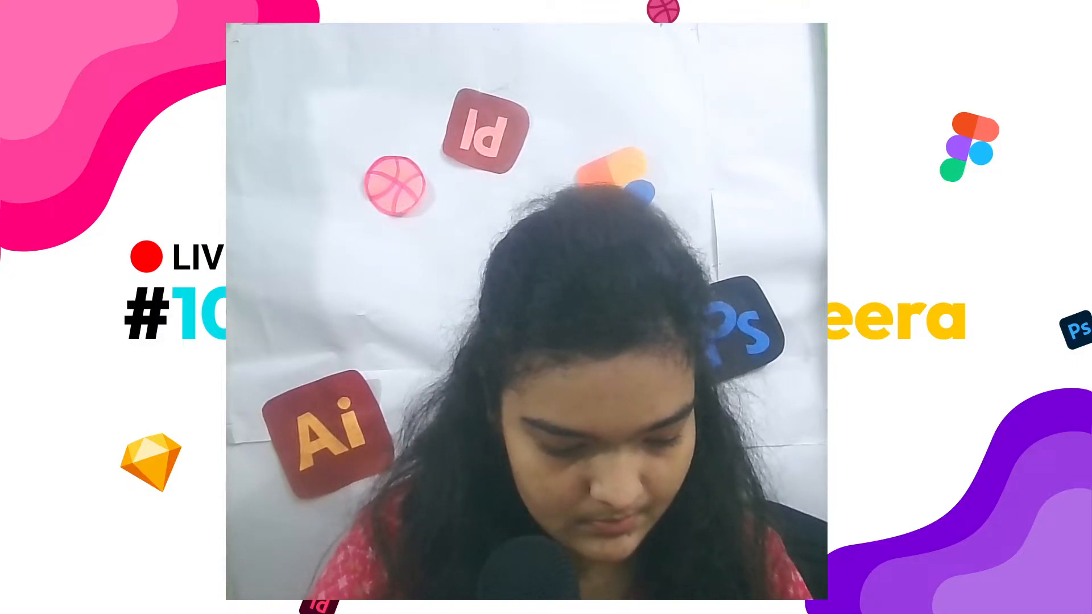
- Switch to Figma and show the Hybrid Wolf prototype in full screen
{"action": "key", "text": "ctrl+z"}
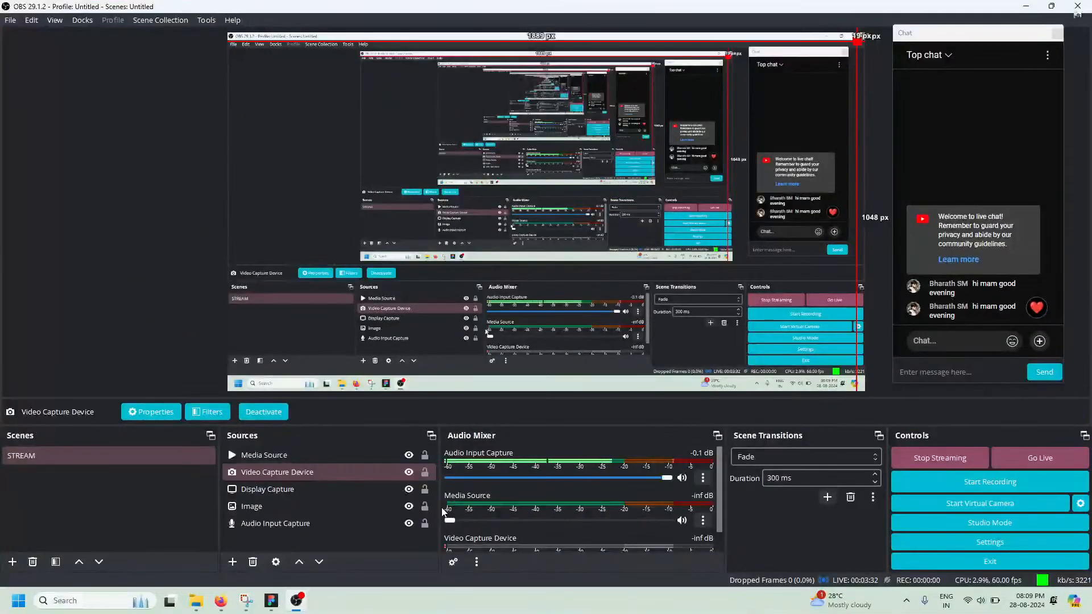
{"action": "left_click", "coordinate": [271, 601]}
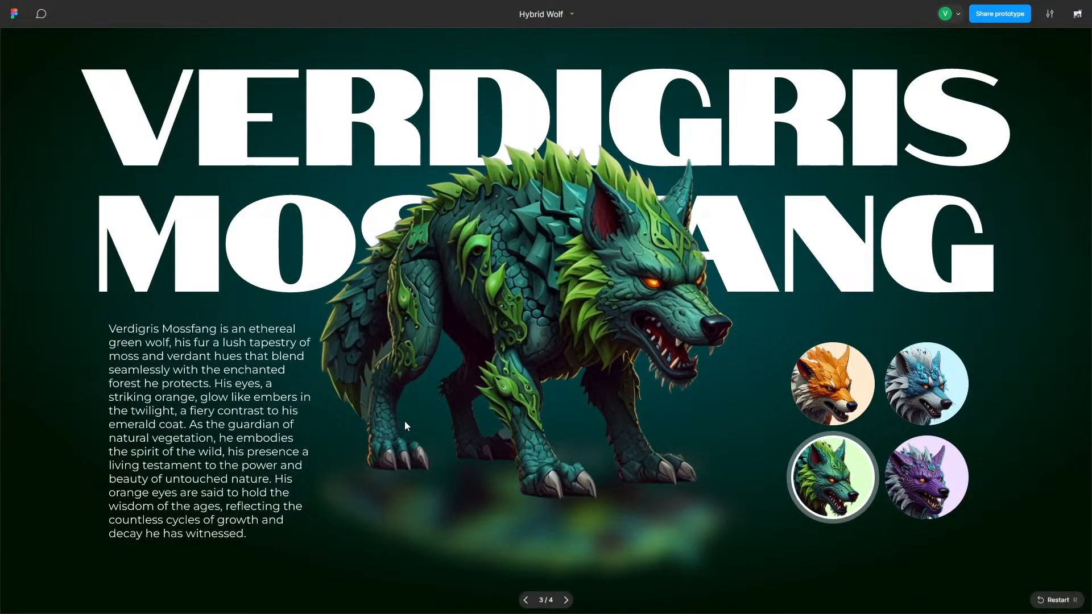
{"action": "key", "text": "f"}
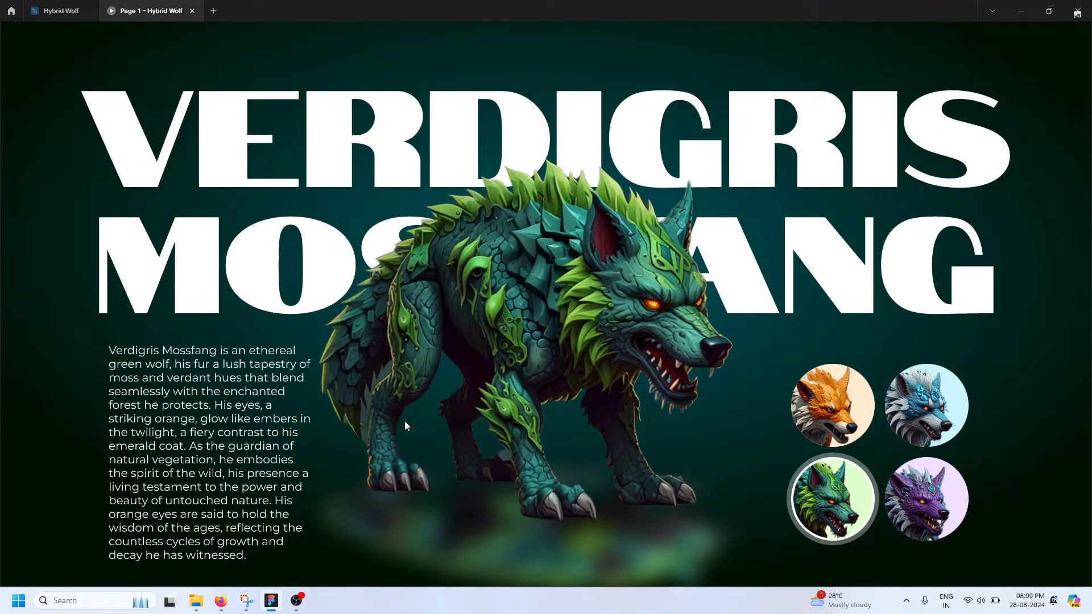
{"action": "key", "text": "f"}
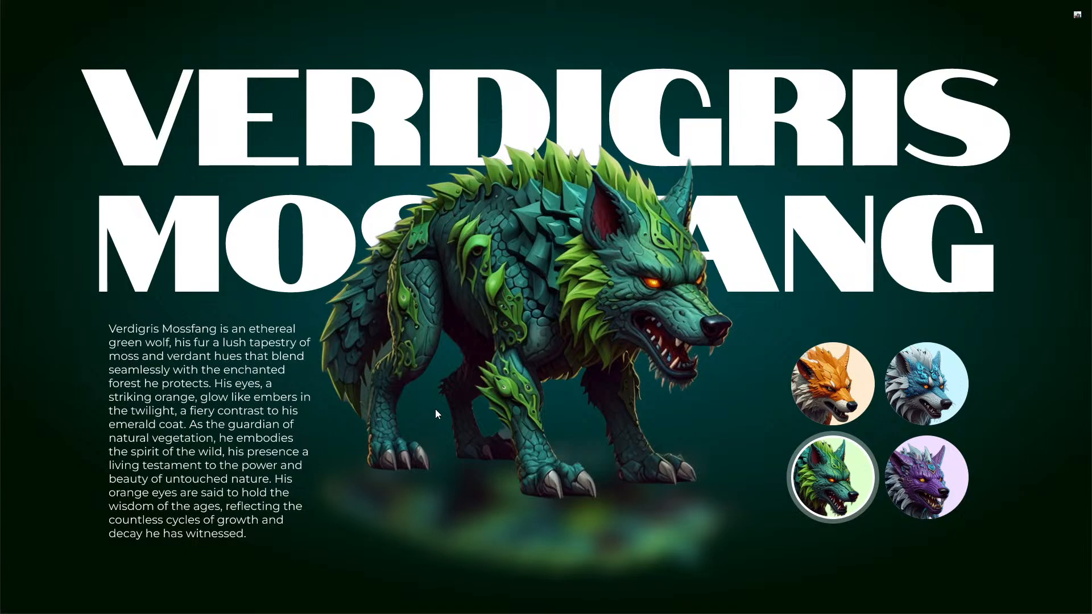
- Preview the Cerulean, Plumshire, Ashenfire and Verdigris wolf screens in the prototype, return to Cerulean Cybersky and leave full screen
{"action": "key", "text": "Left"}
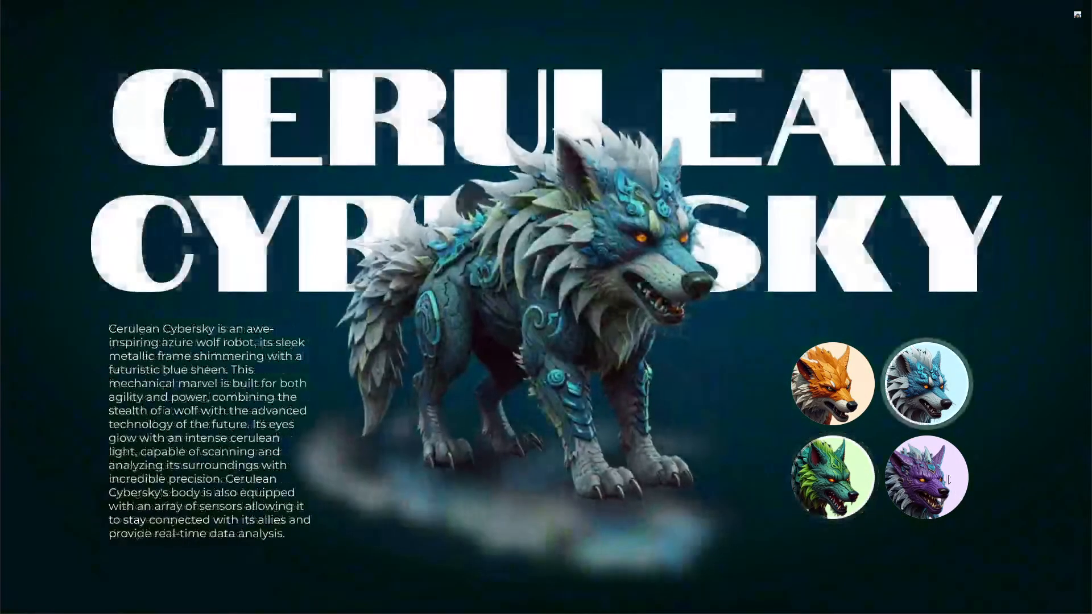
{"action": "left_click", "coordinate": [922, 480]}
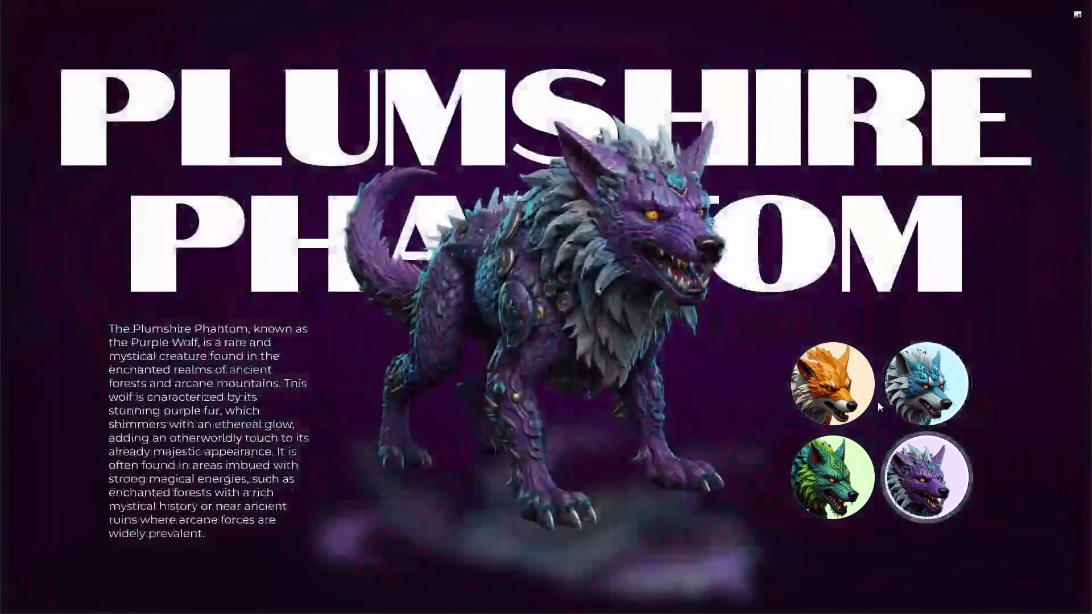
{"action": "left_click", "coordinate": [857, 404]}
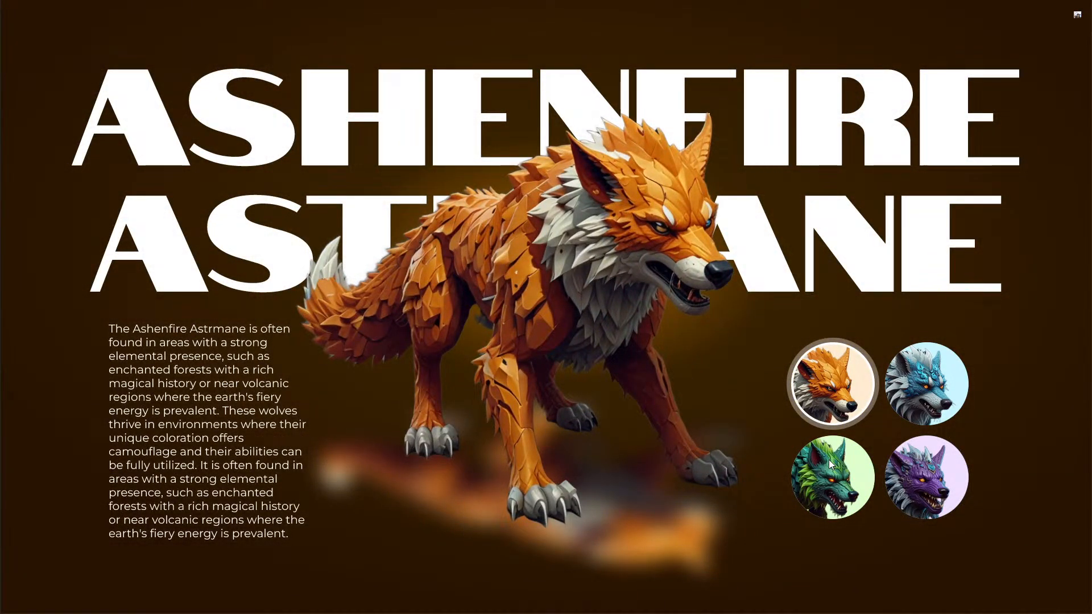
{"action": "left_click", "coordinate": [829, 462]}
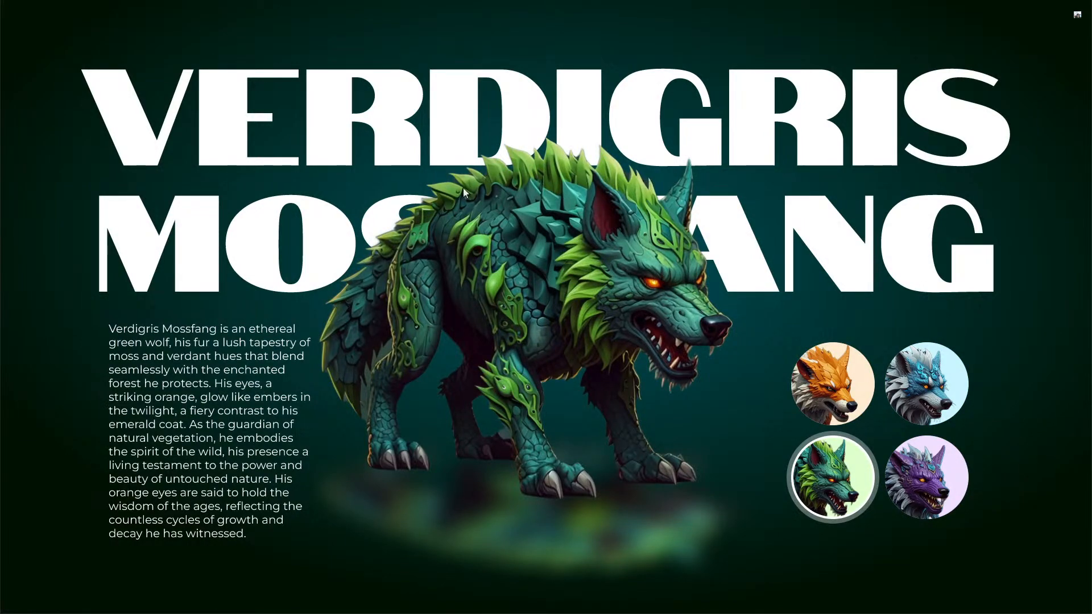
{"action": "left_click", "coordinate": [918, 420]}
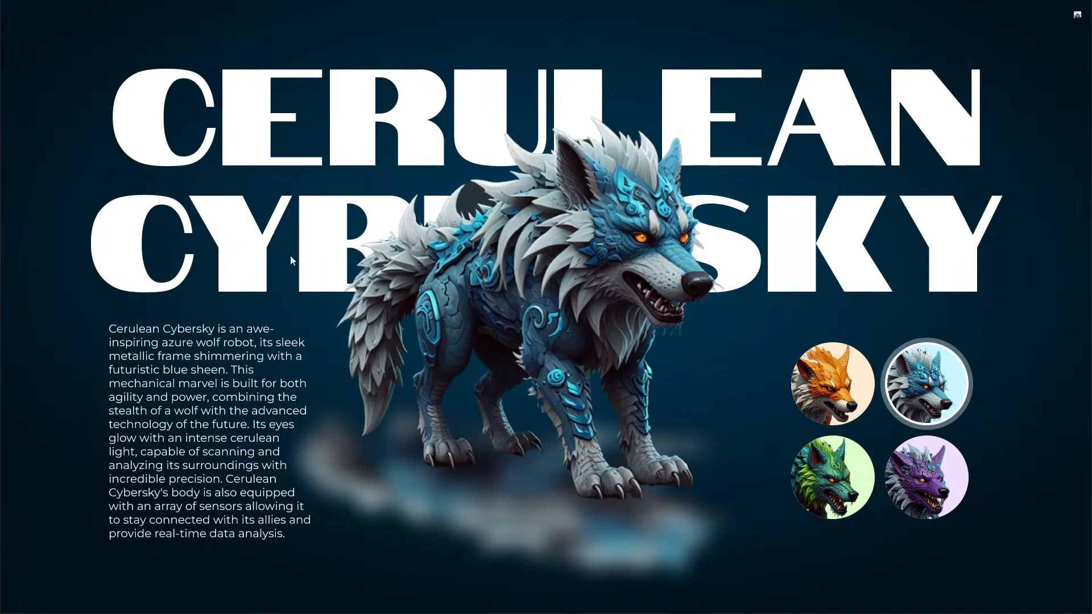
{"action": "mouse_move", "coordinate": [83, 46]}
{"action": "key", "text": "Escape"}
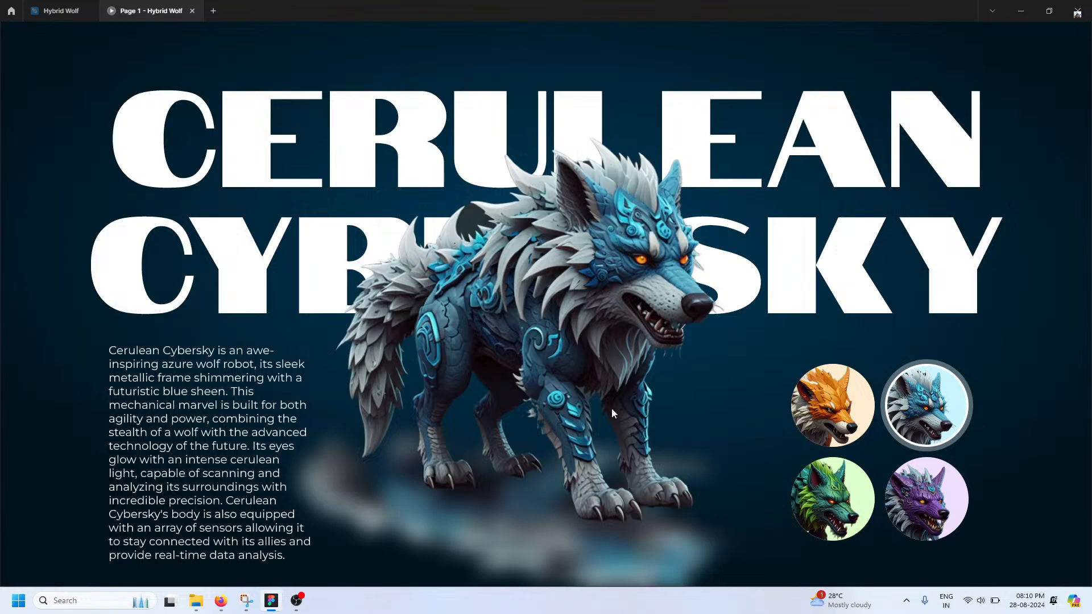
- Switch to Firefox, search Google for "figma download" and examine the app options on the already open Figma downloads page
{"action": "left_click", "coordinate": [220, 601]}
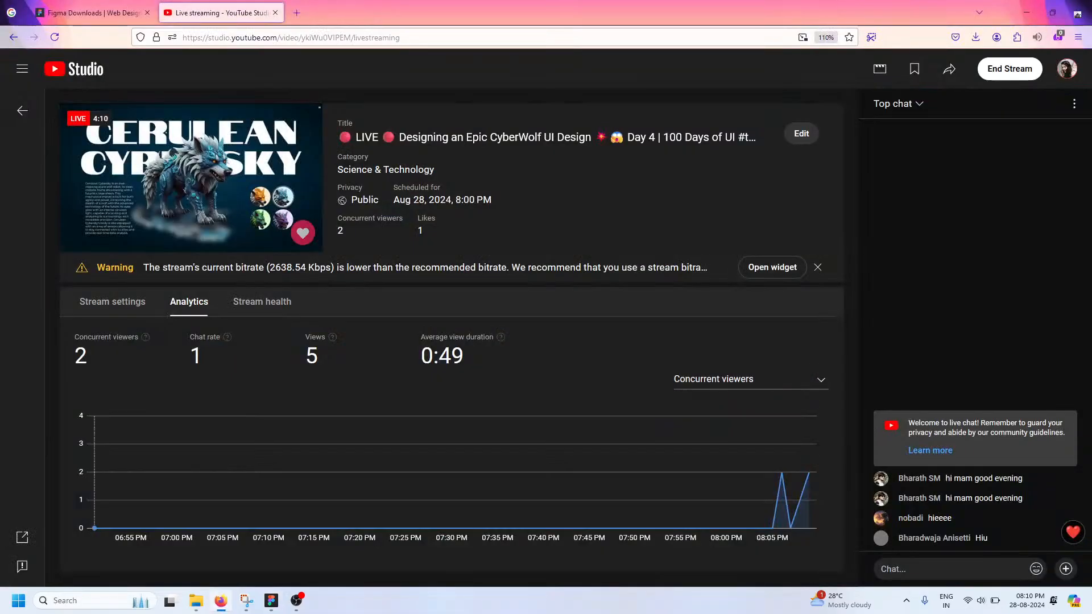
{"action": "left_click", "coordinate": [11, 13]}
{"action": "left_click", "coordinate": [246, 8]}
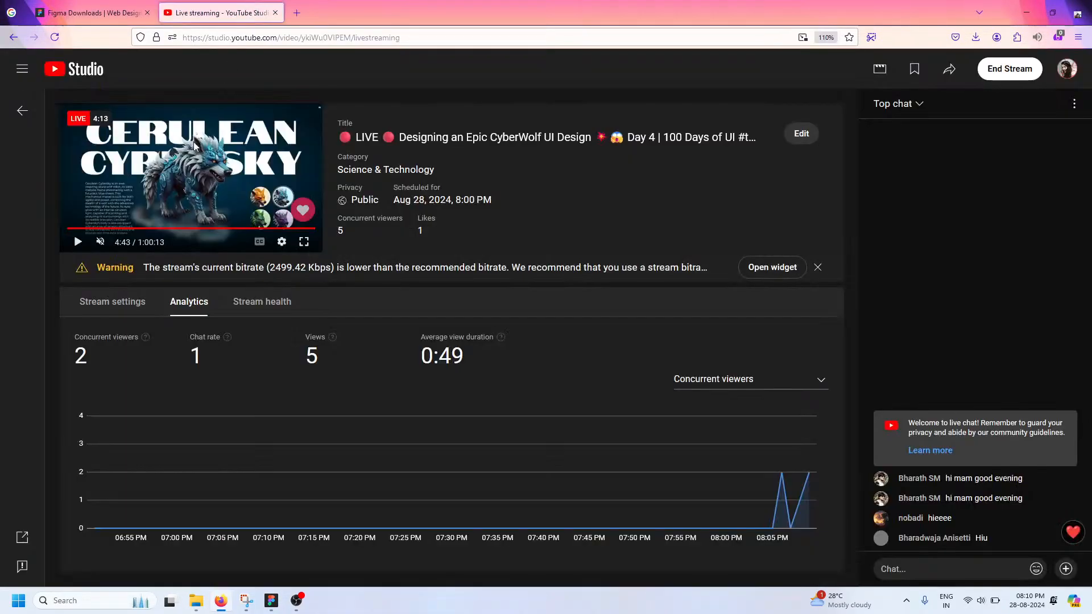
{"action": "left_click", "coordinate": [12, 12]}
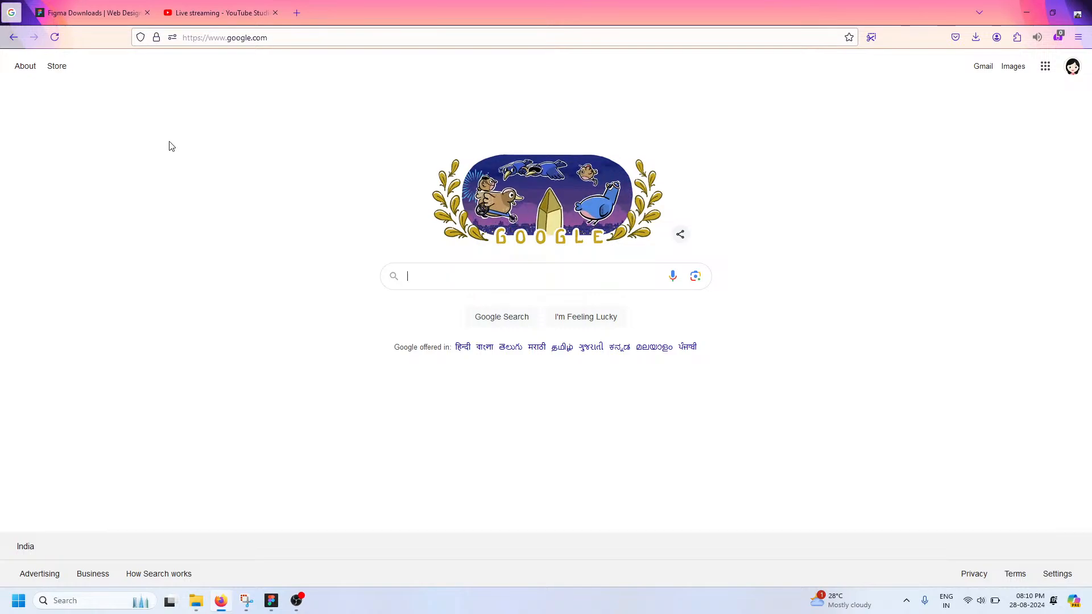
{"action": "left_click", "coordinate": [227, 7]}
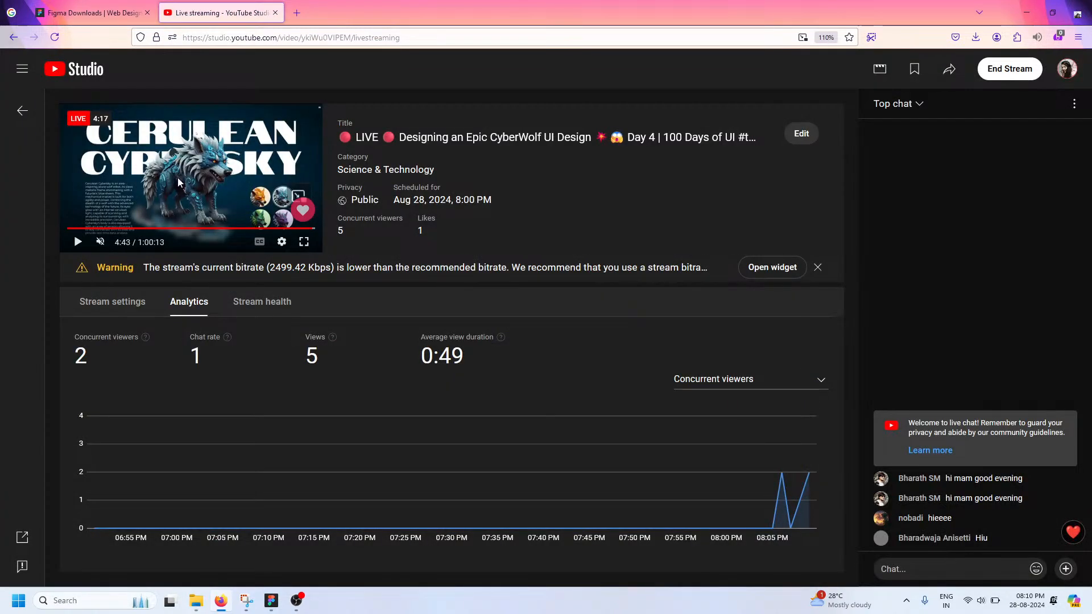
{"action": "left_click", "coordinate": [12, 13]}
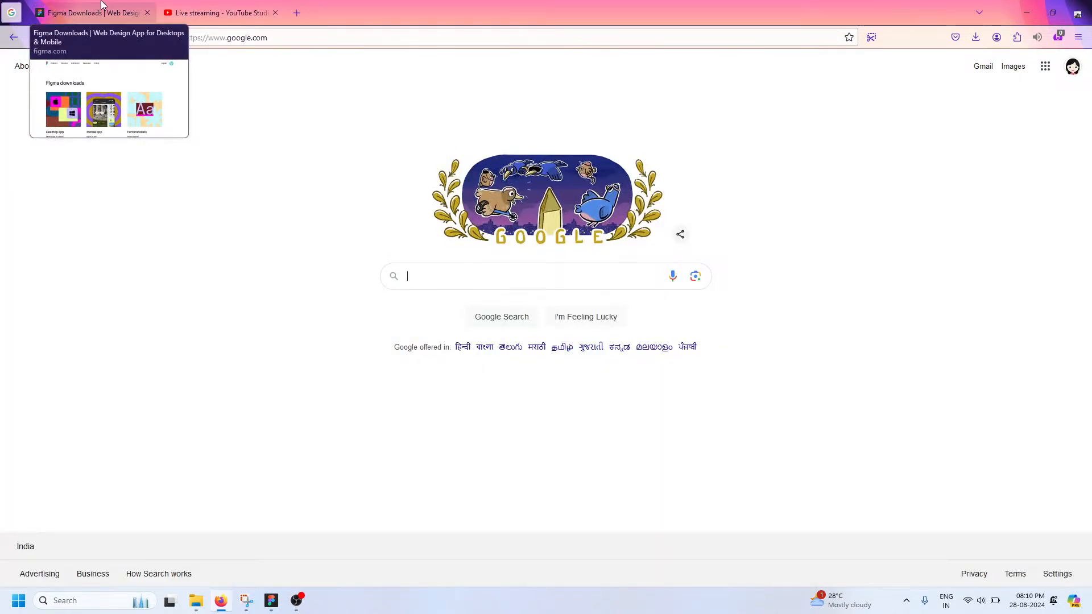
{"action": "type", "text": "figma"}
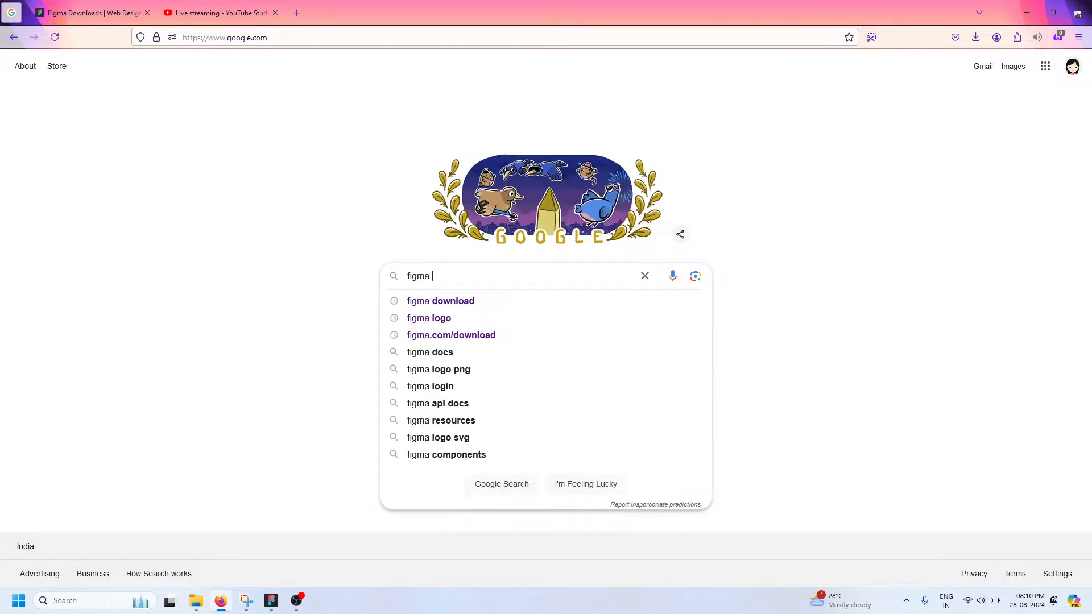
{"action": "left_click", "coordinate": [441, 302]}
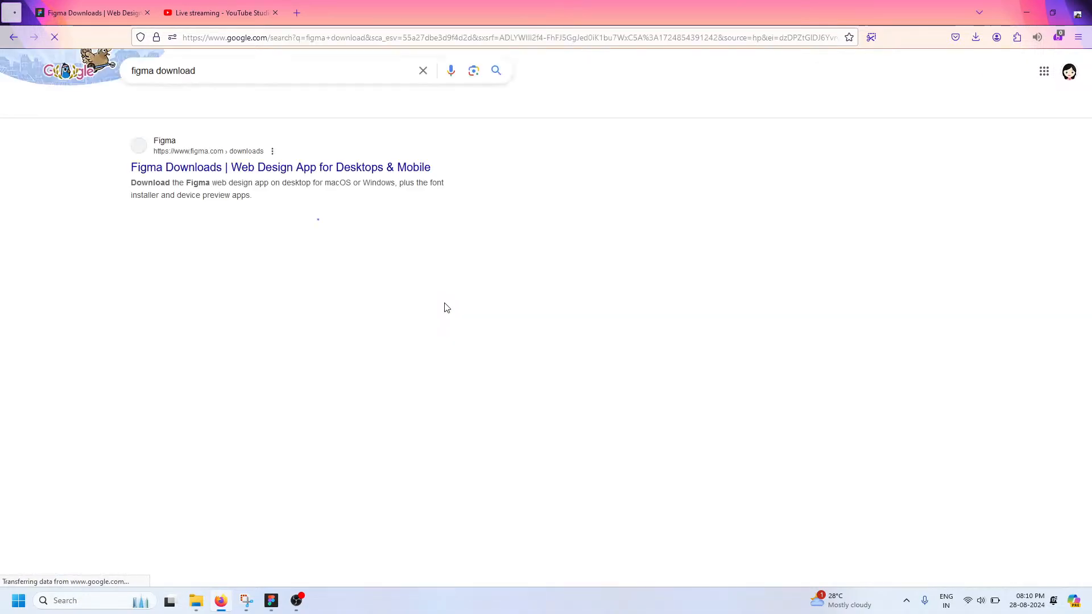
{"action": "left_click", "coordinate": [88, 13]}
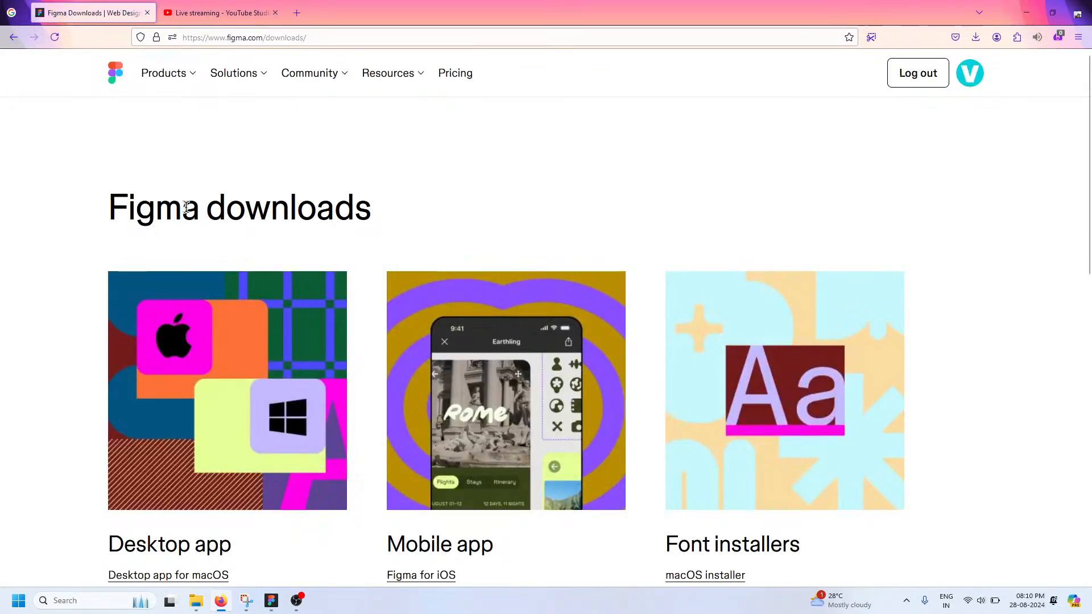
{"action": "scroll", "coordinate": [185, 277], "scroll_direction": "down", "scroll_amount": 3}
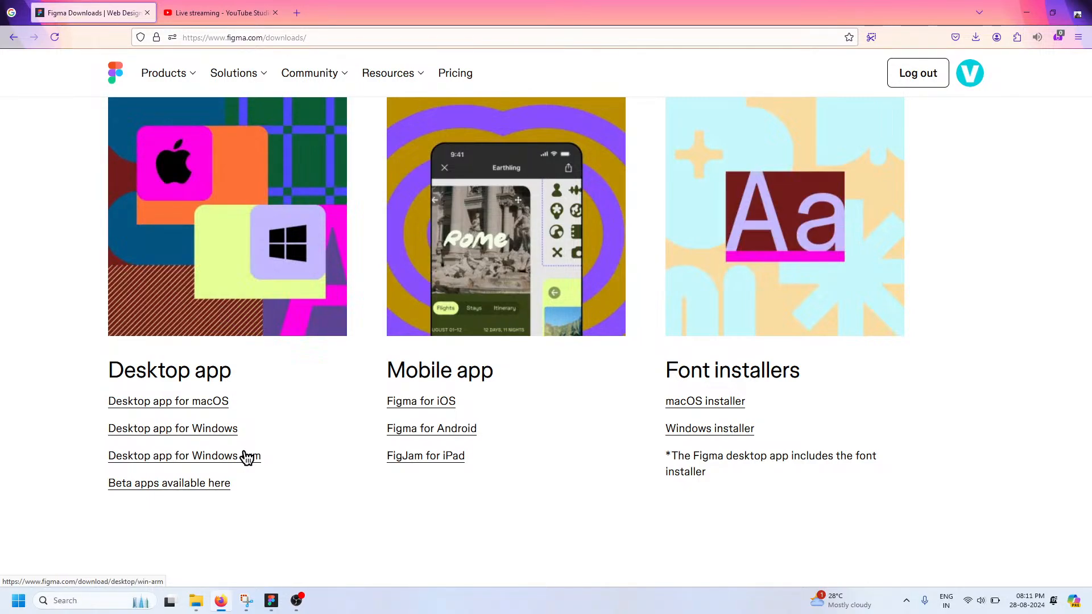
{"action": "key", "text": "ctrl+b"}
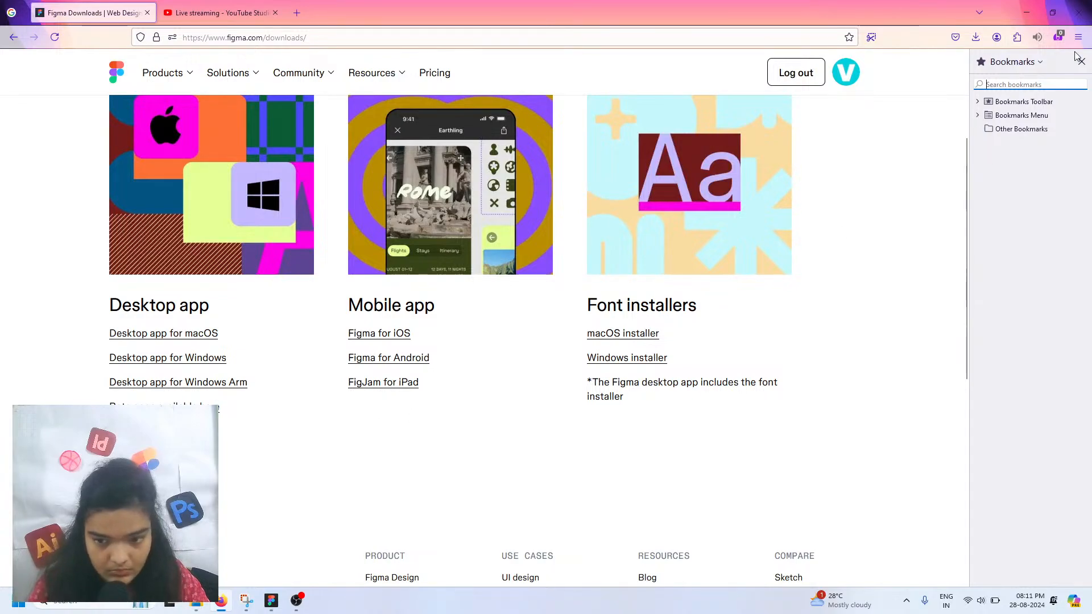
{"action": "left_click", "coordinate": [1080, 60]}
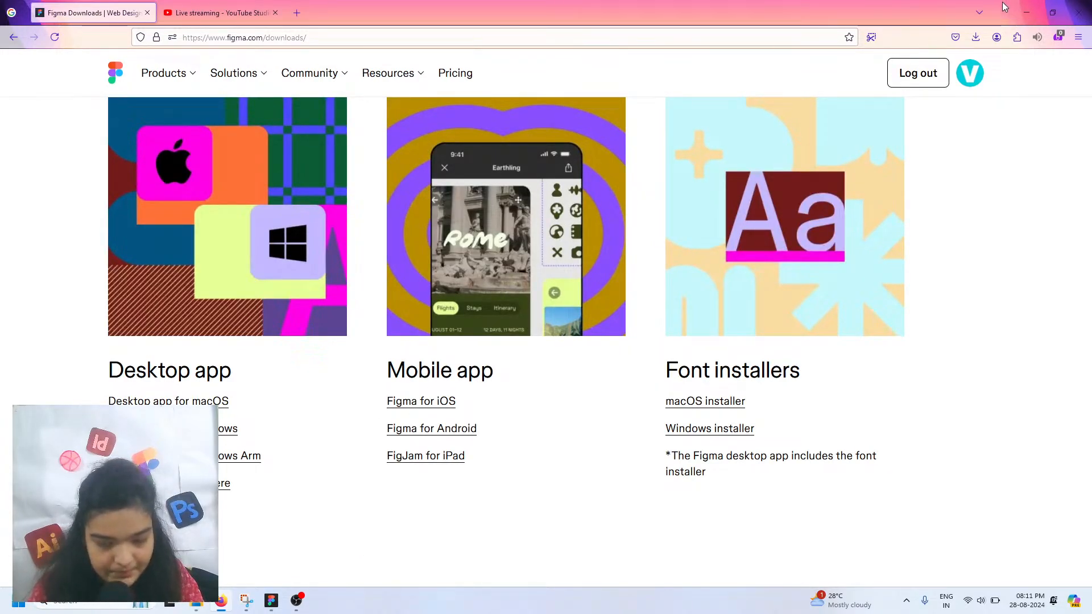
{"action": "key", "text": "ctrl+d"}
{"action": "left_click", "coordinate": [845, 184]}
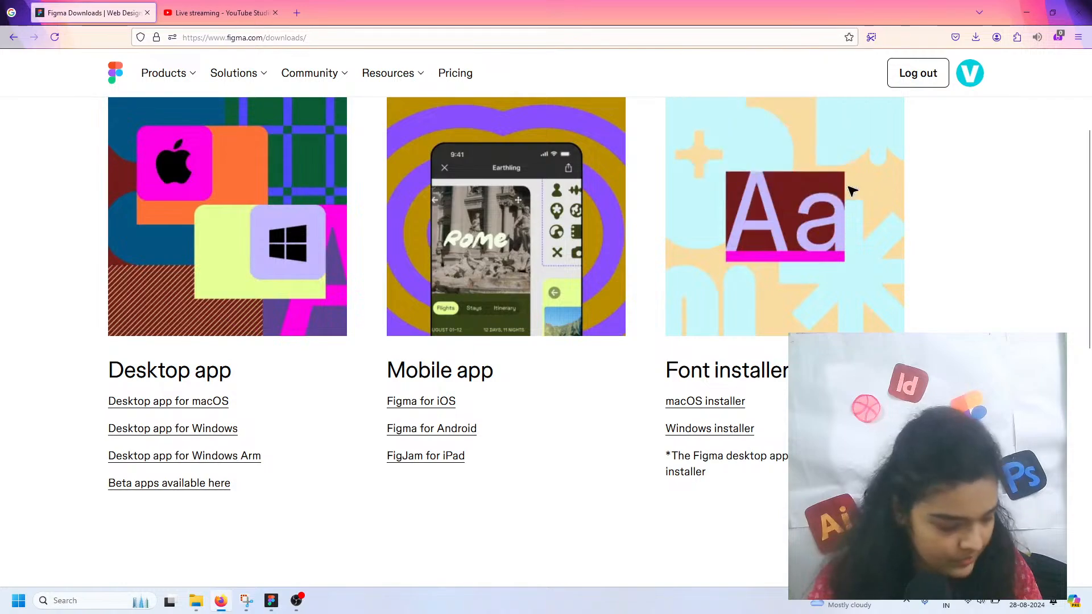
- Return to Figma, close the Hybrid Wolf prototype and its design file, and create a new design file
{"action": "left_click", "coordinate": [1022, 15]}
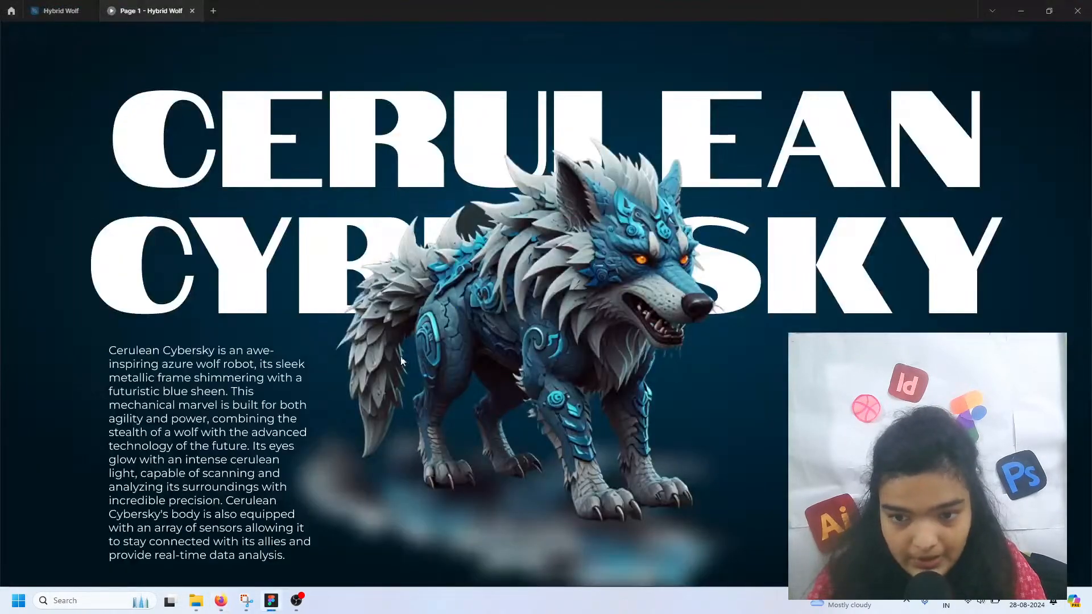
{"action": "left_click", "coordinate": [193, 11]}
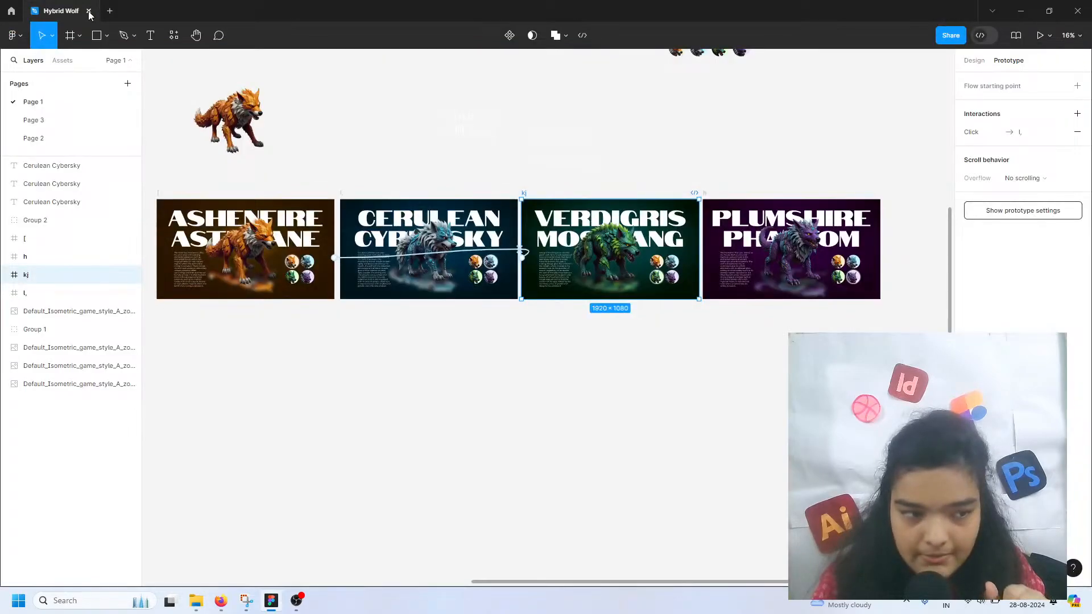
{"action": "left_click", "coordinate": [88, 11]}
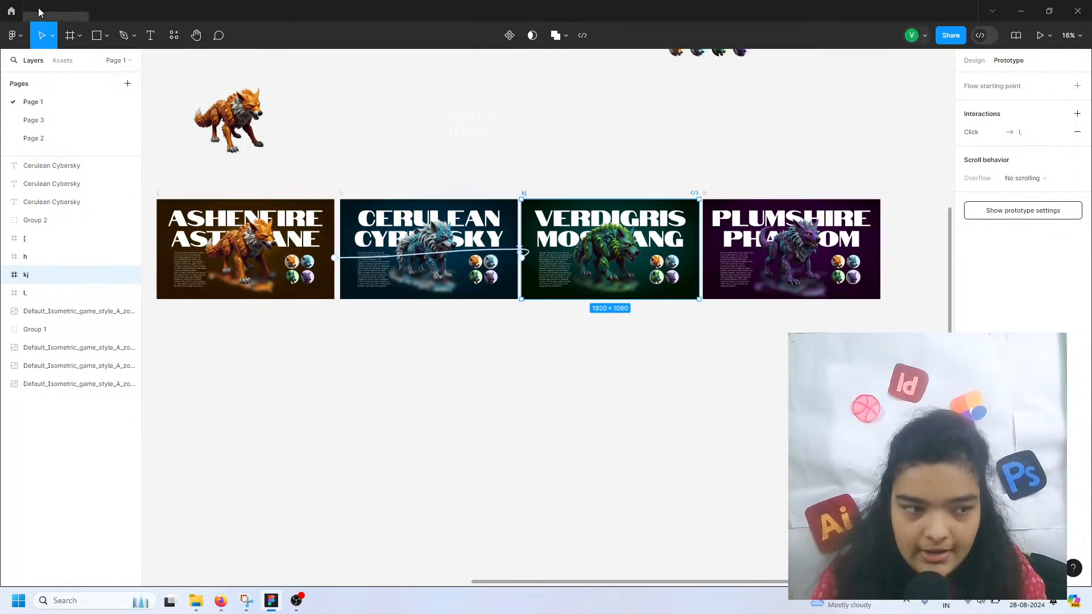
{"action": "left_click", "coordinate": [38, 11]}
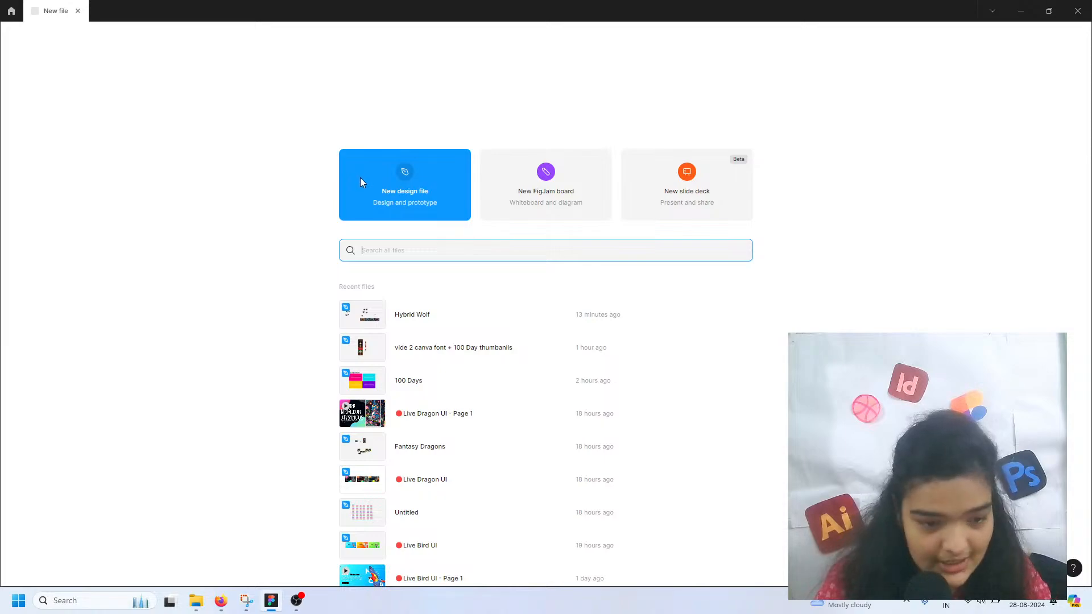
{"action": "left_click", "coordinate": [375, 184]}
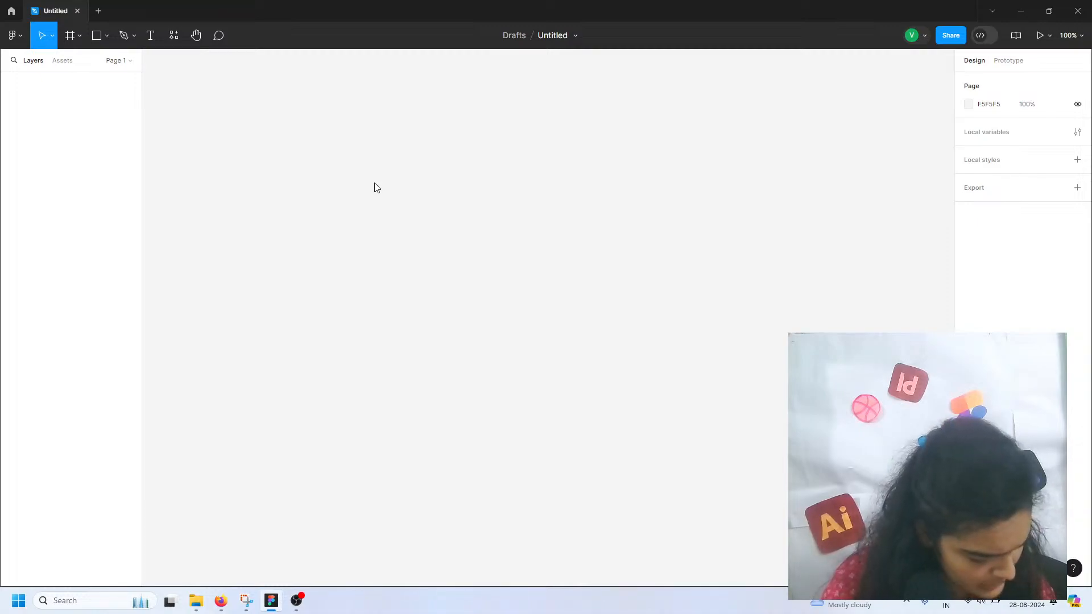
- Switch to Firefox and open figma.com in a new browser tab to view the recent files there
{"action": "left_click", "coordinate": [221, 601]}
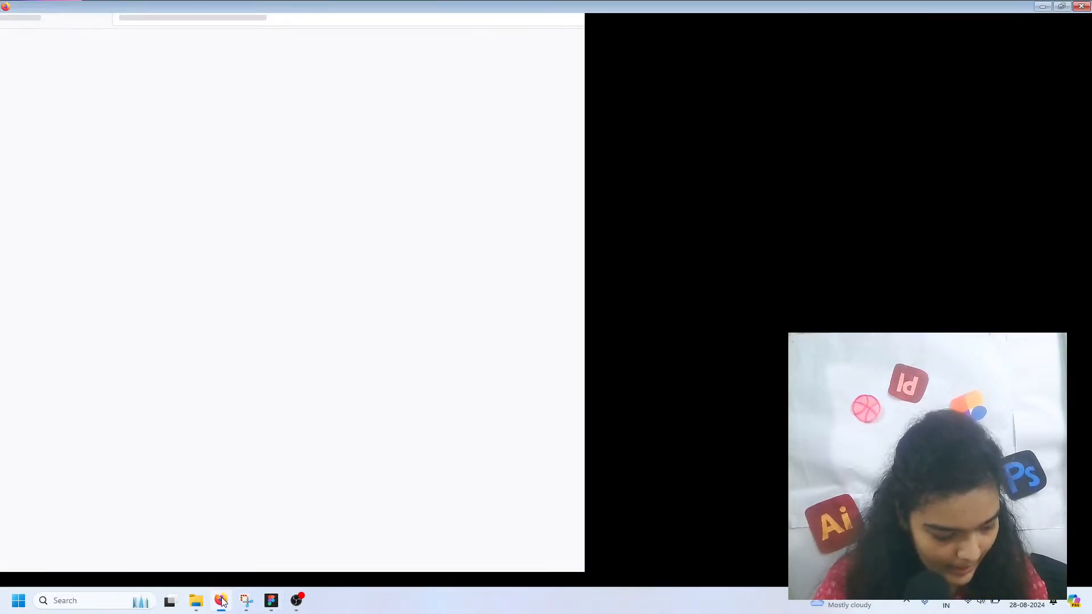
{"action": "left_click", "coordinate": [296, 13]}
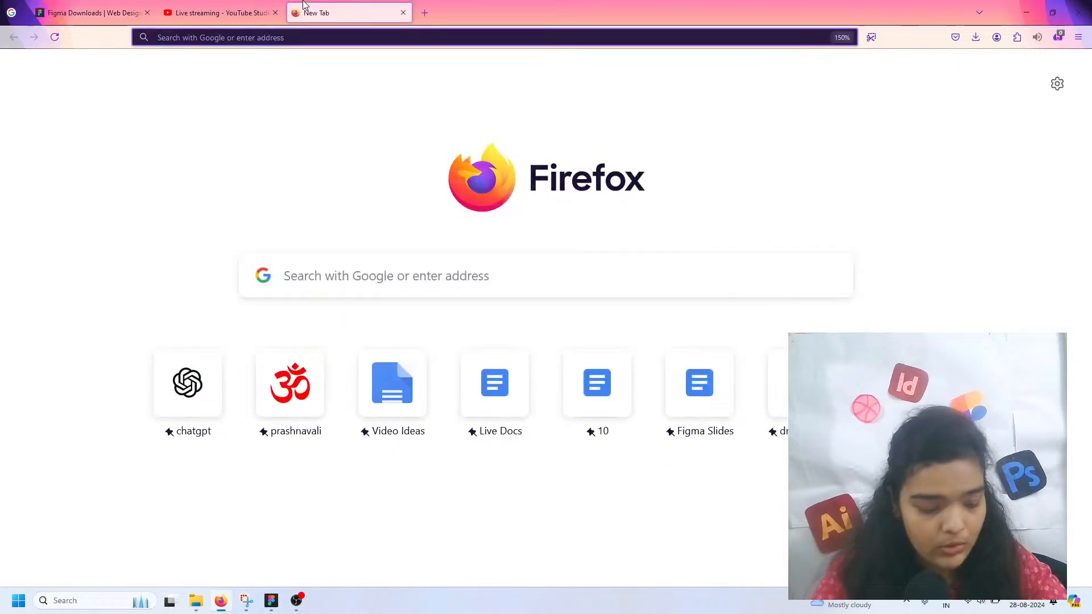
{"action": "type", "text": "figma.com/"}
{"action": "left_click", "coordinate": [308, 61]}
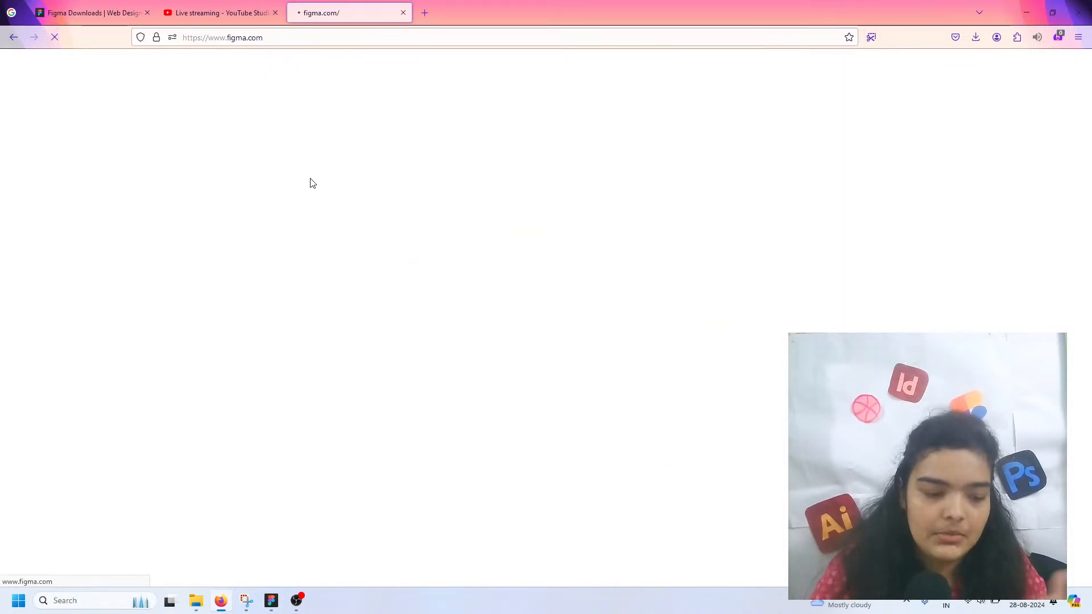
{"action": "left_click", "coordinate": [273, 601]}
{"action": "left_click", "coordinate": [222, 603]}
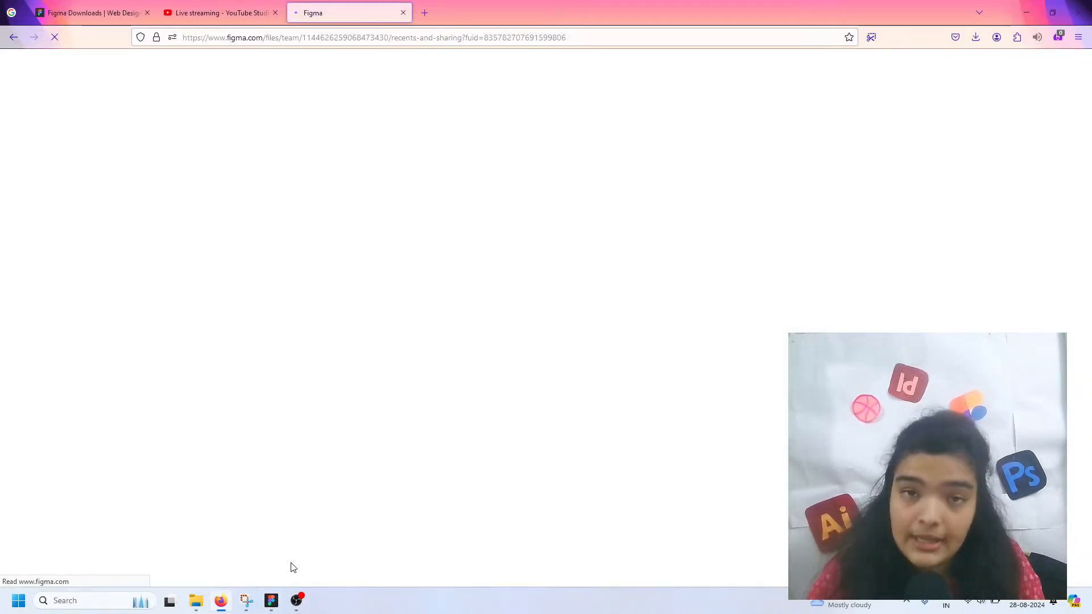
{"action": "left_click", "coordinate": [271, 601]}
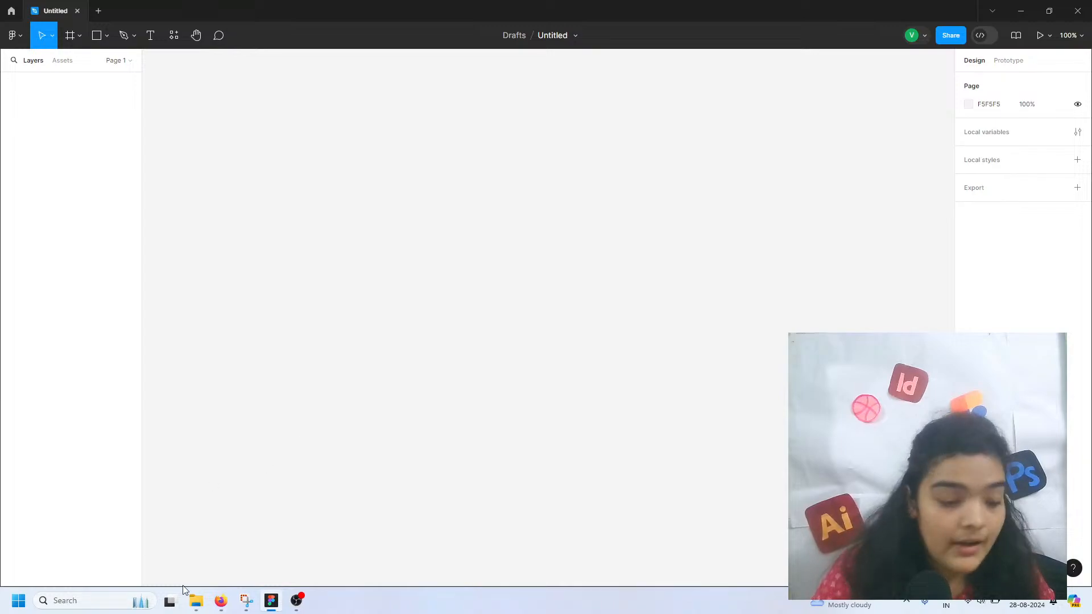
{"action": "left_click", "coordinate": [218, 607]}
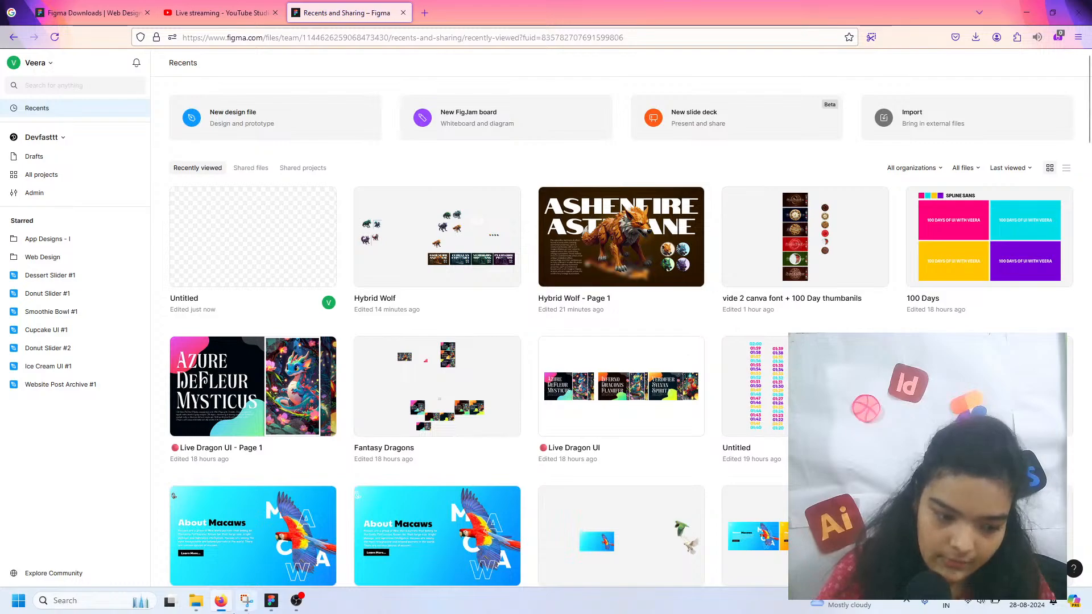
- Switch back to Figma and draw a frame of about 1244 × 690 on the empty canvas
{"action": "left_click", "coordinate": [271, 601]}
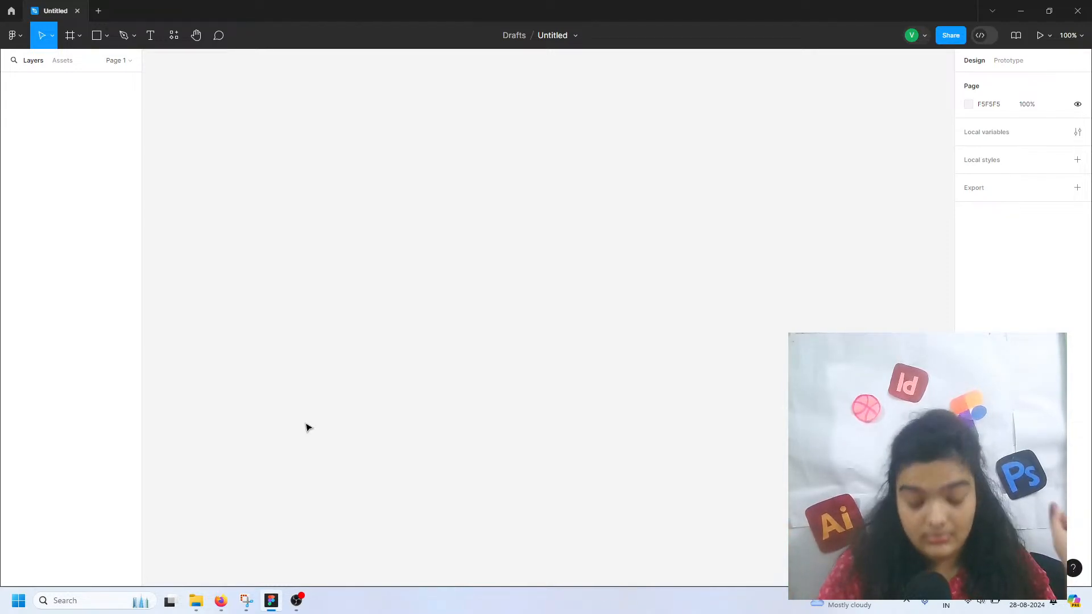
{"action": "left_click", "coordinate": [70, 54]}
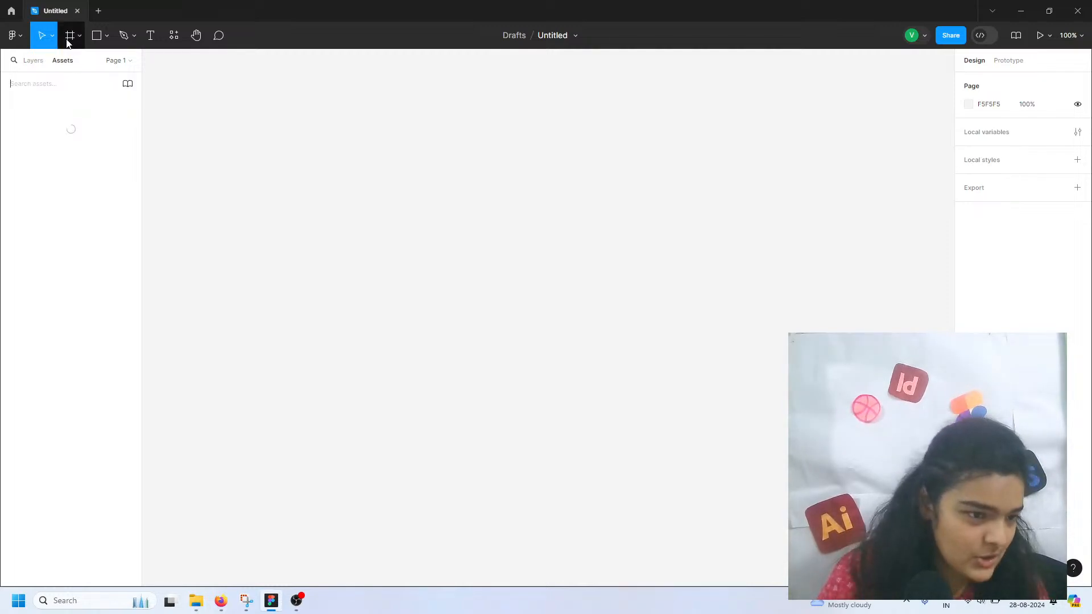
{"action": "left_click", "coordinate": [70, 36]}
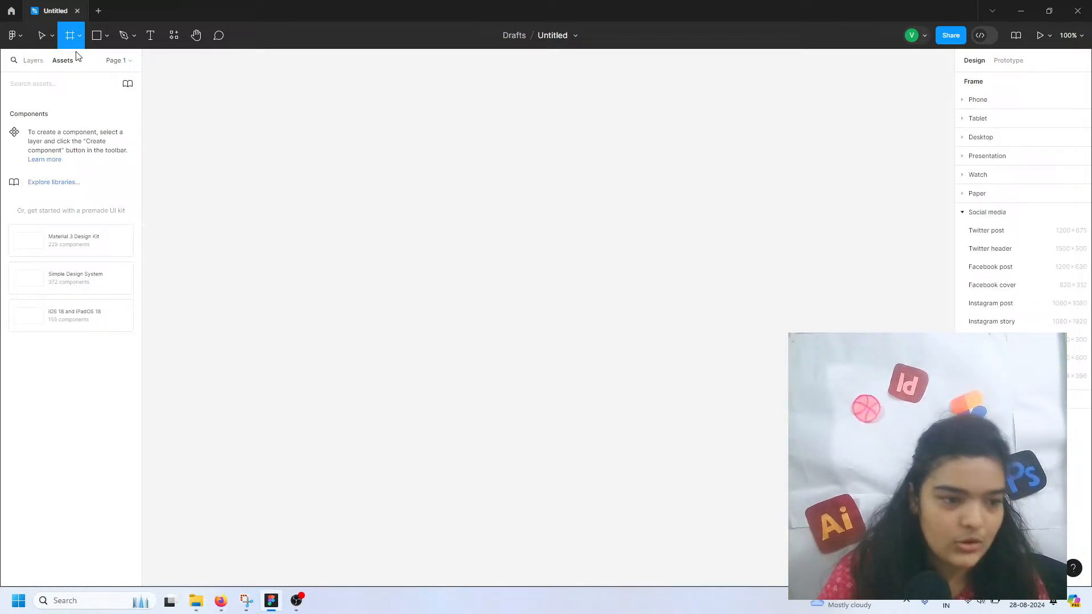
{"action": "left_click_drag", "start_coordinate": [192, 107], "coordinate": [900, 500]}
{"action": "left_click", "coordinate": [33, 61]}
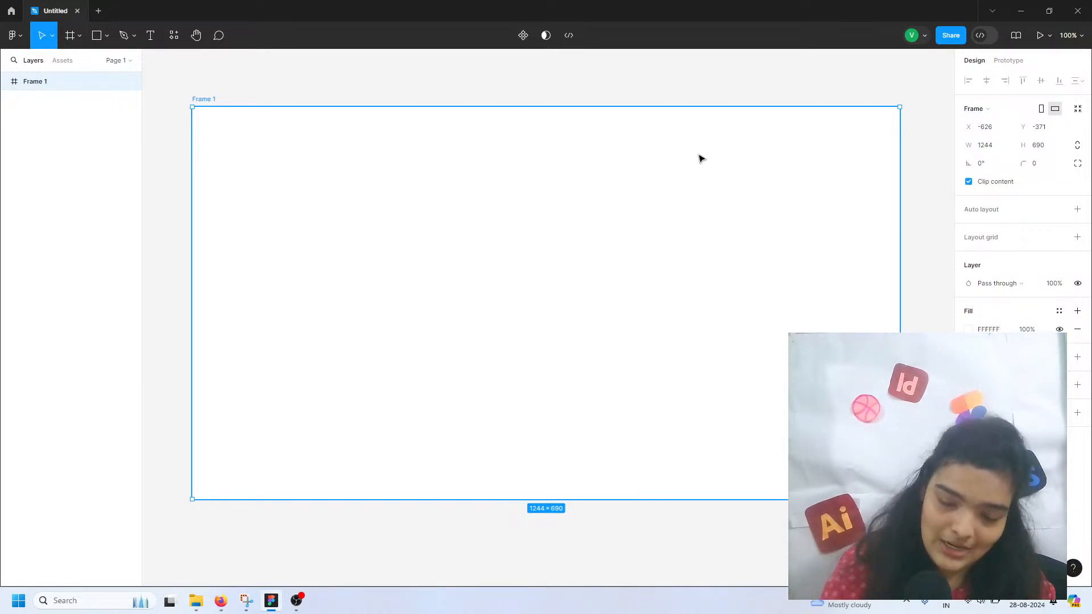
- Set the frame's width to 1920 and its height to 1080
{"action": "left_click", "coordinate": [1006, 148]}
{"action": "type", "text": "1"}
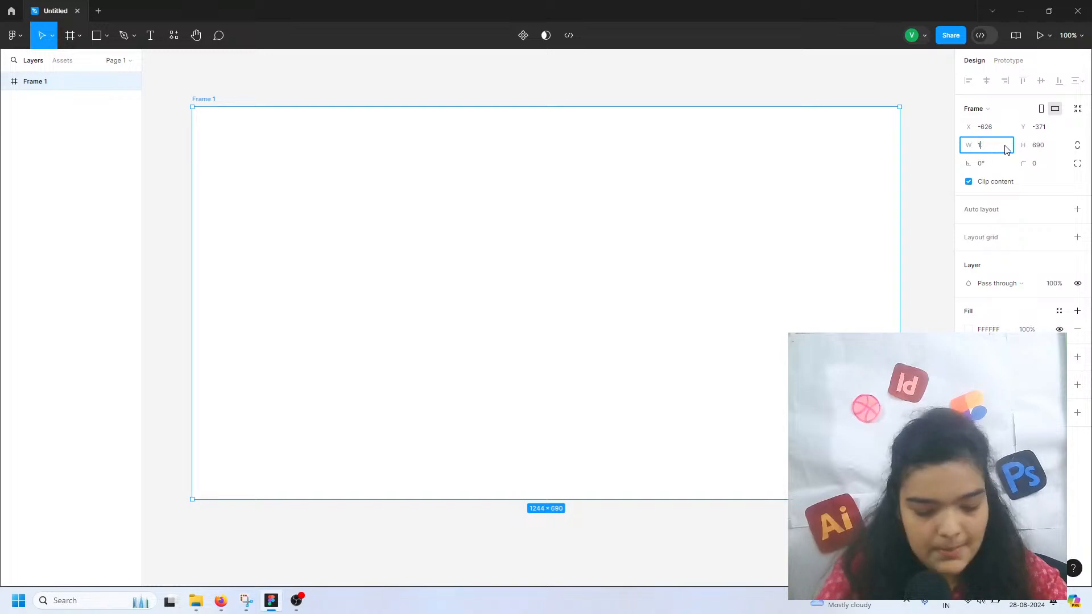
{"action": "type", "text": "920"}
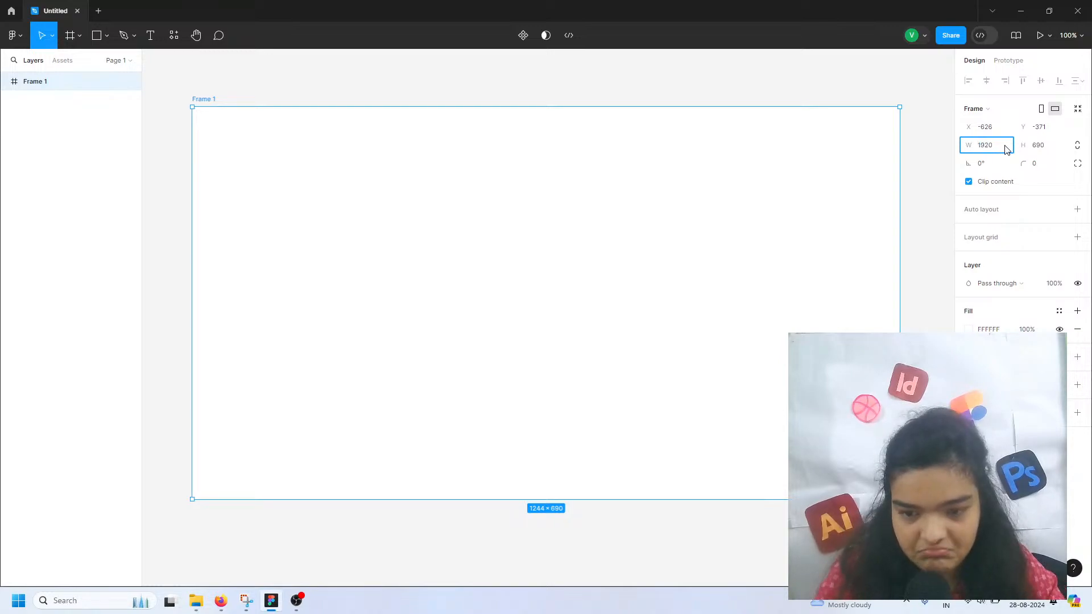
{"action": "left_click", "coordinate": [1046, 147]}
{"action": "type", "text": "108"}
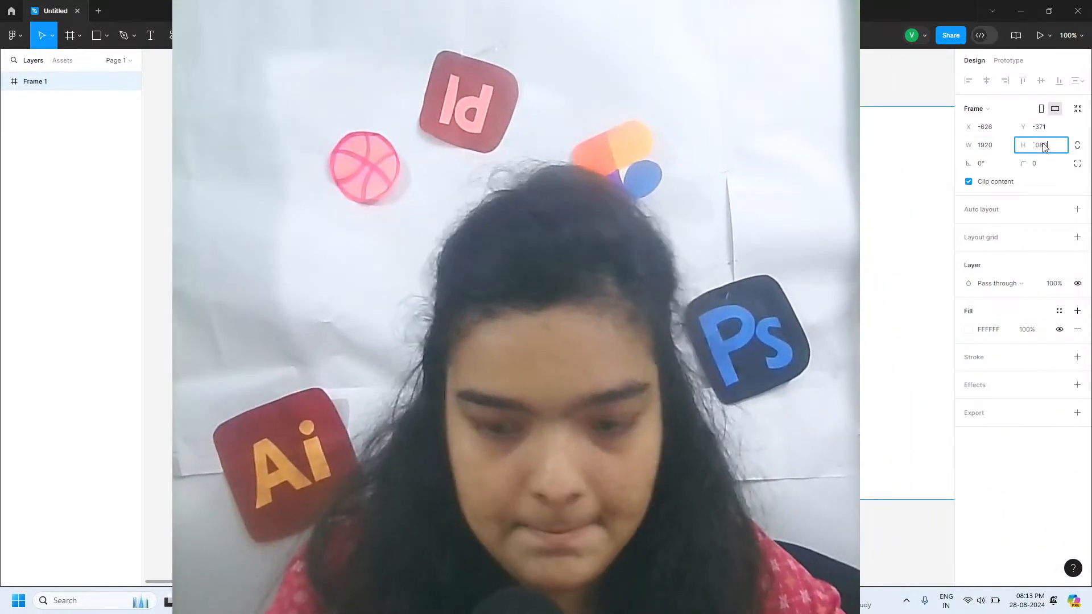
{"action": "key", "text": "BackSpace"}
{"action": "key", "text": "BackSpace"}
{"action": "key", "text": "BackSpace"}
{"action": "type", "text": "1080"}
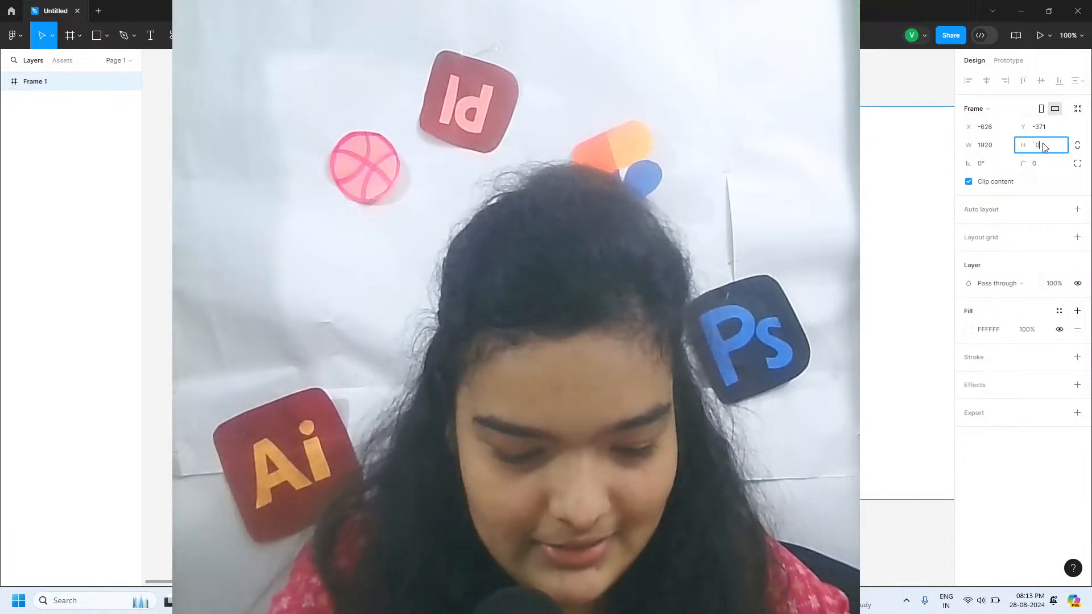
{"action": "key", "text": "BackSpace"}
{"action": "key", "text": "BackSpace"}
{"action": "key", "text": "BackSpace"}
{"action": "key", "text": "BackSpace"}
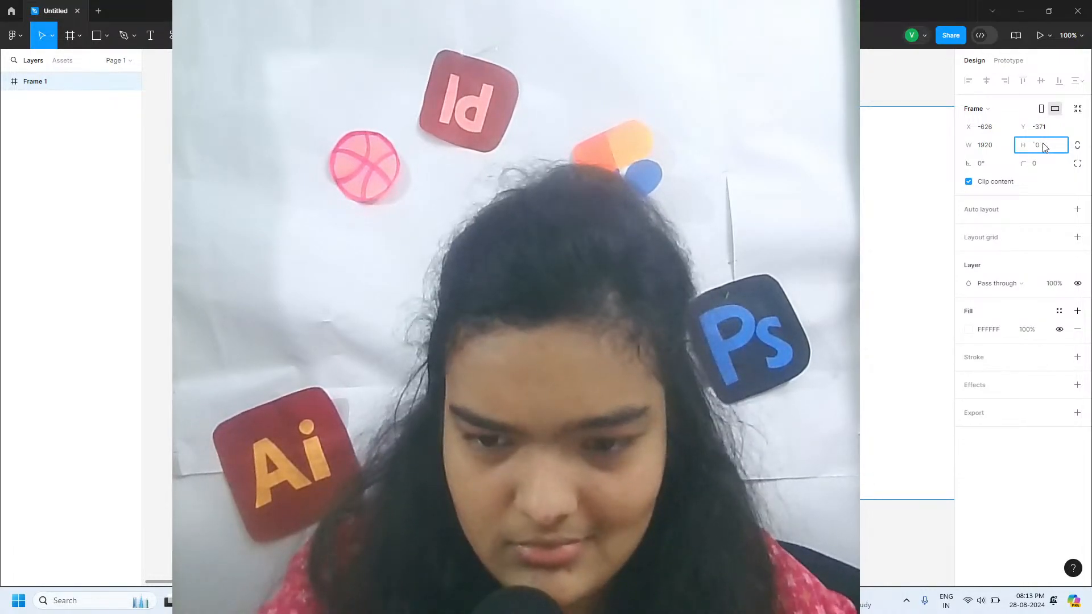
{"action": "type", "text": "1080"}
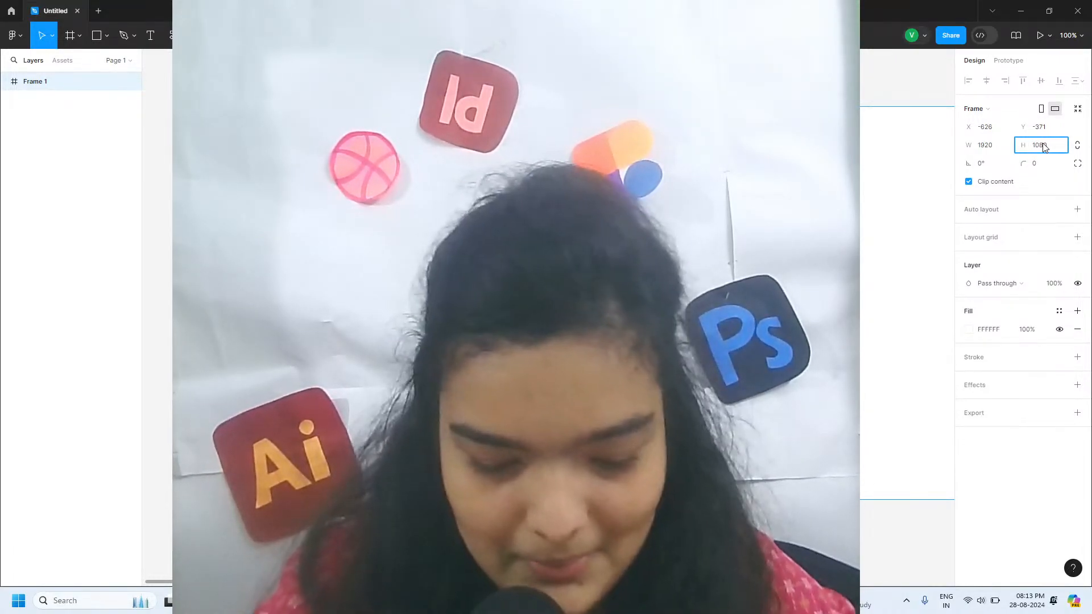
{"action": "key", "text": "Return"}
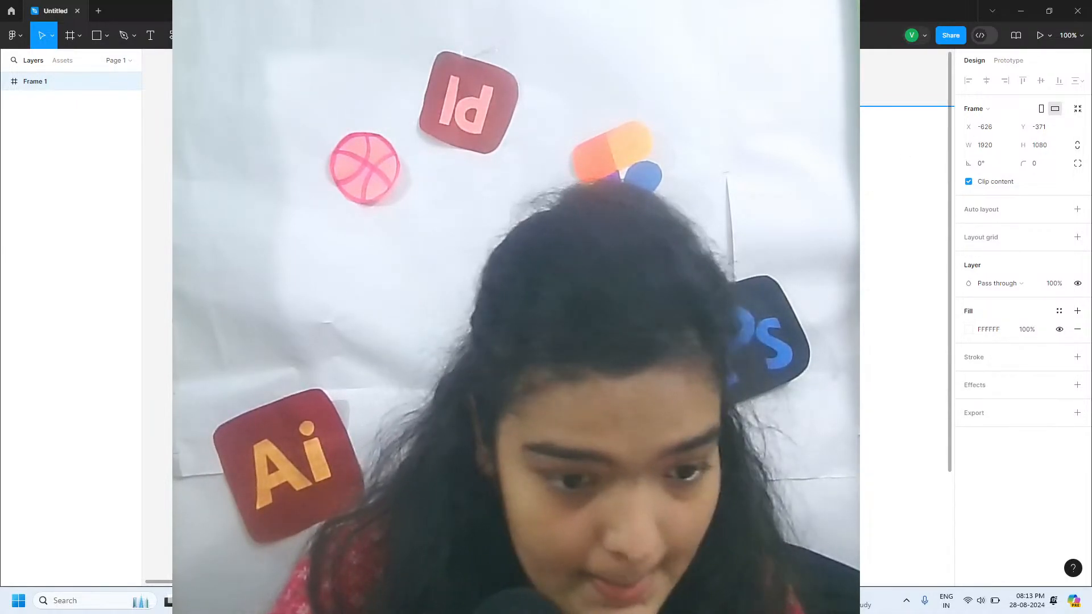
- Switch to OBS to check the scene sources and live chat, and return to Figma
{"action": "key", "text": "alt+Tab"}
{"action": "left_click", "coordinate": [307, 474]}
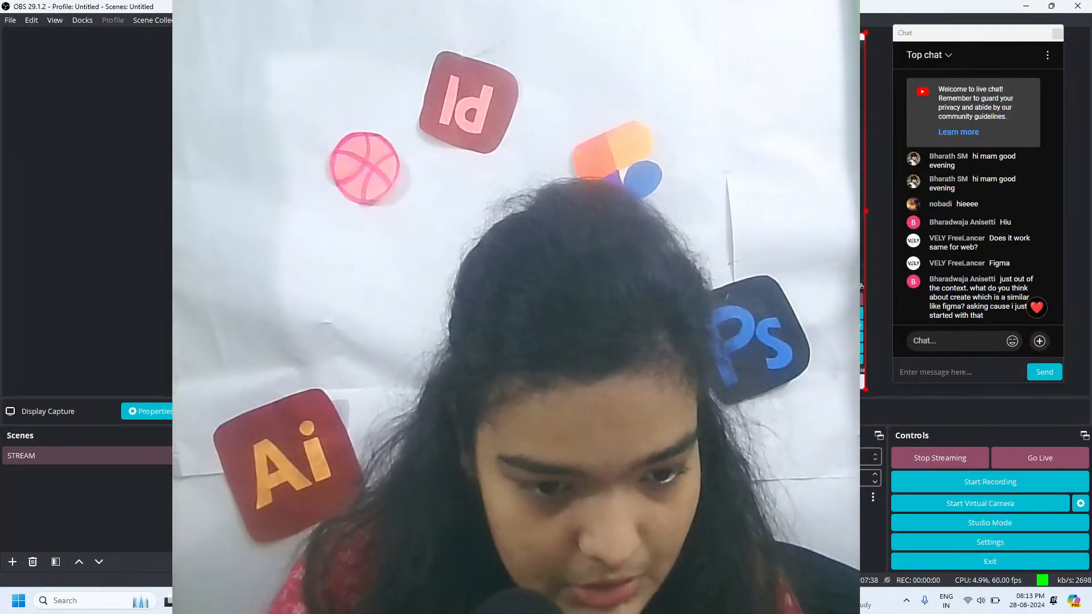
{"action": "left_click", "coordinate": [307, 492]}
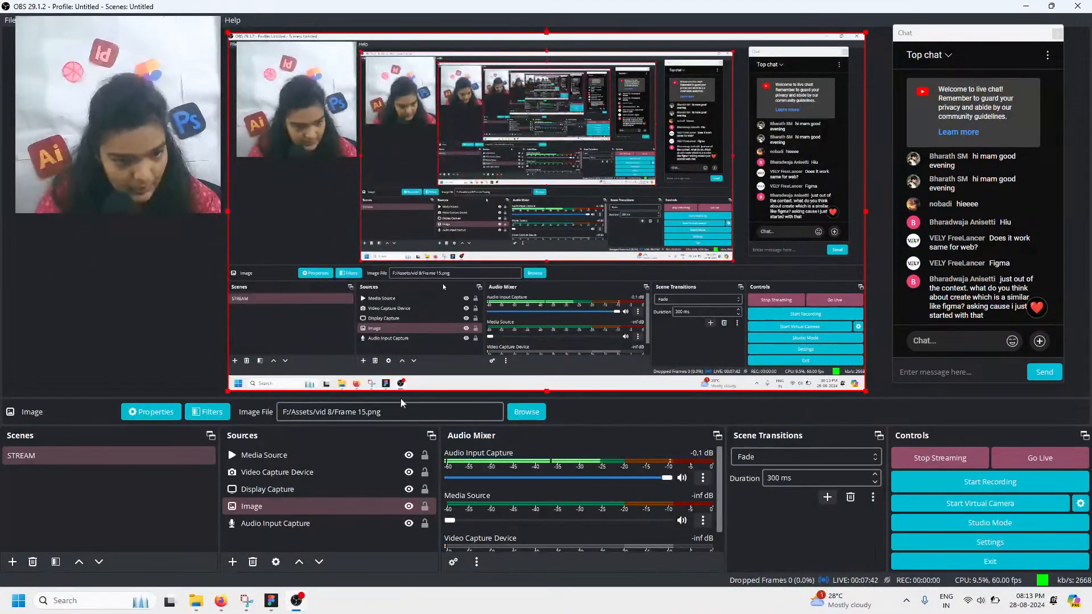
{"action": "key", "text": "alt+Tab"}
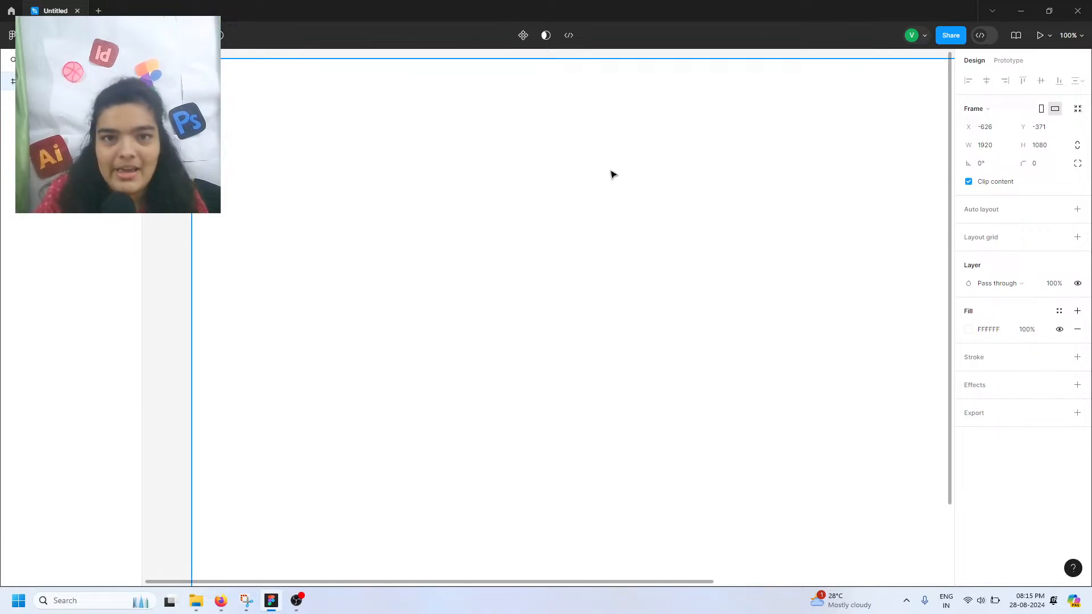
- Duplicate the 1920 × 1080 frame and undo the duplication
{"action": "key", "text": "shift+1"}
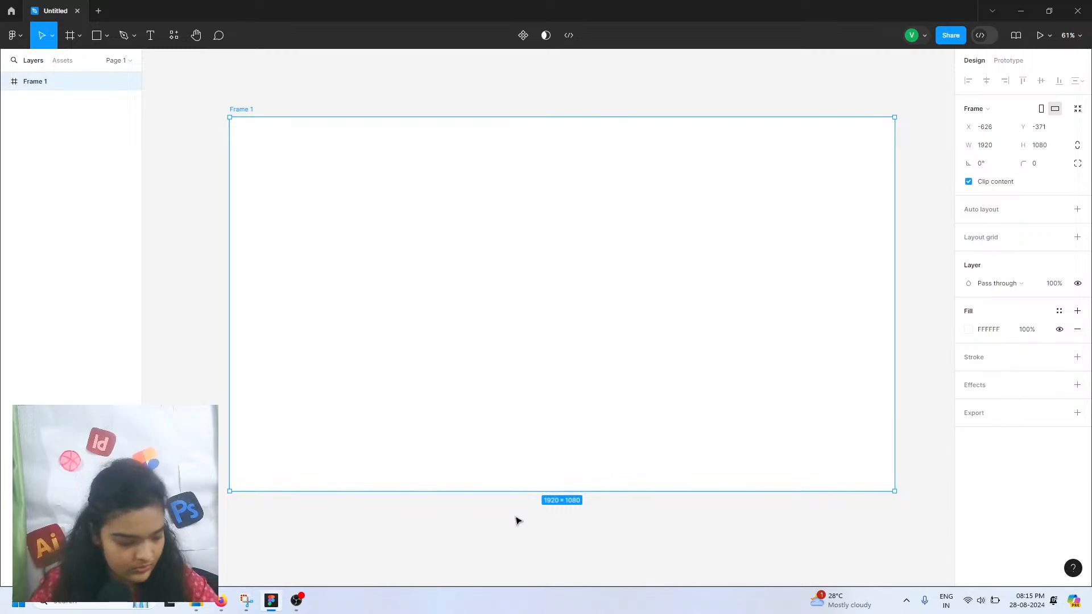
{"action": "left_click", "coordinate": [500, 530]}
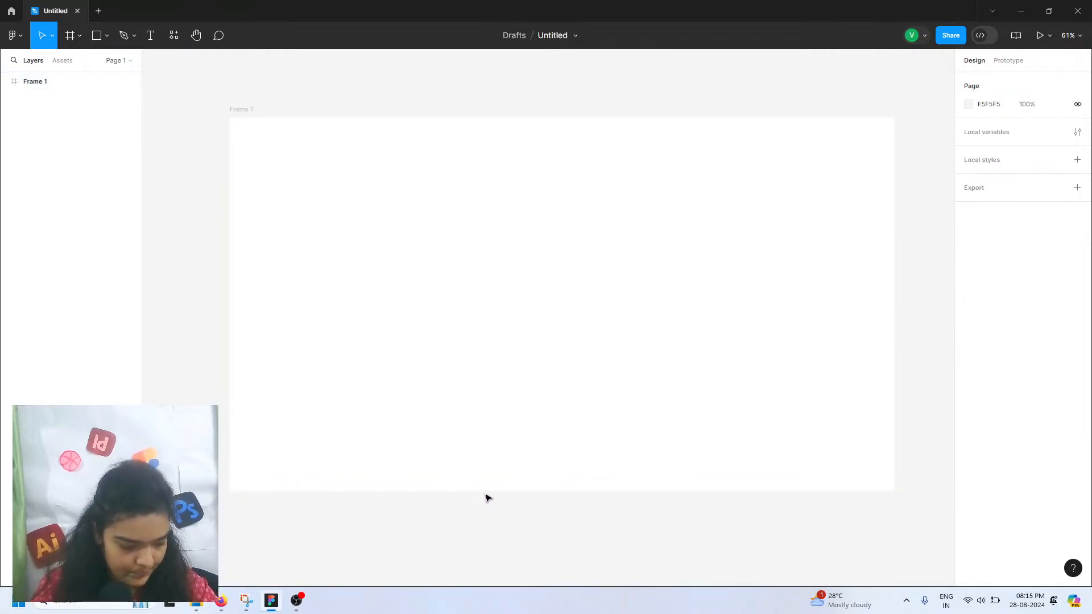
{"action": "left_click", "coordinate": [258, 165]}
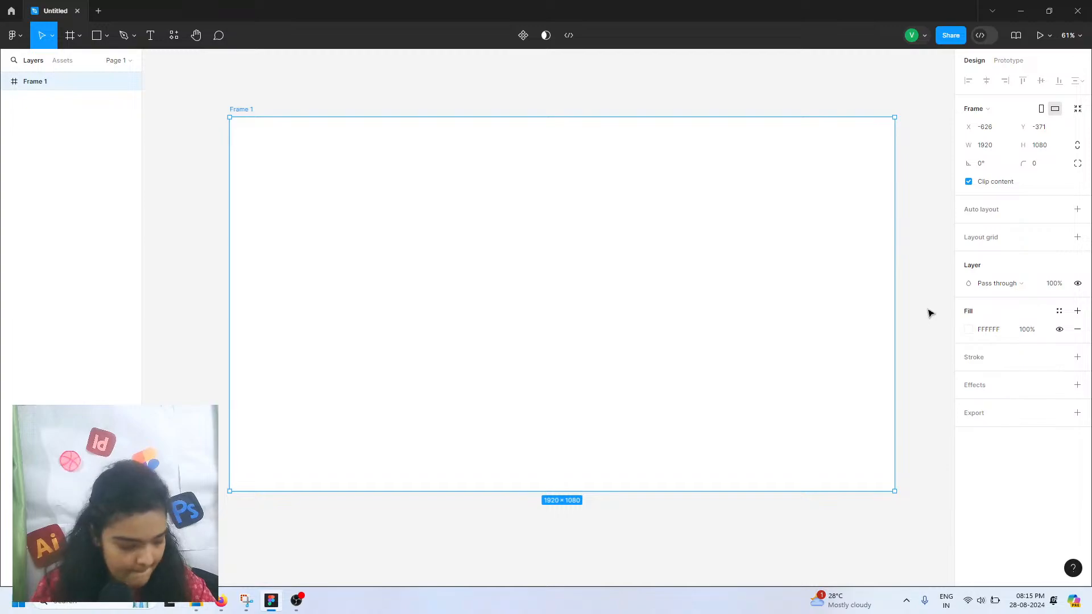
{"action": "key", "text": "ctrl+d"}
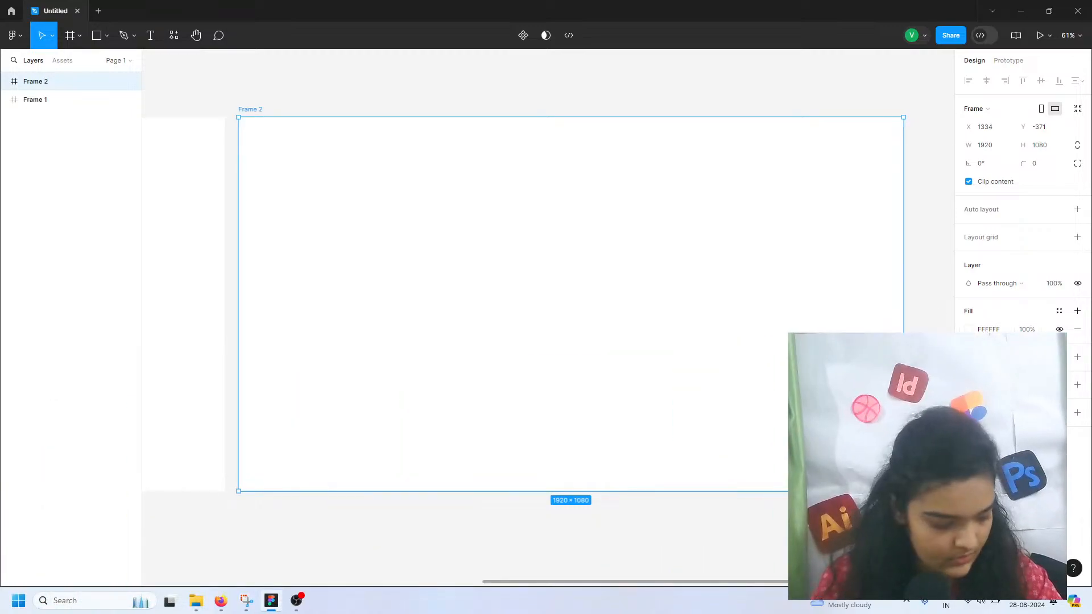
{"action": "key", "text": "ctrl+z"}
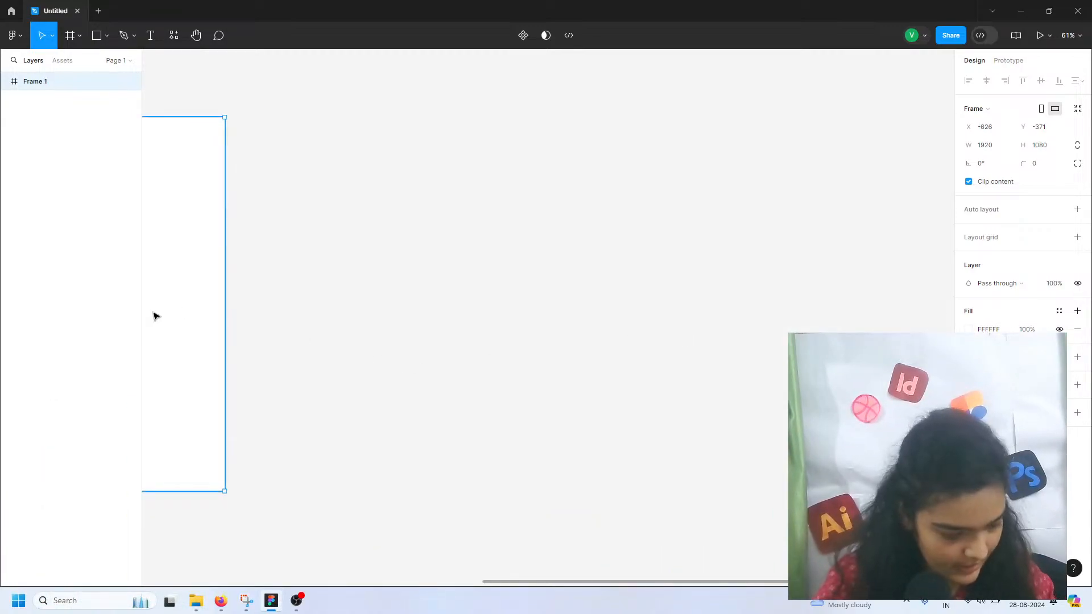
- Move the frame across the canvas to about X 1326, Y -372, checking OBS briefly in between
{"action": "left_click_drag", "start_coordinate": [156, 315], "coordinate": [726, 305]}
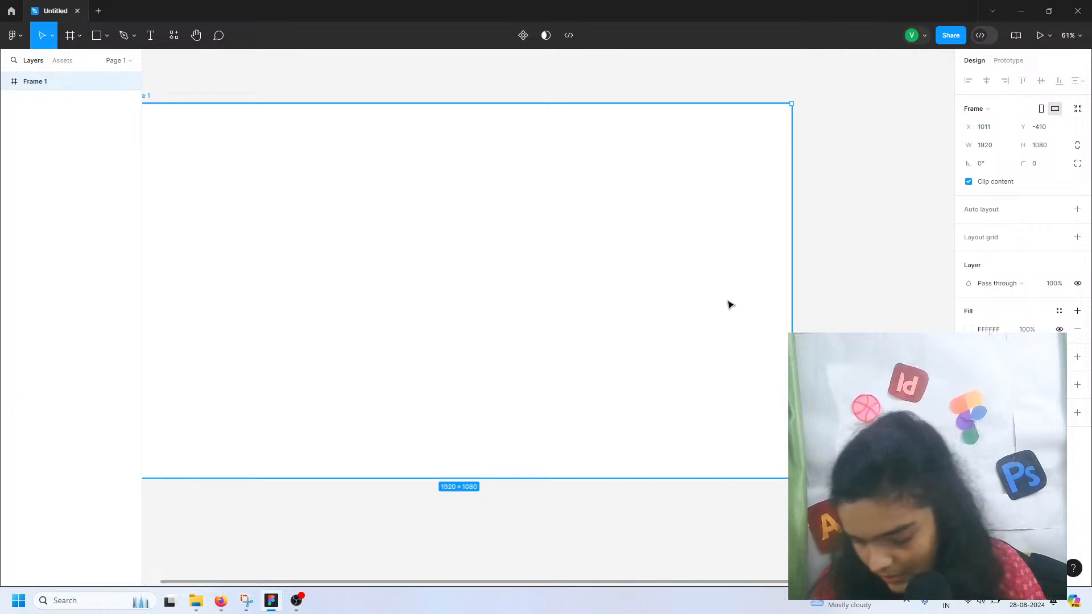
{"action": "left_click", "coordinate": [294, 607]}
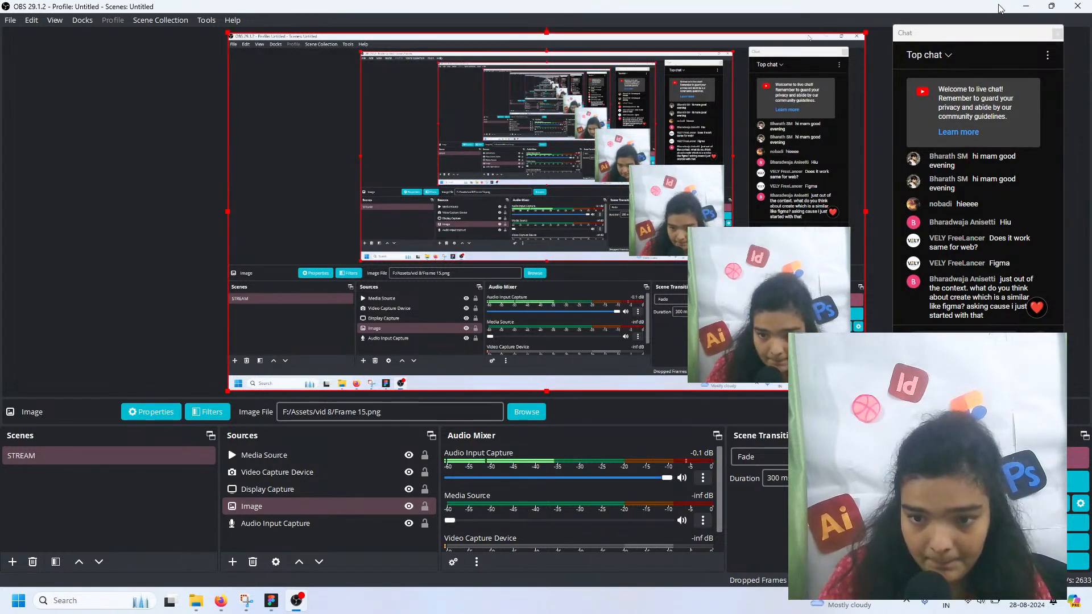
{"action": "key", "text": "alt+Tab"}
{"action": "left_click_drag", "start_coordinate": [477, 245], "coordinate": [585, 258]}
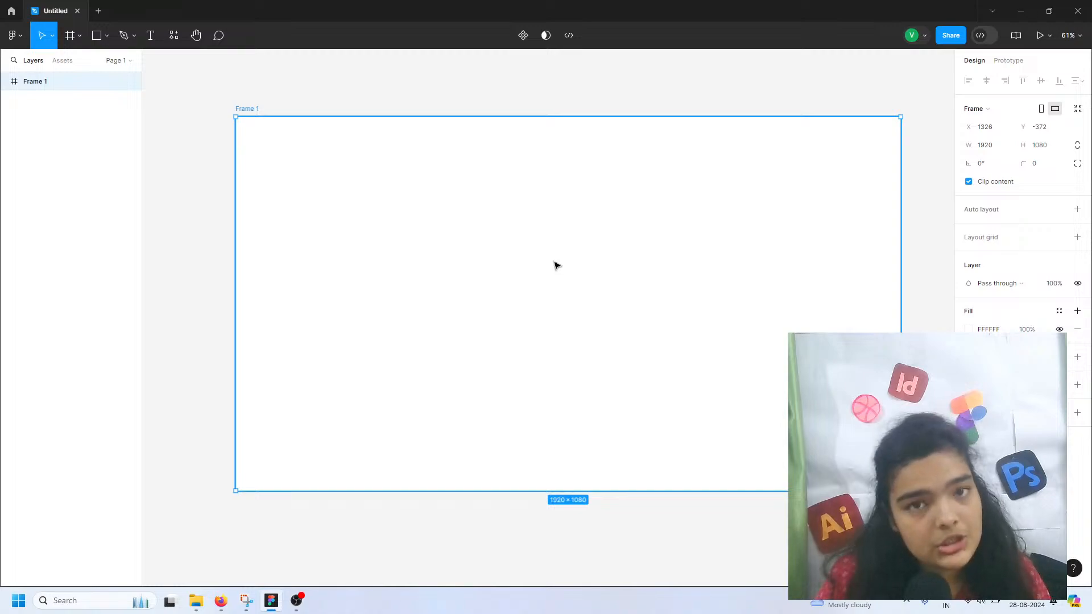
- Change the frame's solid fill to a radial gradient
{"action": "left_click", "coordinate": [968, 330]}
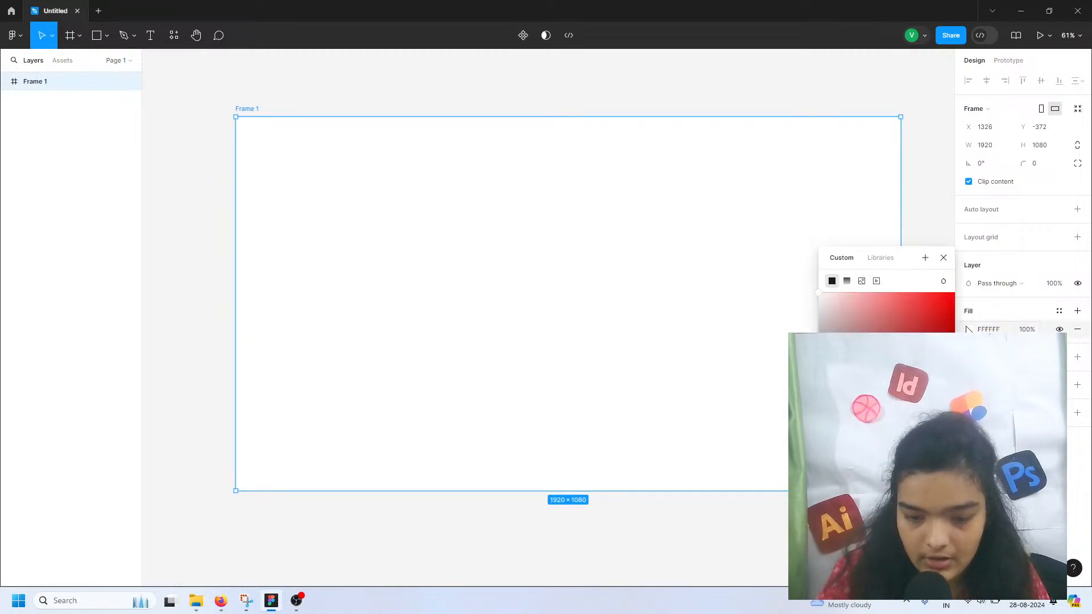
{"action": "left_click", "coordinate": [848, 282]}
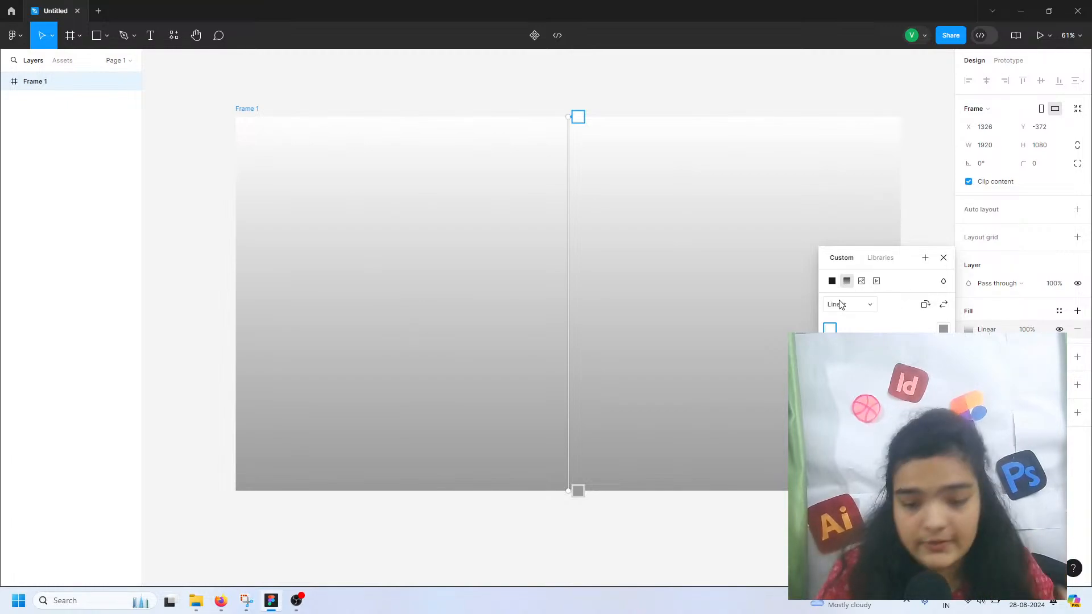
{"action": "left_click", "coordinate": [841, 305]}
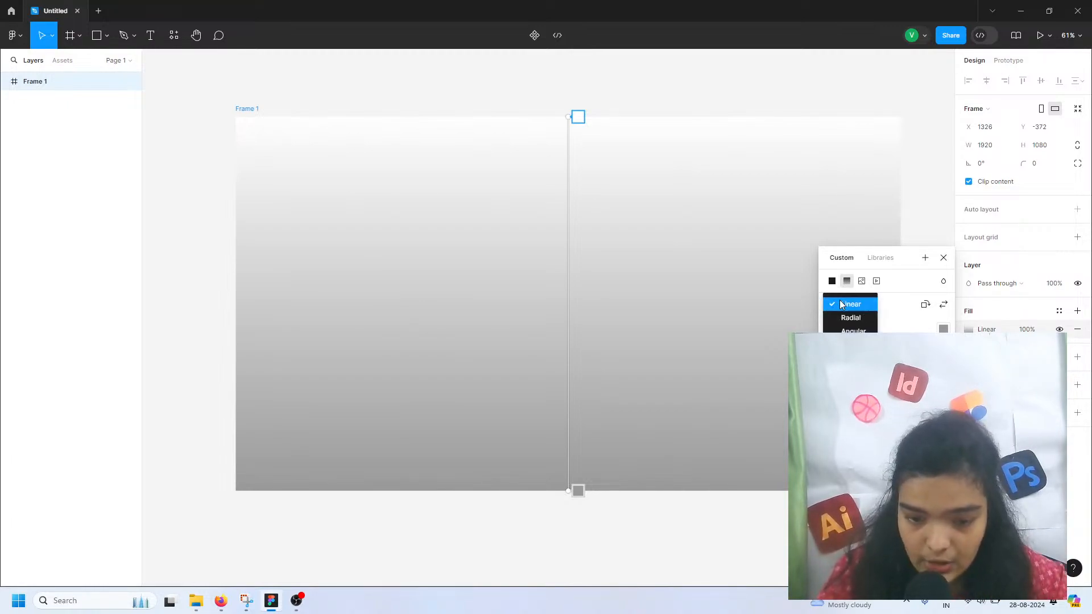
{"action": "left_click", "coordinate": [849, 316]}
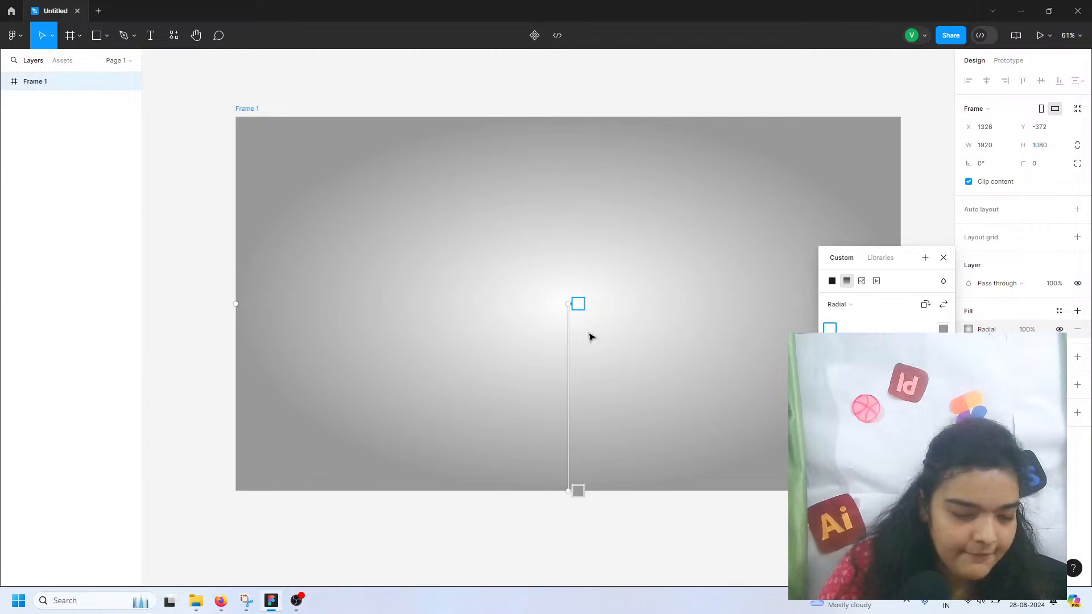
- Set the radial gradient's center stop to dark green 004725
{"action": "left_click", "coordinate": [830, 328]}
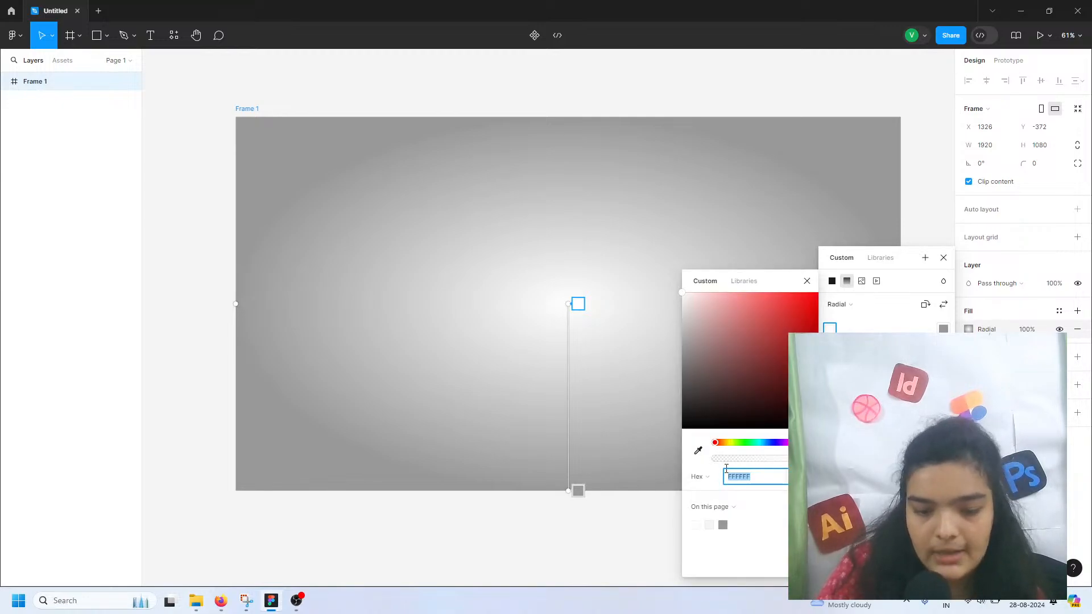
{"action": "left_click", "coordinate": [749, 442]}
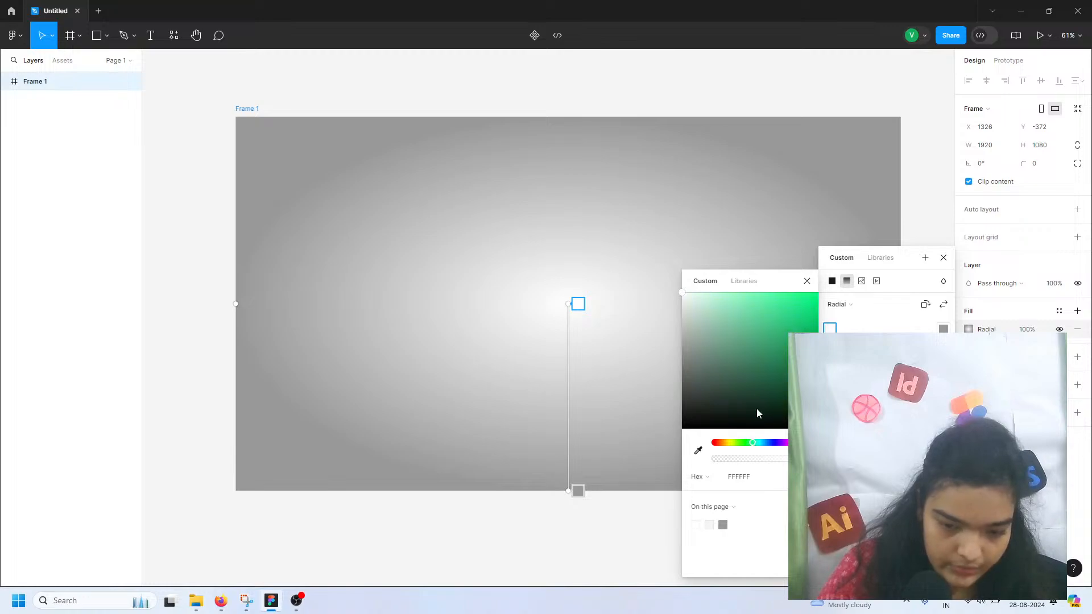
{"action": "left_click_drag", "start_coordinate": [758, 414], "coordinate": [817, 391]}
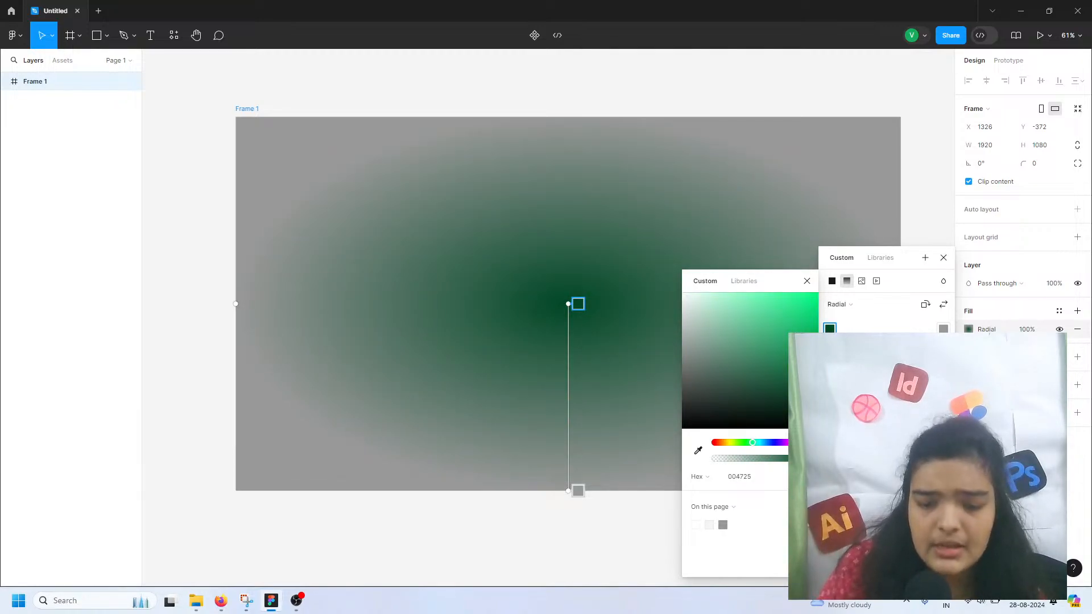
- Set the radial gradient's outer stop to very dark green 022307 and close its color picker
{"action": "left_click", "coordinate": [943, 330]}
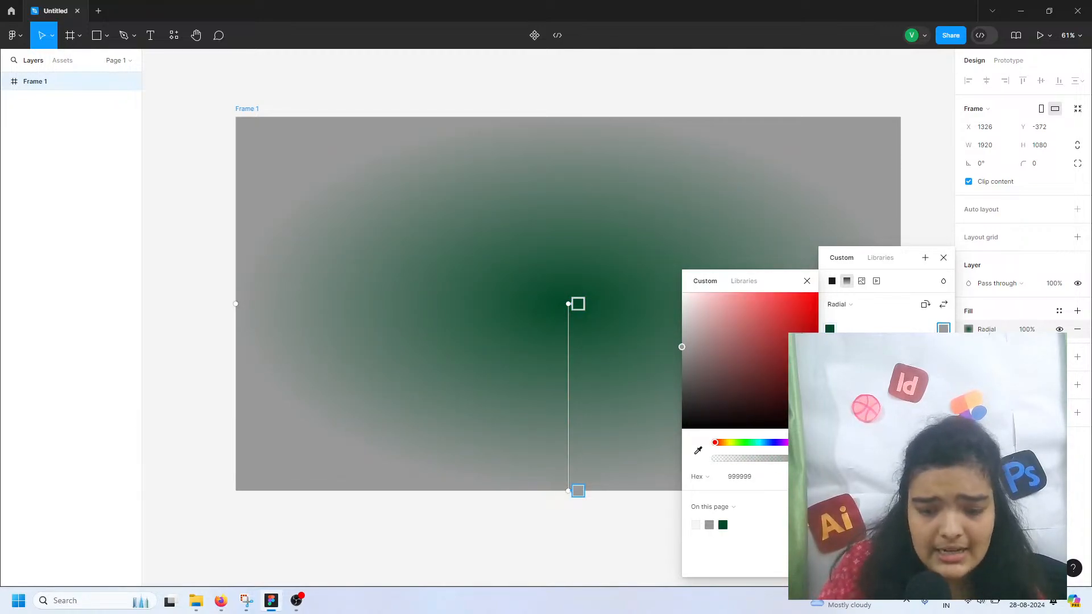
{"action": "left_click", "coordinate": [769, 444]}
{"action": "left_click_drag", "start_coordinate": [766, 447], "coordinate": [747, 444]}
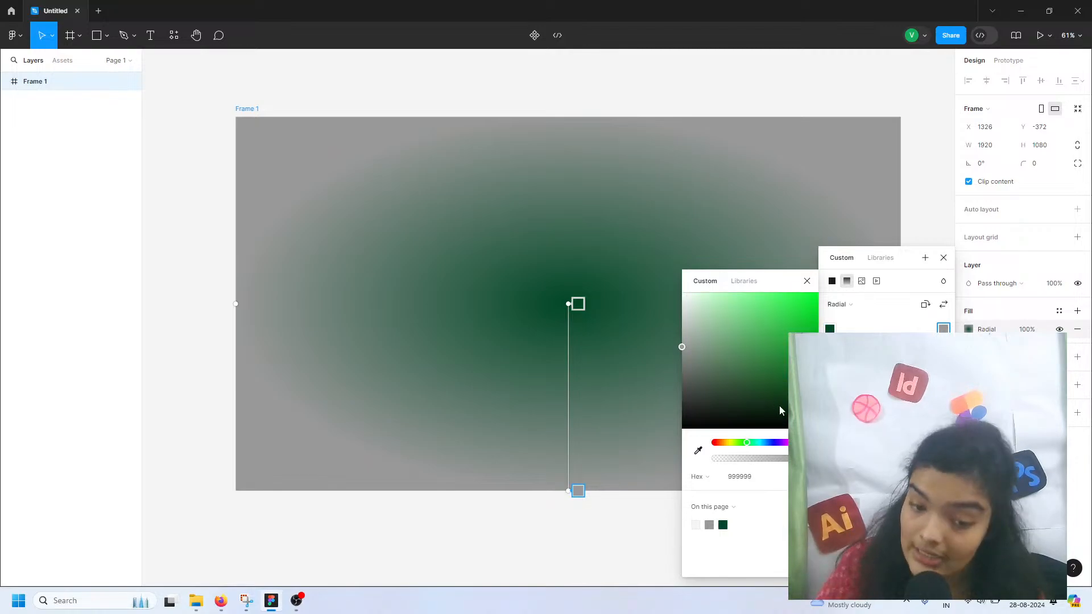
{"action": "left_click", "coordinate": [808, 412]}
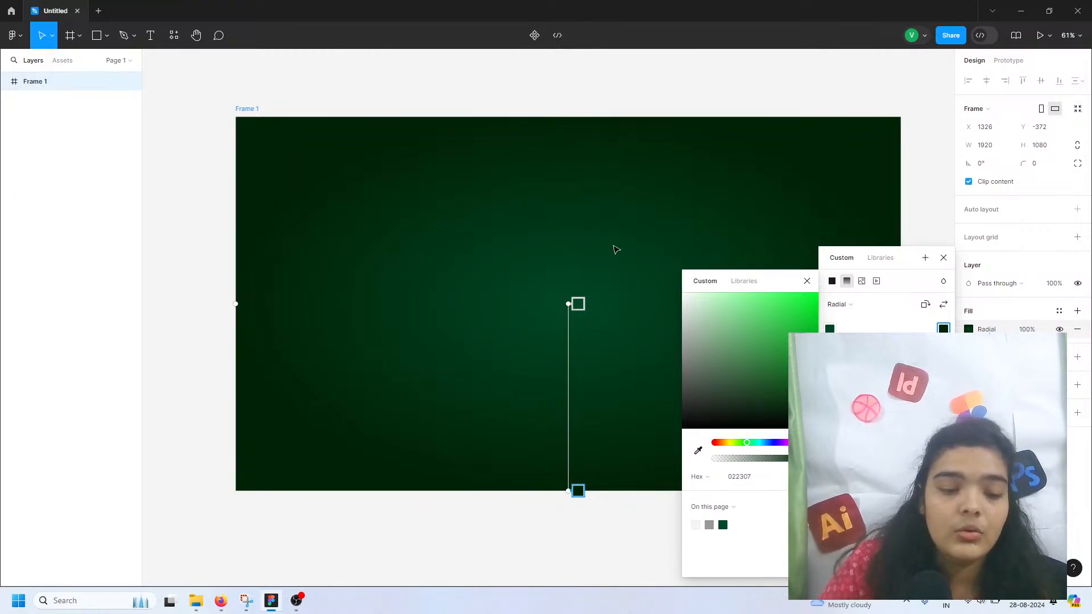
{"action": "left_click", "coordinate": [807, 282]}
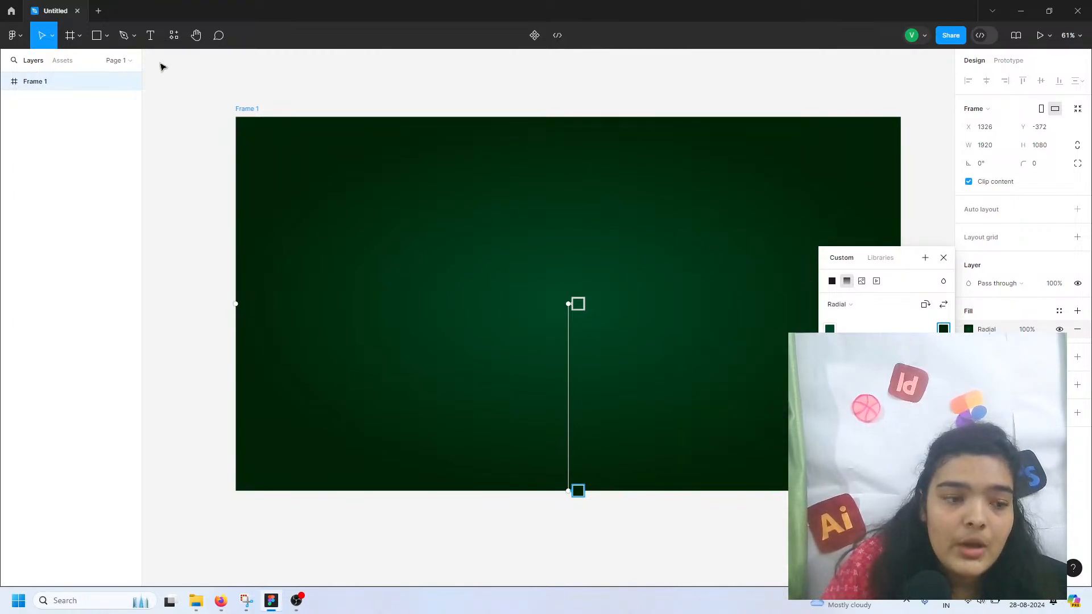
- Draw a rectangle of about 778 × 592 in the middle of the green frame
{"action": "left_click", "coordinate": [97, 36]}
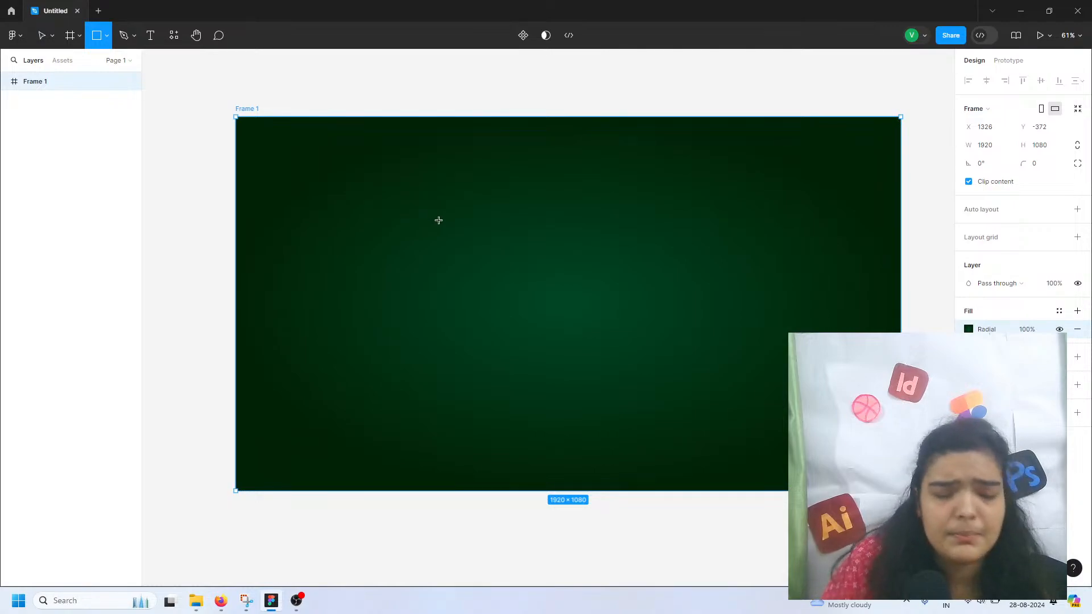
{"action": "left_click_drag", "start_coordinate": [431, 215], "coordinate": [701, 419]}
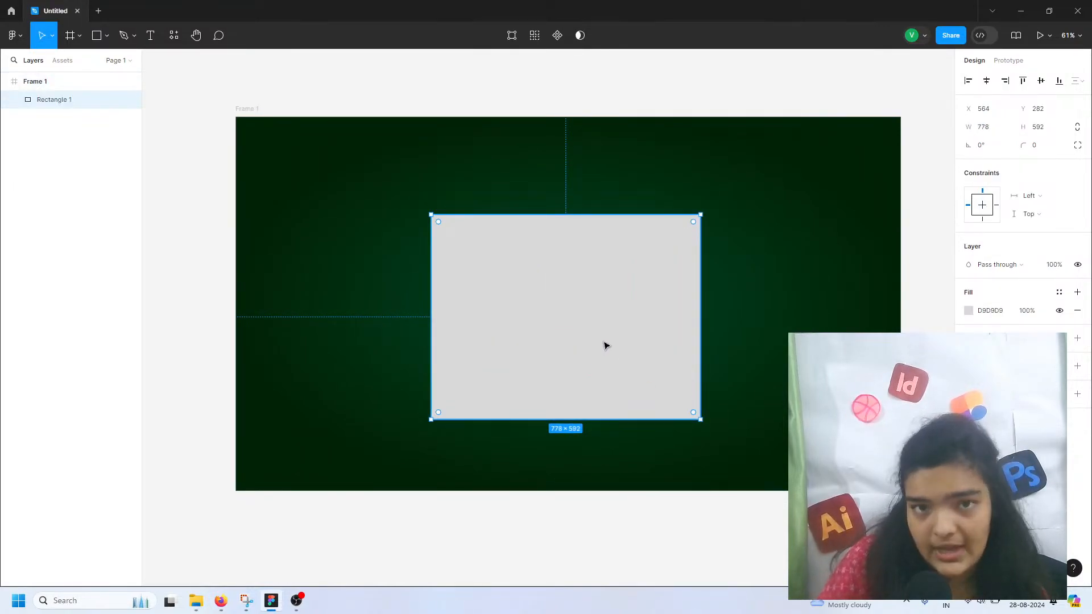
- Delete the grey rectangle from the green frame
{"action": "left_click_drag", "start_coordinate": [605, 343], "coordinate": [594, 313]}
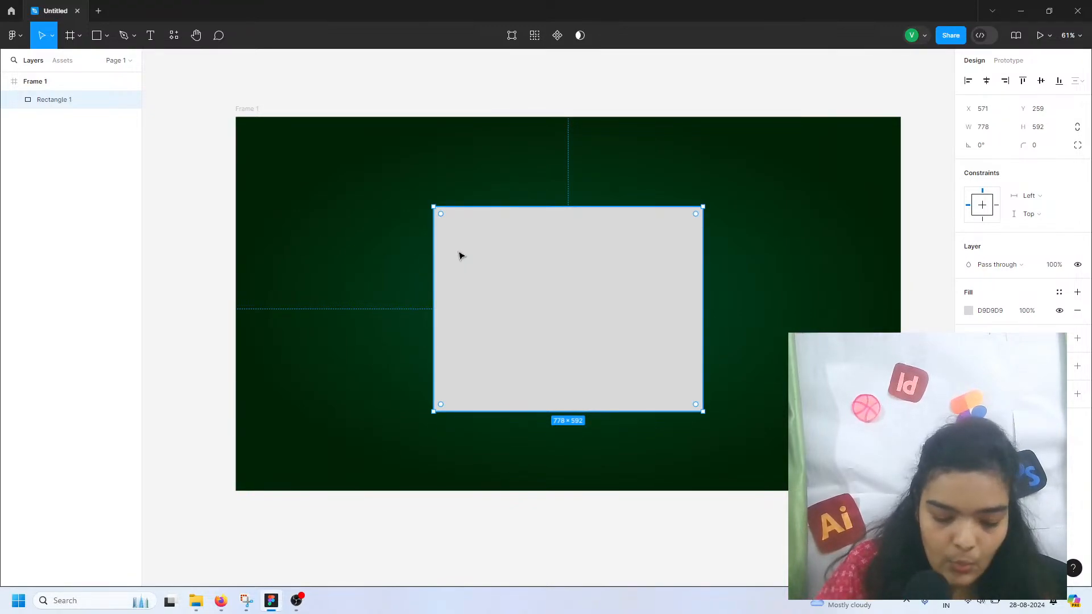
{"action": "key", "text": "Delete"}
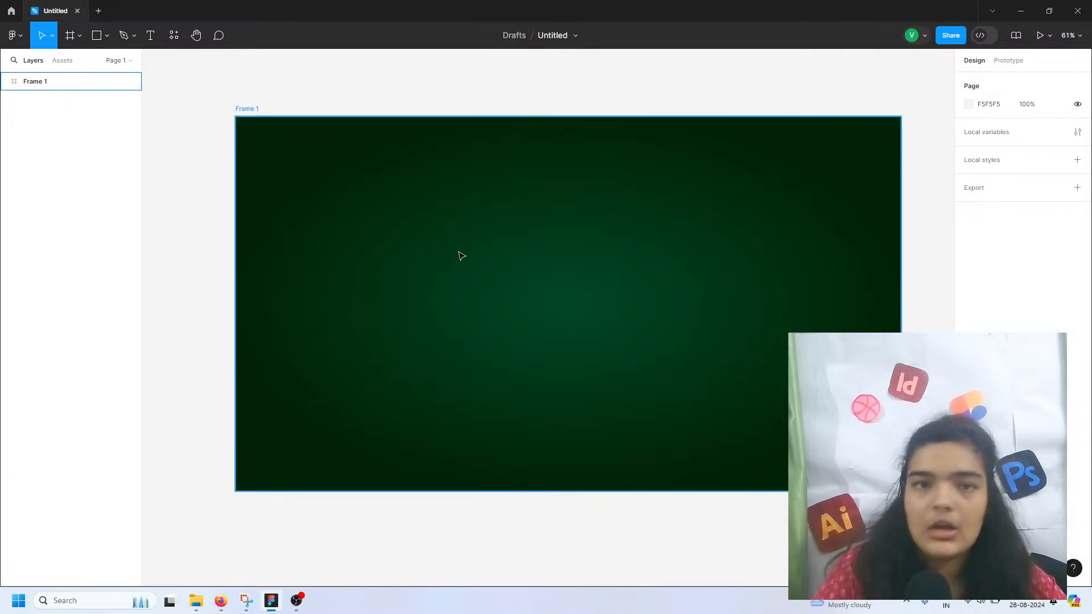
- Choose the Verdigris Mossfang image from the STREAMING > CyberWolf folder on Music (E:) for import
{"action": "key", "text": "ctrl+shift+k"}
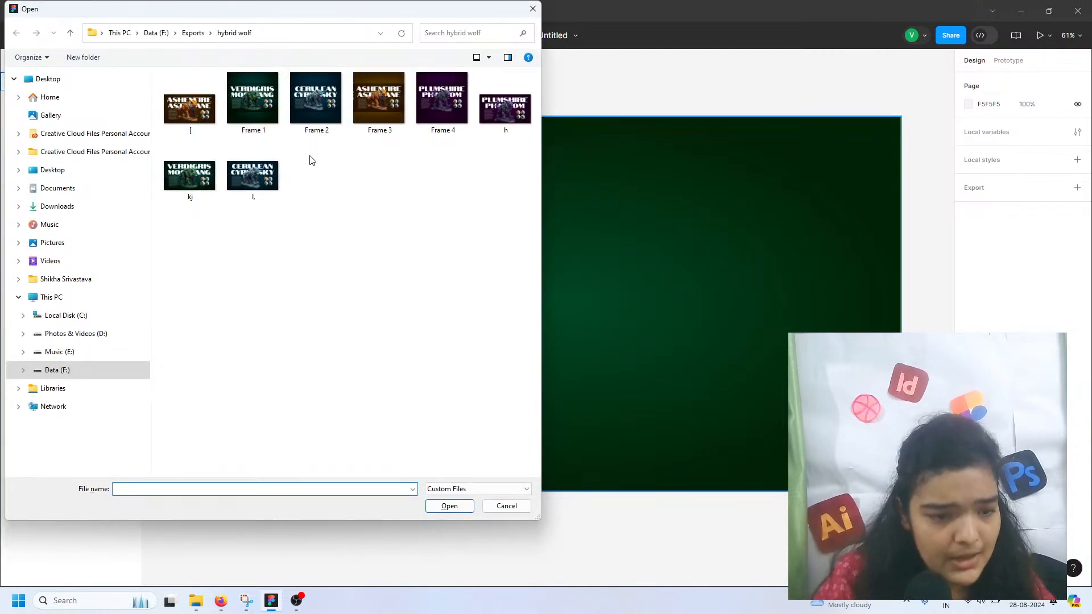
{"action": "left_click", "coordinate": [102, 353]}
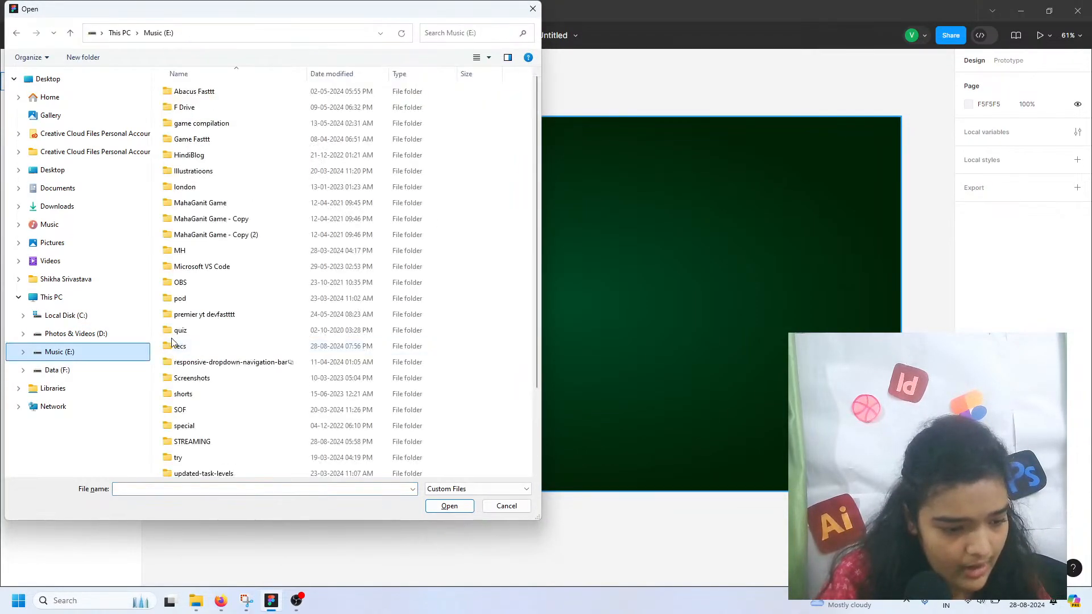
{"action": "scroll", "coordinate": [173, 342], "scroll_direction": "down", "scroll_amount": 2}
{"action": "double_click", "coordinate": [200, 342]}
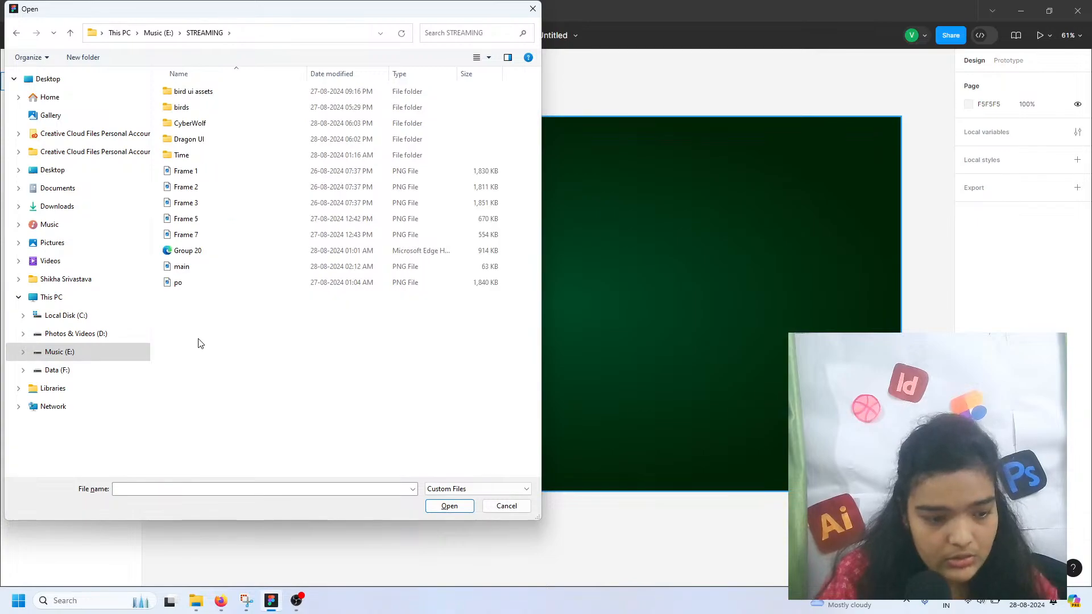
{"action": "double_click", "coordinate": [199, 124]}
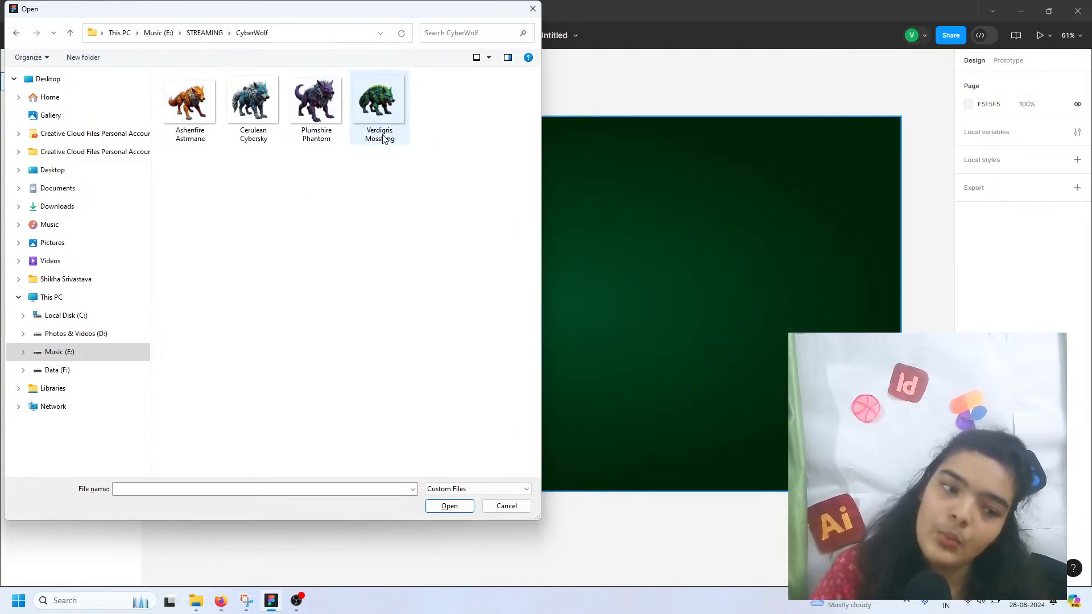
{"action": "left_click", "coordinate": [375, 117]}
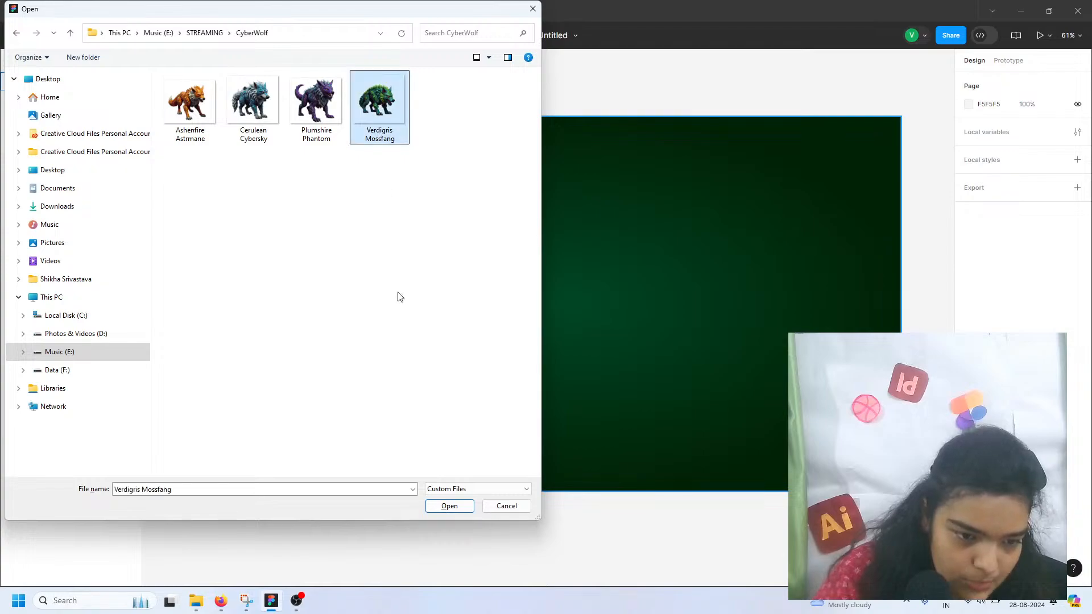
{"action": "left_click", "coordinate": [444, 507]}
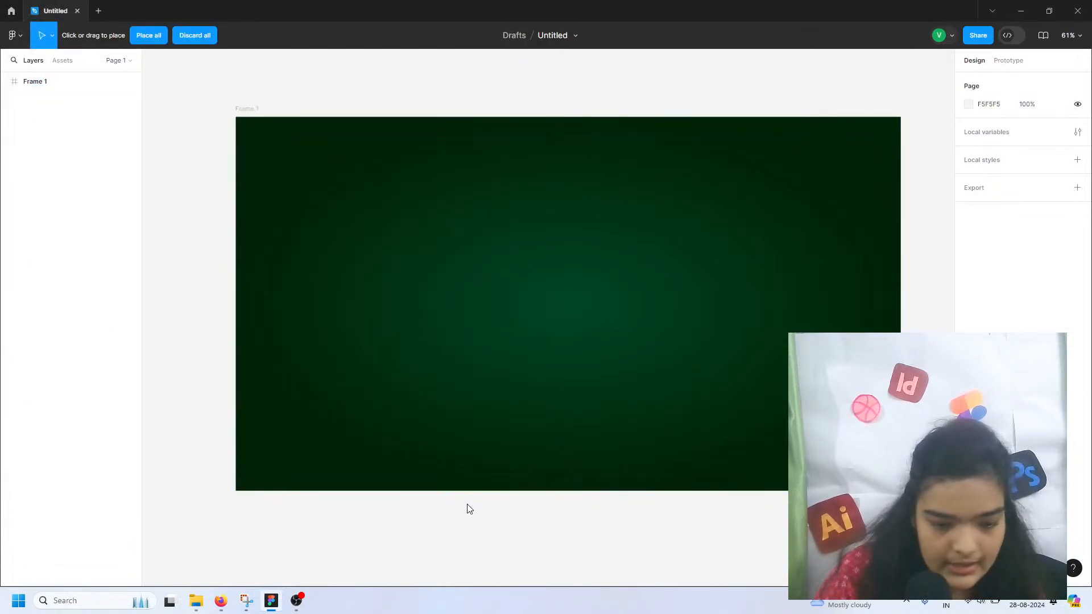
- Place the Verdigris Mossfang wolf image over the green frame and center it horizontally
{"action": "scroll", "coordinate": [495, 402], "scroll_direction": "down", "scroll_amount": 1}
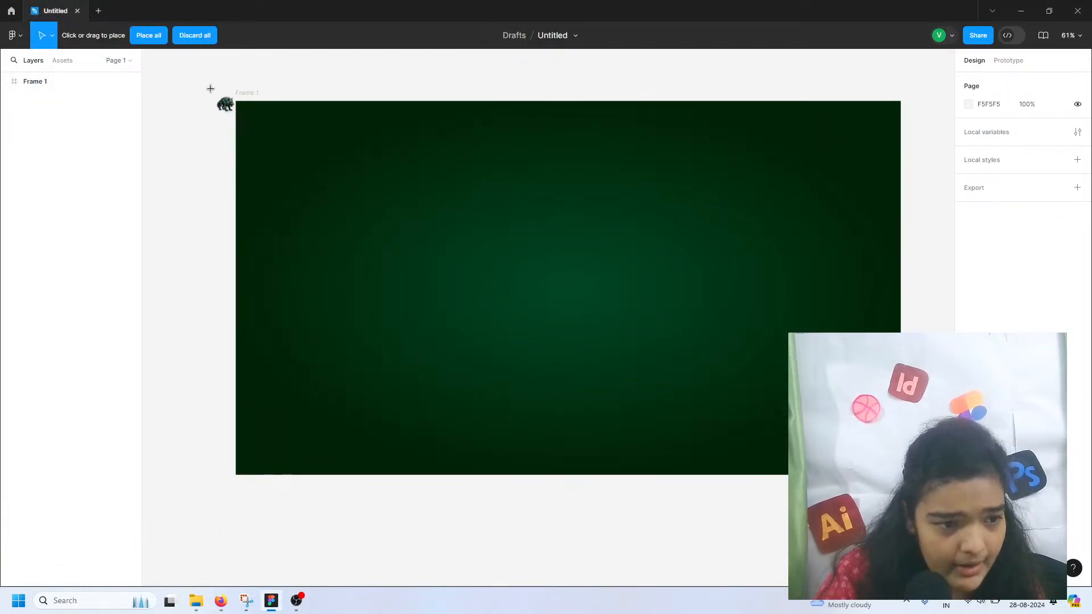
{"action": "left_click", "coordinate": [148, 36]}
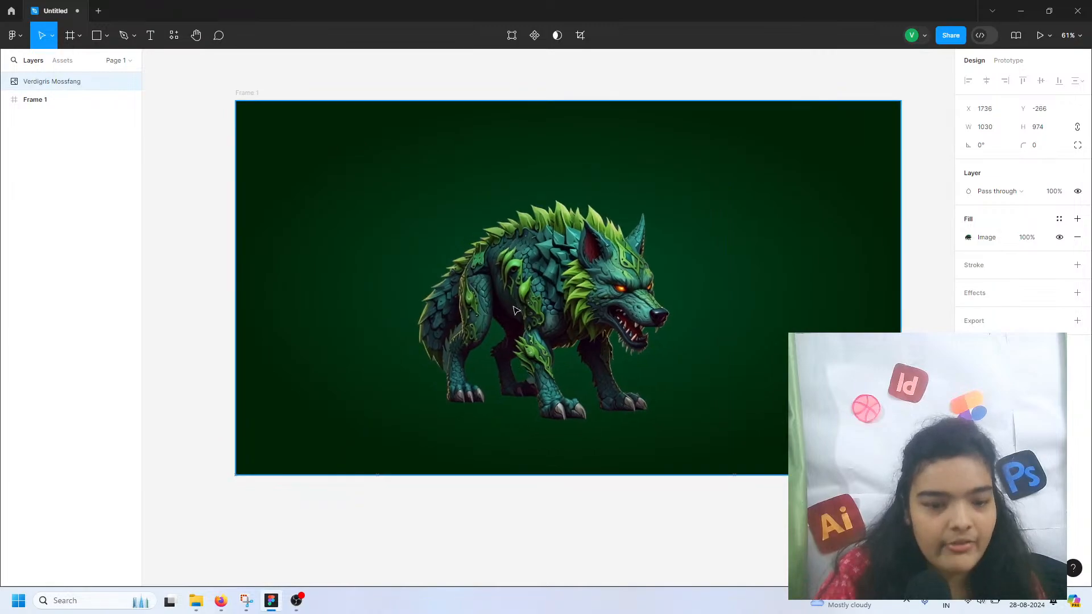
{"action": "left_click_drag", "start_coordinate": [516, 311], "coordinate": [524, 312]}
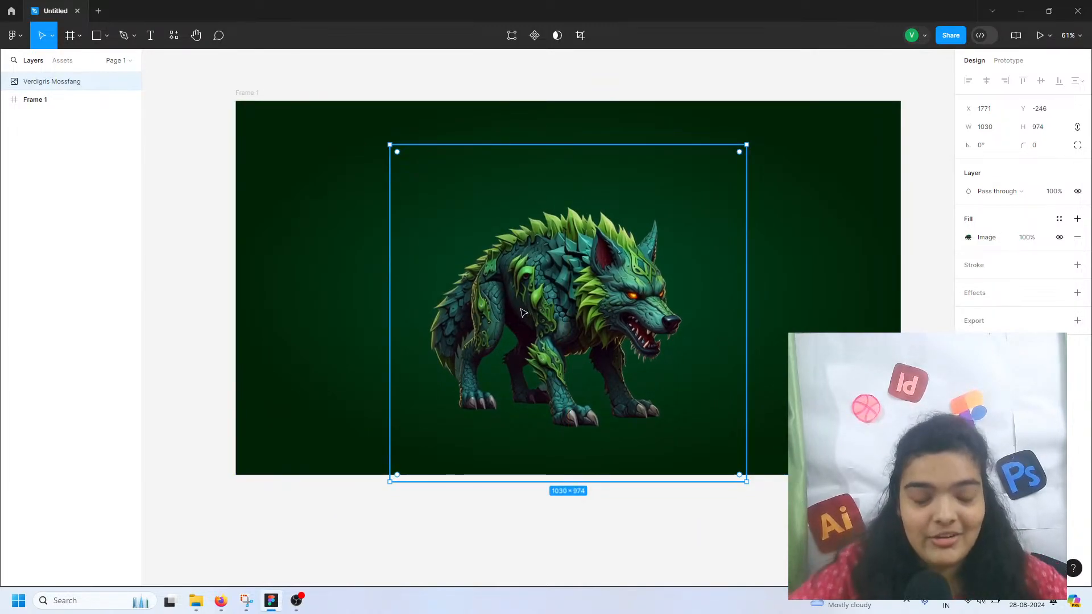
- Hide the green frame's radial gradient fill to check the wolf image's background, and show the fill again
{"action": "scroll", "coordinate": [524, 313], "scroll_direction": "up", "scroll_amount": 1}
{"action": "left_click", "coordinate": [252, 98]}
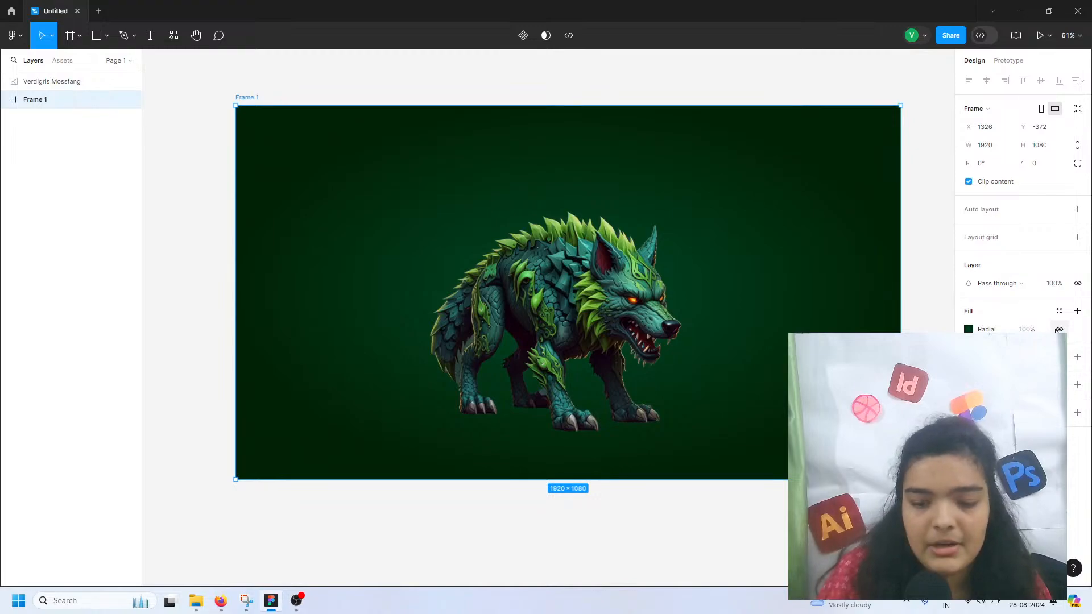
{"action": "left_click", "coordinate": [1059, 330]}
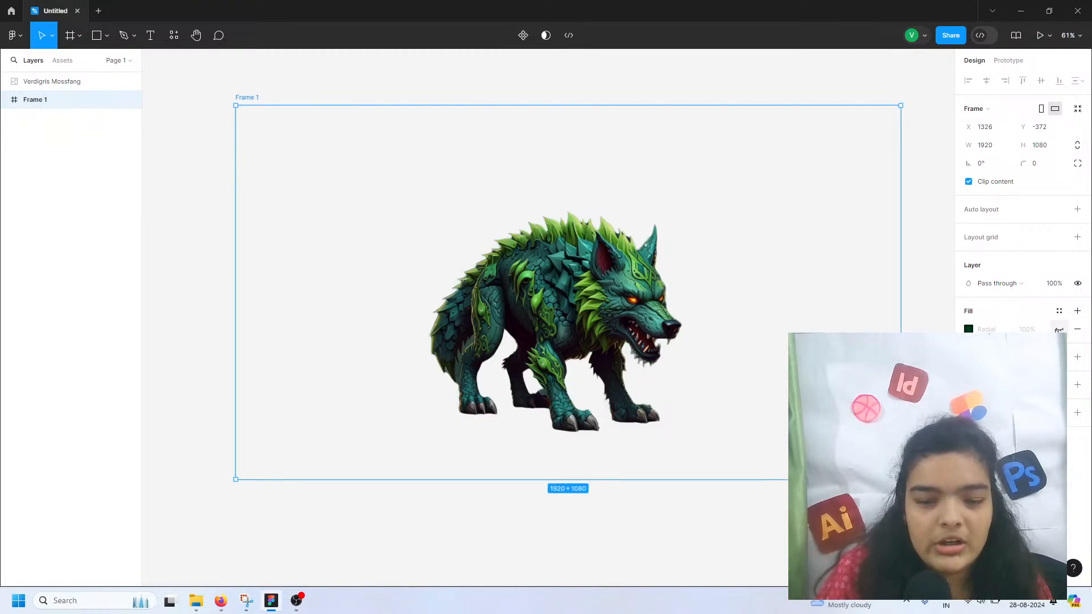
{"action": "left_click", "coordinate": [1059, 329]}
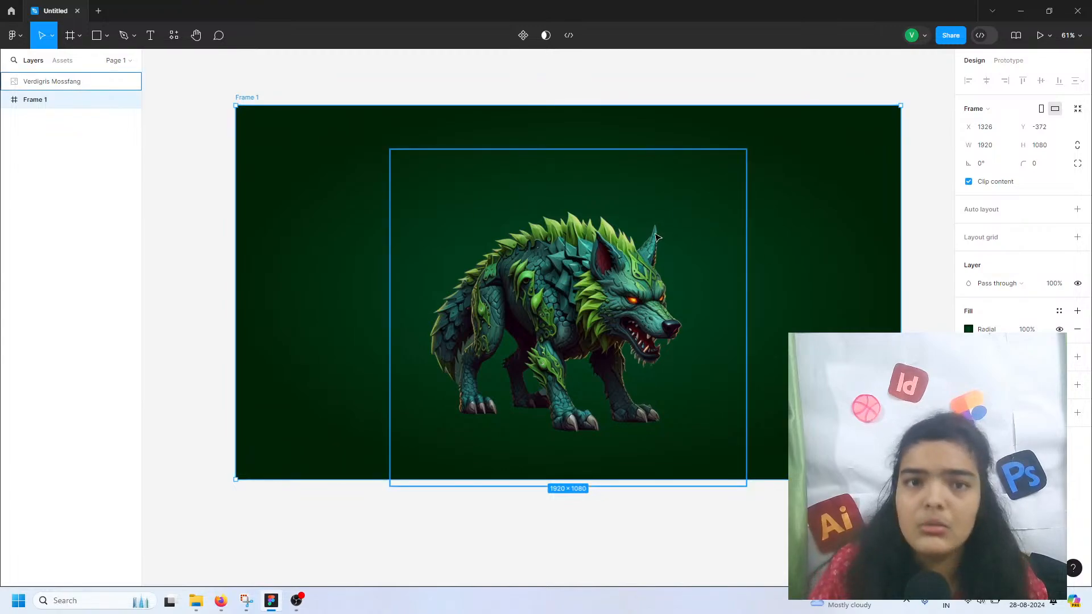
- Add a 1200 × 630 Facebook post preset frame beside the green frame, and delete it
{"action": "scroll", "coordinate": [654, 233], "scroll_direction": "right", "scroll_amount": 3}
{"action": "scroll", "coordinate": [654, 234], "scroll_direction": "down", "scroll_amount": 3}
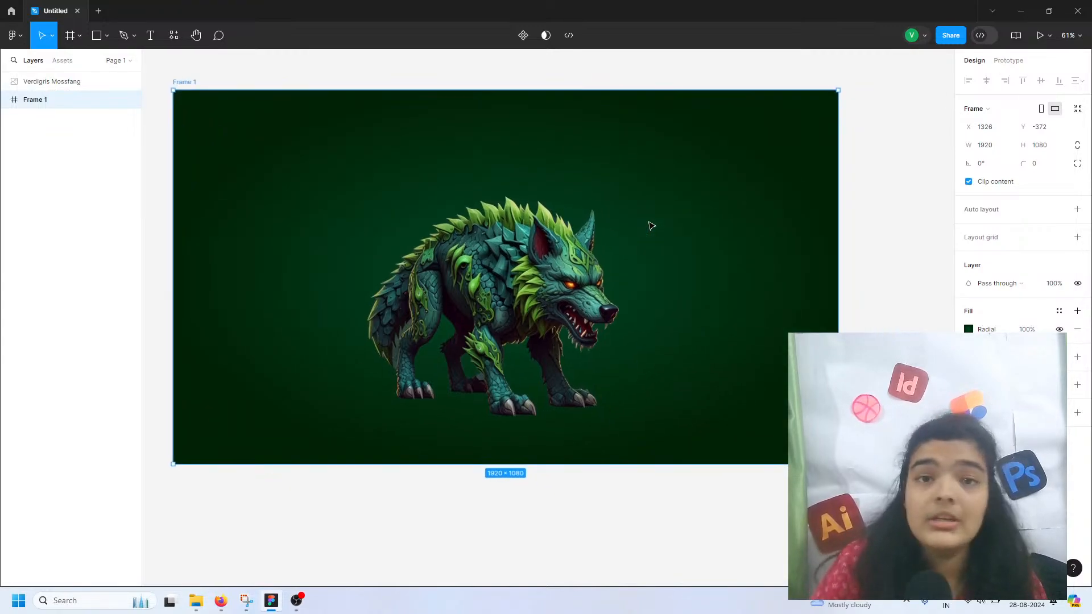
{"action": "scroll", "coordinate": [652, 226], "scroll_direction": "right", "scroll_amount": 8}
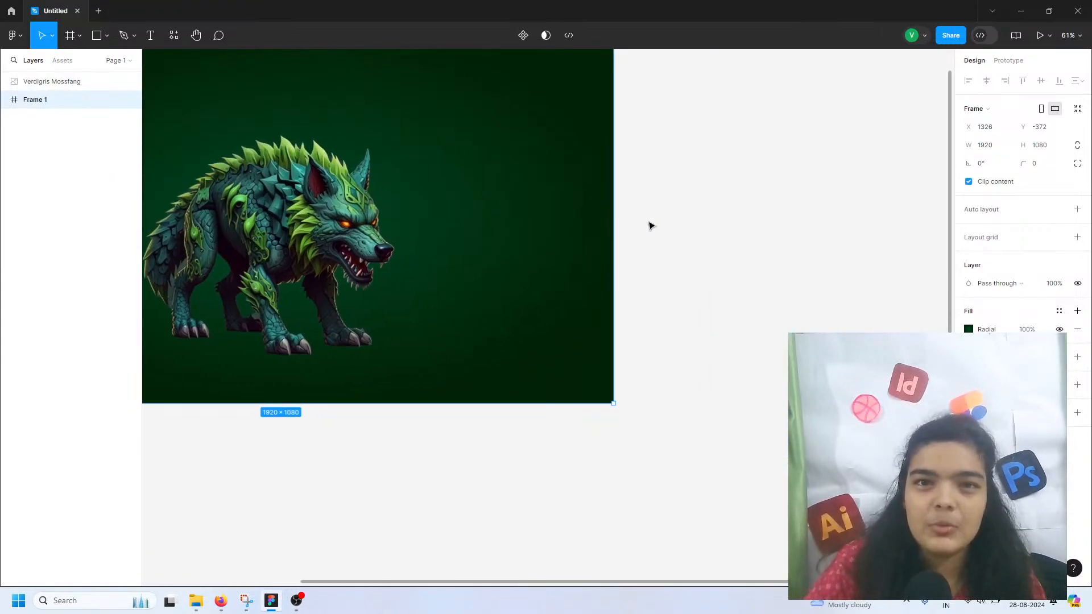
{"action": "scroll", "coordinate": [651, 226], "scroll_direction": "up", "scroll_amount": 3}
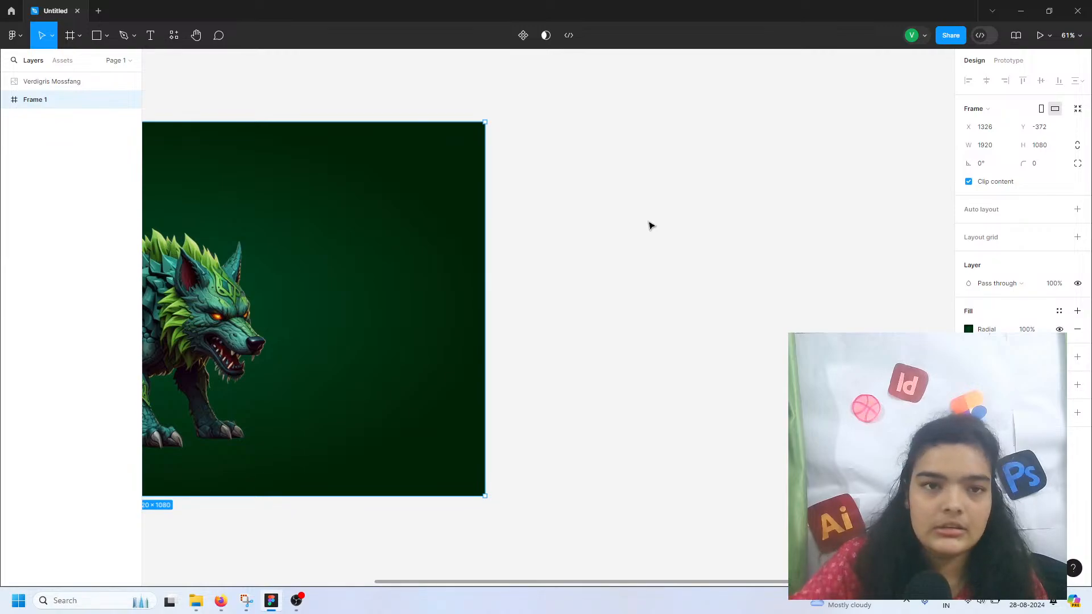
{"action": "scroll", "coordinate": [652, 226], "scroll_direction": "right", "scroll_amount": 1}
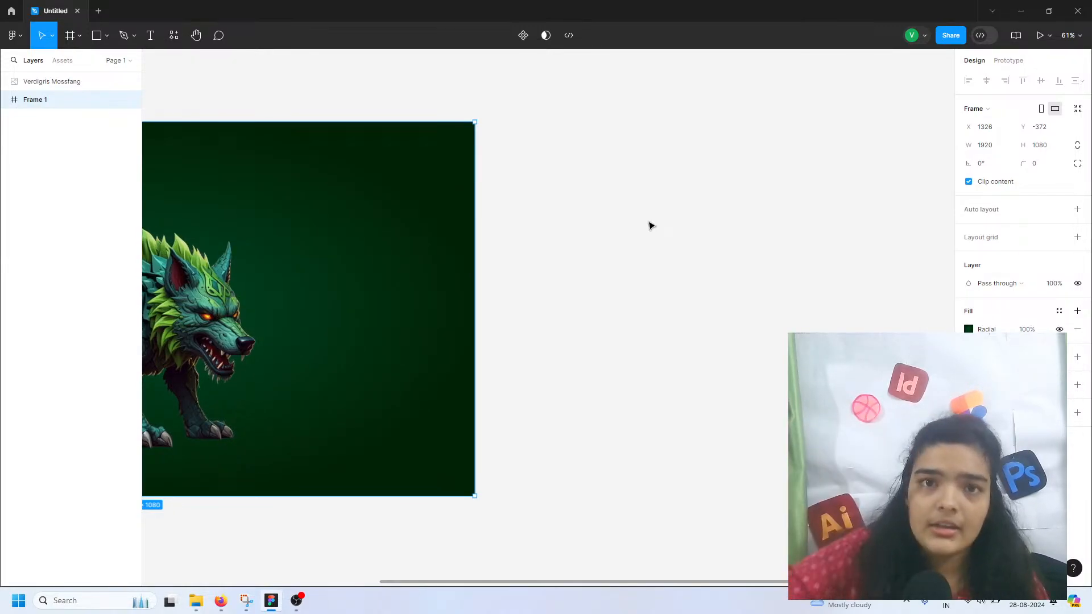
{"action": "scroll", "coordinate": [652, 226], "scroll_direction": "right", "scroll_amount": 4}
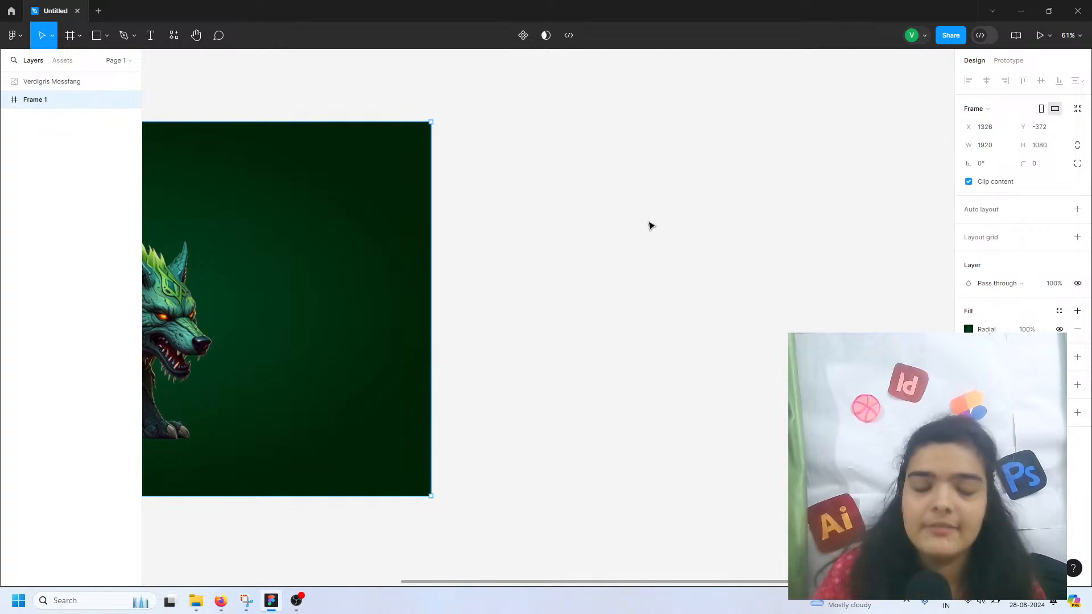
{"action": "left_click", "coordinate": [71, 37]}
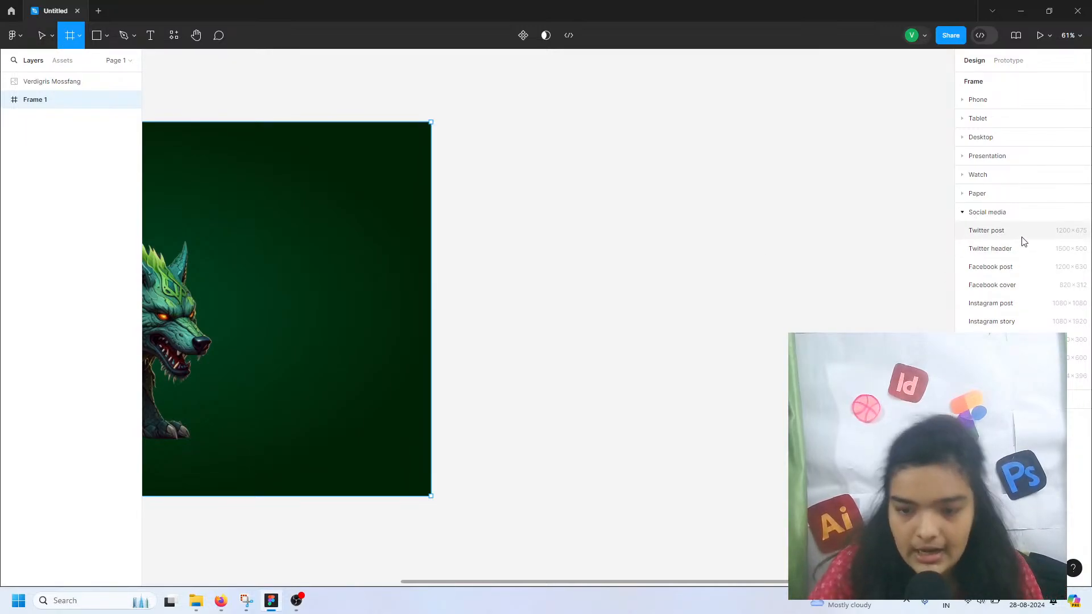
{"action": "left_click", "coordinate": [1006, 271]}
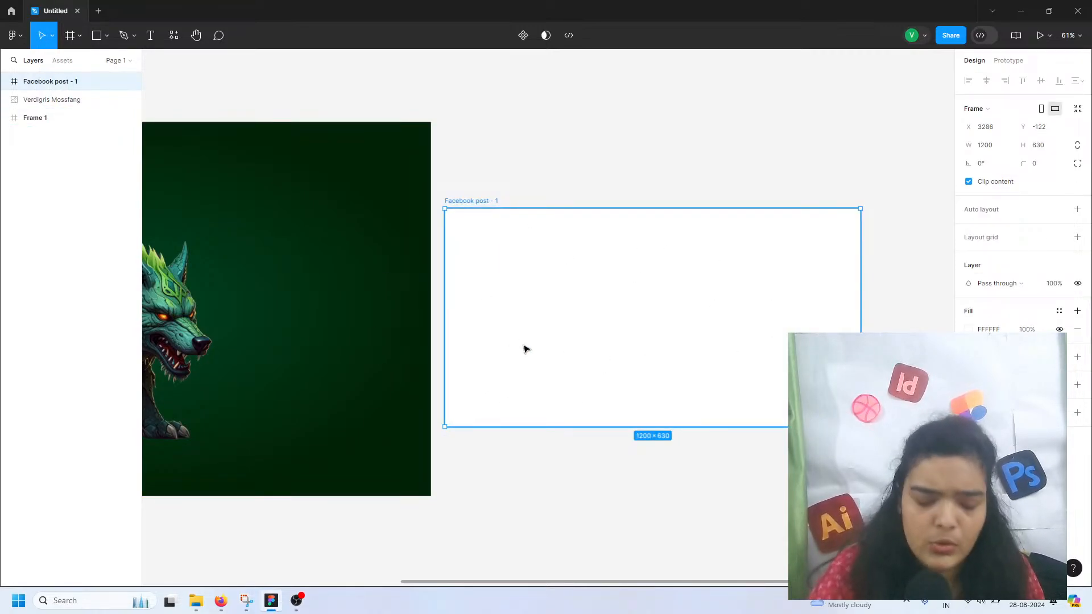
{"action": "key", "text": "Delete"}
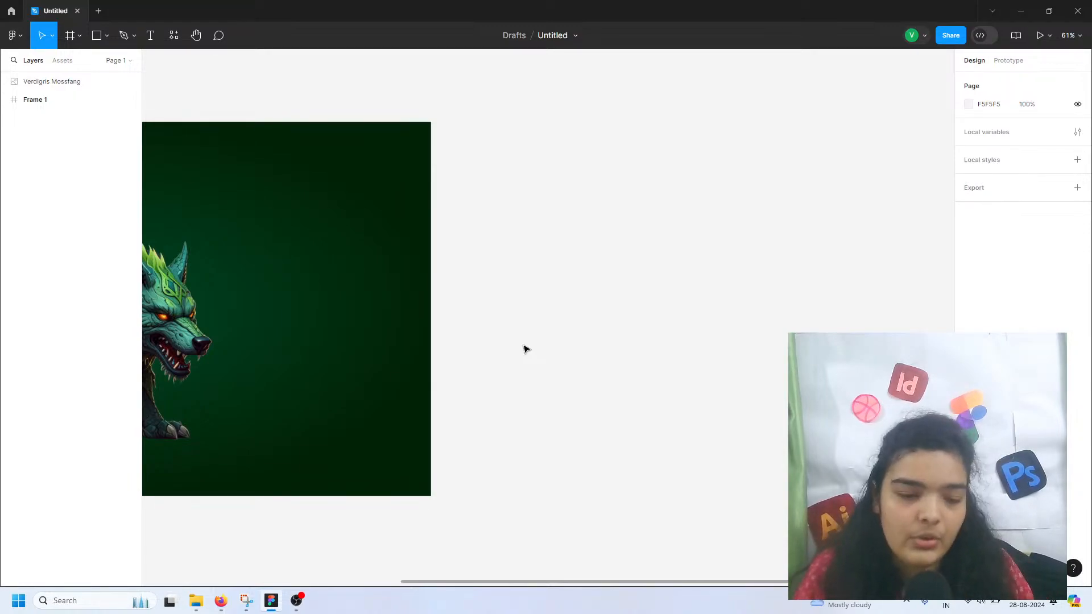
{"action": "scroll", "coordinate": [524, 345], "scroll_direction": "left", "scroll_amount": 7}
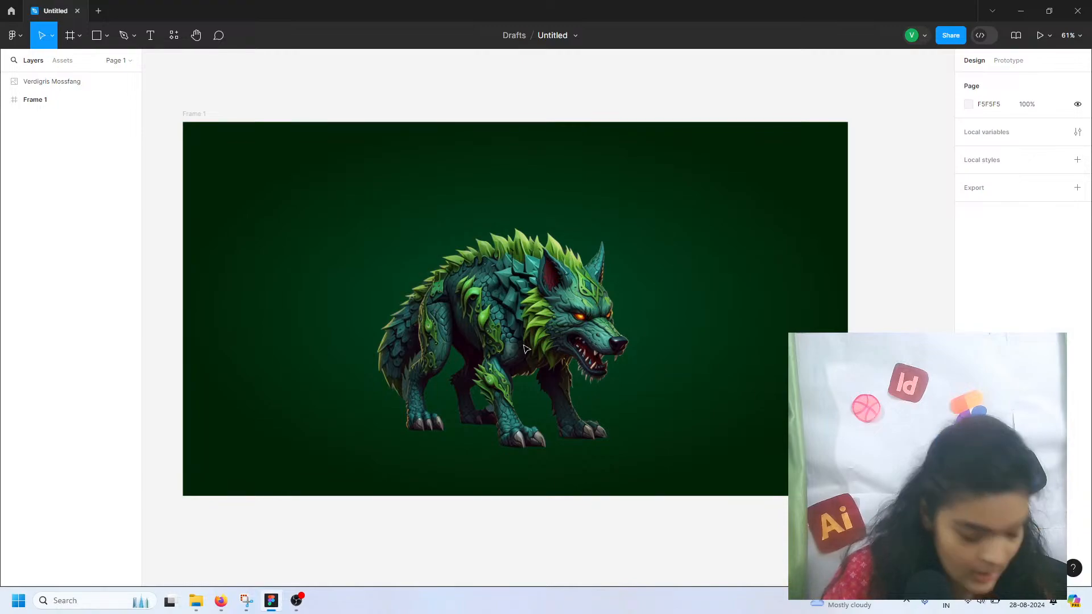
{"action": "scroll", "coordinate": [488, 396], "scroll_direction": "left", "scroll_amount": 3}
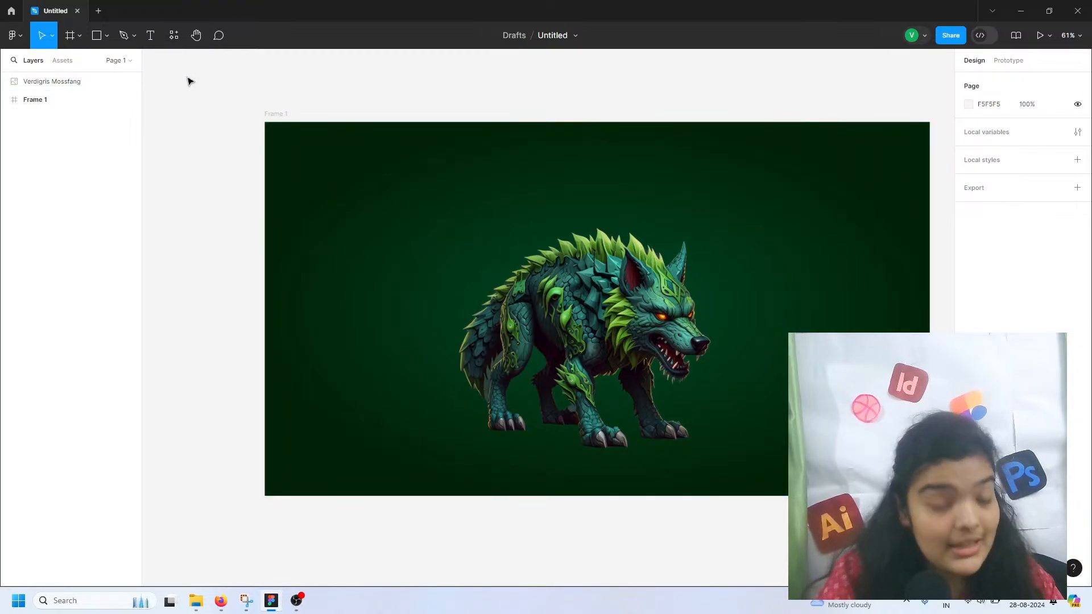
{"action": "key", "text": "ctrl+shift+k"}
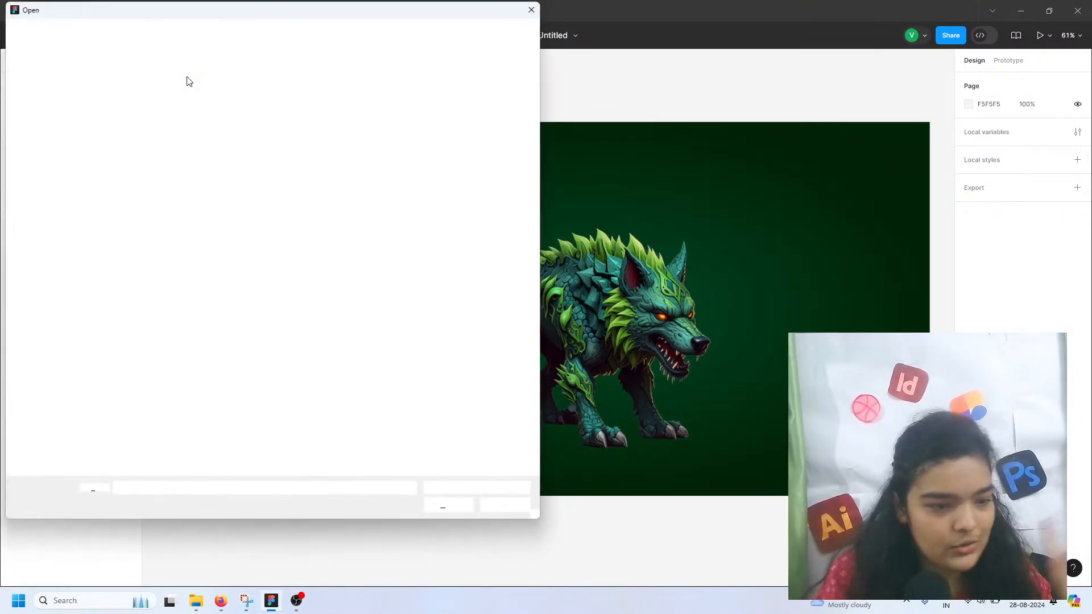
{"action": "left_click", "coordinate": [533, 8]}
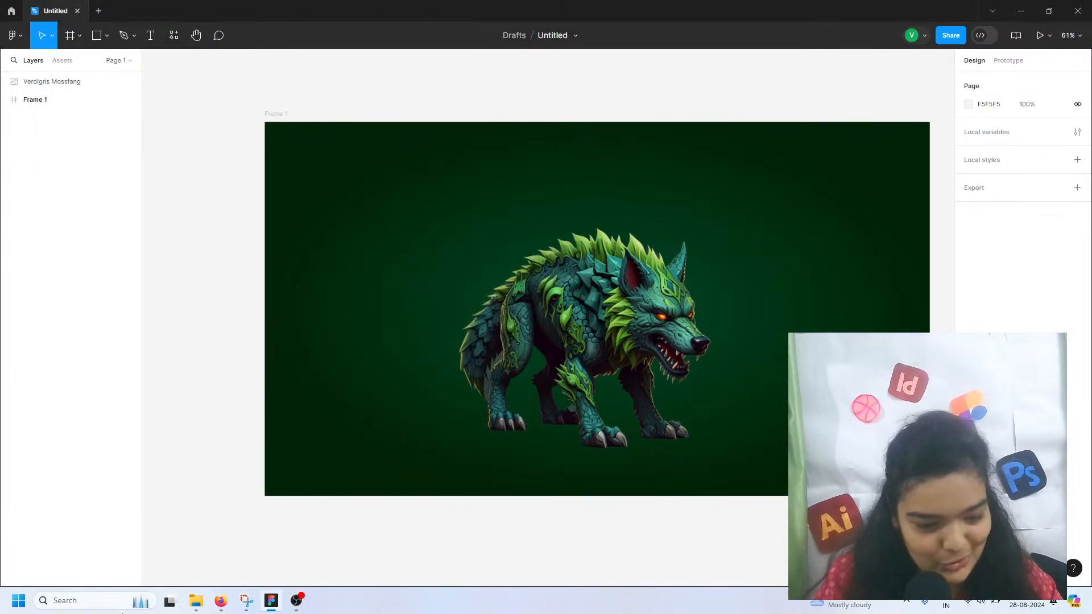
- Switch to File Explorer and open the CyberWolf folder under STREAMING on Music (E:)
{"action": "left_click", "coordinate": [200, 602]}
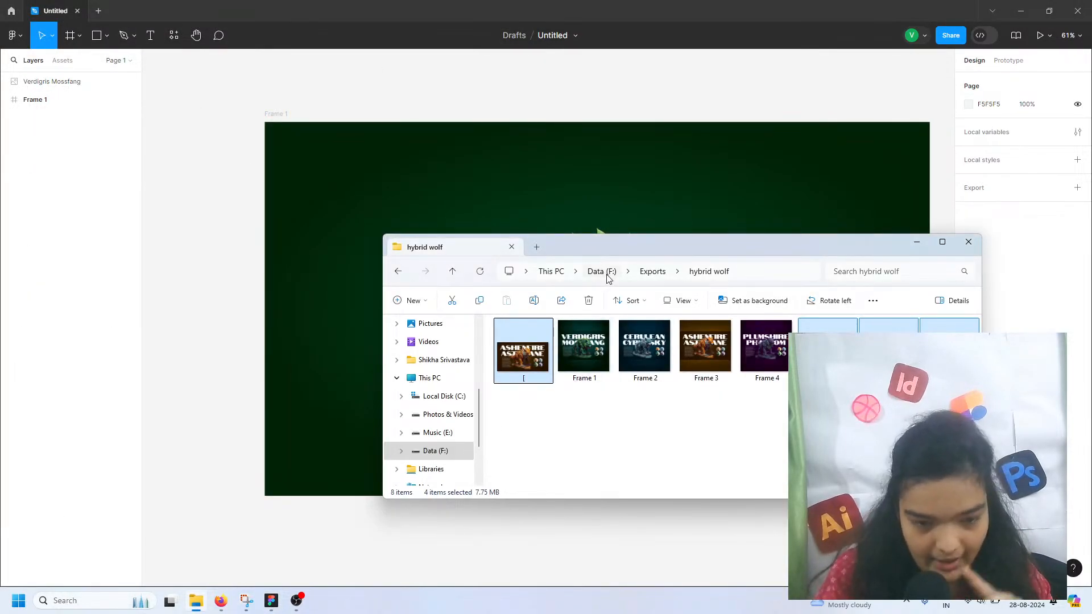
{"action": "left_click", "coordinate": [454, 451]}
{"action": "scroll", "coordinate": [575, 379], "scroll_direction": "down", "scroll_amount": 1}
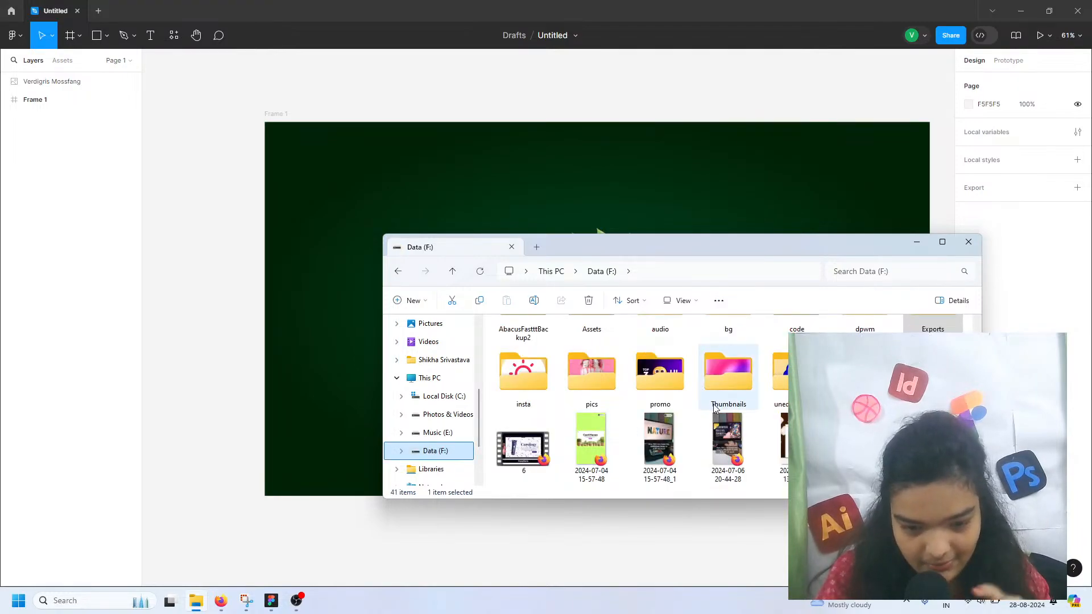
{"action": "scroll", "coordinate": [575, 378], "scroll_direction": "up", "scroll_amount": 1}
{"action": "left_click", "coordinate": [450, 458]}
{"action": "left_click", "coordinate": [438, 433]}
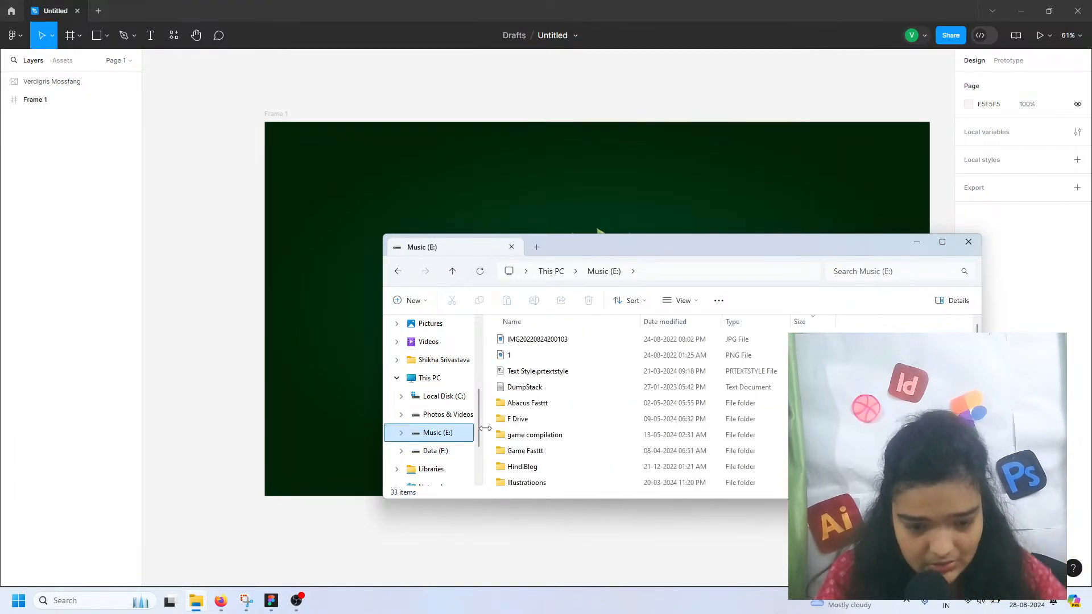
{"action": "scroll", "coordinate": [531, 463], "scroll_direction": "down", "scroll_amount": 6}
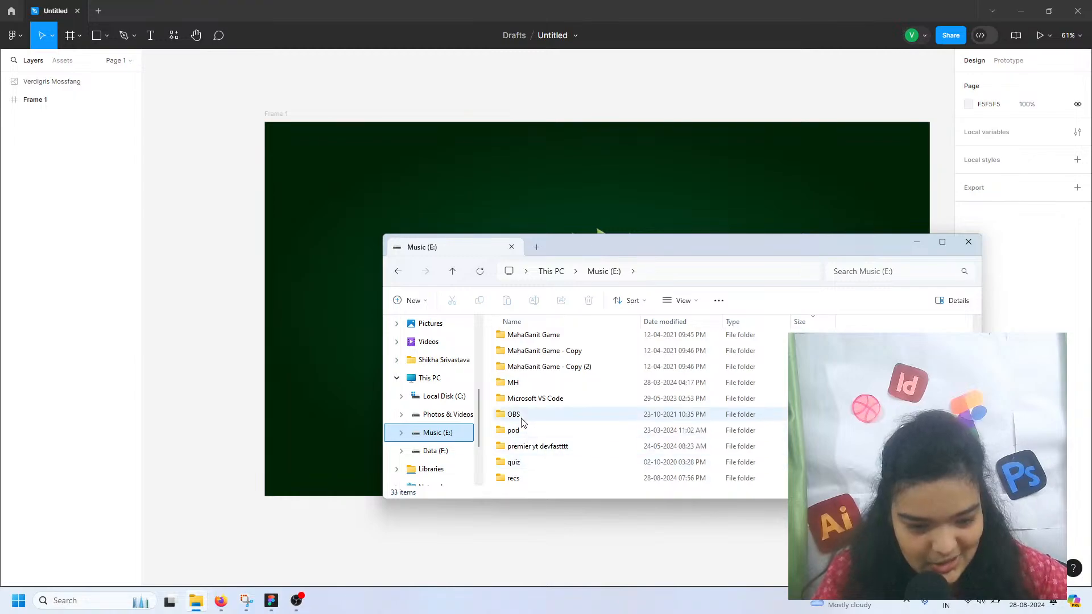
{"action": "double_click", "coordinate": [527, 479]}
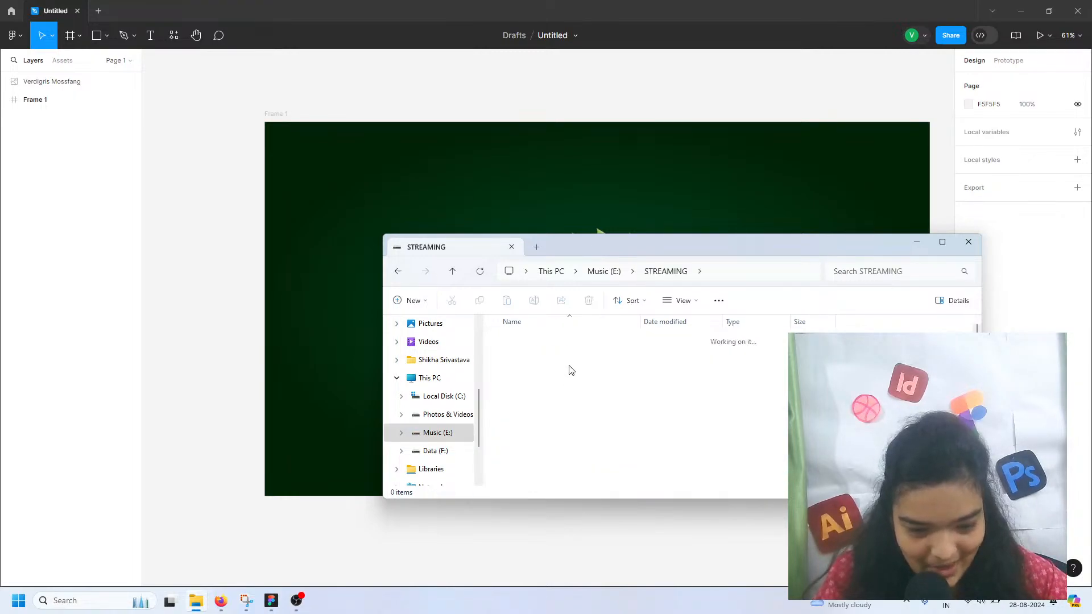
{"action": "double_click", "coordinate": [548, 378]}
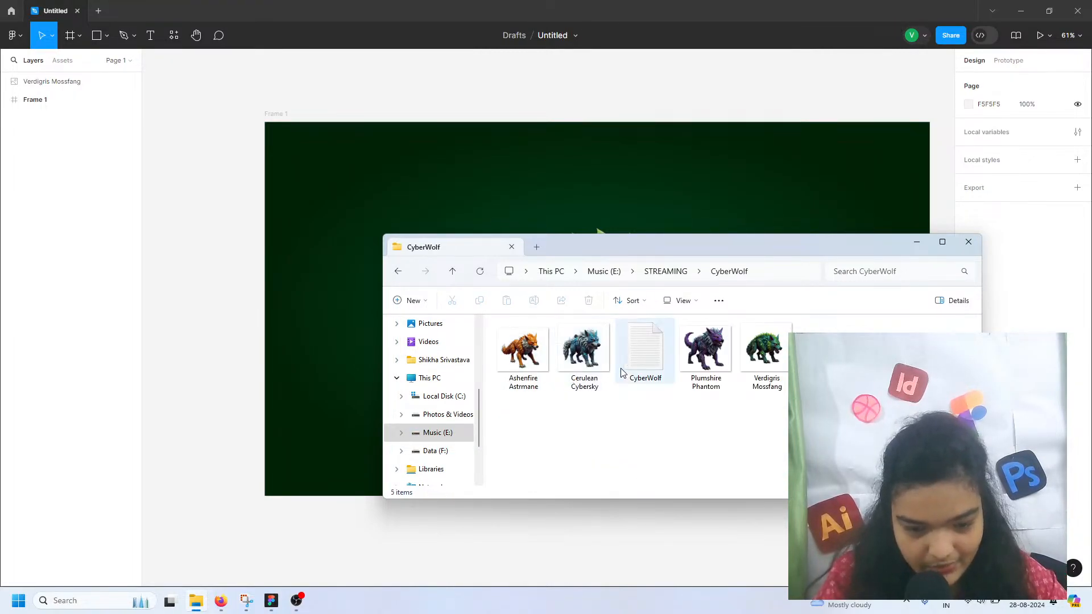
- Open the CyberWolf text file, close the folder window out of the way, and copy the Verdigris Mossfang heading
{"action": "left_click", "coordinate": [635, 364]}
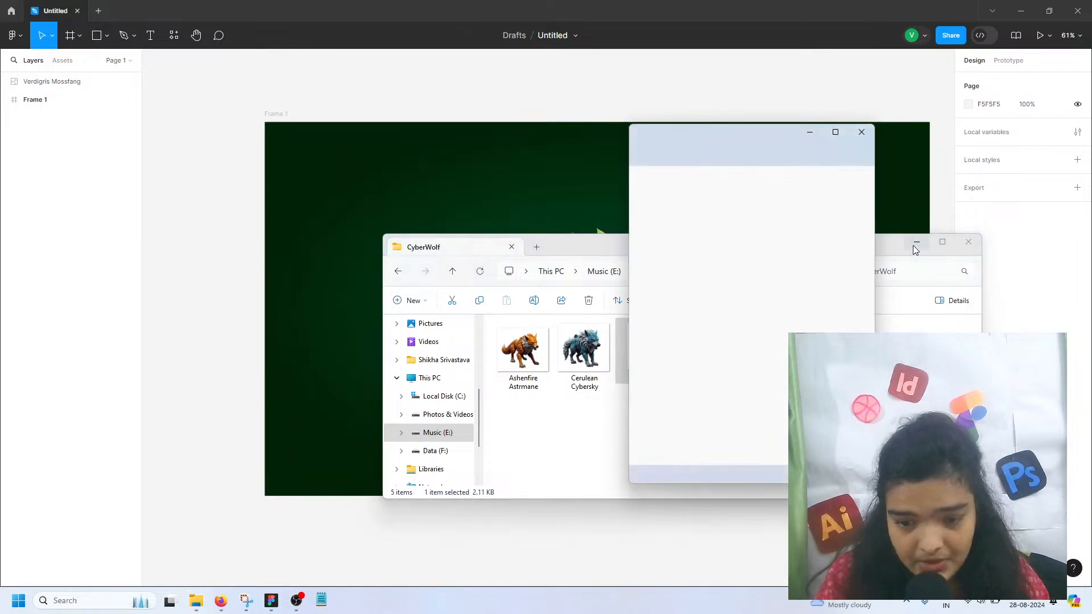
{"action": "left_click", "coordinate": [916, 243]}
{"action": "scroll", "coordinate": [698, 361], "scroll_direction": "down", "scroll_amount": 6}
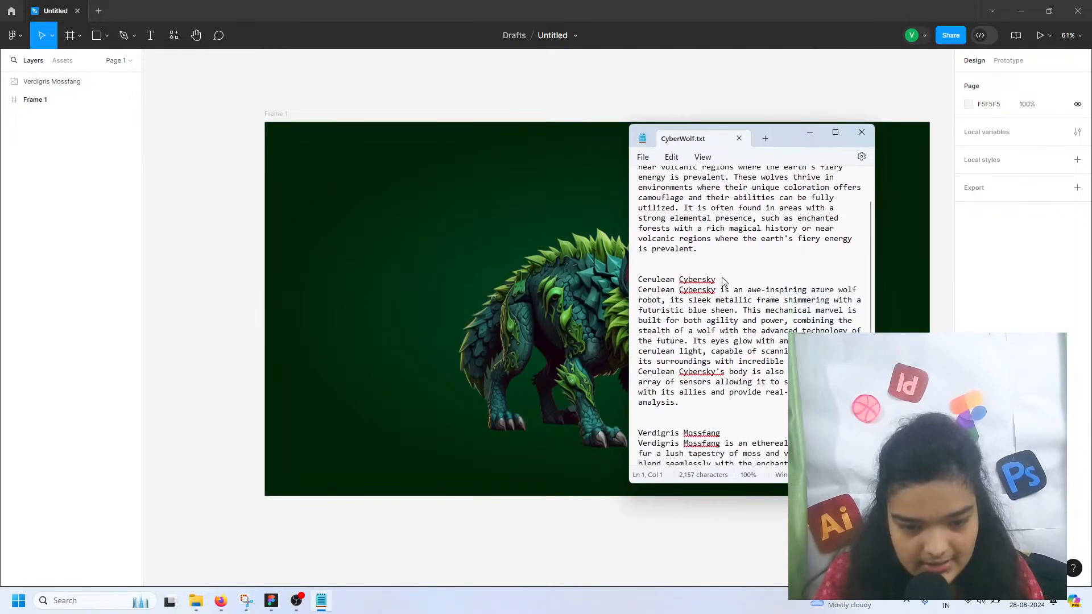
{"action": "triple_click", "coordinate": [674, 316]}
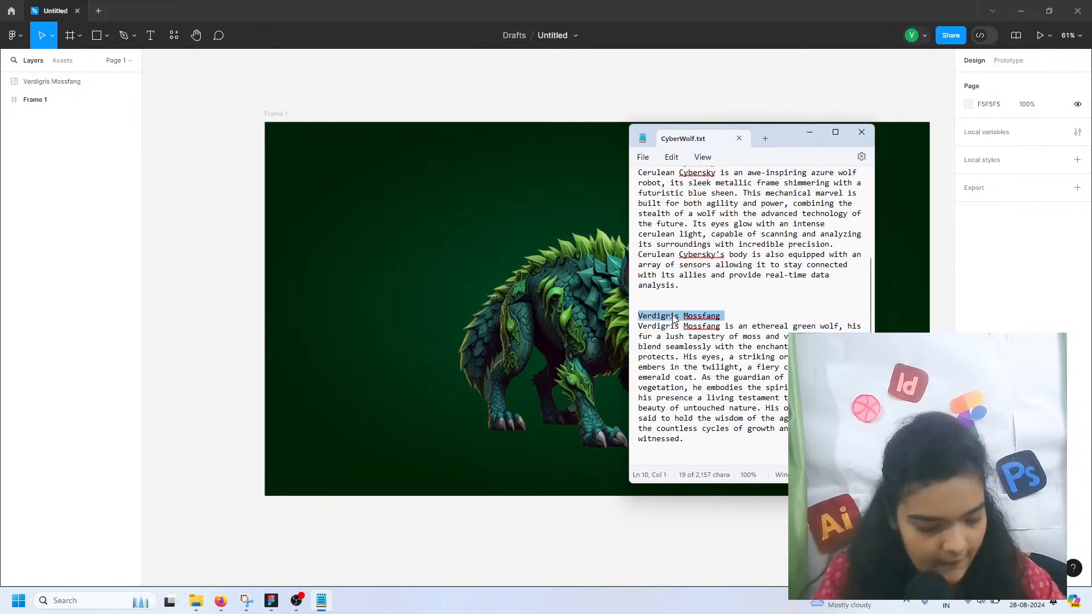
{"action": "key", "text": "ctrl+c"}
- Switch back to Figma, paste the heading as a text layer, and set its fill to white
{"action": "left_click", "coordinate": [251, 231]}
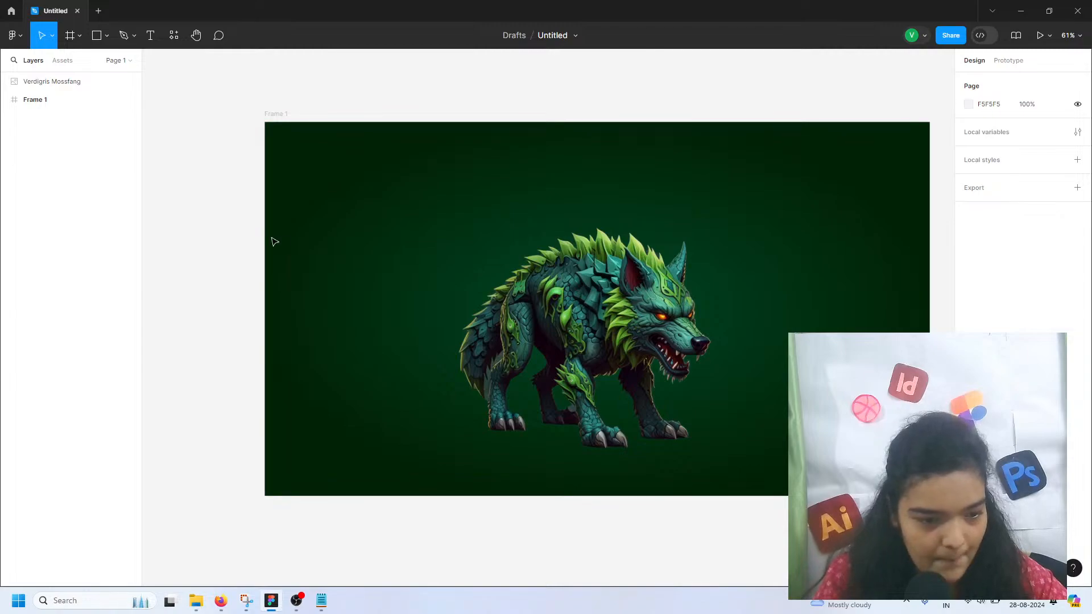
{"action": "key", "text": "ctrl+v"}
{"action": "left_click", "coordinate": [969, 356]}
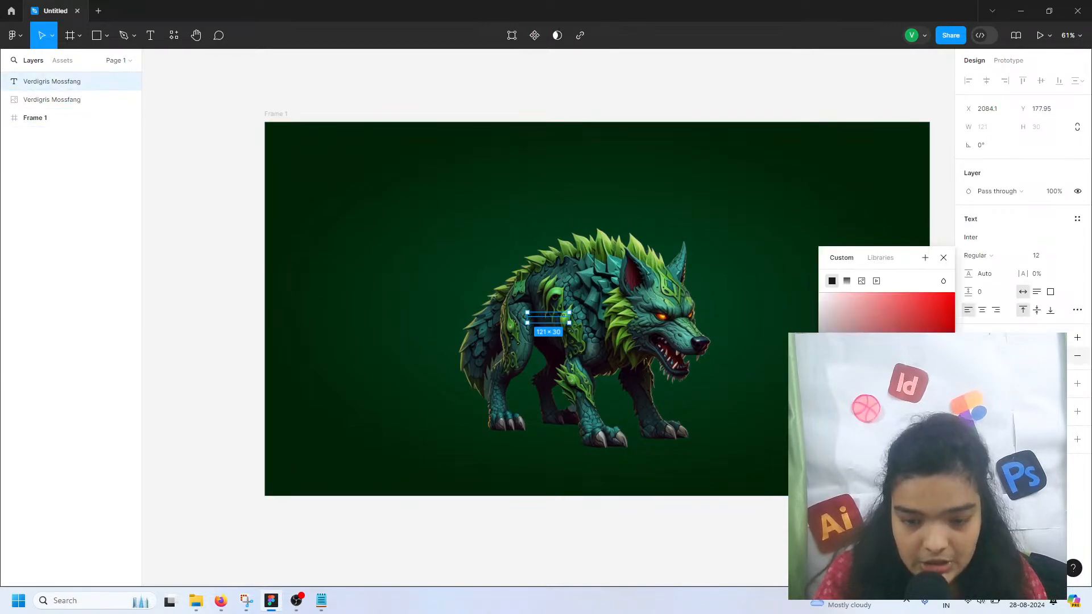
{"action": "left_click_drag", "start_coordinate": [911, 352], "coordinate": [651, 199]}
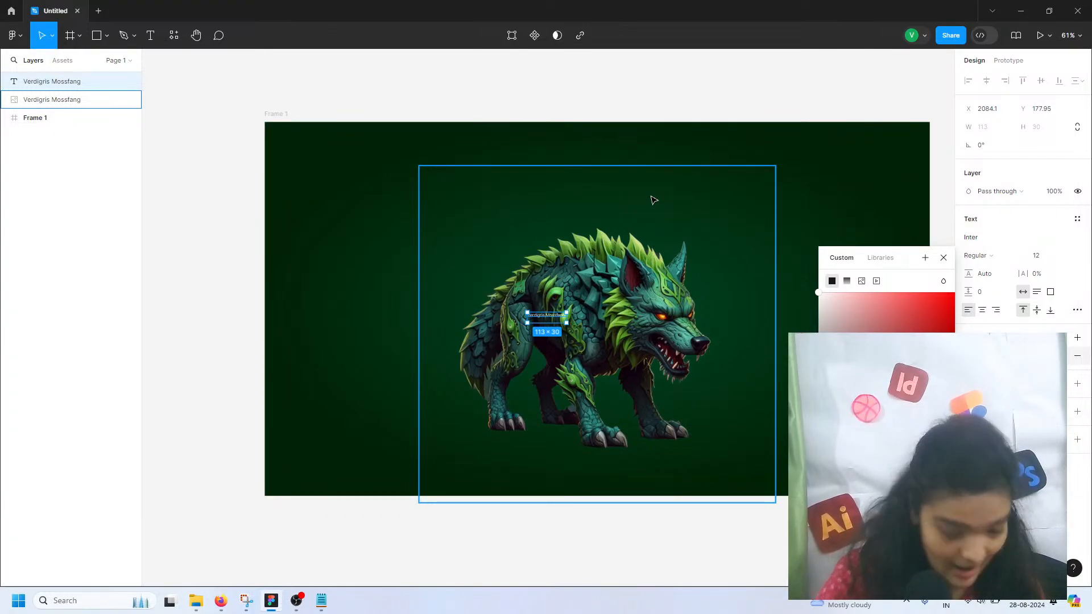
- Set the title's font size to 128 and move it above the wolf
{"action": "left_click", "coordinate": [1069, 257]}
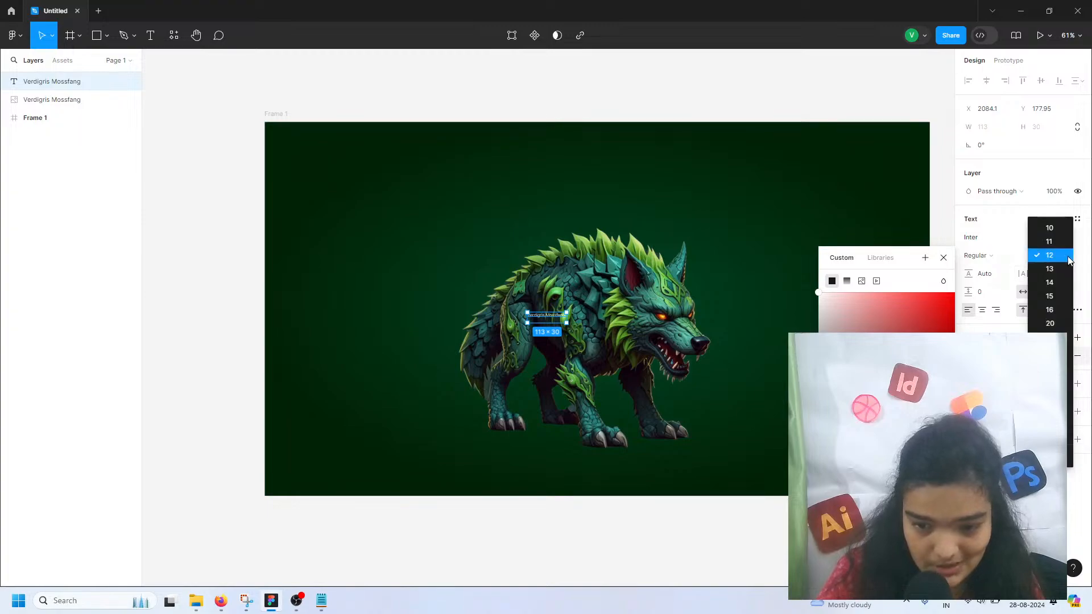
{"action": "left_click", "coordinate": [1069, 433]}
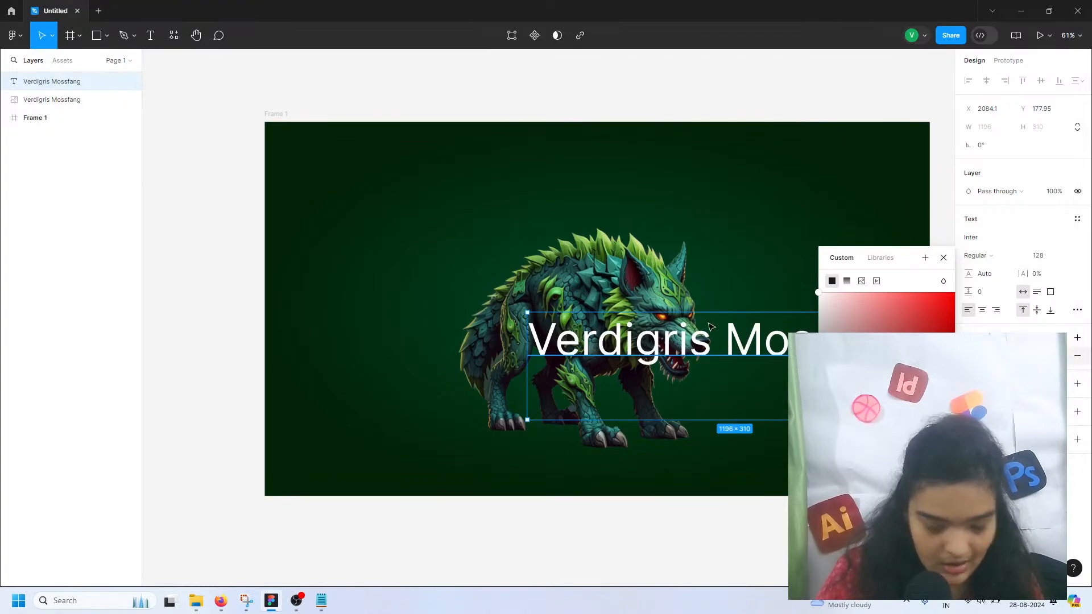
{"action": "left_click_drag", "start_coordinate": [709, 327], "coordinate": [608, 214]}
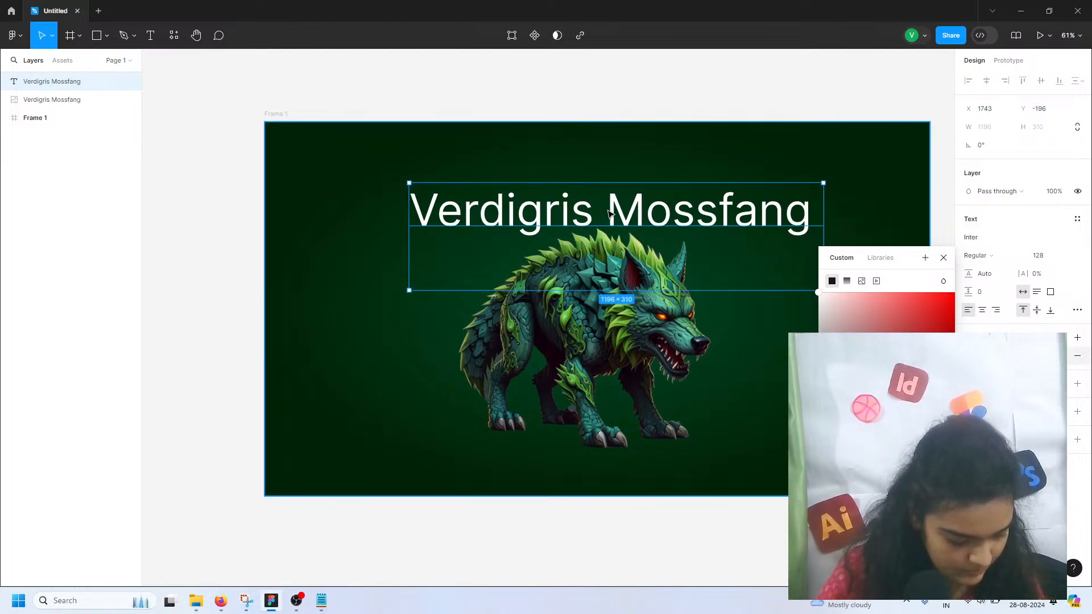
- Try the title at font size 96 and at 225, and move it to about X 1355, Y -246
{"action": "left_click", "coordinate": [944, 258]}
{"action": "left_click", "coordinate": [1067, 257]}
{"action": "left_click", "coordinate": [1050, 254]}
{"action": "left_click", "coordinate": [1039, 257]}
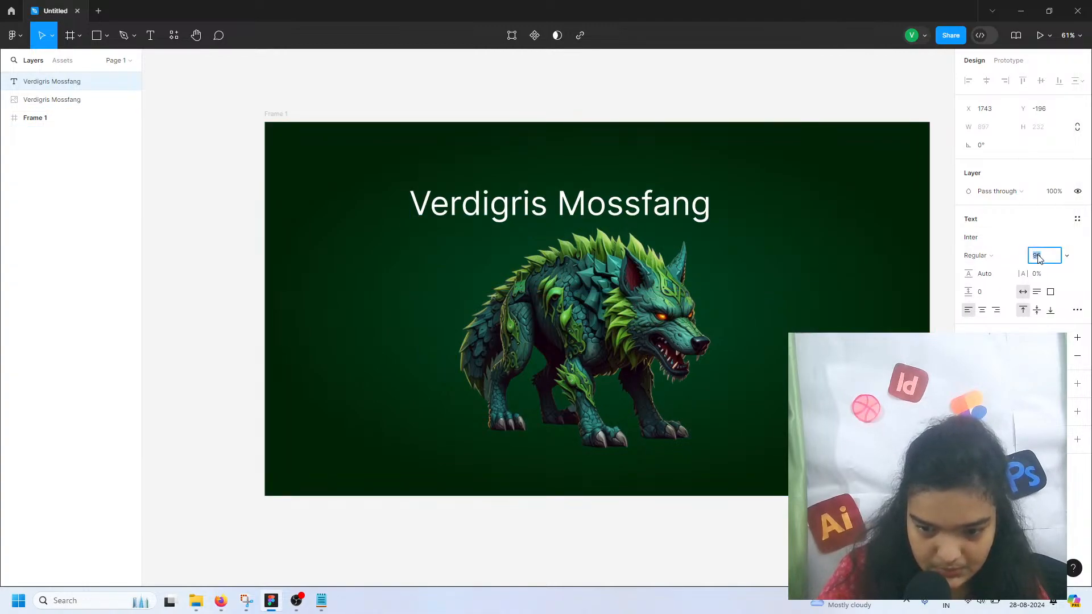
{"action": "type", "text": "265"}
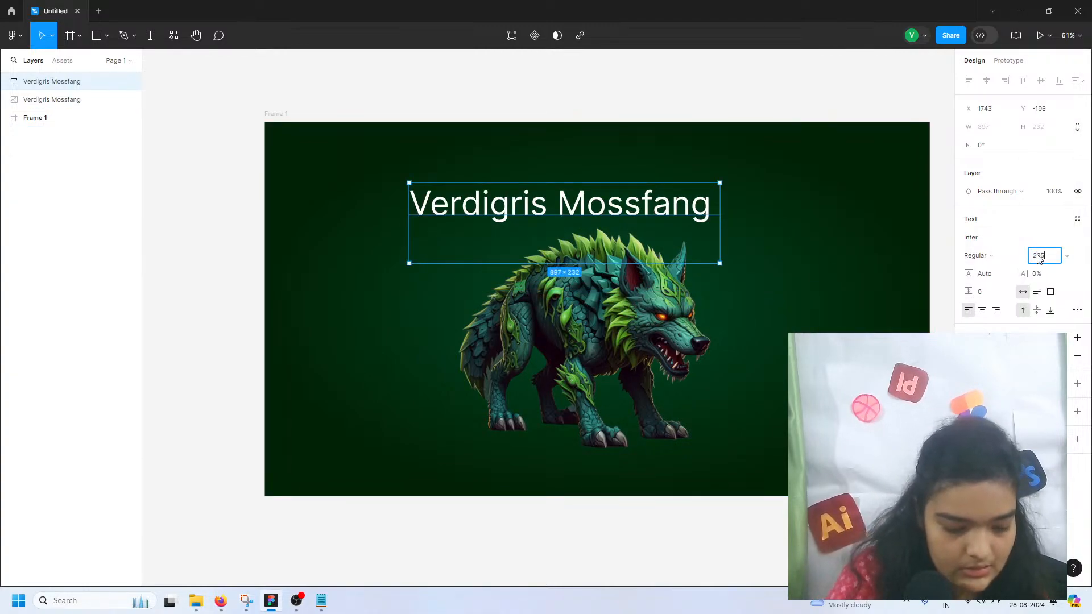
{"action": "key", "text": "Return"}
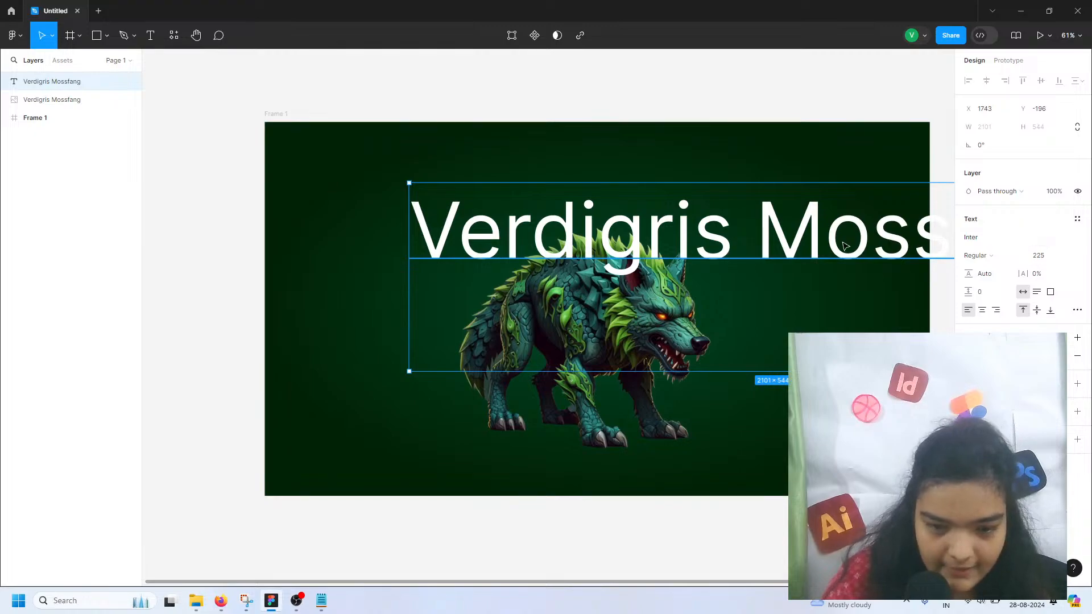
{"action": "left_click_drag", "start_coordinate": [841, 242], "coordinate": [706, 224]}
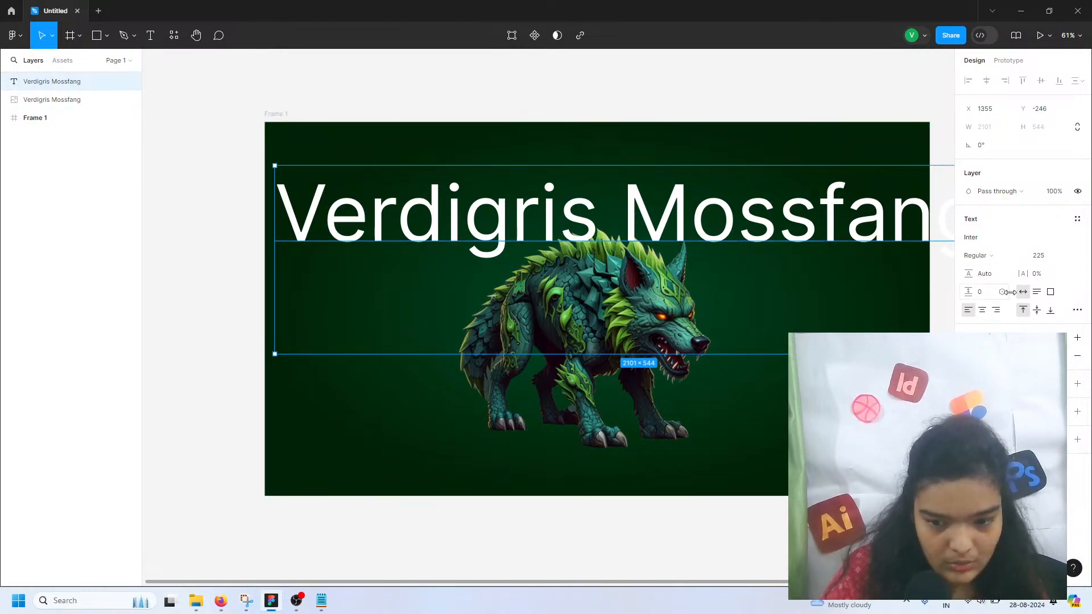
- Set the title's font size to 241 and change its font to Notable
{"action": "left_click", "coordinate": [1048, 260]}
{"action": "type", "text": "2"}
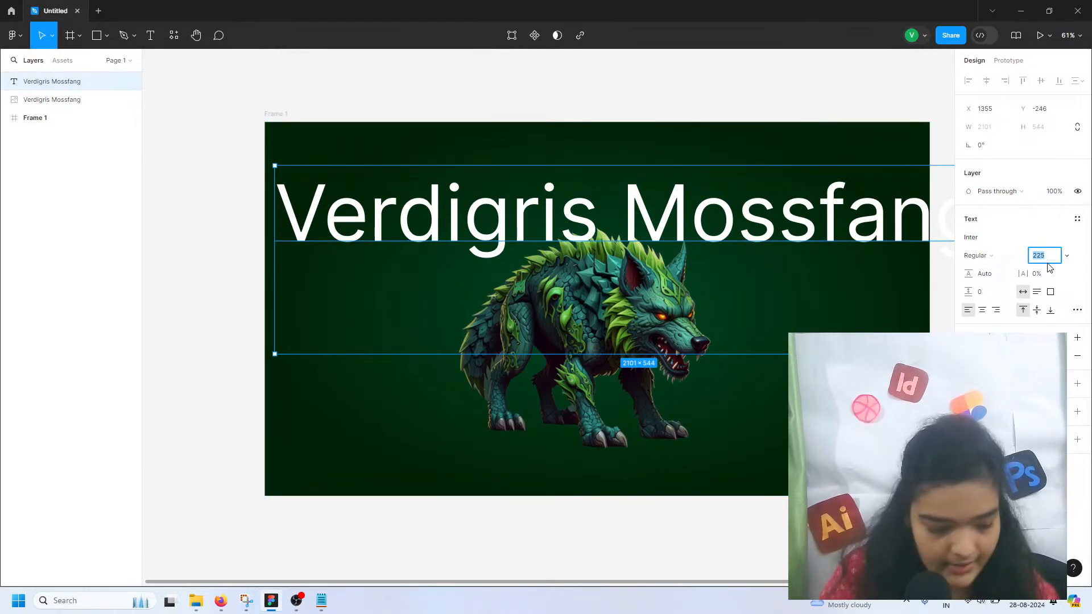
{"action": "type", "text": "41"}
{"action": "key", "text": "Return"}
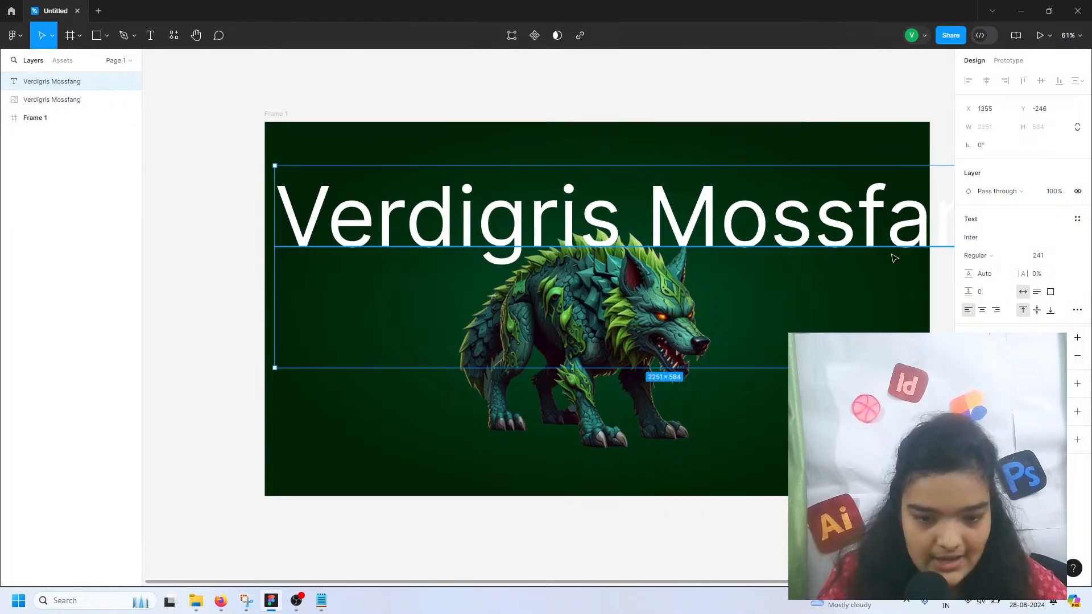
{"action": "left_click", "coordinate": [974, 238]}
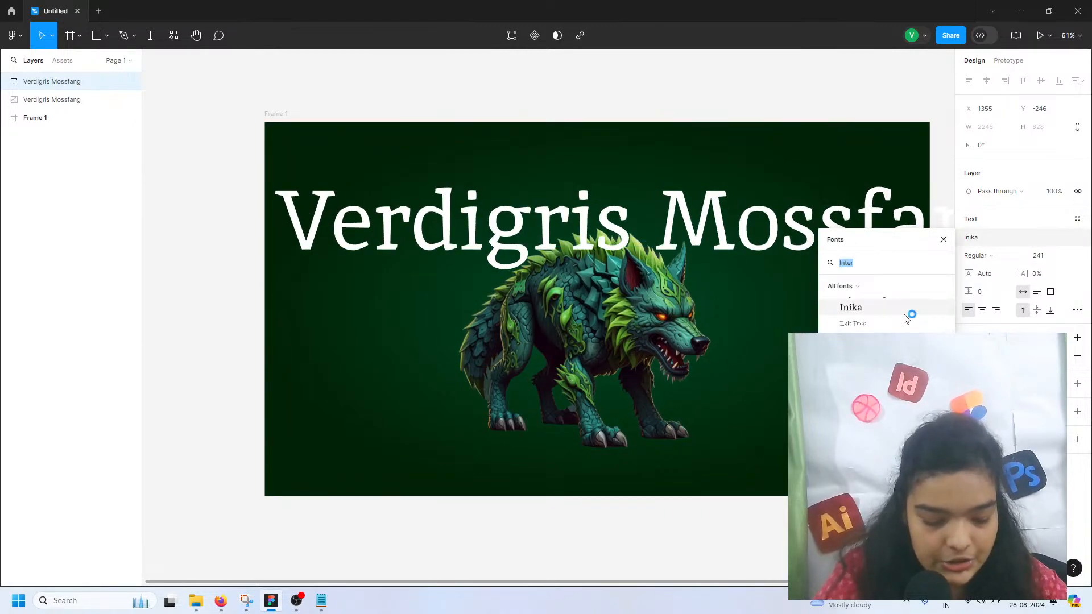
{"action": "type", "text": "nota"}
{"action": "left_click", "coordinate": [892, 285]}
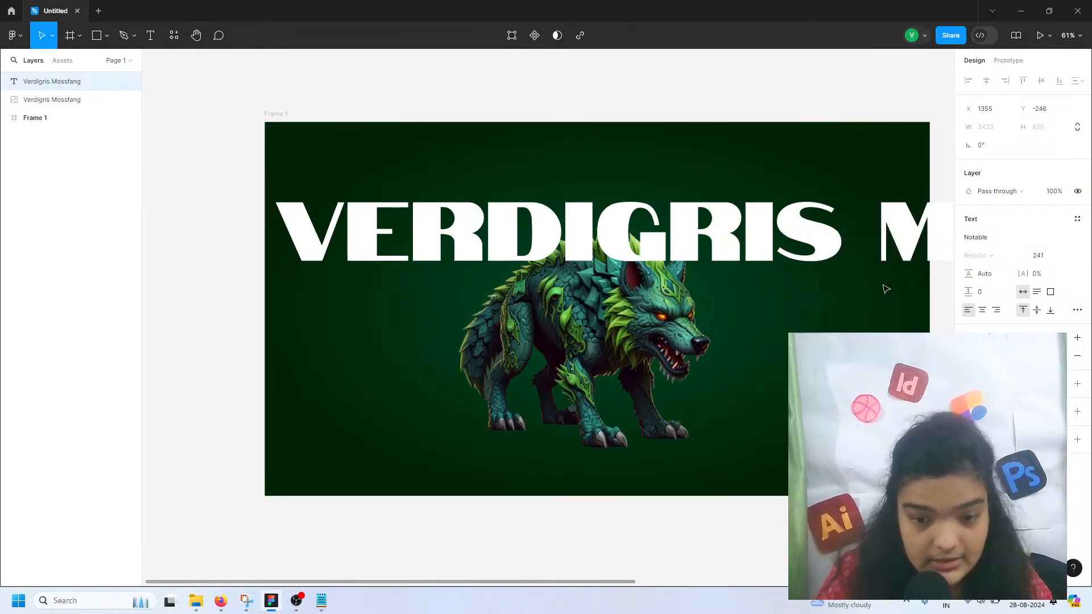
- Narrow the title's text box to about 3002 wide so it wraps onto two lines, and set its line height to 92.3
{"action": "left_click_drag", "start_coordinate": [761, 243], "coordinate": [657, 206]}
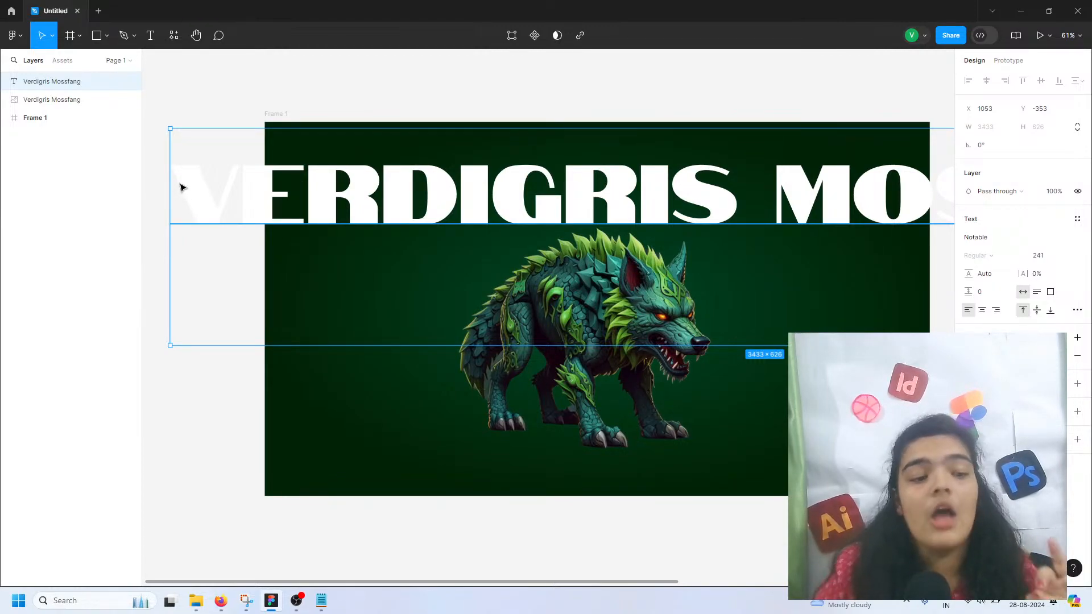
{"action": "left_click_drag", "start_coordinate": [168, 179], "coordinate": [320, 181]}
{"action": "left_click", "coordinate": [981, 275]}
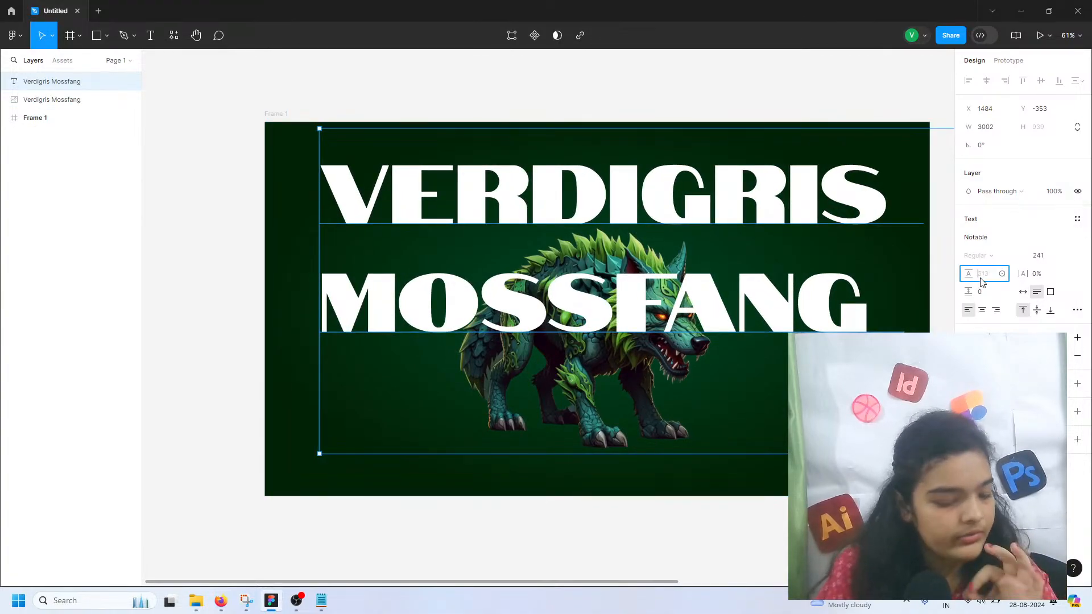
{"action": "type", "text": "92.3"}
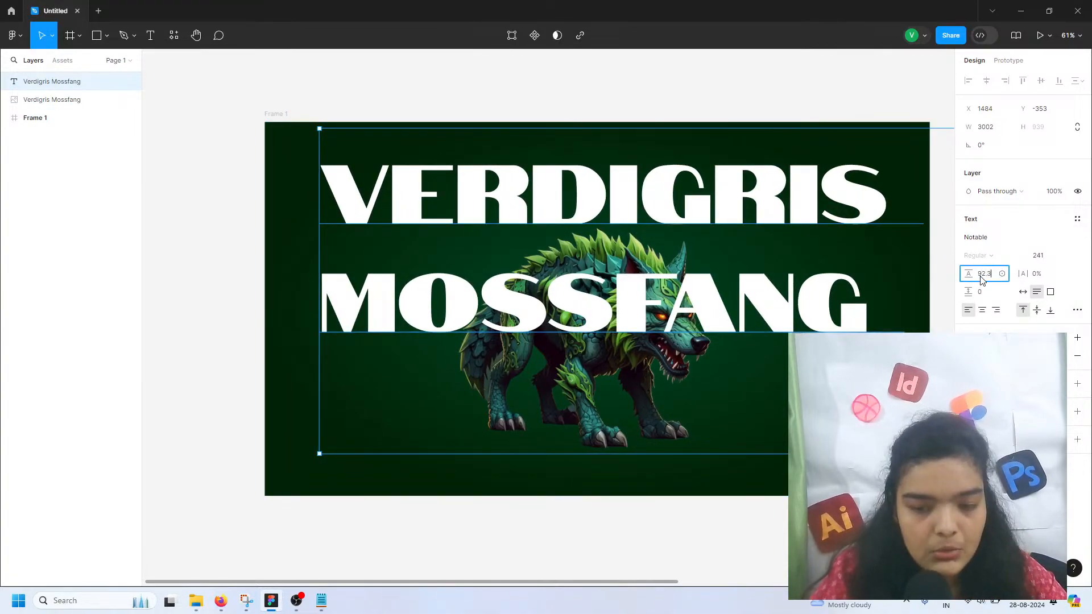
{"action": "key", "text": "Return"}
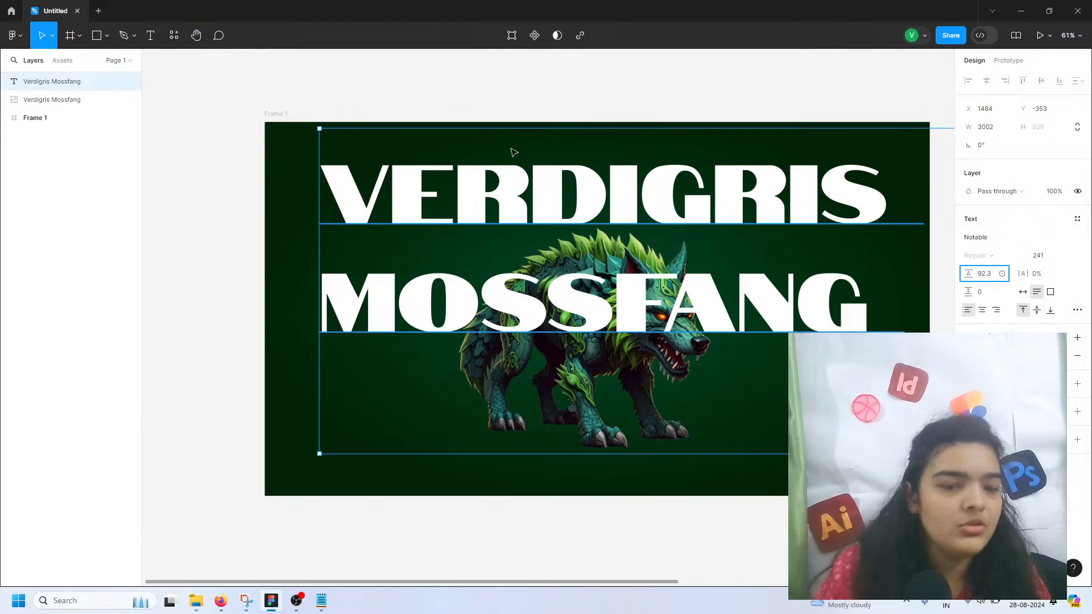
- Recolor the title black and back to white above the green frame, and move it inside the frame at about X 112, Y 137
{"action": "left_click_drag", "start_coordinate": [489, 171], "coordinate": [418, 57]}
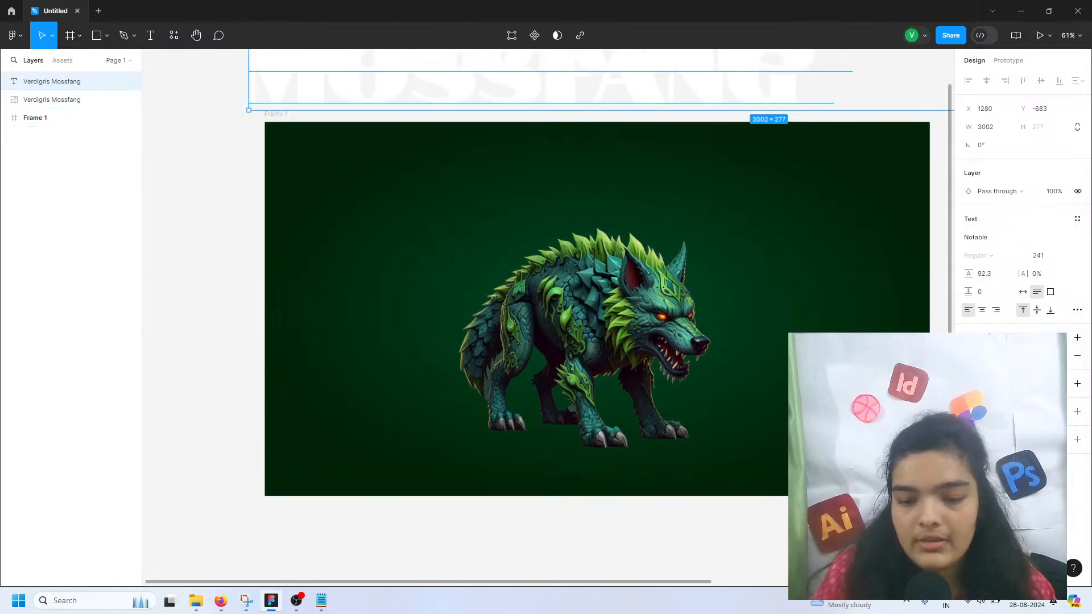
{"action": "left_click", "coordinate": [969, 356]}
{"action": "left_click_drag", "start_coordinate": [933, 335], "coordinate": [888, 428]}
{"action": "scroll", "coordinate": [474, 261], "scroll_direction": "up", "scroll_amount": 2}
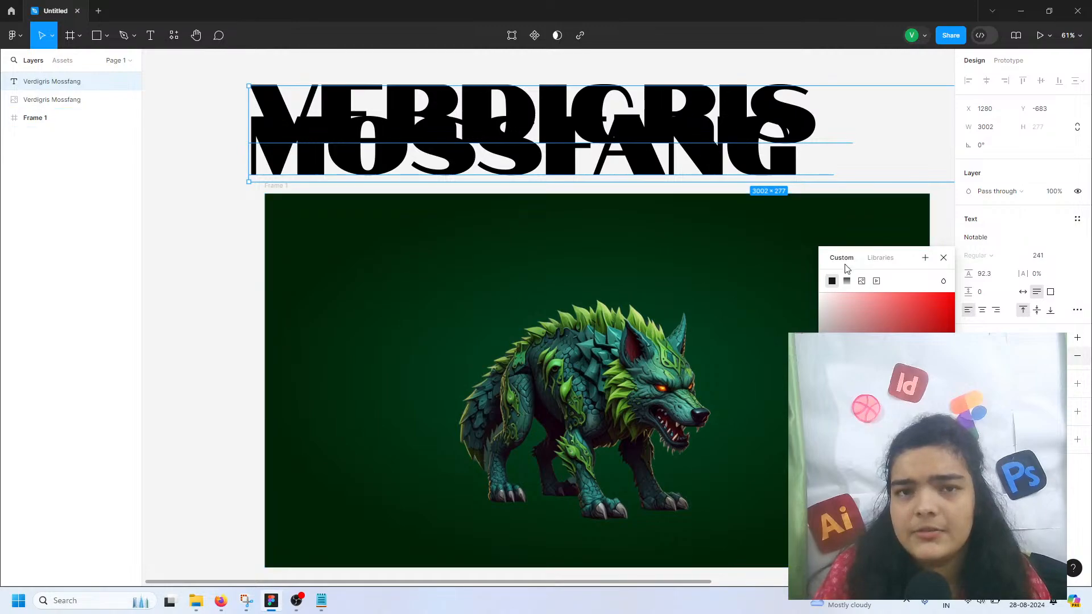
{"action": "left_click_drag", "start_coordinate": [845, 308], "coordinate": [749, 241]}
{"action": "left_click_drag", "start_coordinate": [647, 125], "coordinate": [701, 280]}
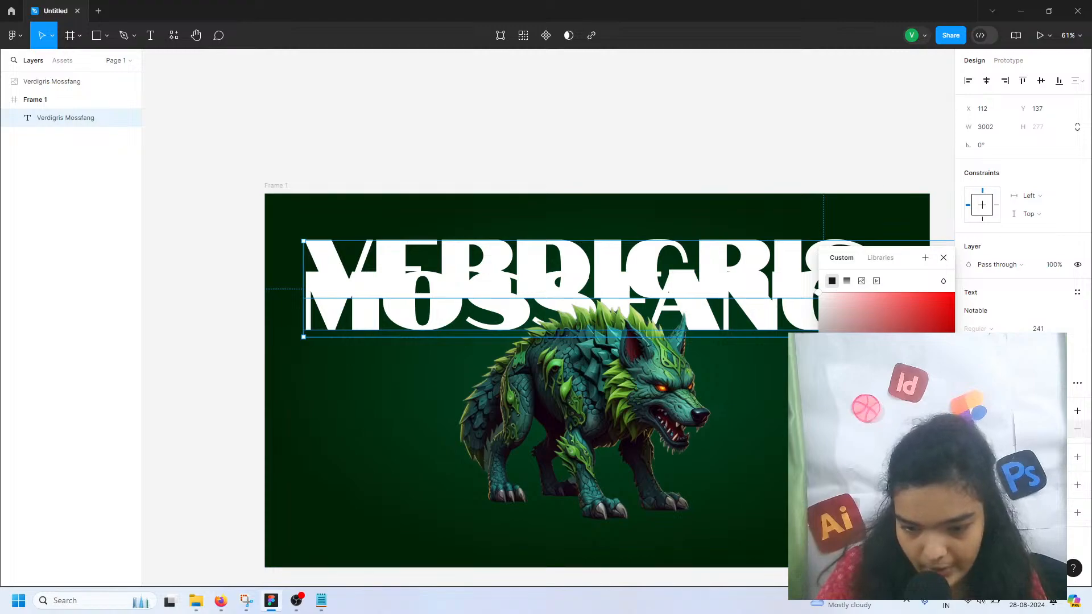
- Set the title's line height to 92.3% and move the title within the frame to about X 132, Y 88
{"action": "key", "text": "Escape"}
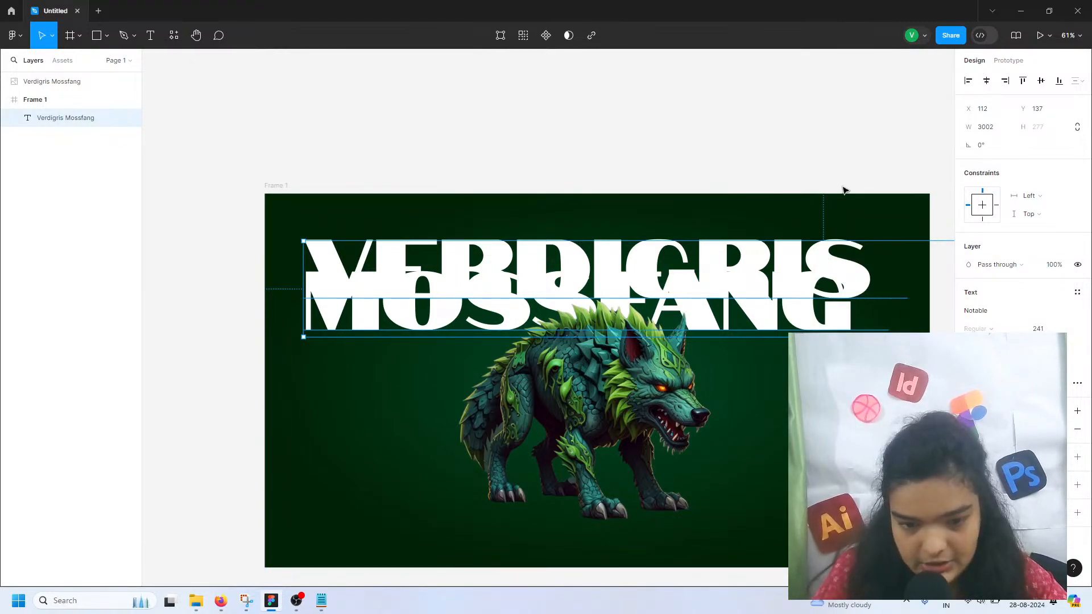
{"action": "key", "text": "Return"}
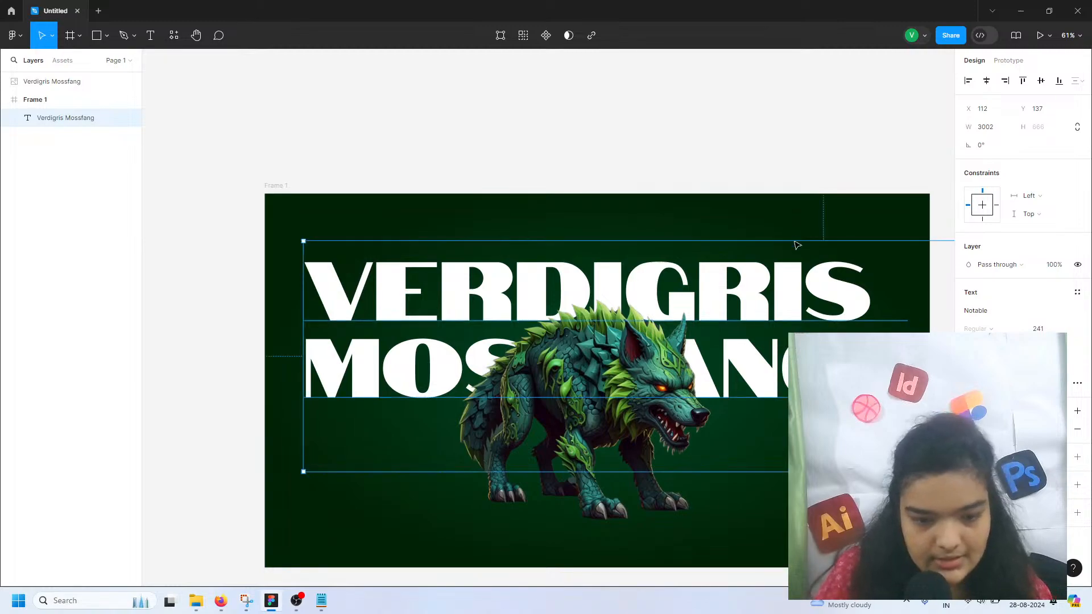
{"action": "left_click_drag", "start_coordinate": [797, 245], "coordinate": [807, 228]}
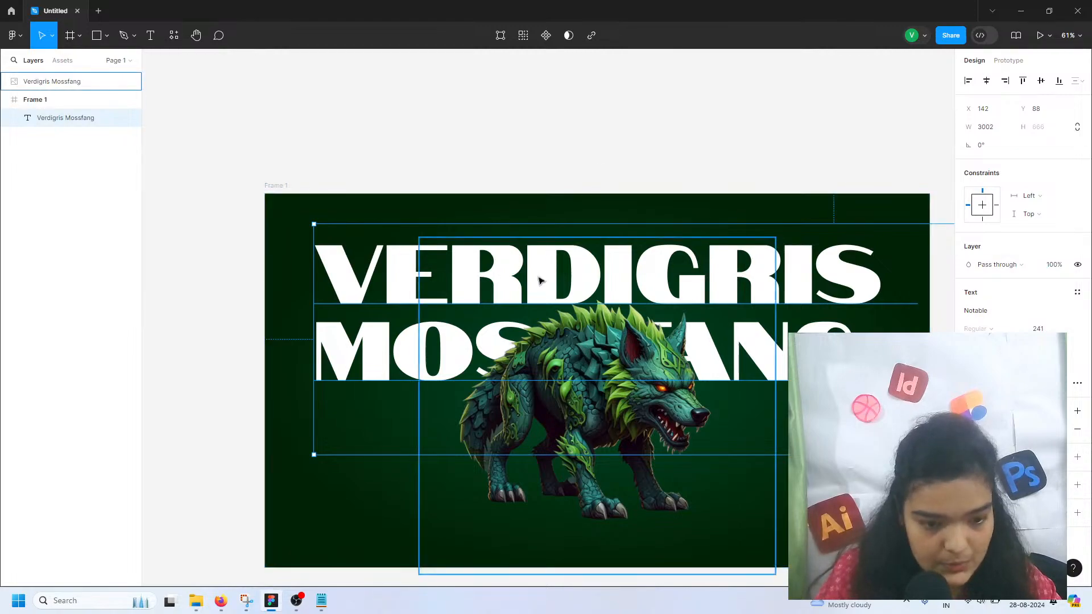
{"action": "key", "text": "ctrl+z"}
{"action": "key", "text": "ctrl+z"}
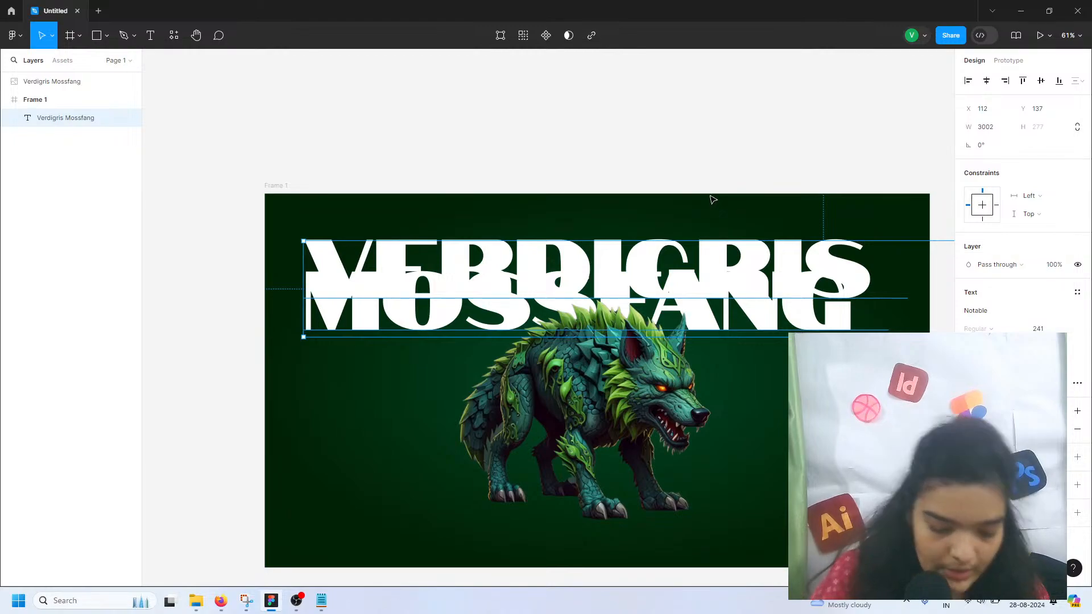
{"action": "key", "text": "ctrl+shift+z"}
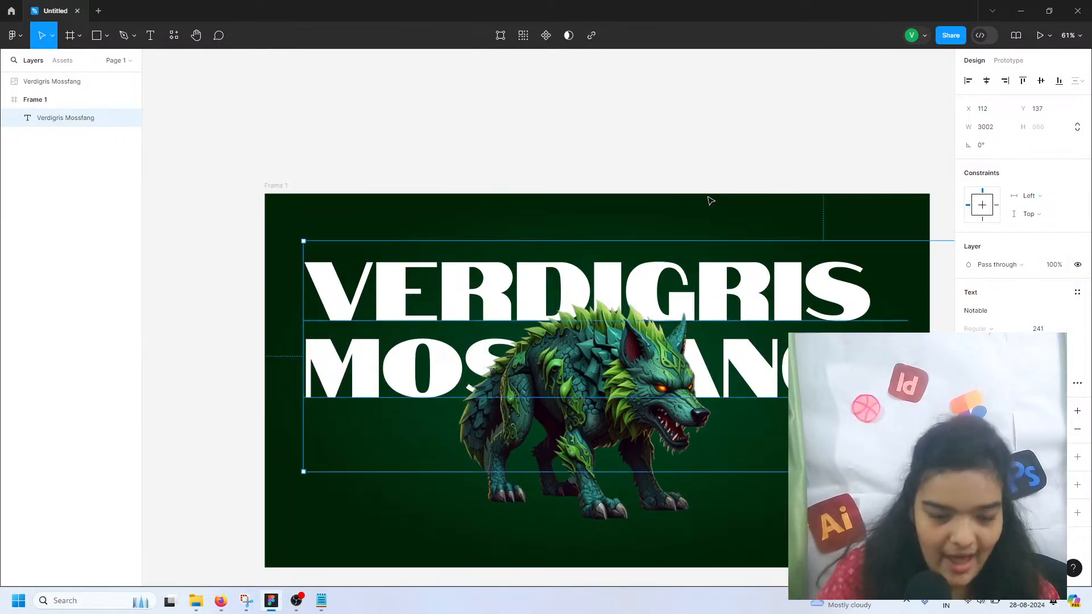
{"action": "left_click_drag", "start_coordinate": [731, 286], "coordinate": [740, 271]}
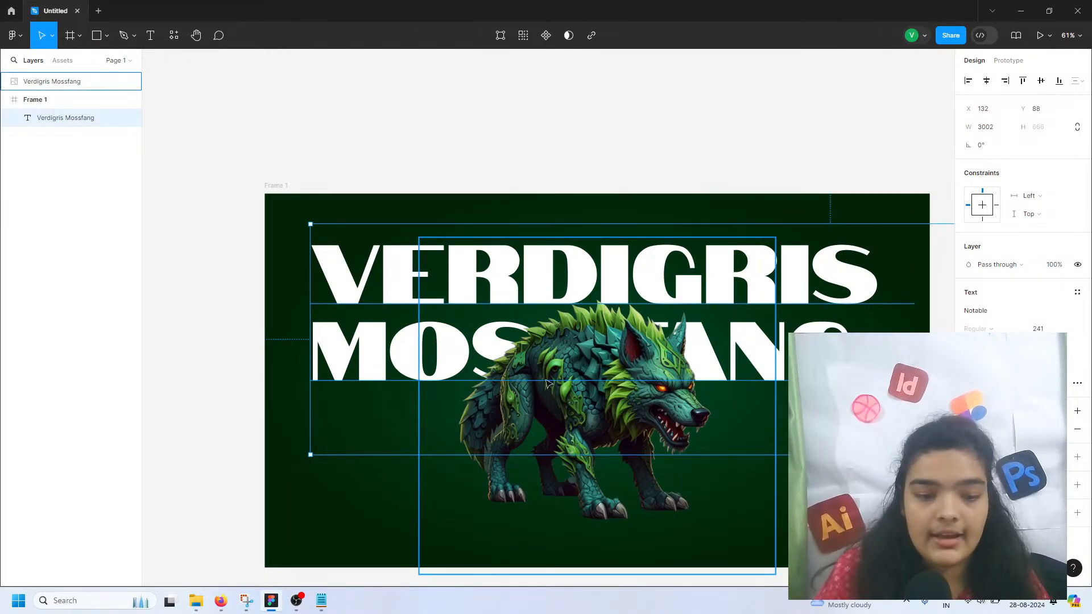
- Shift the title to about X 148, Y 88 in the frame and center-align its text
{"action": "scroll", "coordinate": [395, 222], "scroll_direction": "down", "scroll_amount": 3}
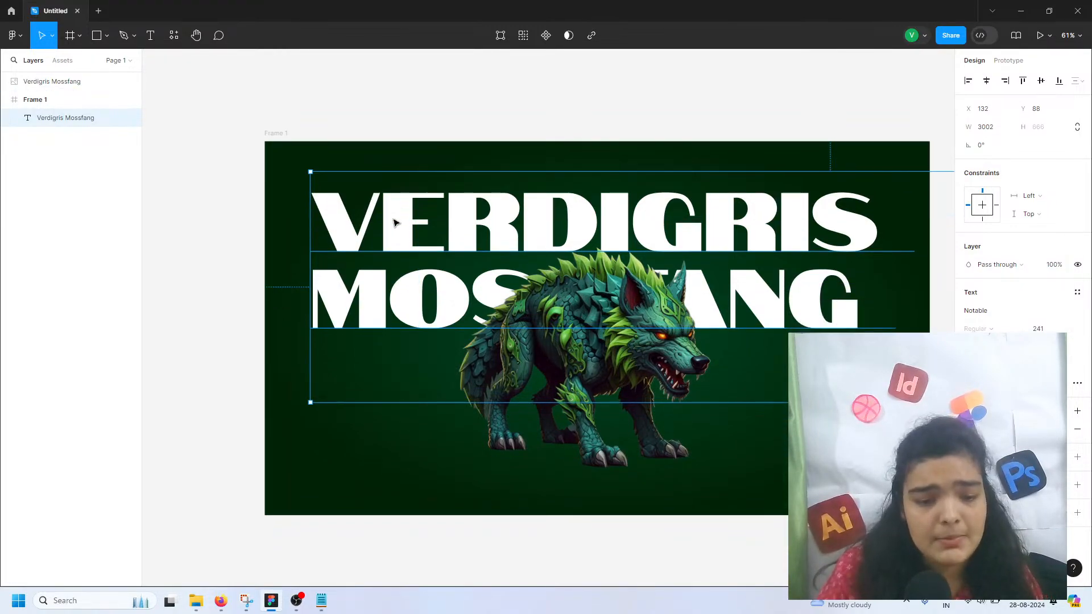
{"action": "scroll", "coordinate": [279, 231], "scroll_direction": "down", "scroll_amount": 1}
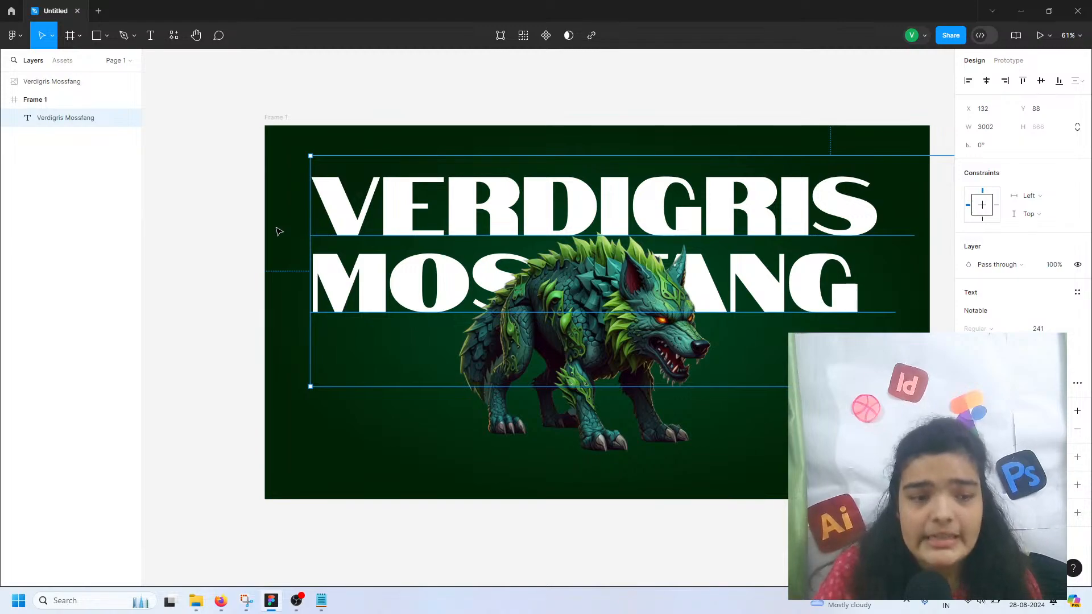
{"action": "scroll", "coordinate": [279, 231], "scroll_direction": "right", "scroll_amount": 2}
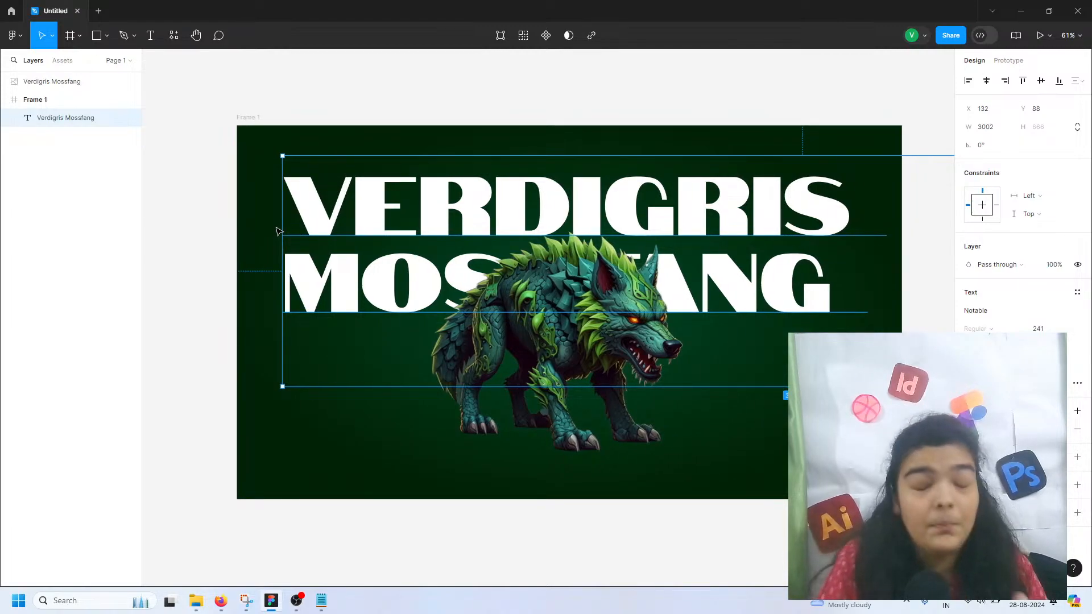
{"action": "left_click_drag", "start_coordinate": [325, 263], "coordinate": [321, 263]}
{"action": "left_click_drag", "start_coordinate": [430, 241], "coordinate": [442, 246]}
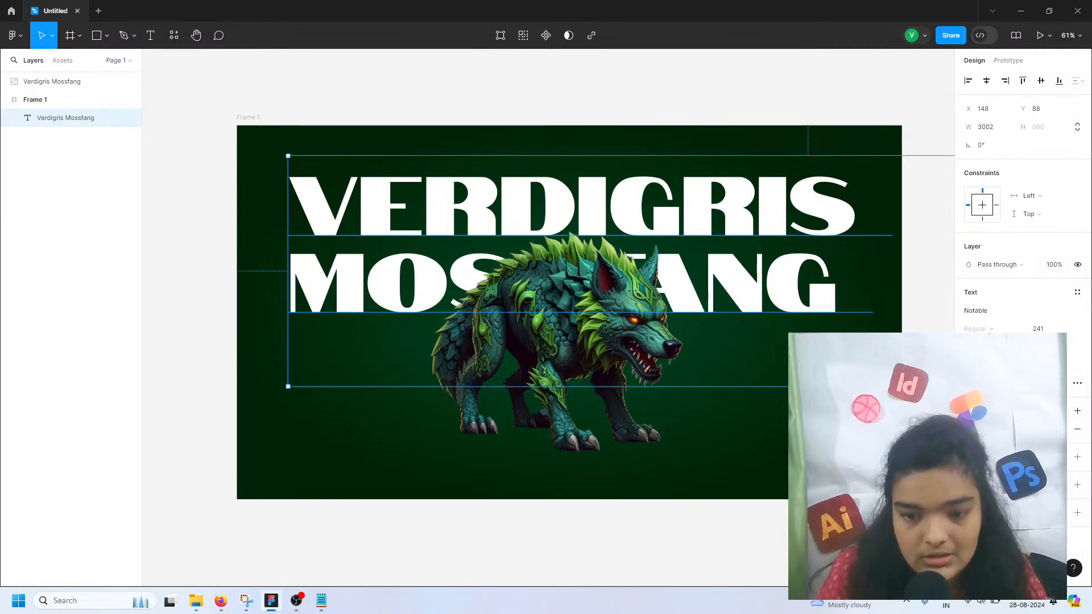
{"action": "left_click", "coordinate": [986, 383]}
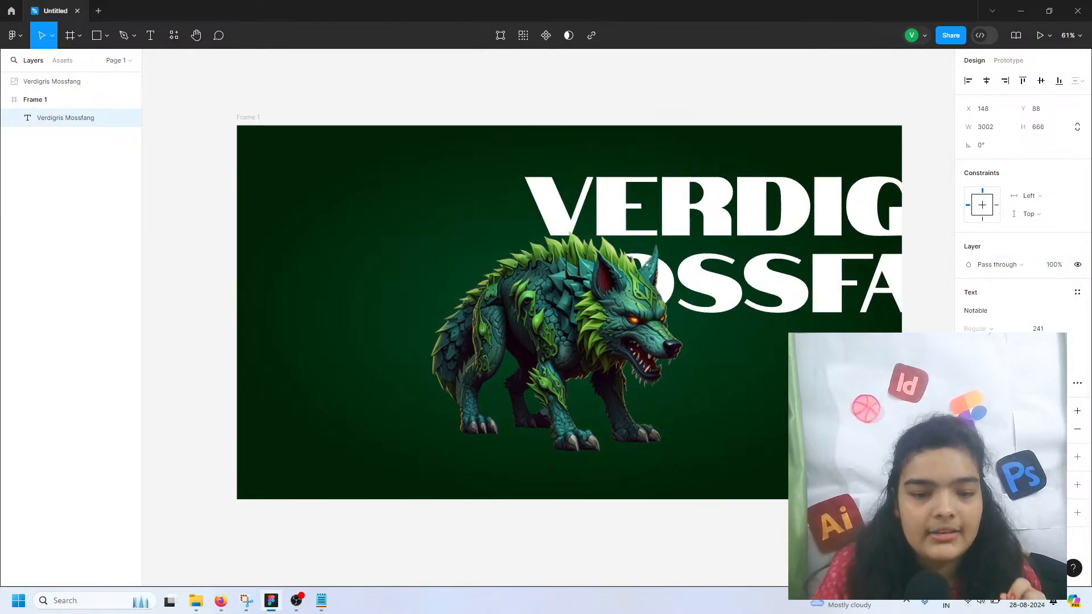
- Undo the title's center alignment and try Roboto as its font, reverting the font change
{"action": "key", "text": "ctrl+z"}
{"action": "left_click", "coordinate": [989, 312]}
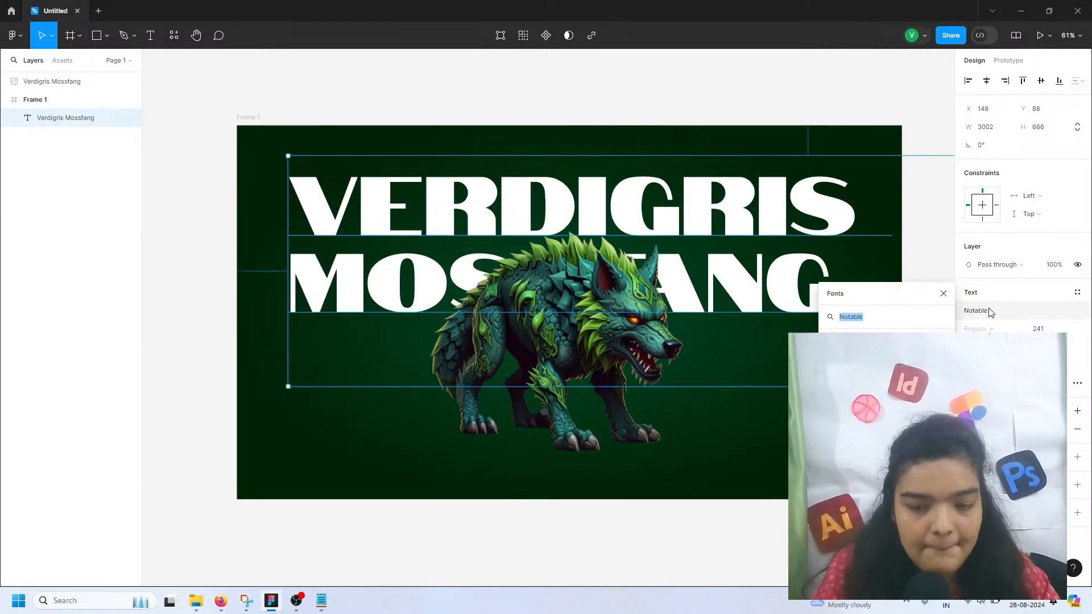
{"action": "type", "text": "roboto"}
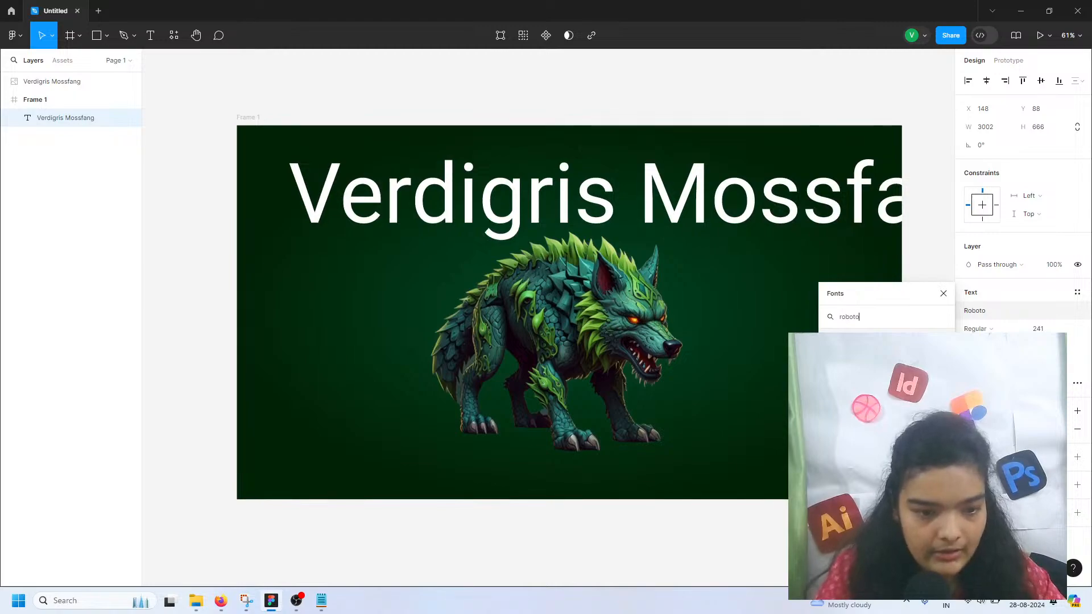
{"action": "key", "text": "Escape"}
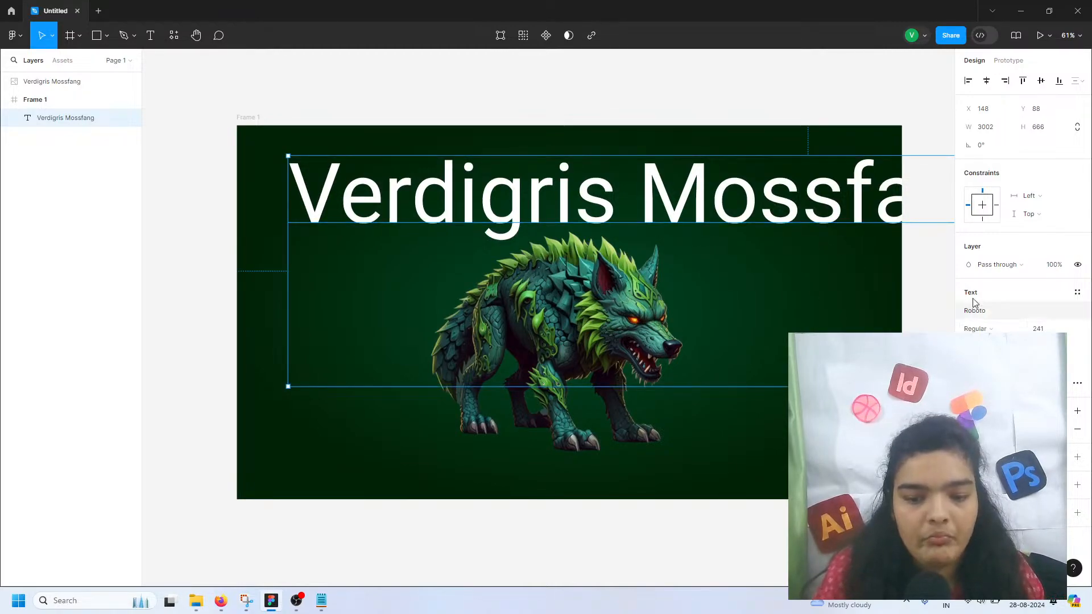
{"action": "left_click_drag", "start_coordinate": [858, 189], "coordinate": [813, 216]}
{"action": "key", "text": "ctrl+z"}
{"action": "key", "text": "ctrl+z"}
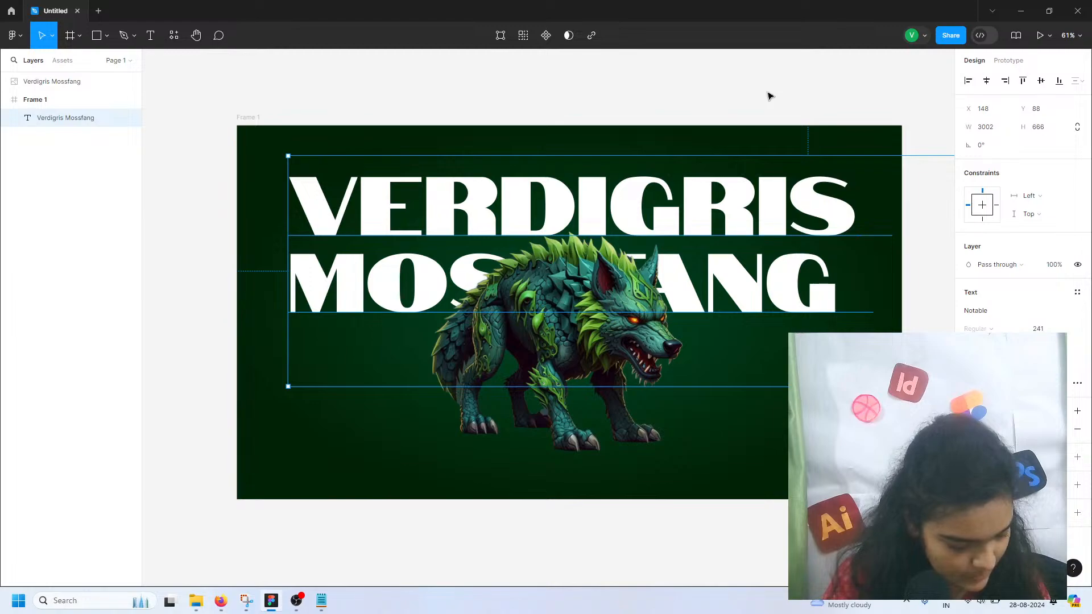
- Center-align the title, move it to about X -287, Y 106 in the frame, and set its text box to auto width
{"action": "scroll", "coordinate": [769, 96], "scroll_direction": "up", "scroll_amount": 1}
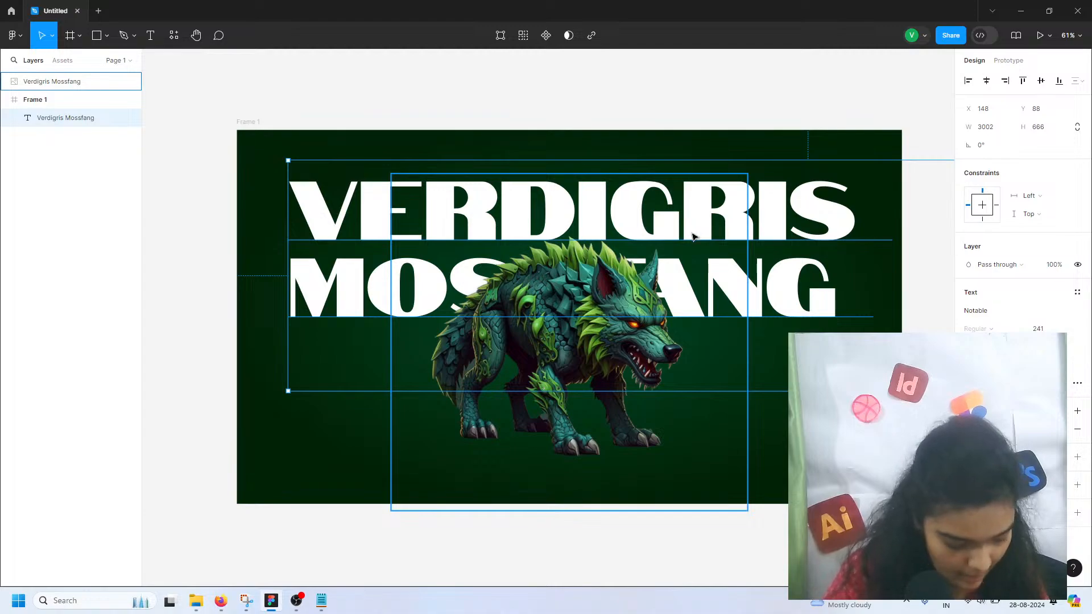
{"action": "left_click", "coordinate": [720, 108]}
{"action": "left_click", "coordinate": [776, 213]}
{"action": "left_click_drag", "start_coordinate": [776, 213], "coordinate": [859, 219]}
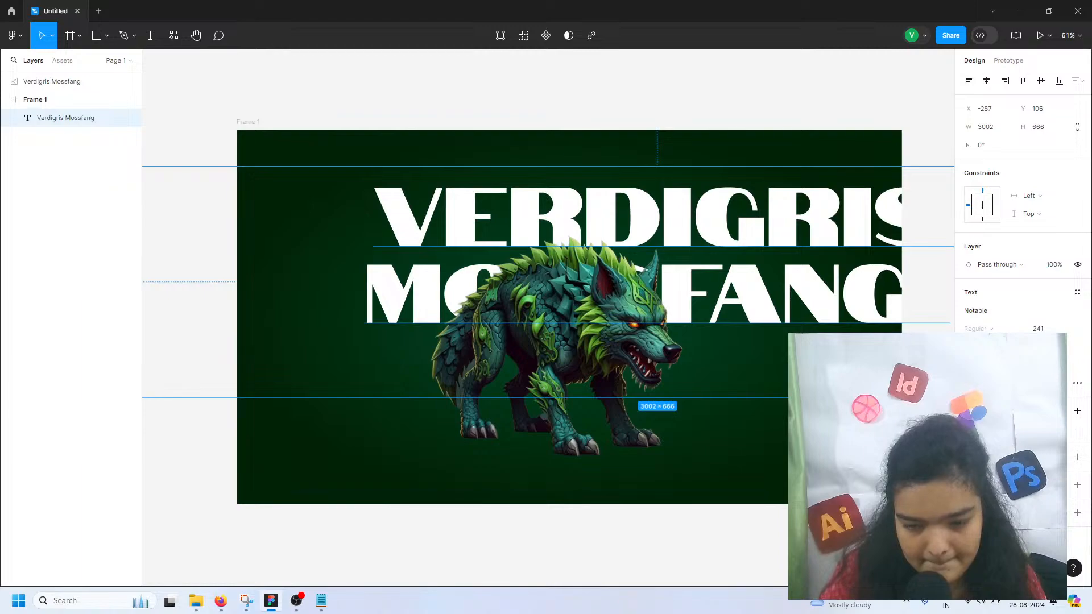
{"action": "left_click", "coordinate": [1028, 366]}
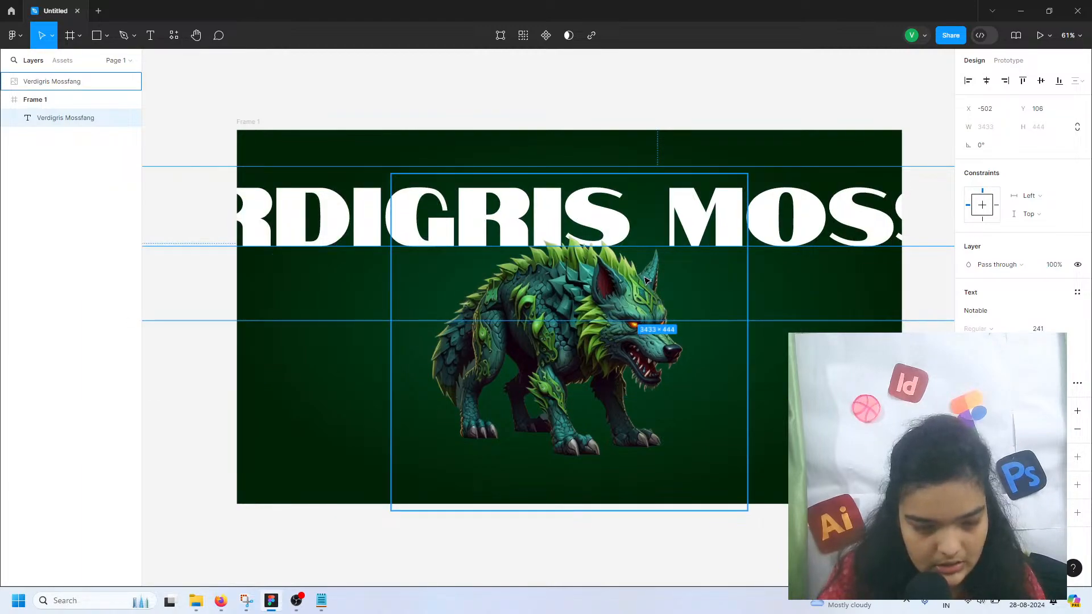
- Move the title out below the frame to about X 670, Y 1065 and delete its trailing empty line
{"action": "scroll", "coordinate": [644, 277], "scroll_direction": "down", "scroll_amount": 3}
{"action": "left_click_drag", "start_coordinate": [556, 264], "coordinate": [536, 429]}
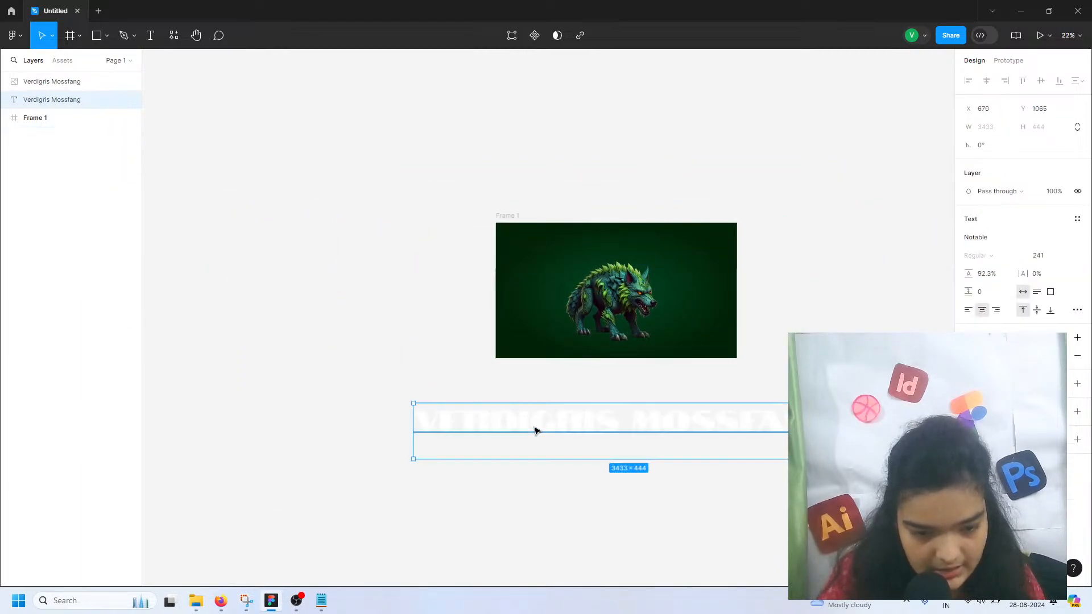
{"action": "double_click", "coordinate": [463, 451]}
{"action": "left_click", "coordinate": [465, 451]}
{"action": "key", "text": "BackSpace"}
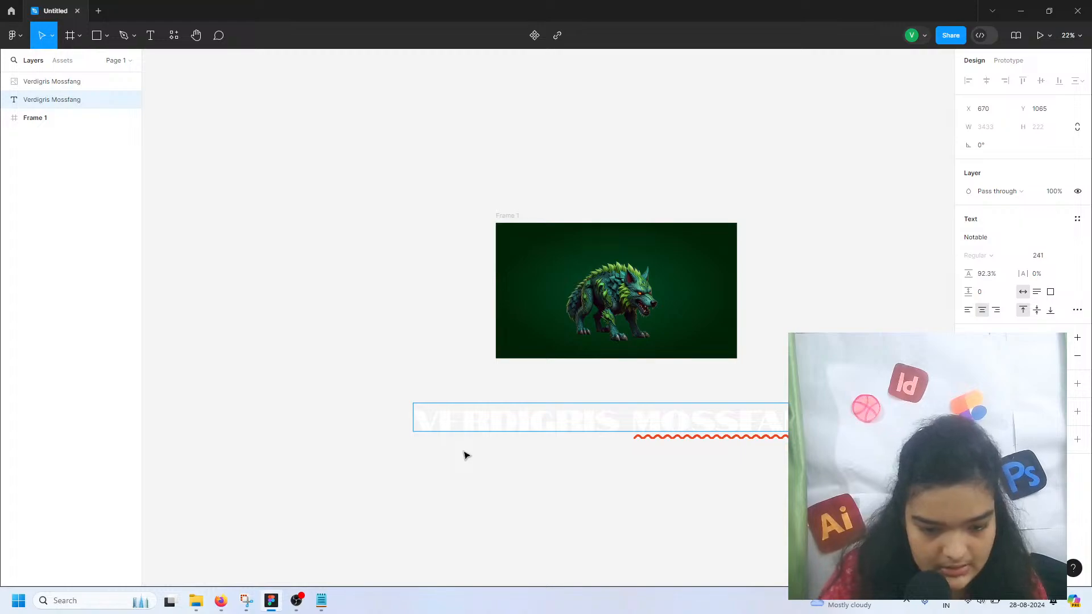
{"action": "key", "text": "Escape"}
- Move the title back into the frame at about X -39, Y 88, with its text box narrowed to about 1998 wide
{"action": "left_click_drag", "start_coordinate": [612, 425], "coordinate": [640, 257]}
{"action": "left_click_drag", "start_coordinate": [851, 248], "coordinate": [695, 248]}
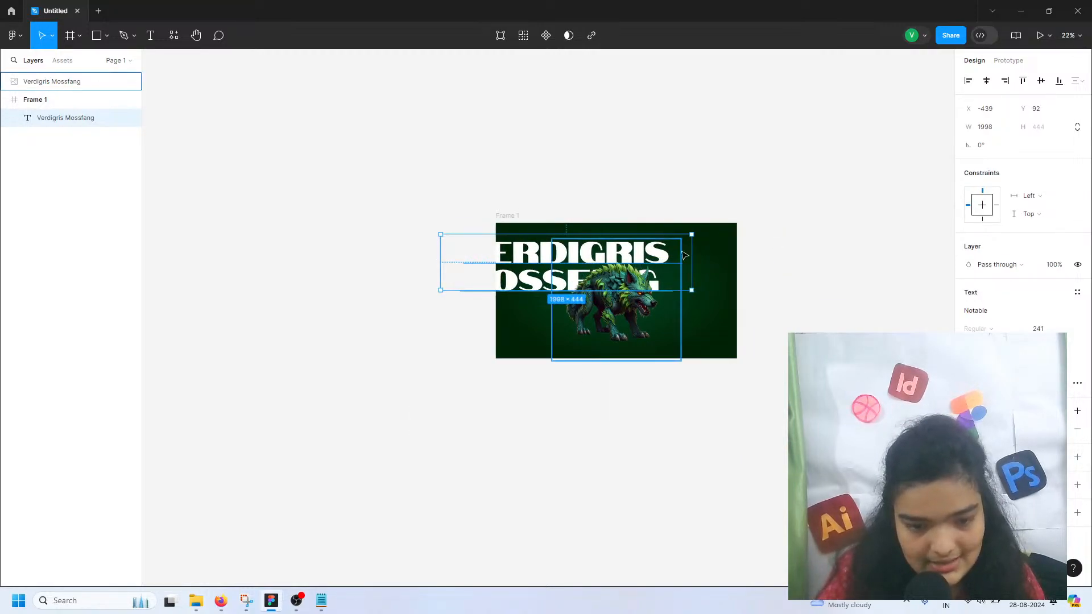
{"action": "left_click_drag", "start_coordinate": [636, 269], "coordinate": [729, 255]}
{"action": "scroll", "coordinate": [685, 265], "scroll_direction": "up", "scroll_amount": 5, "text": "ctrl"}
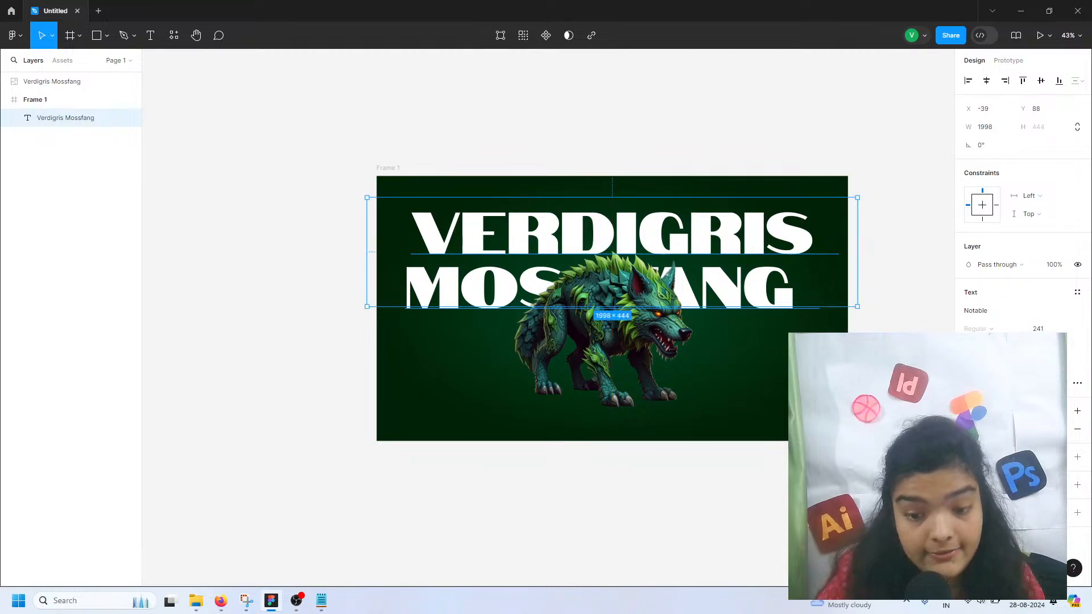
- Try left alignment on the title, return it to center alignment, and shift it to about X -39, Y 96 in the frame
{"action": "key", "text": "ctrl+alt+l"}
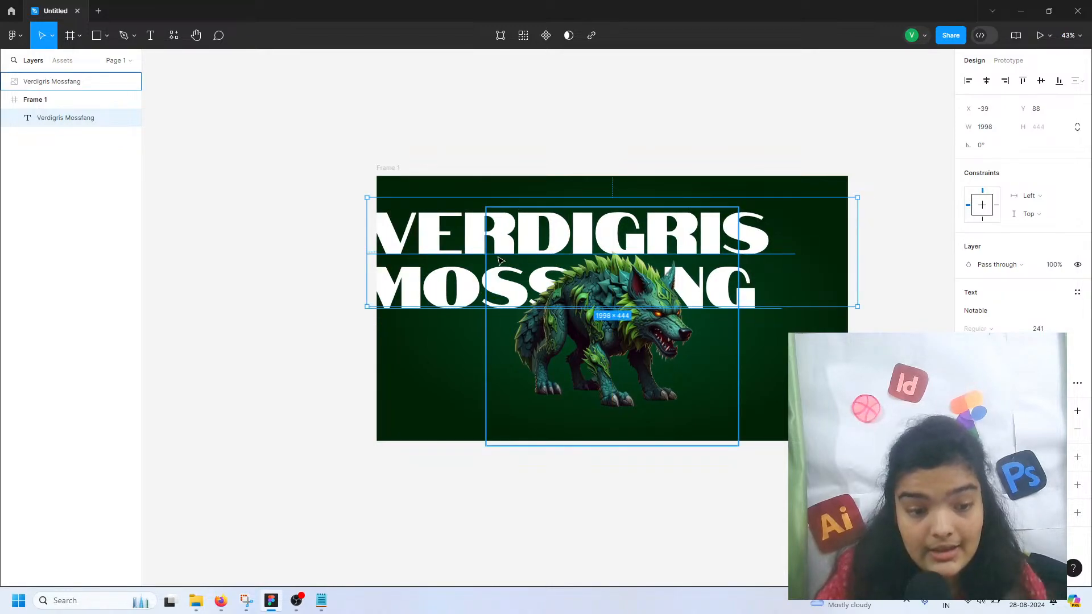
{"action": "mouse_move", "coordinate": [466, 249]}
{"action": "left_mouse_down"}
{"action": "mouse_move", "coordinate": [485, 246]}
{"action": "mouse_move", "coordinate": [460, 250]}
{"action": "mouse_move", "coordinate": [467, 256]}
{"action": "left_mouse_up"}
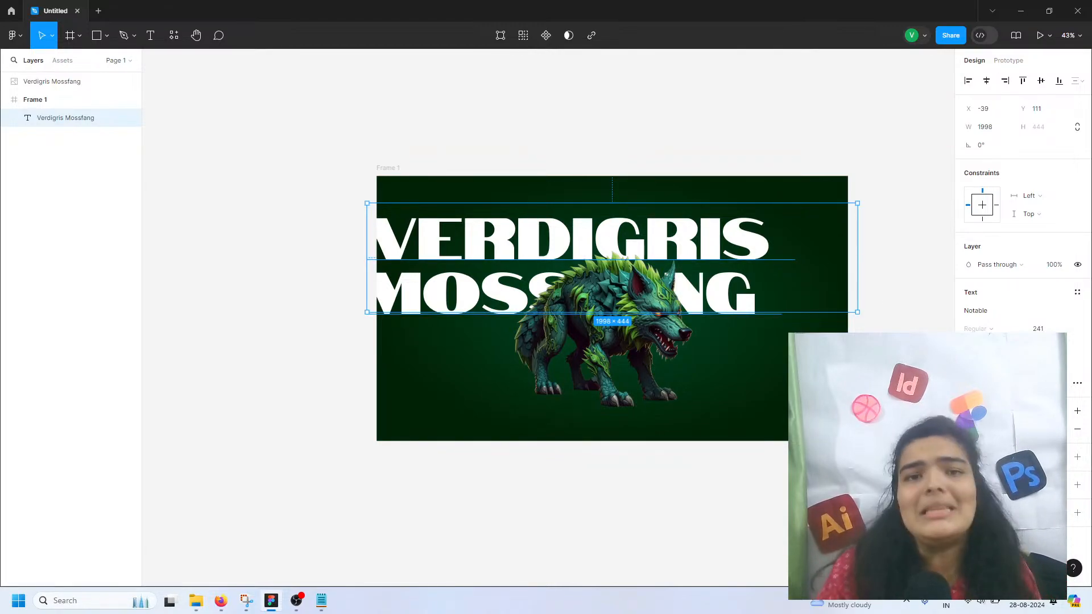
{"action": "left_click", "coordinate": [987, 383]}
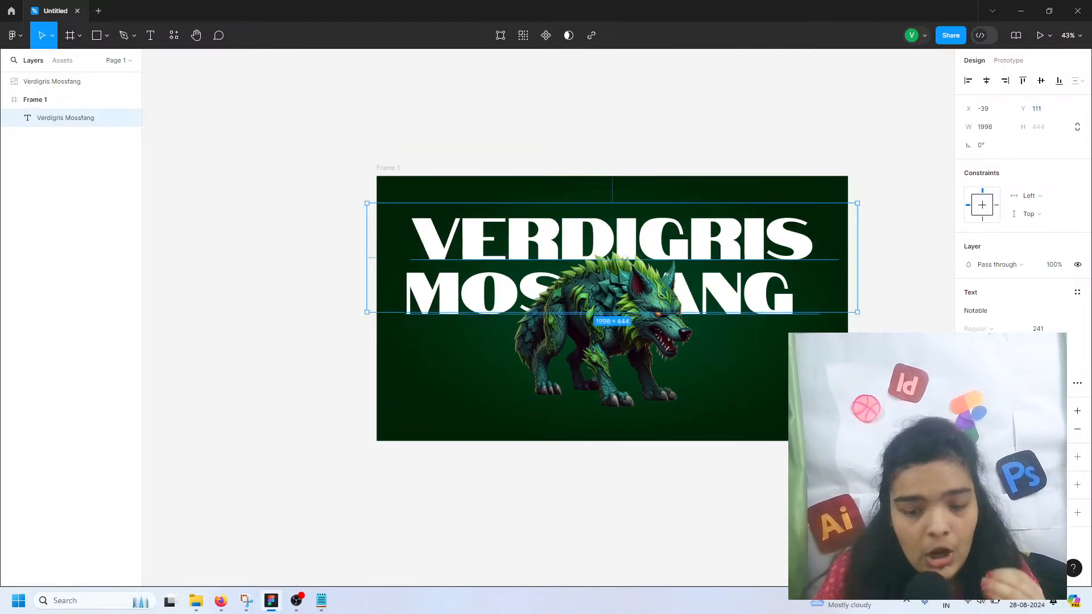
{"action": "left_click_drag", "start_coordinate": [464, 283], "coordinate": [463, 281]}
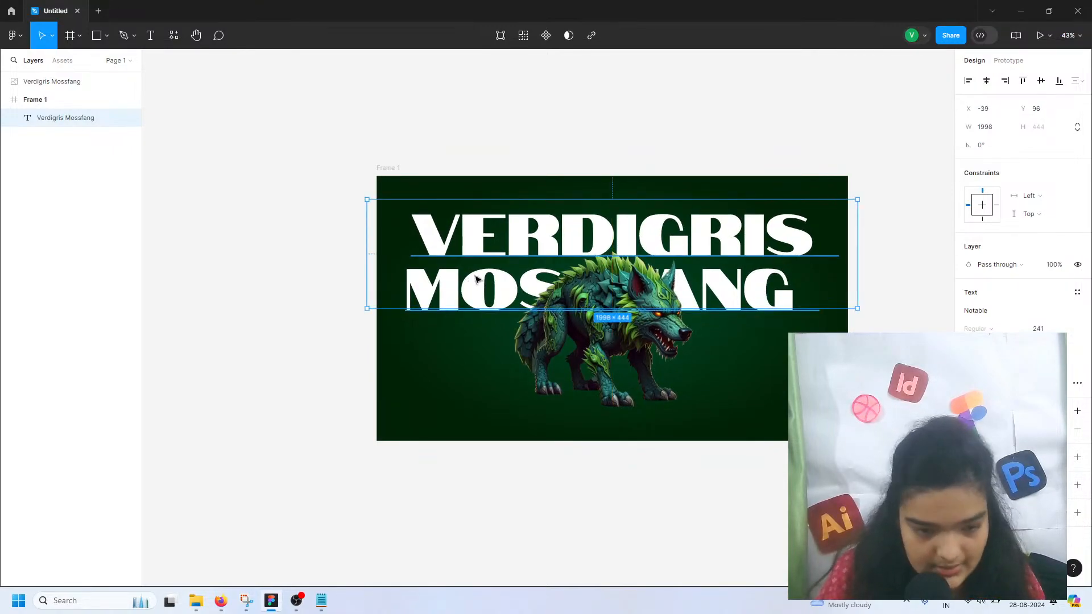
{"action": "scroll", "coordinate": [476, 279], "scroll_direction": "up", "scroll_amount": 3}
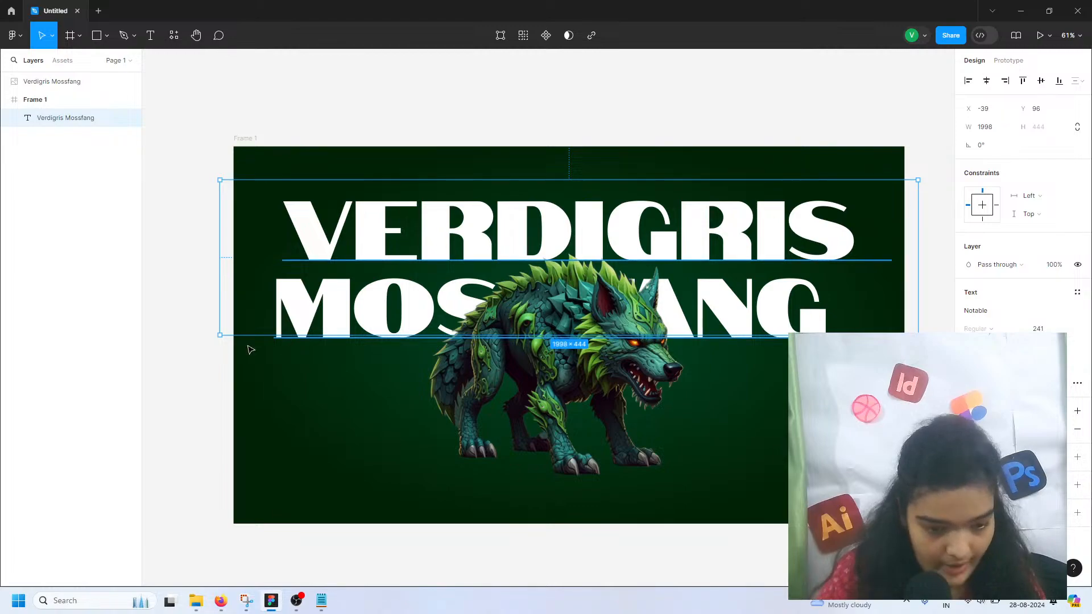
{"action": "left_click", "coordinate": [193, 315]}
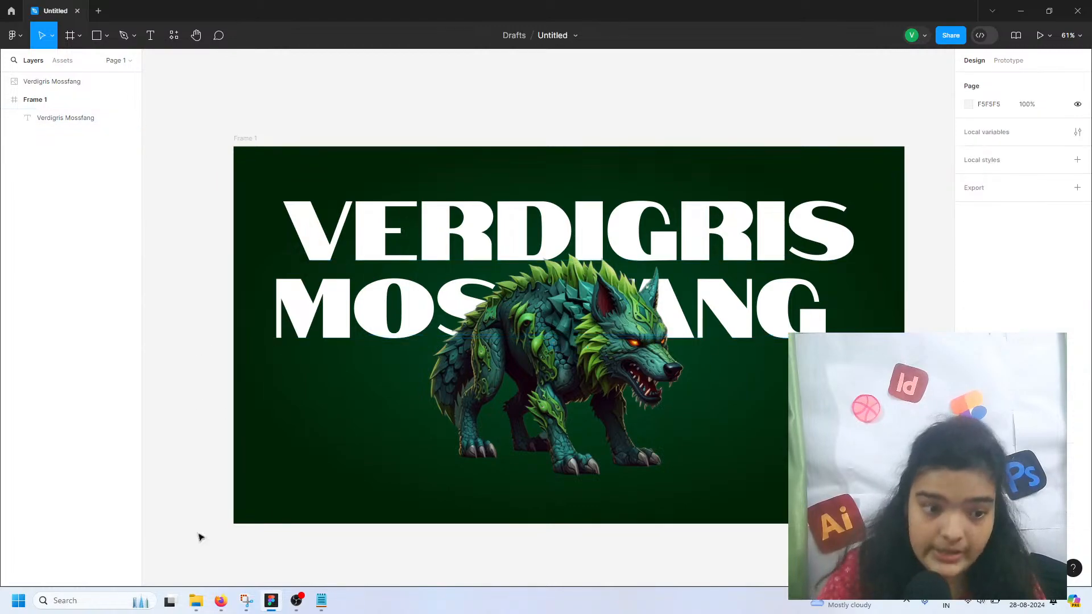
- Copy the Verdigris Mossfang description paragraph from CyberWolf.txt in Notepad and paste it onto the Figma canvas
{"action": "left_click", "coordinate": [321, 601]}
{"action": "triple_click", "coordinate": [683, 356]}
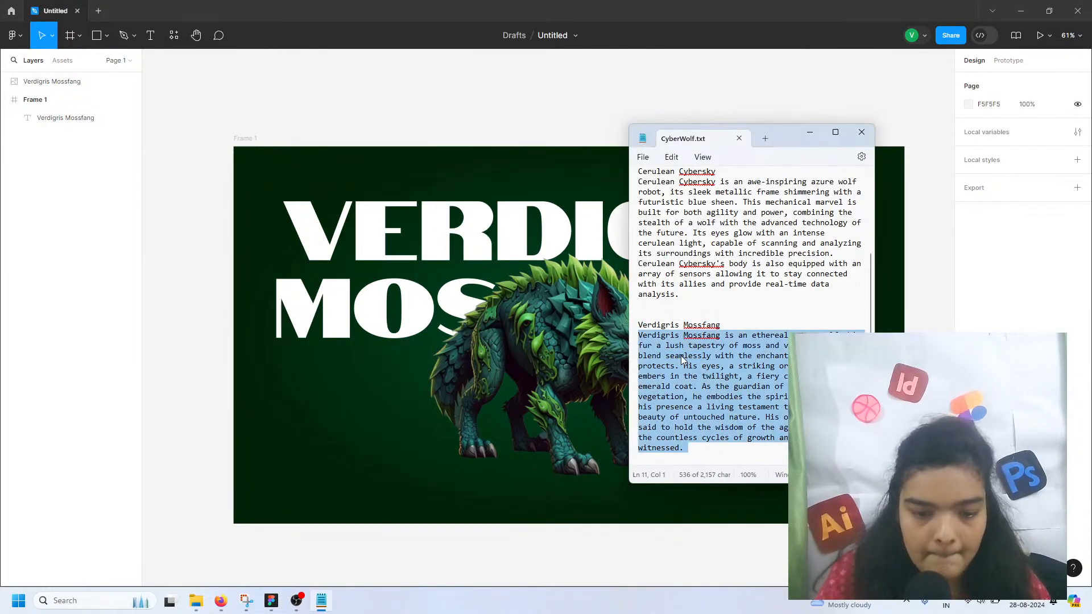
{"action": "key", "text": "ctrl+c"}
{"action": "left_click", "coordinate": [234, 221]}
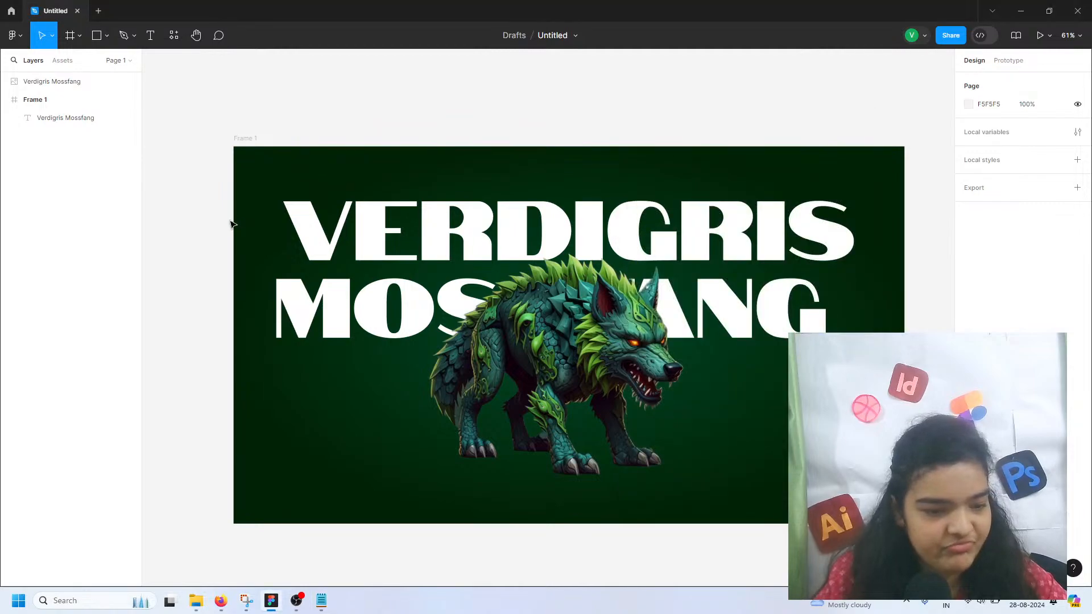
{"action": "key", "text": "ctrl+v"}
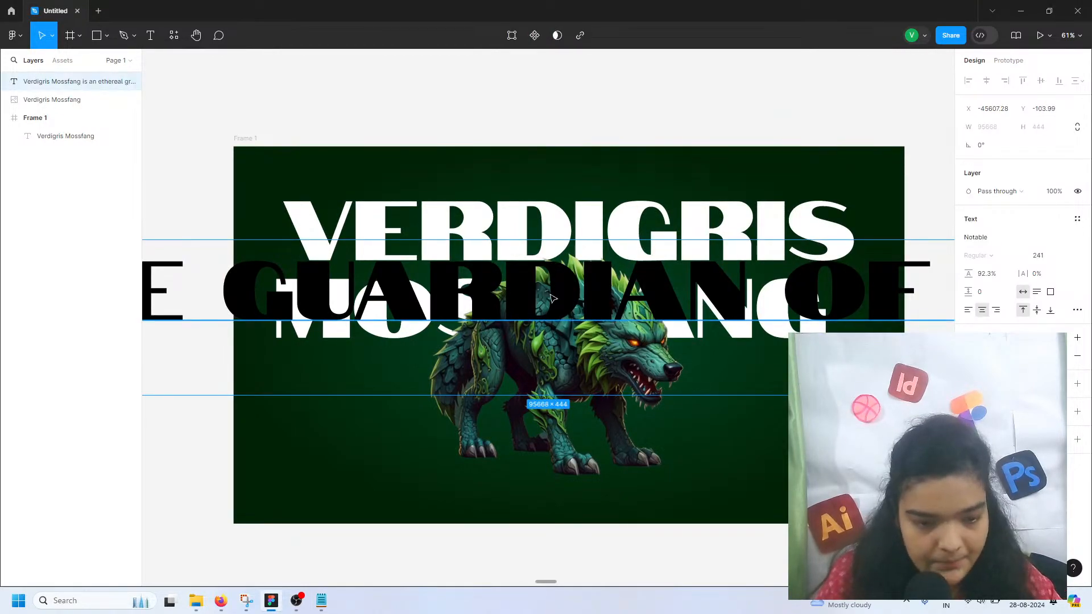
- Narrow the pasted description's text box to about 17388 wide and place it across the frame at about X -5448, Y -284
{"action": "scroll", "coordinate": [551, 299], "scroll_direction": "down", "scroll_amount": 10}
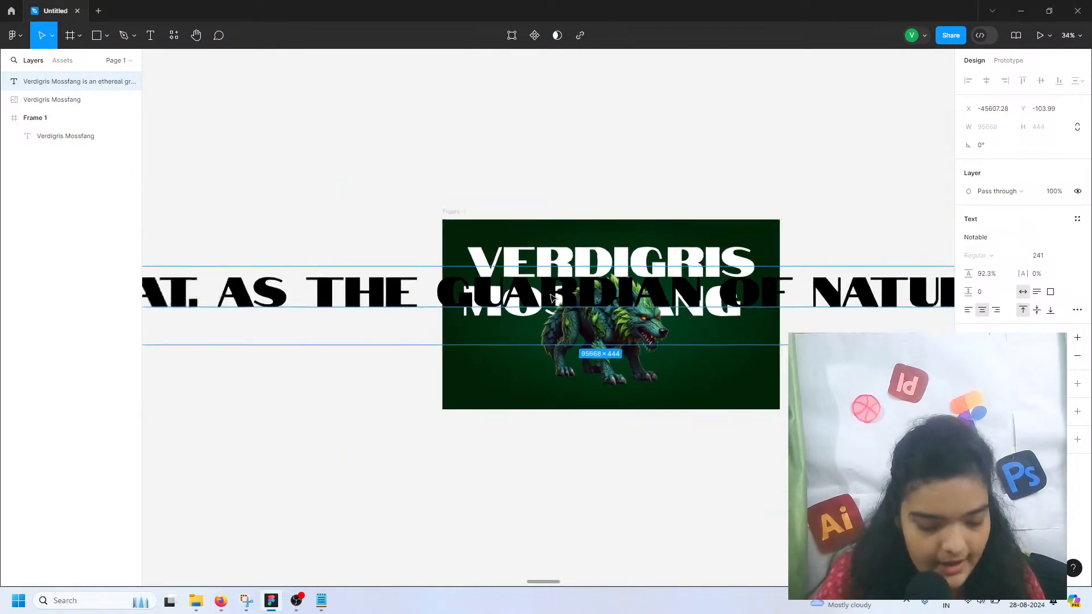
{"action": "scroll", "coordinate": [556, 299], "scroll_direction": "down", "scroll_amount": 8}
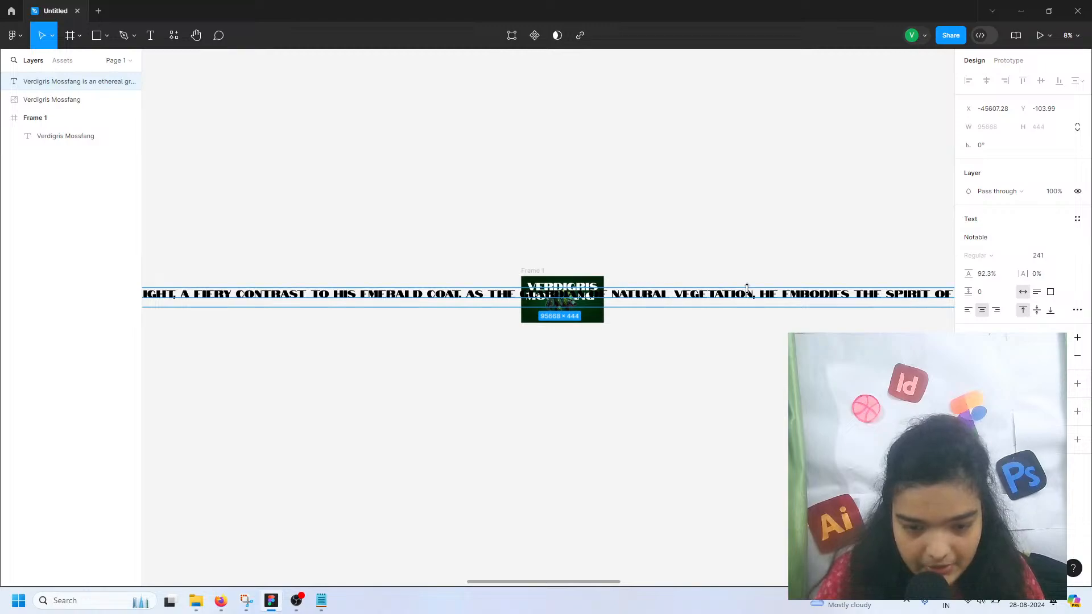
{"action": "left_click", "coordinate": [782, 333]}
{"action": "scroll", "coordinate": [782, 333], "scroll_direction": "down", "scroll_amount": 3}
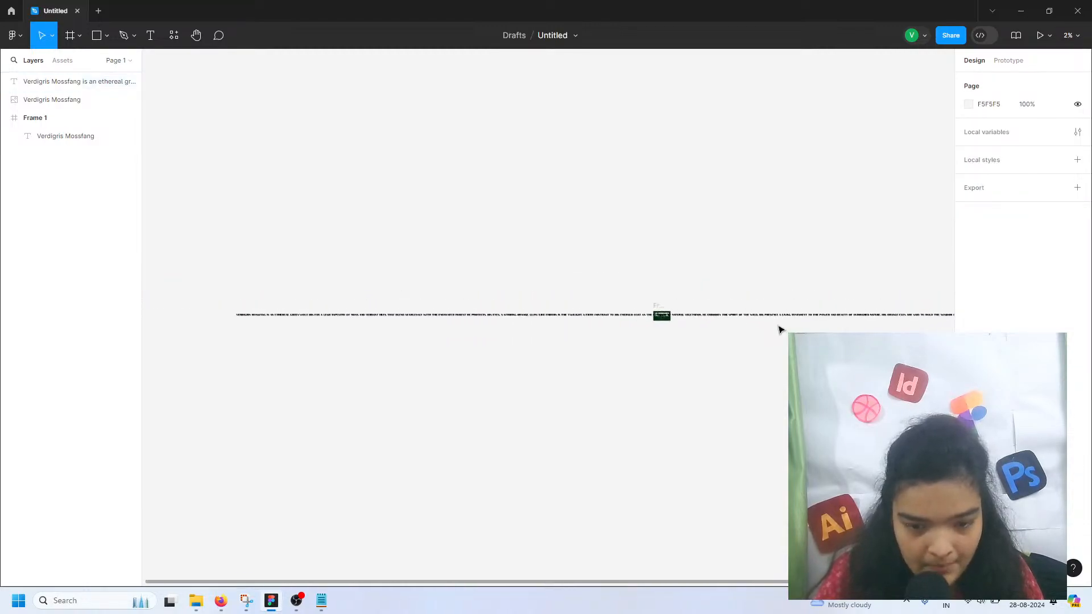
{"action": "left_click", "coordinate": [796, 316]}
{"action": "left_click_drag", "start_coordinate": [834, 315], "coordinate": [607, 302]}
{"action": "left_click_drag", "start_coordinate": [865, 300], "coordinate": [425, 319]}
{"action": "left_click_drag", "start_coordinate": [364, 305], "coordinate": [578, 293]}
{"action": "left_click_drag", "start_coordinate": [516, 311], "coordinate": [682, 327]}
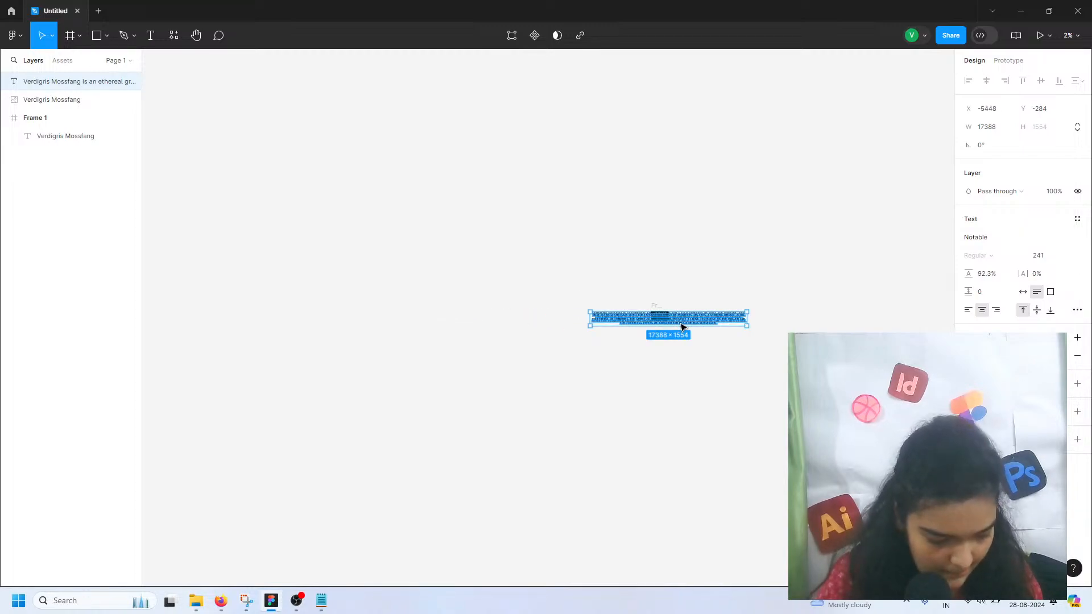
- Recolor the pasted description white and set its font to Montserrat
{"action": "scroll", "coordinate": [680, 325], "scroll_direction": "up", "scroll_amount": 5}
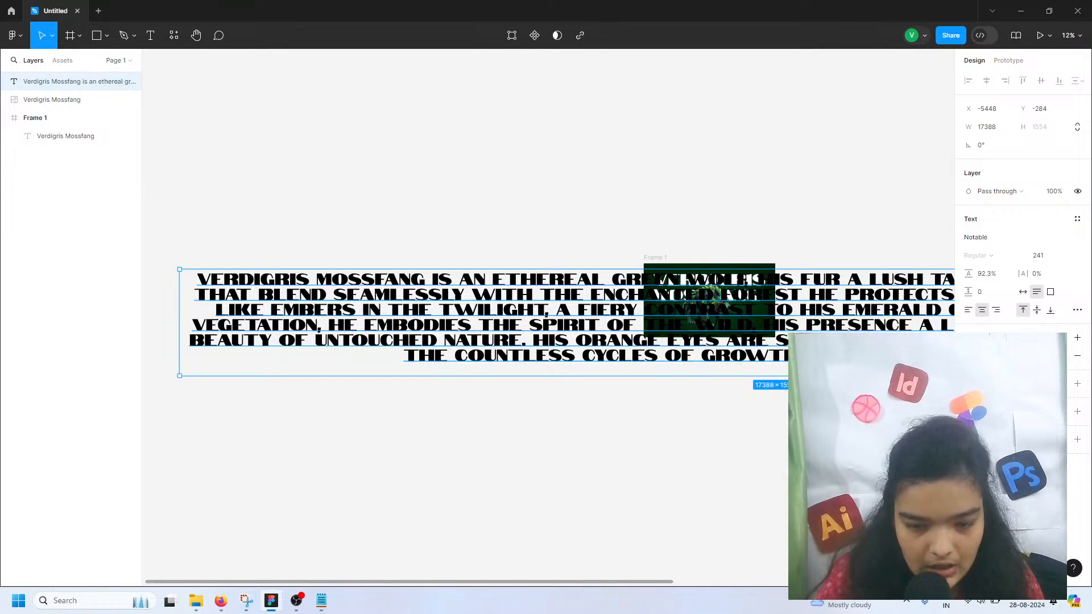
{"action": "left_click", "coordinate": [969, 356]}
{"action": "left_click_drag", "start_coordinate": [916, 336], "coordinate": [818, 292]}
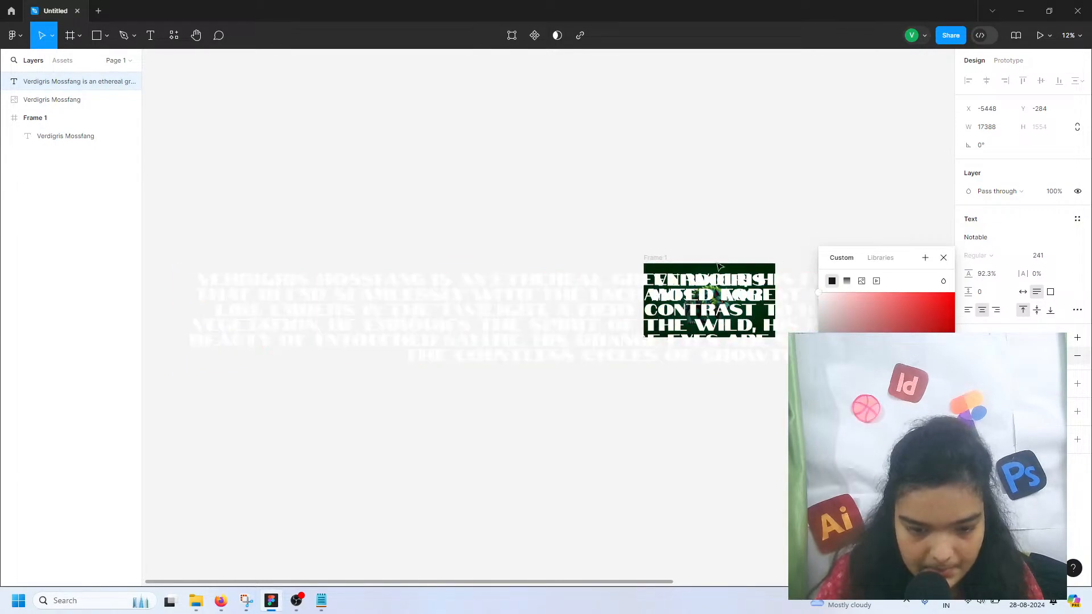
{"action": "left_click", "coordinate": [972, 244]}
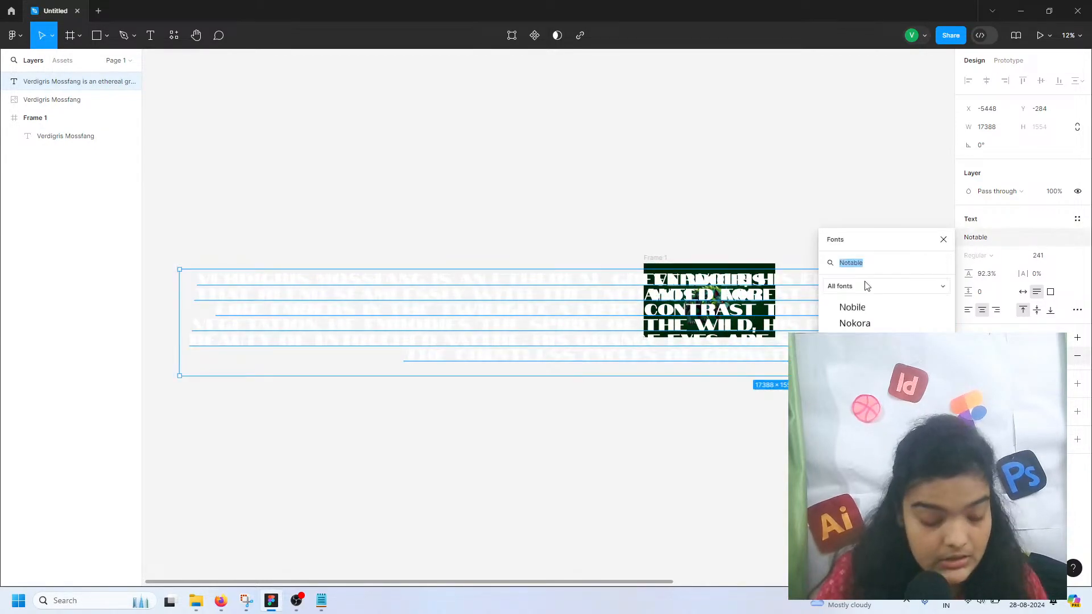
{"action": "type", "text": "mont"}
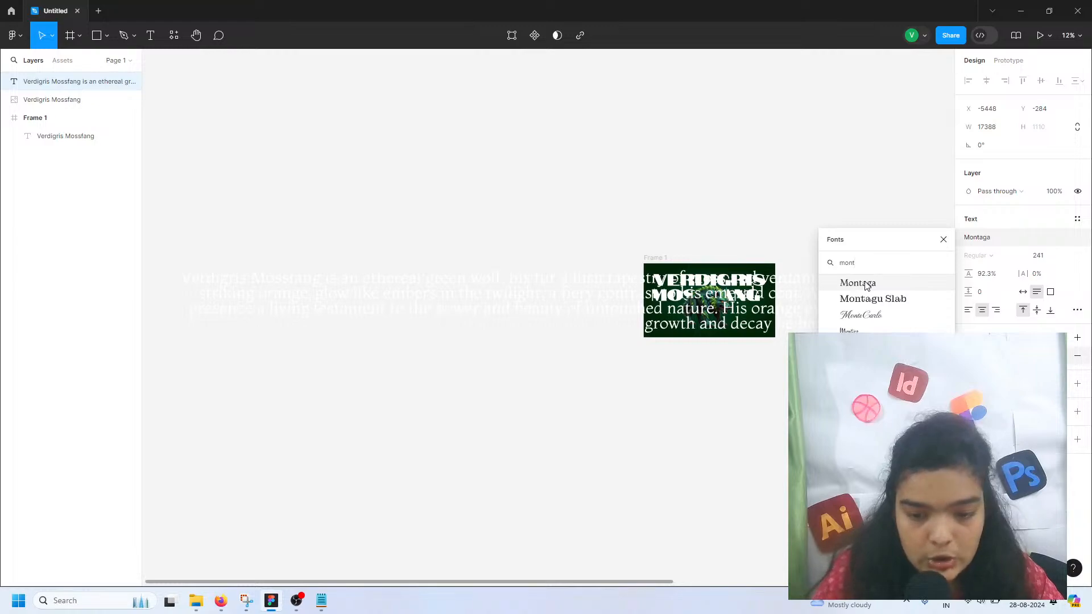
{"action": "left_click", "coordinate": [861, 347]}
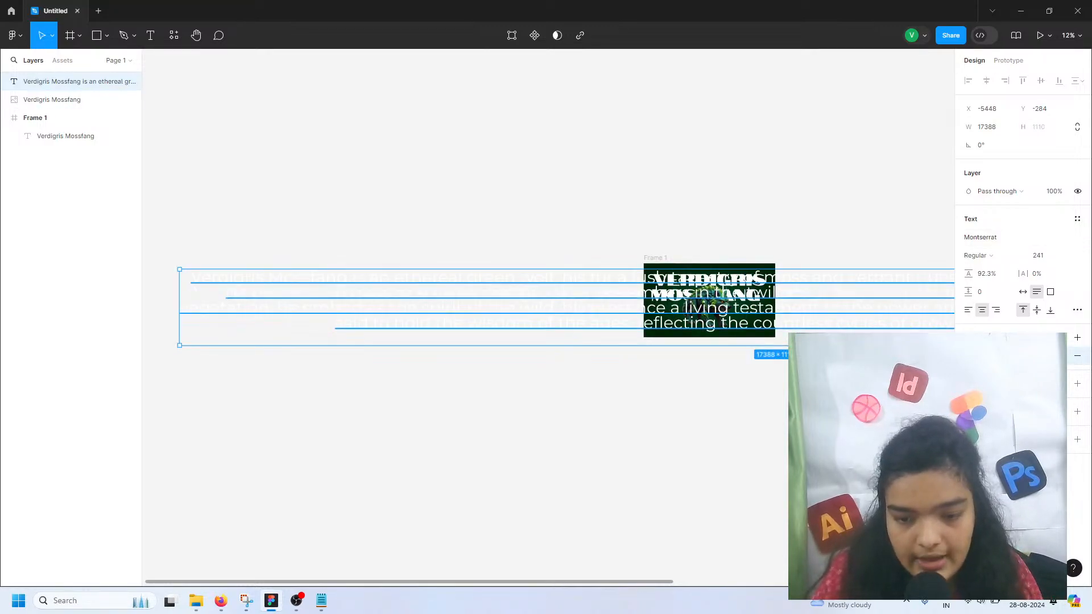
{"action": "left_click", "coordinate": [819, 358]}
- Set the description text's font size to 20
{"action": "scroll", "coordinate": [780, 317], "scroll_direction": "right", "scroll_amount": 2}
{"action": "left_click", "coordinate": [716, 313]}
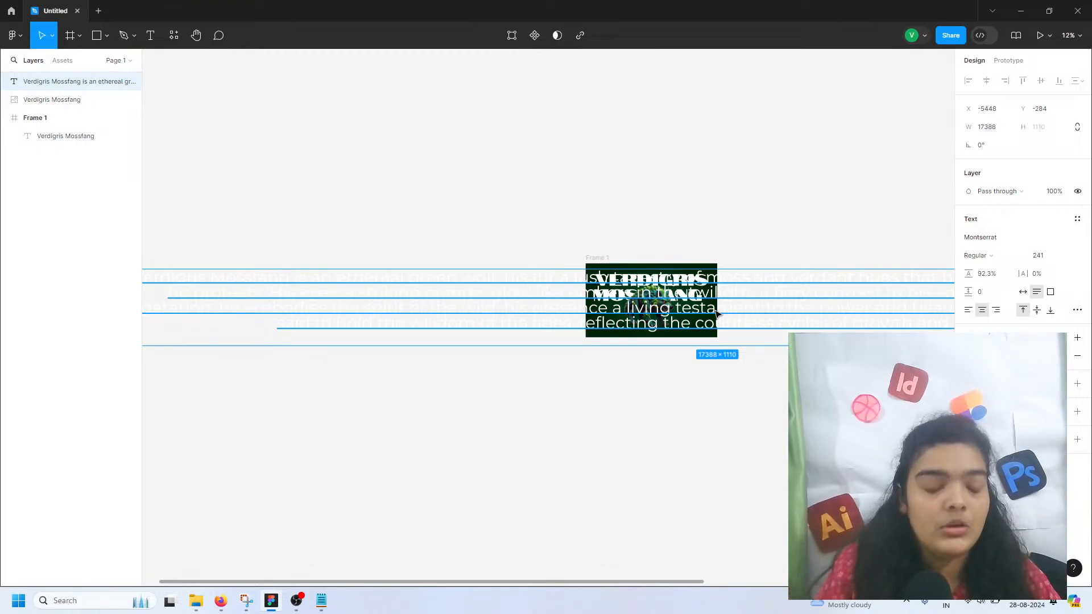
{"action": "left_click", "coordinate": [1038, 257]}
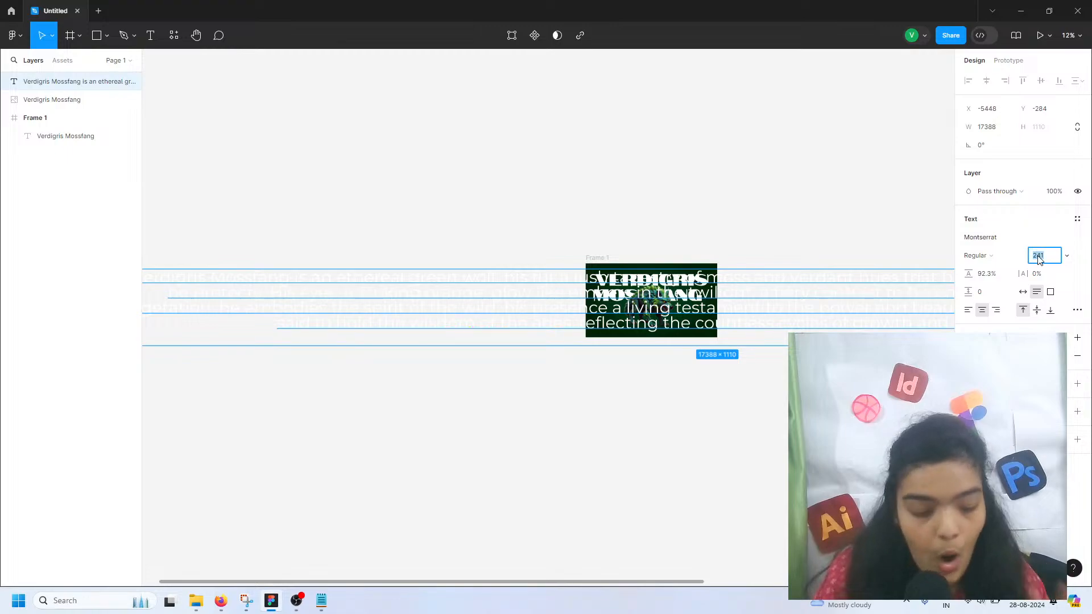
{"action": "type", "text": "20"}
{"action": "key", "text": "Return"}
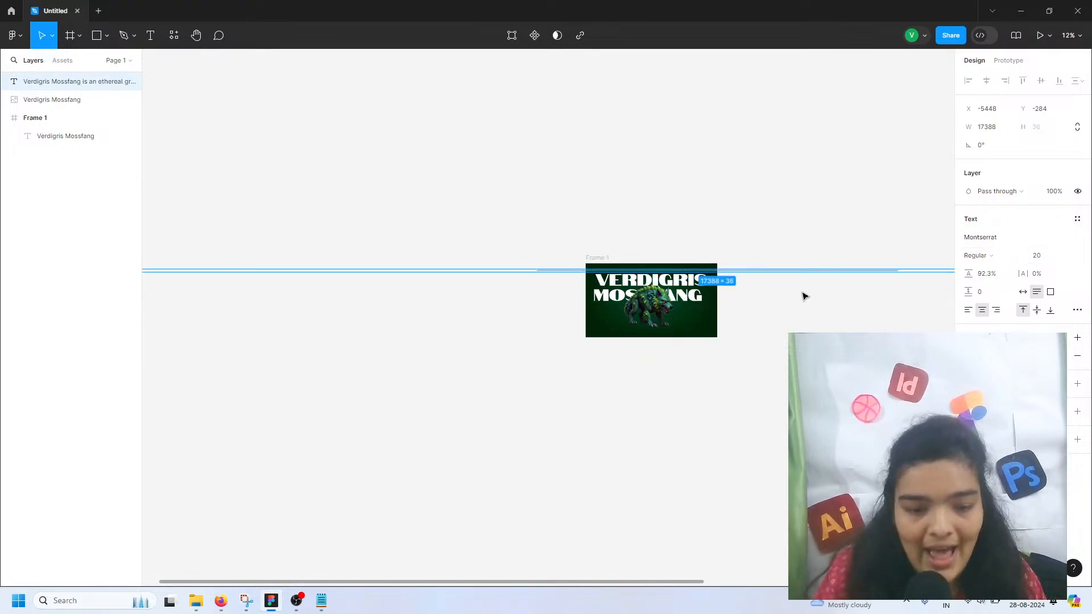
- Narrow the description's text box to about 7600 wide
{"action": "scroll", "coordinate": [713, 273], "scroll_direction": "right", "scroll_amount": 10}
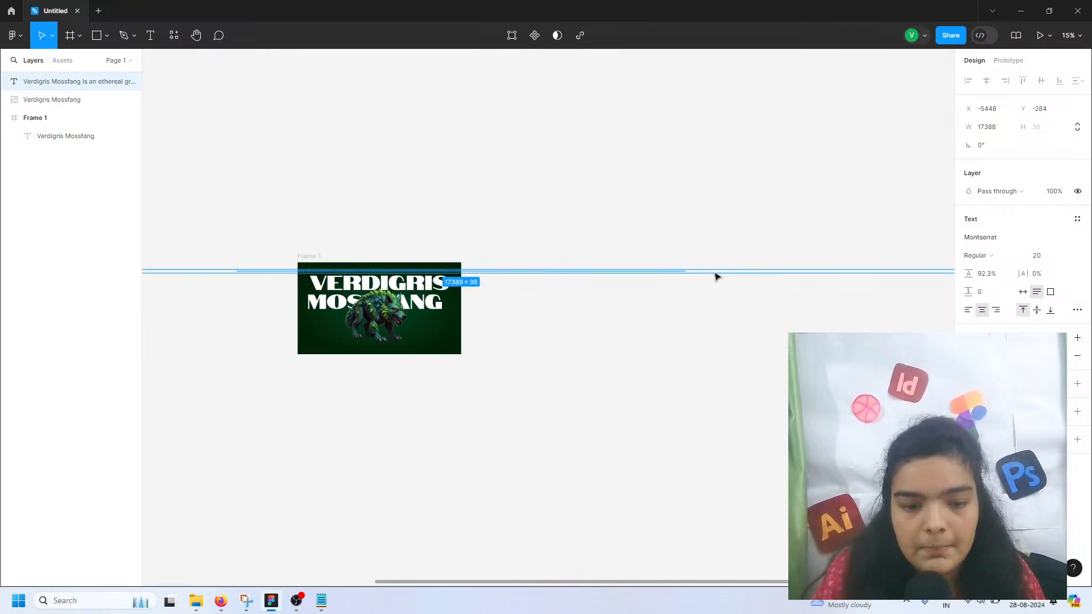
{"action": "scroll", "coordinate": [717, 276], "scroll_direction": "up", "scroll_amount": 2}
{"action": "scroll", "coordinate": [718, 275], "scroll_direction": "right", "scroll_amount": 2}
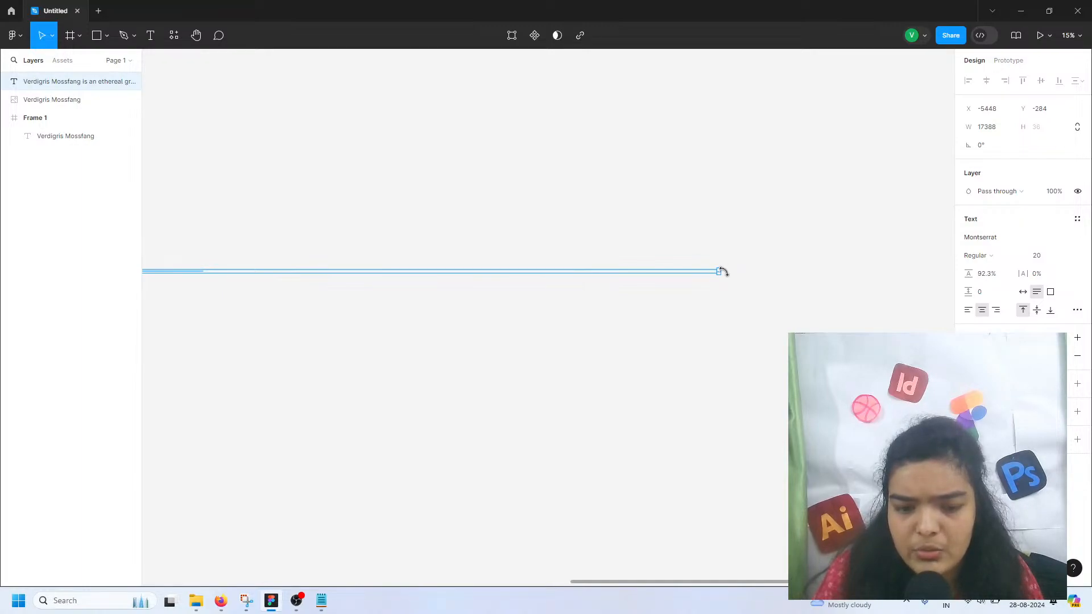
{"action": "left_click_drag", "start_coordinate": [717, 269], "coordinate": [231, 288]}
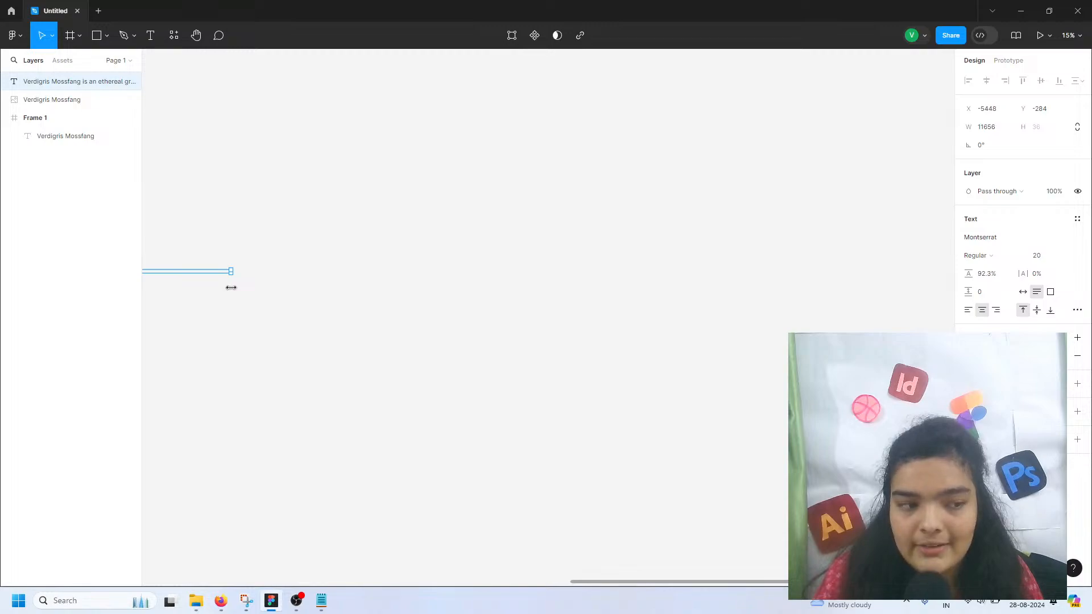
{"action": "scroll", "coordinate": [239, 289], "scroll_direction": "left", "scroll_amount": 12}
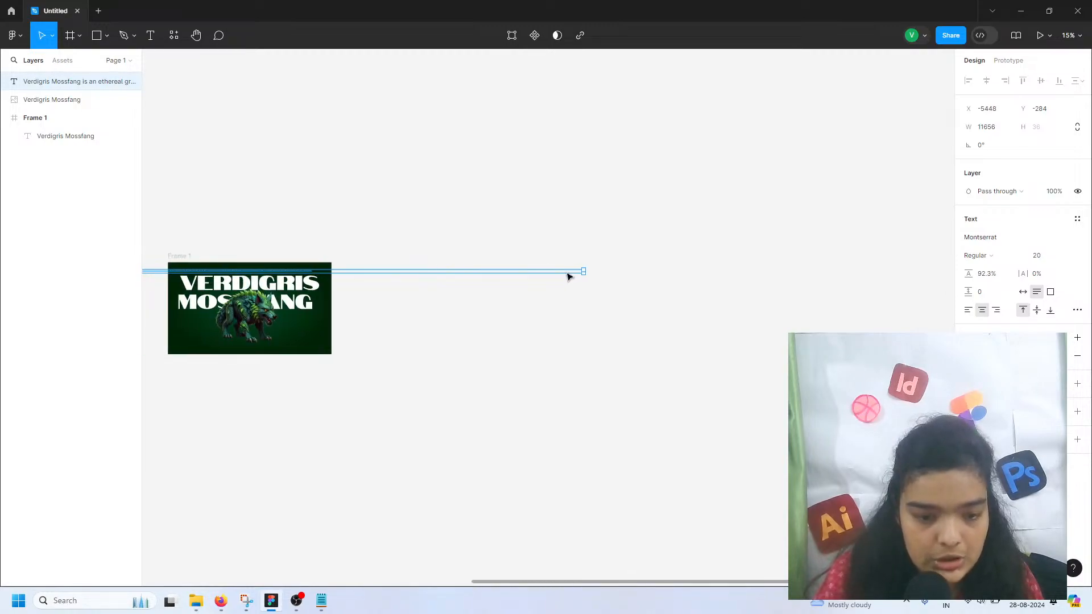
{"action": "left_click_drag", "start_coordinate": [586, 276], "coordinate": [238, 273]}
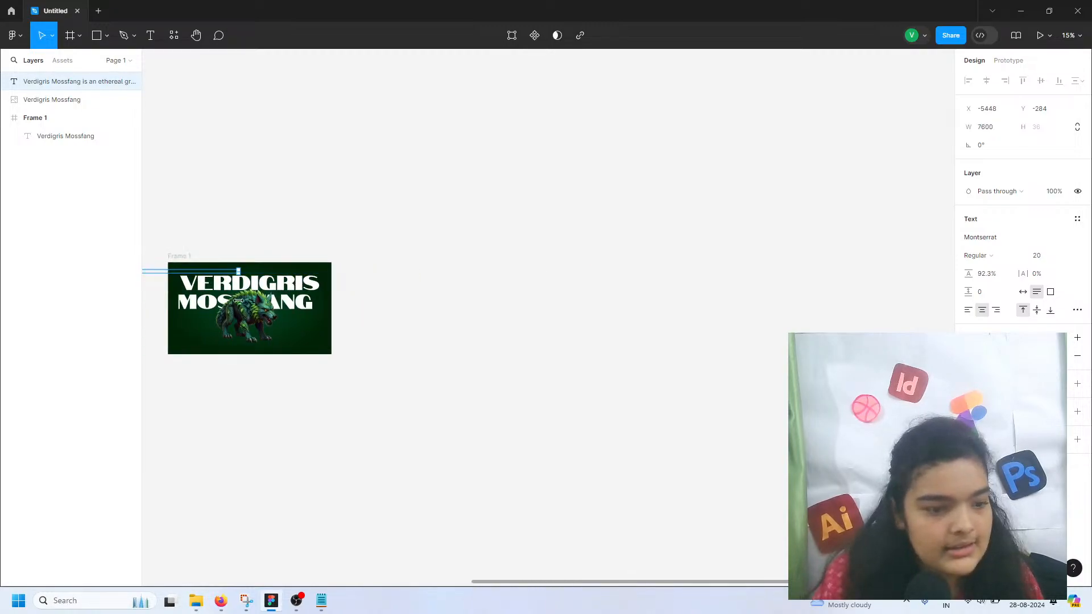
{"action": "scroll", "coordinate": [240, 306], "scroll_direction": "left", "scroll_amount": 14}
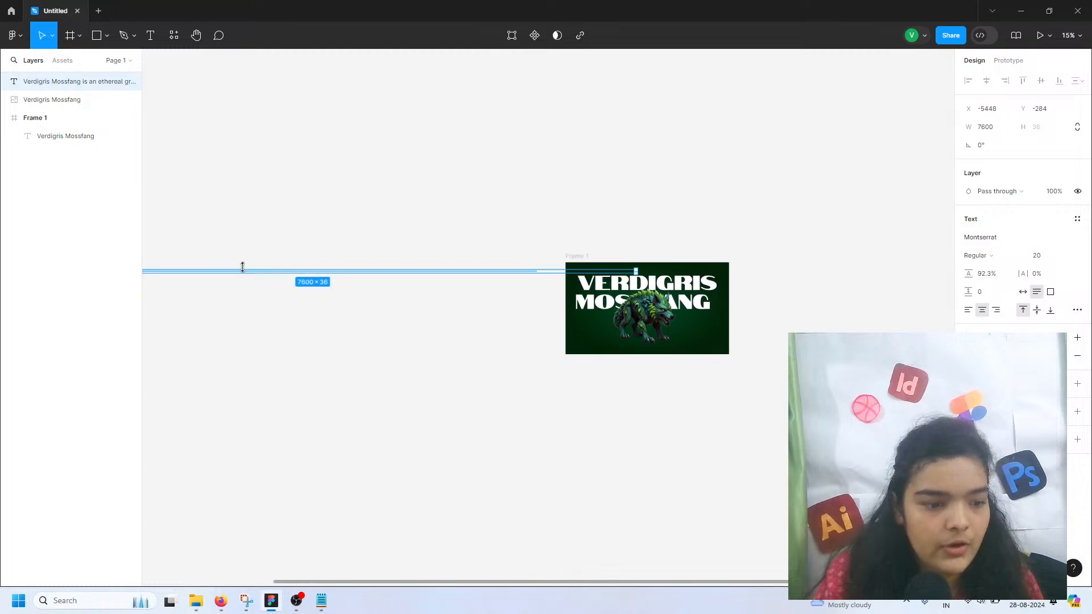
- Move the description into the frame below the title at about X 94, Y 605, and narrow its text box to about 431 wide
{"action": "left_click_drag", "start_coordinate": [242, 277], "coordinate": [596, 312]}
{"action": "scroll", "coordinate": [690, 333], "scroll_direction": "right", "scroll_amount": 4}
{"action": "scroll", "coordinate": [692, 333], "scroll_direction": "right", "scroll_amount": 8}
{"action": "scroll", "coordinate": [319, 322], "scroll_direction": "left", "scroll_amount": 6}
{"action": "scroll", "coordinate": [312, 328], "scroll_direction": "up", "scroll_amount": 3}
{"action": "scroll", "coordinate": [308, 328], "scroll_direction": "up", "scroll_amount": 3}
{"action": "scroll", "coordinate": [597, 310], "scroll_direction": "up", "scroll_amount": 3}
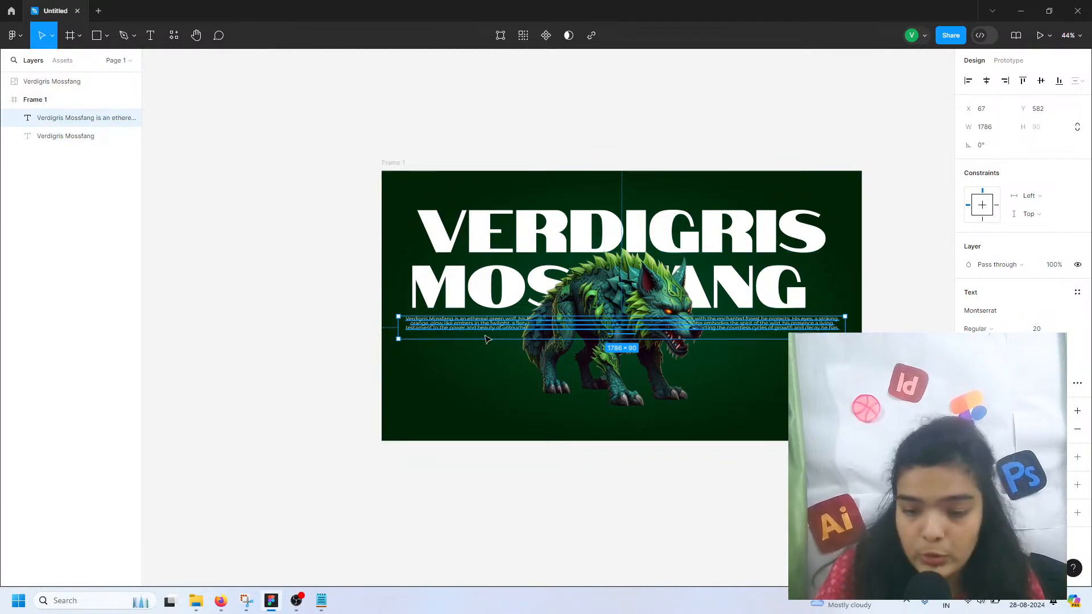
{"action": "left_click_drag", "start_coordinate": [843, 328], "coordinate": [473, 336]}
- Try the Oi font on the description text and undo the font change
{"action": "left_click", "coordinate": [989, 312]}
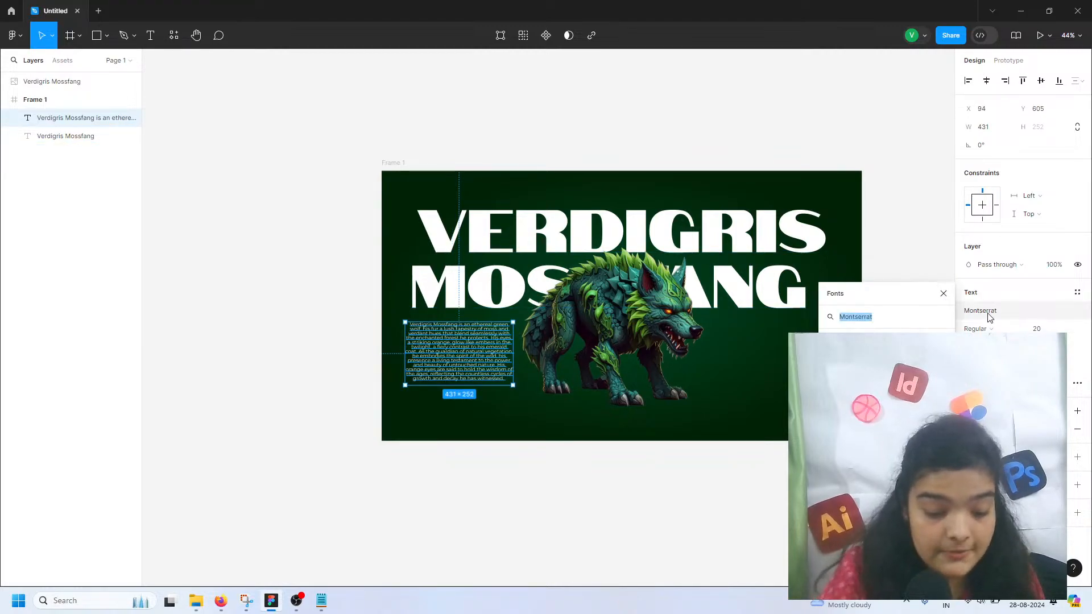
{"action": "type", "text": "oi"}
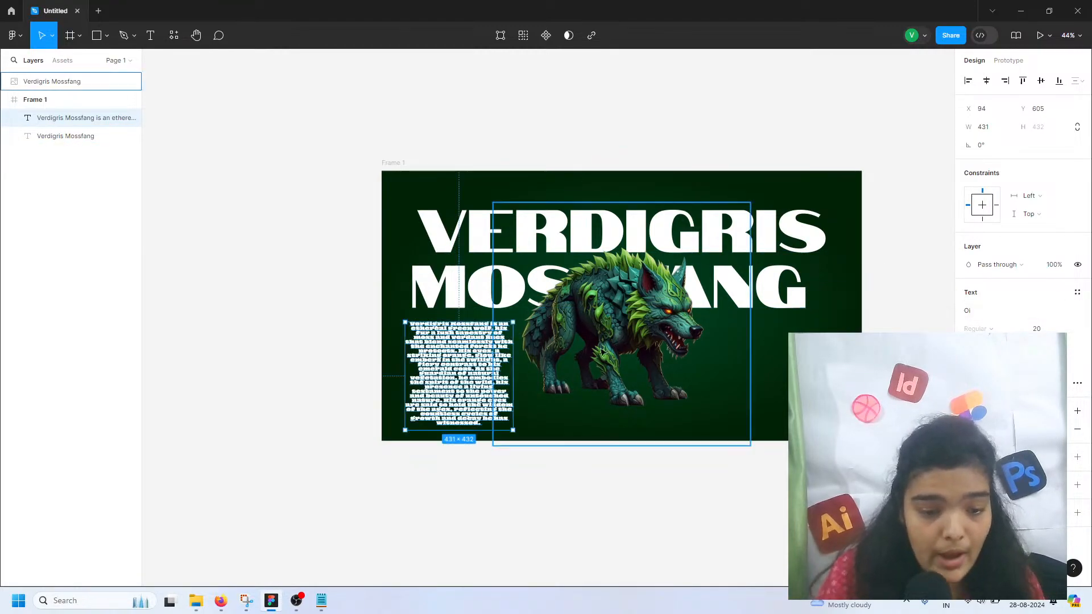
{"action": "scroll", "coordinate": [399, 342], "scroll_direction": "up", "scroll_amount": 5, "text": "ctrl"}
{"action": "scroll", "coordinate": [399, 341], "scroll_direction": "down", "scroll_amount": 3, "text": "ctrl"}
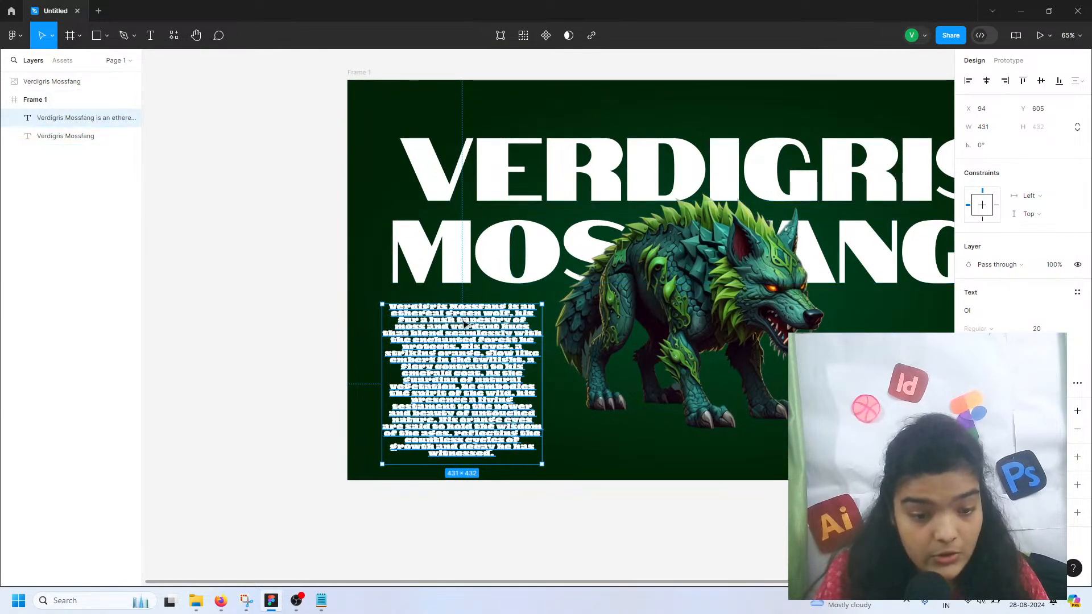
{"action": "key", "text": "ctrl+z"}
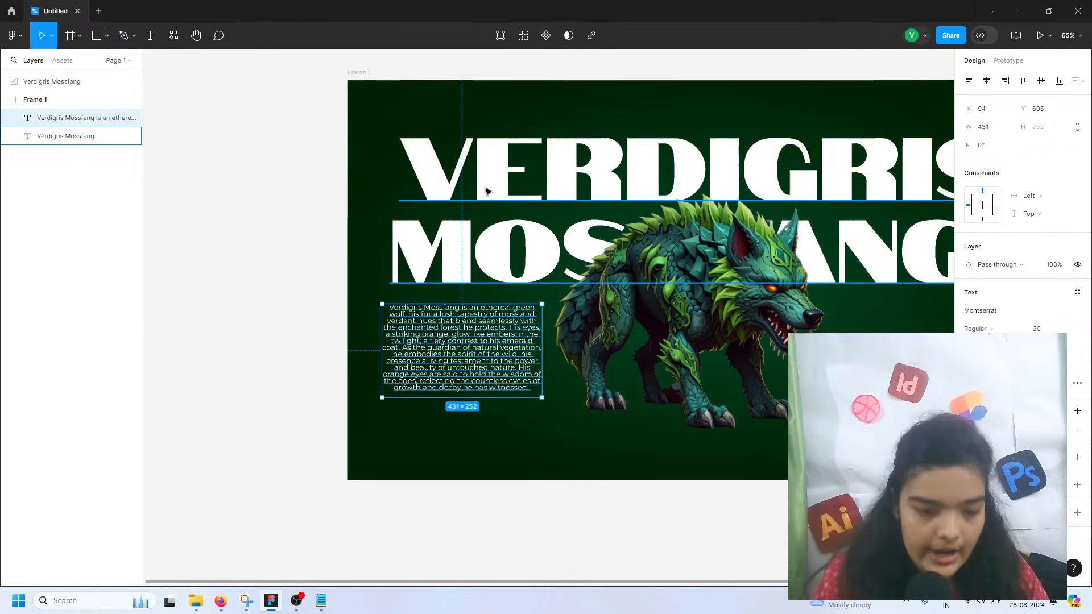
- Left-align the description text and increase its line height
{"action": "left_click", "coordinate": [968, 383]}
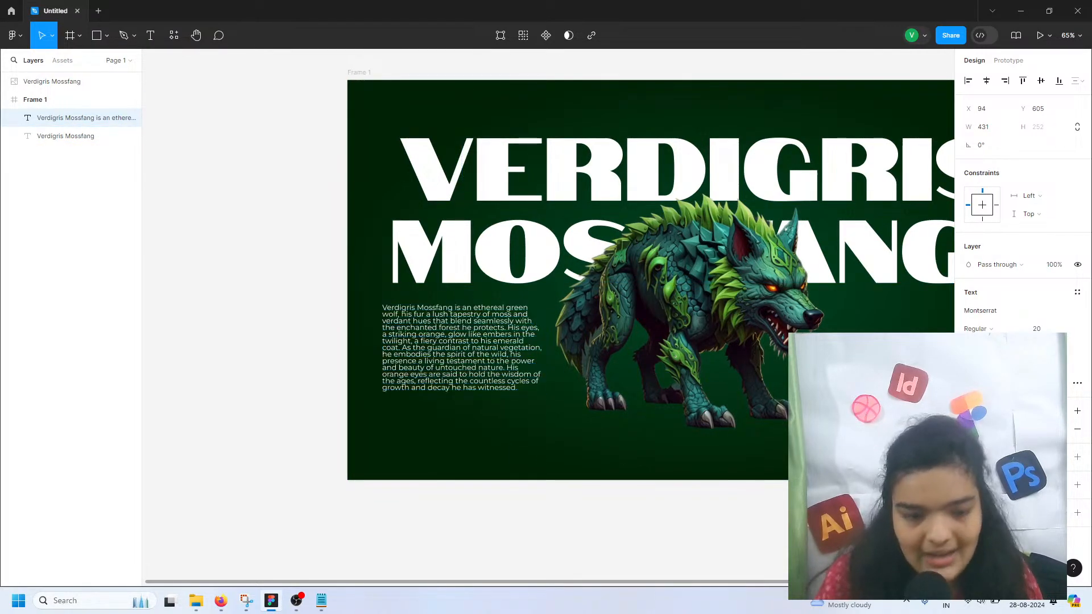
{"action": "left_click_drag", "start_coordinate": [452, 364], "coordinate": [461, 367]}
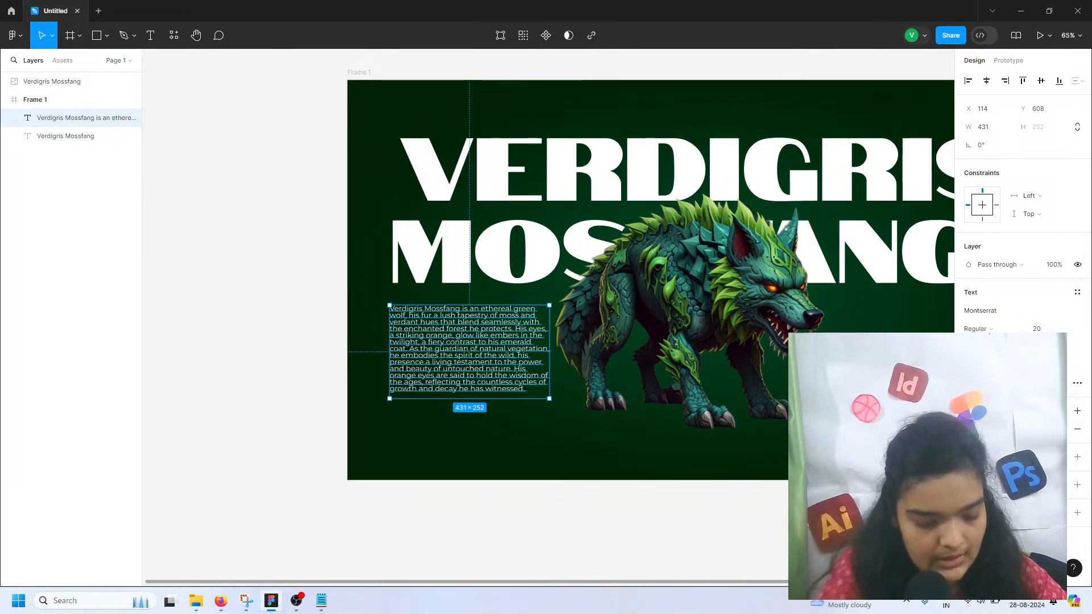
{"action": "key", "text": "alt+shift+period"}
{"action": "scroll", "coordinate": [477, 396], "scroll_direction": "up", "scroll_amount": 3}
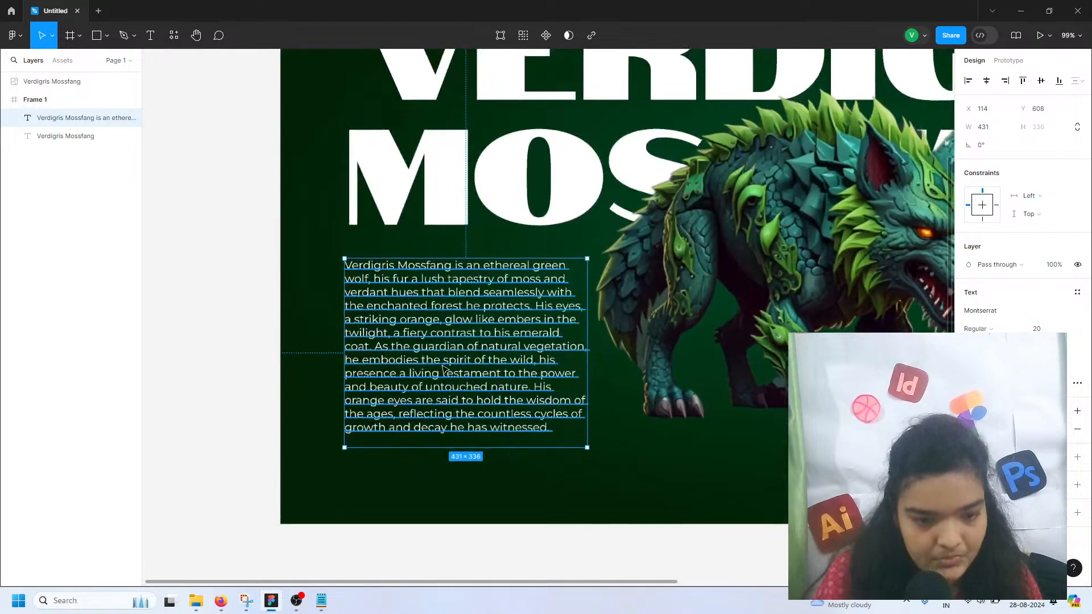
- Align the description with the title's second line at about X 121, Y 613, and narrow its text box to about 356 wide
{"action": "left_click_drag", "start_coordinate": [443, 367], "coordinate": [447, 369]}
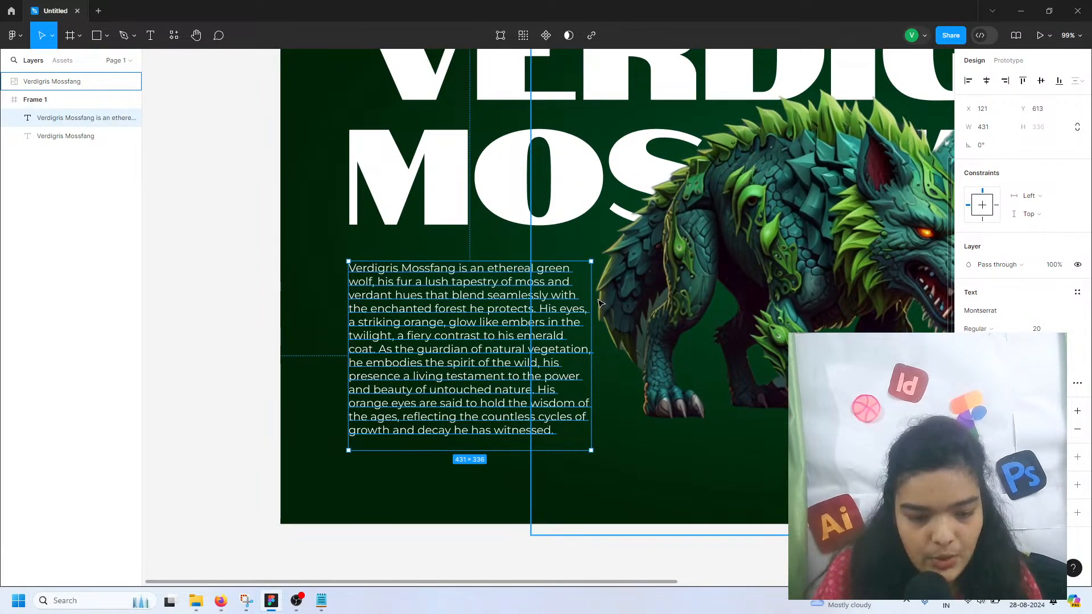
{"action": "left_click_drag", "start_coordinate": [592, 297], "coordinate": [549, 294]}
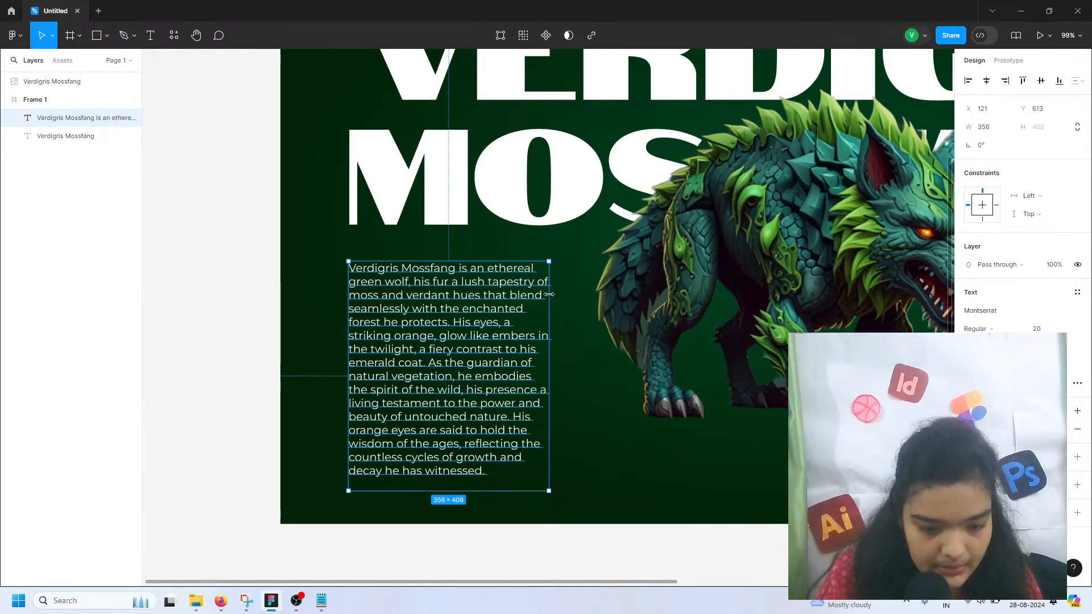
- Delete the empty line at the end of the description text
{"action": "scroll", "coordinate": [478, 336], "scroll_direction": "up", "scroll_amount": 1}
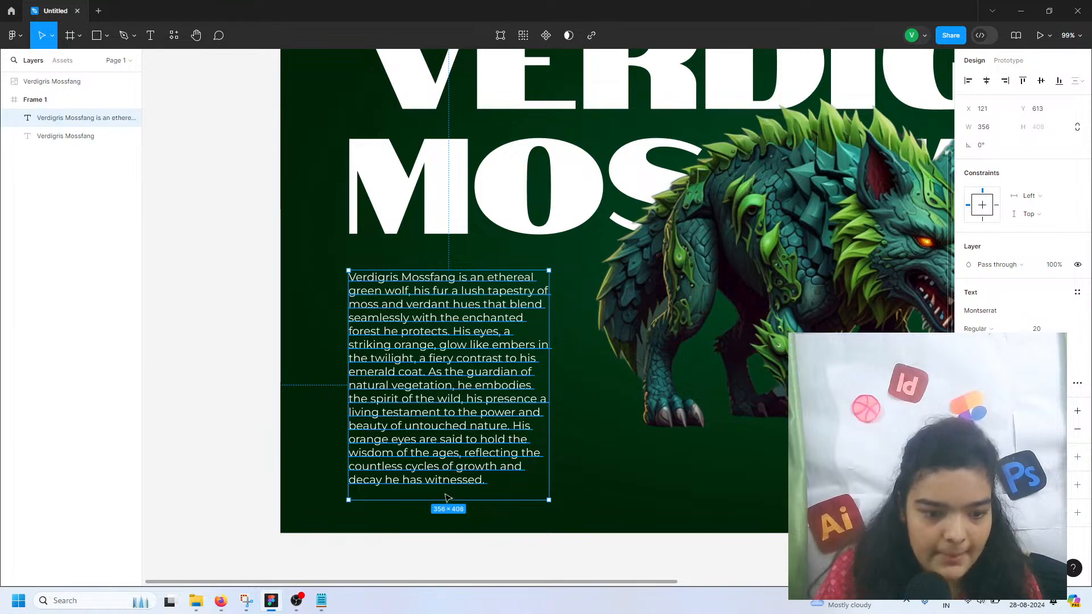
{"action": "double_click", "coordinate": [444, 473]}
{"action": "left_click", "coordinate": [489, 480]}
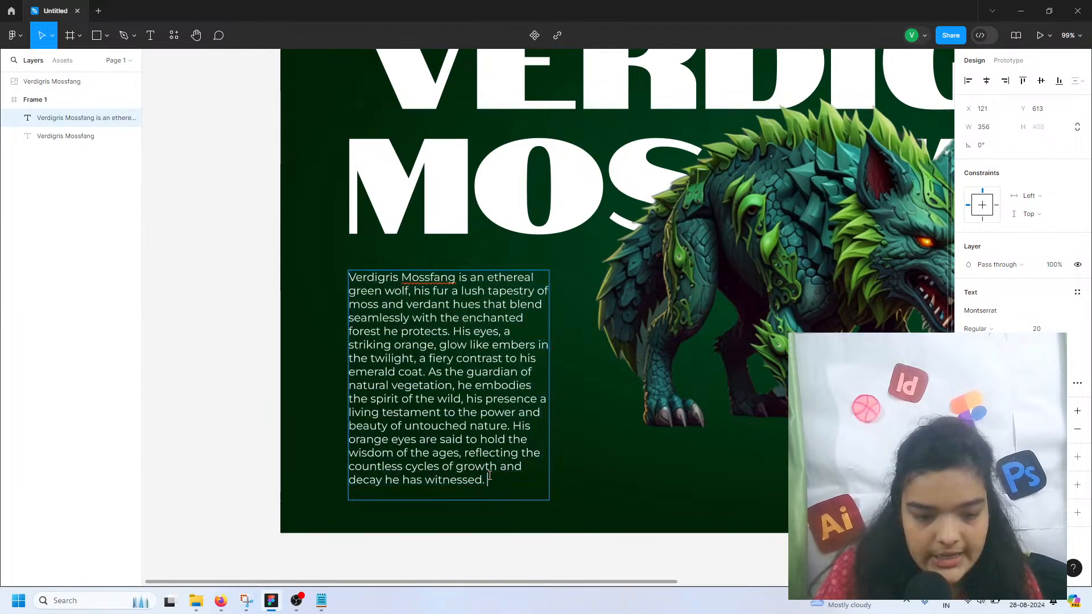
{"action": "key", "text": "Delete"}
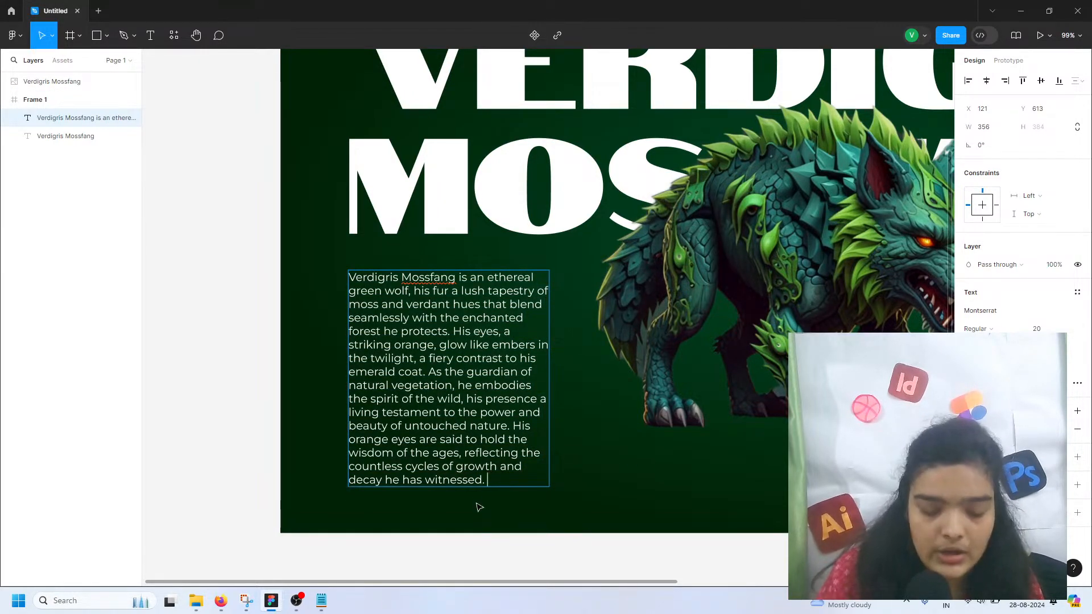
{"action": "scroll", "coordinate": [512, 511], "scroll_direction": "down", "scroll_amount": 5}
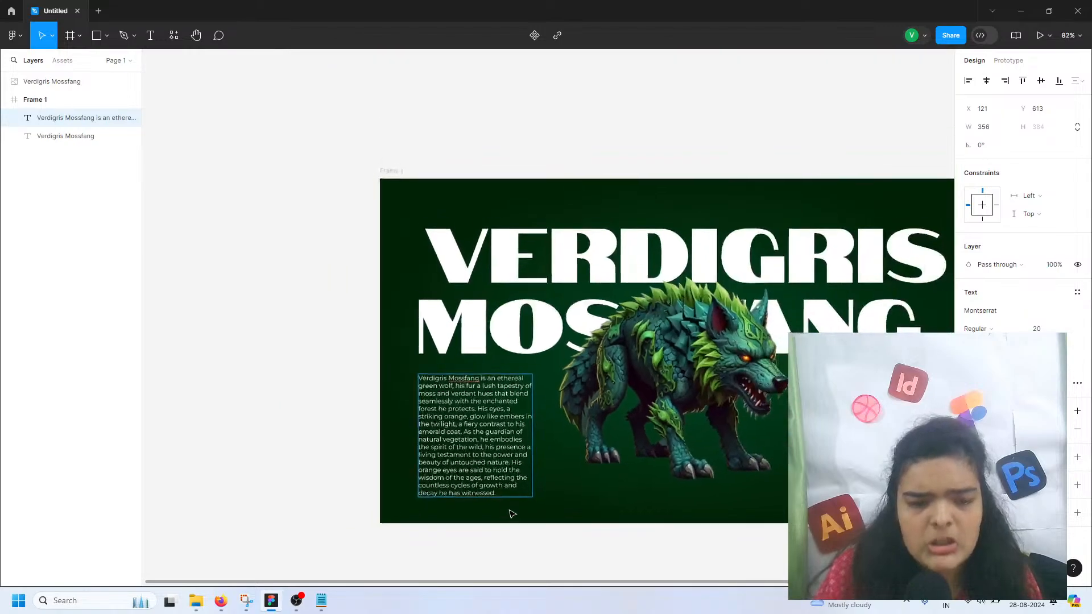
{"action": "left_click", "coordinate": [488, 311]}
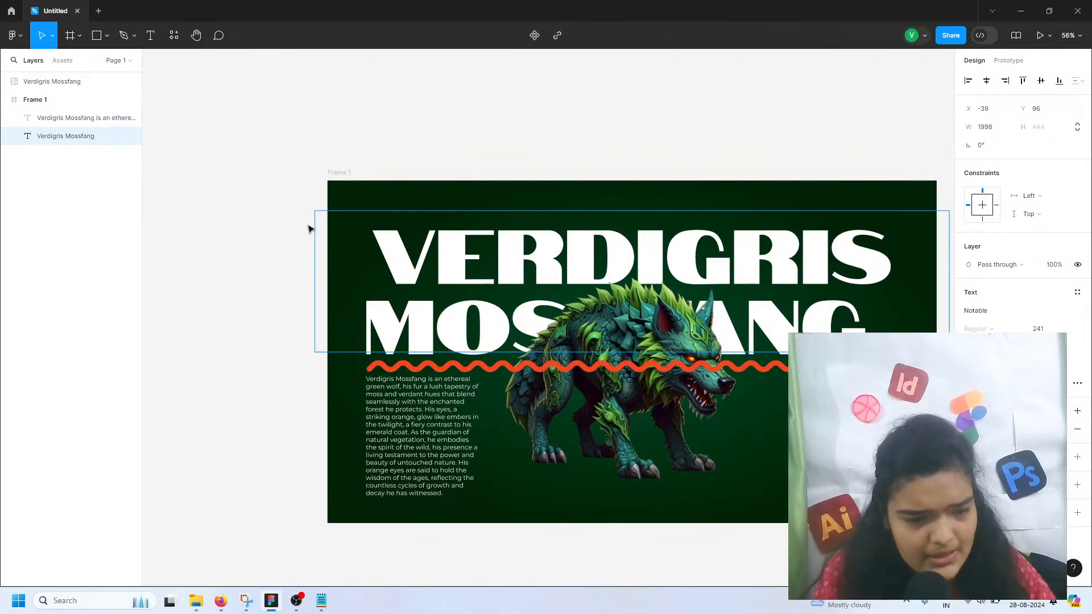
{"action": "left_click", "coordinate": [372, 377]}
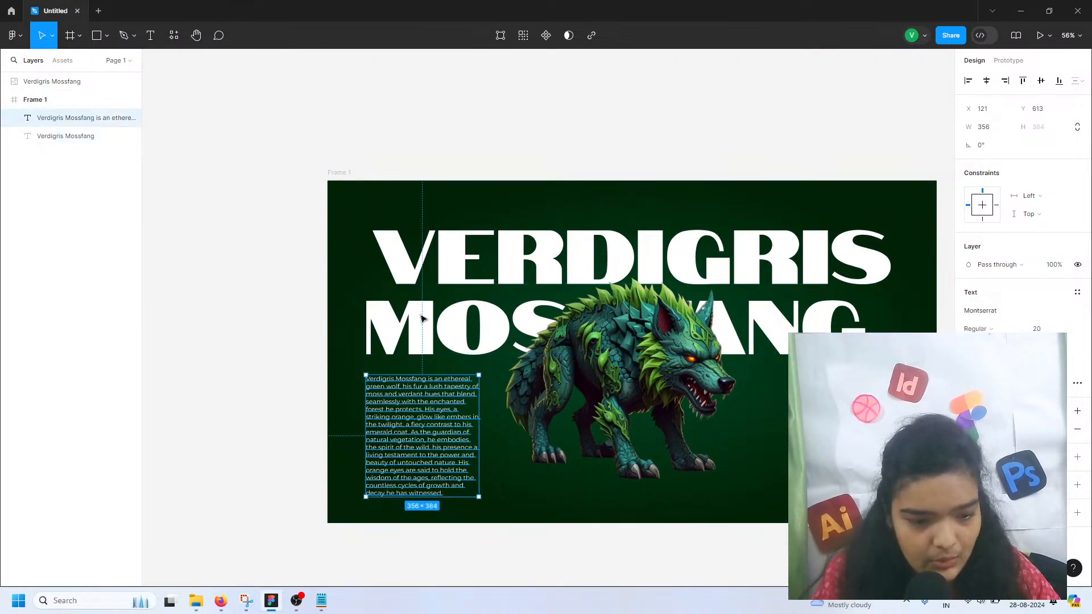
{"action": "left_click", "coordinate": [434, 286]}
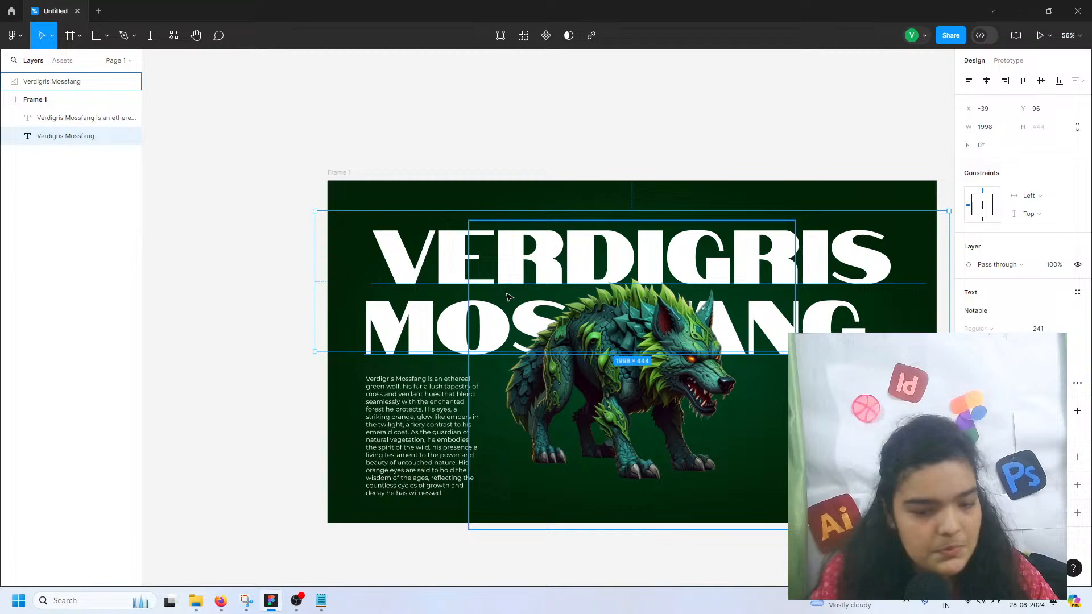
{"action": "left_click", "coordinate": [400, 426], "text": "shift"}
{"action": "key", "text": "Up"}
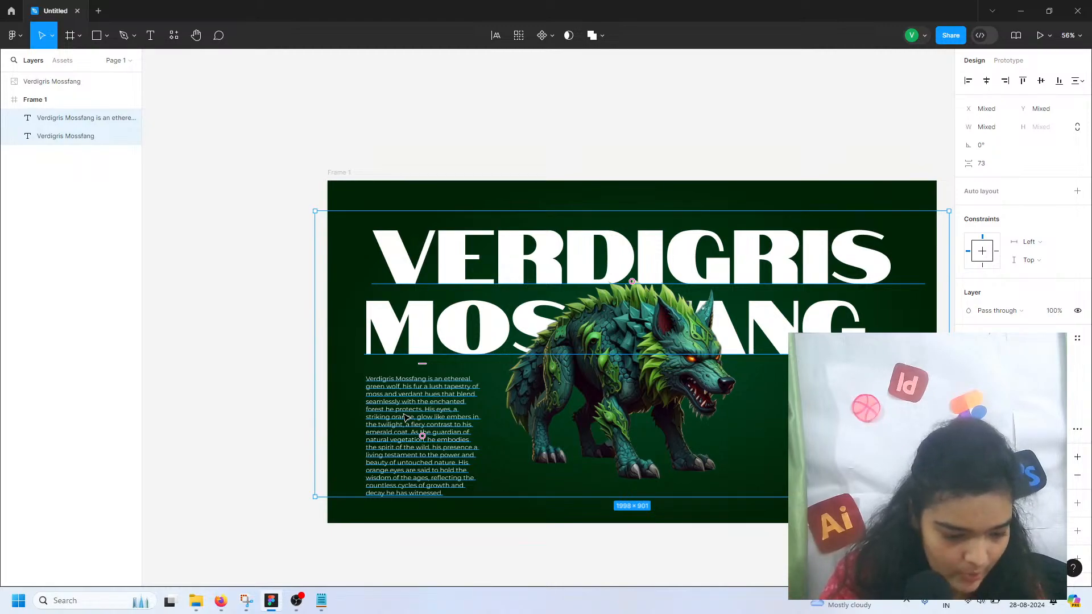
{"action": "left_click", "coordinate": [347, 175]}
- Draw a rectangle about 772 × 547 on the empty canvas to the right of the wolf frame
{"action": "scroll", "coordinate": [357, 202], "scroll_direction": "right", "scroll_amount": 2}
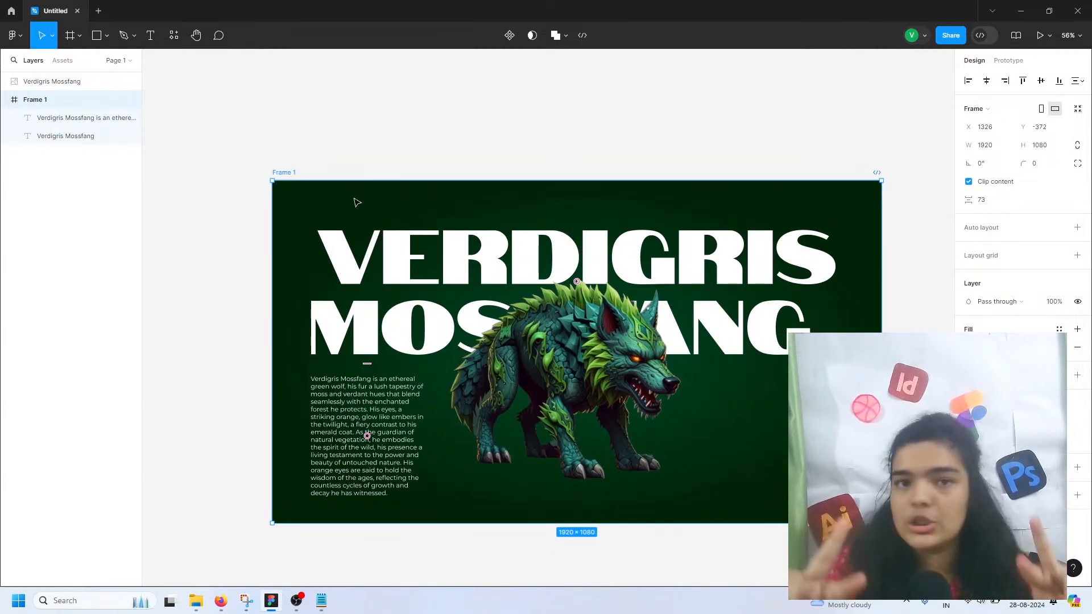
{"action": "scroll", "coordinate": [373, 364], "scroll_direction": "right", "scroll_amount": 9}
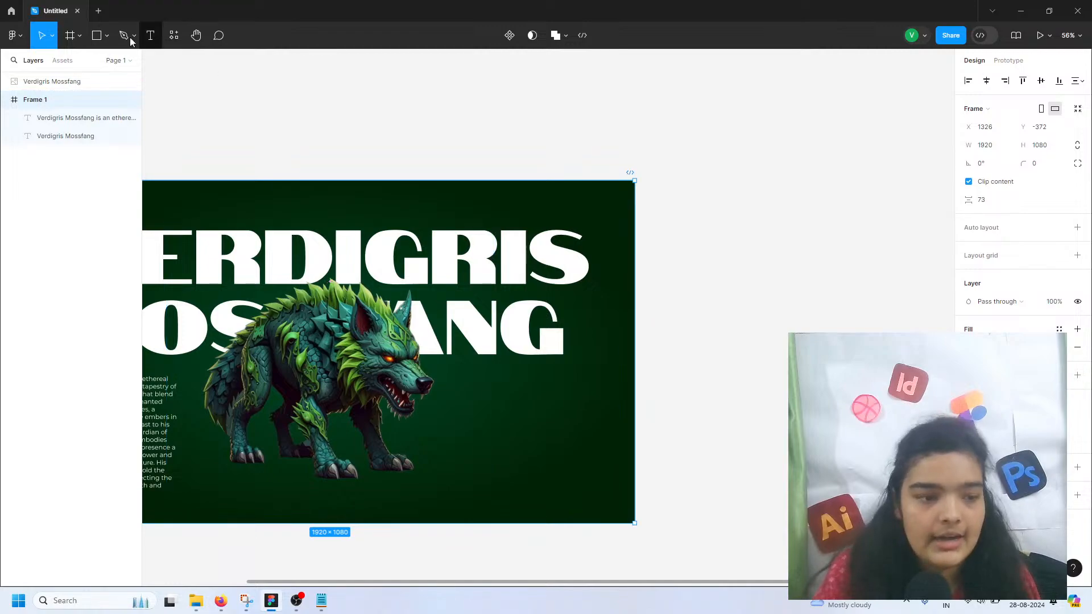
{"action": "left_click", "coordinate": [96, 35]}
{"action": "left_click_drag", "start_coordinate": [664, 232], "coordinate": [910, 405]}
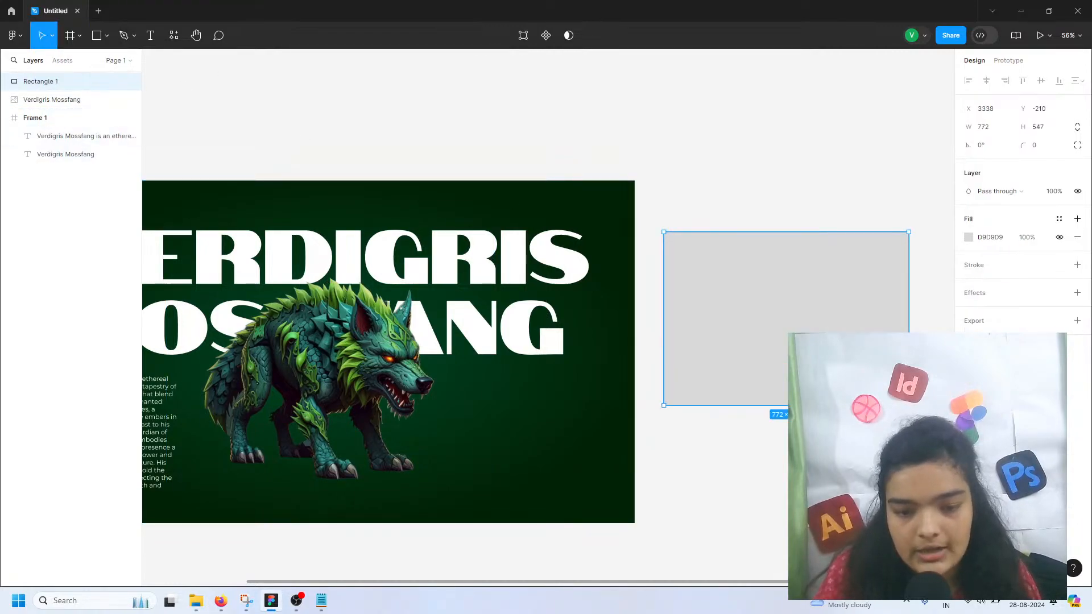
- Change the new rectangle's fill to a radial gradient
{"action": "left_click", "coordinate": [968, 237]}
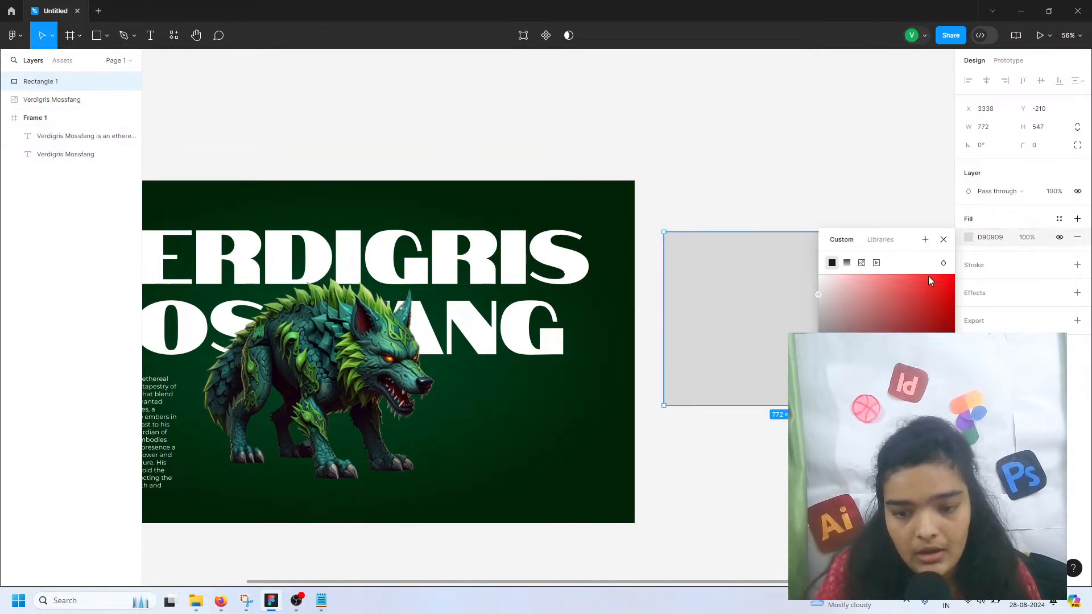
{"action": "left_click", "coordinate": [850, 264]}
{"action": "left_click", "coordinate": [853, 289]}
{"action": "left_click", "coordinate": [851, 301]}
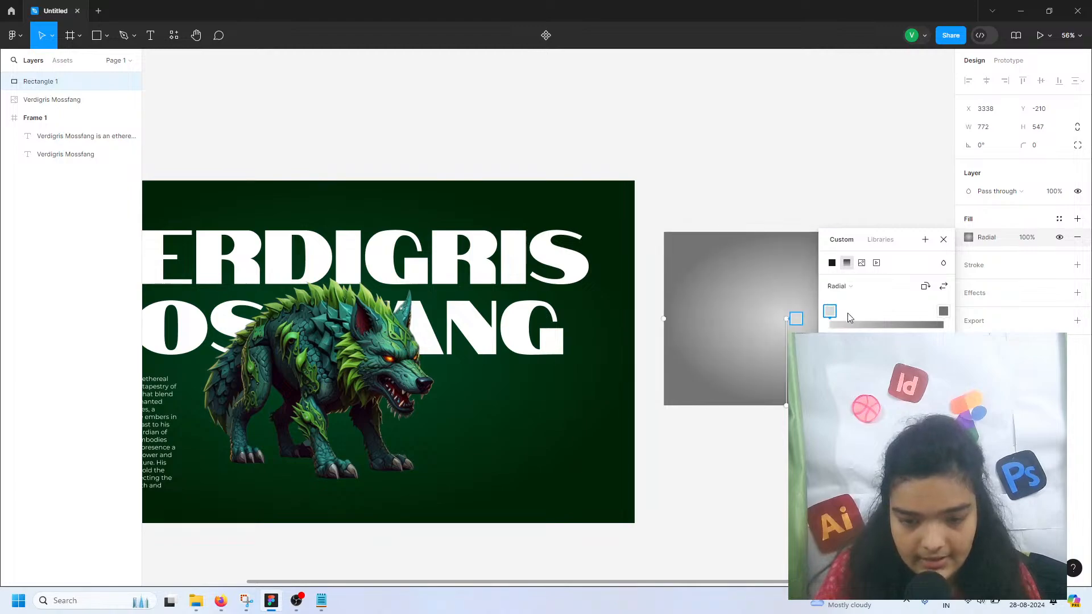
- Set the radial gradient's center color to green 00AB30
{"action": "left_click", "coordinate": [834, 364]}
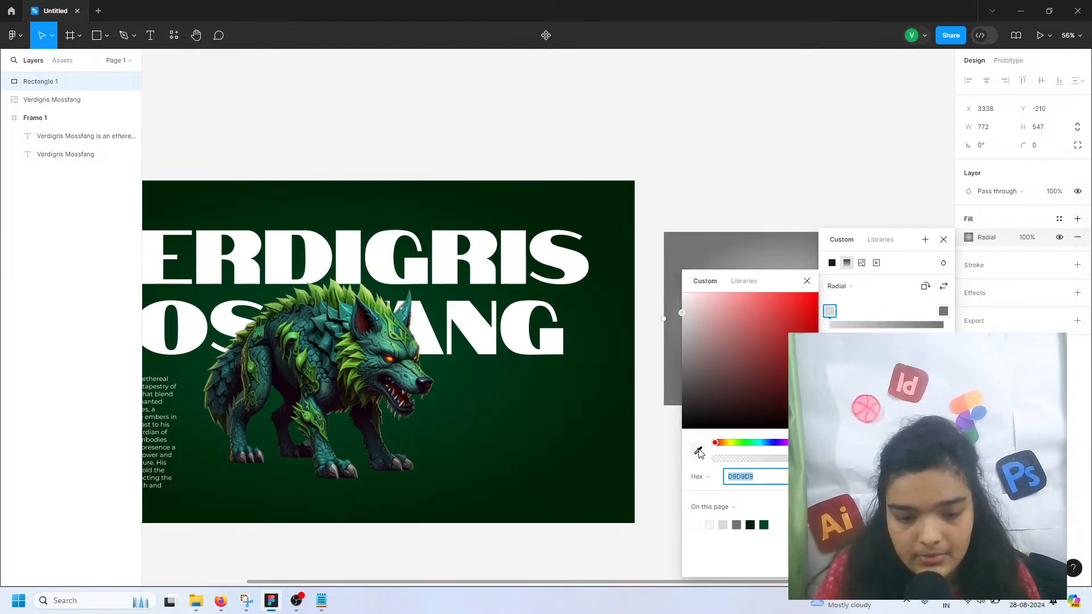
{"action": "left_click_drag", "start_coordinate": [737, 443], "coordinate": [749, 445]}
{"action": "left_click_drag", "start_coordinate": [761, 368], "coordinate": [833, 302]}
{"action": "scroll", "coordinate": [639, 336], "scroll_direction": "right", "scroll_amount": 6}
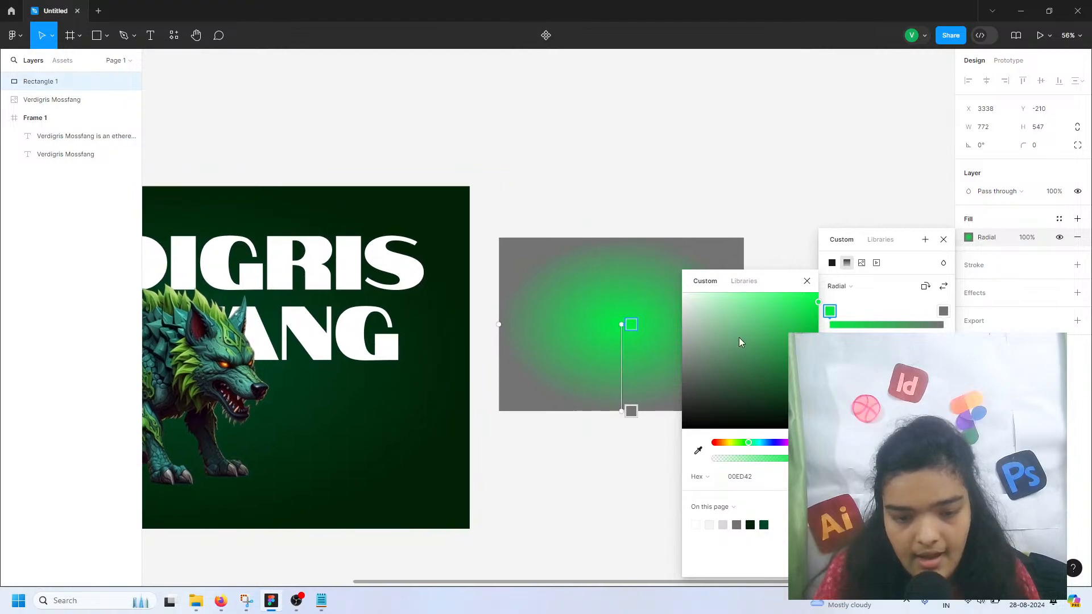
{"action": "left_click", "coordinate": [777, 332]}
{"action": "left_click_drag", "start_coordinate": [777, 332], "coordinate": [819, 337]}
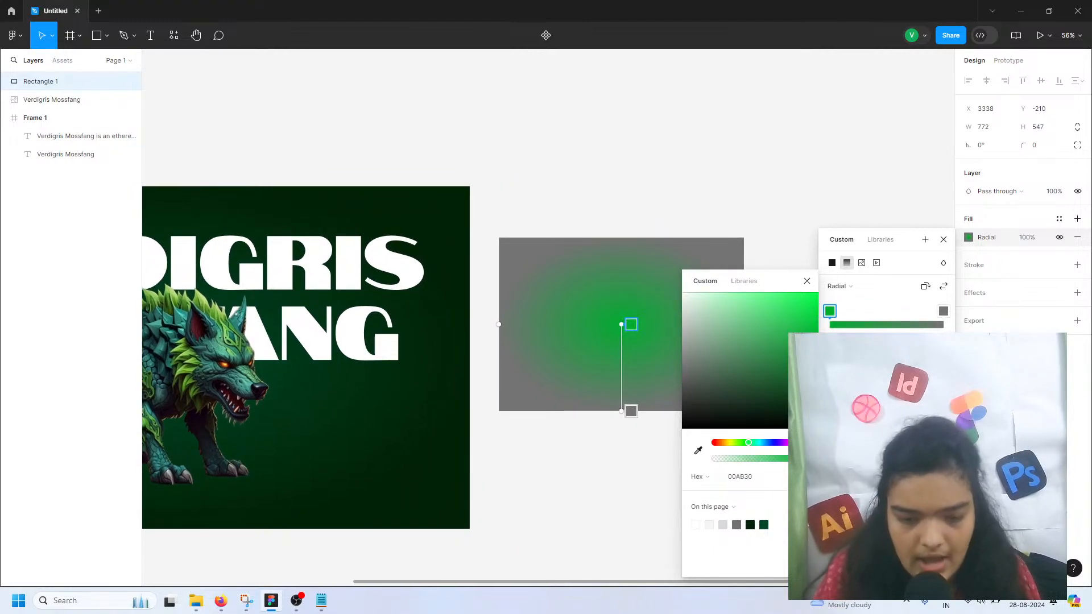
- Set the radial gradient's outer color to a near-black green, 001205
{"action": "left_click", "coordinate": [943, 311]}
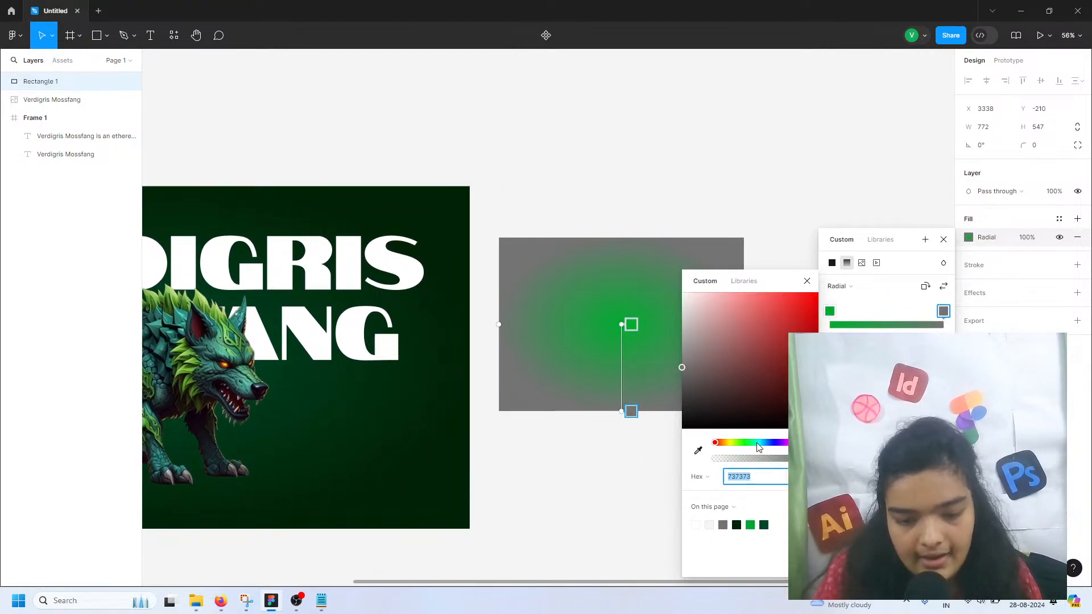
{"action": "left_click", "coordinate": [758, 448]}
{"action": "left_click", "coordinate": [750, 524]}
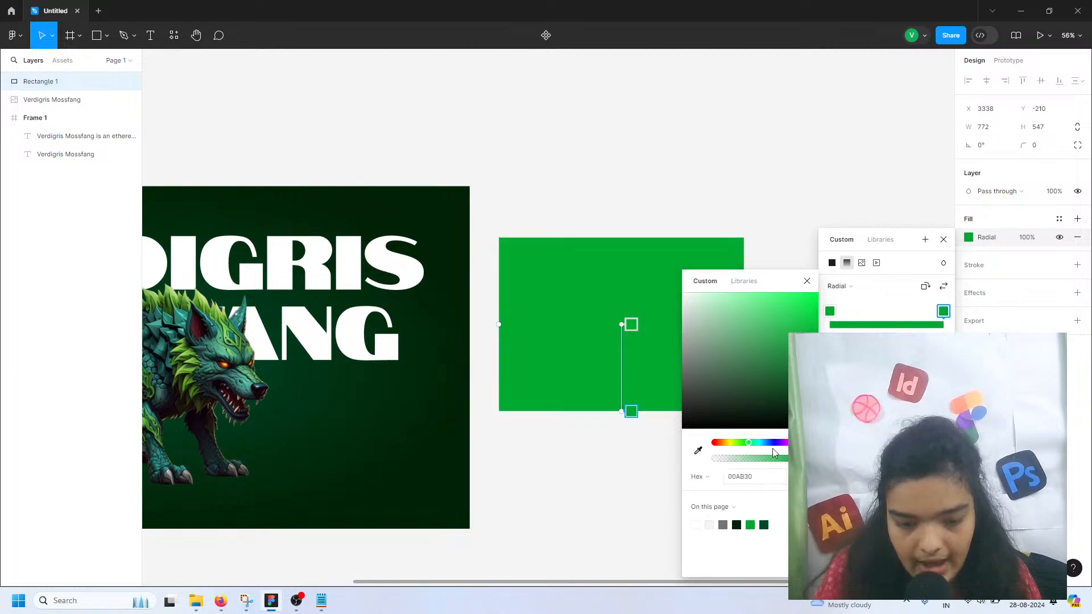
{"action": "left_click_drag", "start_coordinate": [818, 338], "coordinate": [818, 420]}
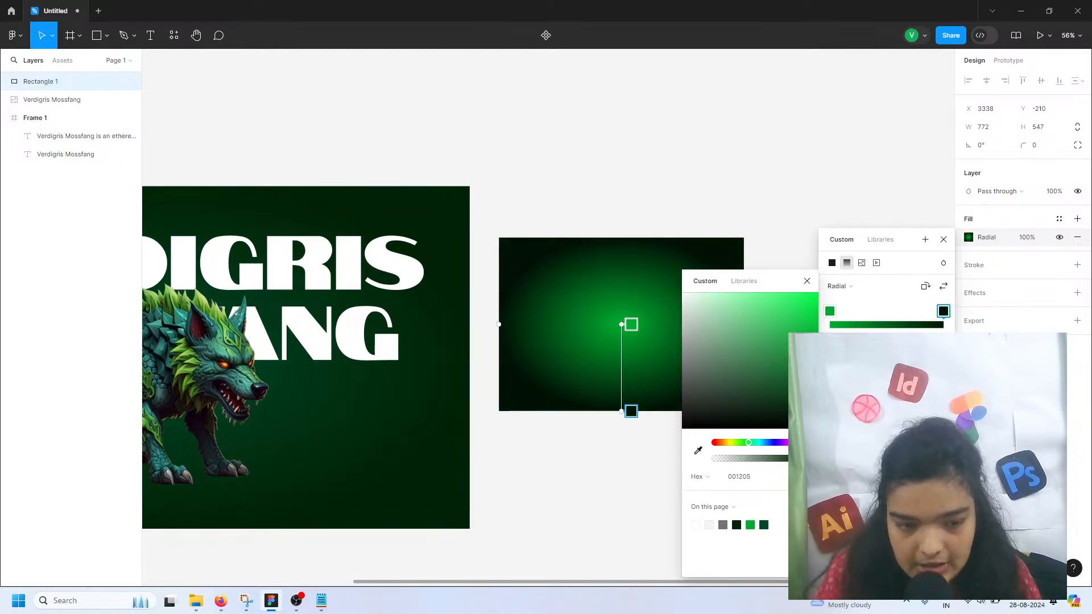
- Set the center color of the rectangle's radial gradient to the darker green 005317
{"action": "scroll", "coordinate": [631, 349], "scroll_direction": "left", "scroll_amount": 2}
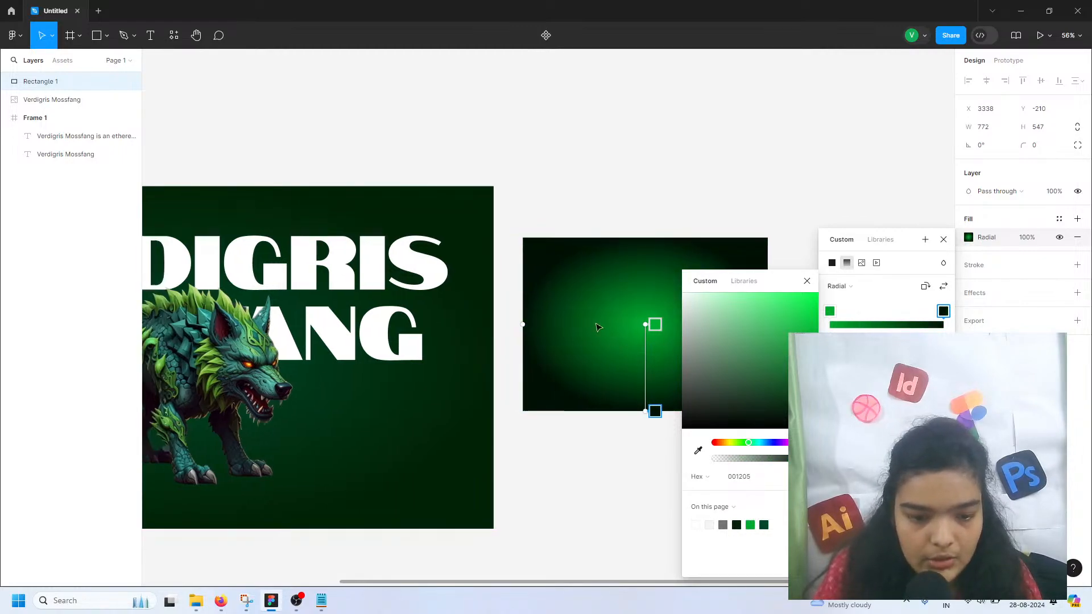
{"action": "left_click", "coordinate": [652, 374]}
{"action": "left_click_drag", "start_coordinate": [655, 373], "coordinate": [656, 325]}
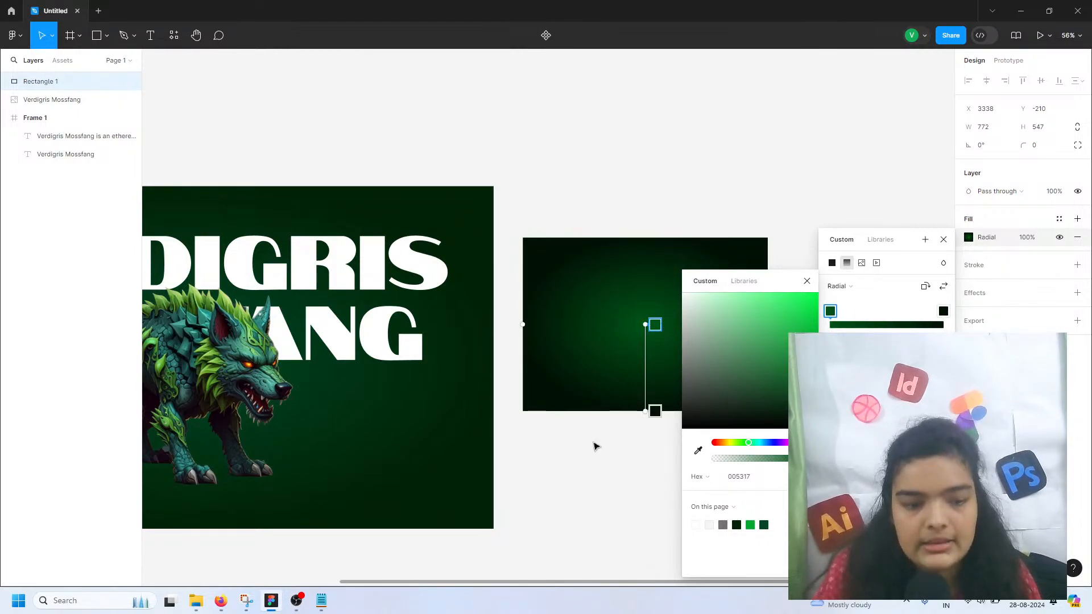
- Delete the gradient rectangle beside the wolf frame
{"action": "key", "text": "Escape"}
{"action": "scroll", "coordinate": [595, 443], "scroll_direction": "down", "scroll_amount": 4}
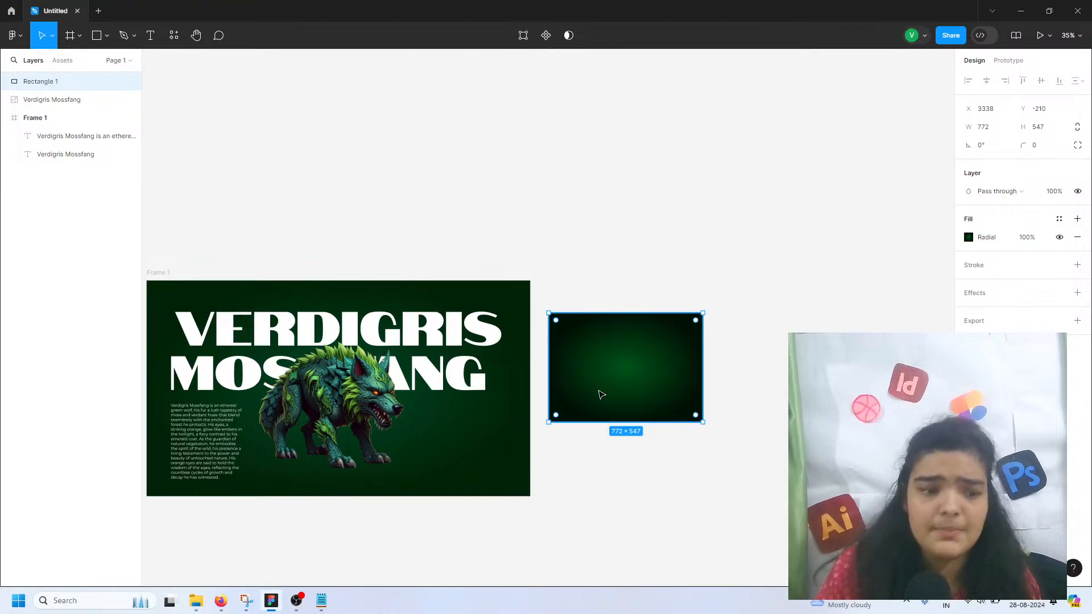
{"action": "key", "text": "Delete"}
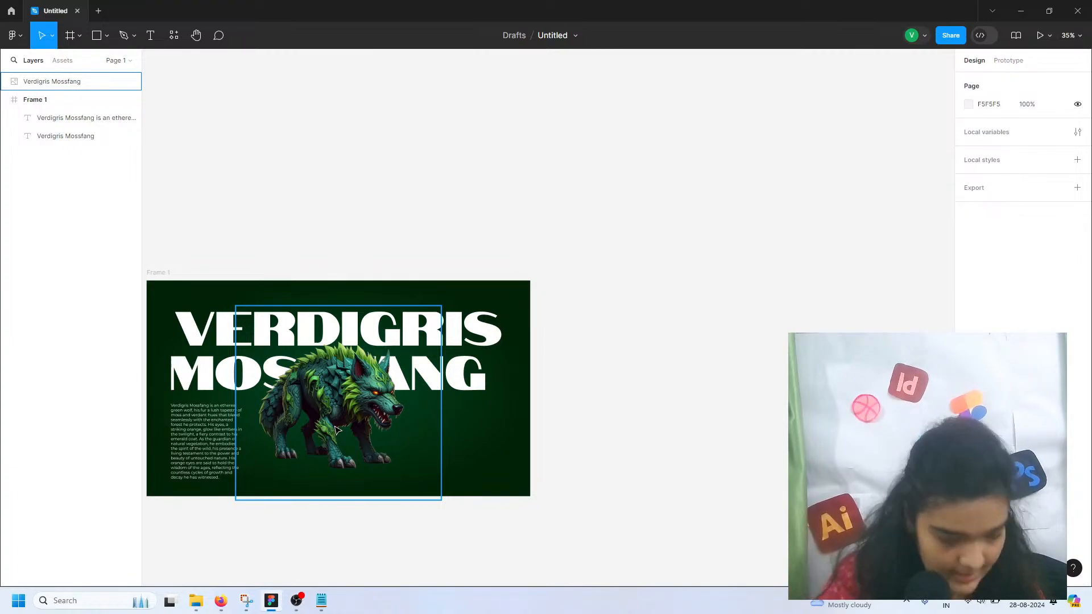
- Set the font size of the Montserrat description paragraph to 18
{"action": "scroll", "coordinate": [330, 431], "scroll_direction": "left", "scroll_amount": 3}
{"action": "scroll", "coordinate": [358, 444], "scroll_direction": "up", "scroll_amount": 2}
{"action": "scroll", "coordinate": [358, 392], "scroll_direction": "down", "scroll_amount": 2}
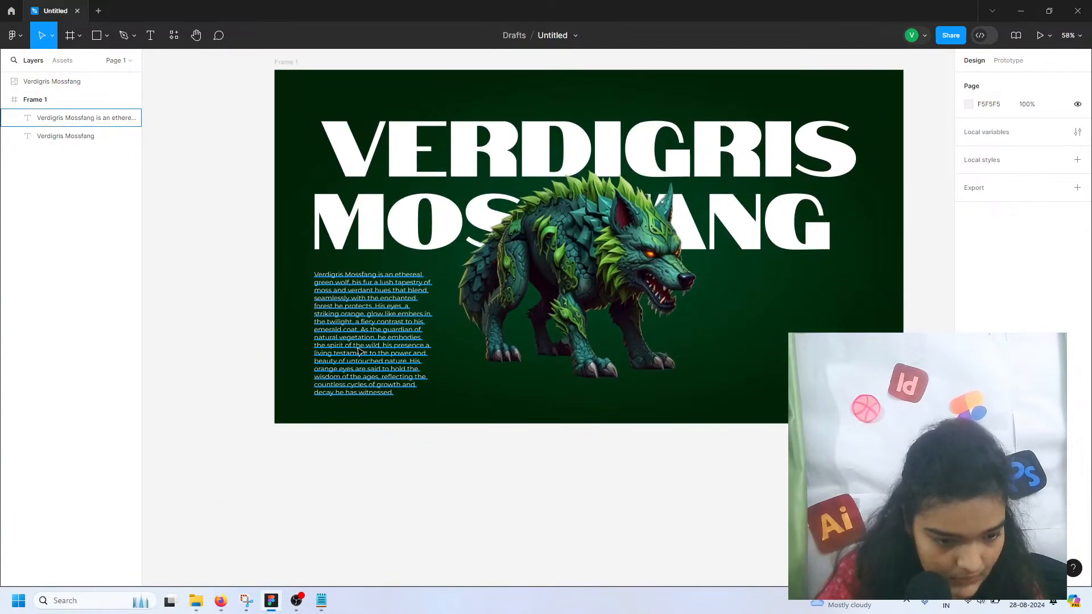
{"action": "scroll", "coordinate": [358, 344], "scroll_direction": "up", "scroll_amount": 3}
{"action": "left_click", "coordinate": [360, 345]}
{"action": "left_click", "coordinate": [1034, 329]}
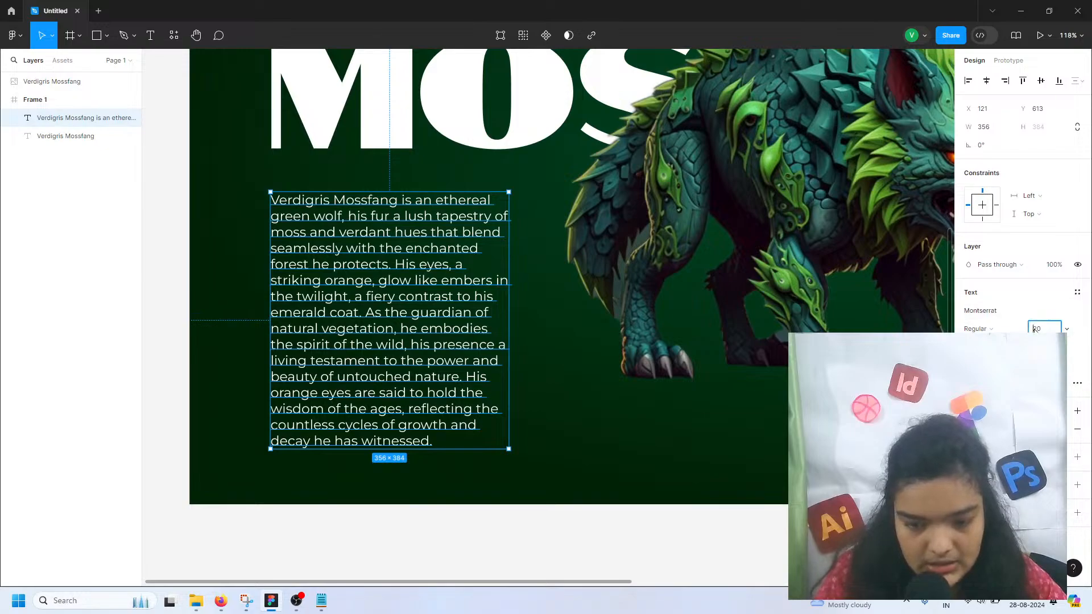
{"action": "key", "text": "Return"}
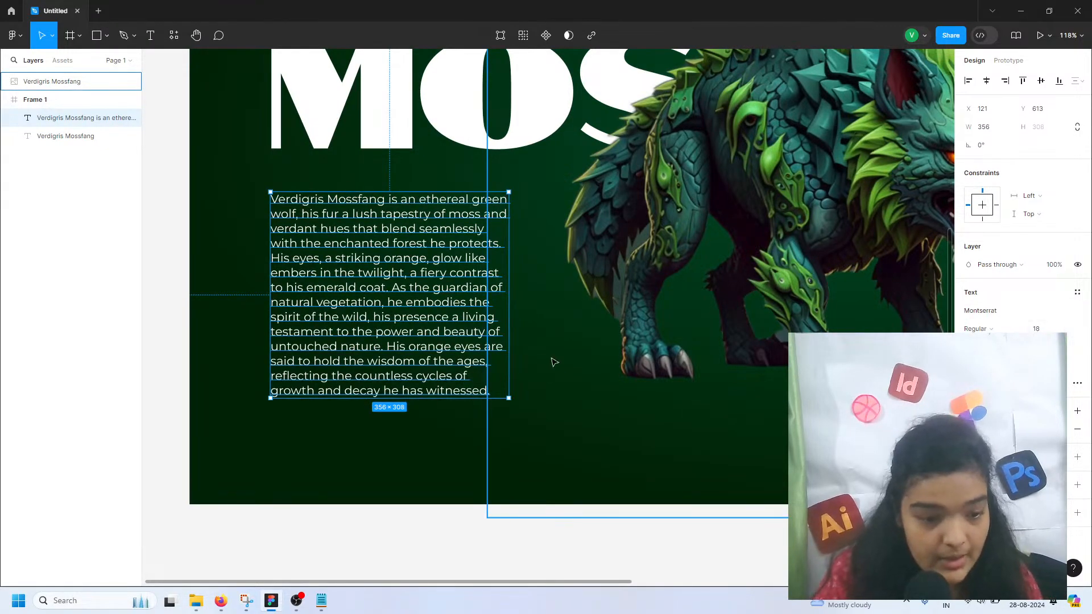
- Reposition the description paragraph slightly so its left edge lines up with the word MOSSFANG above it
{"action": "scroll", "coordinate": [551, 360], "scroll_direction": "down", "scroll_amount": 5}
{"action": "scroll", "coordinate": [462, 450], "scroll_direction": "right", "scroll_amount": 1}
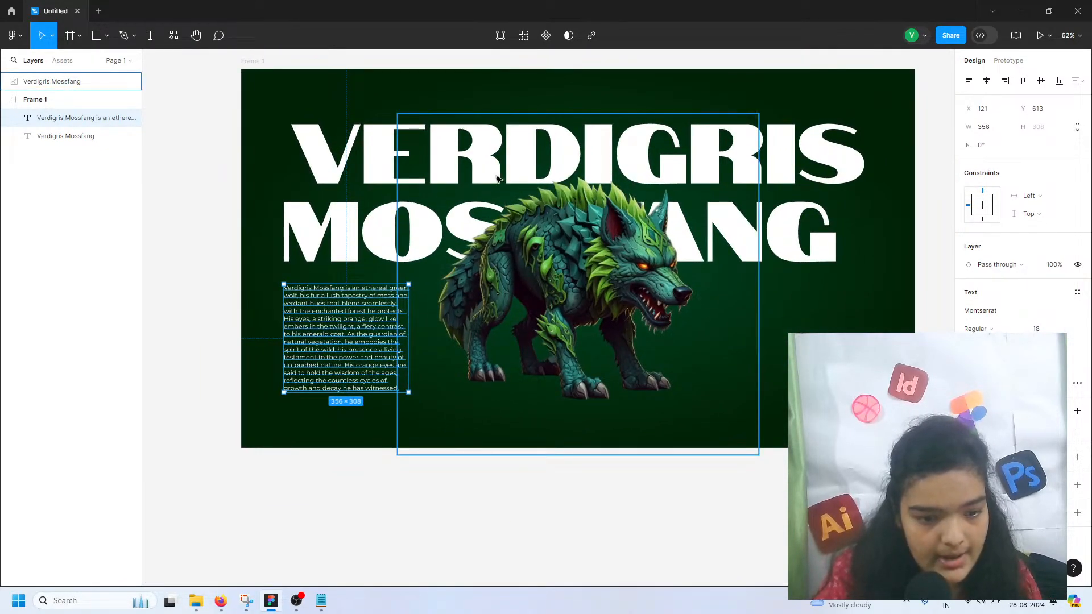
{"action": "left_click", "coordinate": [399, 217]}
{"action": "left_click", "coordinate": [321, 477]}
{"action": "left_click", "coordinate": [346, 343]}
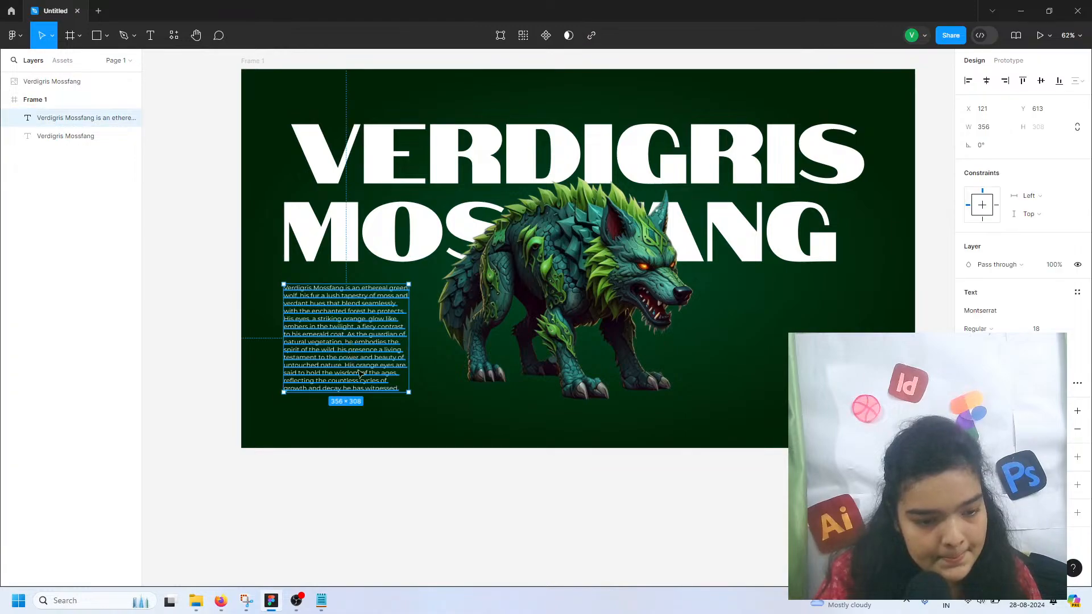
{"action": "left_click", "coordinate": [420, 473]}
{"action": "scroll", "coordinate": [441, 481], "scroll_direction": "right", "scroll_amount": 1}
{"action": "left_click", "coordinate": [290, 309]}
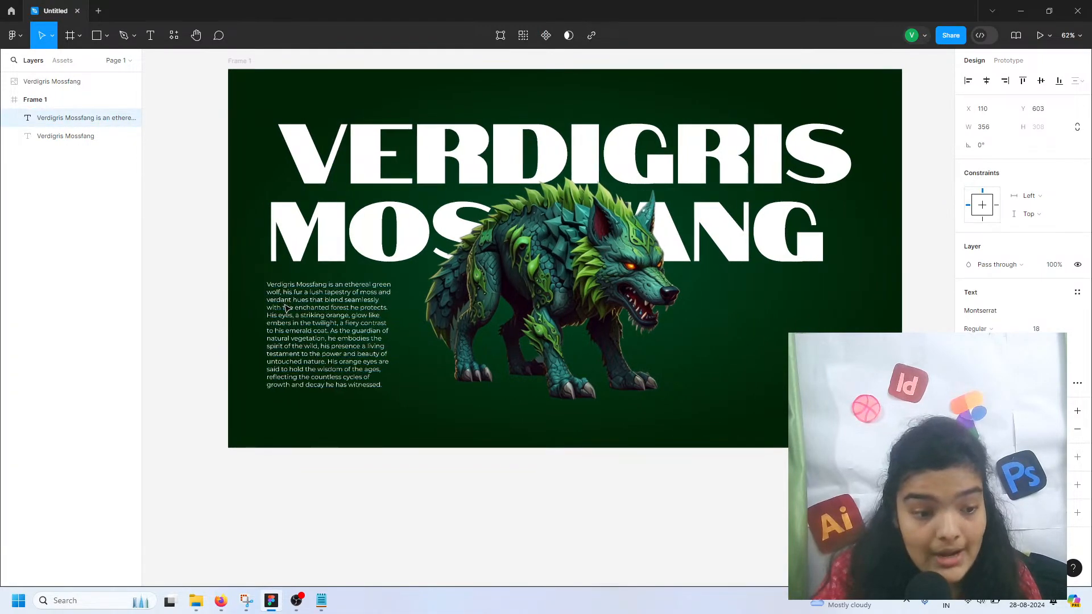
- Try to narrow the title's text box from its left edge, undoing the change
{"action": "left_click", "coordinate": [341, 244]}
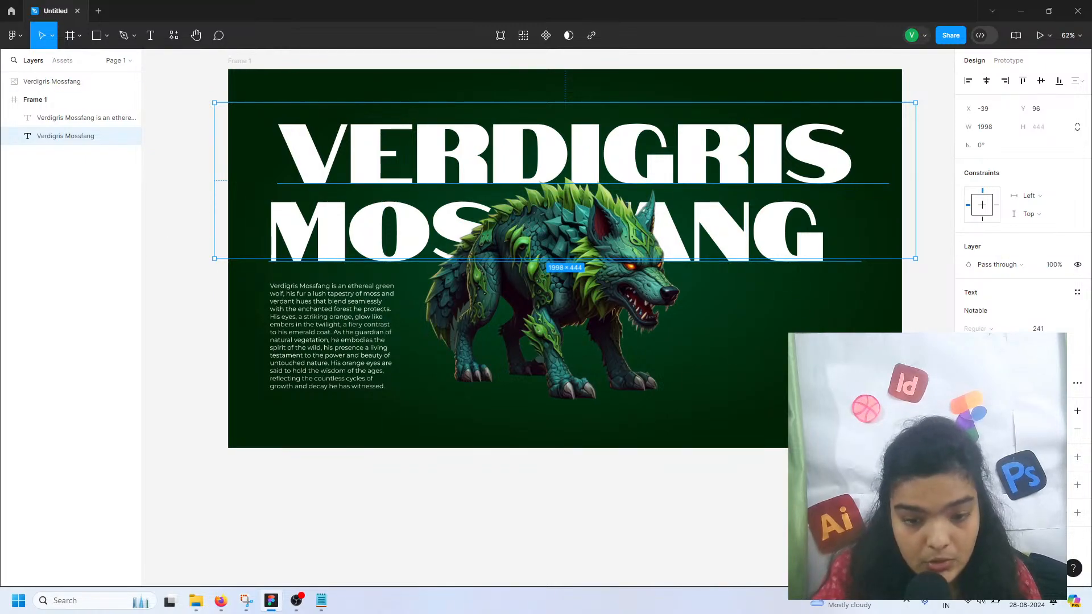
{"action": "left_click_drag", "start_coordinate": [214, 179], "coordinate": [240, 179]}
{"action": "key", "text": "ctrl+z"}
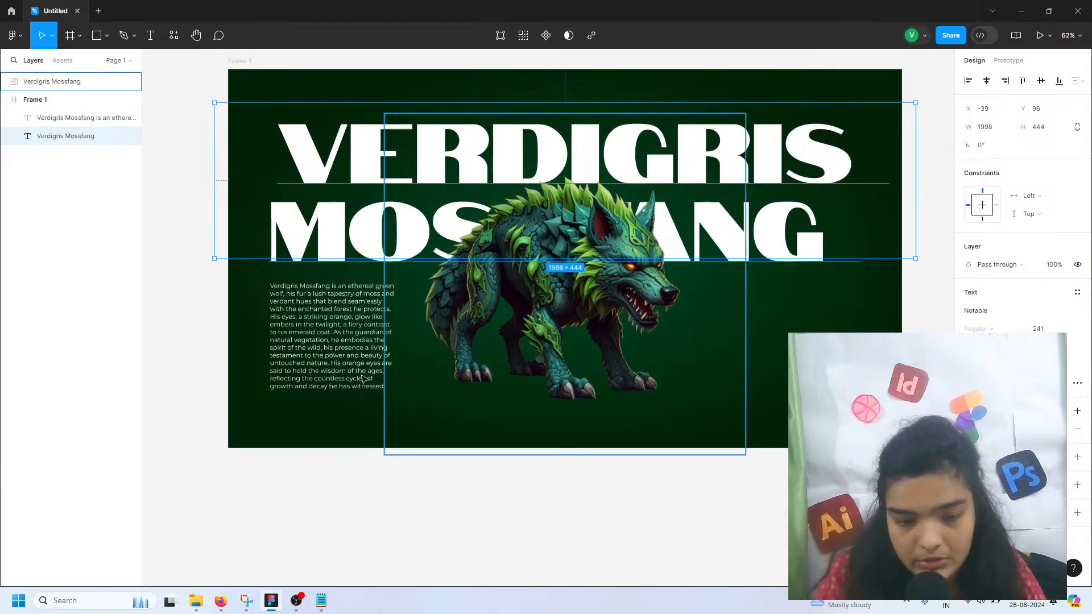
- Move the description paragraph to about X 119, Y 620, leaving more space below the title
{"action": "left_click", "coordinate": [307, 356]}
{"action": "mouse_move", "coordinate": [299, 340]}
{"action": "left_mouse_down"}
{"action": "mouse_move", "coordinate": [297, 326]}
{"action": "mouse_move", "coordinate": [281, 336]}
{"action": "mouse_move", "coordinate": [331, 342]}
{"action": "mouse_move", "coordinate": [314, 360]}
{"action": "mouse_move", "coordinate": [293, 339]}
{"action": "mouse_move", "coordinate": [303, 339]}
{"action": "left_mouse_up"}
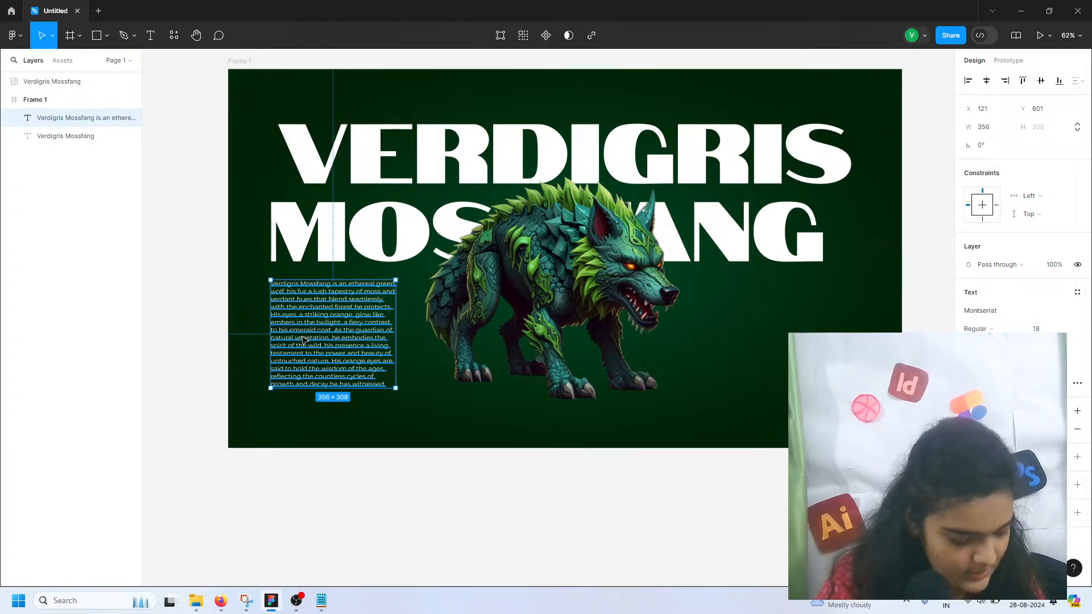
{"action": "scroll", "coordinate": [304, 336], "scroll_direction": "down", "scroll_amount": 1}
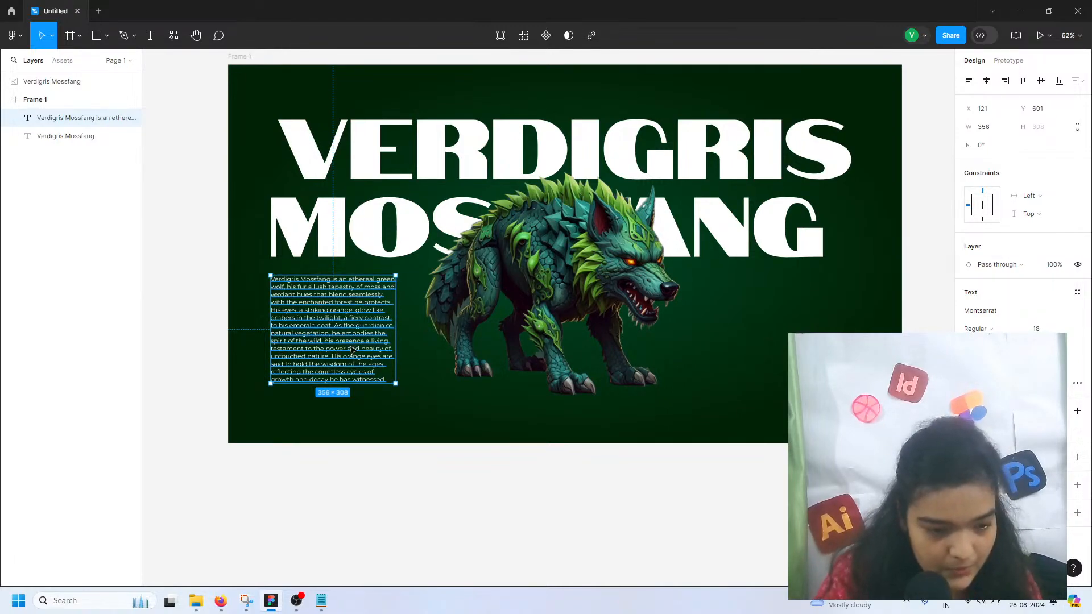
{"action": "left_click_drag", "start_coordinate": [335, 332], "coordinate": [333, 332]}
- Move the VERDIGRIS MOSSFANG title down slightly to Y 104, keeping its horizontal position
{"action": "left_click", "coordinate": [365, 211]}
{"action": "left_click_drag", "start_coordinate": [338, 210], "coordinate": [339, 215]}
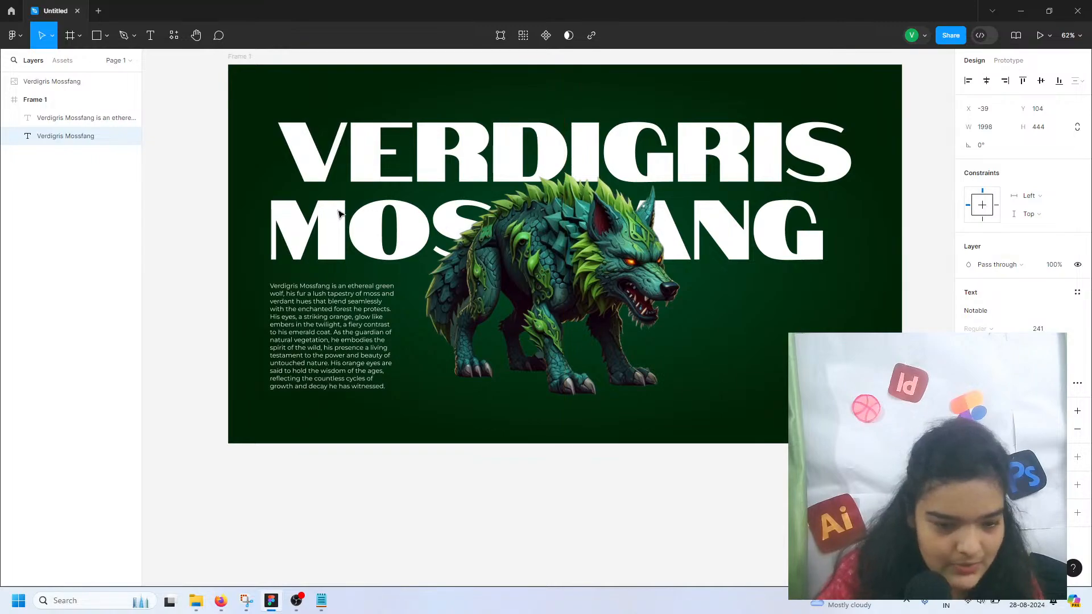
{"action": "left_click", "coordinate": [475, 422]}
{"action": "left_click", "coordinate": [490, 476]}
{"action": "scroll", "coordinate": [368, 407], "scroll_direction": "right", "scroll_amount": 1}
- Set the description's font size to 20 and move the paragraph up to X 121, Y 576
{"action": "left_click", "coordinate": [326, 345]}
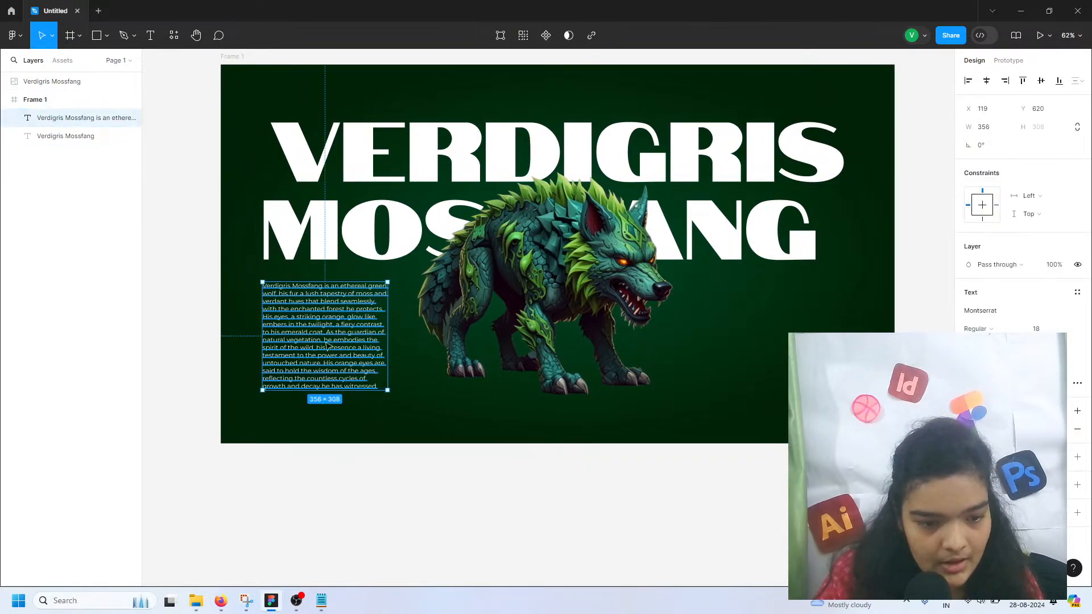
{"action": "left_click", "coordinate": [1037, 328]}
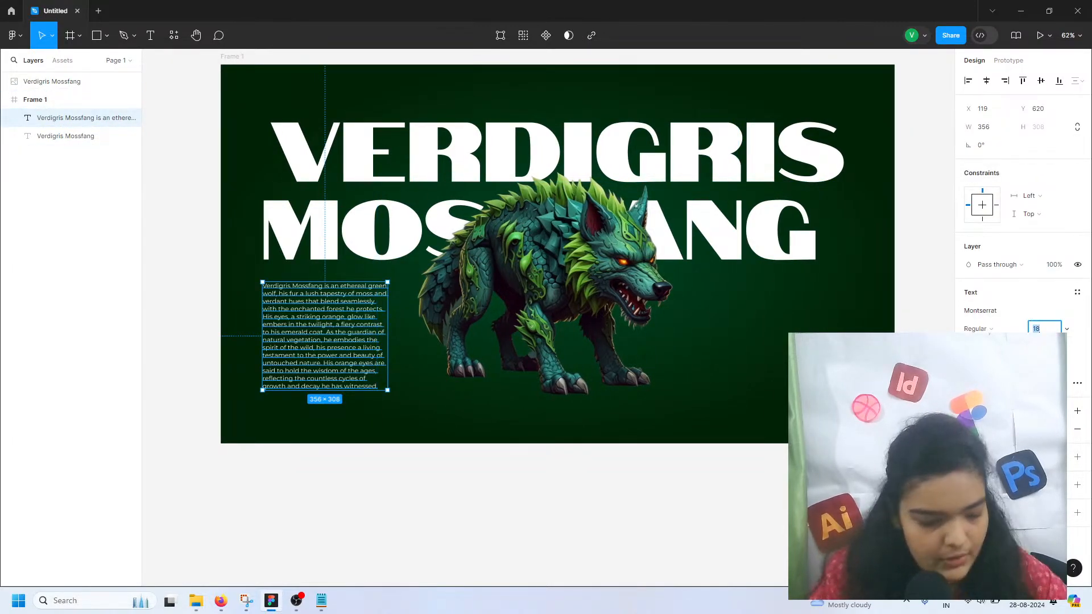
{"action": "key", "text": "Return"}
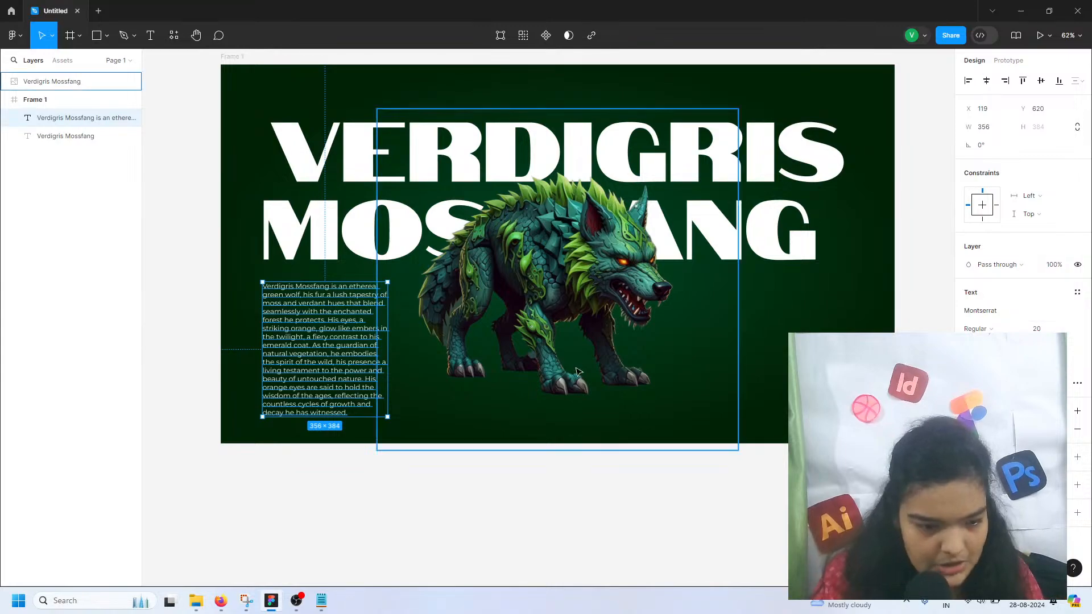
{"action": "left_click_drag", "start_coordinate": [328, 345], "coordinate": [328, 330]}
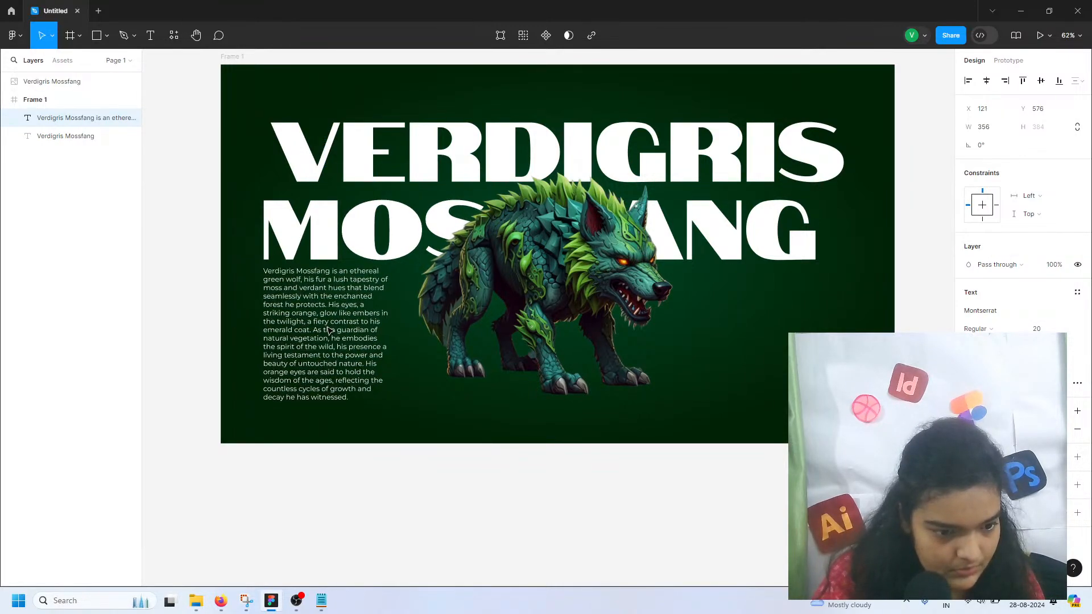
- Nudge the VERDIGRIS MOSSFANG title up to Y 93 to open a gap above the description
{"action": "left_click_drag", "start_coordinate": [345, 219], "coordinate": [344, 218]}
{"action": "key", "text": "Up"}
{"action": "key", "text": "Up"}
{"action": "key", "text": "Up"}
{"action": "key", "text": "Up"}
{"action": "key", "text": "Up"}
{"action": "key", "text": "Up"}
{"action": "key", "text": "Up"}
{"action": "key", "text": "Up"}
{"action": "key", "text": "Up"}
{"action": "key", "text": "Up"}
{"action": "key", "text": "Up"}
{"action": "key", "text": "Up"}
{"action": "key", "text": "Up"}
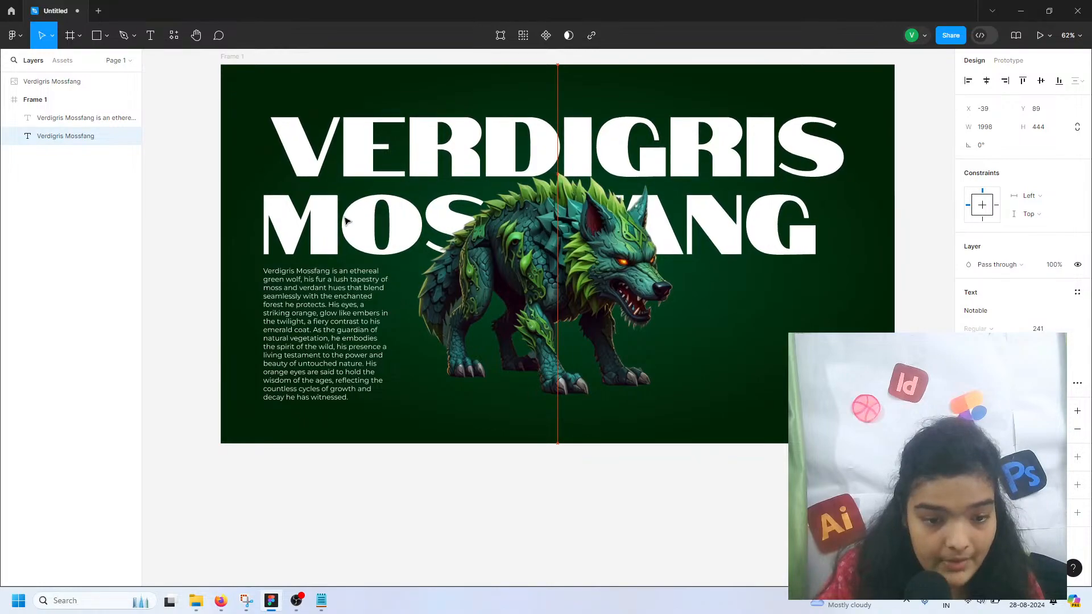
{"action": "key", "text": "Down"}
{"action": "key", "text": "Down"}
{"action": "key", "text": "Down"}
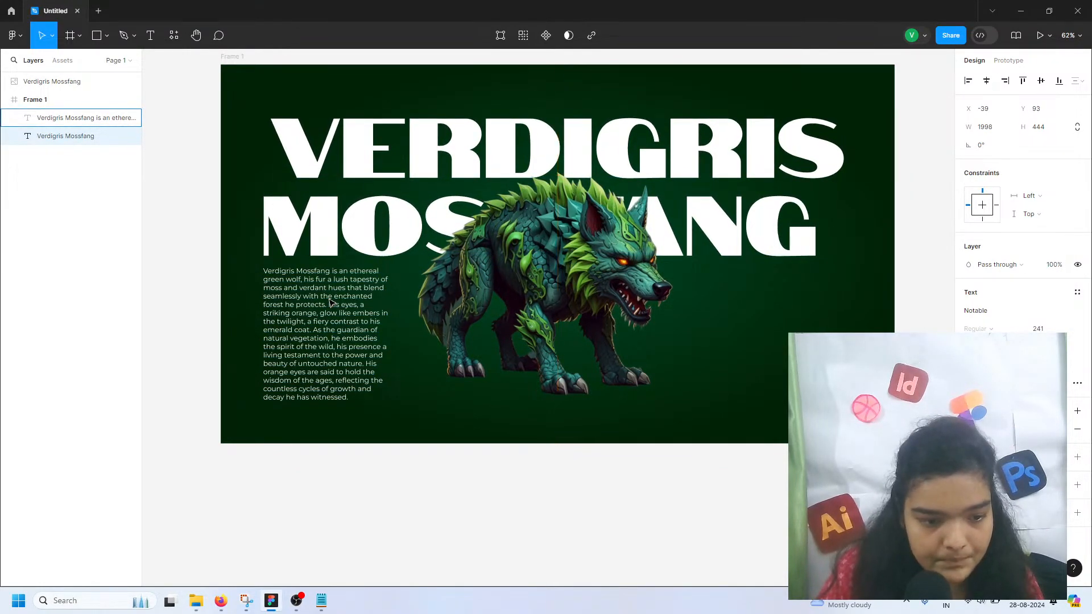
- Set the description paragraph's font size to 19
{"action": "left_click", "coordinate": [330, 302]}
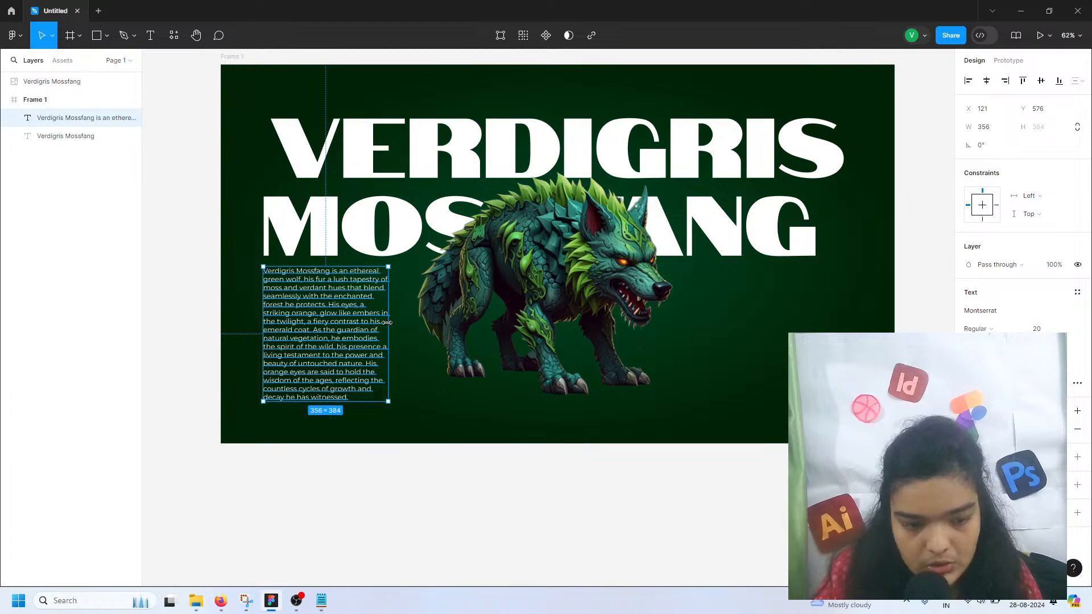
{"action": "left_click", "coordinate": [1044, 329]}
{"action": "type", "text": "19"}
{"action": "key", "text": "Return"}
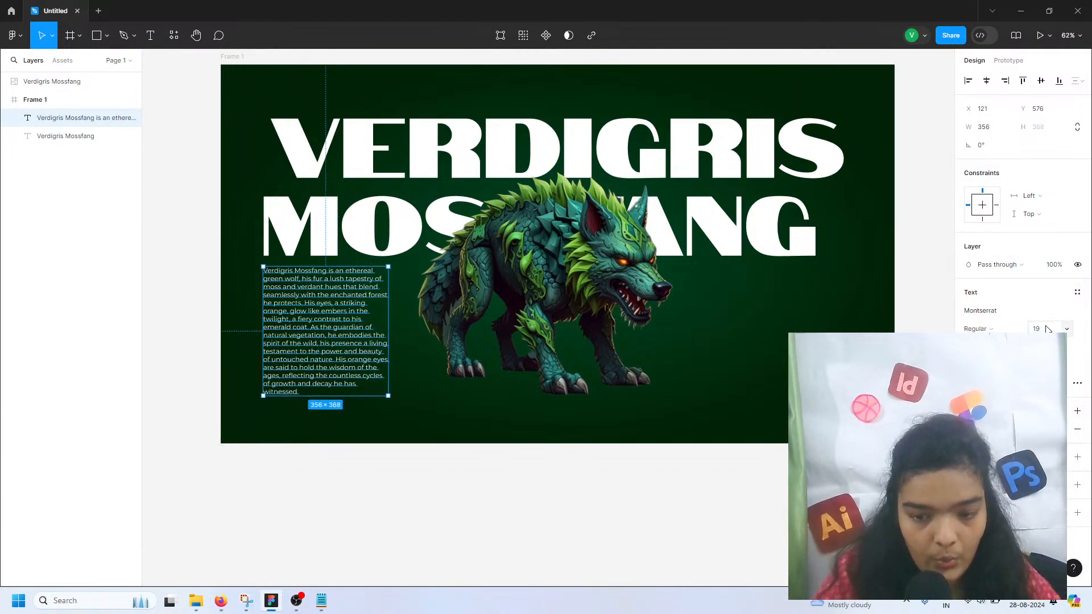
- Move the description down to about X 116, Y 592 and widen its text box slightly to rewrap the lines
{"action": "left_click_drag", "start_coordinate": [319, 350], "coordinate": [317, 355]}
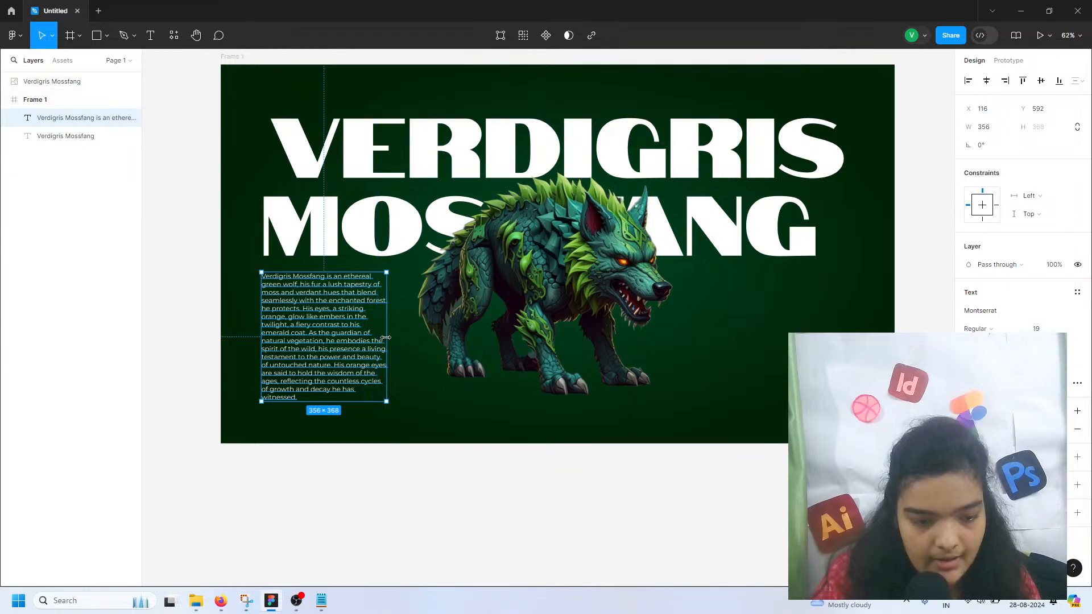
{"action": "left_click_drag", "start_coordinate": [386, 340], "coordinate": [359, 332]}
{"action": "left_click", "coordinate": [382, 503]}
- Import the Ashenfire Astrmane, Cerulean Cybersky, Plumshire Phantom and Verdigris Mossfang images from the CyberWolf folder onto the canvas
{"action": "scroll", "coordinate": [383, 503], "scroll_direction": "down", "scroll_amount": 4, "text": "ctrl"}
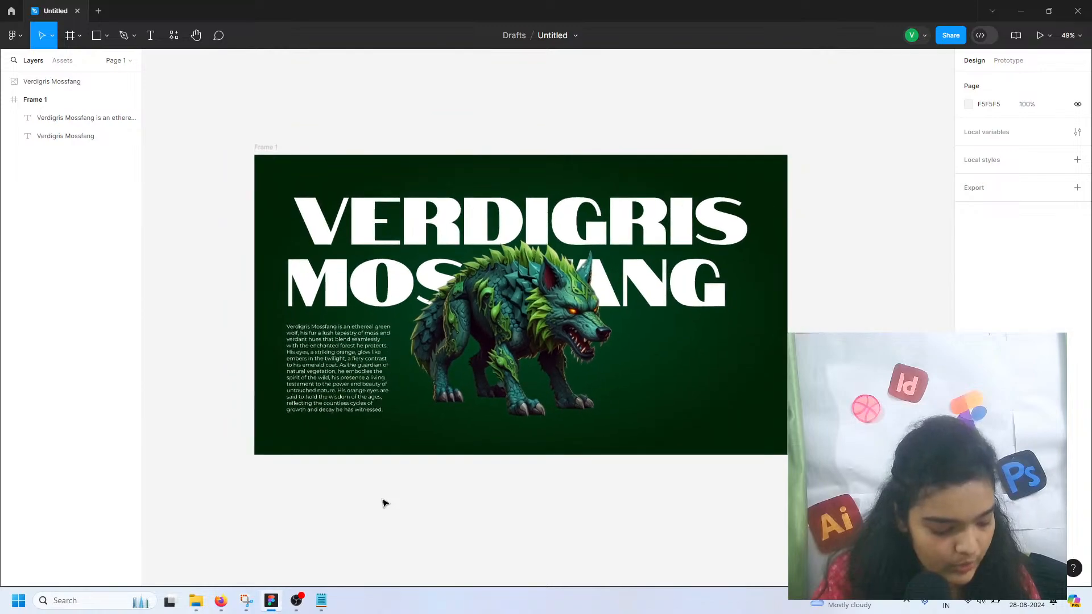
{"action": "scroll", "coordinate": [390, 543], "scroll_direction": "down", "scroll_amount": 2}
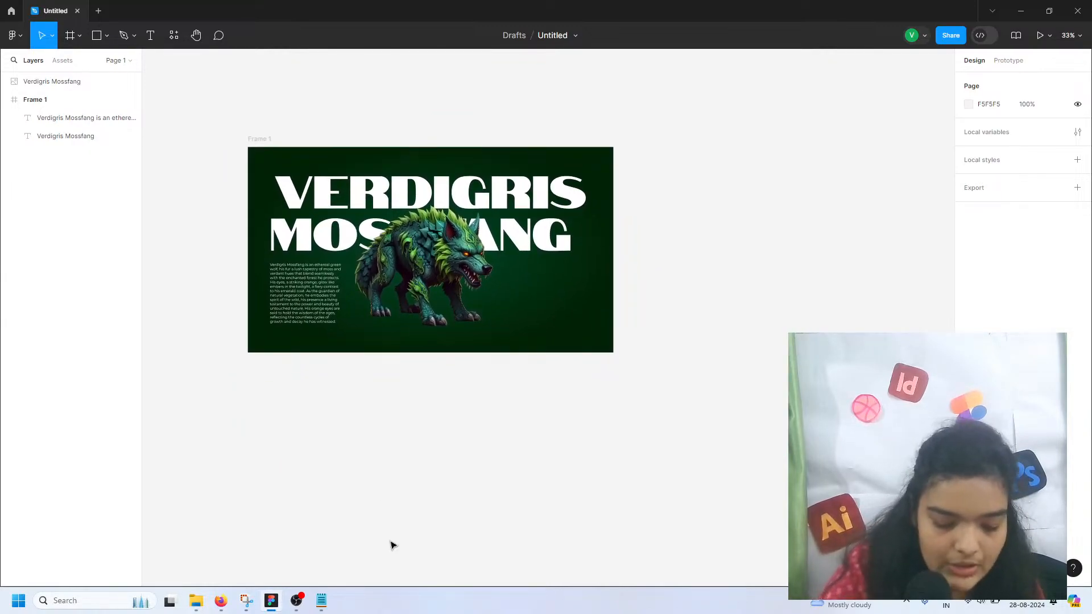
{"action": "key", "text": "ctrl+shift+k"}
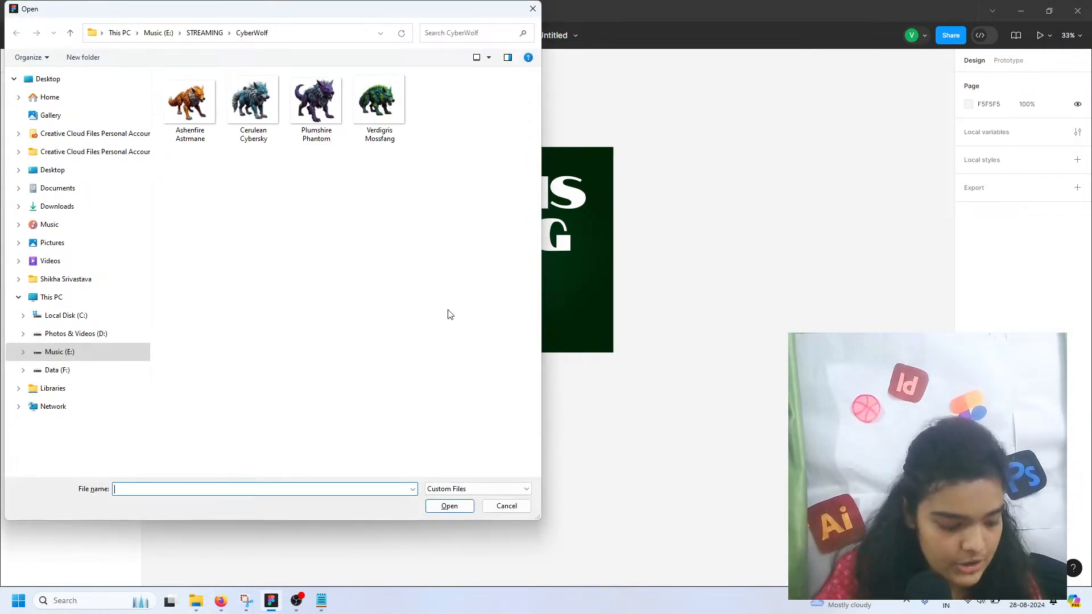
{"action": "left_click_drag", "start_coordinate": [449, 307], "coordinate": [191, 68]}
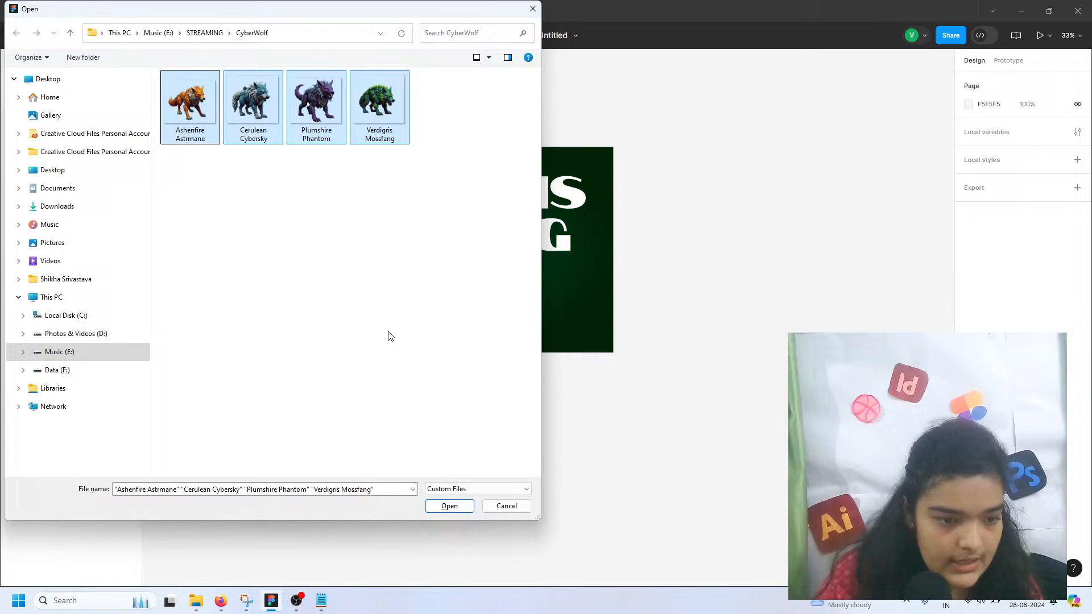
{"action": "left_click", "coordinate": [469, 511]}
{"action": "left_click", "coordinate": [147, 36]}
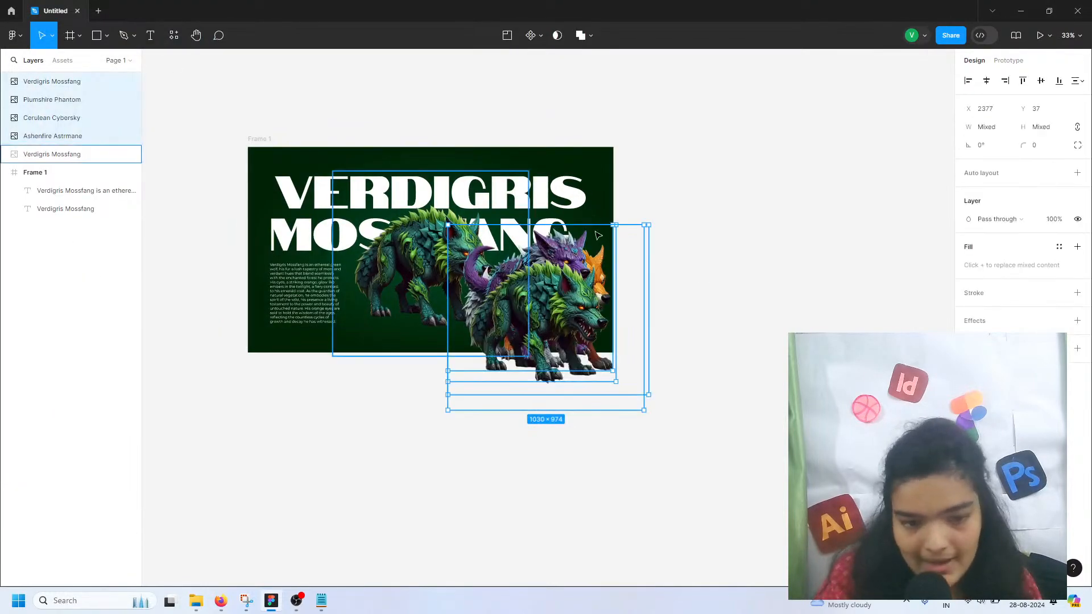
- Move the imported wolf images to the right of the frame and pull the purple and blue wolves out of the stack
{"action": "left_click_drag", "start_coordinate": [471, 351], "coordinate": [725, 309]}
{"action": "left_click_drag", "start_coordinate": [739, 148], "coordinate": [740, 521]}
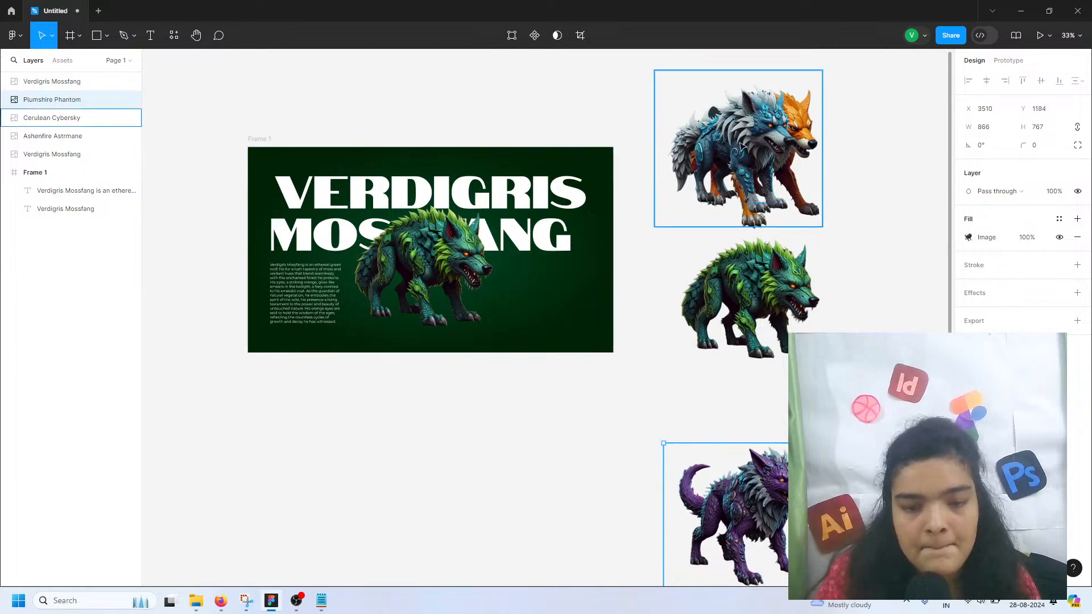
{"action": "left_click_drag", "start_coordinate": [743, 147], "coordinate": [632, 415]}
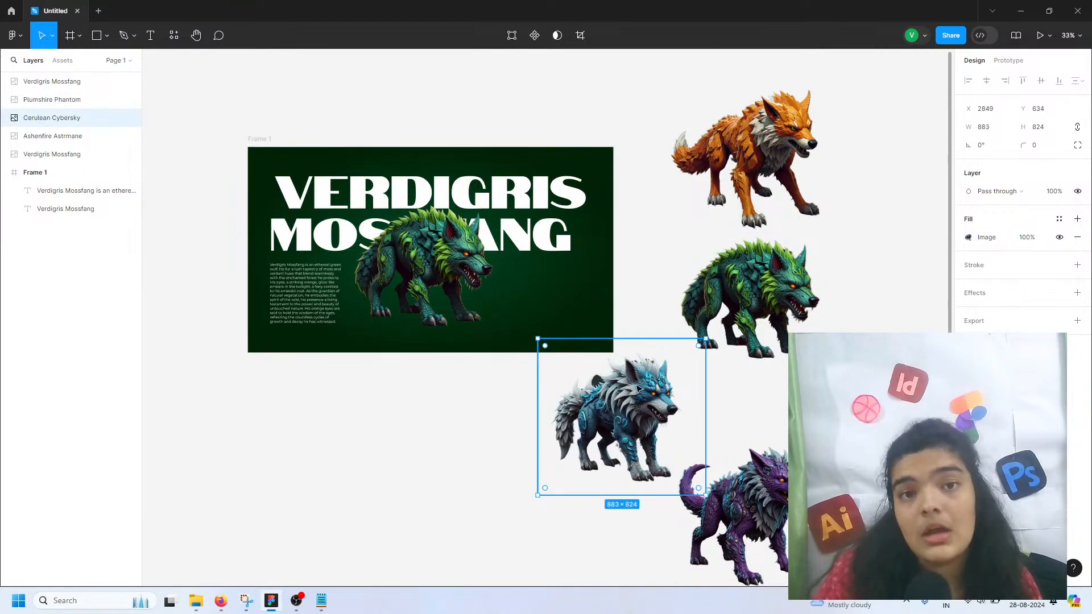
- Place the orange wolf beside the purple one, and set the green and blue wolves side by side above them
{"action": "scroll", "coordinate": [637, 389], "scroll_direction": "right", "scroll_amount": 5}
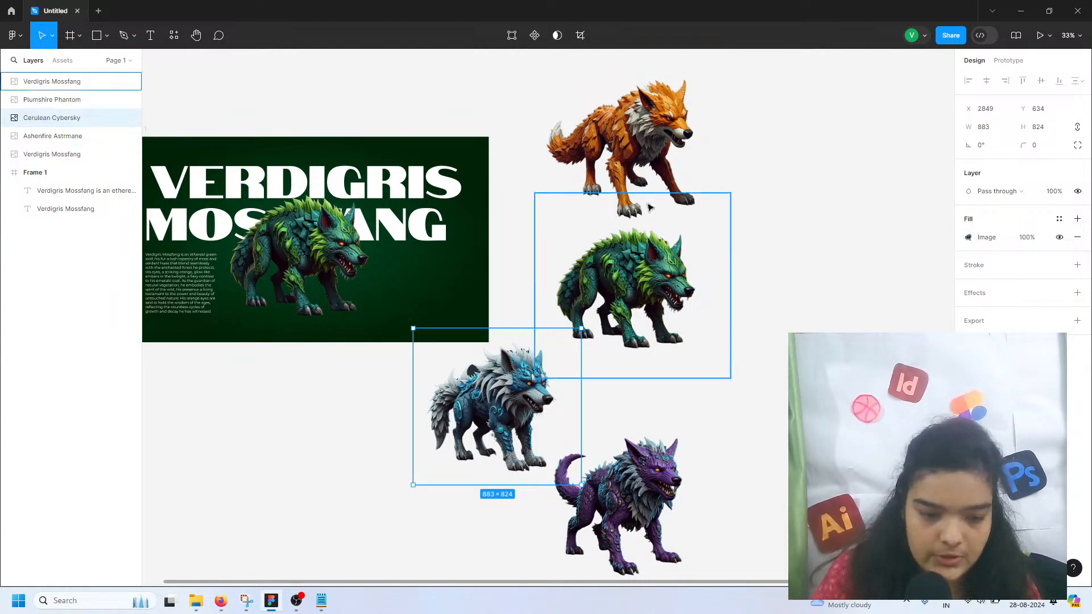
{"action": "left_click_drag", "start_coordinate": [649, 143], "coordinate": [770, 484]}
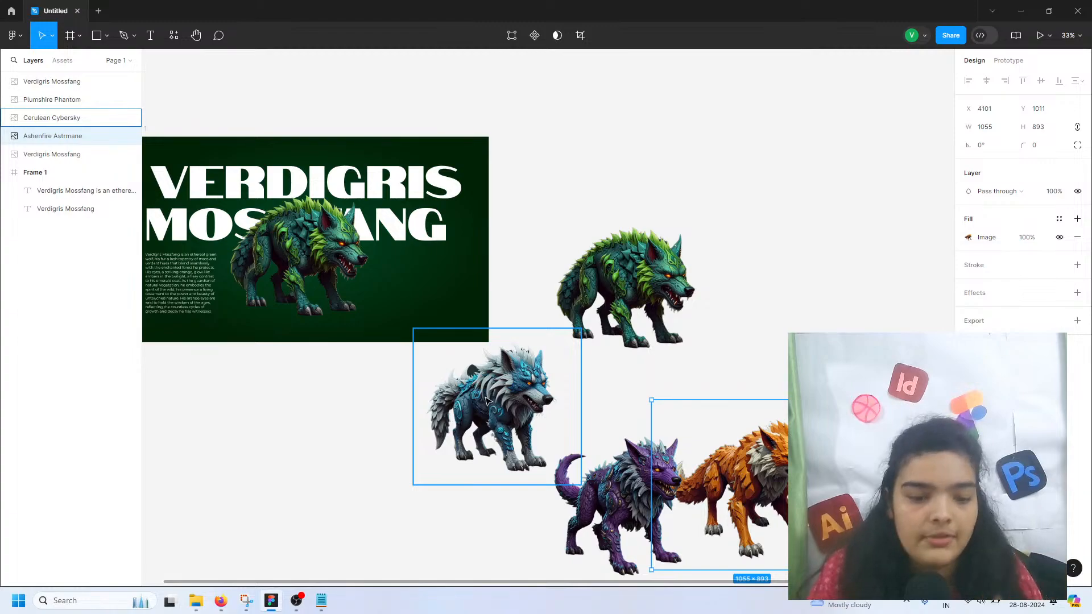
{"action": "left_click_drag", "start_coordinate": [487, 401], "coordinate": [768, 281]}
{"action": "left_click_drag", "start_coordinate": [603, 293], "coordinate": [585, 239]}
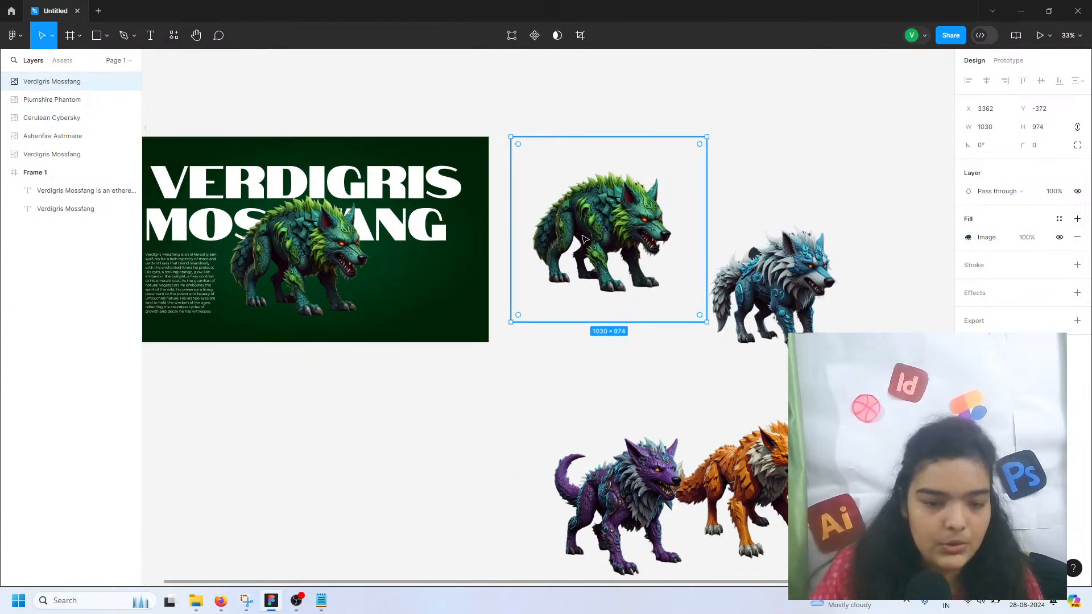
{"action": "left_click_drag", "start_coordinate": [722, 246], "coordinate": [699, 197]}
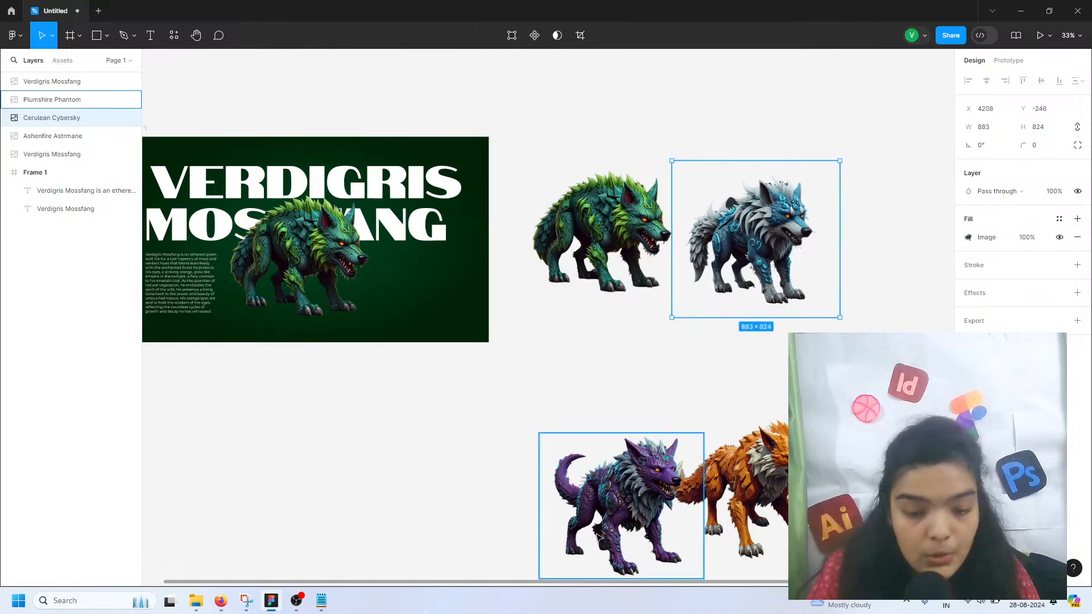
- Line up the purple and orange wolves in one row beside the green and blue wolves
{"action": "left_click_drag", "start_coordinate": [598, 536], "coordinate": [876, 283]}
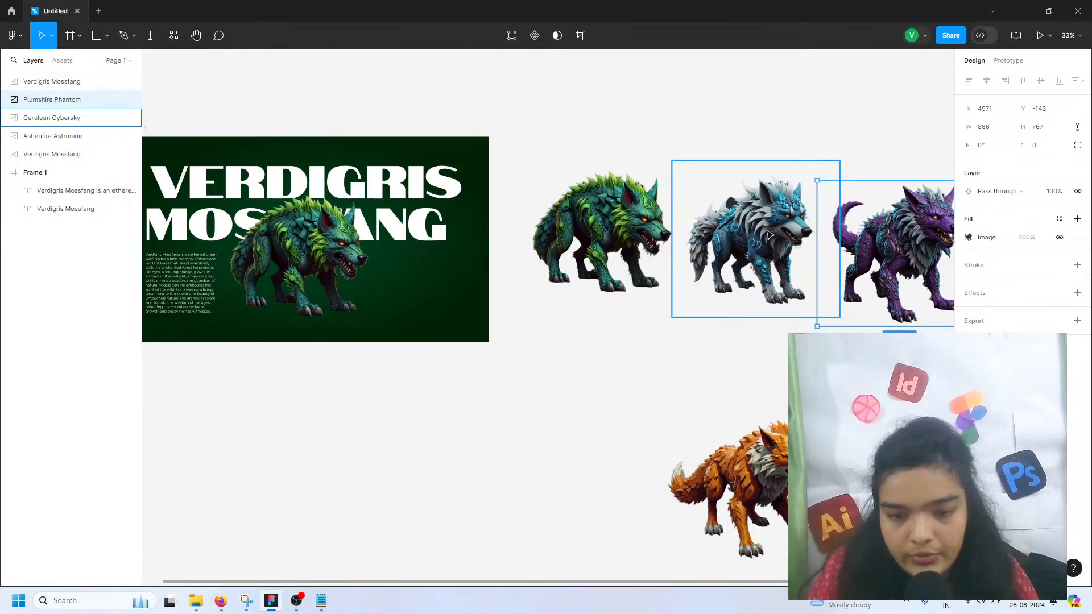
{"action": "scroll", "coordinate": [768, 235], "scroll_direction": "right", "scroll_amount": 4}
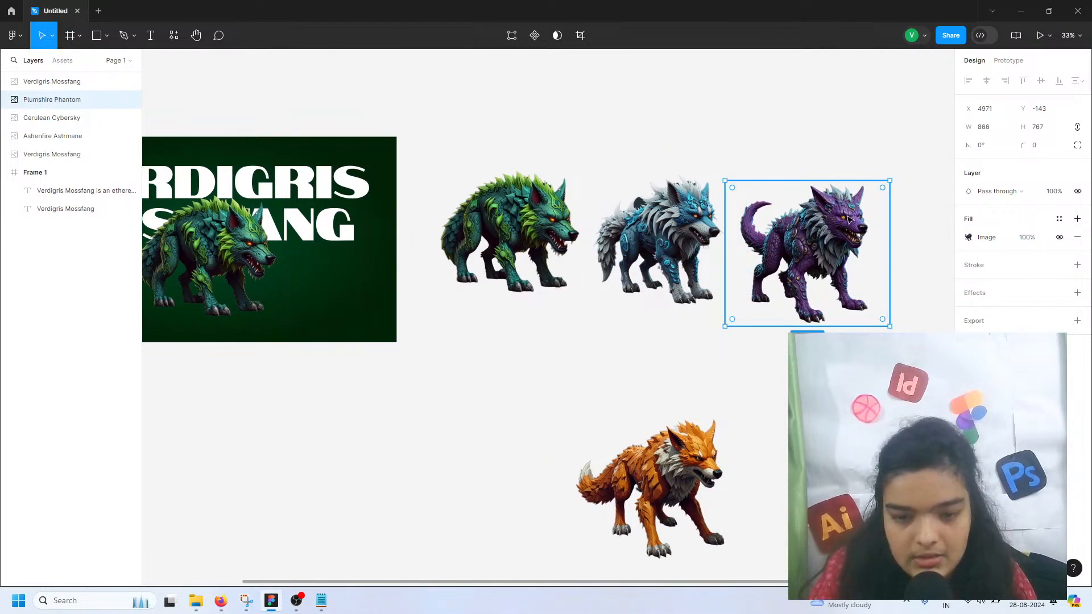
{"action": "left_click_drag", "start_coordinate": [647, 470], "coordinate": [877, 226]}
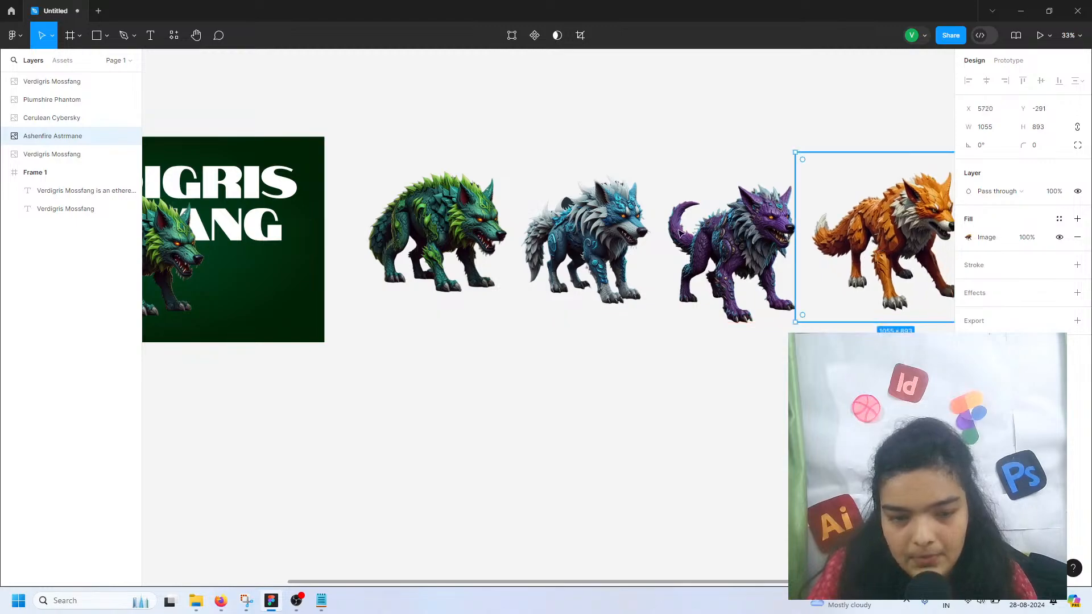
{"action": "scroll", "coordinate": [626, 240], "scroll_direction": "right", "scroll_amount": 2}
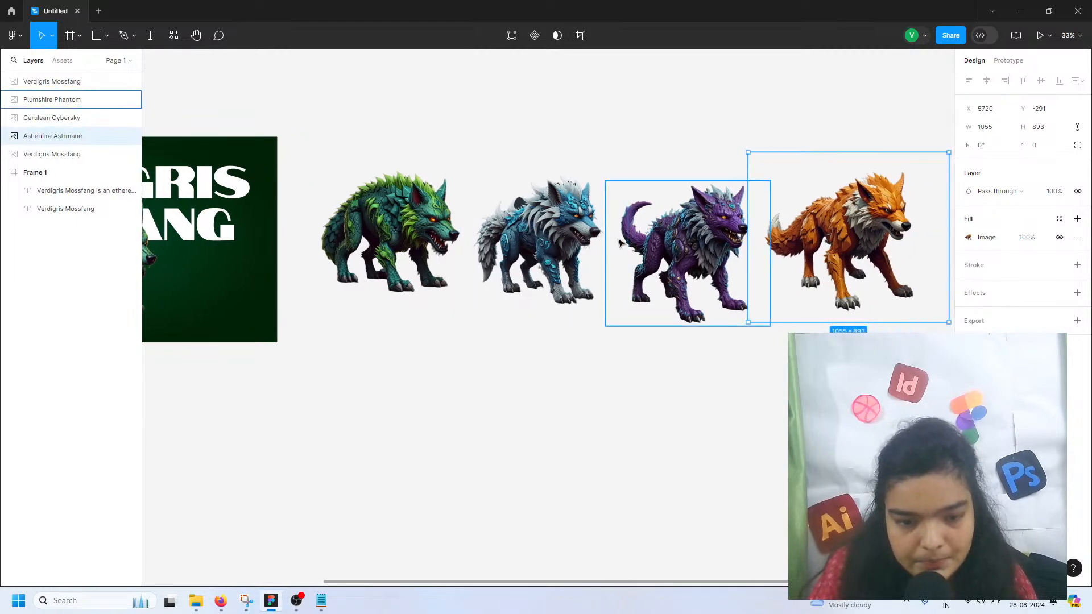
{"action": "left_click", "coordinate": [677, 245]}
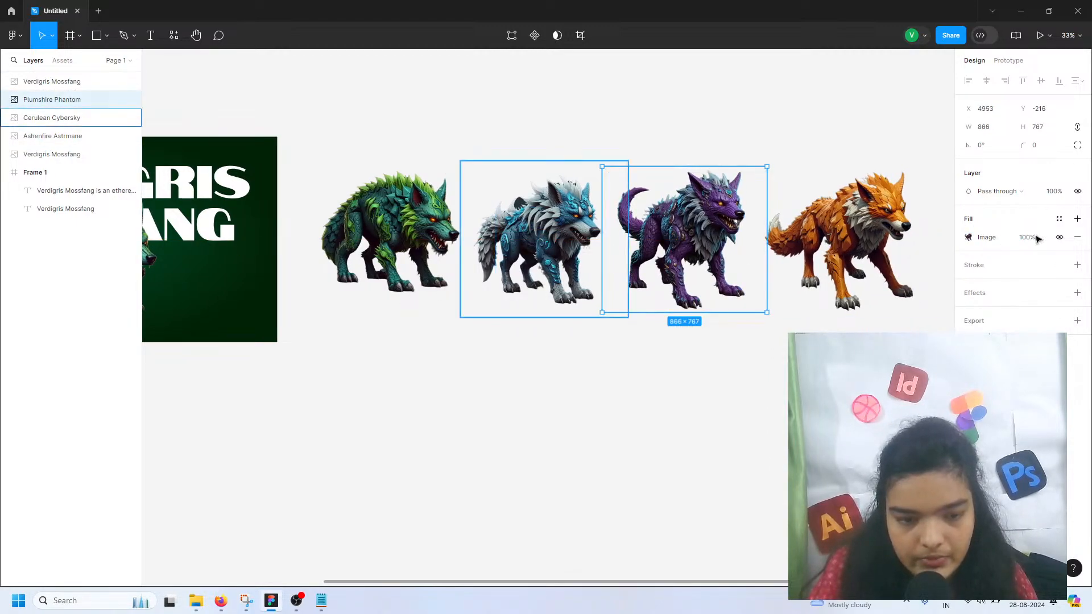
{"action": "scroll", "coordinate": [438, 302], "scroll_direction": "up", "scroll_amount": 1}
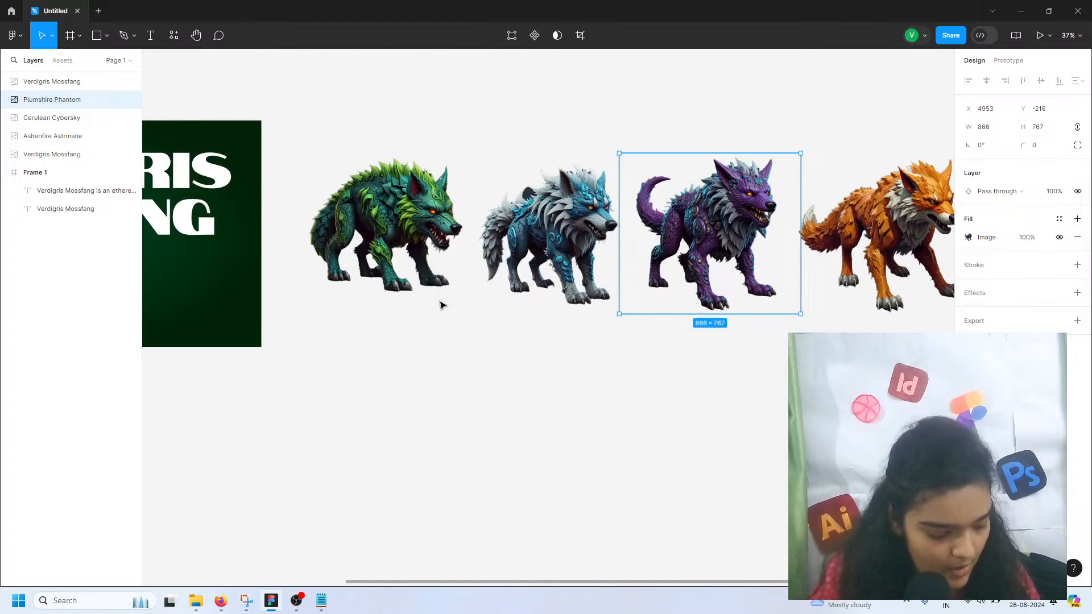
{"action": "left_click", "coordinate": [445, 313]}
{"action": "scroll", "coordinate": [471, 141], "scroll_direction": "up", "scroll_amount": 1}
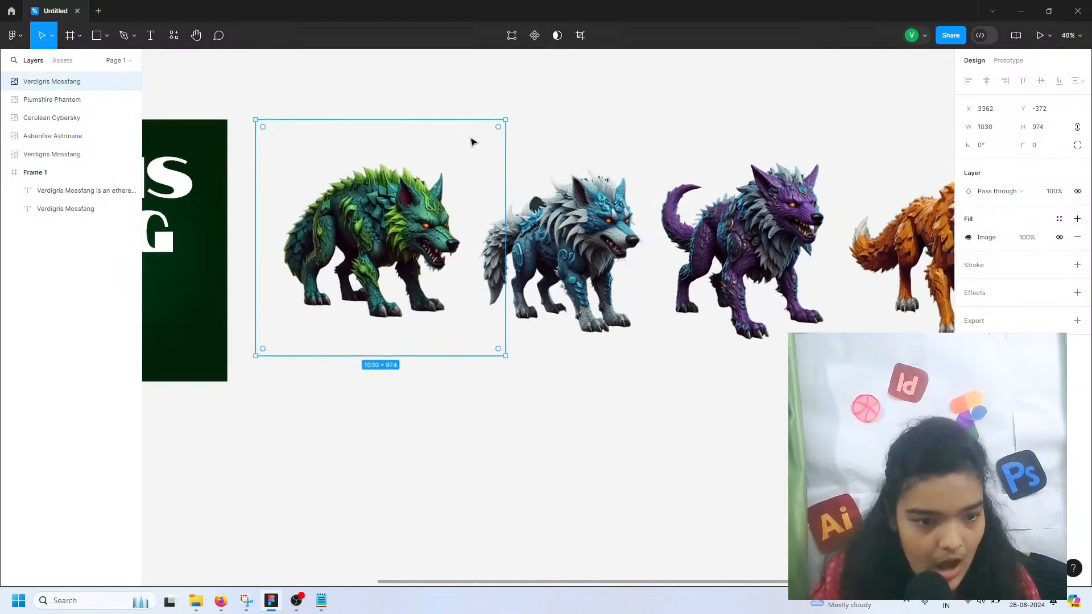
{"action": "scroll", "coordinate": [471, 142], "scroll_direction": "down", "scroll_amount": 1}
{"action": "scroll", "coordinate": [463, 206], "scroll_direction": "right", "scroll_amount": 3}
{"action": "left_click", "coordinate": [463, 230]}
{"action": "left_click", "coordinate": [603, 233]}
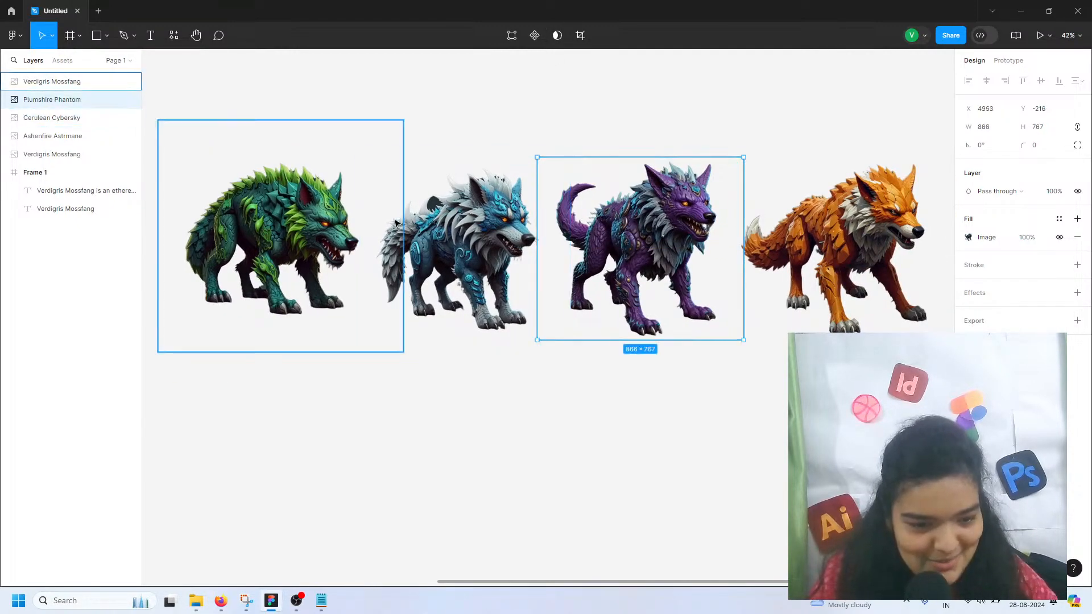
{"action": "left_click", "coordinate": [370, 223]}
{"action": "left_click", "coordinate": [466, 227]}
{"action": "left_click", "coordinate": [340, 229]}
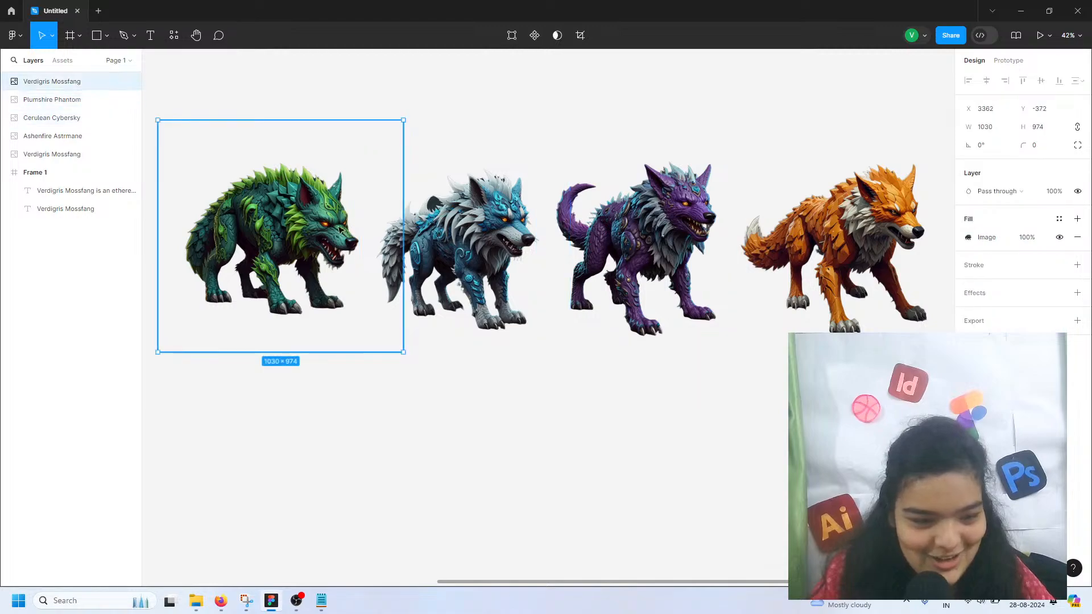
- Draw a circle about 146 px across beside the wolf in the green frame, below the title, at about X 1414, Y 654
{"action": "scroll", "coordinate": [342, 228], "scroll_direction": "left", "scroll_amount": 6}
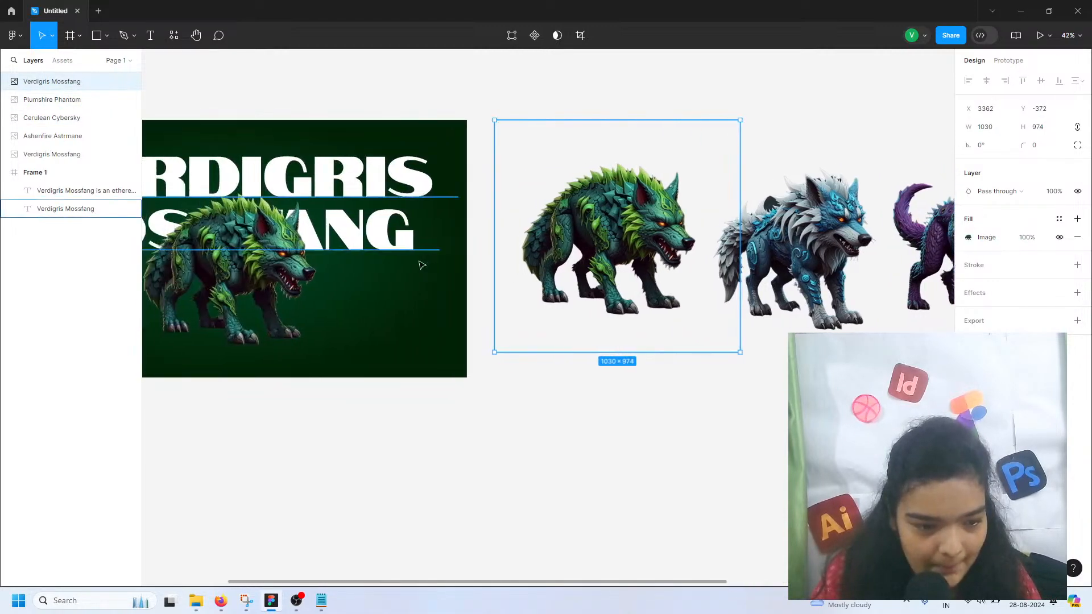
{"action": "scroll", "coordinate": [422, 265], "scroll_direction": "left", "scroll_amount": 1}
{"action": "left_click", "coordinate": [107, 35]}
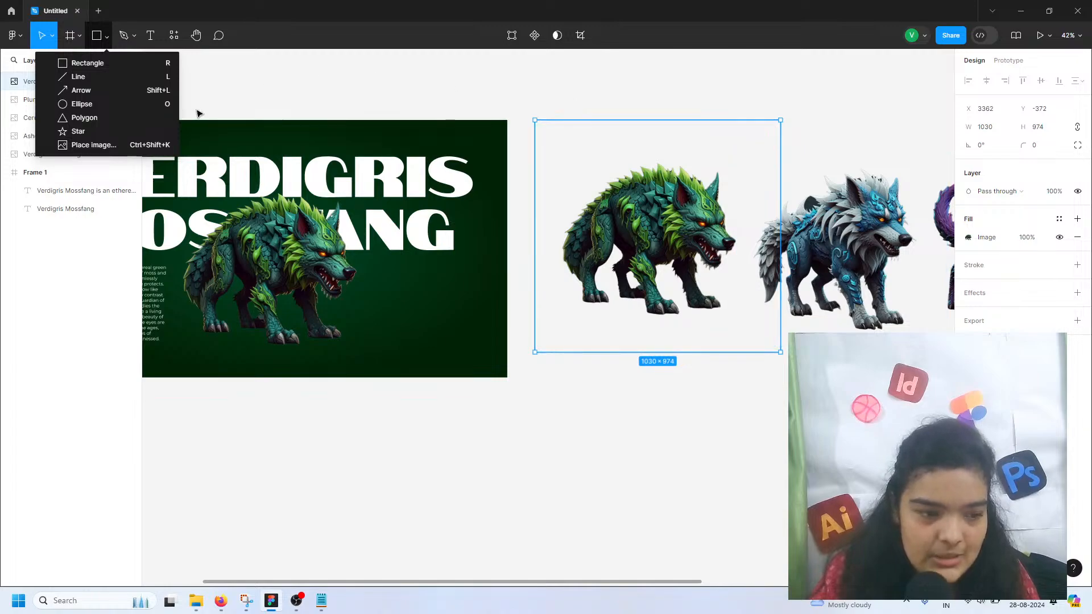
{"action": "left_click", "coordinate": [131, 104]}
{"action": "scroll", "coordinate": [373, 283], "scroll_direction": "up", "scroll_amount": 5}
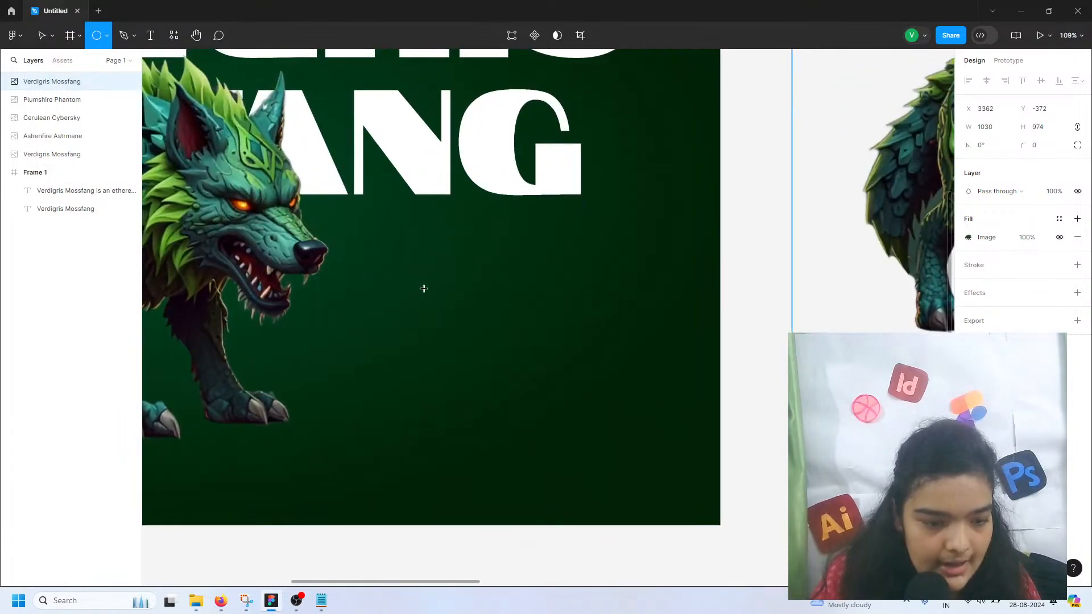
{"action": "left_click", "coordinate": [429, 296]}
{"action": "mouse_move", "coordinate": [434, 309]}
{"action": "left_mouse_down"}
{"action": "mouse_move", "coordinate": [459, 303]}
{"action": "mouse_move", "coordinate": [449, 307]}
{"action": "left_mouse_up"}
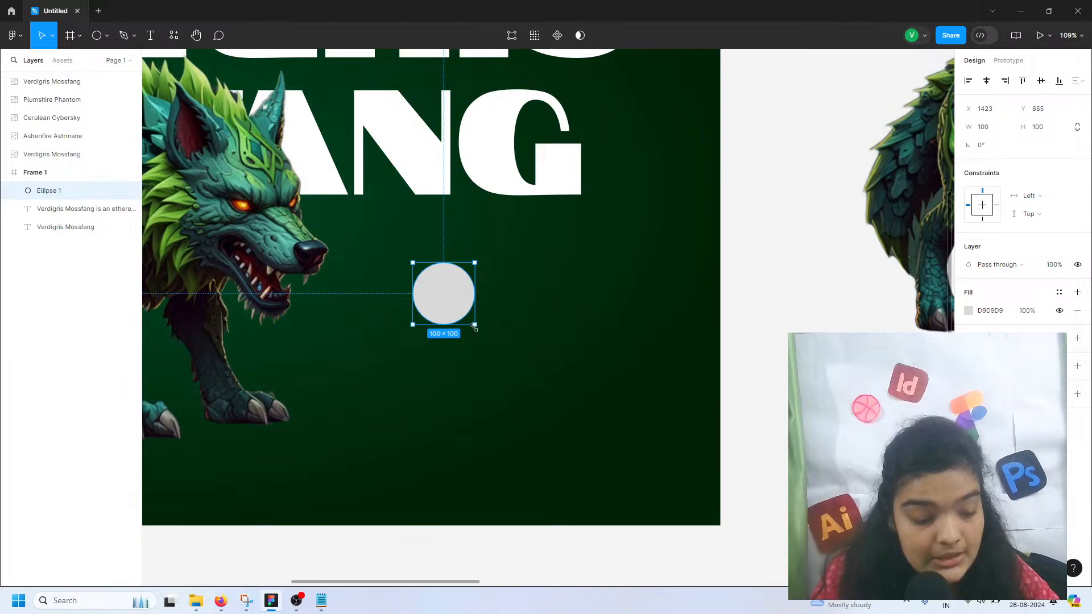
{"action": "left_click_drag", "start_coordinate": [476, 326], "coordinate": [503, 354]}
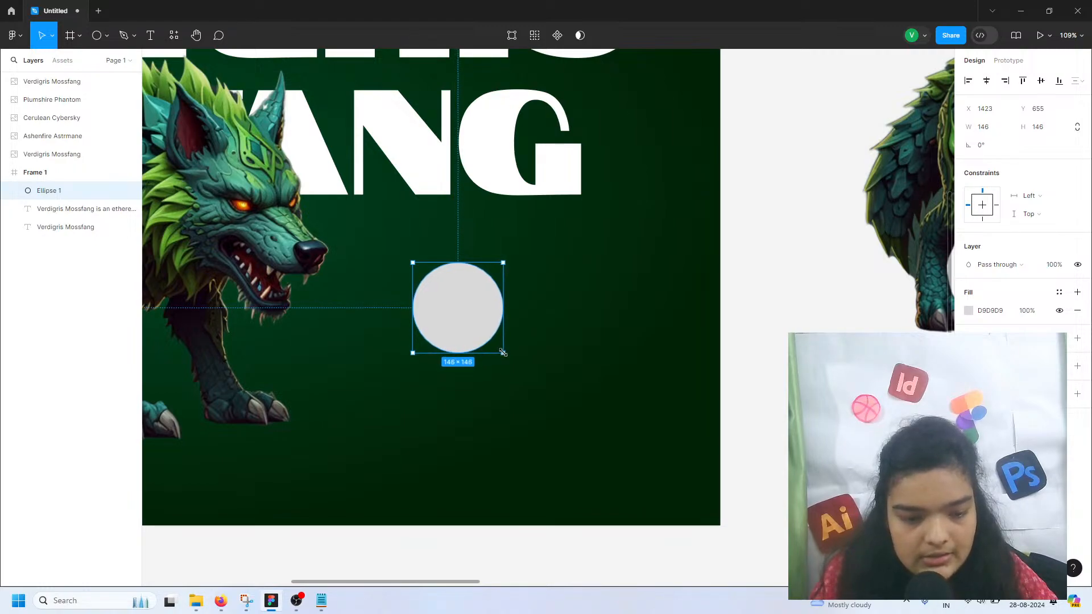
{"action": "left_click_drag", "start_coordinate": [450, 302], "coordinate": [446, 301]}
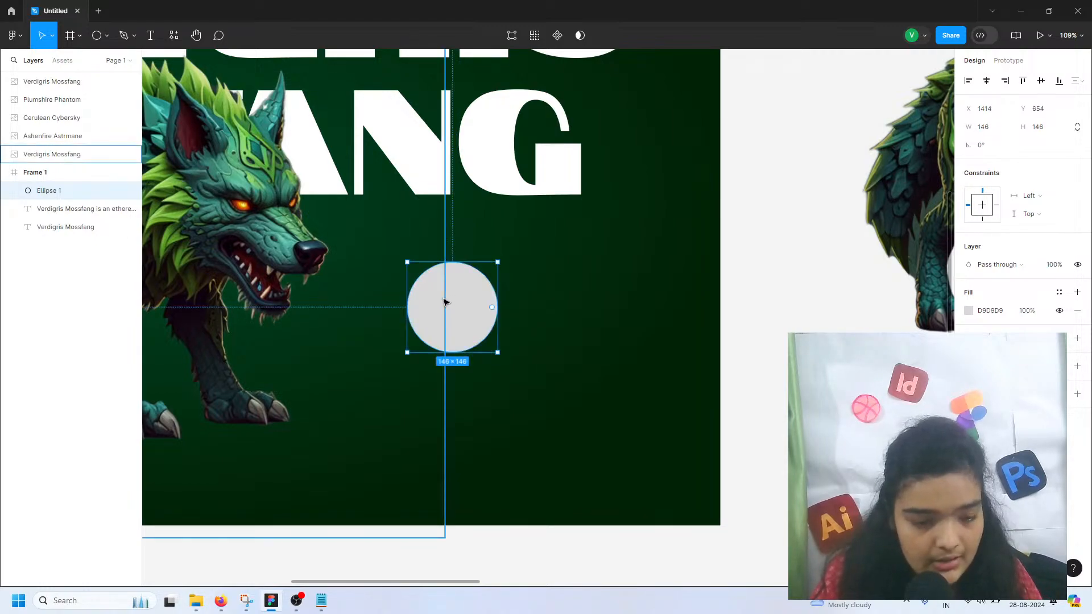
- Duplicate the circle three times and arrange the four circles in a two-by-two grid
{"action": "scroll", "coordinate": [446, 302], "scroll_direction": "left", "scroll_amount": 2}
{"action": "scroll", "coordinate": [521, 305], "scroll_direction": "down", "scroll_amount": 2}
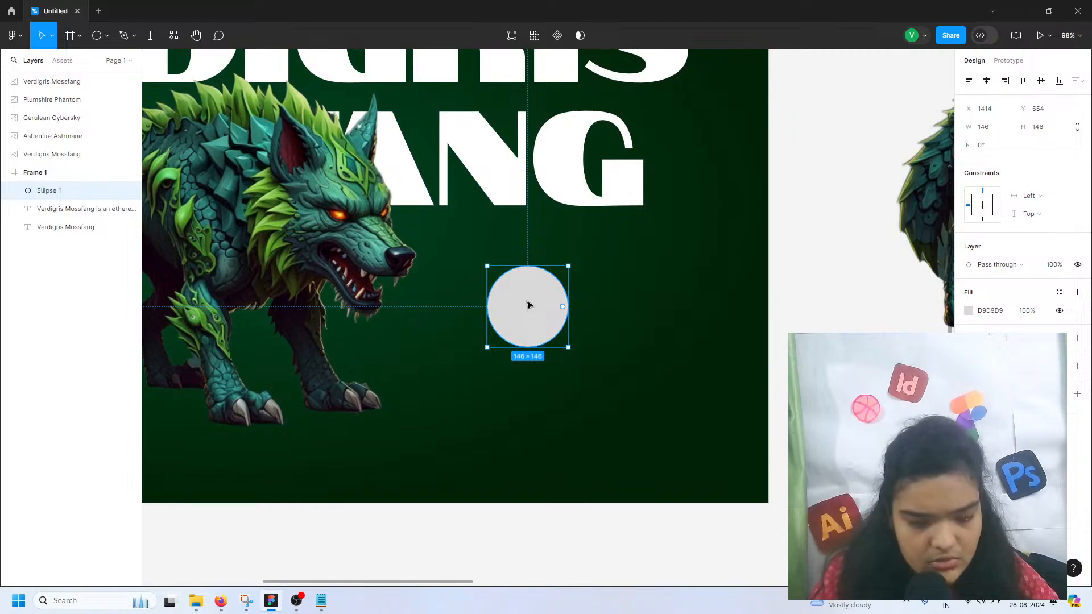
{"action": "key", "text": "ctrl+d"}
{"action": "left_click_drag", "start_coordinate": [528, 306], "coordinate": [531, 400]}
{"action": "key", "text": "ctrl+d"}
{"action": "key", "text": "ctrl+d"}
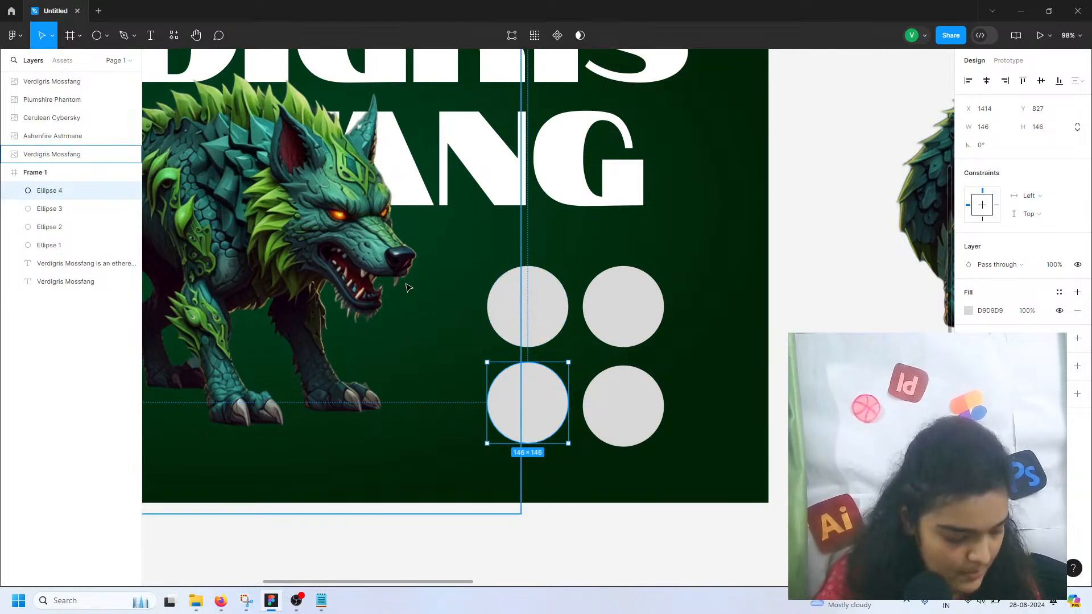
- Change the first circle's solid fill to light green B4FFB2
{"action": "left_click", "coordinate": [534, 332]}
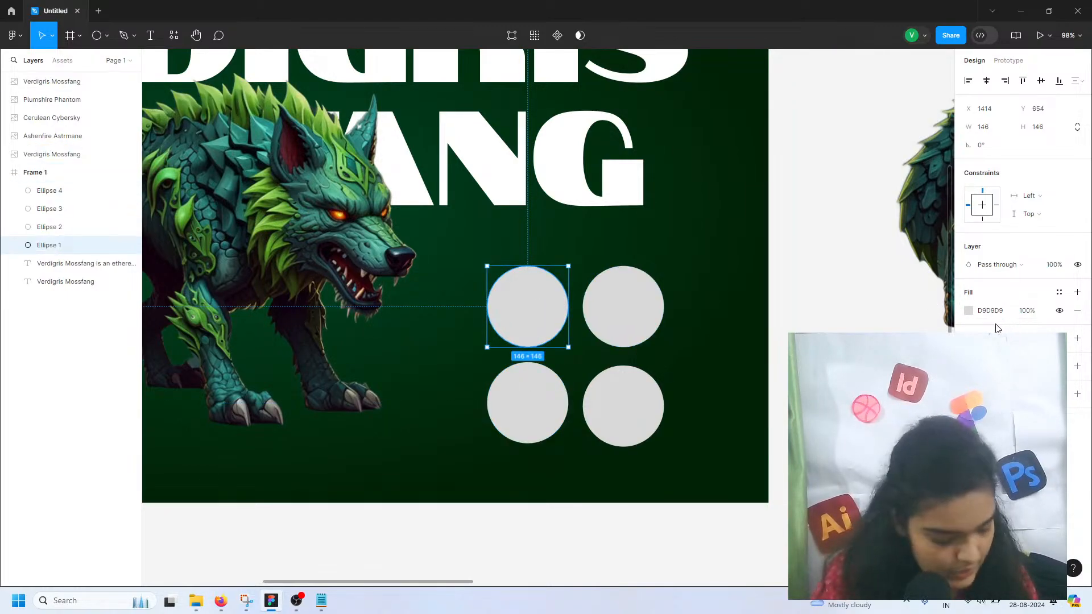
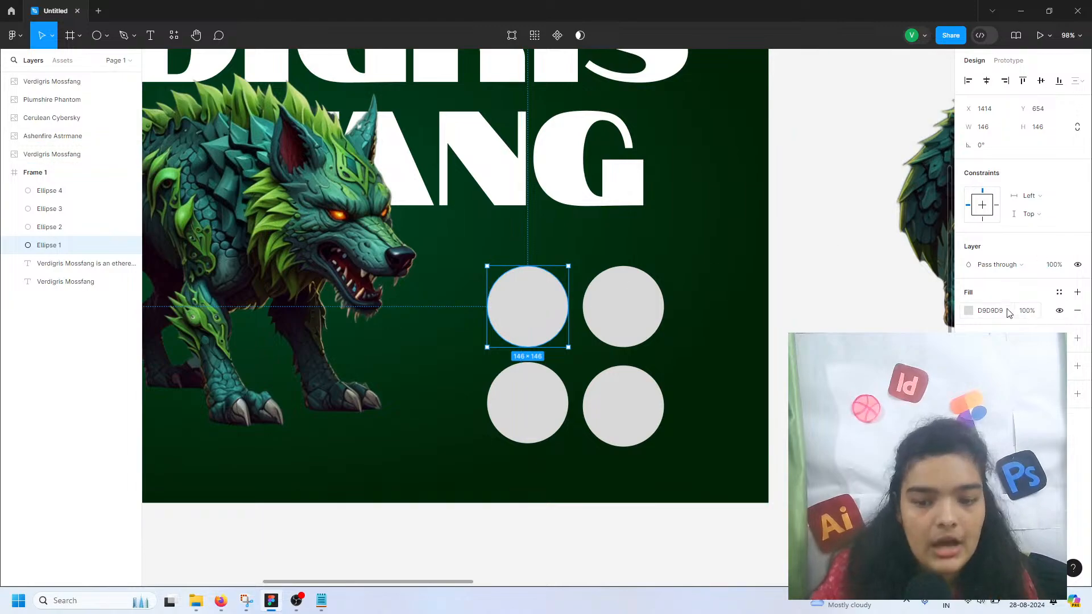
{"action": "left_click", "coordinate": [970, 312]}
{"action": "left_click", "coordinate": [883, 444]}
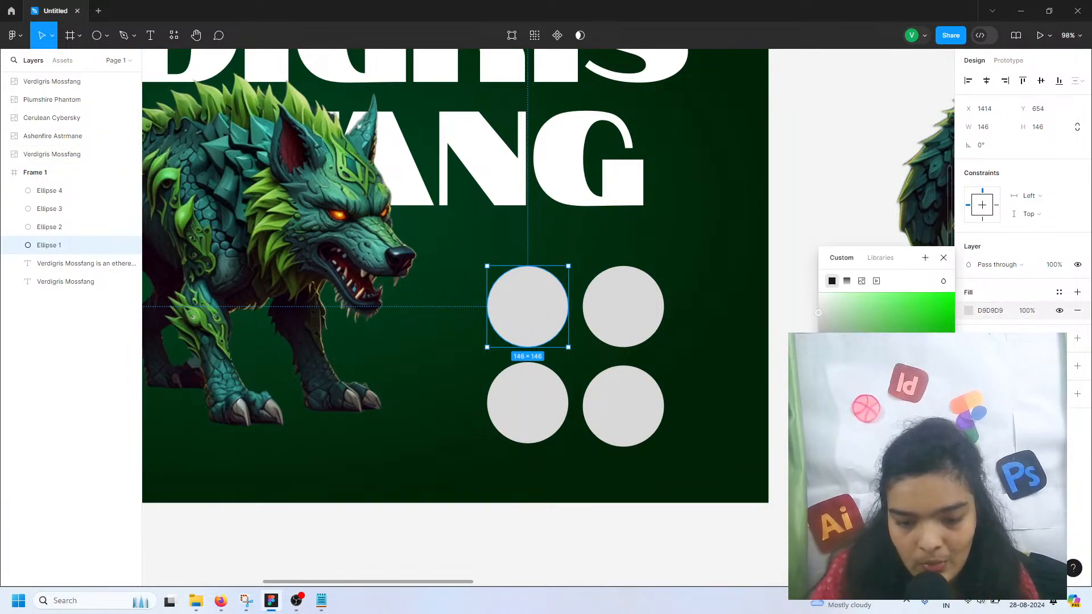
{"action": "left_click_drag", "start_coordinate": [892, 333], "coordinate": [859, 250]}
{"action": "scroll", "coordinate": [569, 330], "scroll_direction": "down", "scroll_amount": 5}
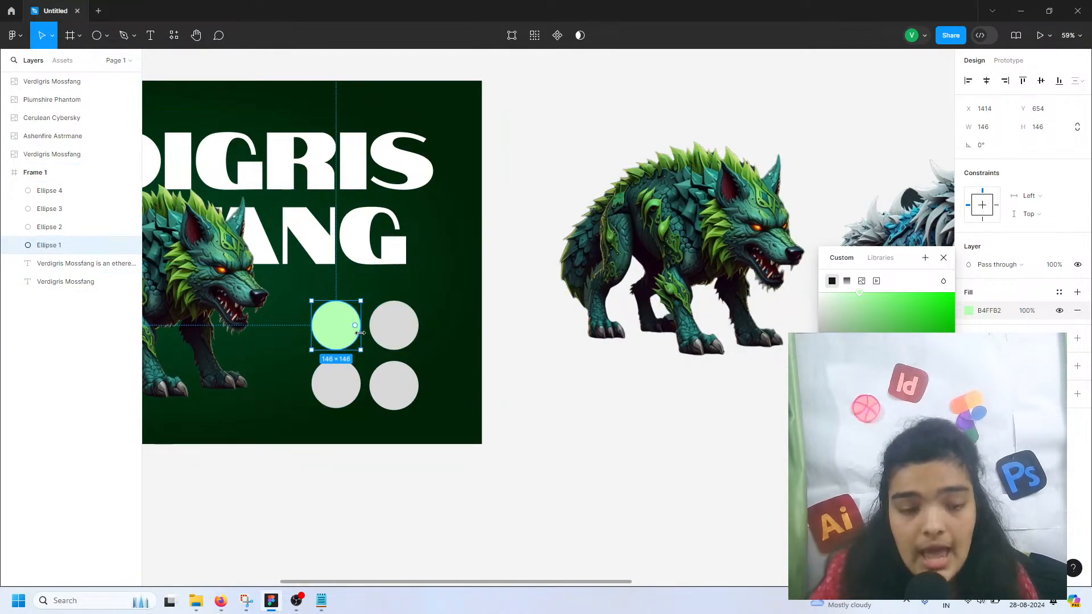
- Add a second fill to the first circle using the Verdigris Mossfang image from the CyberWolf folder
{"action": "scroll", "coordinate": [361, 333], "scroll_direction": "up", "scroll_amount": 10}
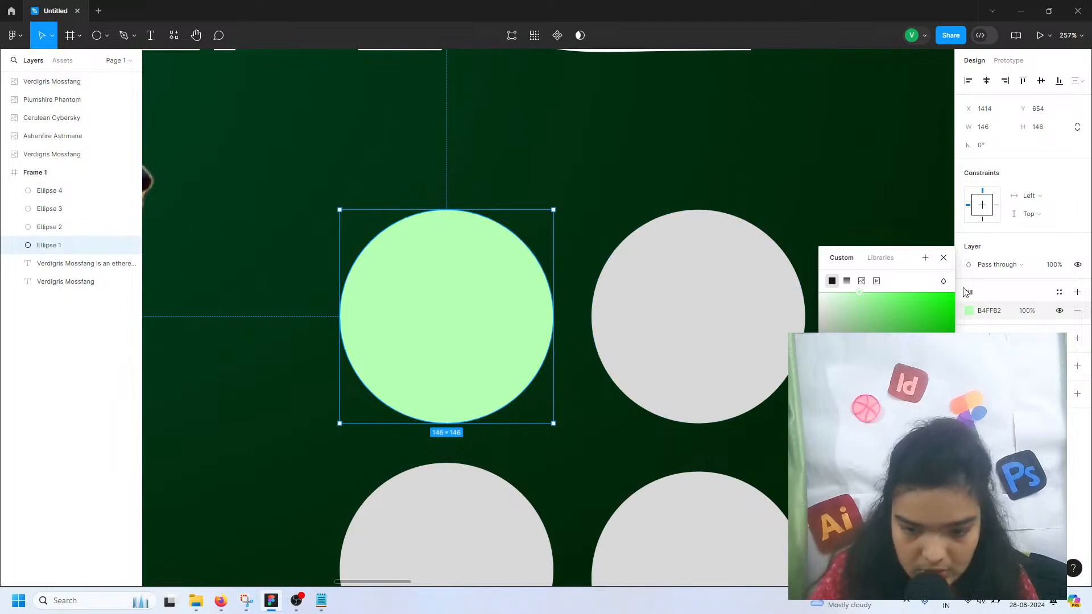
{"action": "left_click", "coordinate": [1077, 293]}
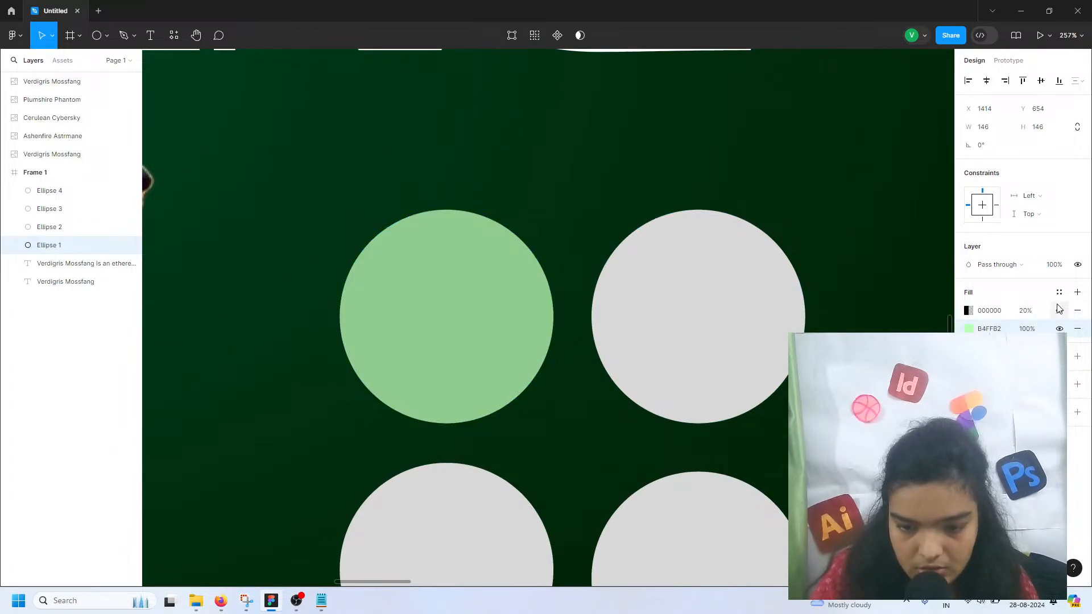
{"action": "left_click", "coordinate": [972, 311]}
{"action": "left_click", "coordinate": [862, 282]}
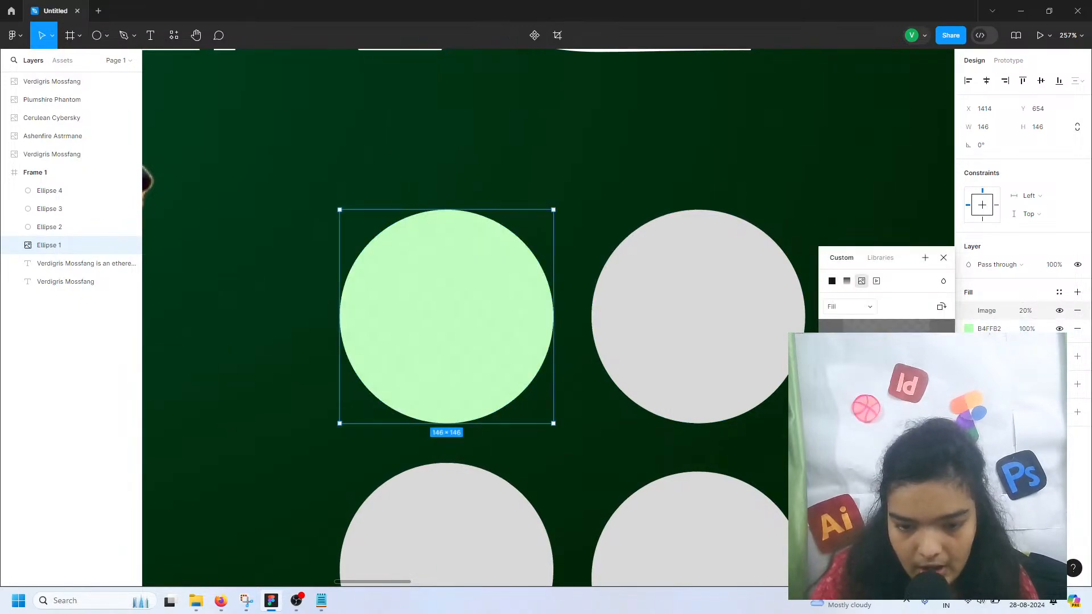
{"action": "left_click", "coordinate": [886, 363]}
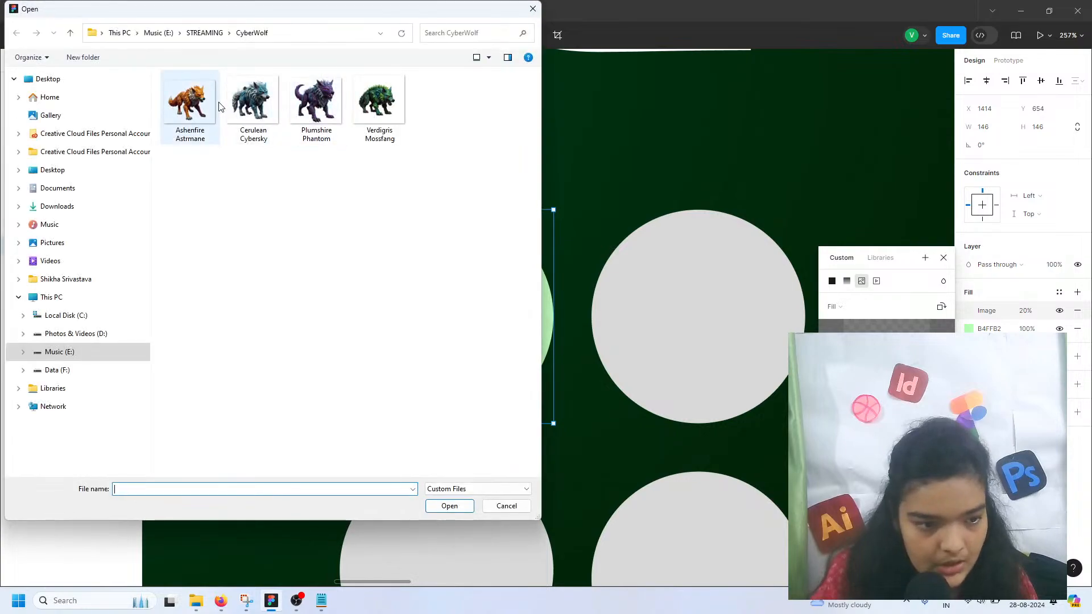
{"action": "left_click", "coordinate": [378, 104]}
{"action": "left_click", "coordinate": [449, 505]}
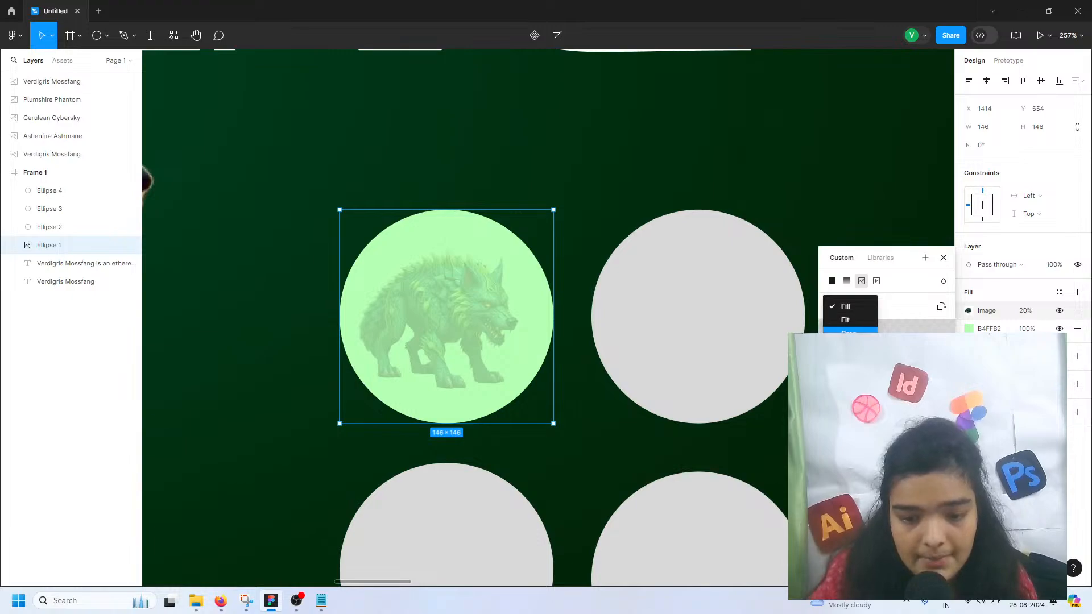
- Set the image fill to Crop, then enlarge and reposition it so the wolf's head fills the circle
{"action": "left_click", "coordinate": [848, 332]}
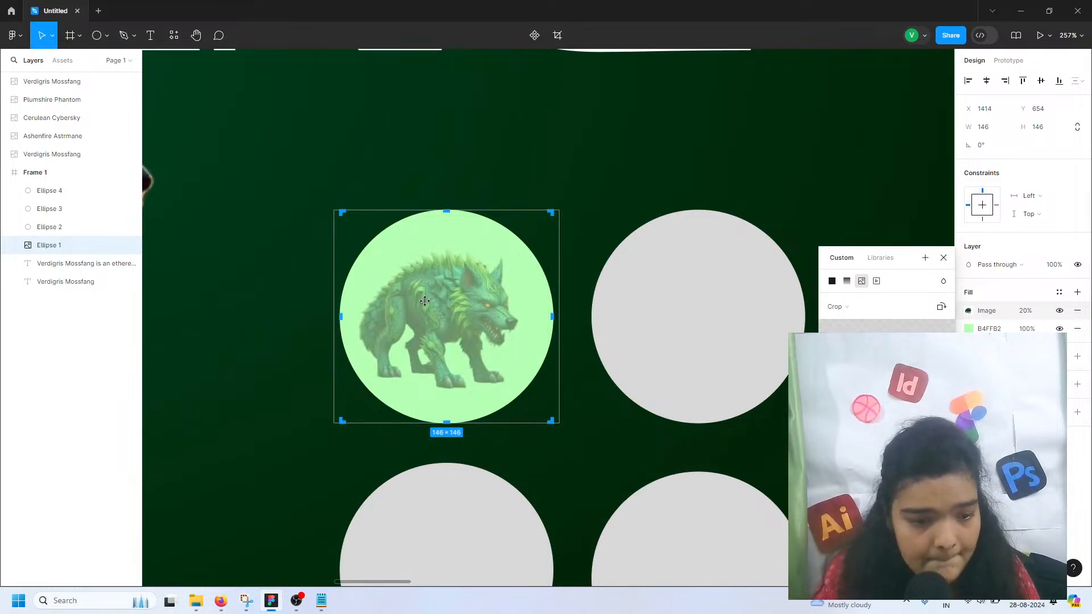
{"action": "left_click_drag", "start_coordinate": [424, 301], "coordinate": [354, 344]}
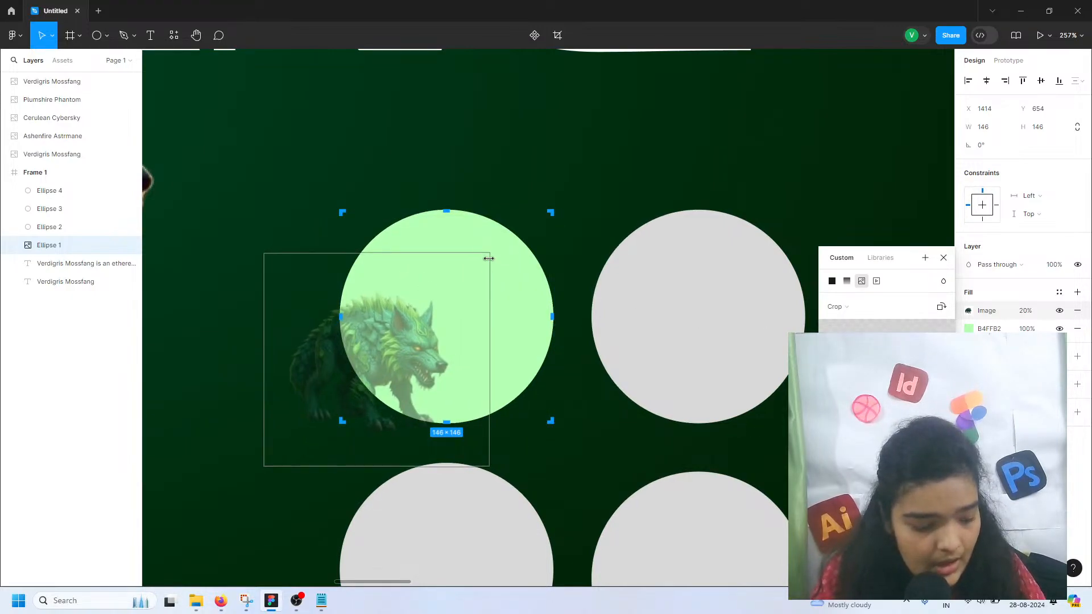
{"action": "left_click_drag", "start_coordinate": [501, 252], "coordinate": [854, 58]}
{"action": "mouse_move", "coordinate": [551, 282]}
{"action": "left_mouse_down"}
{"action": "mouse_move", "coordinate": [497, 347]}
{"action": "mouse_move", "coordinate": [540, 267]}
{"action": "left_mouse_up"}
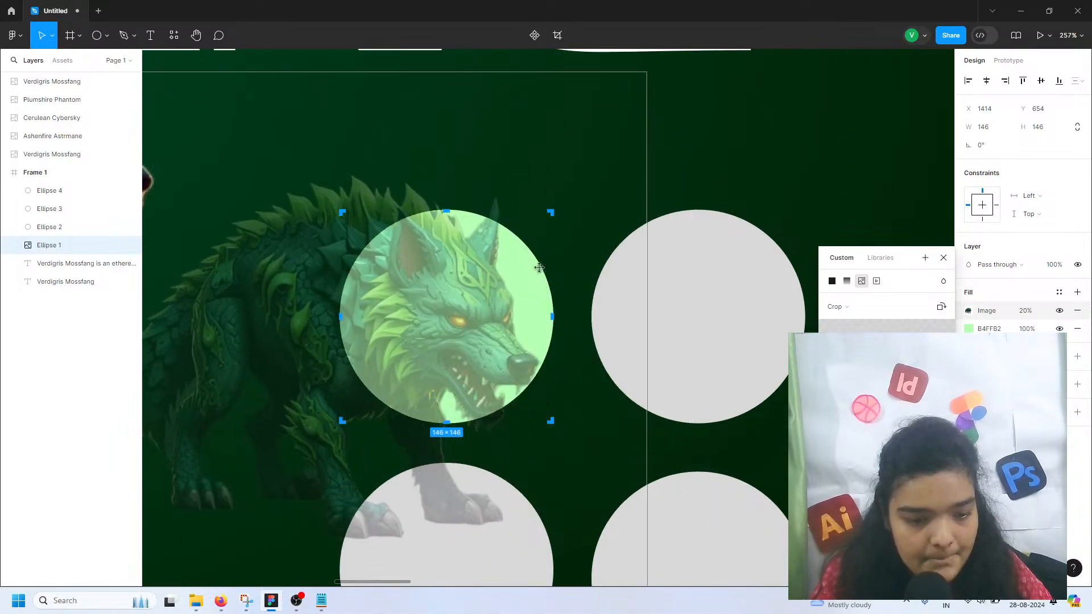
{"action": "left_click_drag", "start_coordinate": [650, 74], "coordinate": [550, 244]}
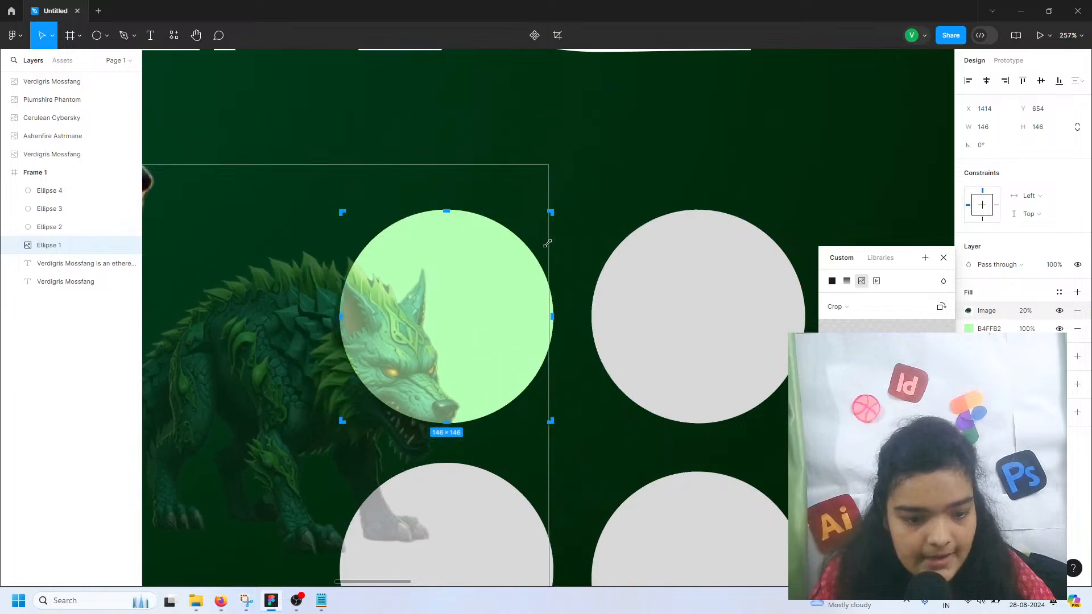
{"action": "left_click_drag", "start_coordinate": [464, 310], "coordinate": [515, 261]}
{"action": "left_click_drag", "start_coordinate": [480, 177], "coordinate": [452, 285]}
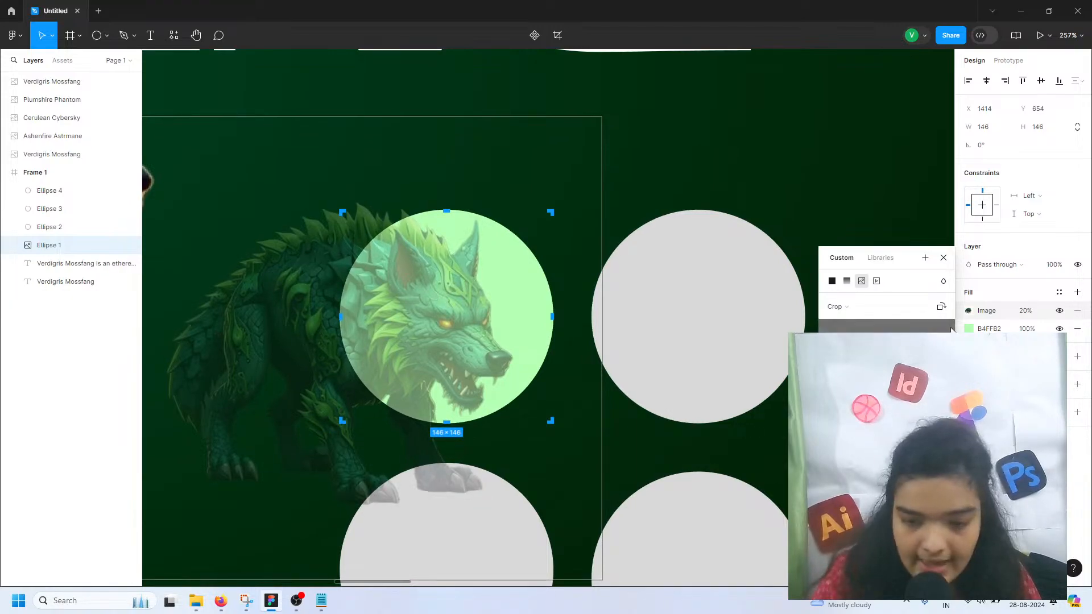
- Set the image fill's opacity to 100% and change the circle's solid fill beneath it to dark green 004725
{"action": "left_click", "coordinate": [1025, 311]}
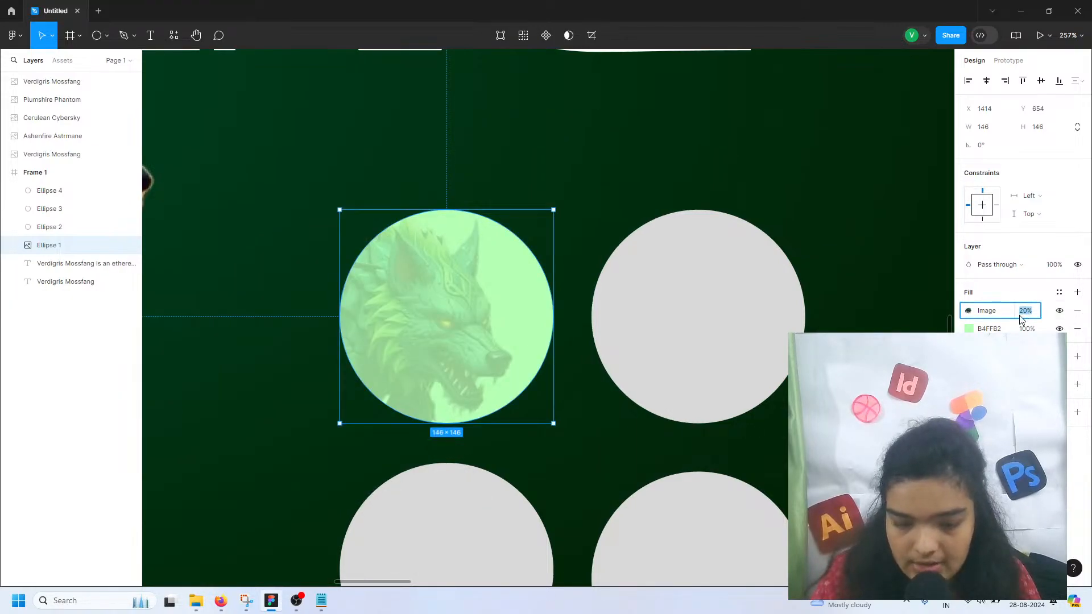
{"action": "type", "text": "100"}
{"action": "key", "text": "Return"}
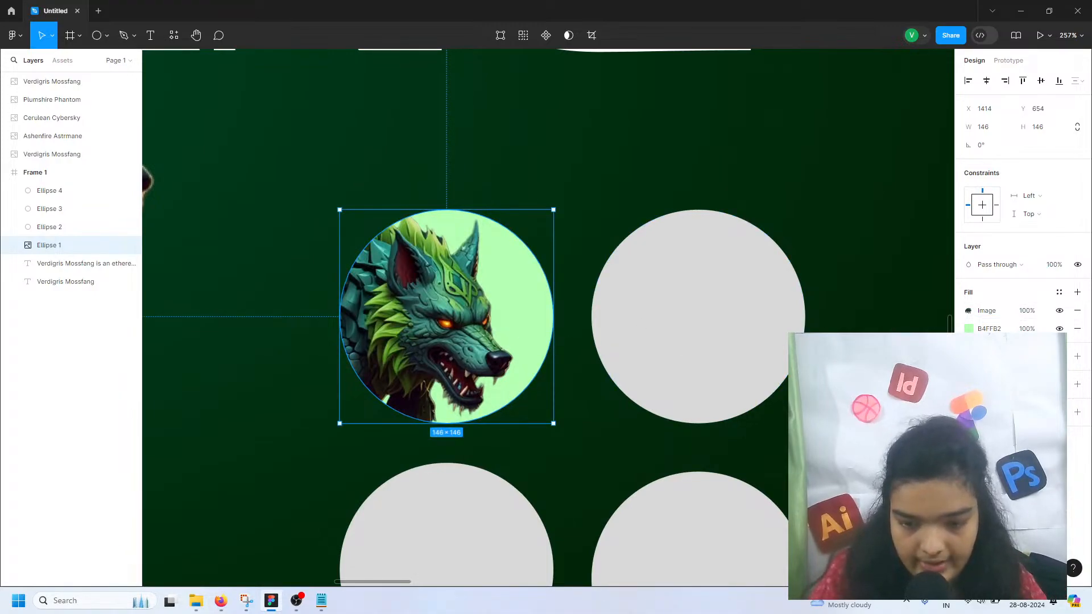
{"action": "left_click", "coordinate": [965, 329]}
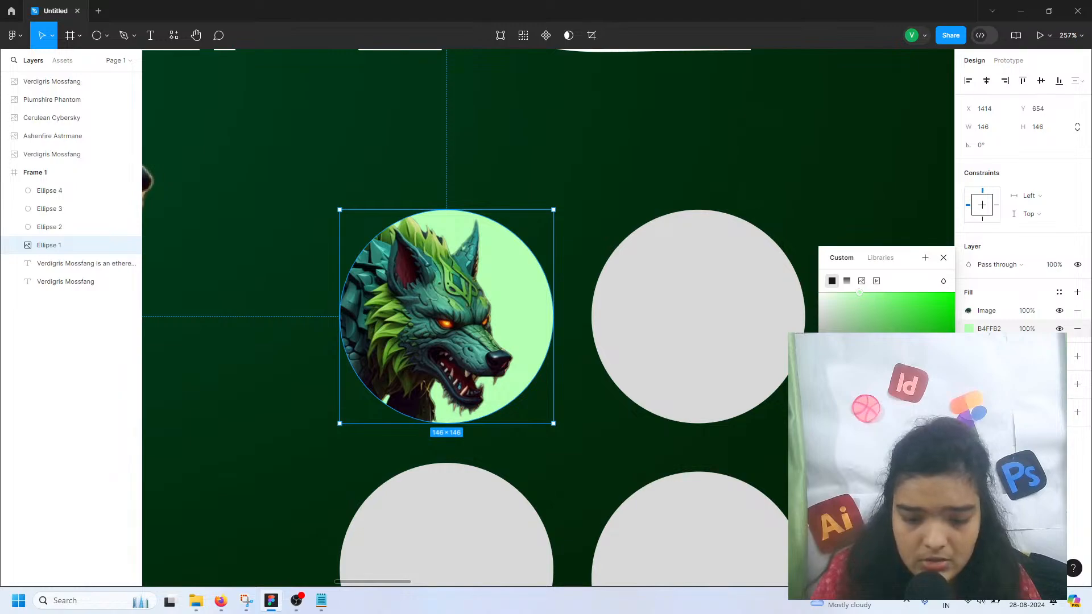
{"action": "key", "text": "Return"}
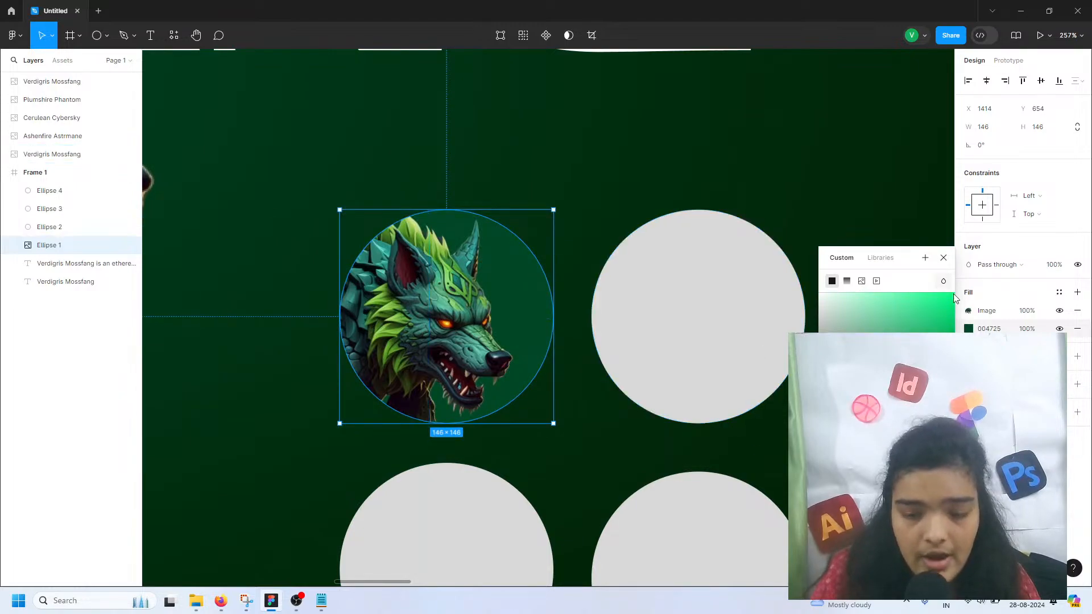
- Change the first circle's solid fill beneath the wolf image to light mint green B0FFD9
{"action": "left_click_drag", "start_coordinate": [953, 347], "coordinate": [860, 273]}
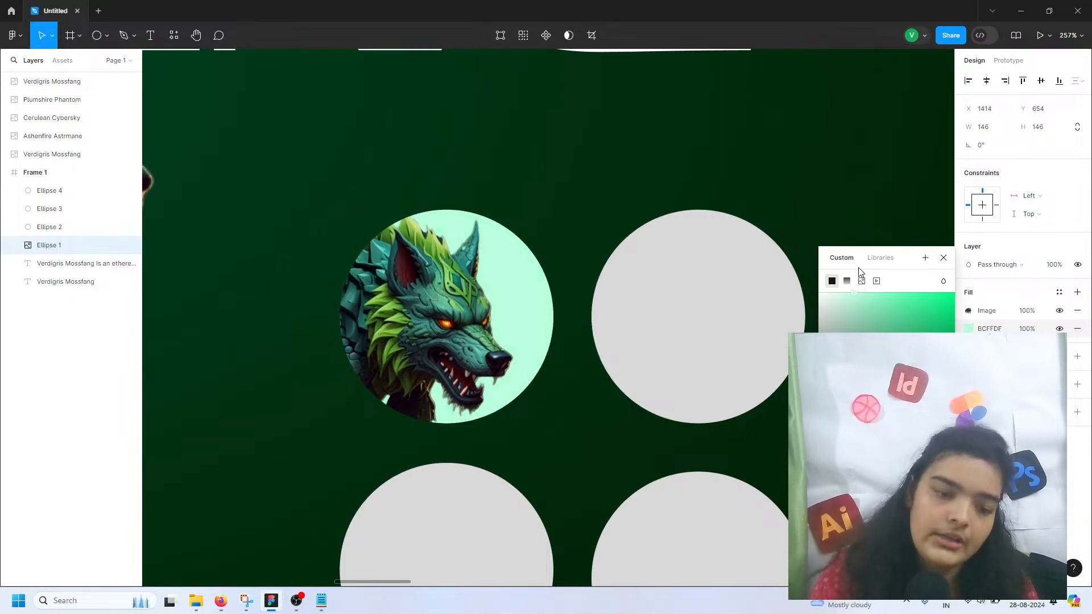
{"action": "scroll", "coordinate": [726, 316], "scroll_direction": "down", "scroll_amount": 3}
{"action": "scroll", "coordinate": [726, 316], "scroll_direction": "right", "scroll_amount": 5}
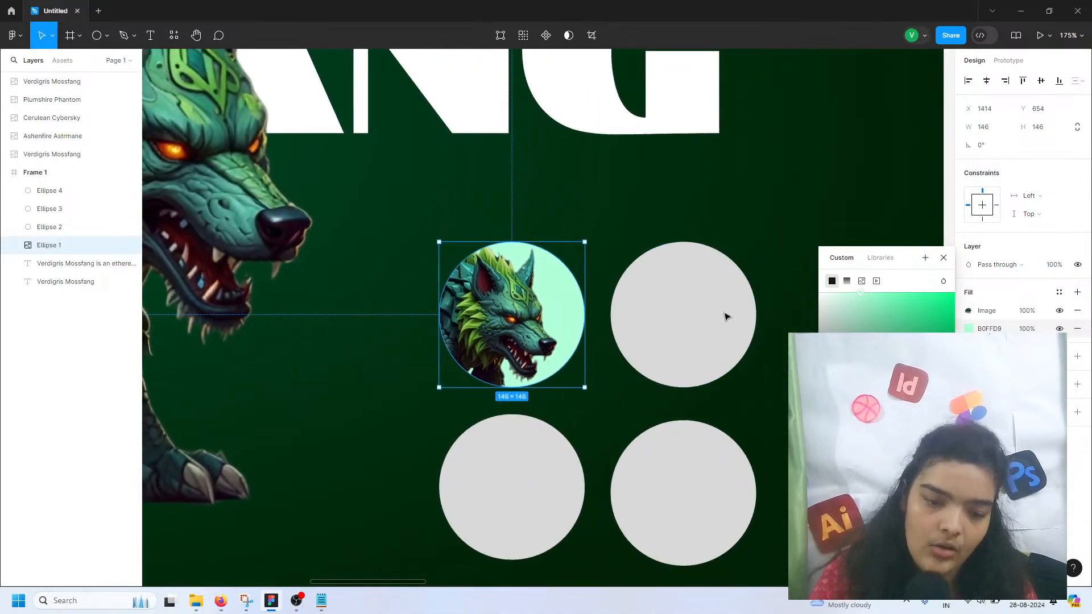
- Change the solid fill of the circle beside the green wolf thumbnail to light cyan A1F9FF
{"action": "left_click", "coordinate": [560, 322]}
{"action": "scroll", "coordinate": [522, 341], "scroll_direction": "down", "scroll_amount": 2}
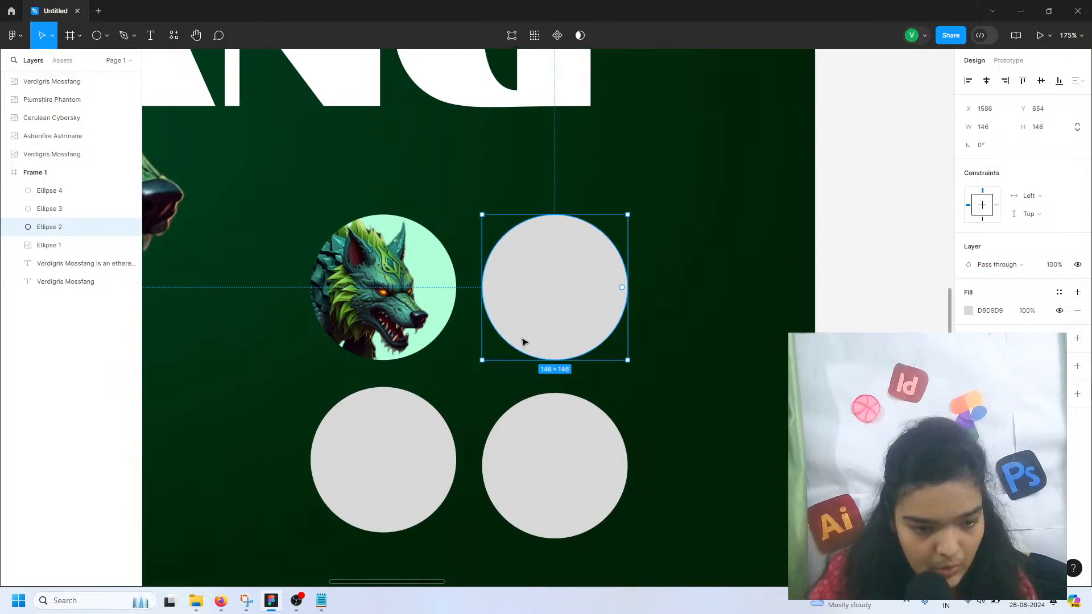
{"action": "left_click", "coordinate": [969, 312]}
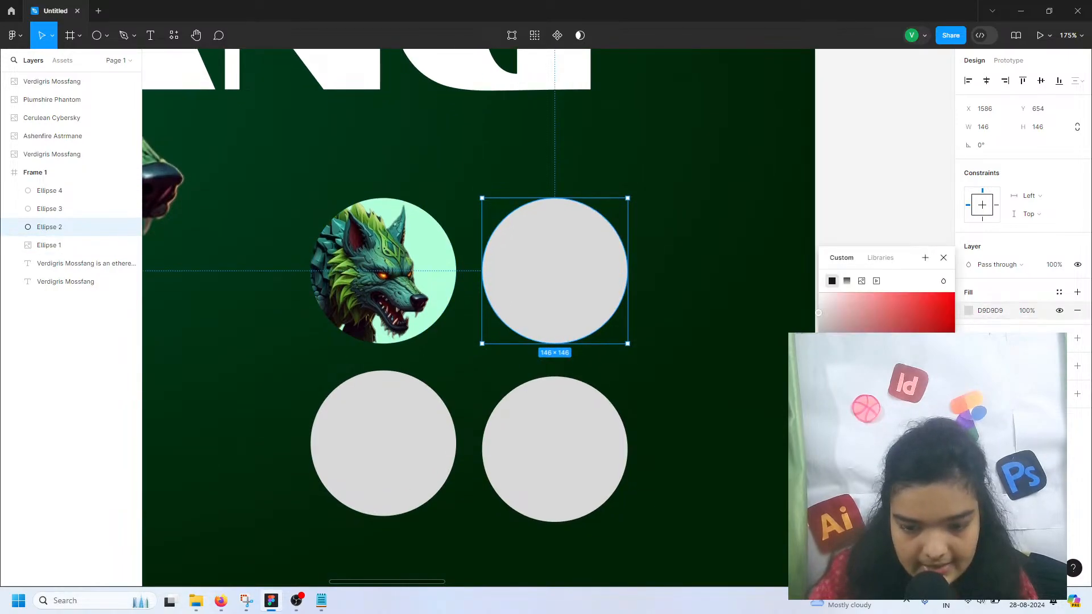
{"action": "left_click", "coordinate": [899, 443]}
{"action": "left_click_drag", "start_coordinate": [911, 369], "coordinate": [859, 253]}
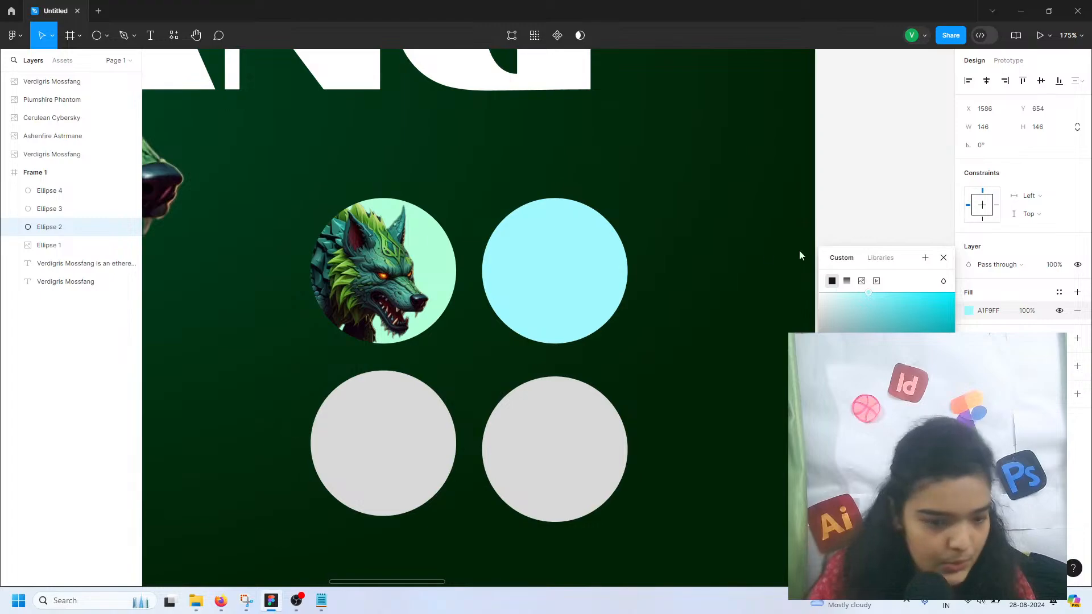
- Add the Cerulean Cybersky image from the CyberWolf folder as a second fill on the cyan circle and set it to Crop
{"action": "left_click", "coordinate": [1077, 292]}
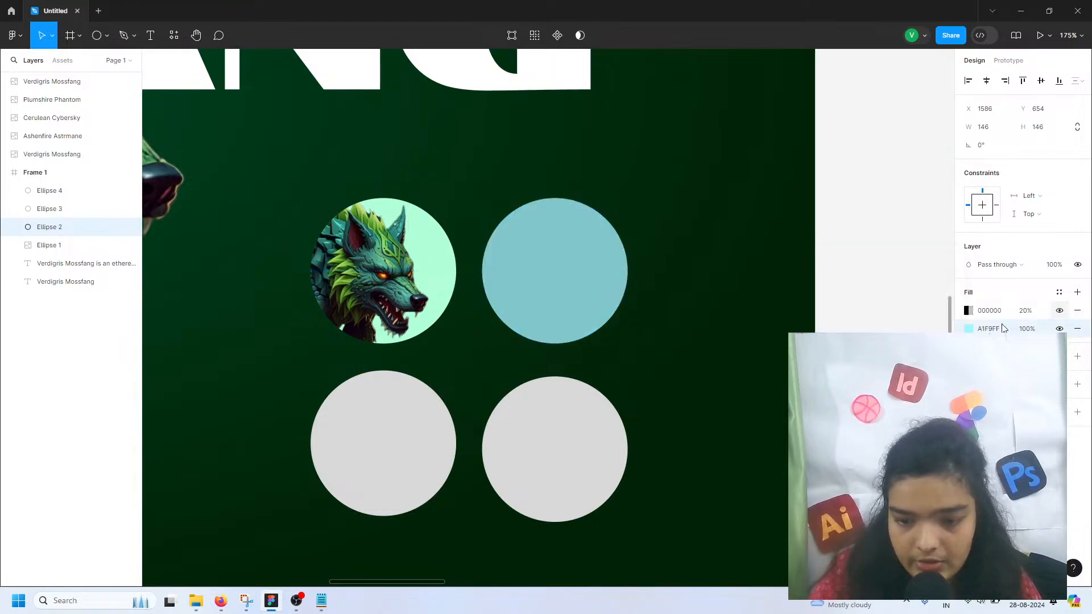
{"action": "left_click", "coordinate": [975, 316]}
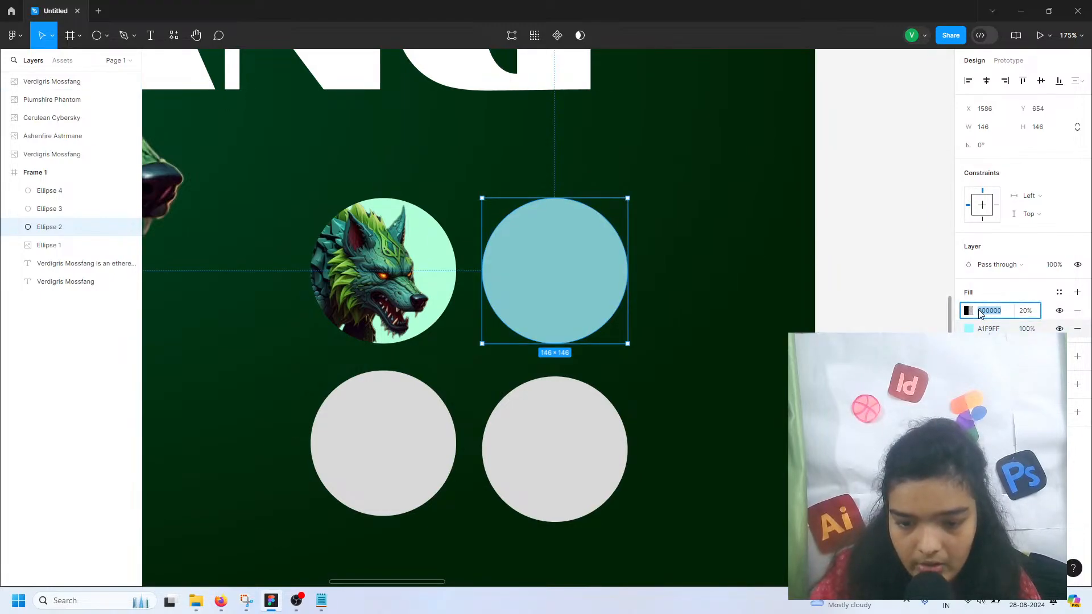
{"action": "left_click", "coordinate": [969, 311]}
{"action": "left_click", "coordinate": [862, 282]}
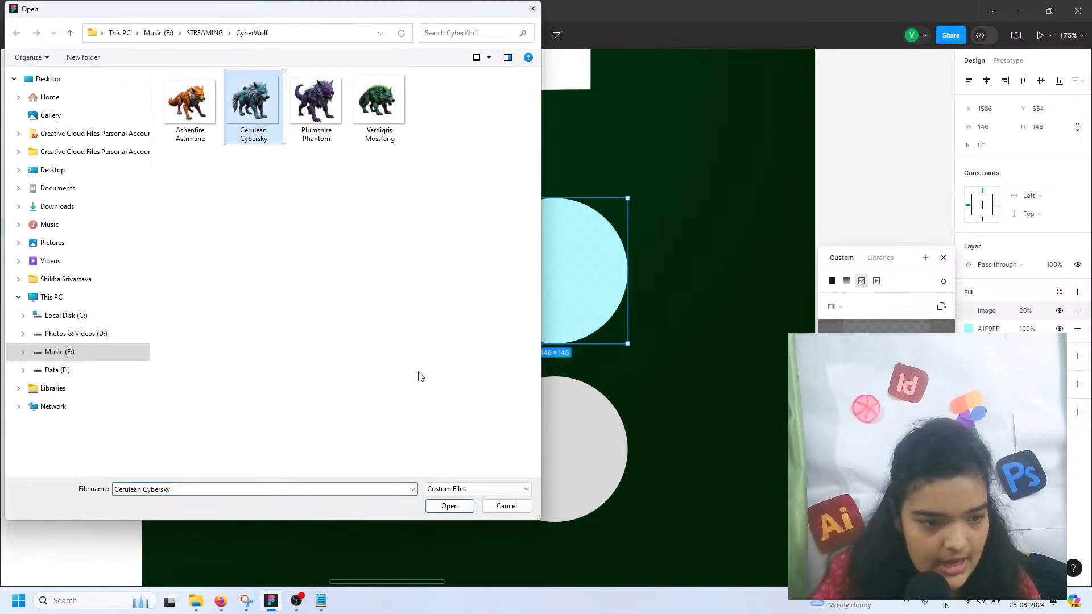
{"action": "left_click", "coordinate": [450, 506]}
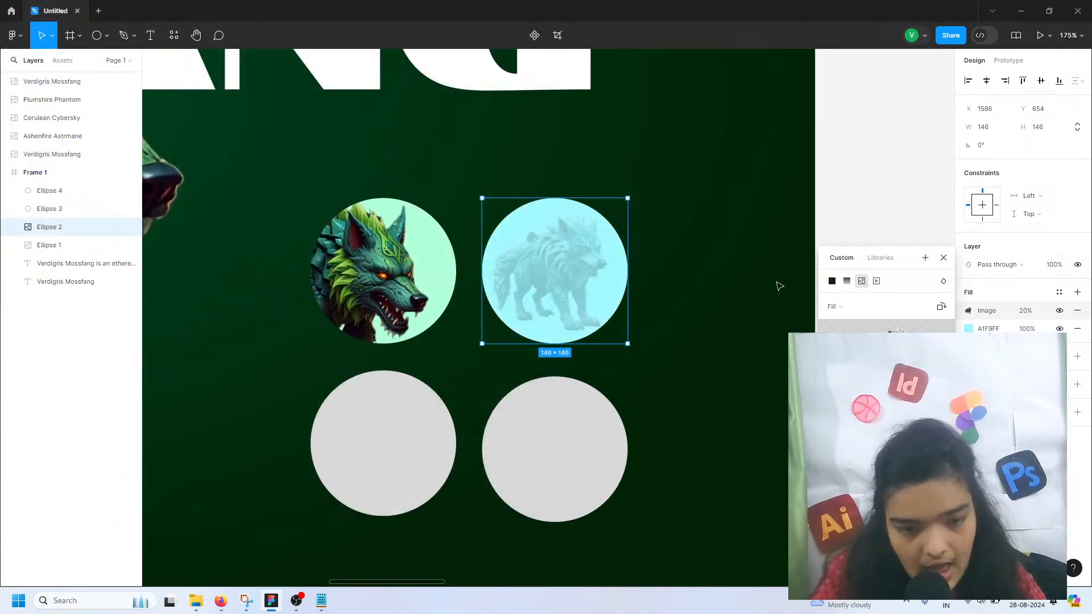
{"action": "left_click", "coordinate": [832, 308]}
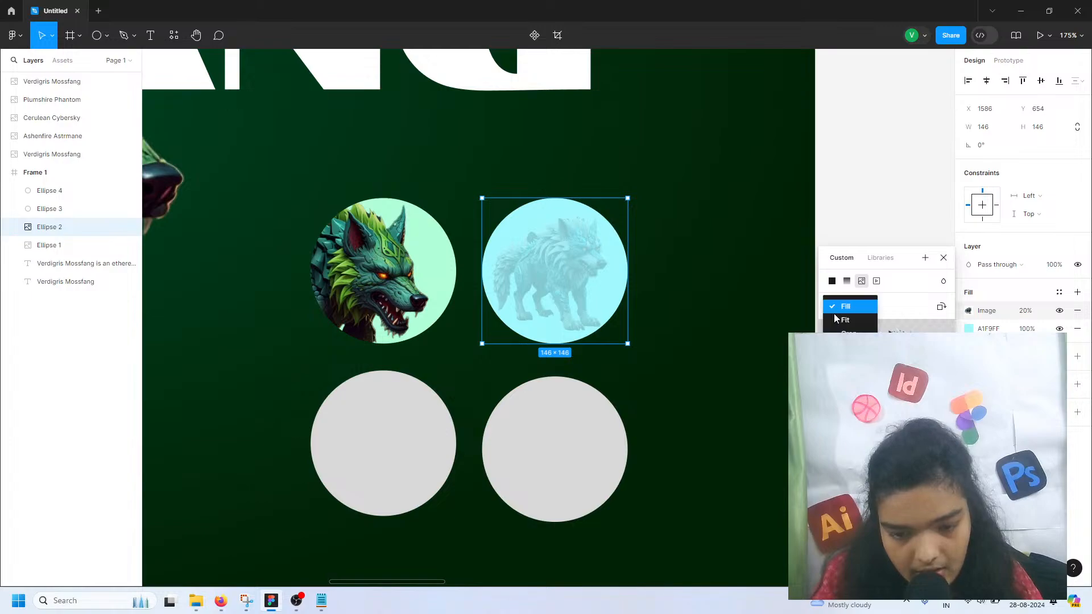
{"action": "left_click", "coordinate": [836, 318]}
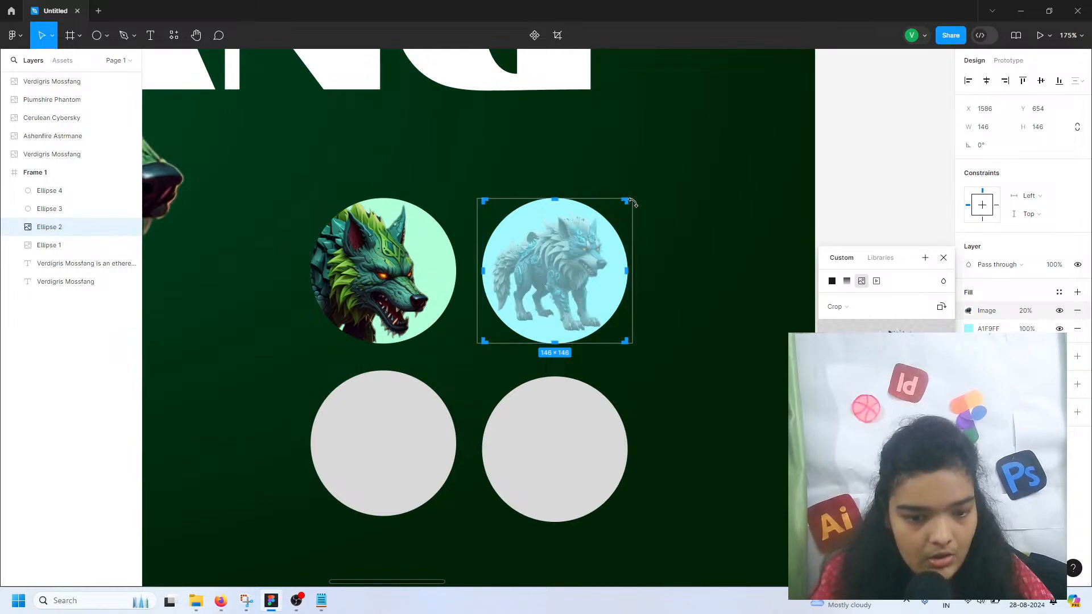
{"action": "left_click_drag", "start_coordinate": [647, 202], "coordinate": [822, 102]}
{"action": "key", "text": "ctrl+z"}
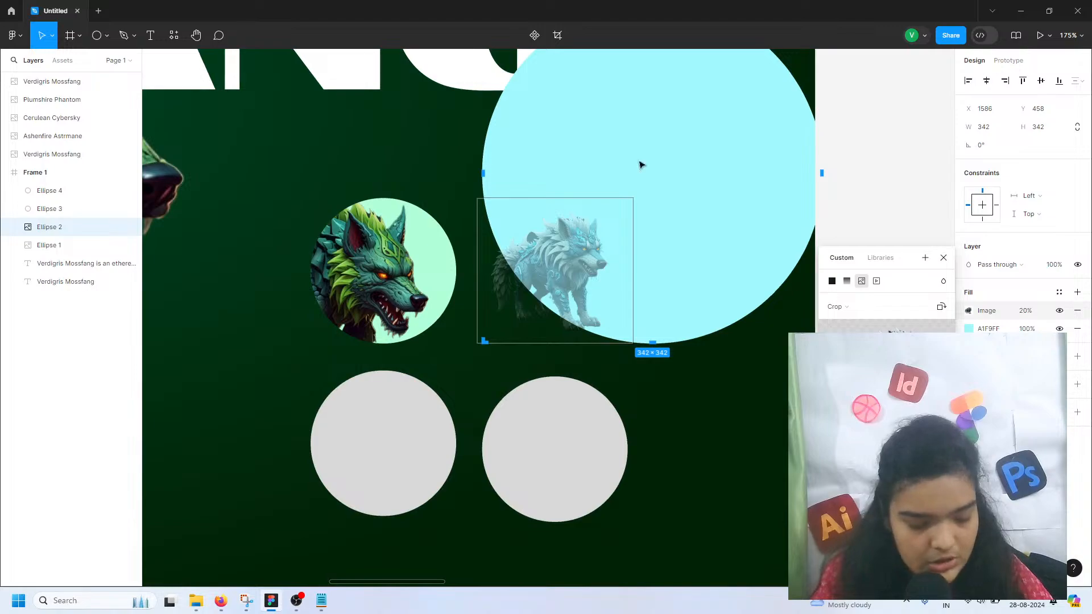
{"action": "key", "text": "ctrl+z"}
- Enlarge and reposition the cropped Cerulean Cybersky image so the wolf's head fills the cyan circle
{"action": "left_click_drag", "start_coordinate": [554, 256], "coordinate": [585, 249]}
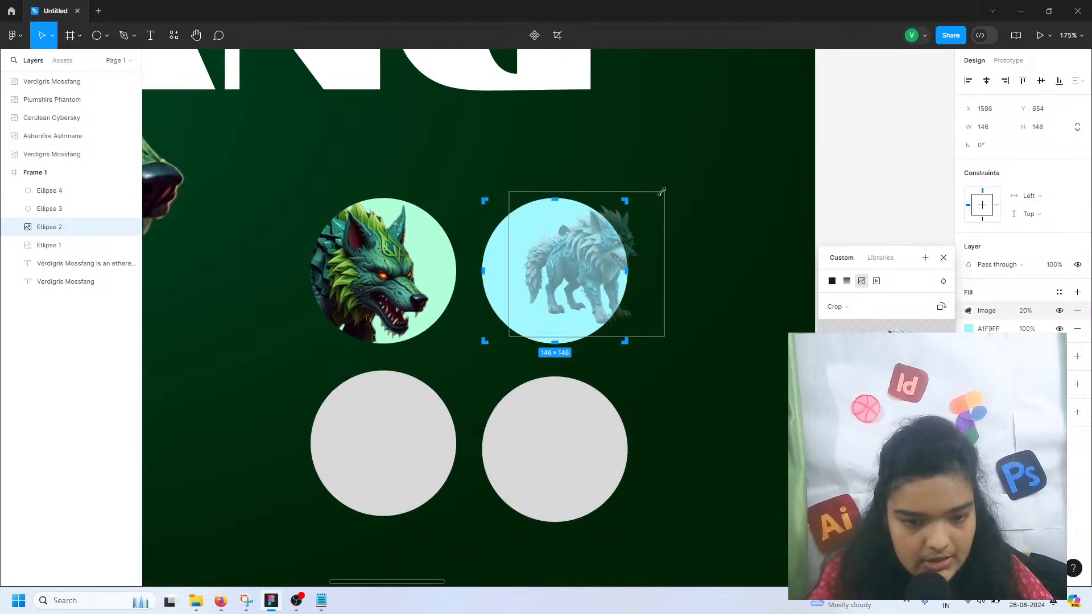
{"action": "left_click_drag", "start_coordinate": [662, 191], "coordinate": [491, 306]}
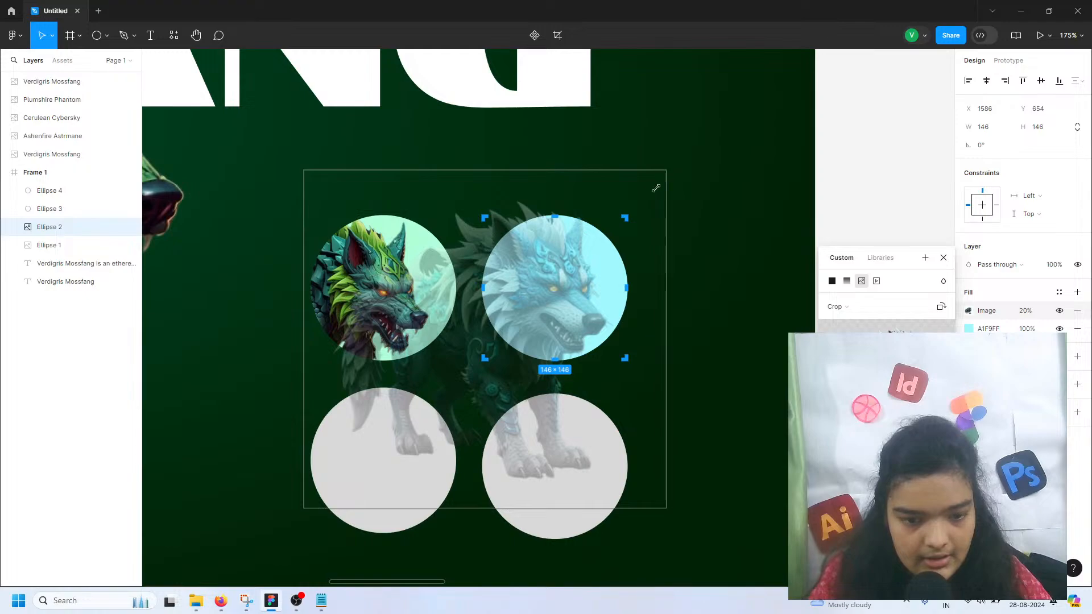
{"action": "left_click_drag", "start_coordinate": [656, 187], "coordinate": [592, 239]}
{"action": "left_click_drag", "start_coordinate": [546, 273], "coordinate": [579, 259]}
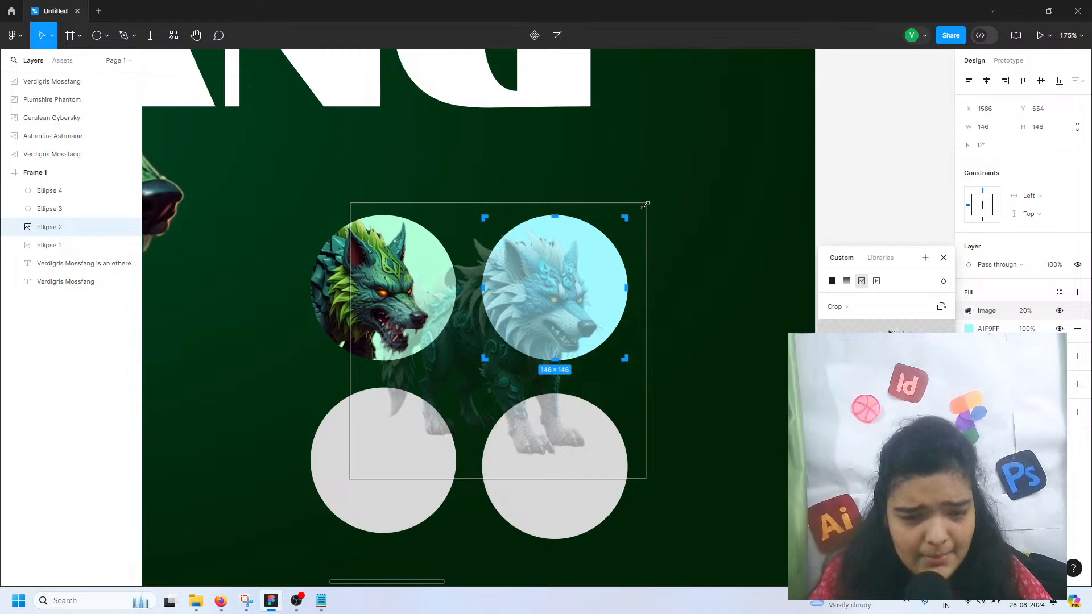
{"action": "left_click_drag", "start_coordinate": [645, 205], "coordinate": [649, 198]}
{"action": "left_click_drag", "start_coordinate": [538, 287], "coordinate": [540, 285]}
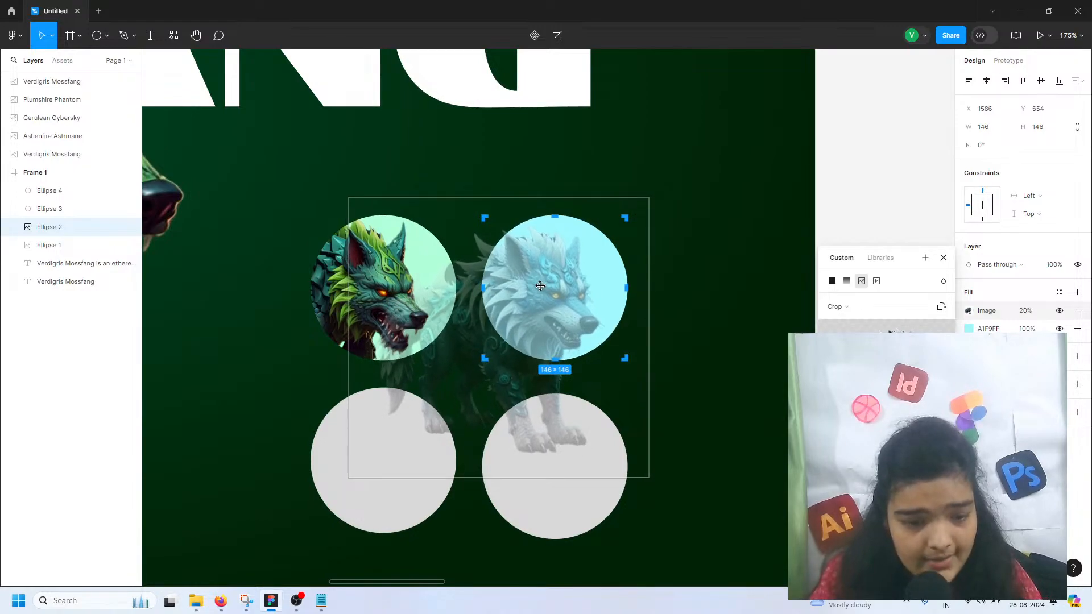
{"action": "left_click", "coordinate": [797, 201]}
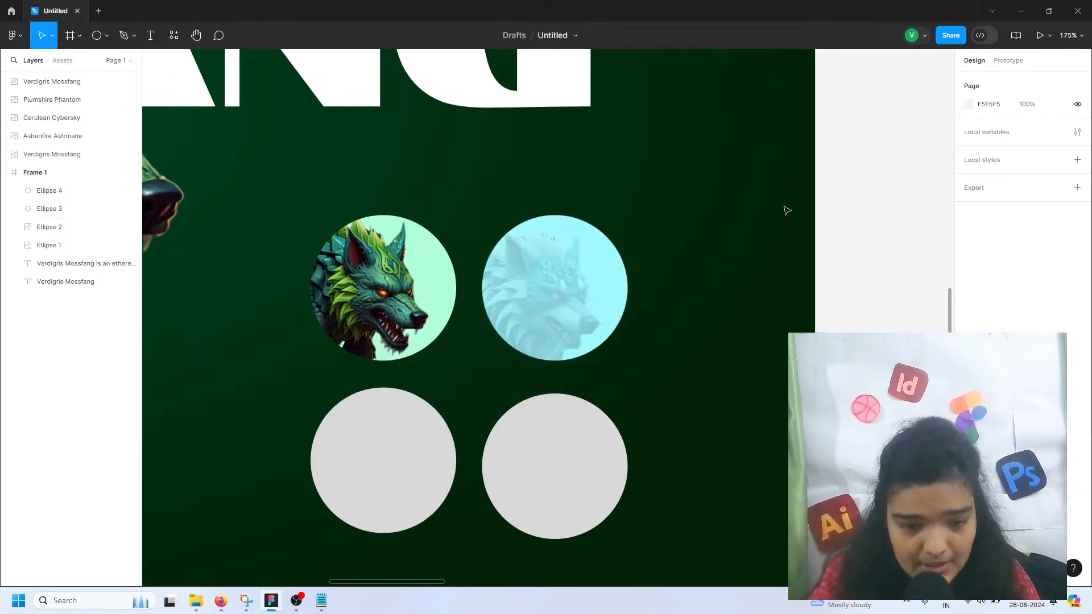
- Set the Cerulean Cybersky image fill's opacity to 100%
{"action": "left_click", "coordinate": [558, 309]}
{"action": "left_click", "coordinate": [1027, 312]}
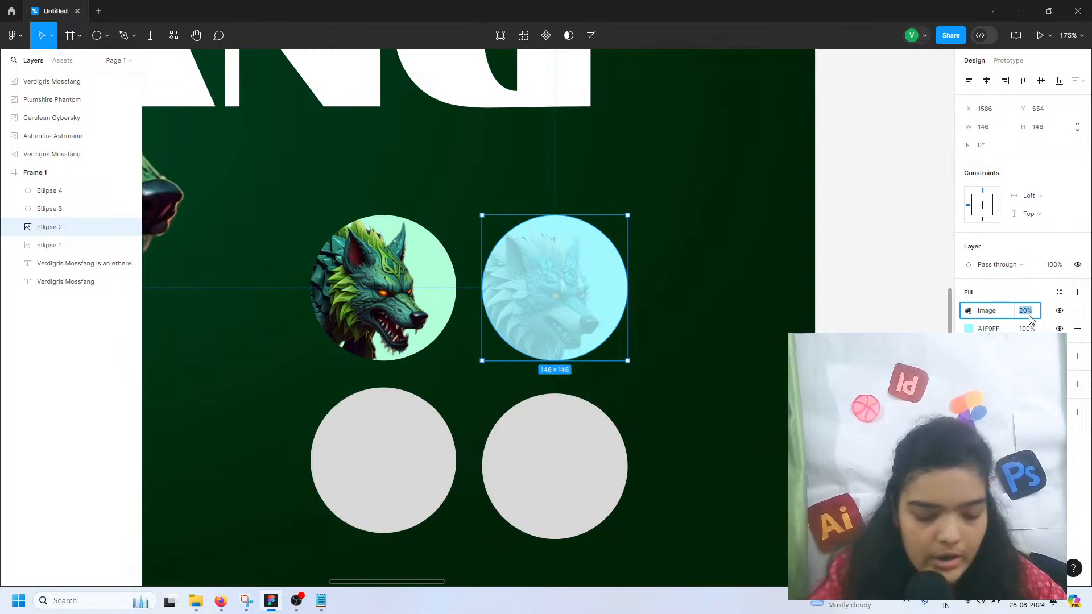
{"action": "type", "text": "100"}
{"action": "key", "text": "Return"}
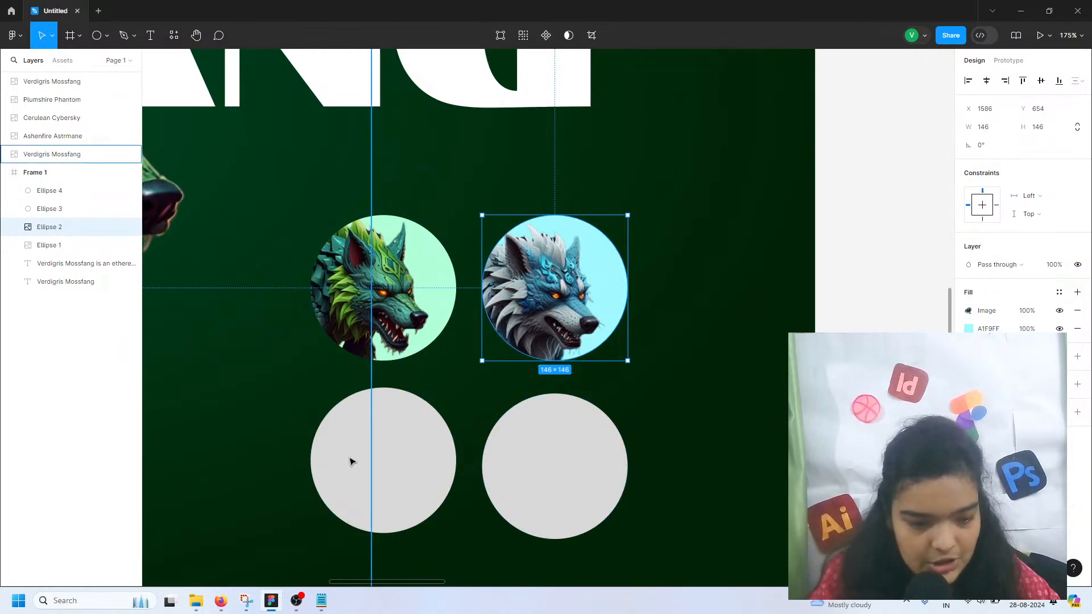
- Change the solid fill of the circle below the green wolf thumbnail to pale purple EFDEFF
{"action": "left_click", "coordinate": [407, 466]}
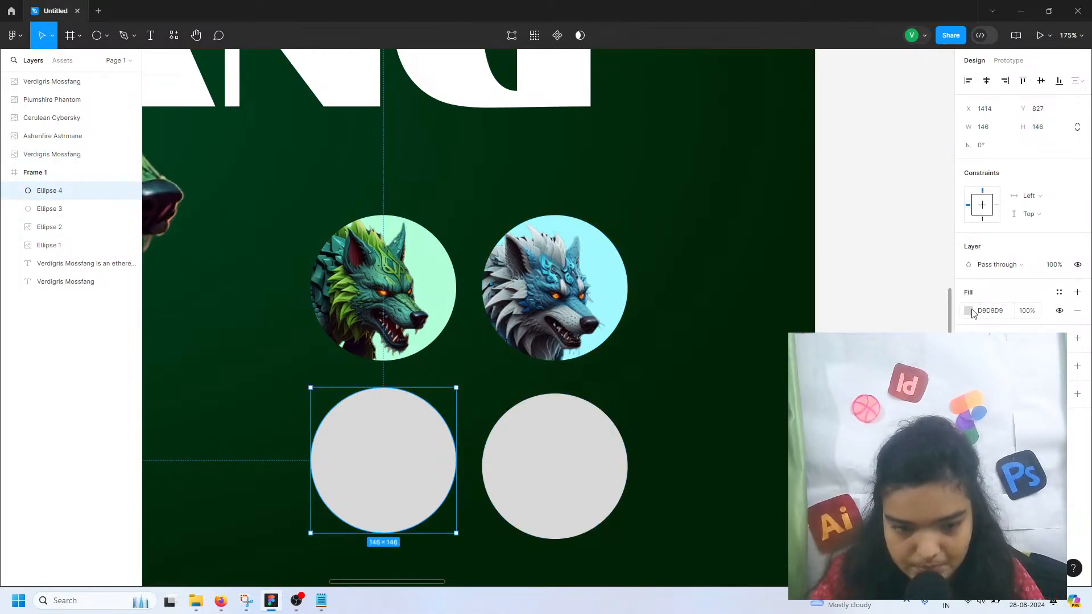
{"action": "left_click", "coordinate": [969, 310]}
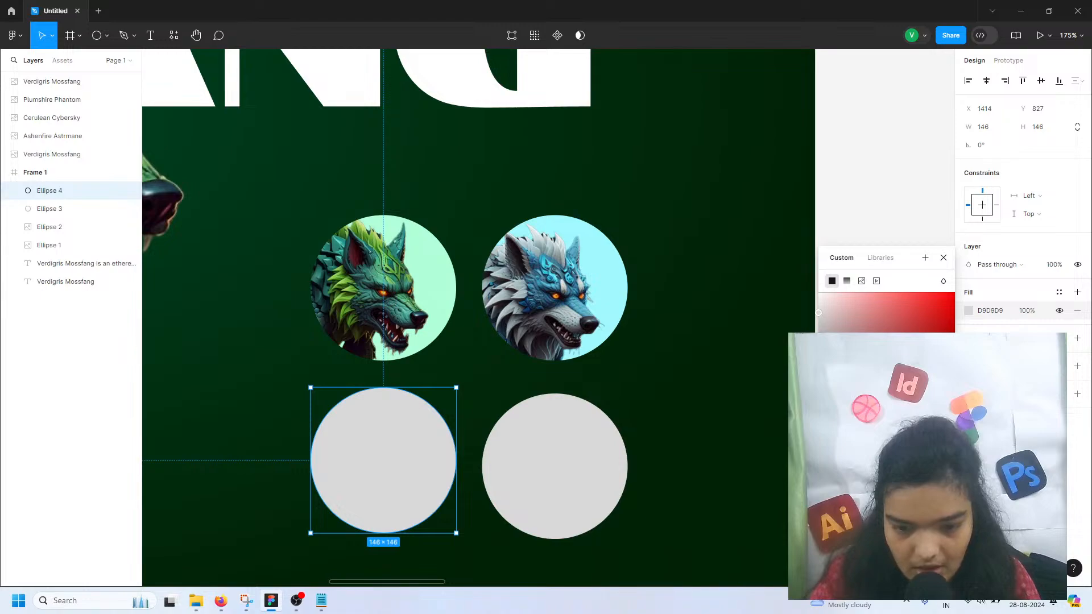
{"action": "left_click_drag", "start_coordinate": [852, 442], "coordinate": [921, 443]}
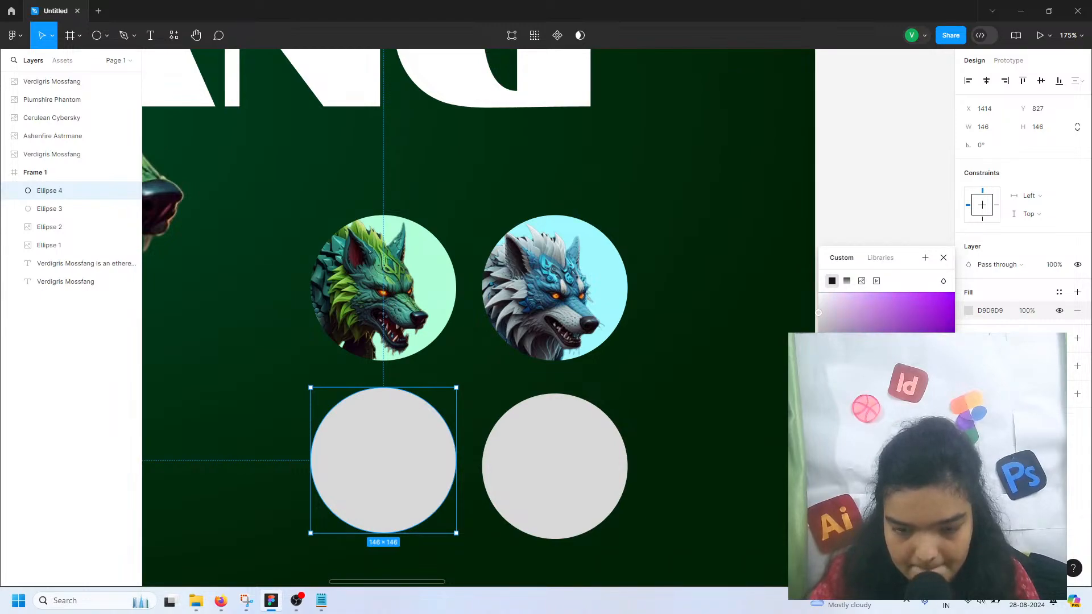
{"action": "mouse_move", "coordinate": [933, 307]}
{"action": "left_mouse_down"}
{"action": "mouse_move", "coordinate": [931, 275]}
{"action": "mouse_move", "coordinate": [836, 250]}
{"action": "mouse_move", "coordinate": [873, 259]}
{"action": "mouse_move", "coordinate": [876, 283]}
{"action": "mouse_move", "coordinate": [865, 312]}
{"action": "mouse_move", "coordinate": [855, 293]}
{"action": "mouse_move", "coordinate": [835, 293]}
{"action": "left_mouse_up"}
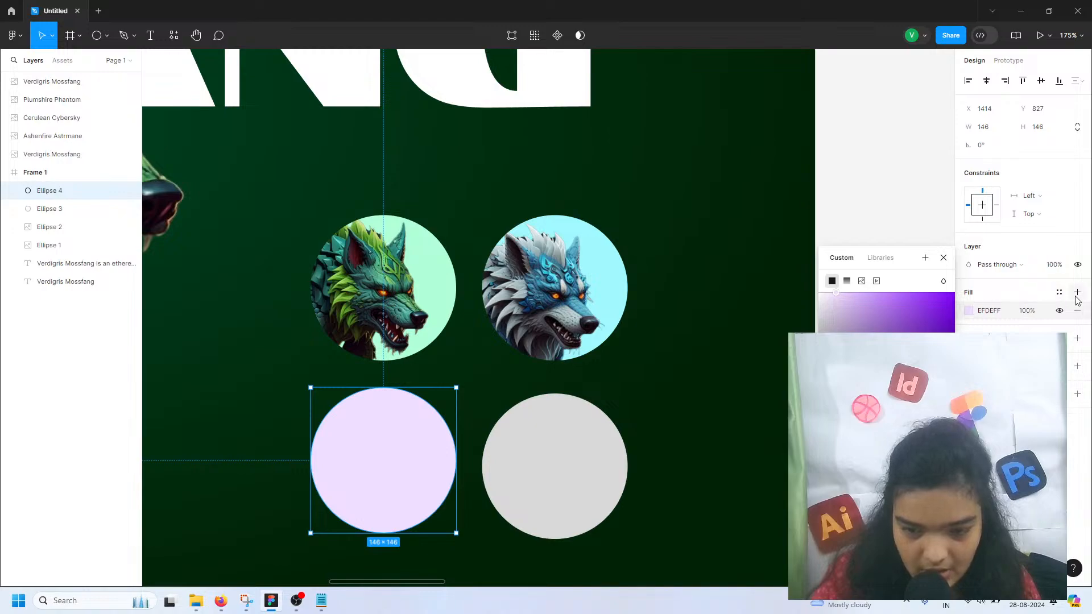
- Add the Plumshire Phantom image from the CyberWolf folder as a second fill on the pale purple circle, keeping the circle in place
{"action": "left_click", "coordinate": [1077, 293]}
{"action": "left_click", "coordinate": [862, 281]}
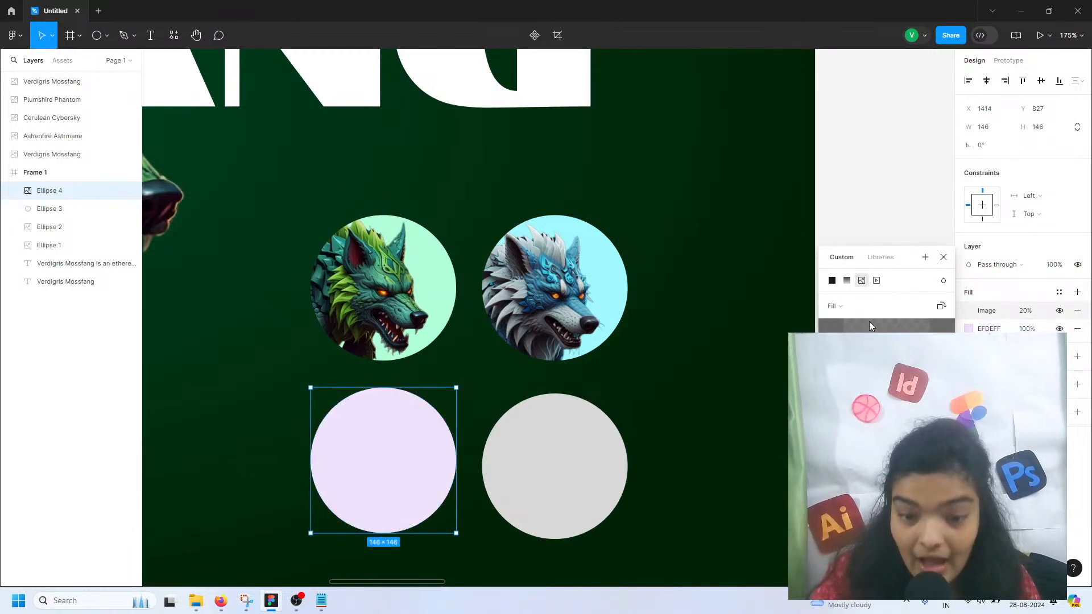
{"action": "left_click", "coordinate": [887, 387]}
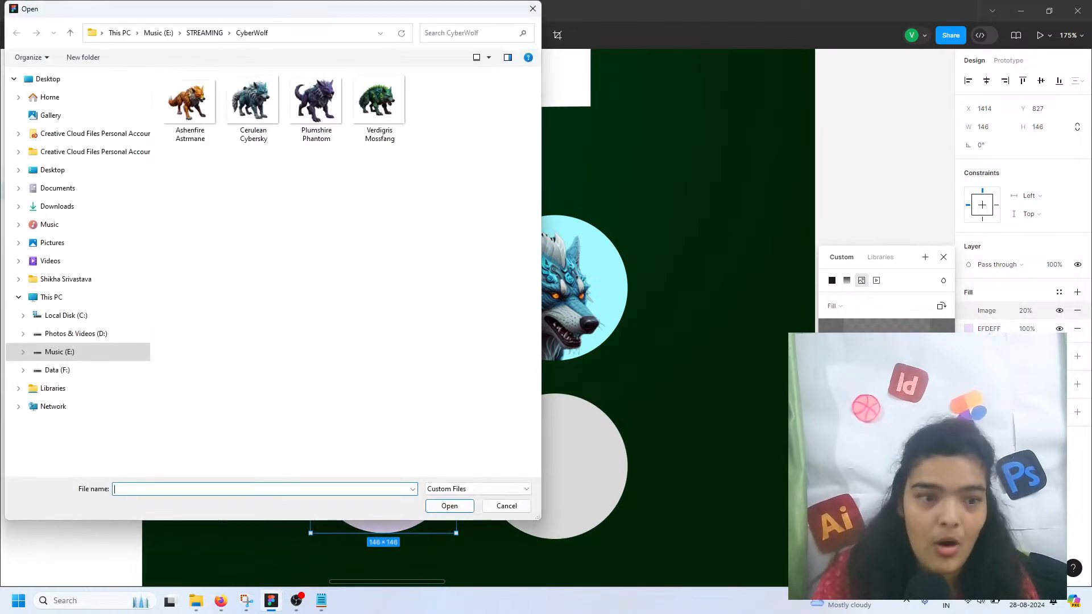
{"action": "left_click", "coordinate": [338, 91]}
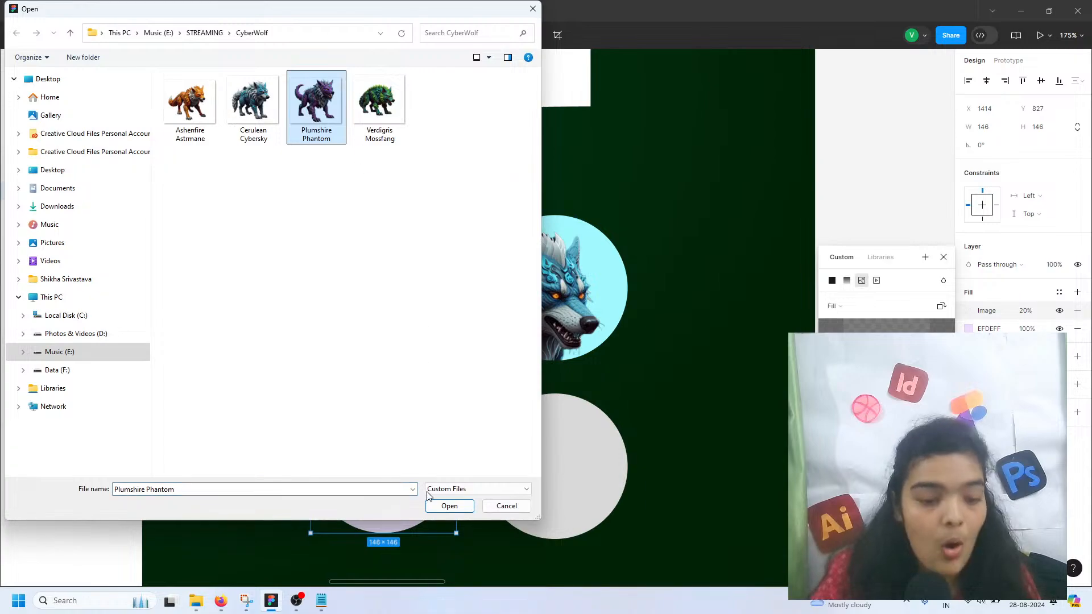
{"action": "left_click", "coordinate": [449, 506]}
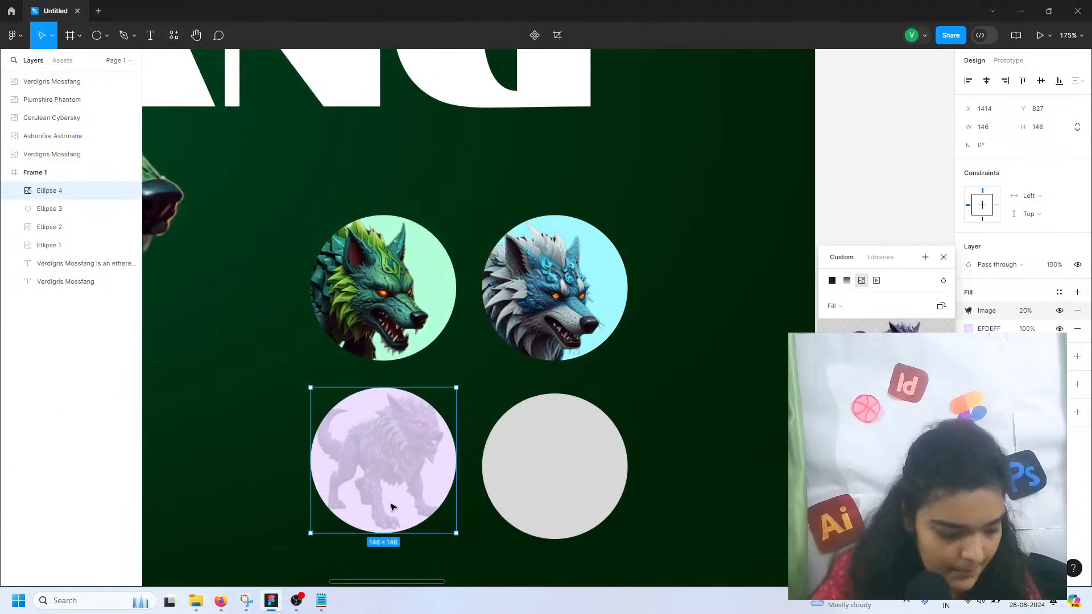
{"action": "left_click_drag", "start_coordinate": [386, 475], "coordinate": [410, 491]}
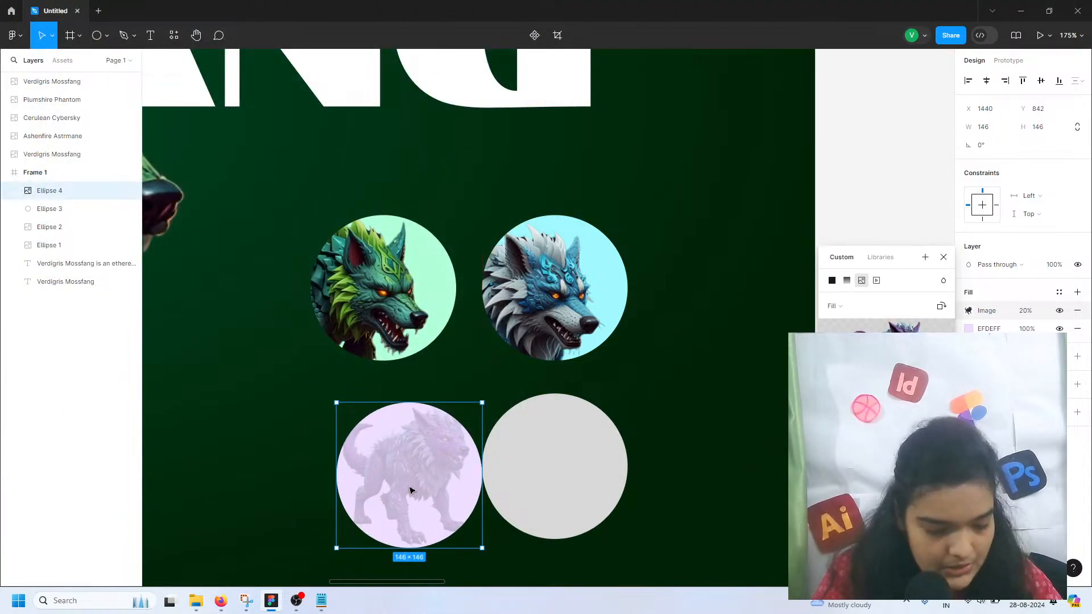
{"action": "key", "text": "ctrl+z"}
- Set the Plumshire Phantom image fill to Crop, then enlarge and reposition it so the wolf's head fills the circle
{"action": "left_click", "coordinate": [835, 306]}
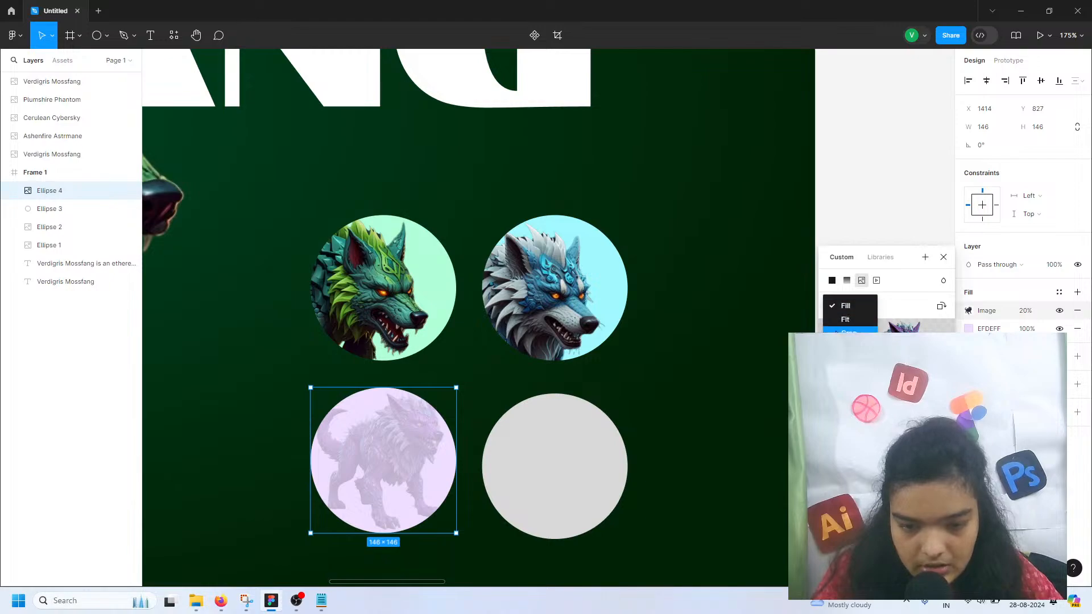
{"action": "left_click", "coordinate": [837, 336]}
{"action": "scroll", "coordinate": [396, 396], "scroll_direction": "down", "scroll_amount": 2}
{"action": "left_click_drag", "start_coordinate": [396, 397], "coordinate": [380, 425]}
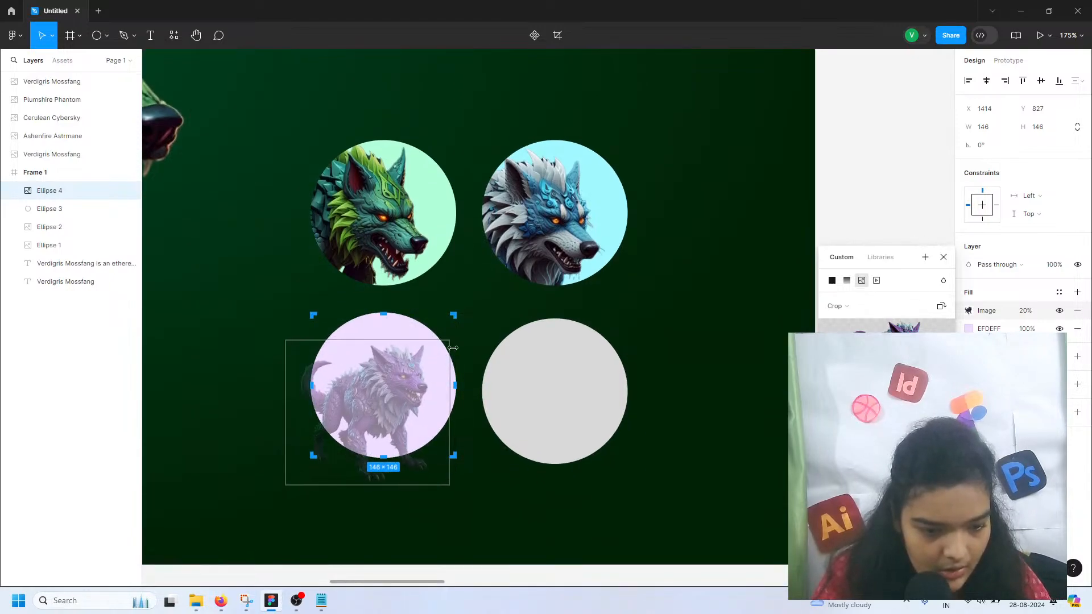
{"action": "left_click_drag", "start_coordinate": [450, 338], "coordinate": [638, 176]}
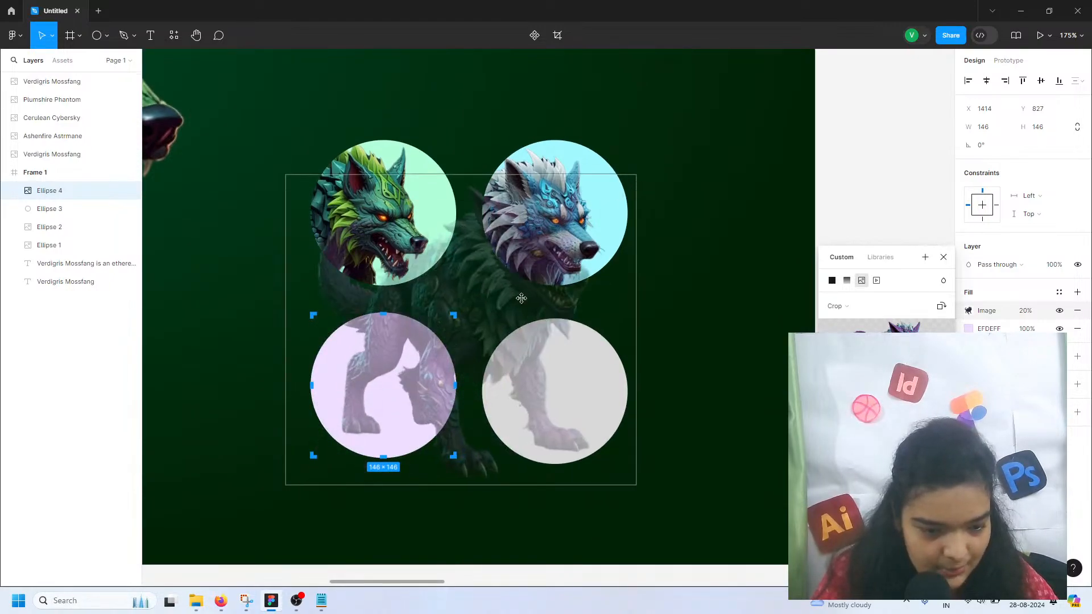
{"action": "left_click_drag", "start_coordinate": [547, 290], "coordinate": [393, 417]}
{"action": "left_click_drag", "start_coordinate": [476, 307], "coordinate": [433, 356]}
{"action": "left_click_drag", "start_coordinate": [465, 322], "coordinate": [449, 335]}
{"action": "left_click_drag", "start_coordinate": [422, 353], "coordinate": [433, 338]}
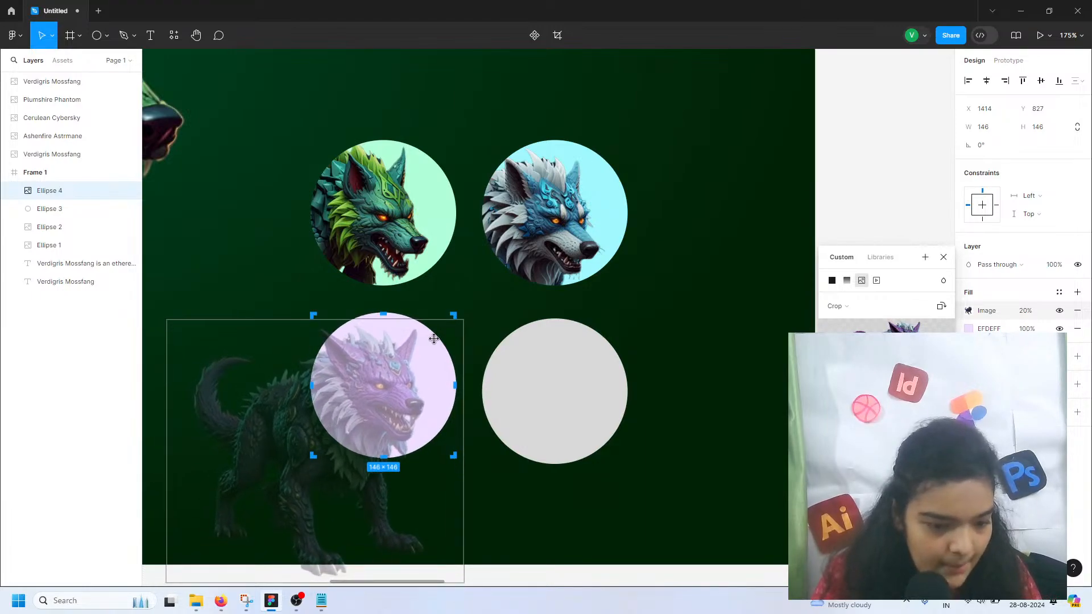
{"action": "scroll", "coordinate": [484, 329], "scroll_direction": "down", "scroll_amount": 1}
{"action": "scroll", "coordinate": [484, 330], "scroll_direction": "left", "scroll_amount": 1}
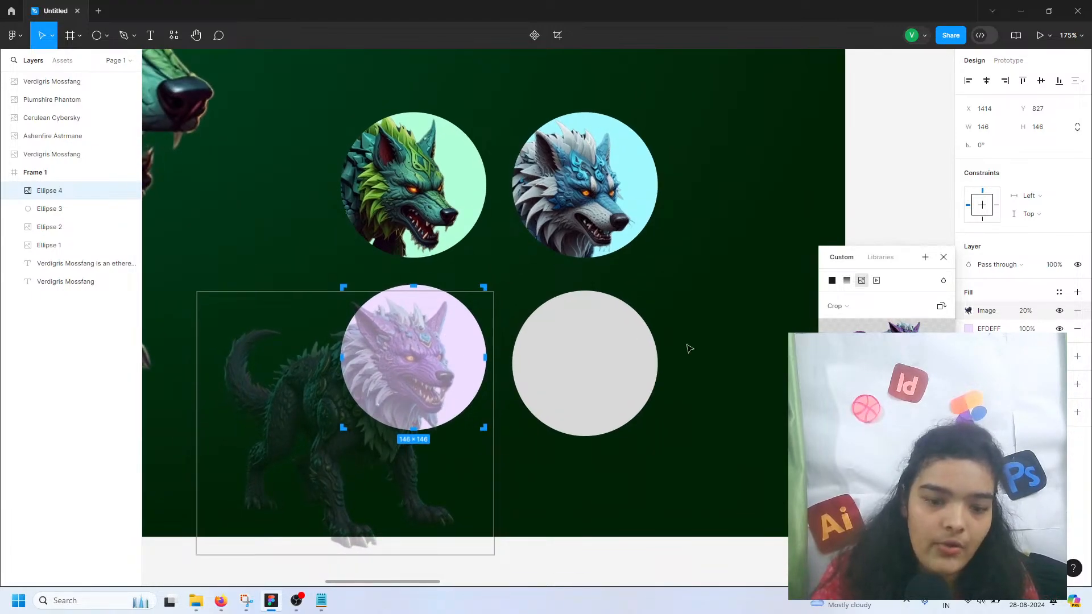
- Set the Plumshire Phantom image fill's opacity to 100%
{"action": "left_click", "coordinate": [1022, 310]}
{"action": "type", "text": "10"}
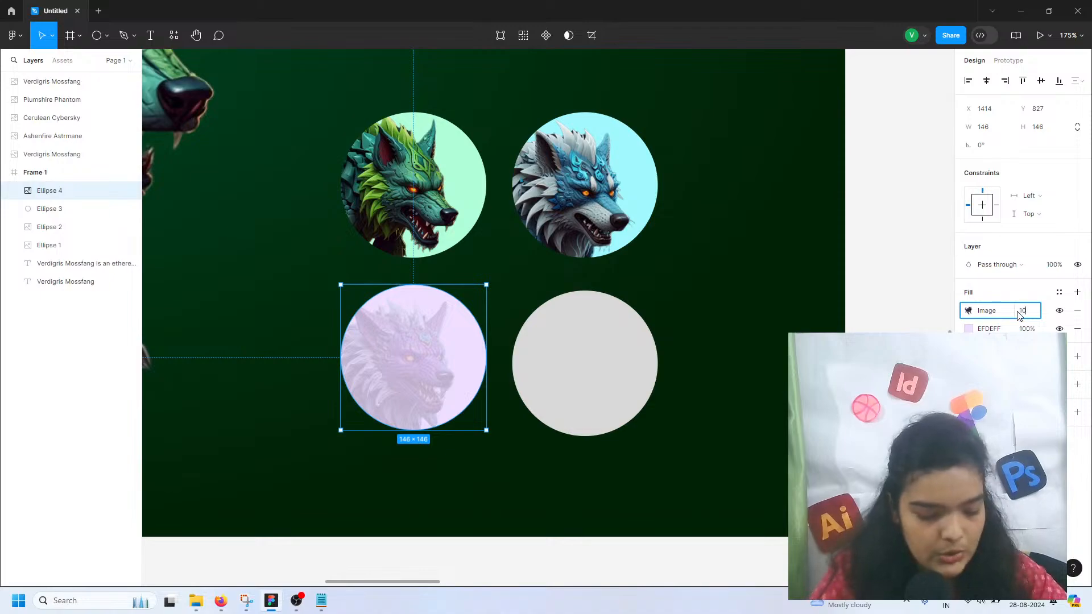
{"action": "type", "text": "0"}
{"action": "key", "text": "Return"}
- Change the solid fill of the remaining grey circle below the blue wolf thumbnail to pale orange FFCD9E
{"action": "left_click", "coordinate": [605, 368]}
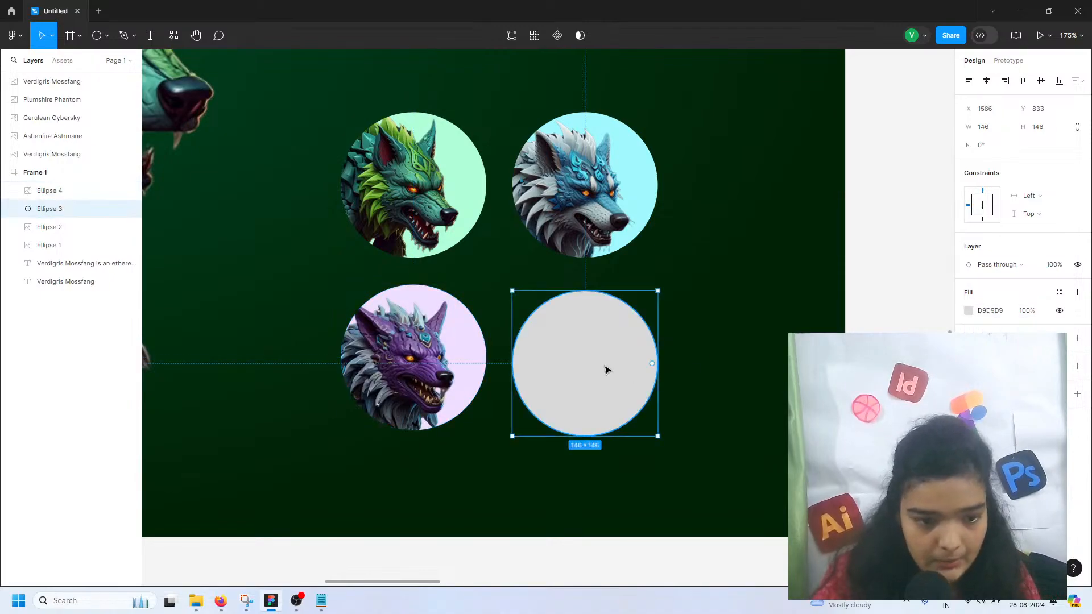
{"action": "left_click", "coordinate": [439, 418]}
{"action": "left_click", "coordinate": [595, 383]}
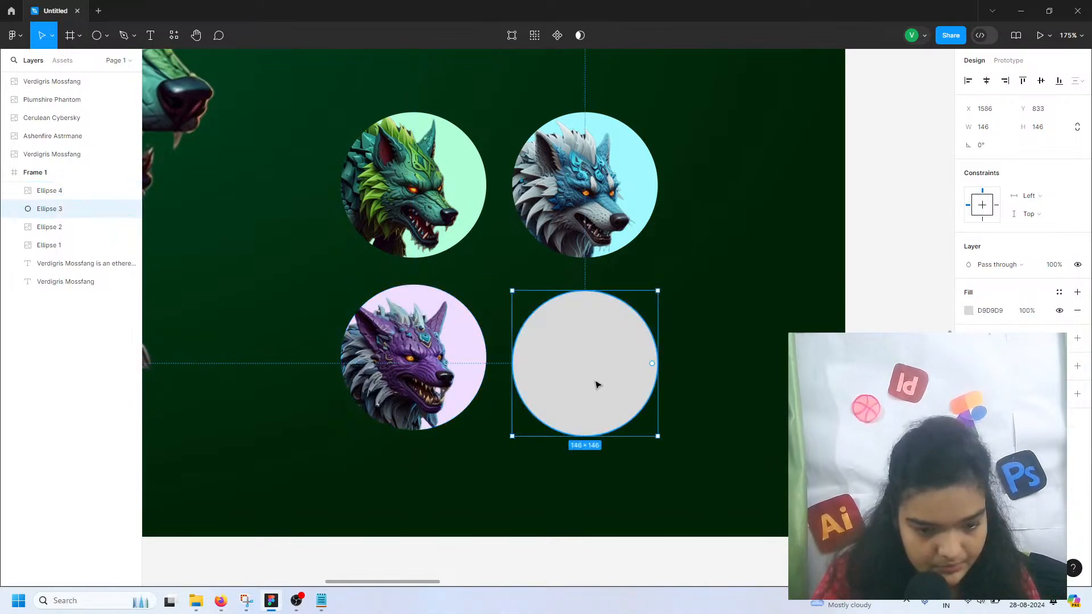
{"action": "left_click", "coordinate": [968, 312]}
{"action": "left_click_drag", "start_coordinate": [911, 360], "coordinate": [892, 361]}
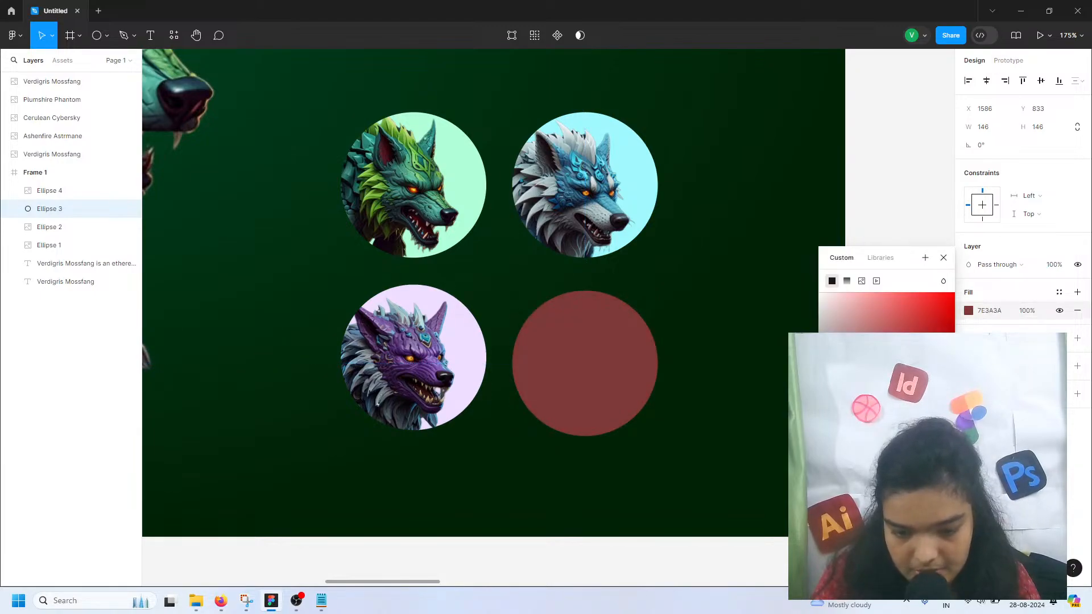
{"action": "mouse_move", "coordinate": [854, 444]}
{"action": "left_mouse_down"}
{"action": "mouse_move", "coordinate": [885, 444]}
{"action": "mouse_move", "coordinate": [861, 443]}
{"action": "left_mouse_up"}
{"action": "left_click_drag", "start_coordinate": [893, 362], "coordinate": [874, 260]}
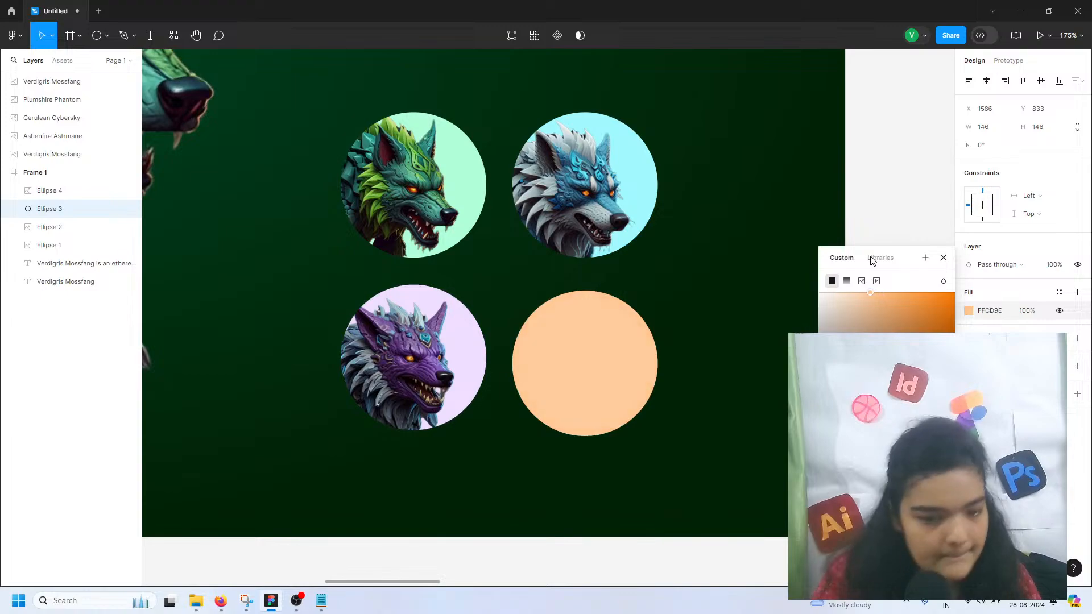
- Add the Ashenfire Astrmane image from the CyberWolf folder as a second fill on the pale orange circle, set to Crop
{"action": "left_click", "coordinate": [1078, 293]}
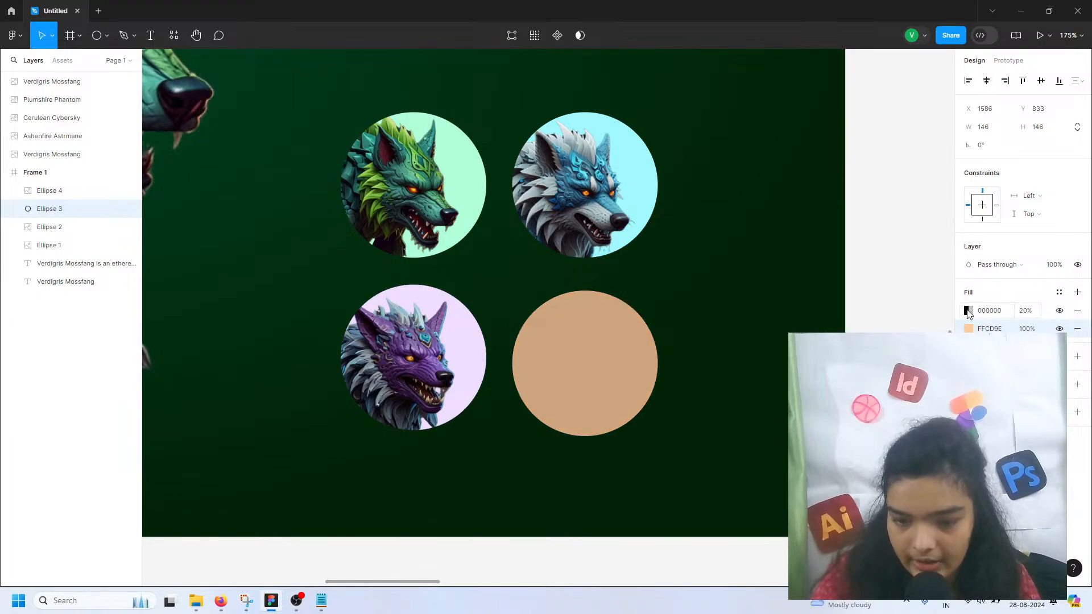
{"action": "left_click", "coordinate": [969, 311]}
{"action": "left_click", "coordinate": [862, 281]}
{"action": "left_click", "coordinate": [845, 306]}
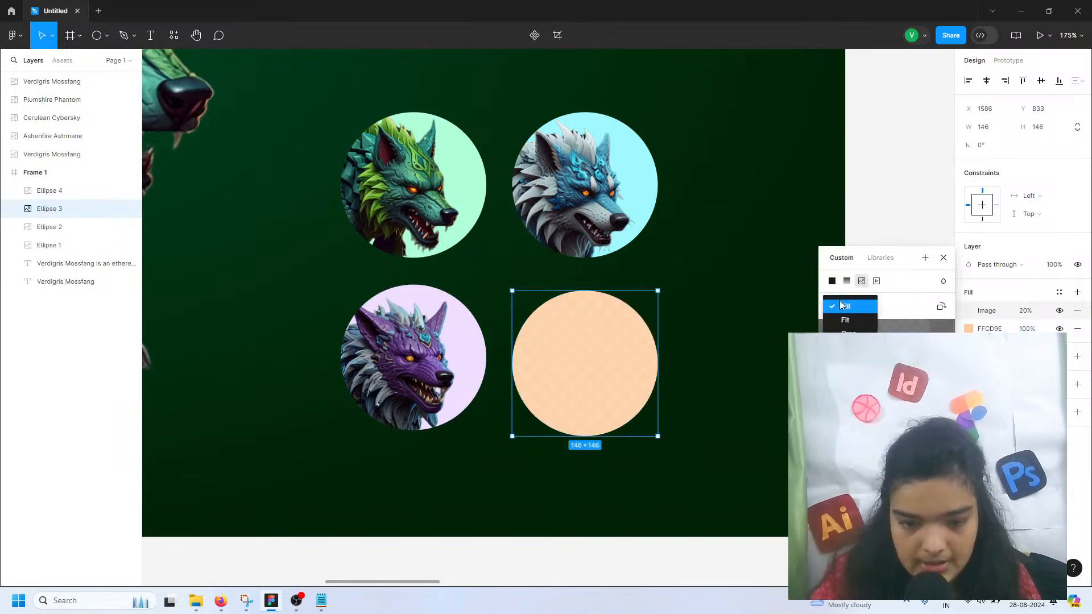
{"action": "left_click", "coordinate": [845, 332]}
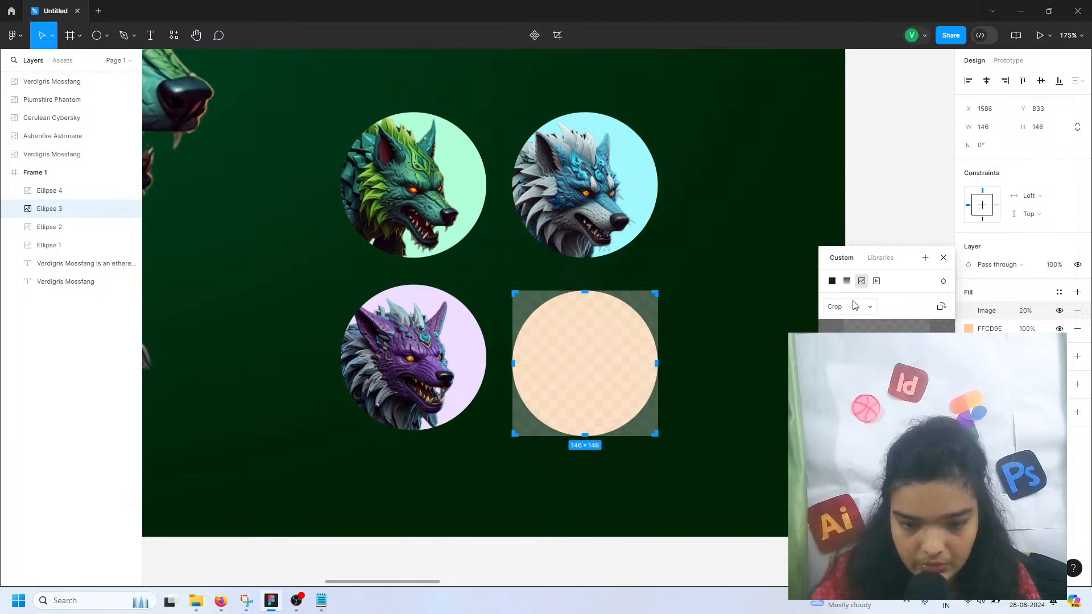
{"action": "left_click", "coordinate": [852, 308]}
{"action": "left_click", "coordinate": [882, 301]}
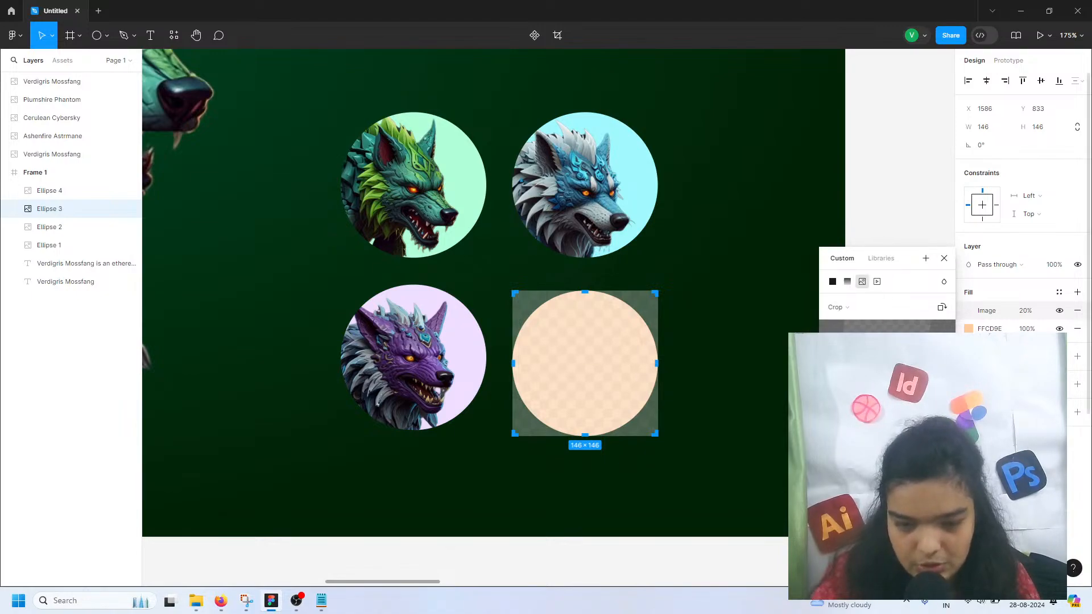
{"action": "left_click", "coordinate": [887, 387]}
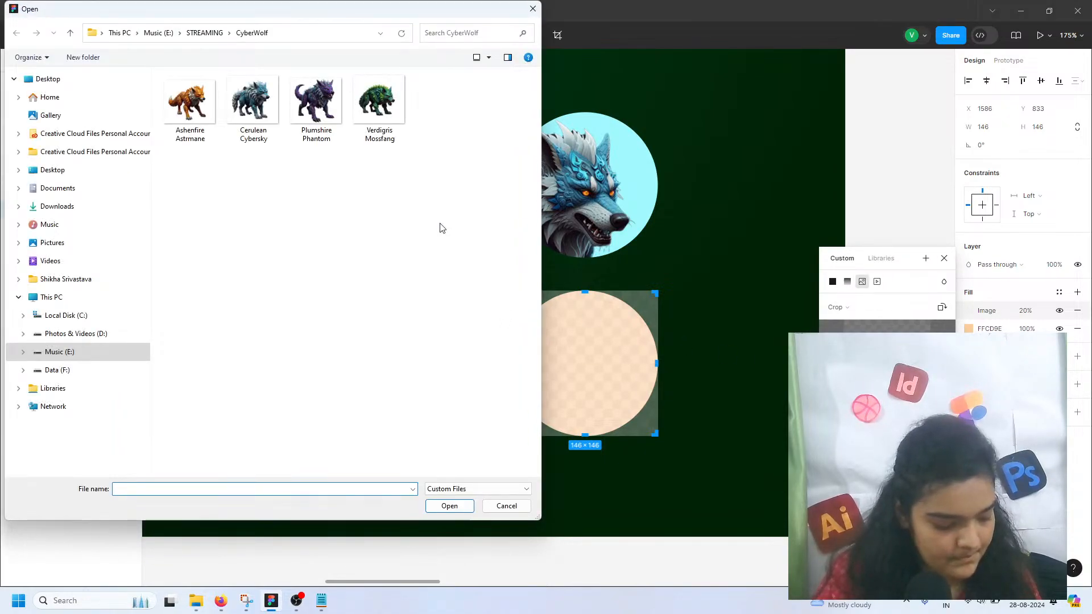
{"action": "left_click", "coordinate": [190, 102]}
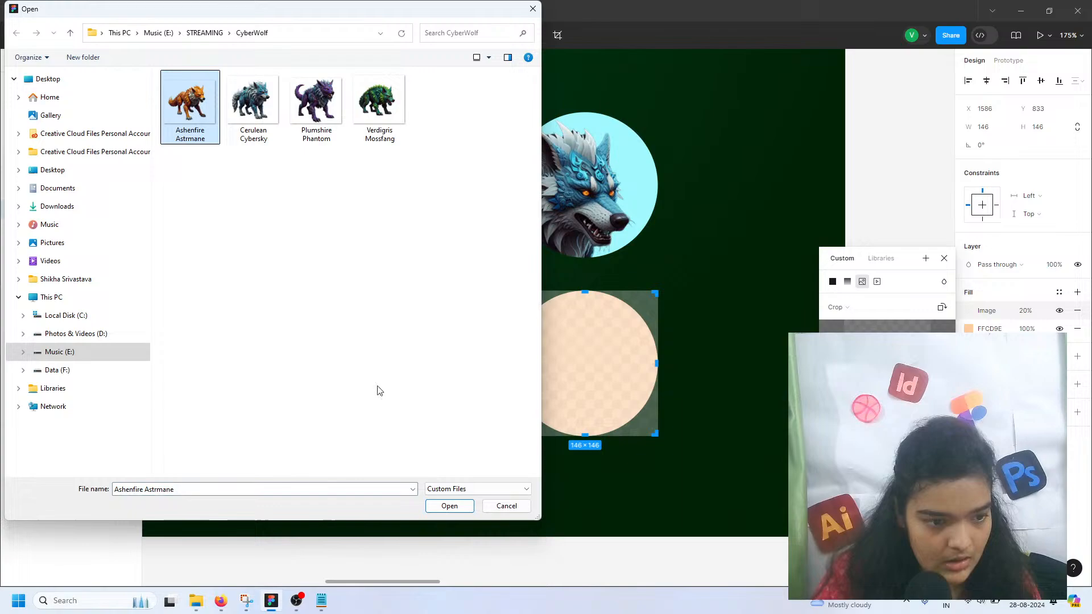
{"action": "left_click", "coordinate": [454, 508]}
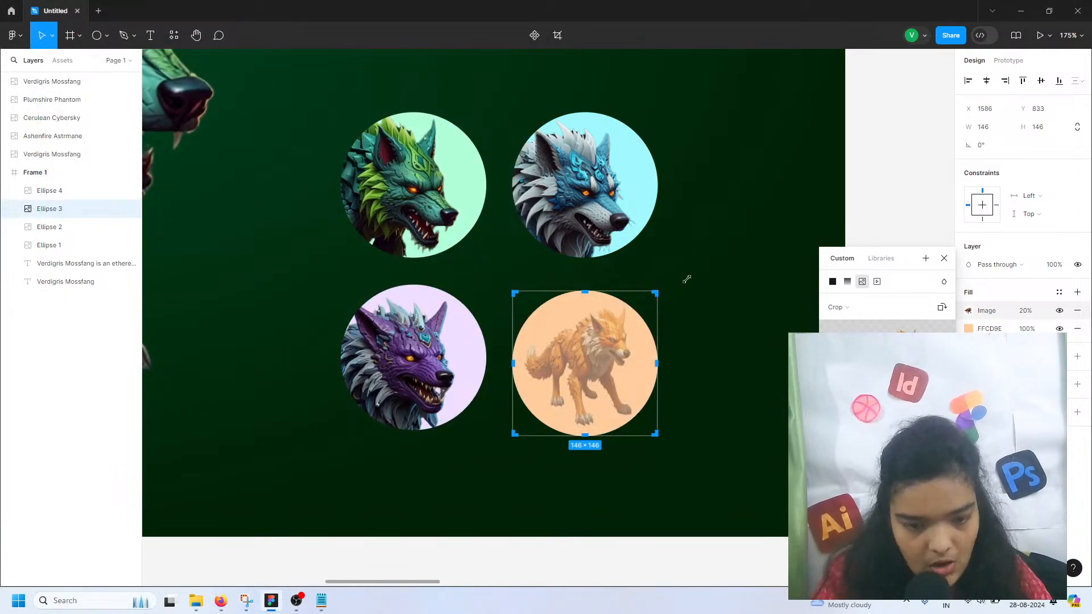
- Enlarge and reposition the Ashenfire Astrmane image crop so the orange wolf's head fills the circle
{"action": "left_click_drag", "start_coordinate": [687, 279], "coordinate": [807, 212]}
{"action": "key", "text": "ctrl+z"}
{"action": "left_click_drag", "start_coordinate": [627, 380], "coordinate": [643, 416]}
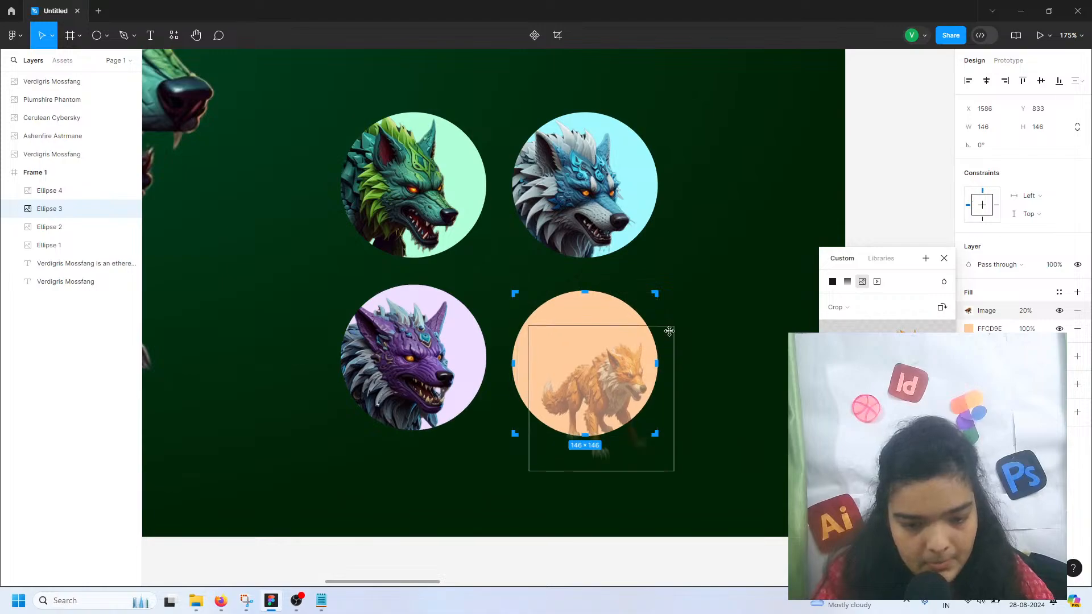
{"action": "left_click_drag", "start_coordinate": [675, 324], "coordinate": [804, 195]}
{"action": "left_click_drag", "start_coordinate": [672, 378], "coordinate": [547, 459]}
{"action": "left_click_drag", "start_coordinate": [683, 278], "coordinate": [708, 251]}
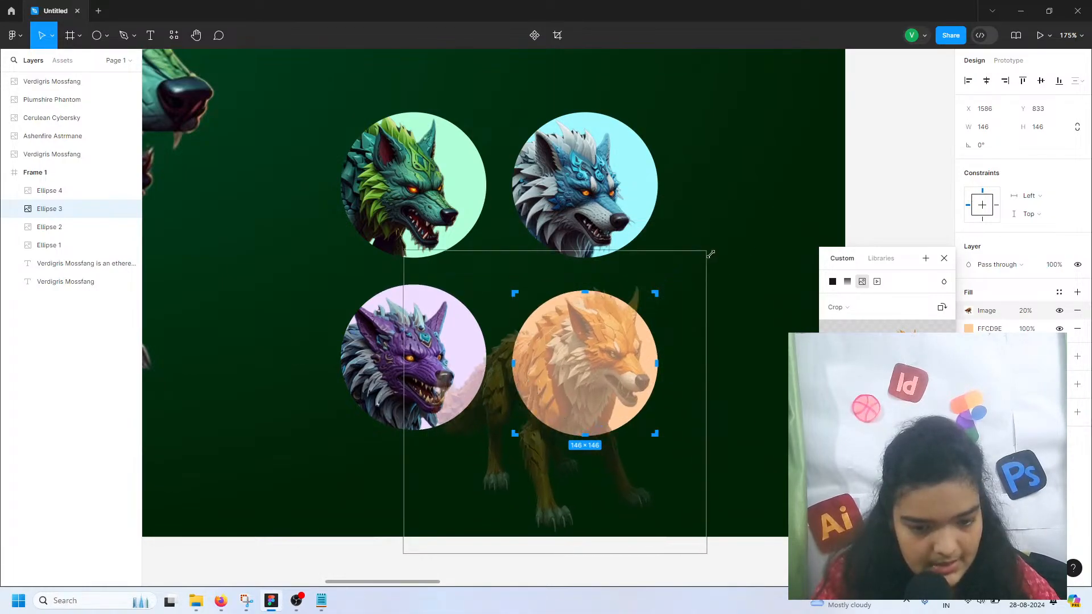
{"action": "left_click_drag", "start_coordinate": [594, 370], "coordinate": [561, 388]}
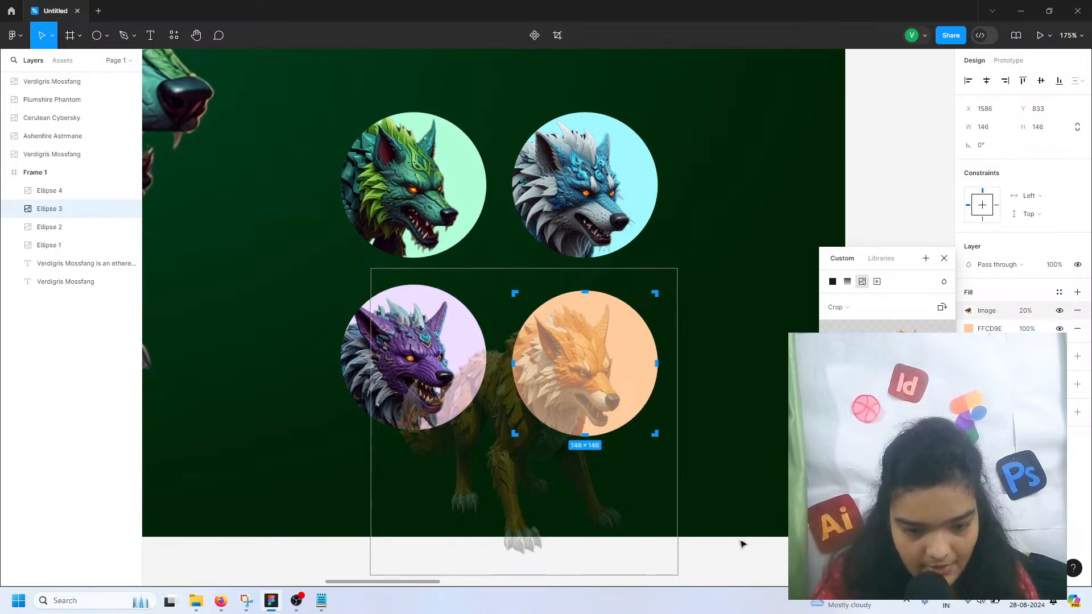
{"action": "left_click", "coordinate": [735, 557]}
- Set the Ashenfire Astrmane image fill's opacity to 100%
{"action": "left_click", "coordinate": [612, 368]}
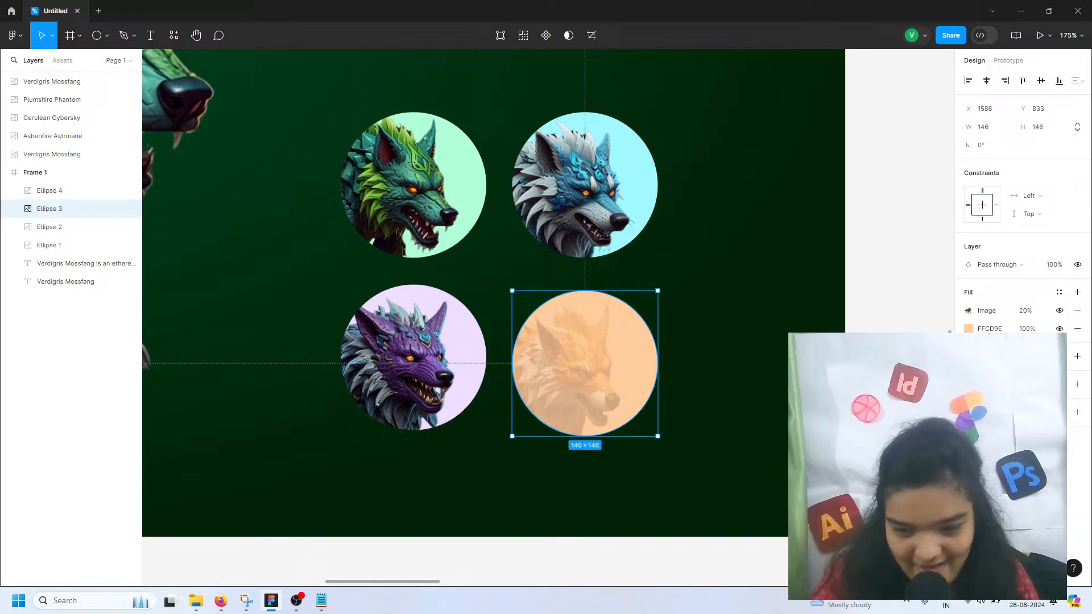
{"action": "left_click", "coordinate": [1035, 311]}
{"action": "type", "text": "100"}
{"action": "key", "text": "Return"}
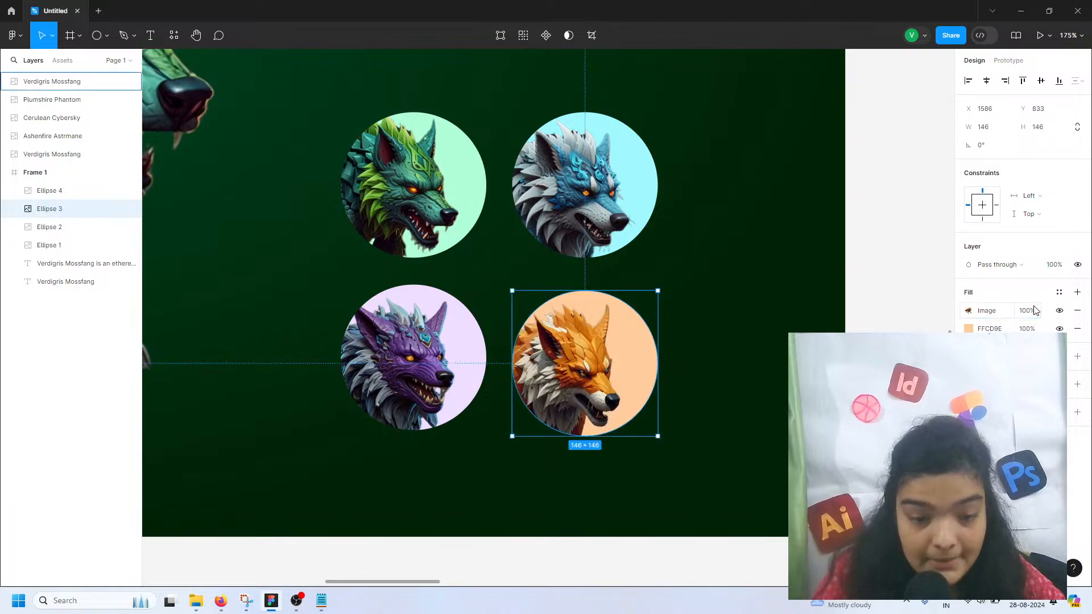
- Group the four wolf thumbnail circles and name the group Navigation
{"action": "left_click", "coordinate": [424, 206]}
{"action": "left_click", "coordinate": [541, 210], "text": "shift"}
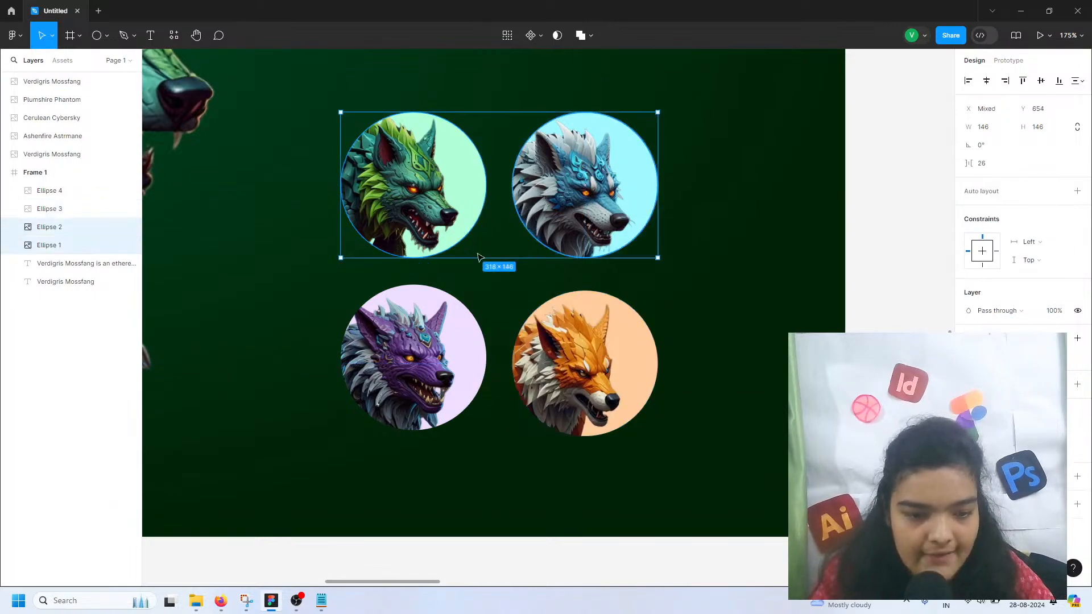
{"action": "left_click", "coordinate": [398, 341], "text": "shift"}
{"action": "left_click", "coordinate": [549, 347]}
{"action": "left_click", "coordinate": [419, 348]}
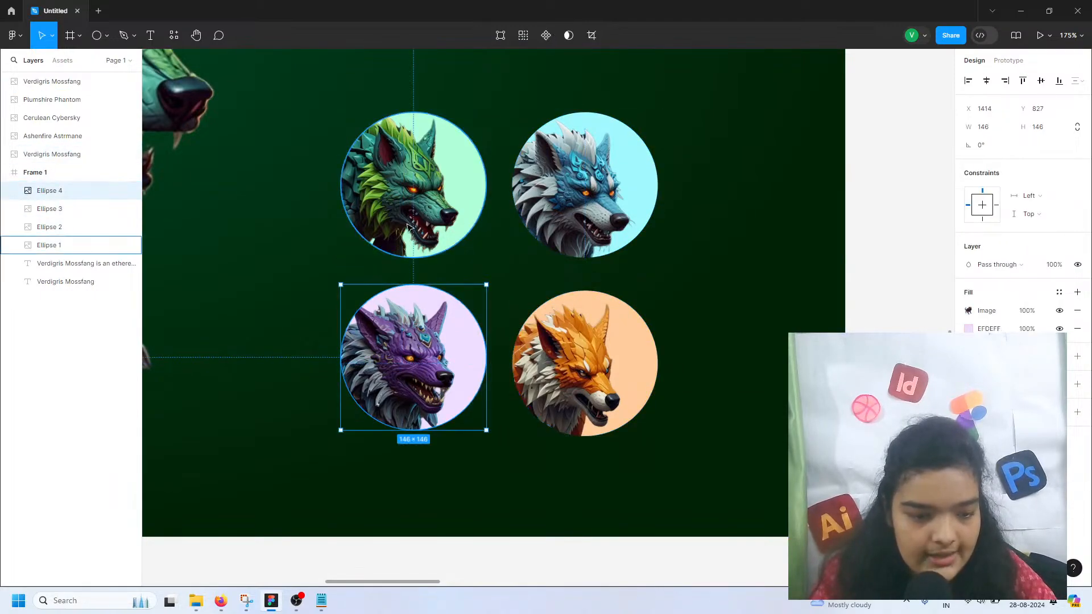
{"action": "left_click", "coordinate": [80, 245], "text": "shift"}
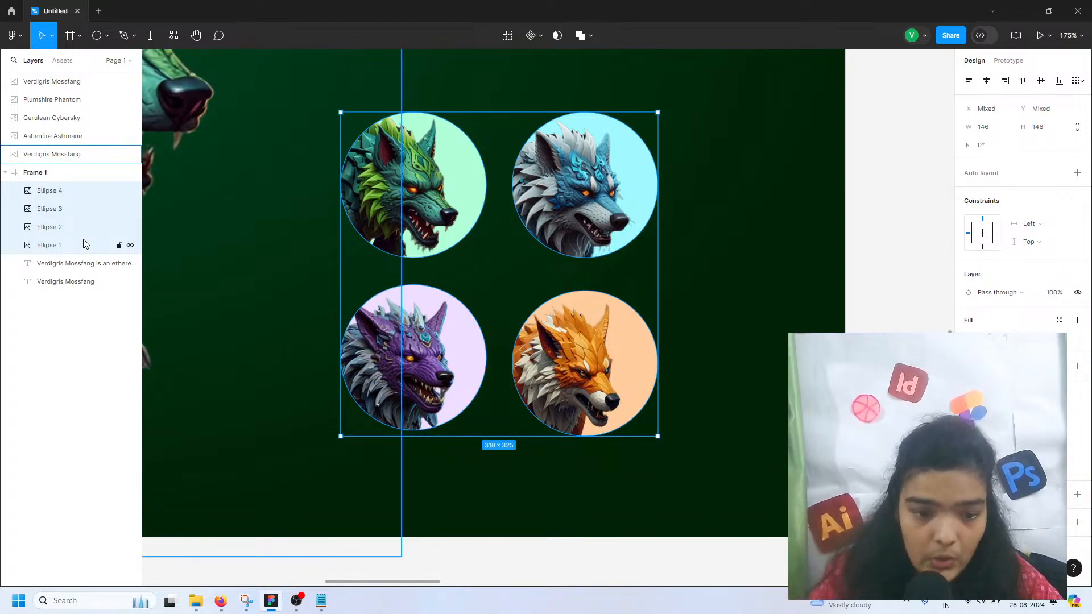
{"action": "key", "text": "ctrl+g"}
{"action": "double_click", "coordinate": [70, 191]}
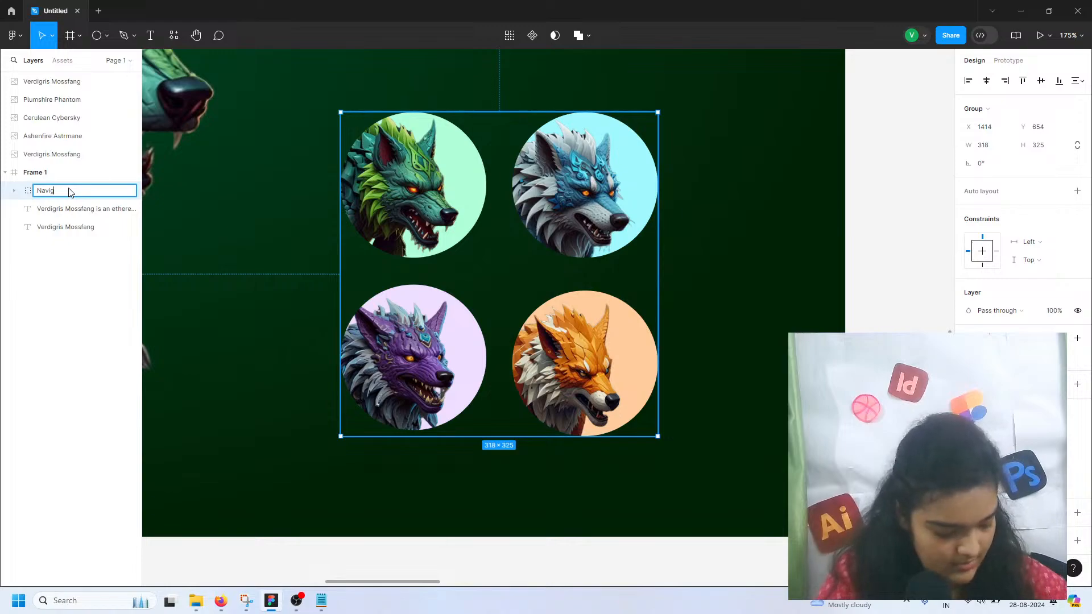
{"action": "key", "text": "Return"}
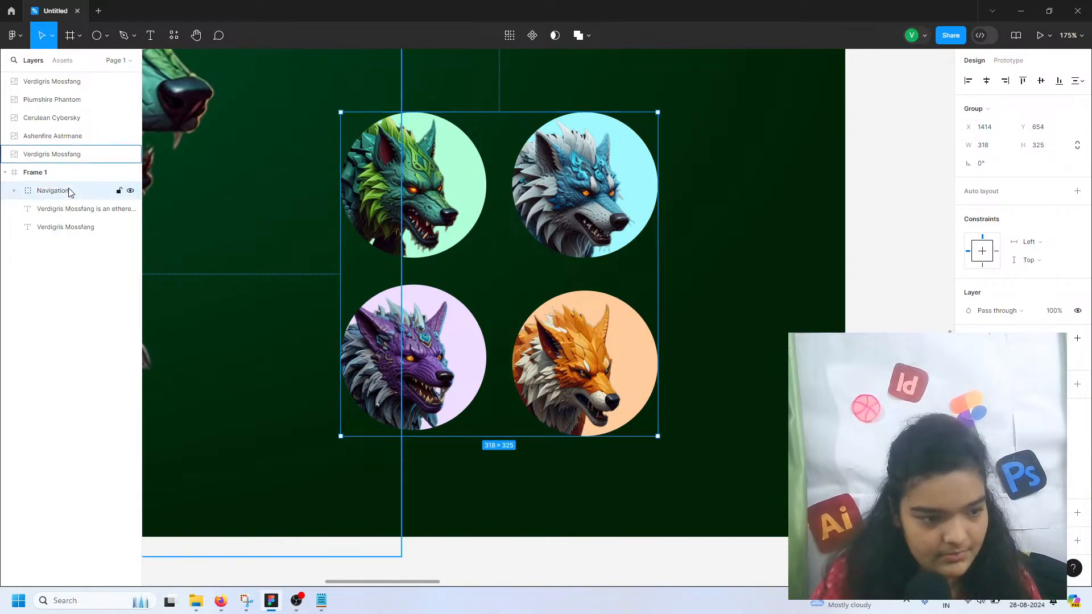
- Move the Navigation group slightly up on the frame, to about X 1412, Y 607
{"action": "scroll", "coordinate": [440, 268], "scroll_direction": "down", "scroll_amount": 5}
{"action": "scroll", "coordinate": [440, 267], "scroll_direction": "down", "scroll_amount": 3}
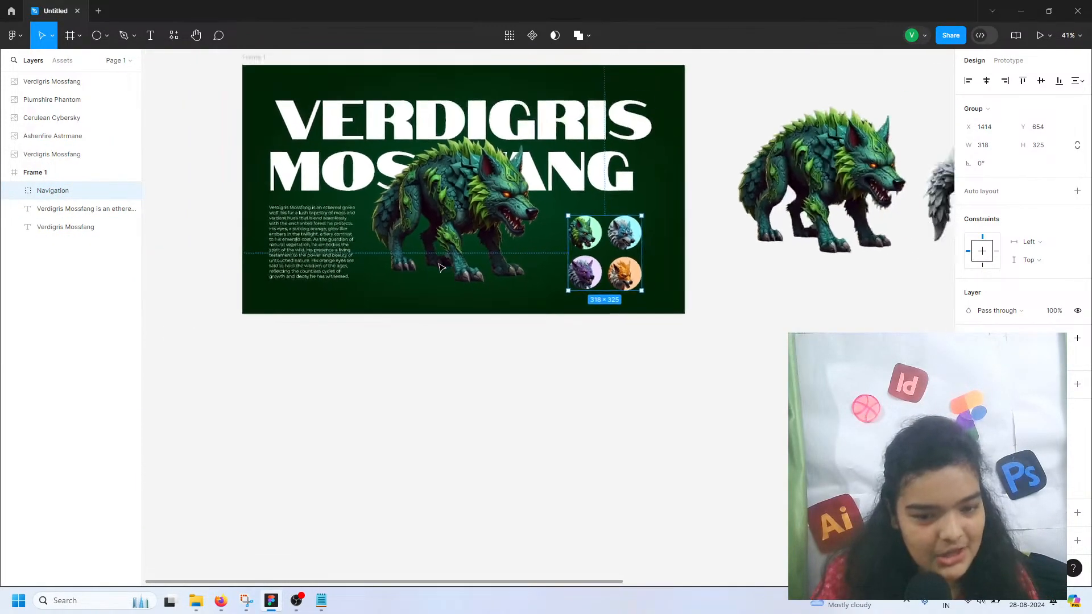
{"action": "left_click_drag", "start_coordinate": [602, 245], "coordinate": [604, 236]}
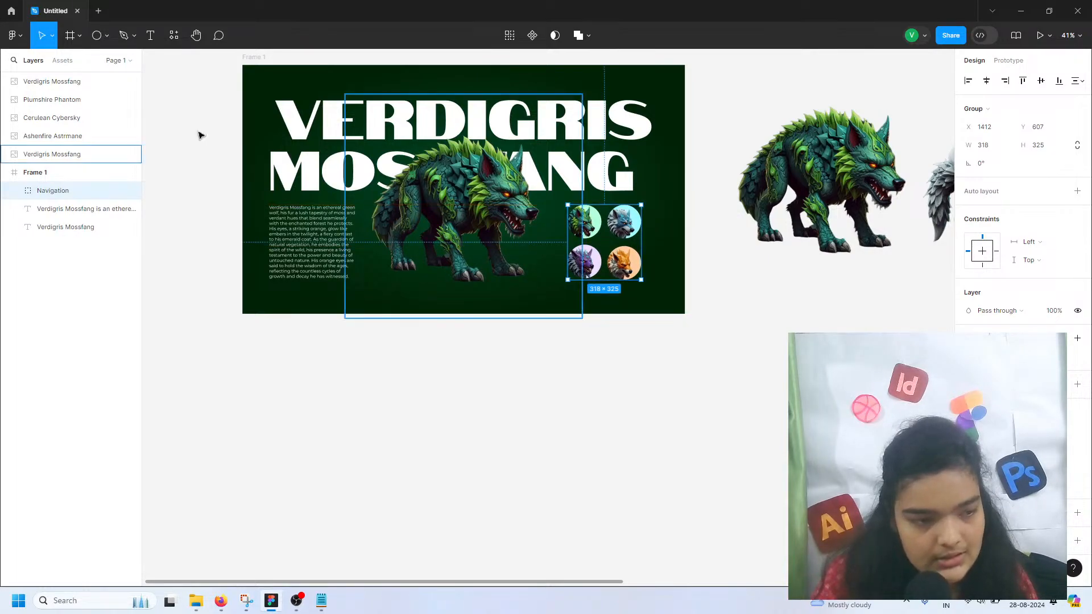
- Turn the Navigation group into a reusable component and display the local components list
{"action": "scroll", "coordinate": [601, 226], "scroll_direction": "up", "scroll_amount": 3}
{"action": "scroll", "coordinate": [601, 226], "scroll_direction": "up", "scroll_amount": 5}
{"action": "double_click", "coordinate": [601, 227]}
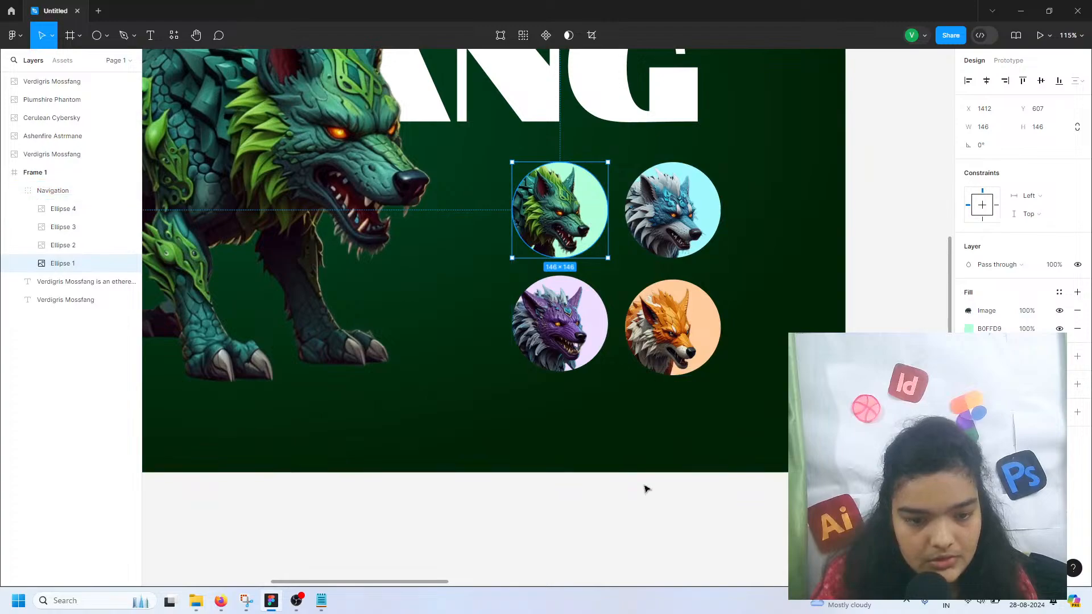
{"action": "left_click", "coordinate": [611, 528]}
{"action": "left_click", "coordinate": [631, 332]}
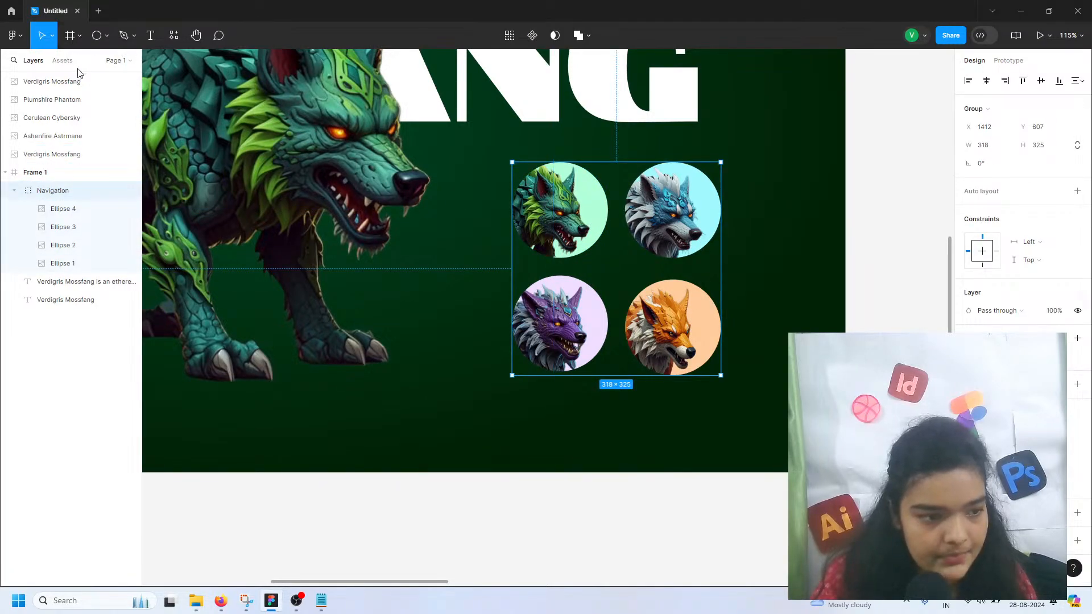
{"action": "left_click", "coordinate": [64, 61]}
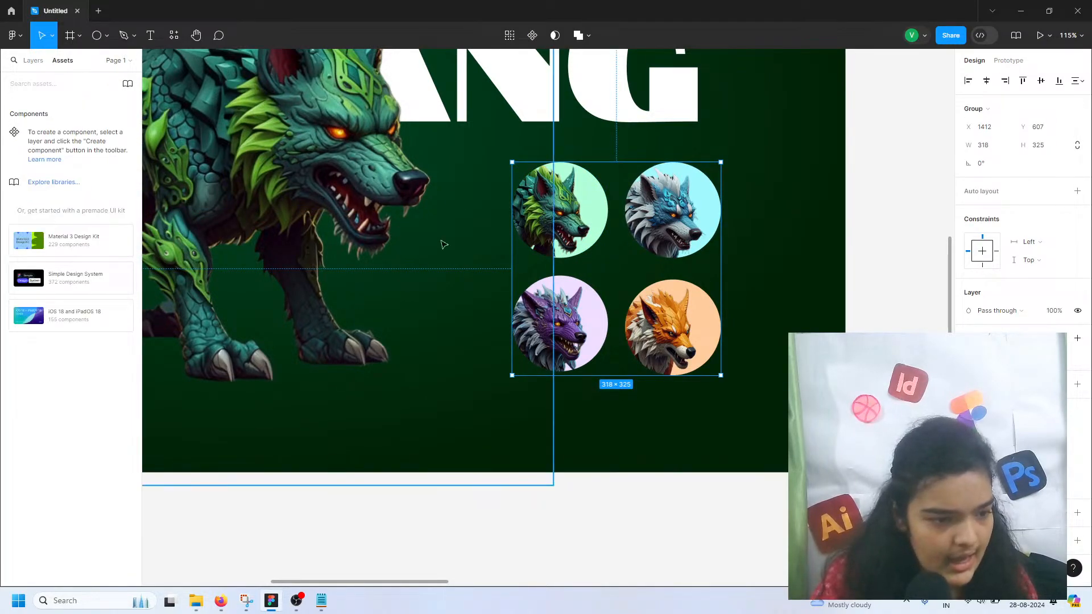
{"action": "left_click", "coordinate": [533, 37]}
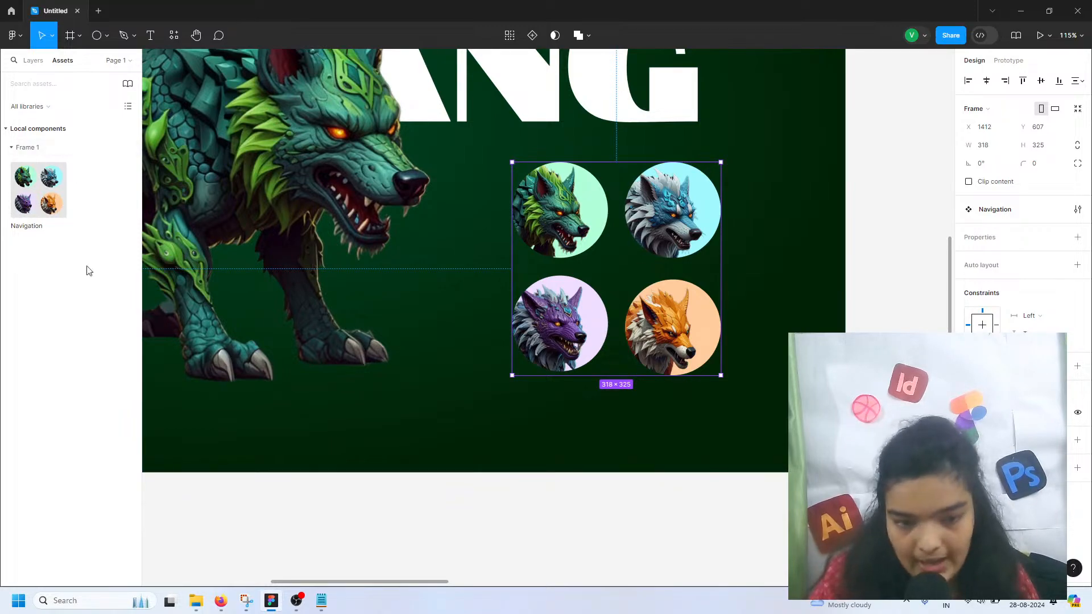
- Add a thick stroke around the outside of the green wolf circle in the Navigation component
{"action": "double_click", "coordinate": [574, 217]}
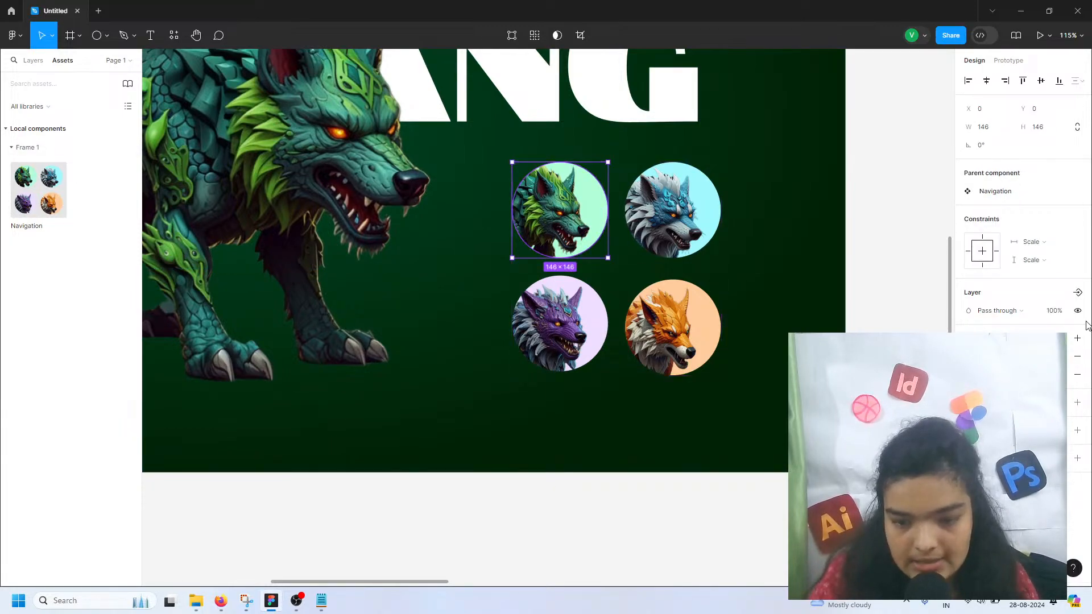
{"action": "left_click", "coordinate": [1077, 403]}
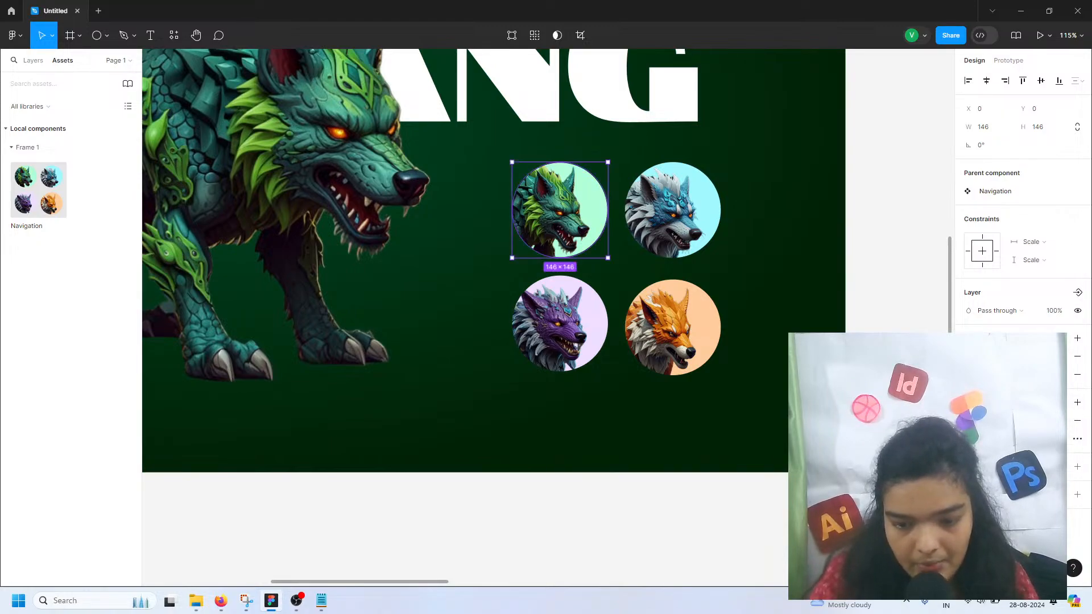
{"action": "left_click_drag", "start_coordinate": [1014, 439], "coordinate": [1019, 439]}
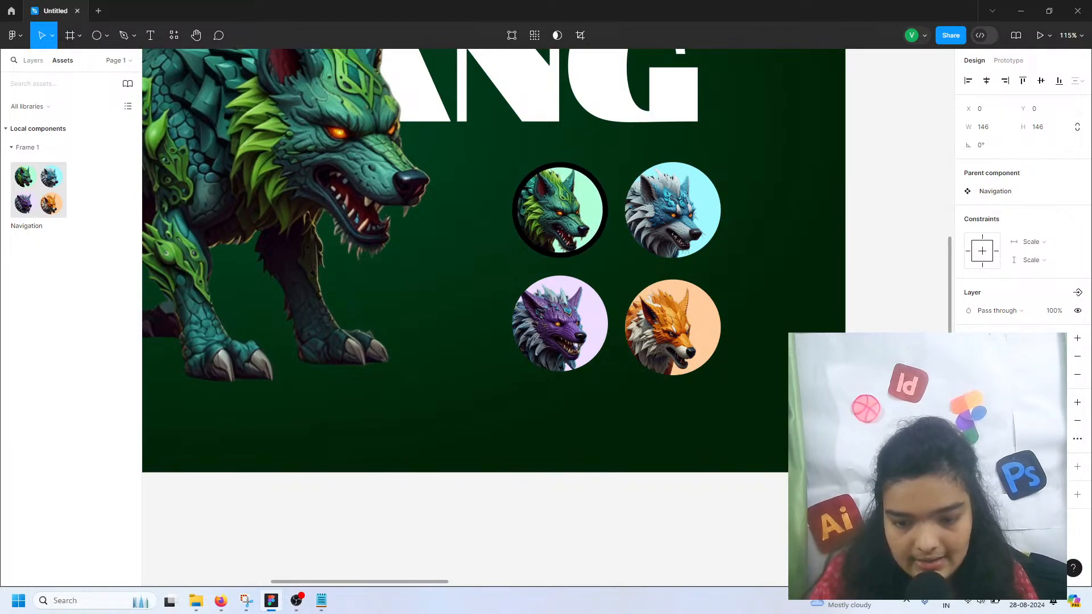
{"action": "key", "text": "ctrl+z"}
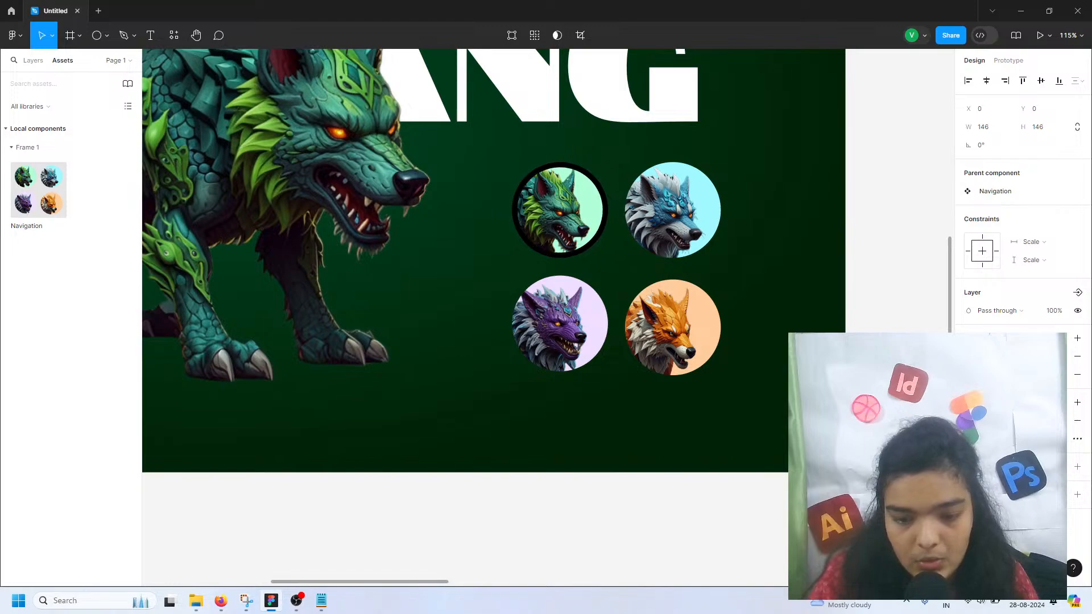
{"action": "key", "text": "ctrl+shift+z"}
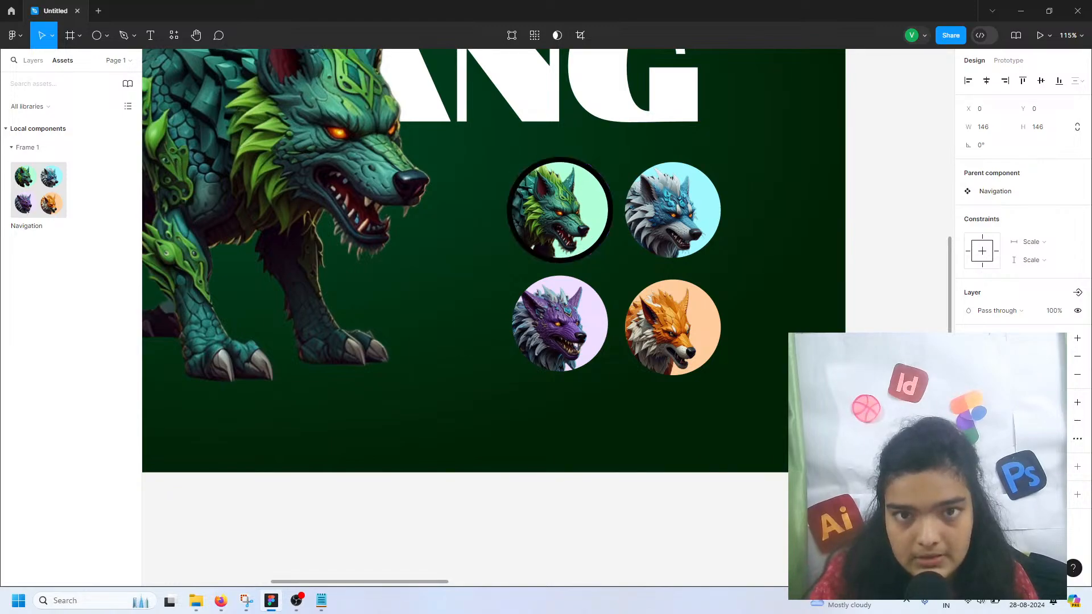
- Change the green wolf circle's stroke colour to white and deselect it to view the whole frame
{"action": "left_click", "coordinate": [973, 421]}
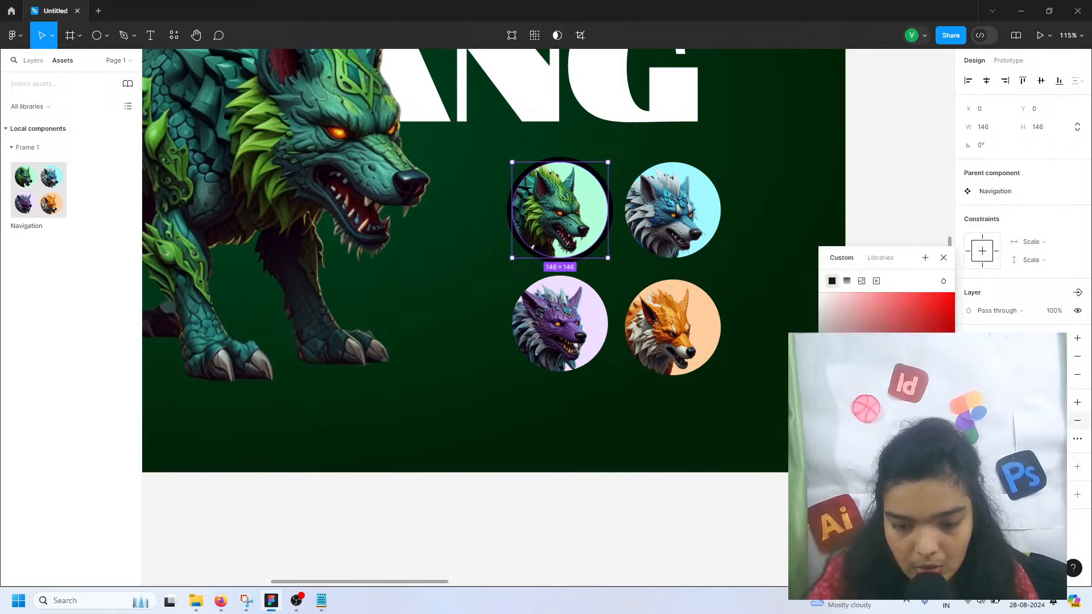
{"action": "left_click_drag", "start_coordinate": [825, 421], "coordinate": [666, 198]}
{"action": "left_click", "coordinate": [572, 506]}
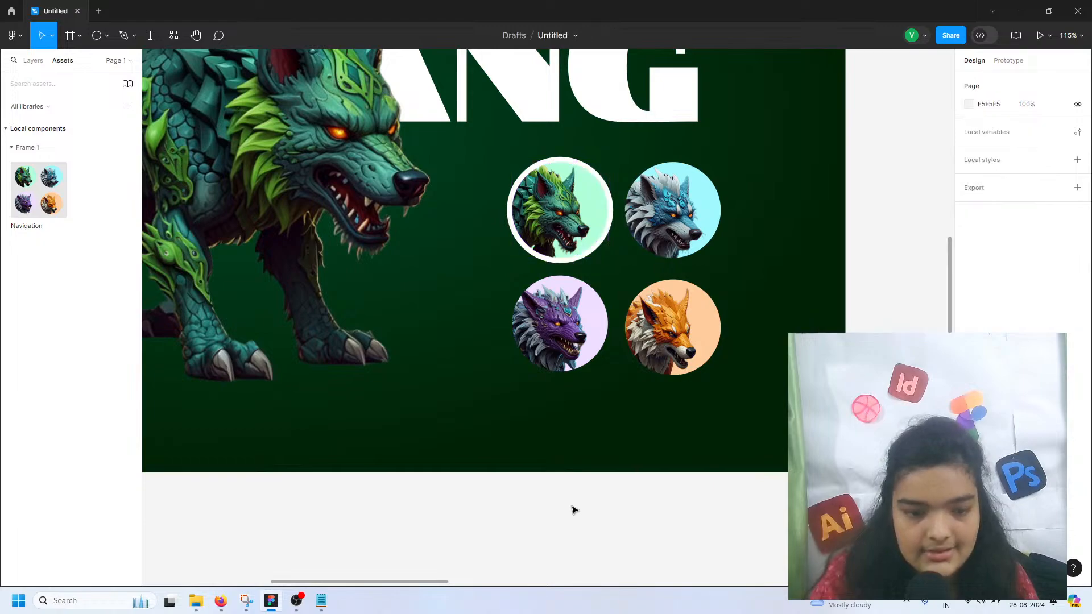
{"action": "scroll", "coordinate": [573, 508], "scroll_direction": "down", "scroll_amount": 3}
{"action": "scroll", "coordinate": [572, 510], "scroll_direction": "down", "scroll_amount": 3}
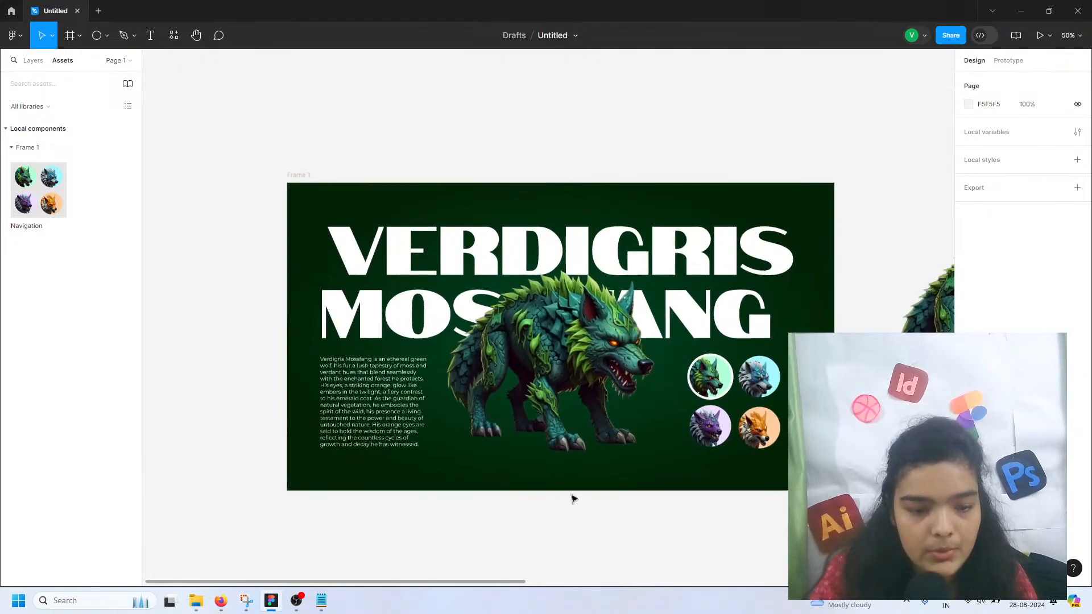
- Nudge the wolf description paragraph up on the frame to Y 606
{"action": "left_click", "coordinate": [343, 392]}
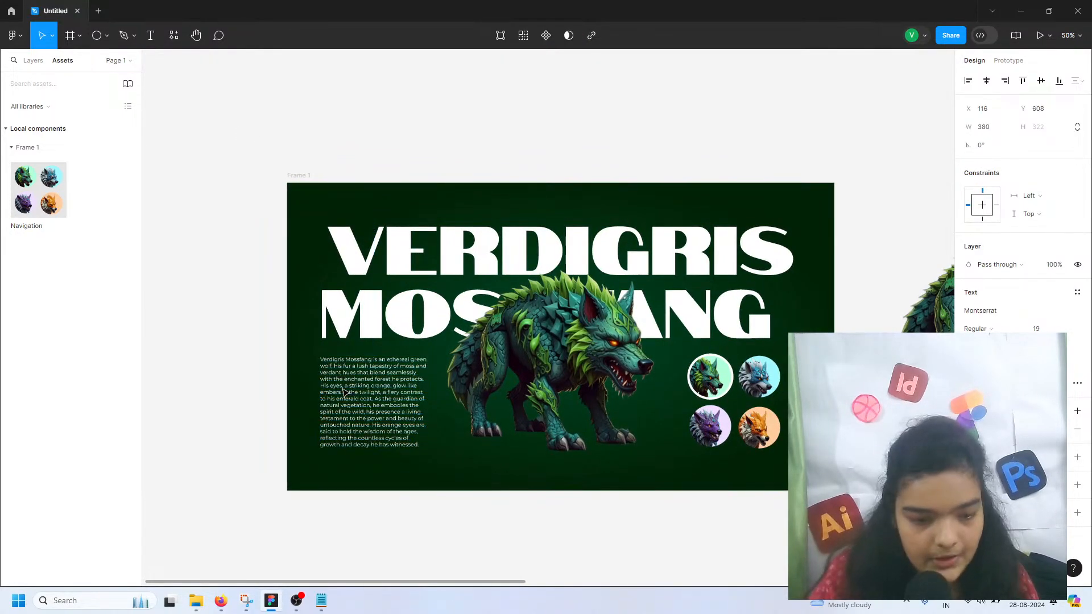
{"action": "key", "text": "Up"}
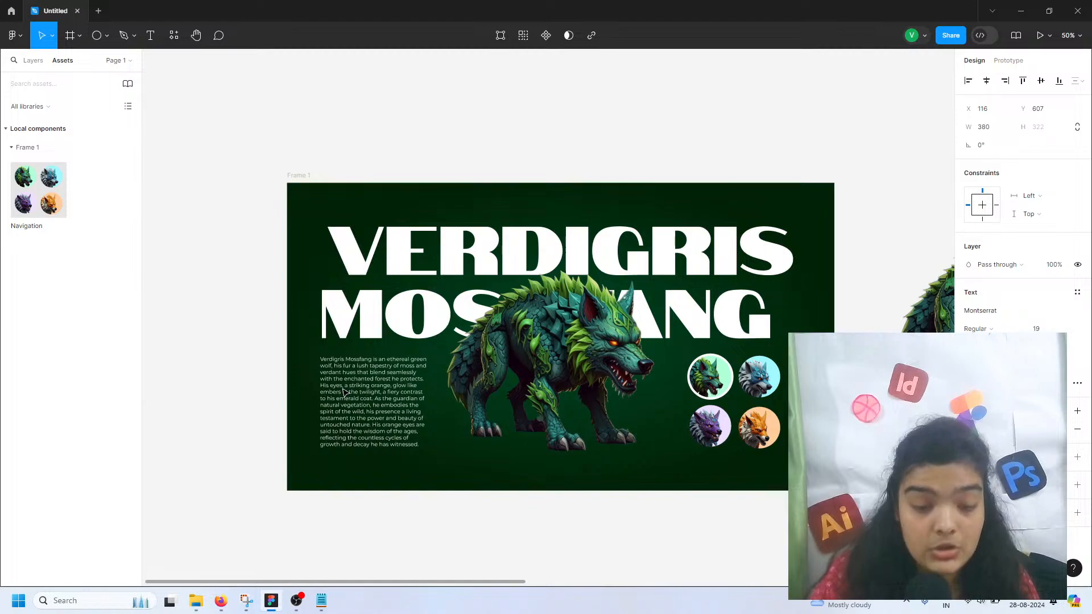
{"action": "key", "text": "Up"}
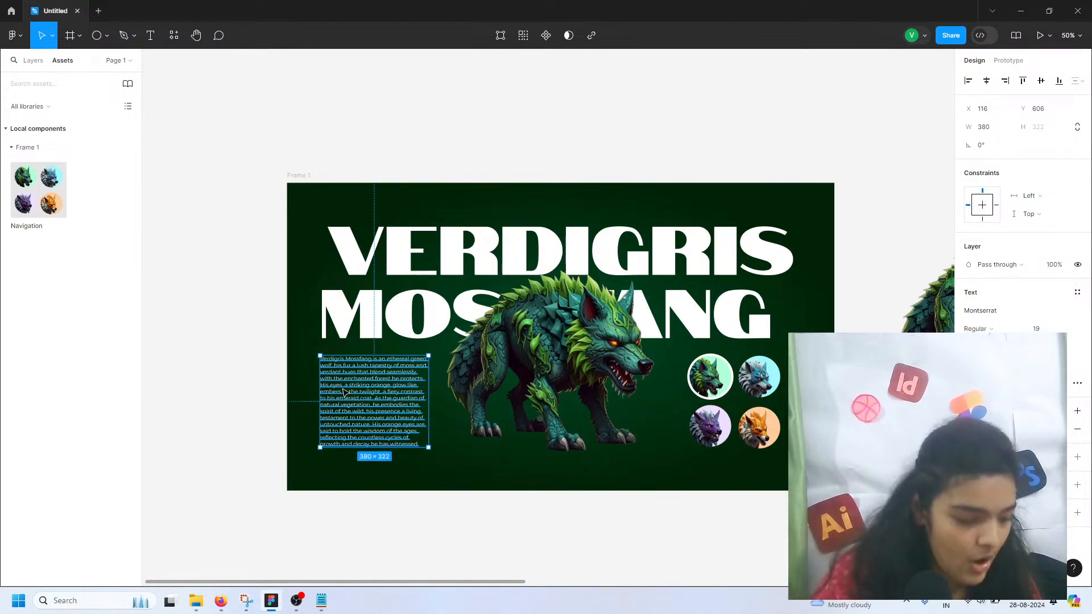
- Move the spare green wolf image from beside the frame to directly below the frame's wolf and flip it vertically
{"action": "scroll", "coordinate": [343, 392], "scroll_direction": "right", "scroll_amount": 2}
{"action": "scroll", "coordinate": [544, 504], "scroll_direction": "down", "scroll_amount": 1}
{"action": "scroll", "coordinate": [626, 398], "scroll_direction": "down", "scroll_amount": 1}
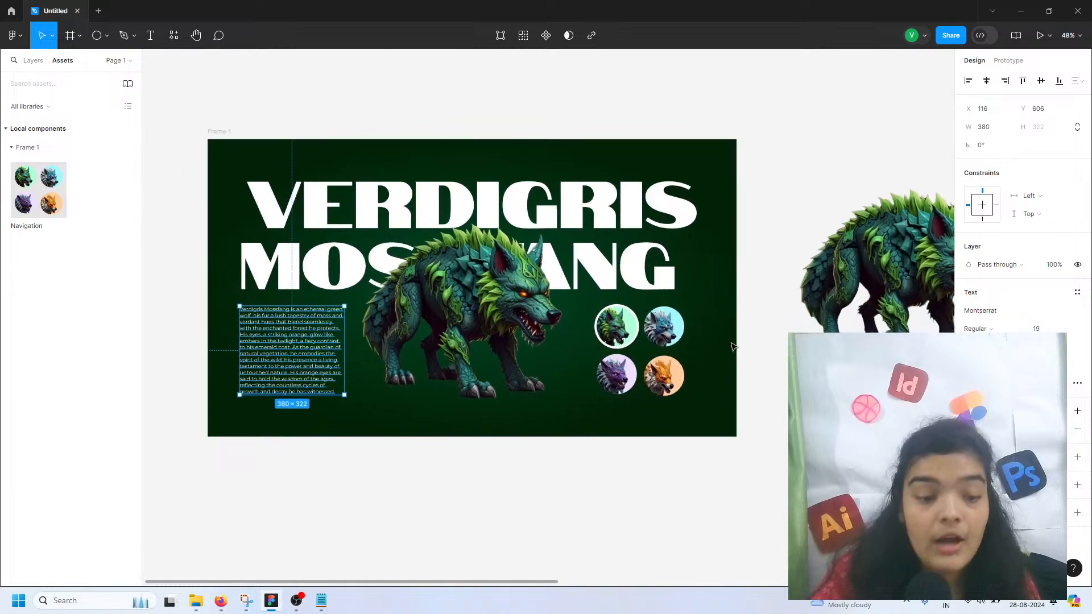
{"action": "scroll", "coordinate": [732, 346], "scroll_direction": "down", "scroll_amount": 1}
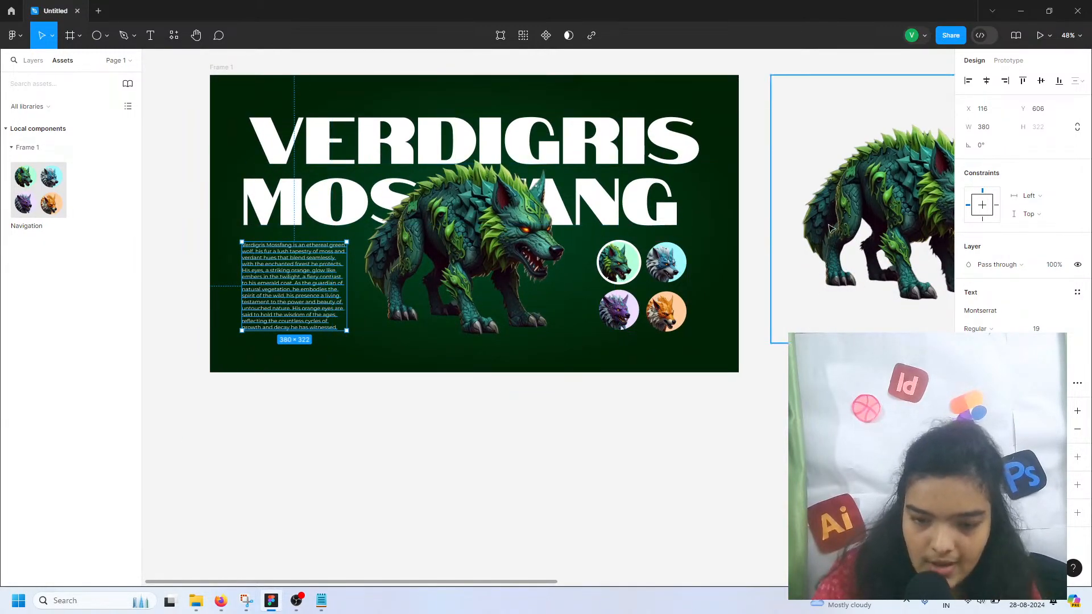
{"action": "left_click_drag", "start_coordinate": [903, 261], "coordinate": [462, 458]}
{"action": "scroll", "coordinate": [512, 434], "scroll_direction": "down", "scroll_amount": 4}
{"action": "right_click", "coordinate": [462, 233]}
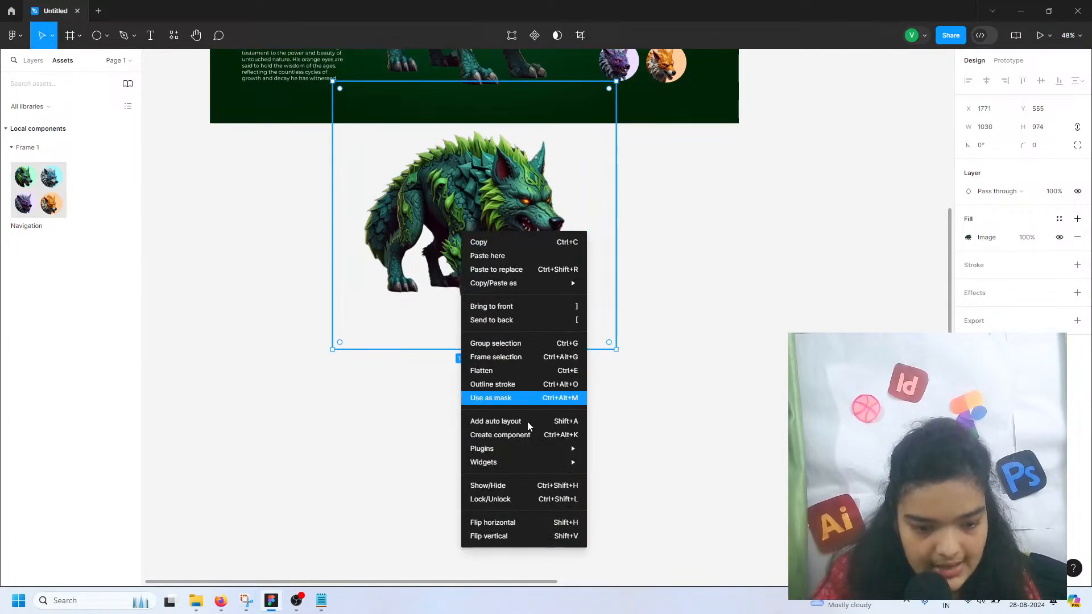
{"action": "mouse_move", "coordinate": [517, 466]}
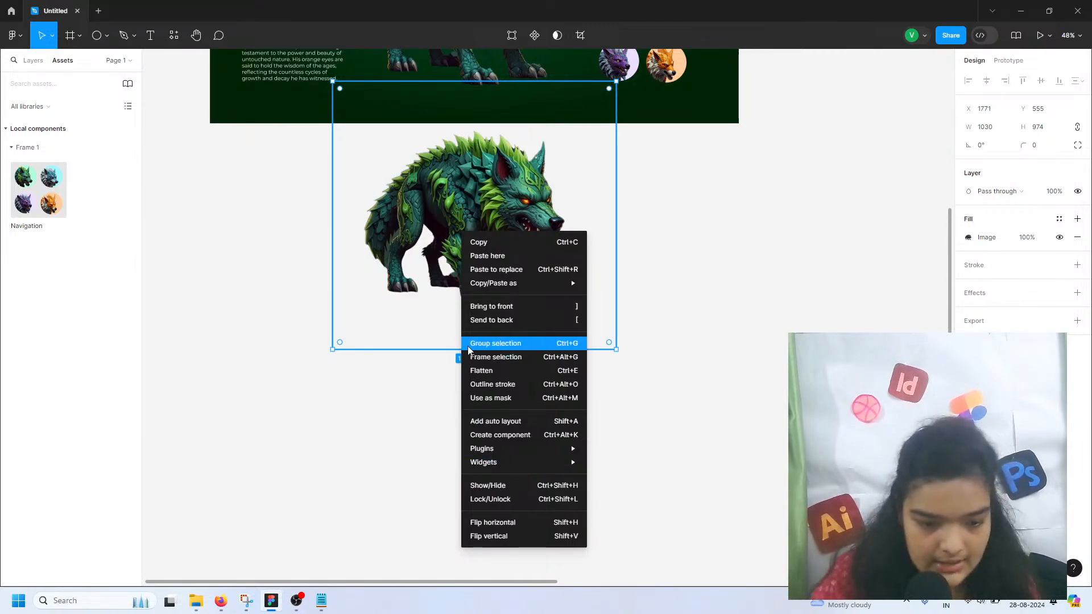
{"action": "left_click", "coordinate": [495, 536]}
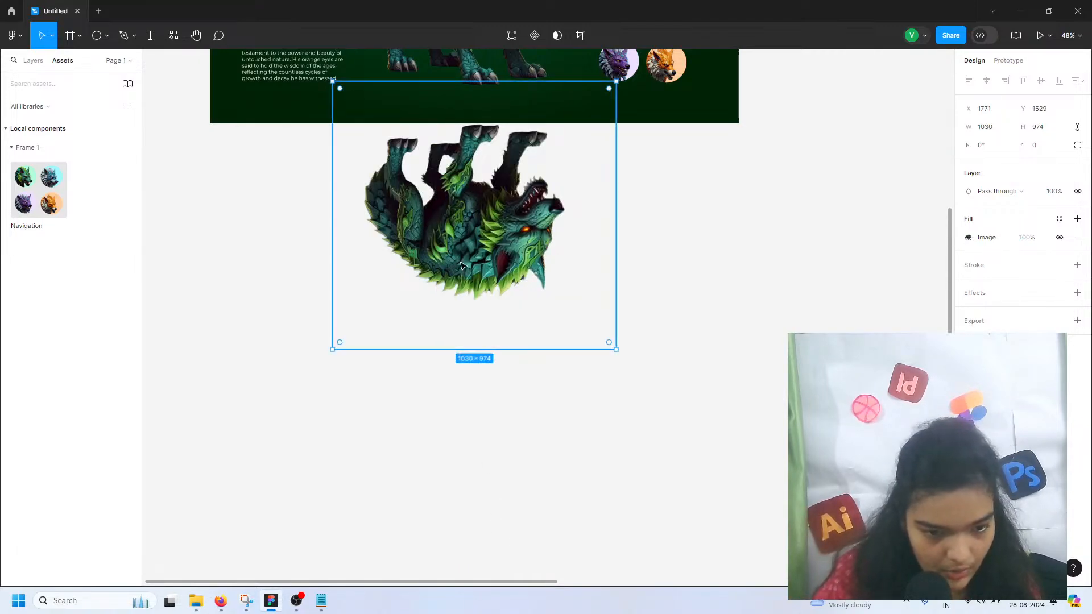
- Position the flipped wolf under the standing wolf's feet as a reflection, at about X 1771, Y 1351
{"action": "scroll", "coordinate": [476, 246], "scroll_direction": "up", "scroll_amount": 3}
{"action": "left_click_drag", "start_coordinate": [487, 435], "coordinate": [486, 383]}
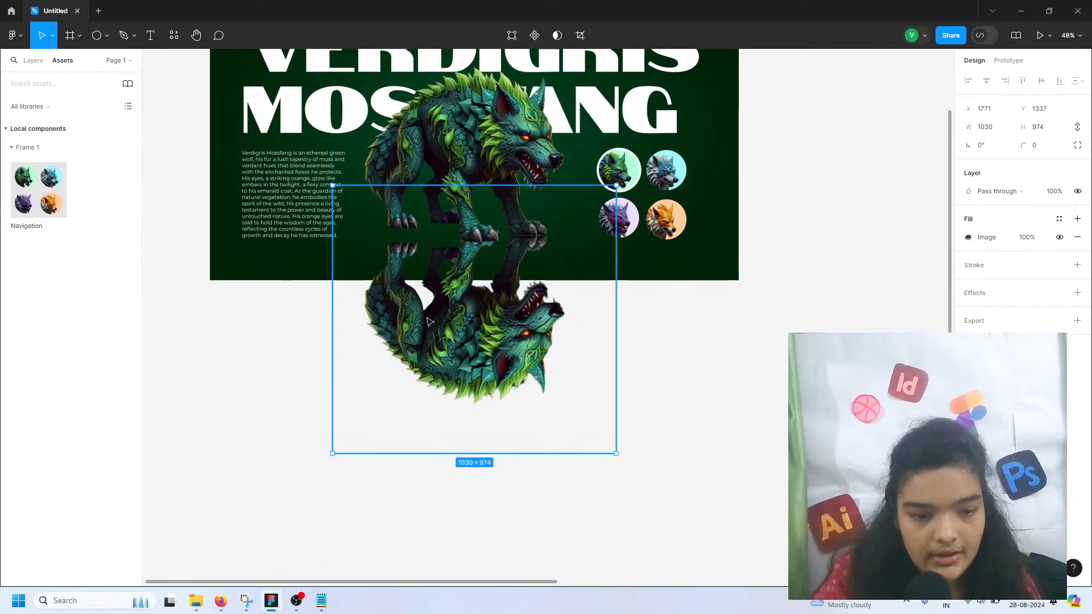
{"action": "left_click_drag", "start_coordinate": [426, 319], "coordinate": [429, 323]}
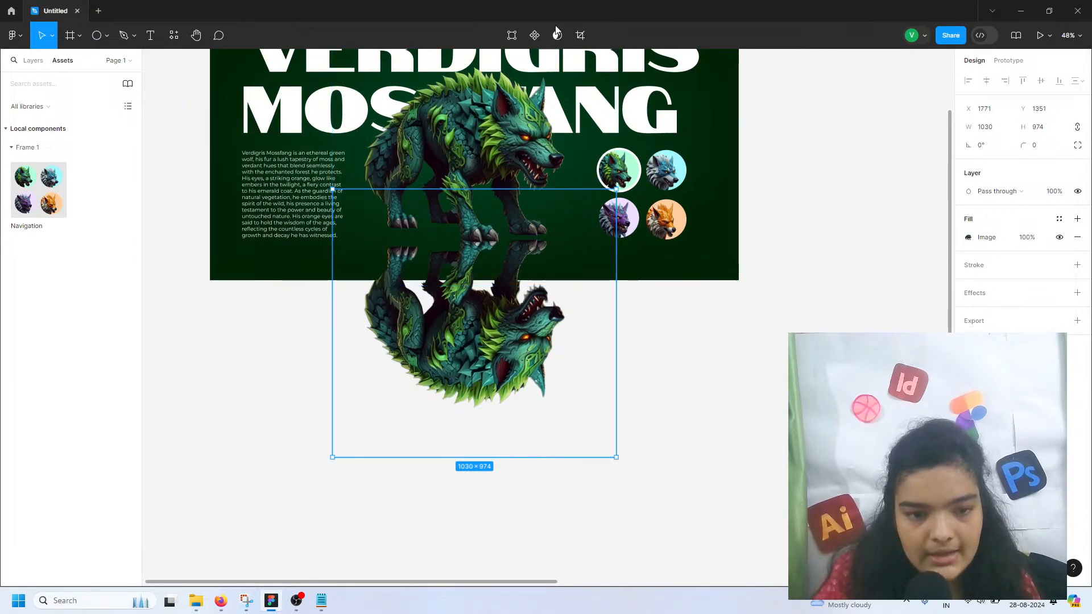
- Start cropping the flipped wolf reflection image
{"action": "left_click", "coordinate": [580, 35]}
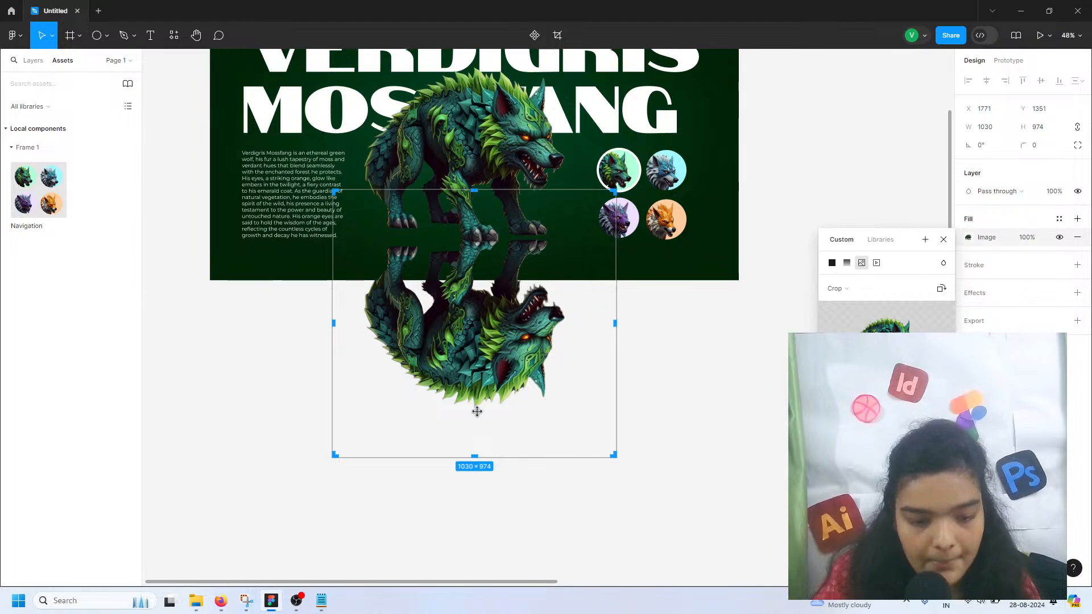
- Flatten the flipped wolf image within its crop to form a reflection below the feet, and place its layer in Frame 1 above the title text
{"action": "left_click_drag", "start_coordinate": [469, 387], "coordinate": [468, 408]}
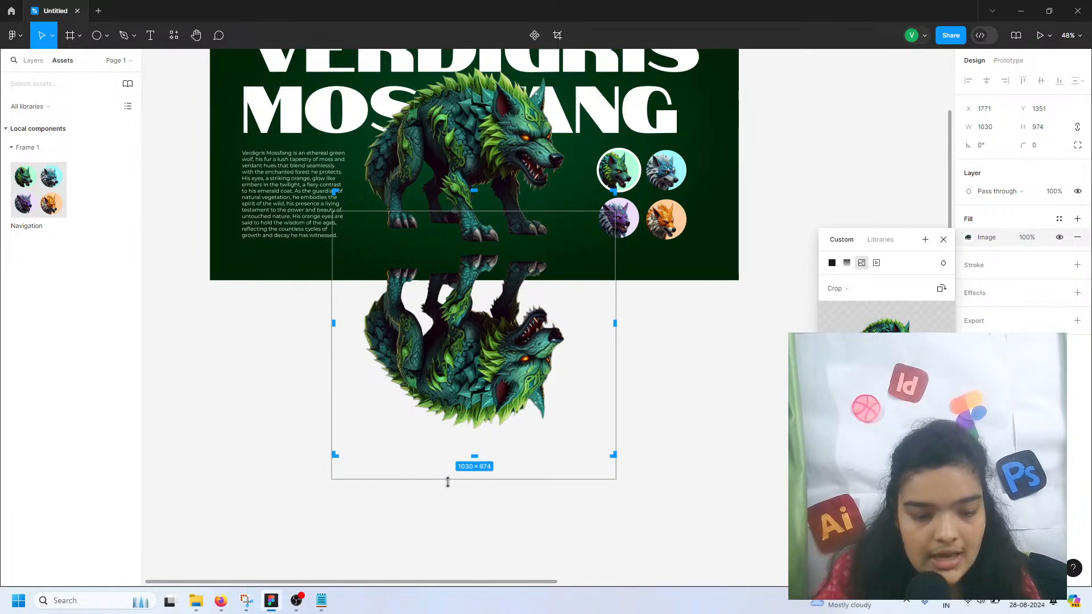
{"action": "left_click_drag", "start_coordinate": [446, 480], "coordinate": [439, 299]}
{"action": "left_click", "coordinate": [670, 329]}
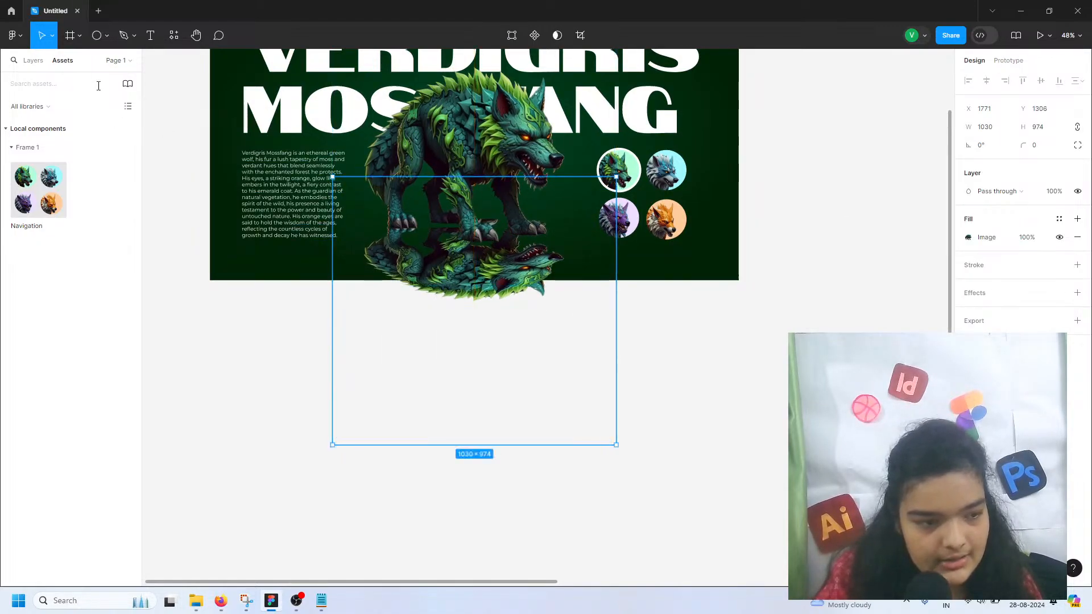
{"action": "left_click", "coordinate": [24, 61]}
{"action": "left_click_drag", "start_coordinate": [34, 152], "coordinate": [78, 290]}
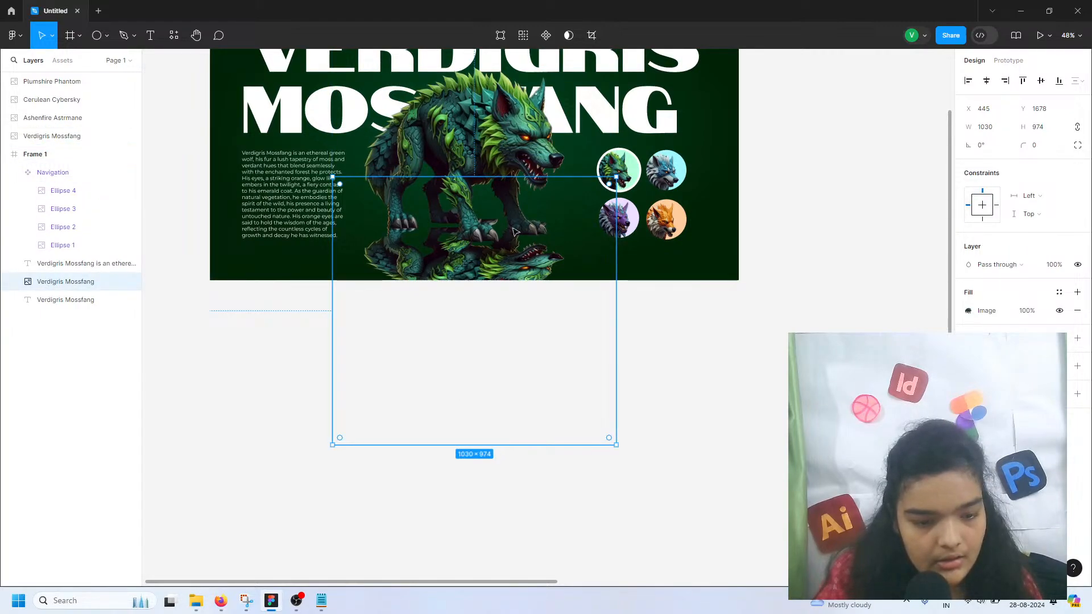
- Crop the reflection image to 1030 × 967 and flatten its picture a little more
{"action": "left_click", "coordinate": [592, 35]}
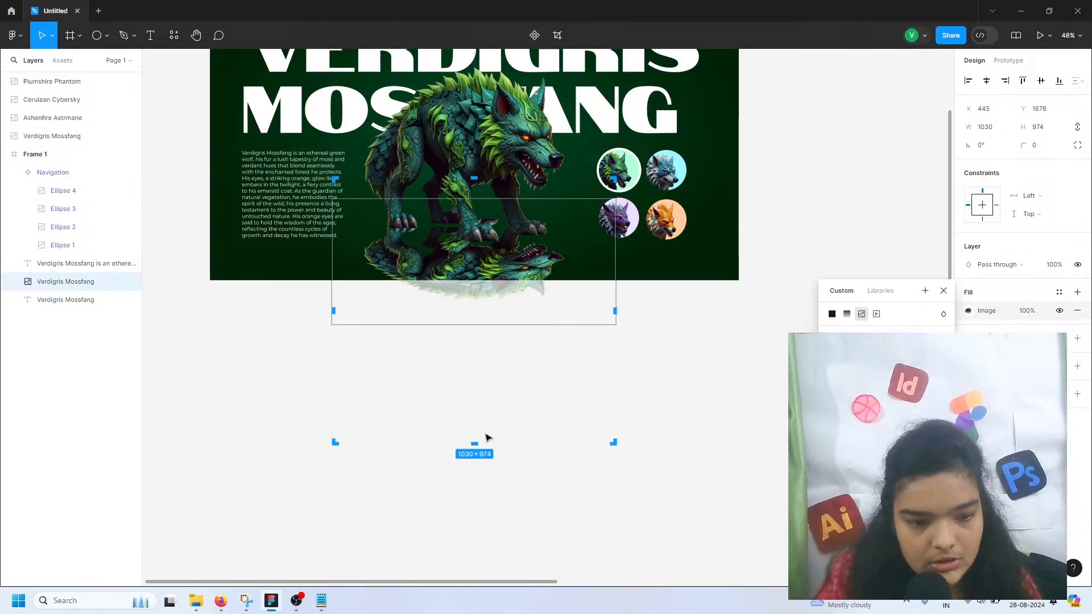
{"action": "mouse_move", "coordinate": [476, 442]}
{"action": "left_mouse_down"}
{"action": "mouse_move", "coordinate": [475, 392]}
{"action": "mouse_move", "coordinate": [476, 441]}
{"action": "left_mouse_up"}
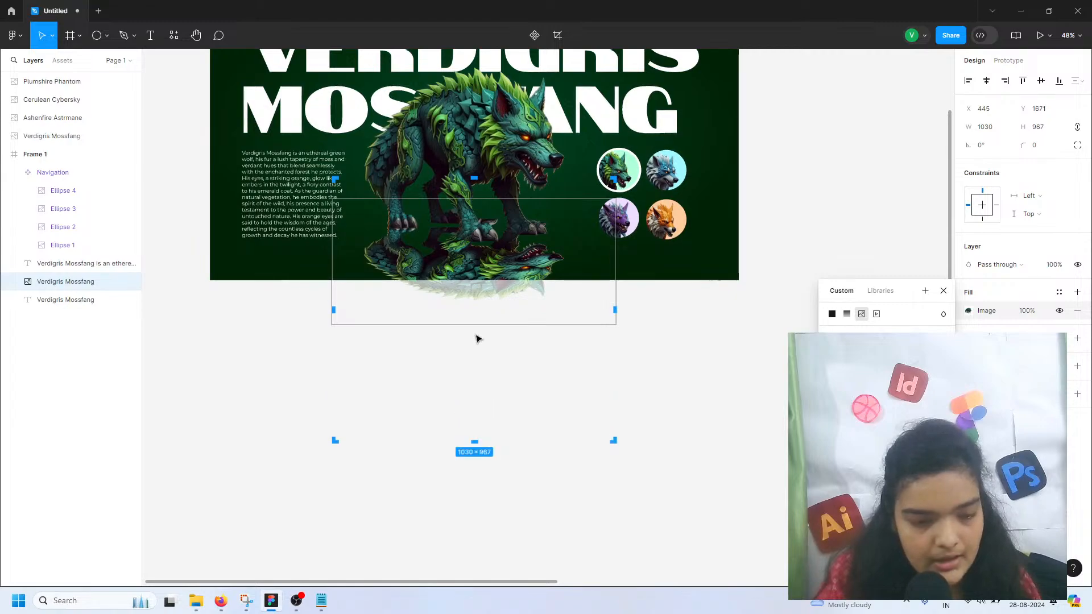
{"action": "left_click_drag", "start_coordinate": [479, 326], "coordinate": [469, 308]}
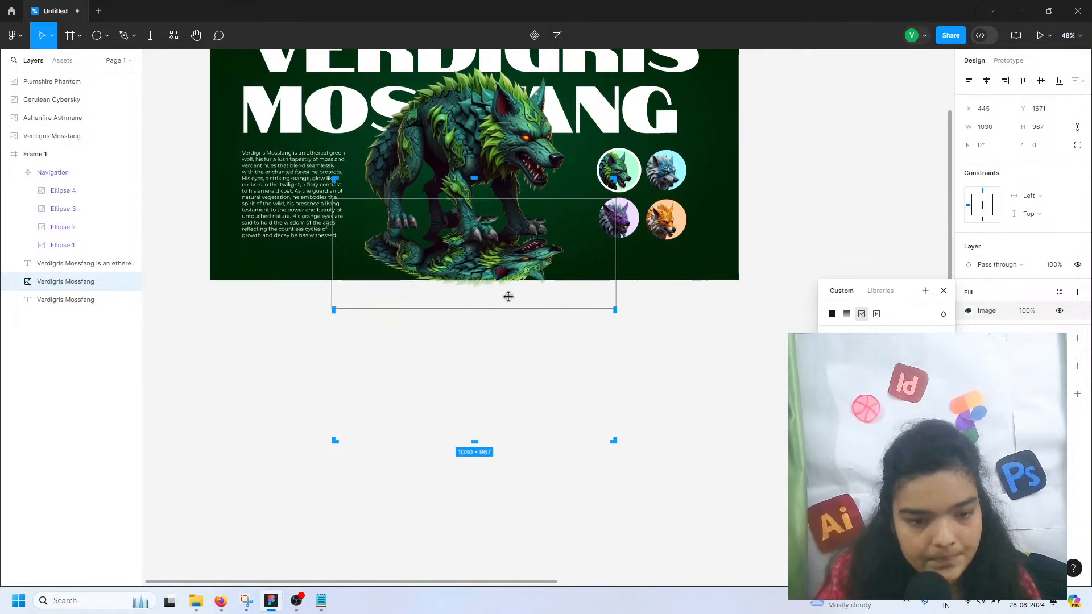
{"action": "scroll", "coordinate": [766, 212], "scroll_direction": "up", "scroll_amount": 1}
{"action": "left_click", "coordinate": [767, 212]}
- Move the upright wolf, title, description paragraph and Navigation component up together
{"action": "scroll", "coordinate": [455, 213], "scroll_direction": "up", "scroll_amount": 2}
{"action": "left_click", "coordinate": [432, 188]}
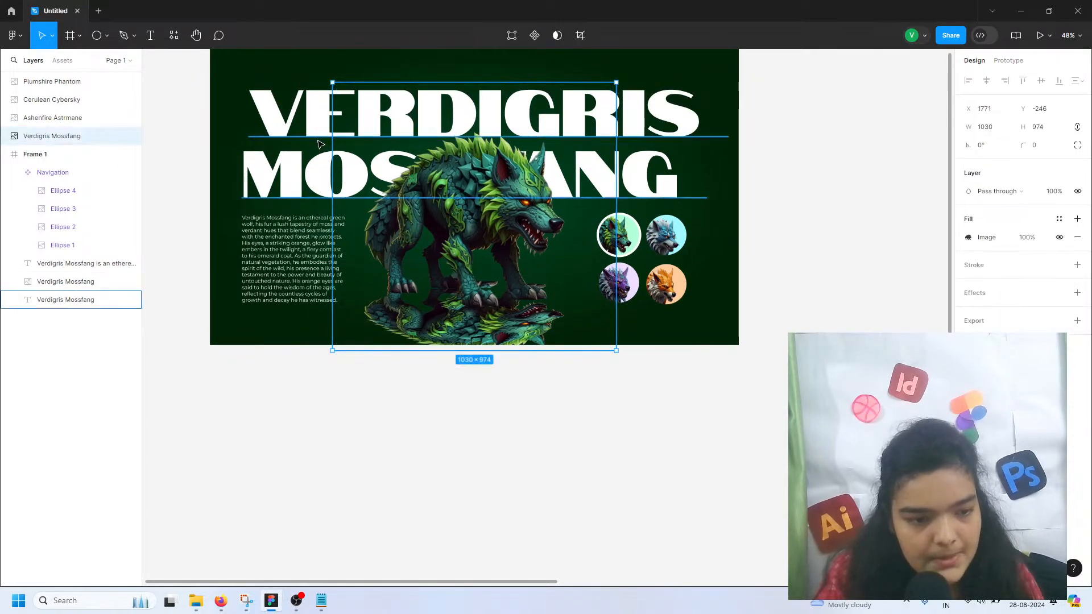
{"action": "left_click", "coordinate": [305, 137], "text": "shift"}
{"action": "left_click", "coordinate": [290, 259], "text": "shift"}
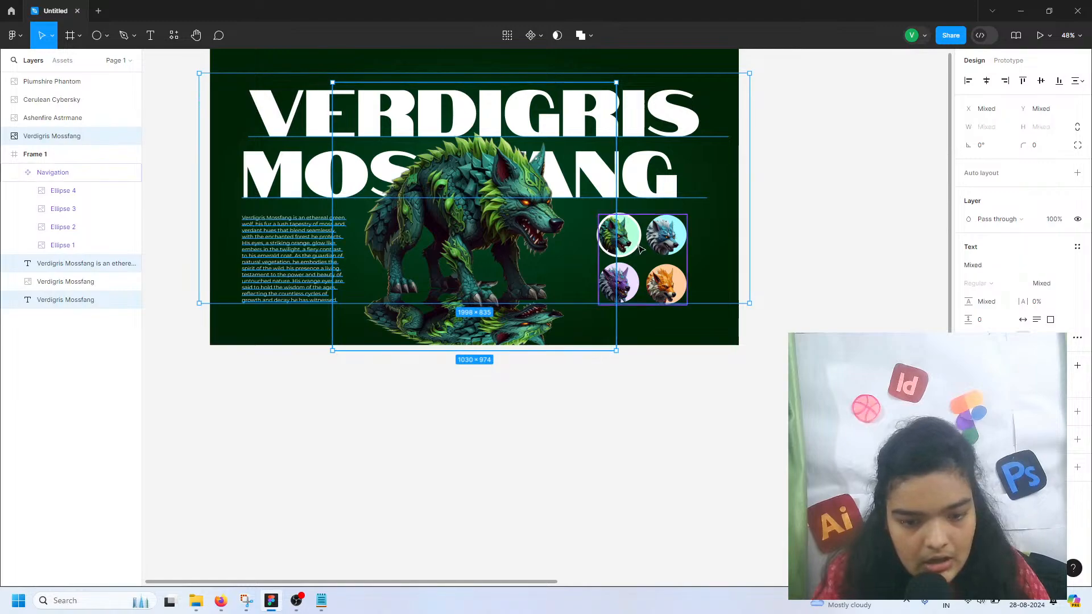
{"action": "left_click", "coordinate": [640, 249], "text": "shift"}
{"action": "key", "text": "Up"}
{"action": "key", "text": "Up"}
{"action": "key", "text": "Up"}
{"action": "key", "text": "Up"}
{"action": "key", "text": "Up"}
{"action": "key", "text": "Up"}
{"action": "key", "text": "Up"}
{"action": "key", "text": "Up"}
{"action": "key", "text": "Up"}
{"action": "key", "text": "Up"}
{"action": "key", "text": "Up"}
{"action": "key", "text": "Up"}
{"action": "key", "text": "Up"}
{"action": "key", "text": "Up"}
{"action": "key", "text": "Up"}
{"action": "key", "text": "Up"}
{"action": "key", "text": "Up"}
{"action": "key", "text": "Up"}
{"action": "key", "text": "Up"}
{"action": "key", "text": "Up"}
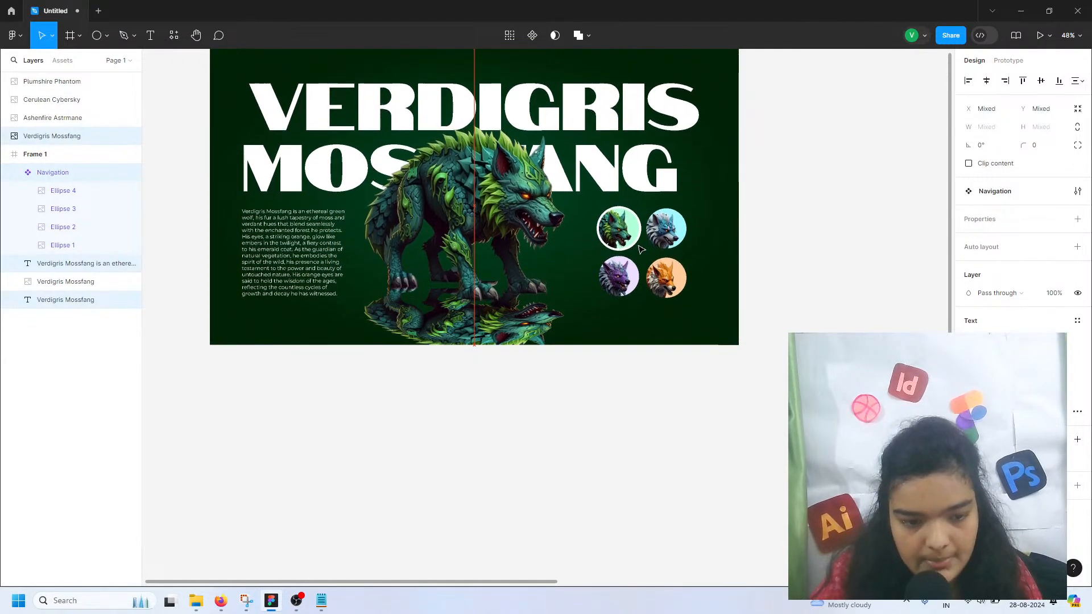
{"action": "left_click", "coordinate": [641, 250]}
{"action": "scroll", "coordinate": [642, 249], "scroll_direction": "up", "scroll_amount": 2}
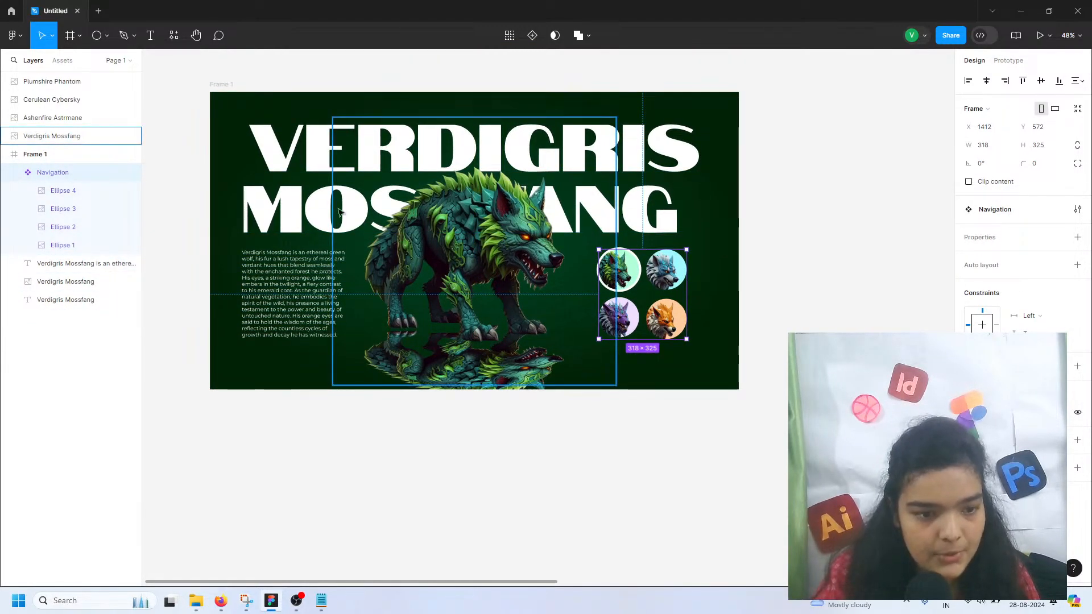
- Nudge the title, description paragraph, Navigation component and upright wolf slightly back down together
{"action": "left_click", "coordinate": [206, 151]}
{"action": "left_click", "coordinate": [291, 295], "text": "shift"}
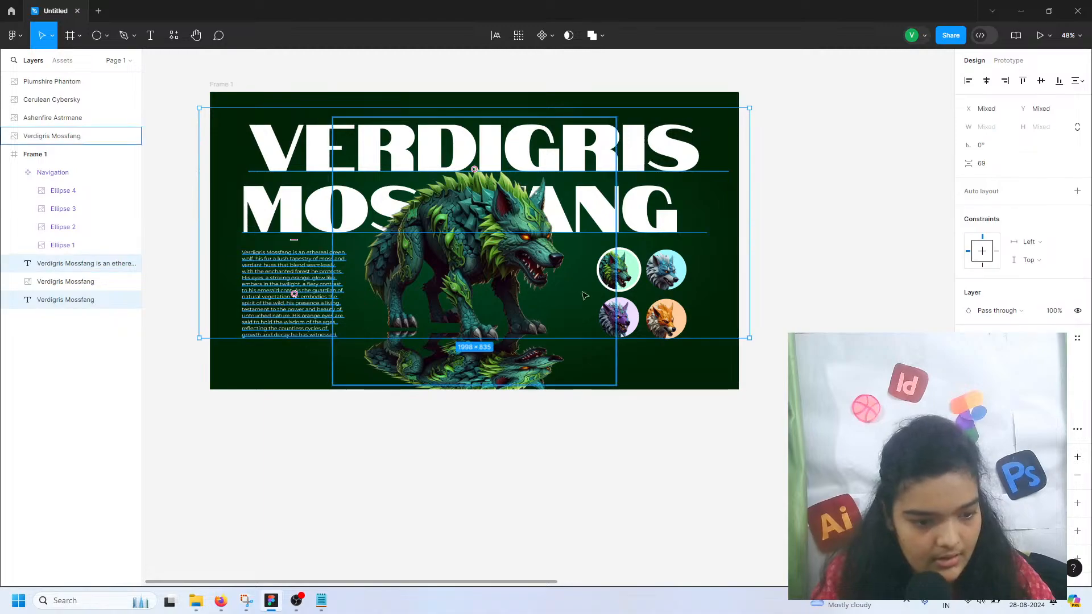
{"action": "left_click", "coordinate": [638, 288], "text": "shift"}
{"action": "left_click", "coordinate": [431, 258], "text": "shift"}
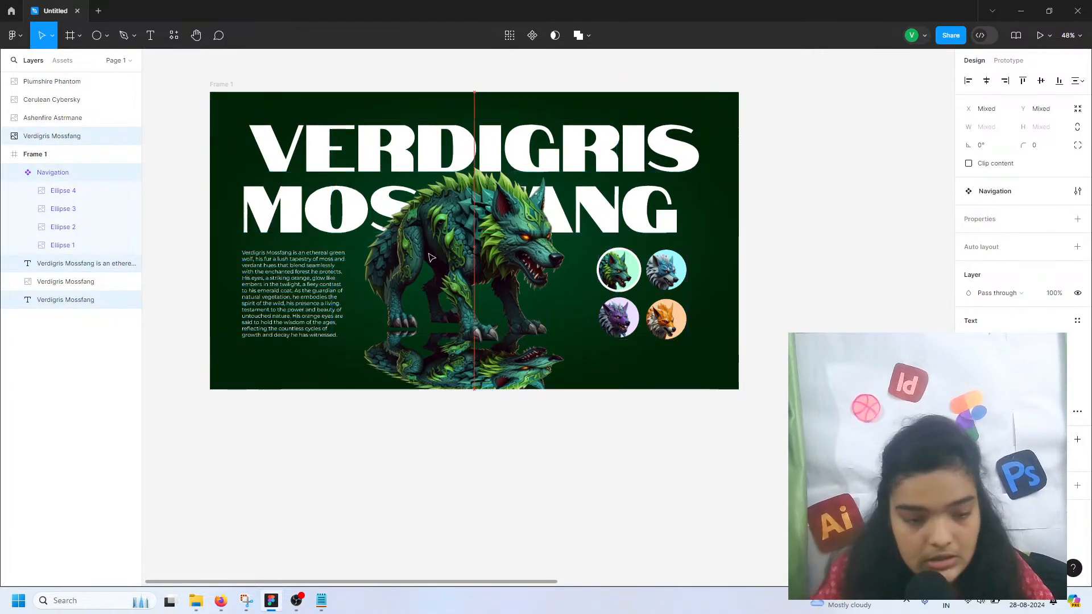
{"action": "key", "text": "shift+Down"}
{"action": "key", "text": "Down"}
{"action": "key", "text": "Down"}
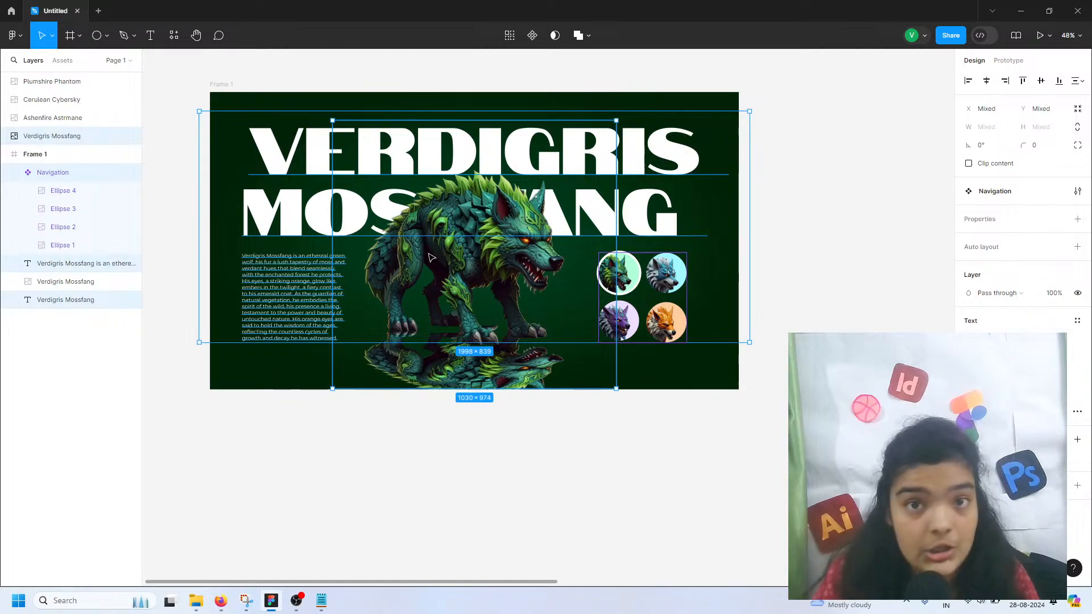
{"action": "left_click", "coordinate": [429, 424]}
- Flatten the reflection picture further within its crop so that it fits inside the frame's lower edge
{"action": "left_click", "coordinate": [435, 373]}
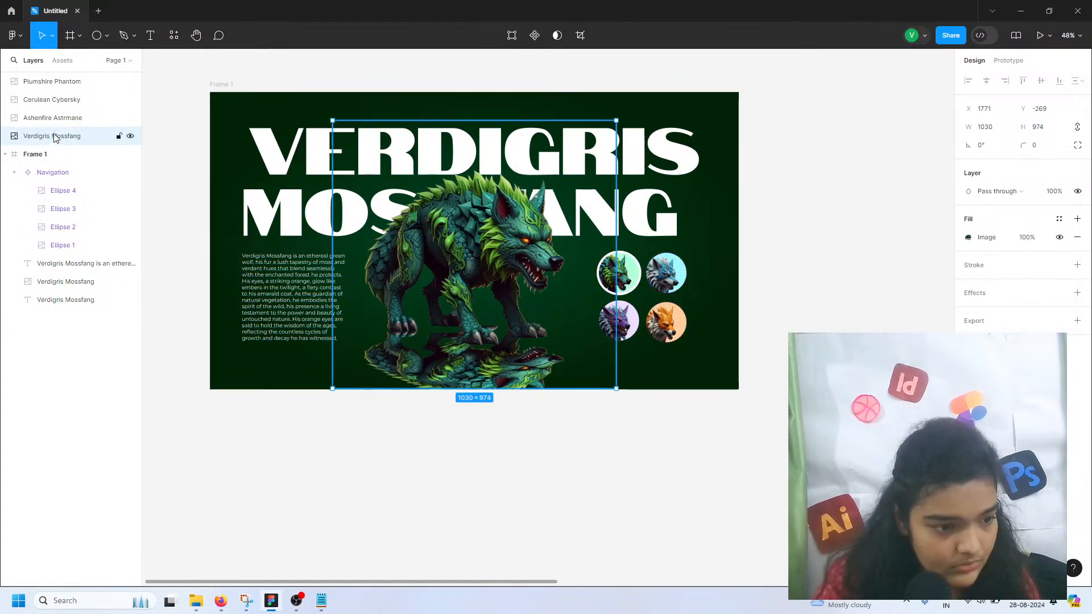
{"action": "left_click", "coordinate": [55, 280]}
{"action": "left_click", "coordinate": [578, 36]}
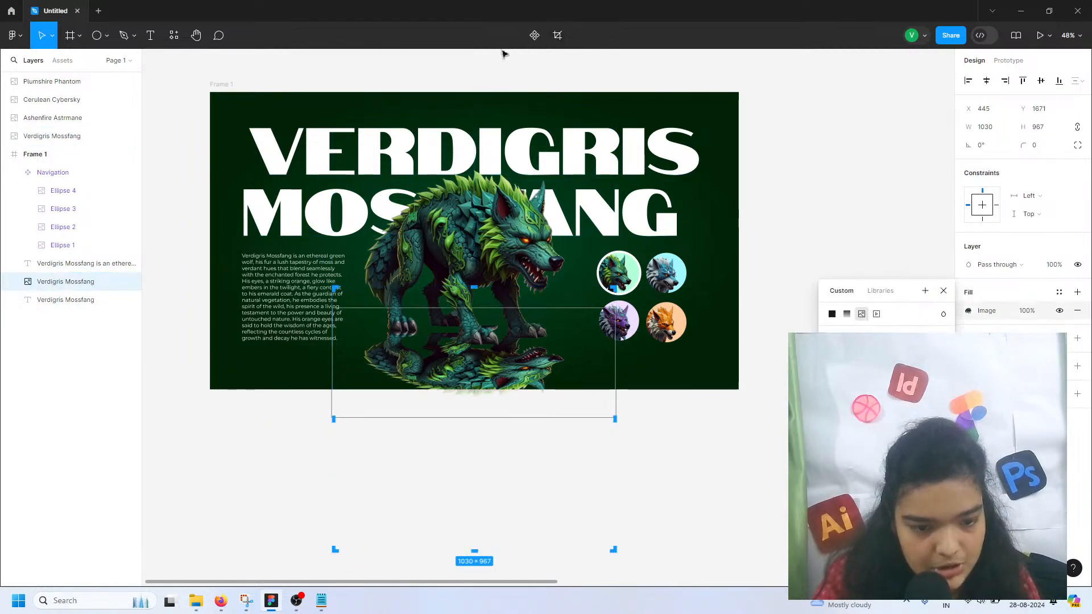
{"action": "left_click_drag", "start_coordinate": [495, 419], "coordinate": [493, 402]}
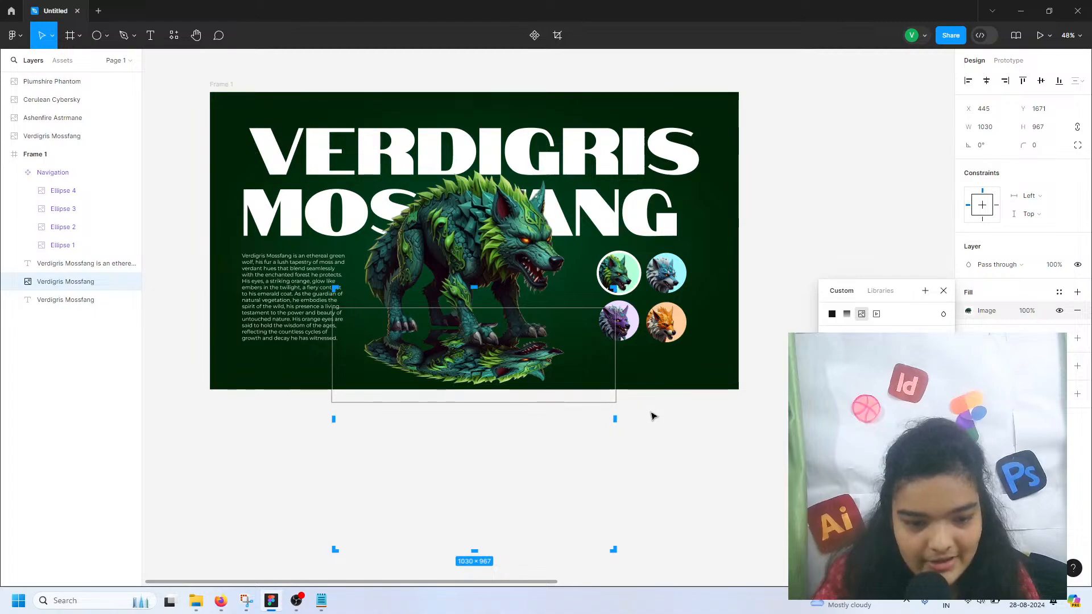
{"action": "key", "text": "Escape"}
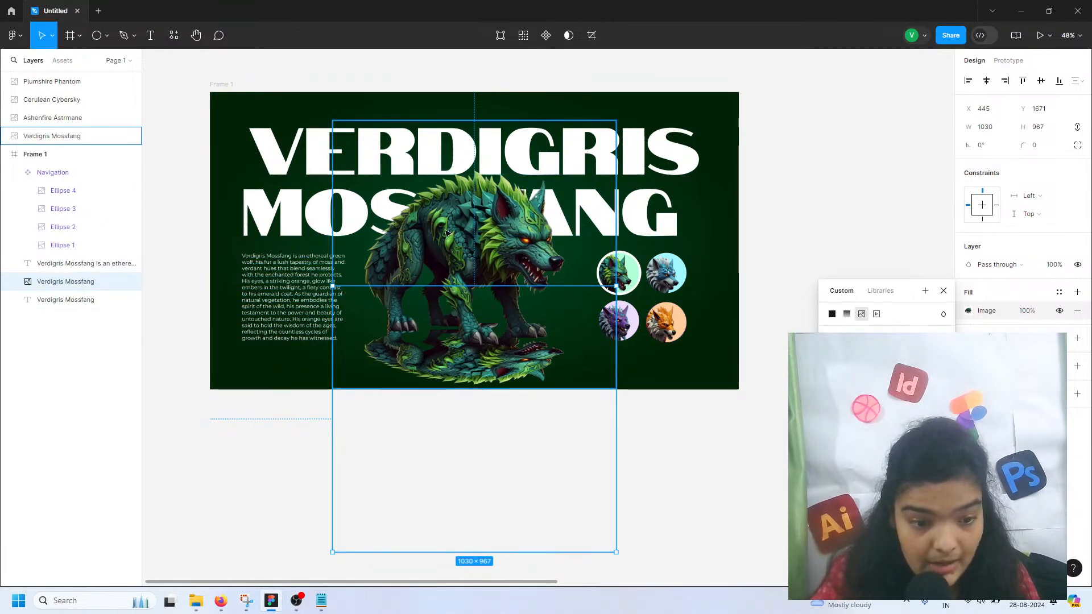
- Move the upright wolf image layer into Frame 1, above the Navigation component
{"action": "left_click", "coordinate": [60, 136]}
{"action": "left_click_drag", "start_coordinate": [68, 158], "coordinate": [73, 163]}
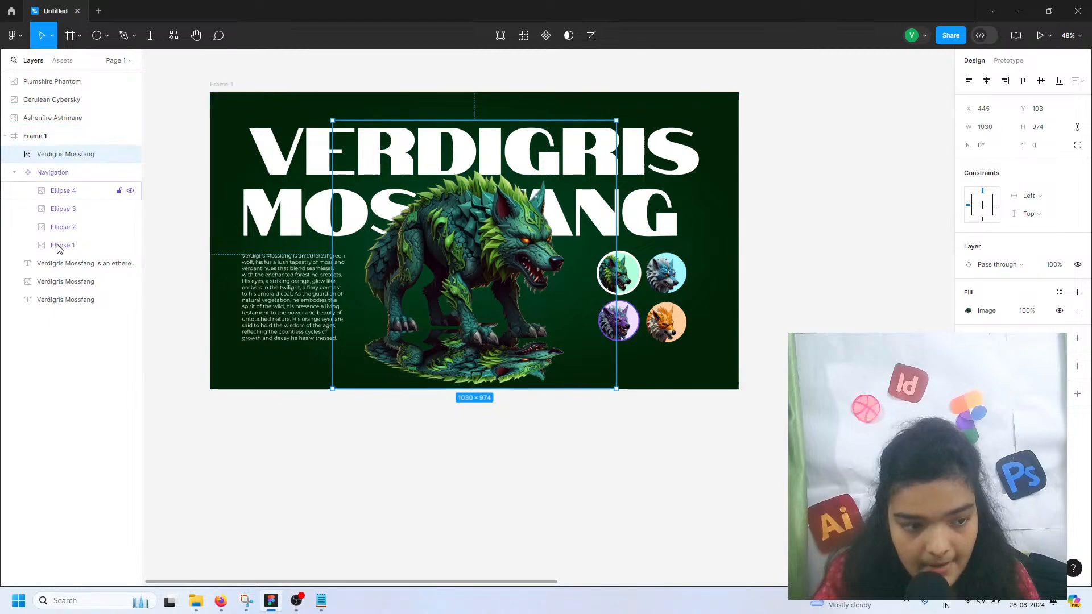
{"action": "left_click_drag", "start_coordinate": [66, 154], "coordinate": [66, 283]}
- Rename the reflection layer as shadow and the upright wolf layer as main
{"action": "double_click", "coordinate": [65, 282]}
{"action": "type", "text": "sh"}
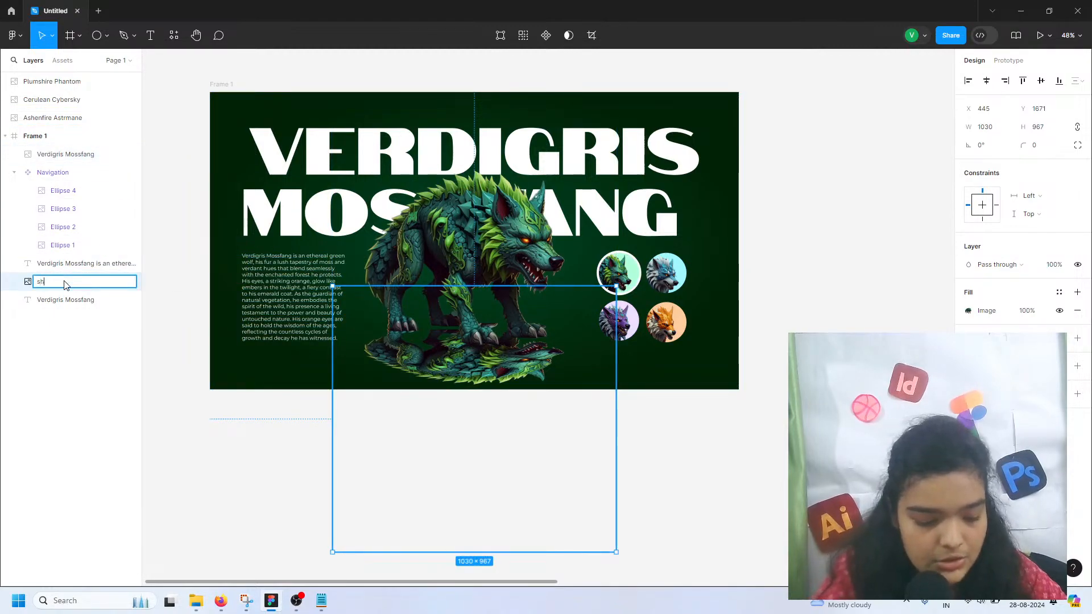
{"action": "type", "text": "adow"}
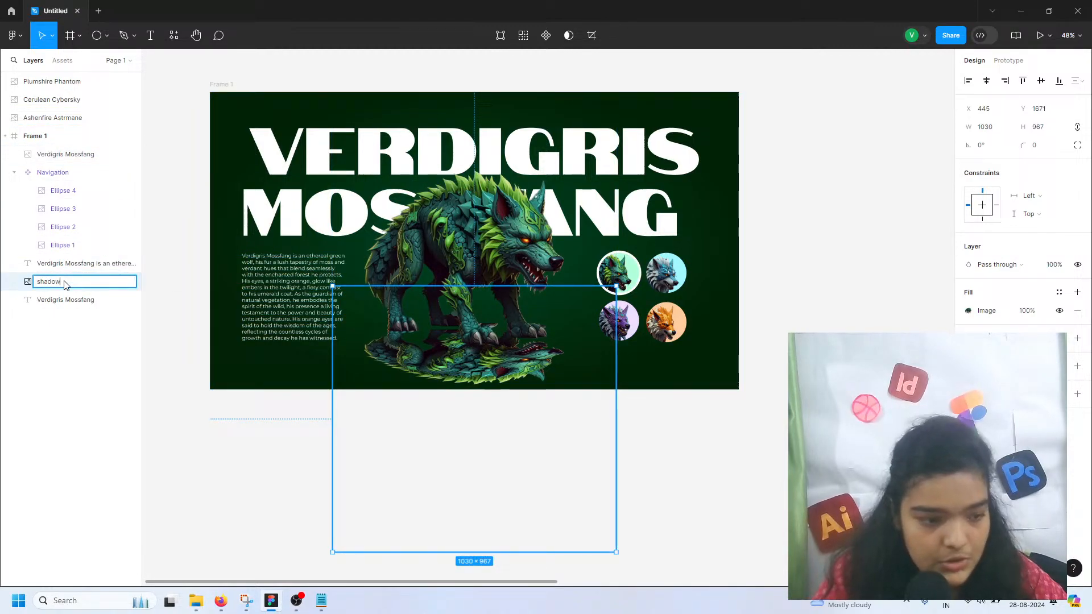
{"action": "left_click", "coordinate": [86, 155]}
{"action": "double_click", "coordinate": [86, 154]}
{"action": "type", "text": "main"}
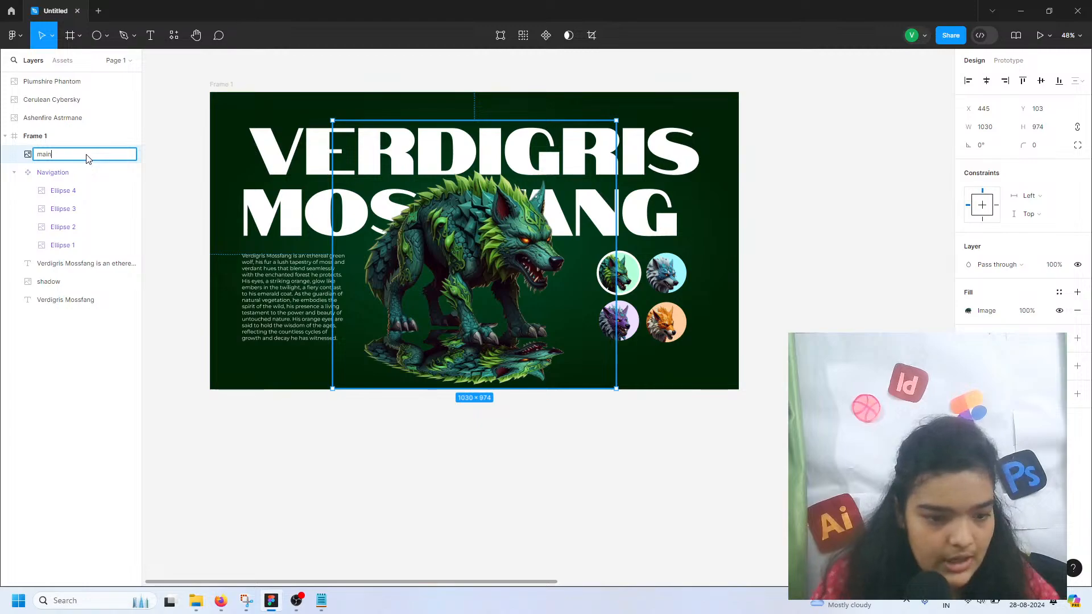
{"action": "left_click", "coordinate": [370, 393]}
- Add a layer blur effect to the shadow layer and nudge it up to Y 1660
{"action": "left_click", "coordinate": [68, 282]}
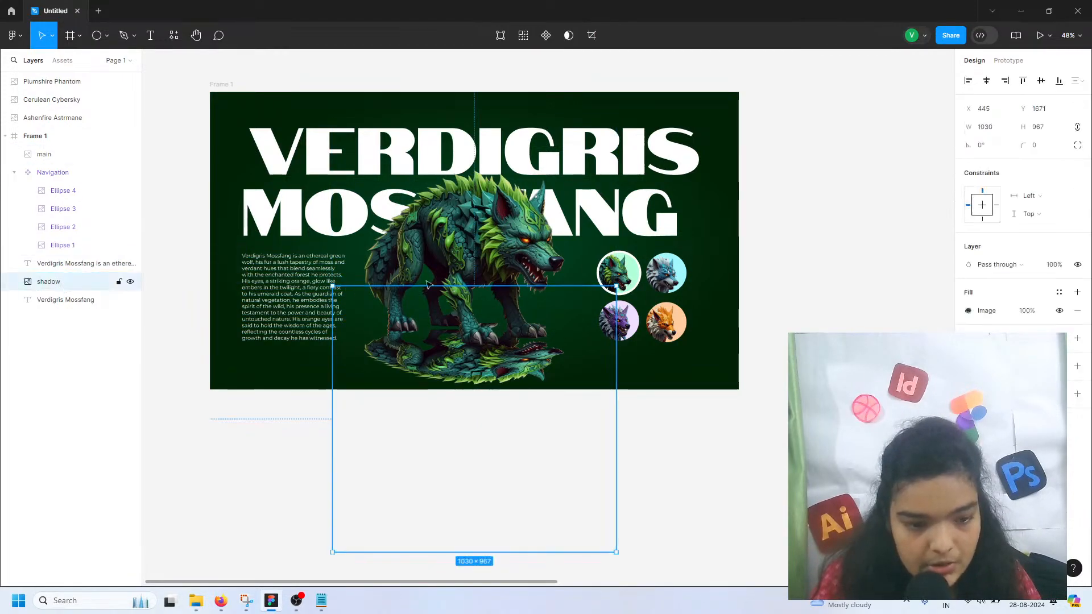
{"action": "left_click", "coordinate": [1077, 366]}
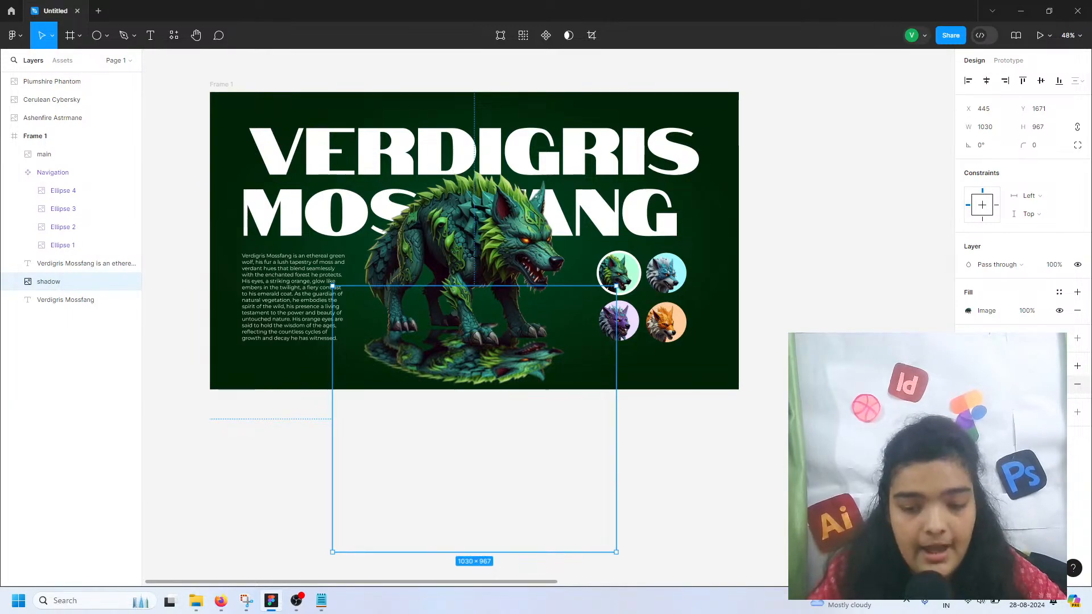
{"action": "key", "text": "Return"}
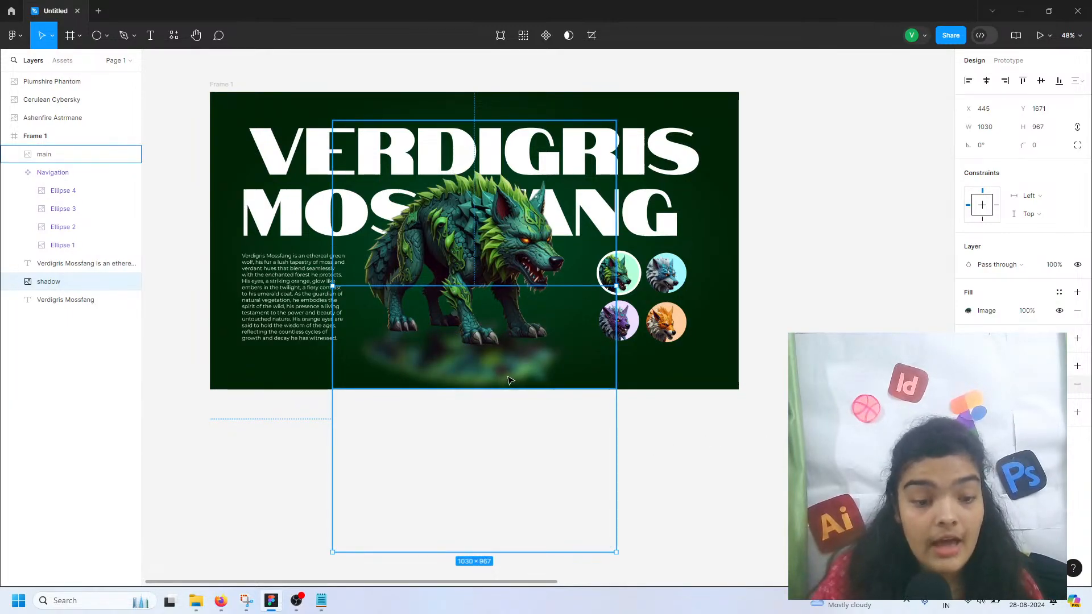
{"action": "key", "text": "shift+Up"}
{"action": "key", "text": "Up"}
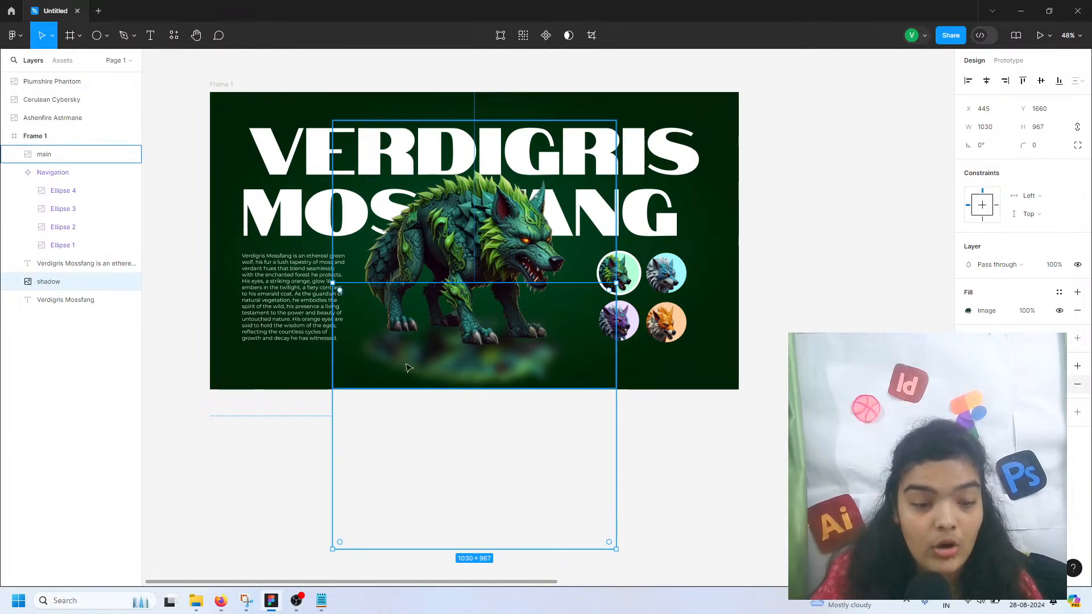
- Examine the frame's blurred shadow, title and description paragraph up close
{"action": "scroll", "coordinate": [472, 397], "scroll_direction": "up", "scroll_amount": 5}
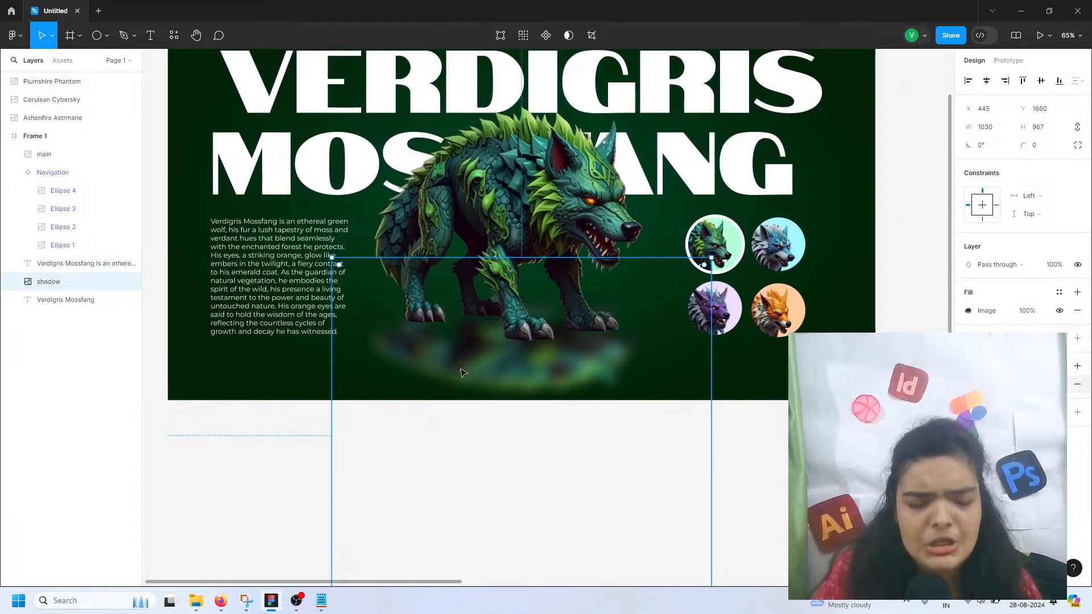
{"action": "scroll", "coordinate": [371, 452], "scroll_direction": "up", "scroll_amount": 1}
{"action": "left_click", "coordinate": [319, 443]}
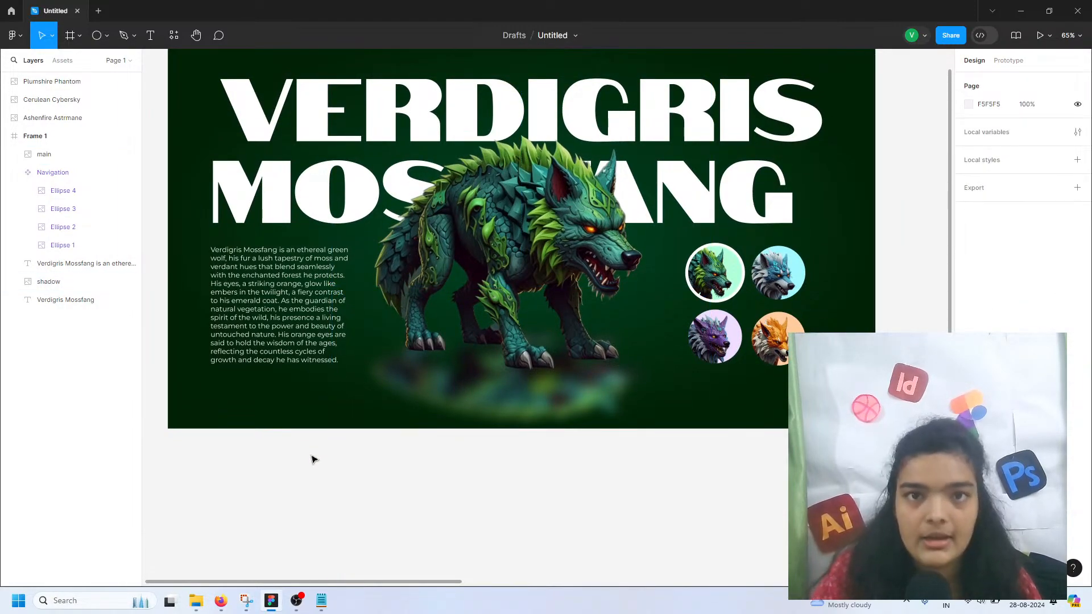
{"action": "scroll", "coordinate": [312, 459], "scroll_direction": "up", "scroll_amount": 2}
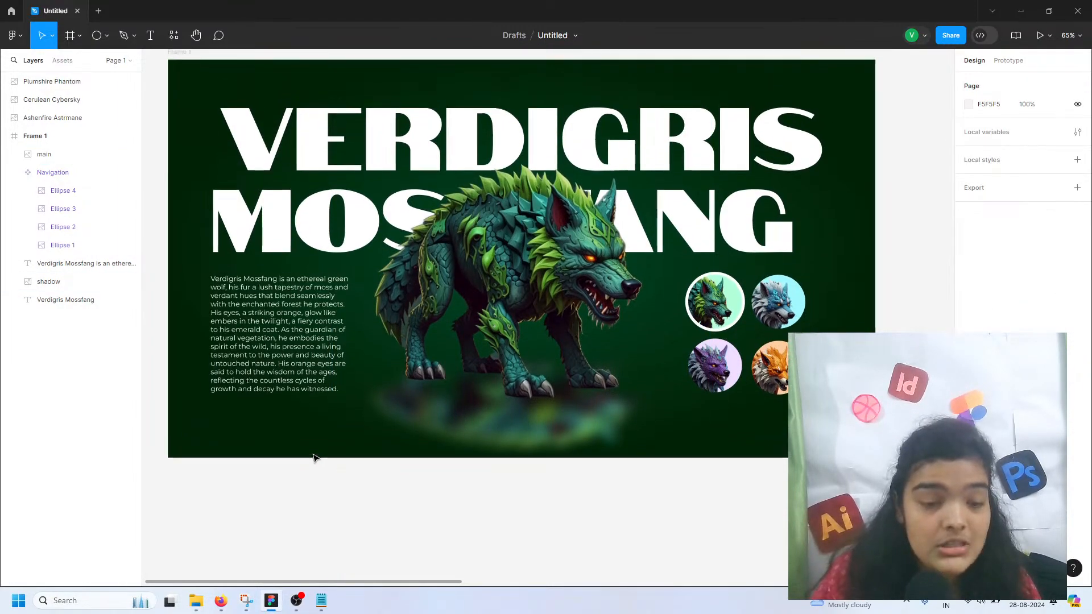
{"action": "left_click", "coordinate": [315, 167]}
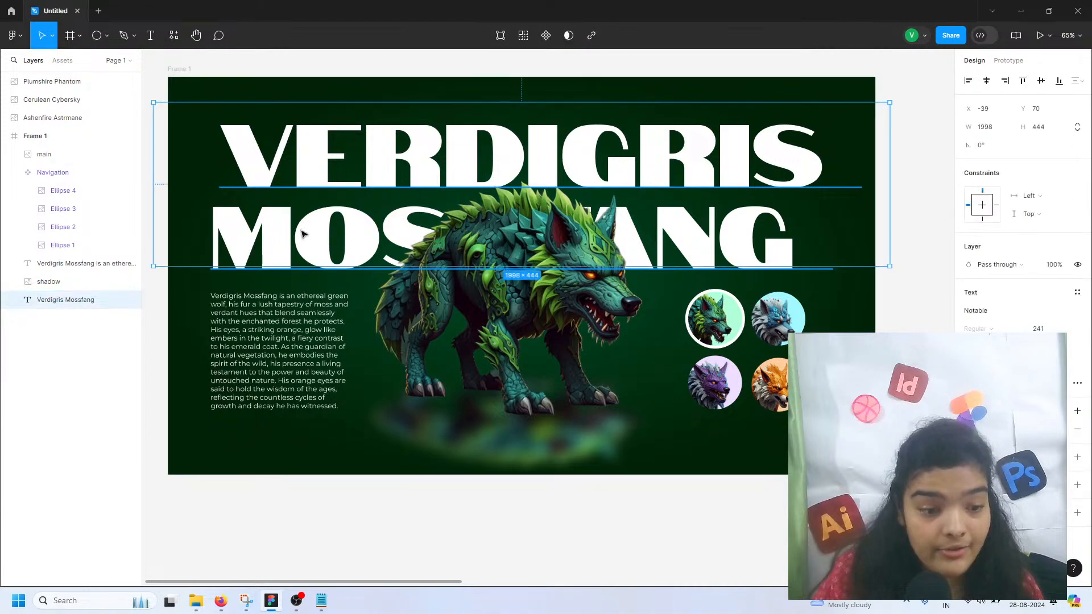
{"action": "left_click", "coordinate": [295, 325]}
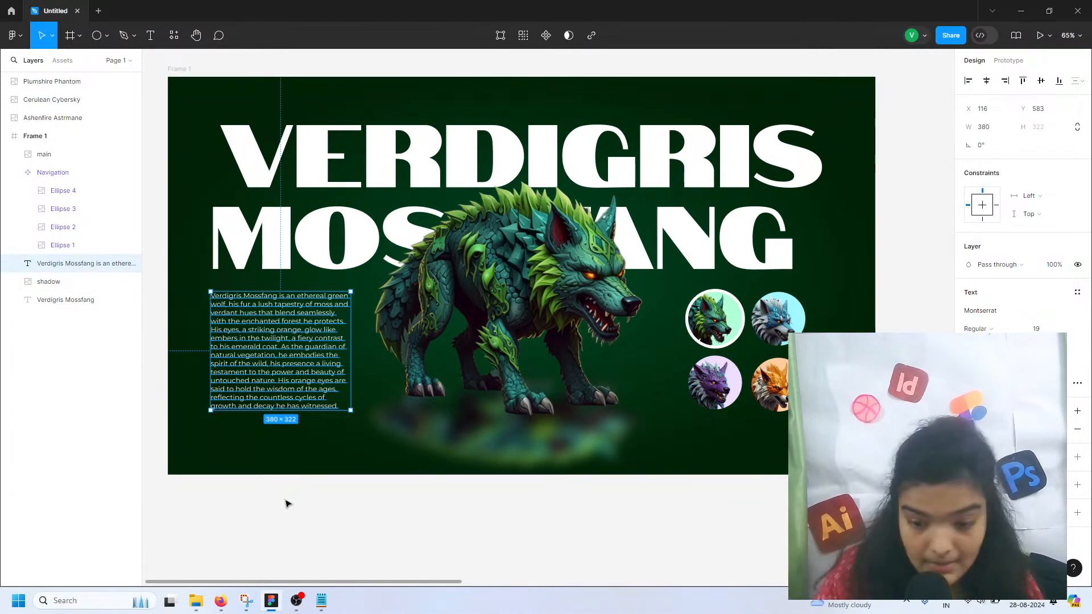
{"action": "left_click", "coordinate": [285, 528]}
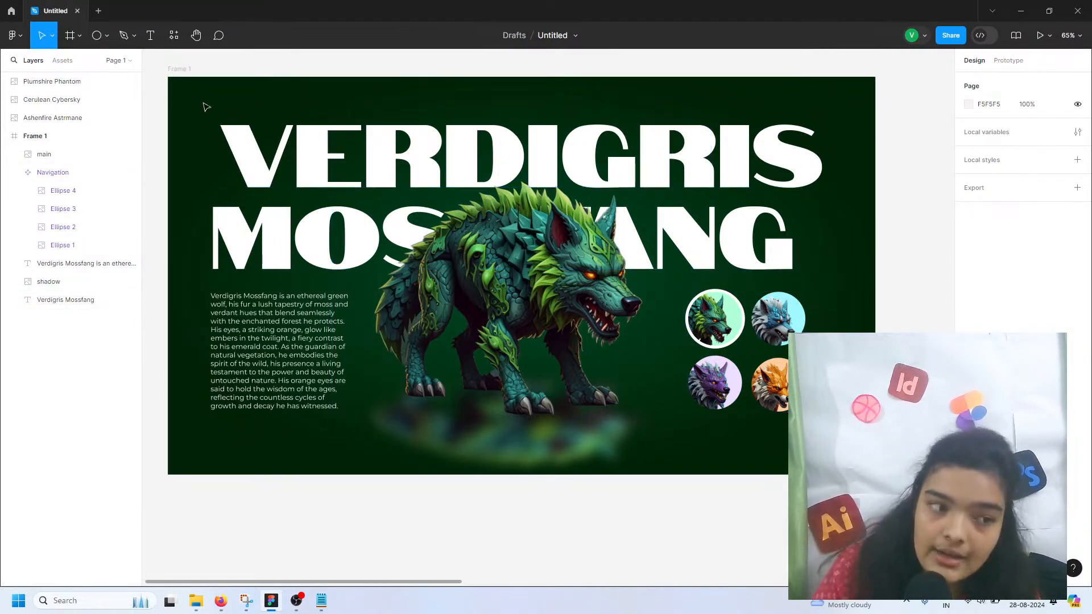
{"action": "left_click", "coordinate": [56, 61]}
{"action": "left_click", "coordinate": [34, 61]}
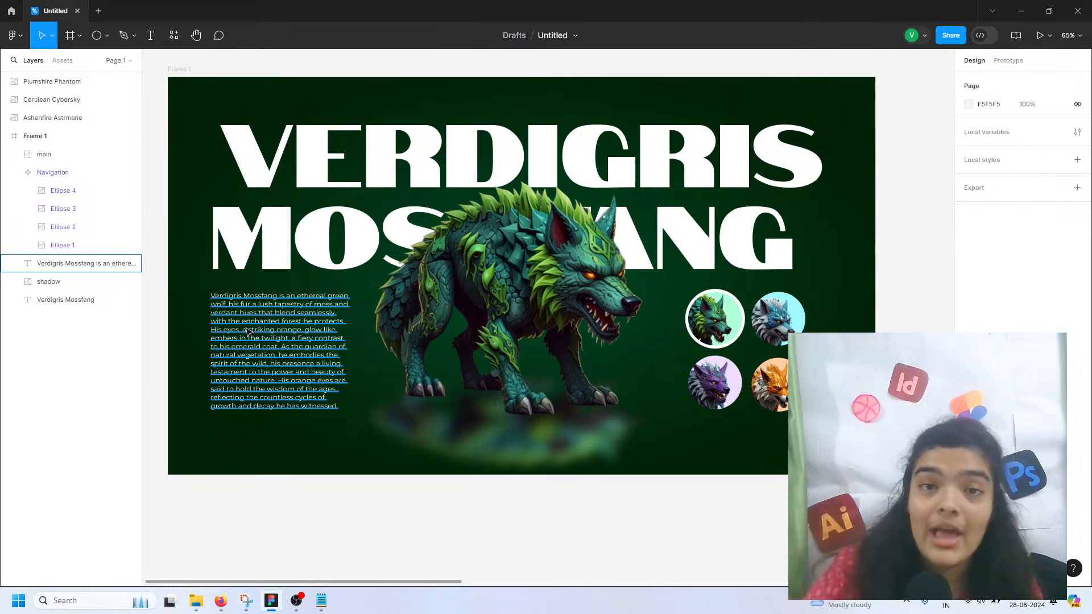
- Duplicate Frame 1 and select the title text in the copy
{"action": "left_click", "coordinate": [176, 69]}
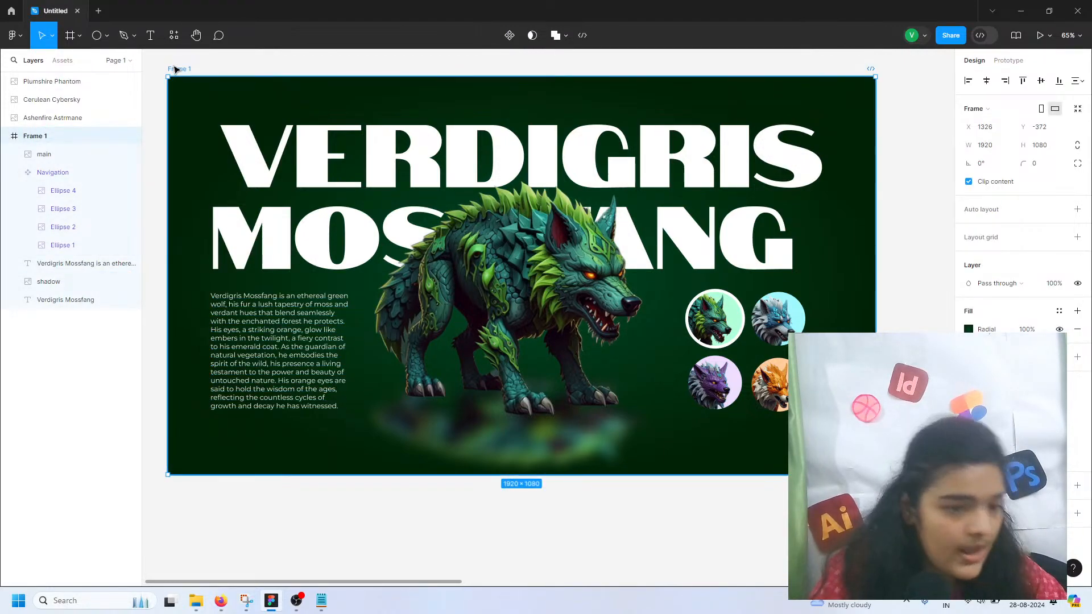
{"action": "key", "text": "ctrl+d"}
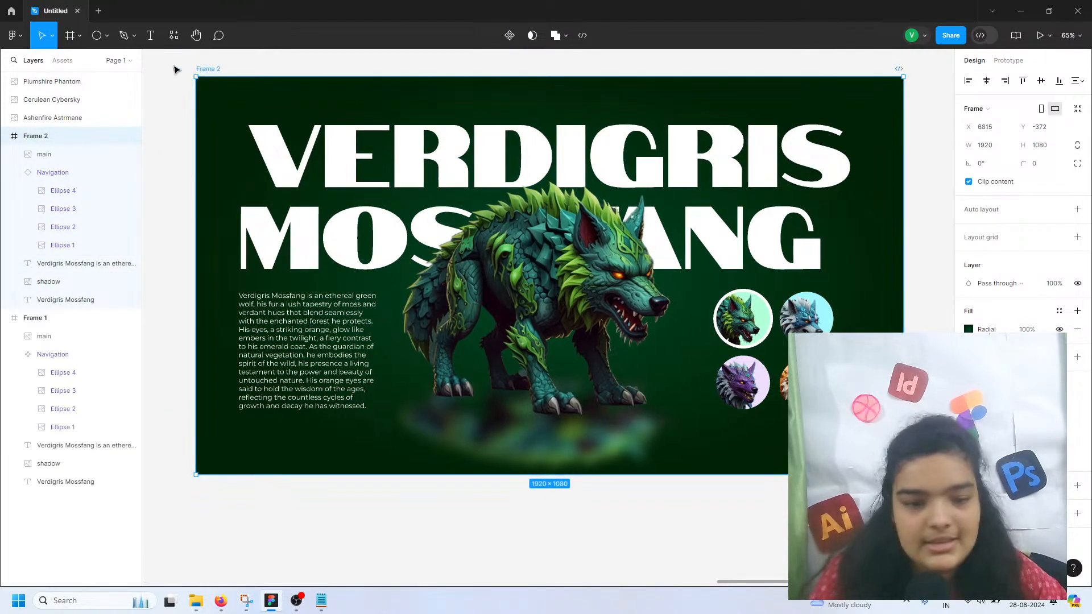
{"action": "left_click", "coordinate": [310, 141]}
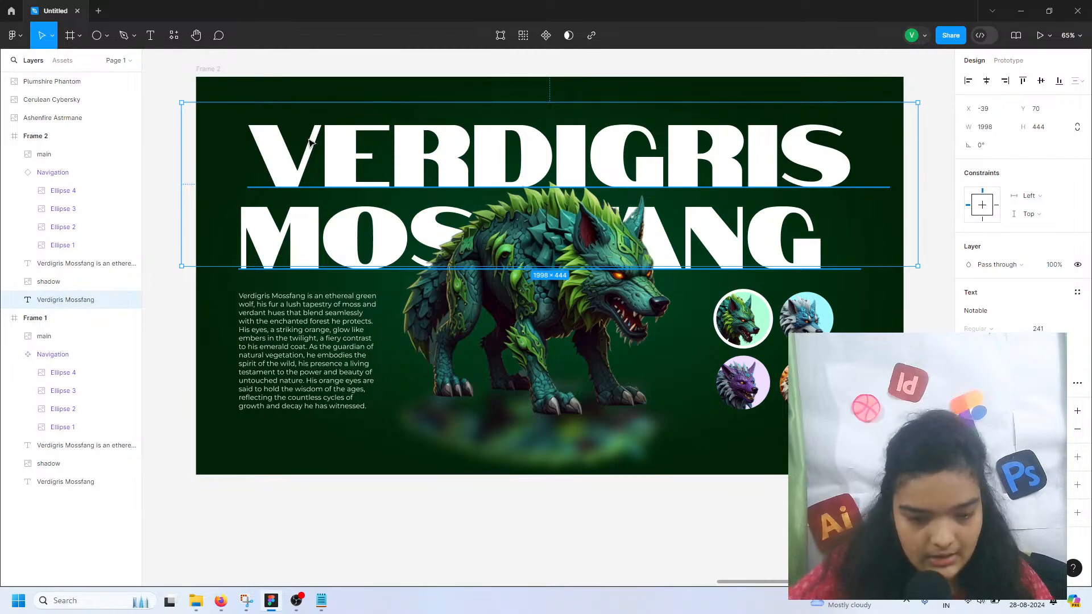
- Nudge the title text in Frame 2 down to Y 74
{"action": "key", "text": "Down"}
{"action": "key", "text": "Down"}
{"action": "key", "text": "Down"}
{"action": "key", "text": "Down"}
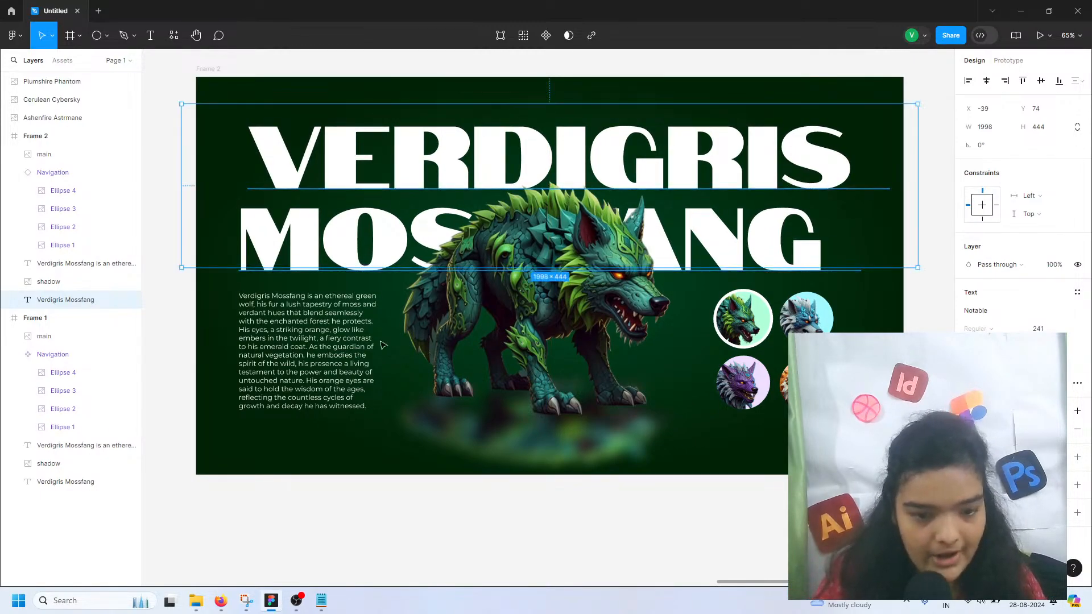
{"action": "scroll", "coordinate": [446, 512], "scroll_direction": "right", "scroll_amount": 2}
{"action": "scroll", "coordinate": [445, 512], "scroll_direction": "down", "scroll_amount": 3}
{"action": "scroll", "coordinate": [442, 505], "scroll_direction": "down", "scroll_amount": 3}
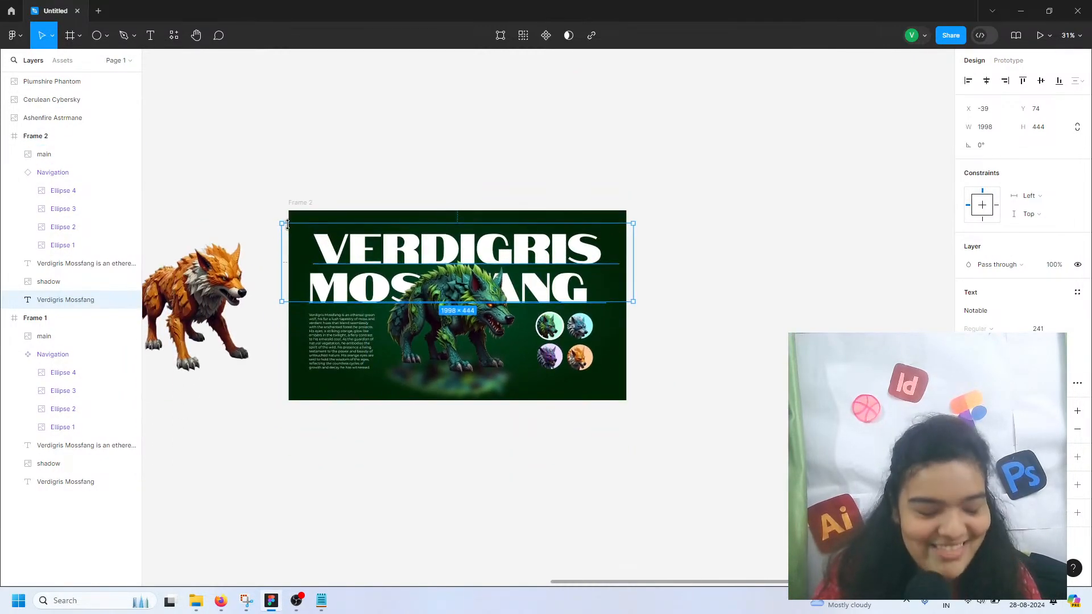
- Move the blue Cerulean Cybersky wolf image into Frame 2, placing it over the green wolf
{"action": "left_click", "coordinate": [295, 209]}
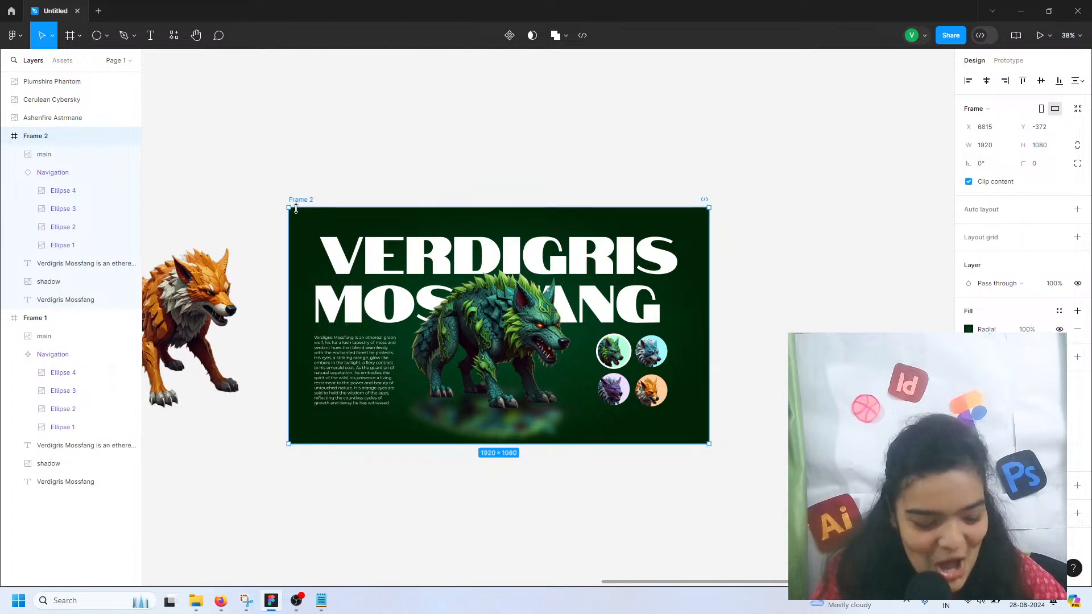
{"action": "scroll", "coordinate": [216, 250], "scroll_direction": "left", "scroll_amount": 6}
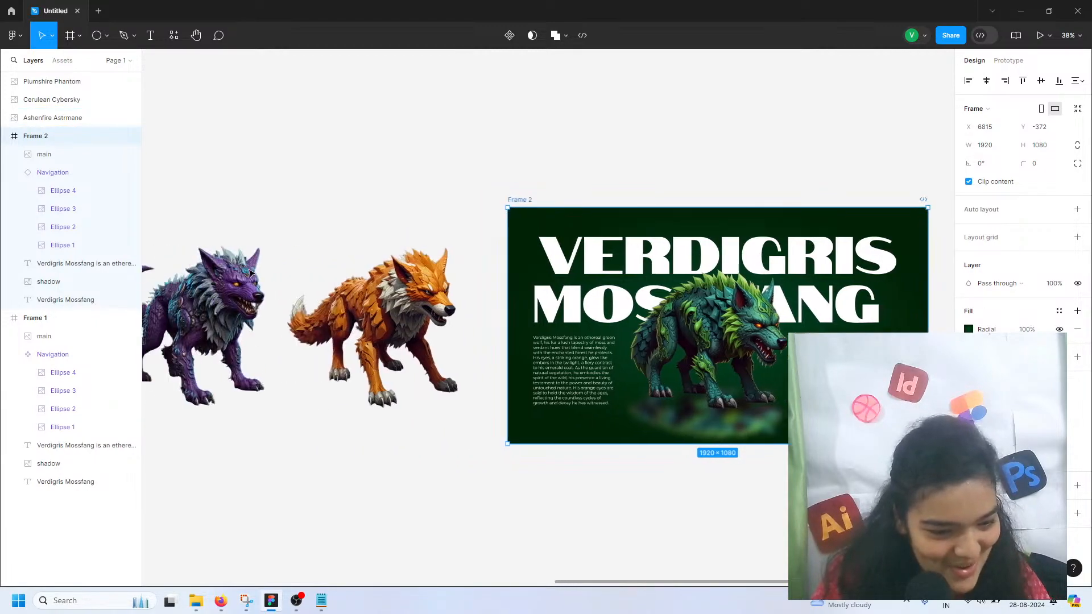
{"action": "key", "text": "super+Tab"}
{"action": "key", "text": "Escape"}
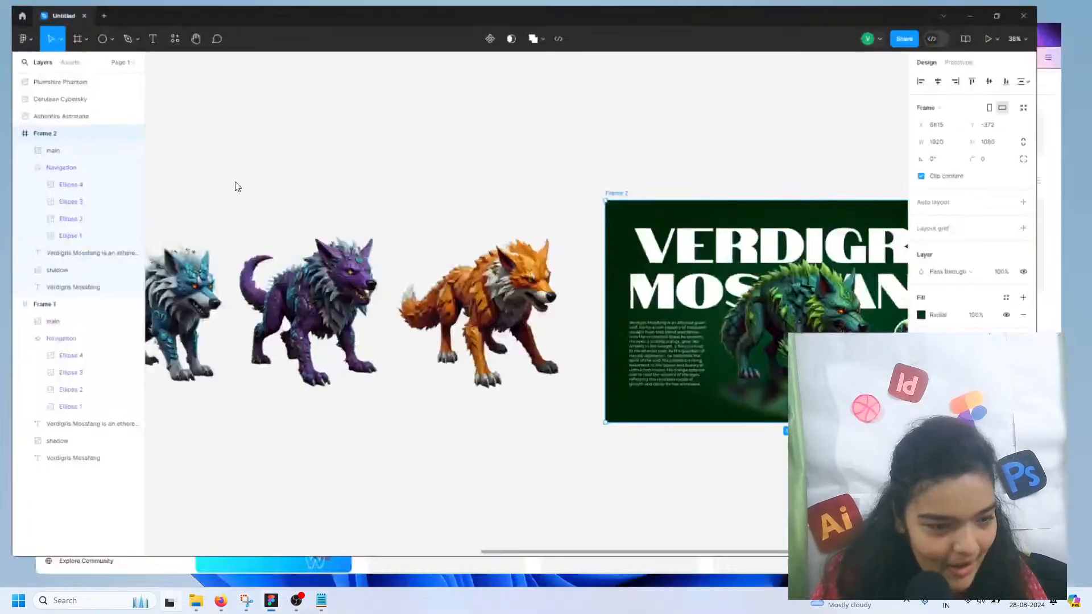
{"action": "left_click", "coordinate": [178, 344]}
{"action": "left_click_drag", "start_coordinate": [178, 344], "coordinate": [868, 354]}
{"action": "left_click", "coordinate": [296, 600]}
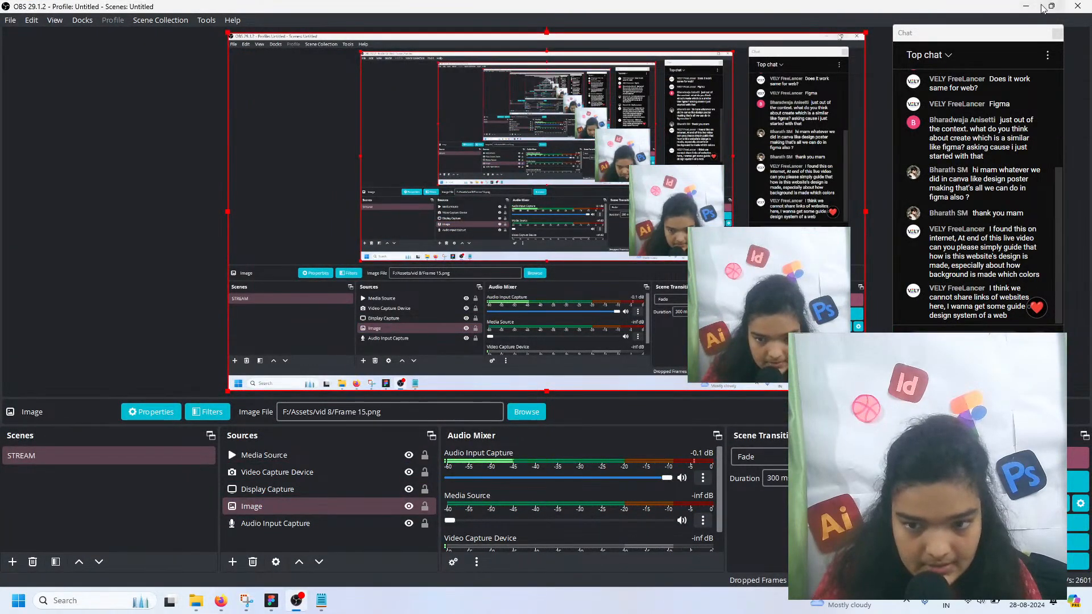
{"action": "left_click", "coordinate": [296, 600]}
- Enlarge the blue wolf in Frame 2 to about 925 × 864, keeping it centred over the green wolf
{"action": "scroll", "coordinate": [697, 327], "scroll_direction": "right", "scroll_amount": 2}
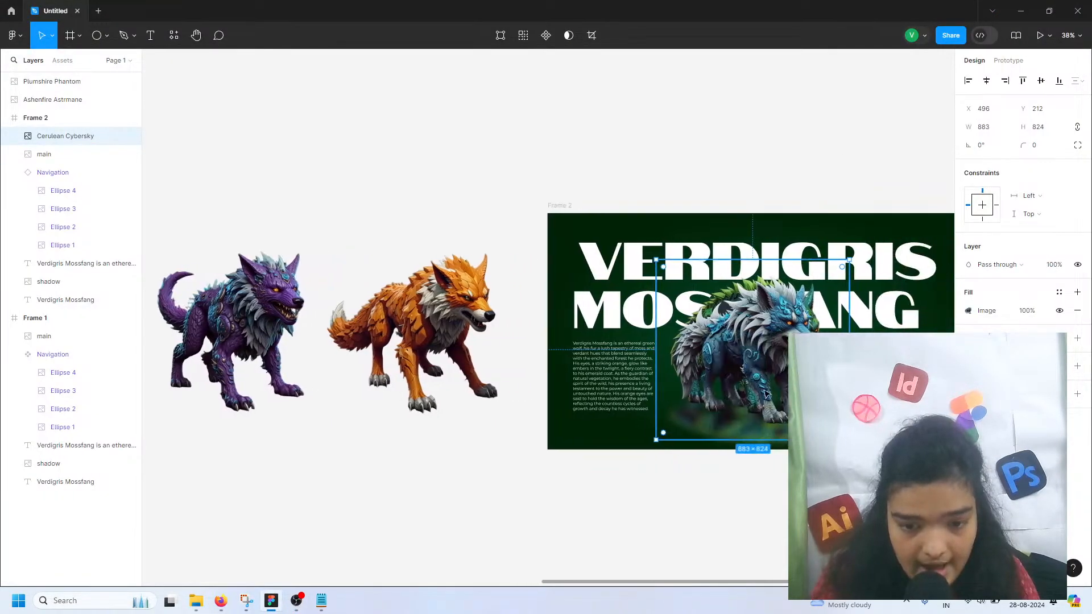
{"action": "scroll", "coordinate": [697, 327], "scroll_direction": "up", "scroll_amount": 6}
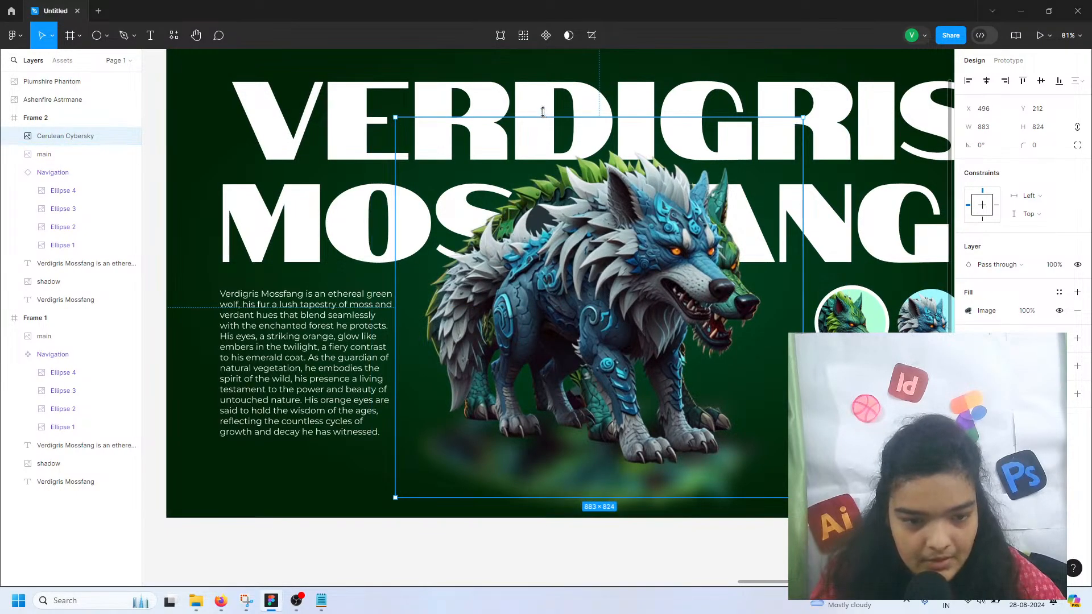
{"action": "left_click_drag", "start_coordinate": [533, 125], "coordinate": [522, 106]}
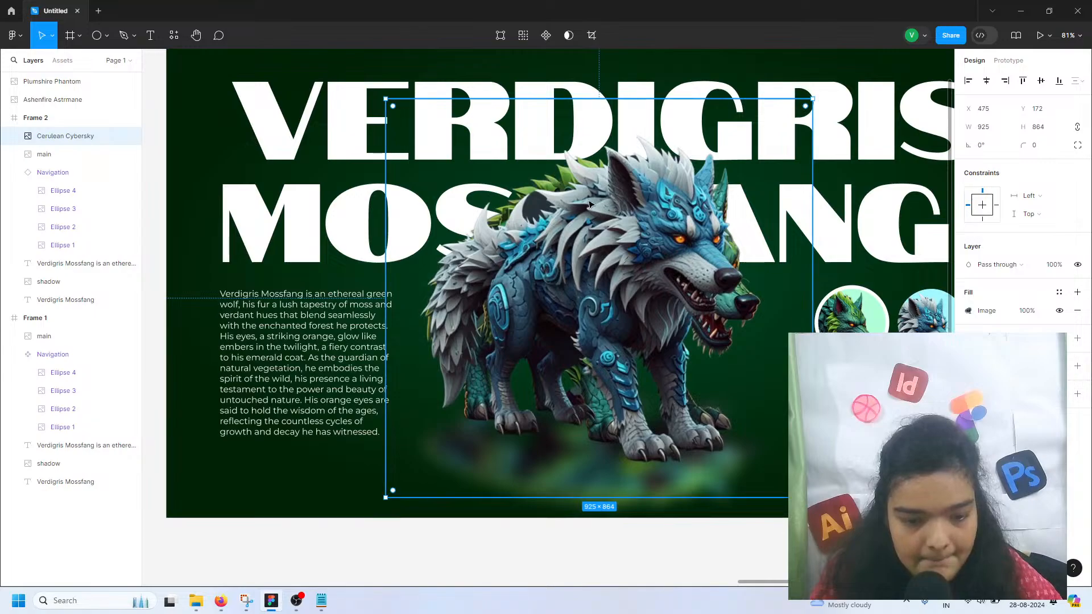
- Rename the Cerulean Cybersky layer in Frame 2 as main and delete the green wolf's layer beneath it
{"action": "double_click", "coordinate": [58, 135]}
{"action": "type", "text": "main"}
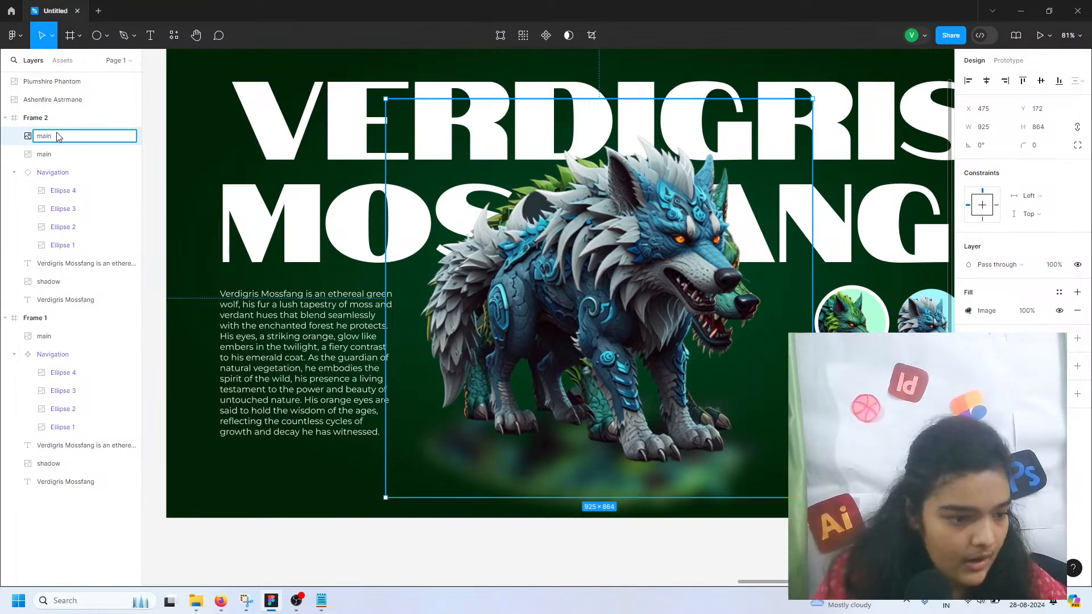
{"action": "key", "text": "Return"}
{"action": "key", "text": "Delete"}
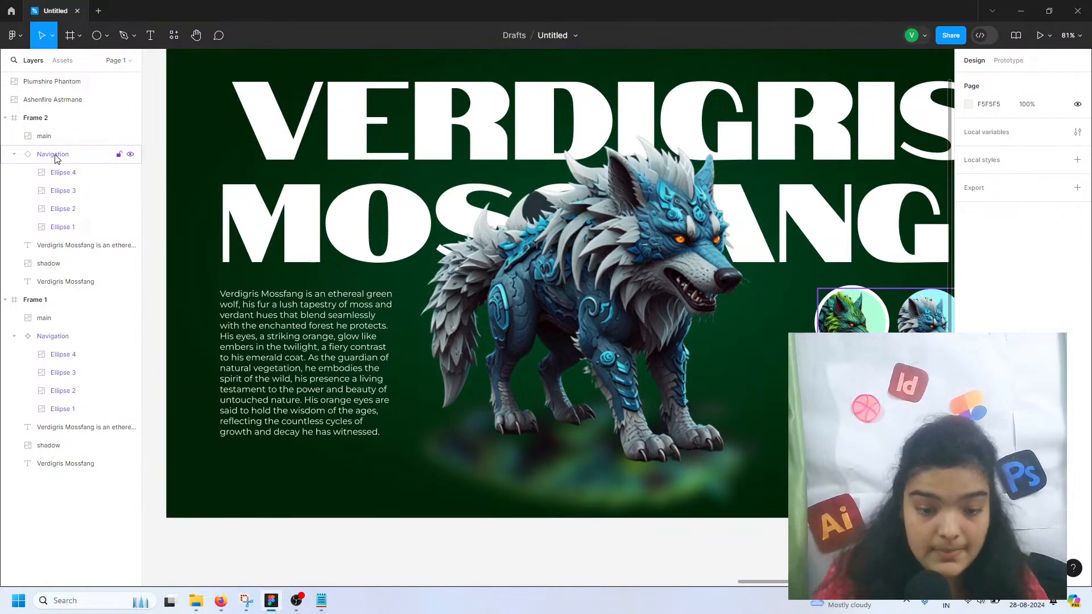
- Replace the image fill of Frame 2's shadow layer with the Cerulean Cybersky file from the CyberWolf folder
{"action": "left_click", "coordinate": [588, 494]}
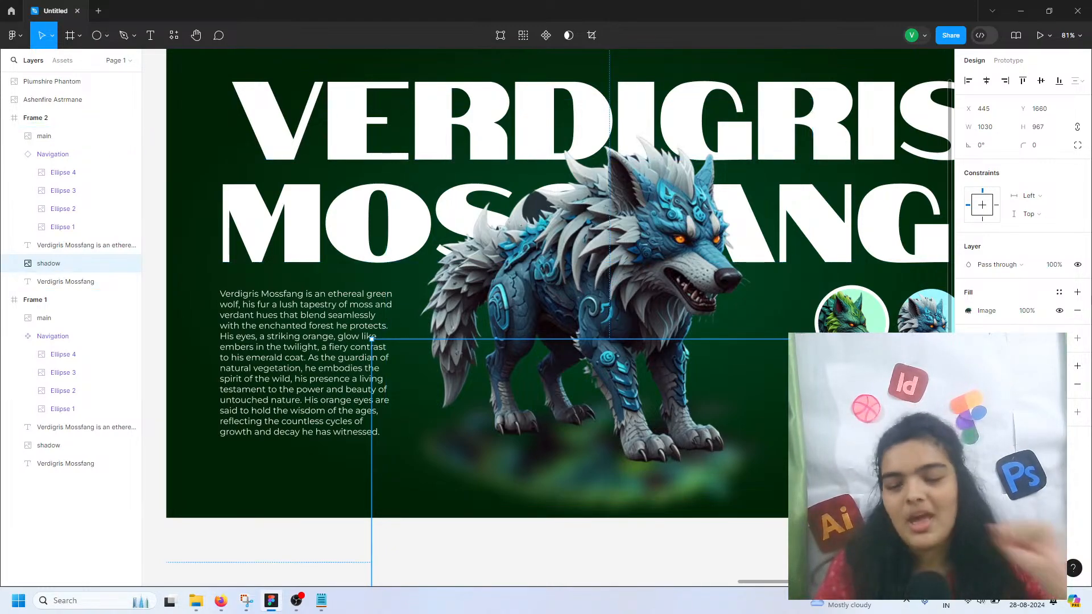
{"action": "left_click", "coordinate": [968, 311]}
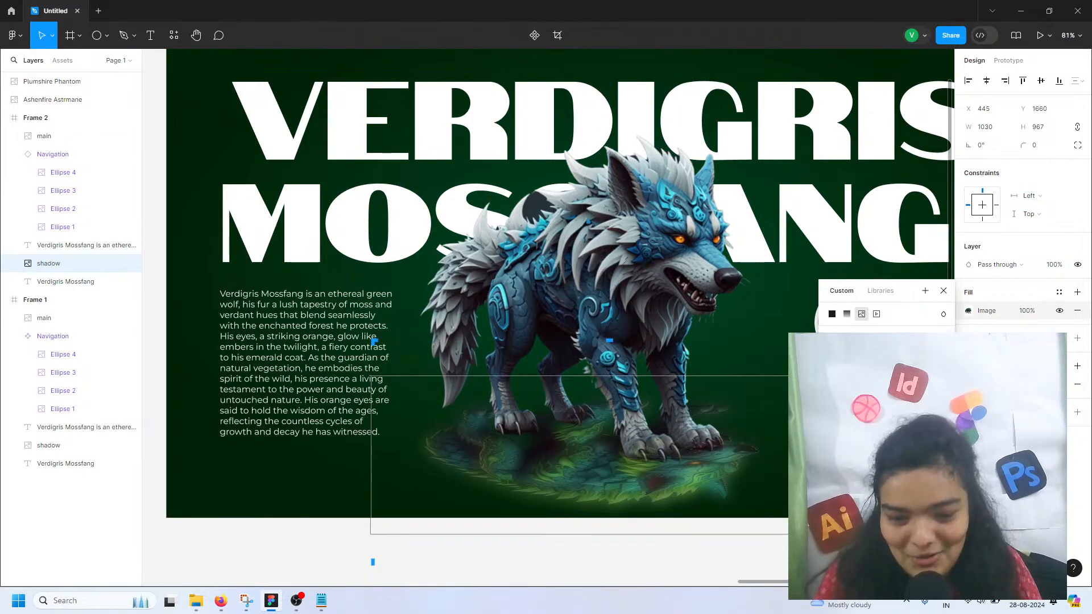
{"action": "left_click", "coordinate": [886, 415]}
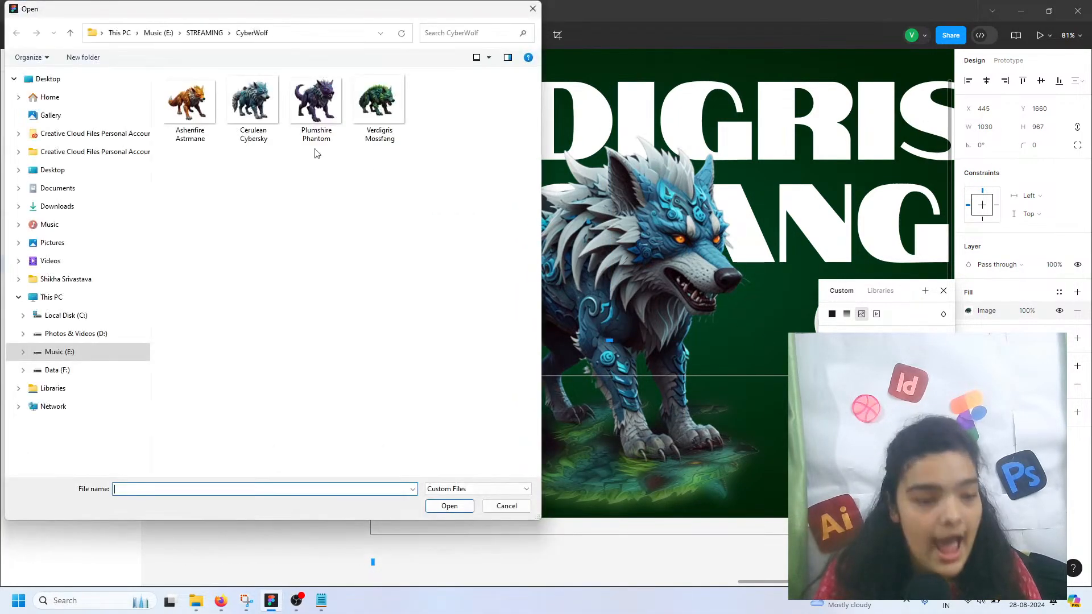
{"action": "left_click", "coordinate": [253, 107]}
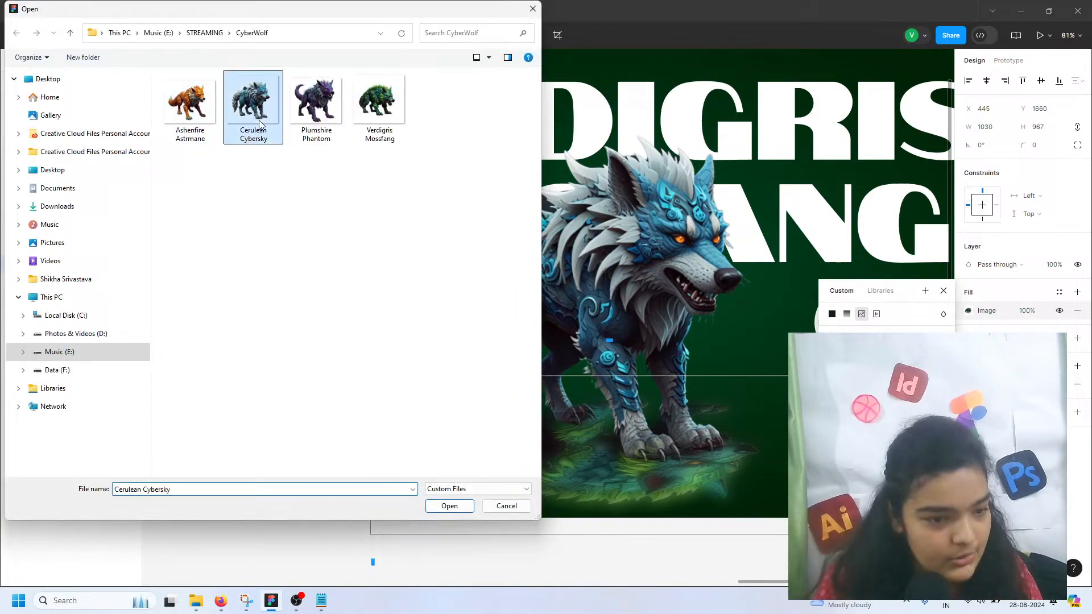
{"action": "left_click", "coordinate": [449, 506]}
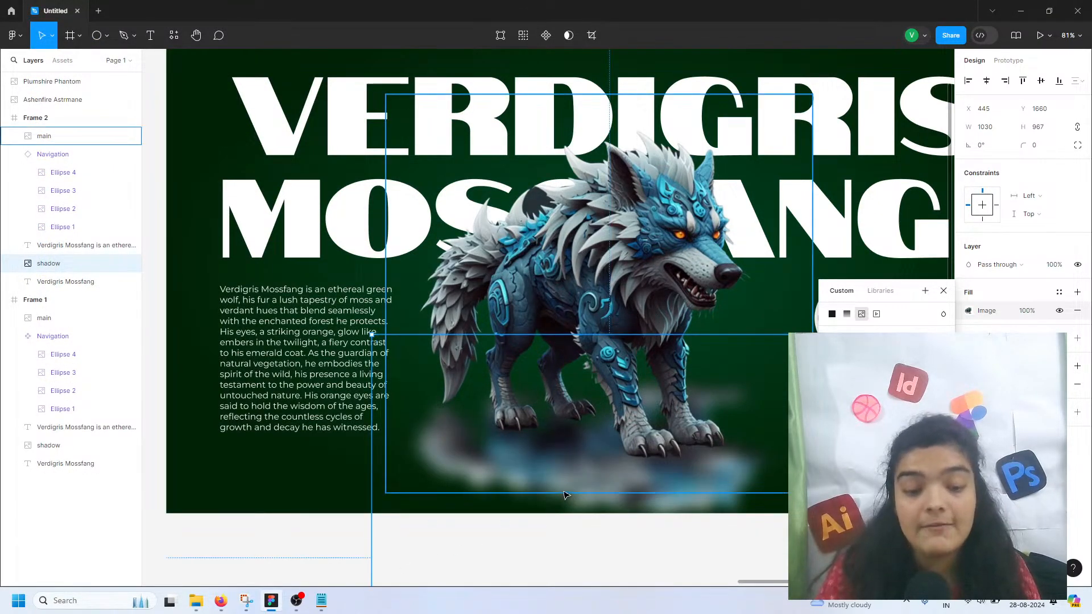
{"action": "left_click", "coordinate": [565, 494]}
{"action": "left_click", "coordinate": [336, 527]}
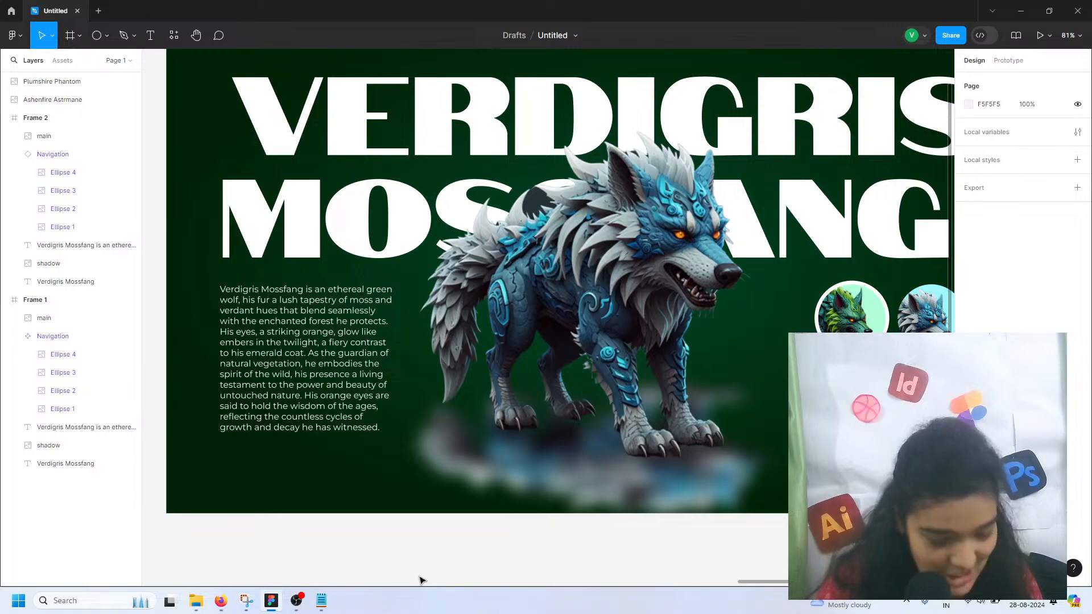
- Recolour the centre stop of Frame 2's radial fill to dark blue 003B57, starting from a blue sampled from the wolf
{"action": "scroll", "coordinate": [420, 580], "scroll_direction": "down", "scroll_amount": 3}
{"action": "scroll", "coordinate": [414, 586], "scroll_direction": "down", "scroll_amount": 2}
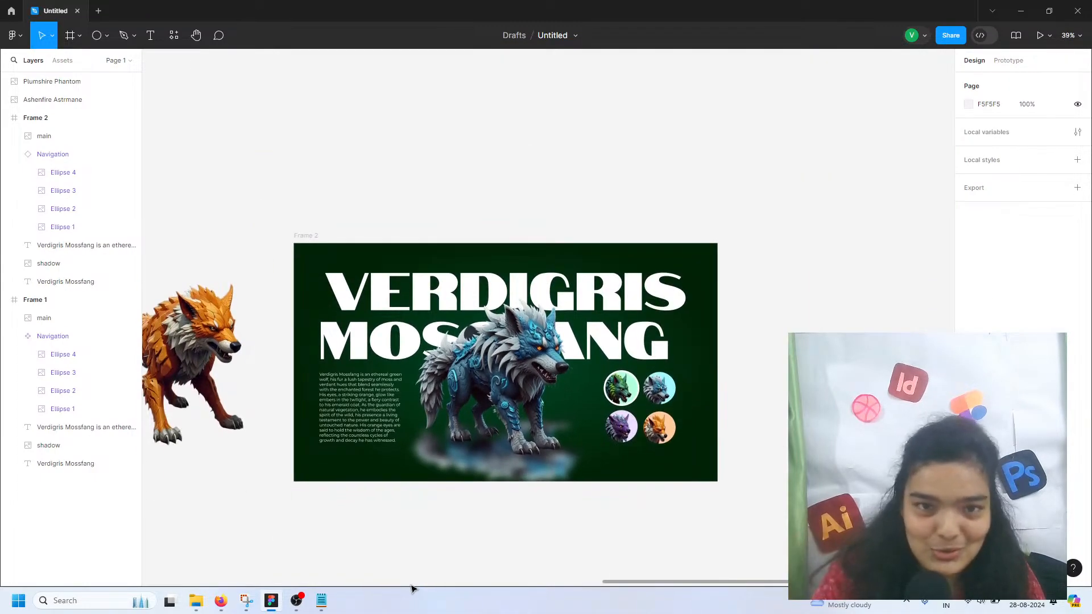
{"action": "scroll", "coordinate": [413, 587], "scroll_direction": "up", "scroll_amount": 2}
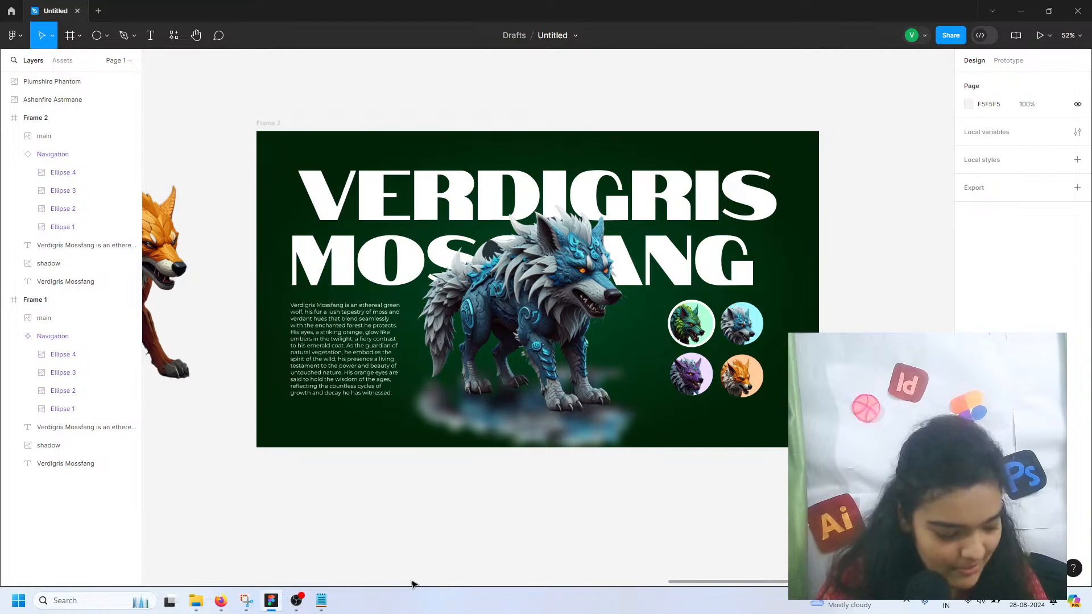
{"action": "left_click", "coordinate": [278, 137]}
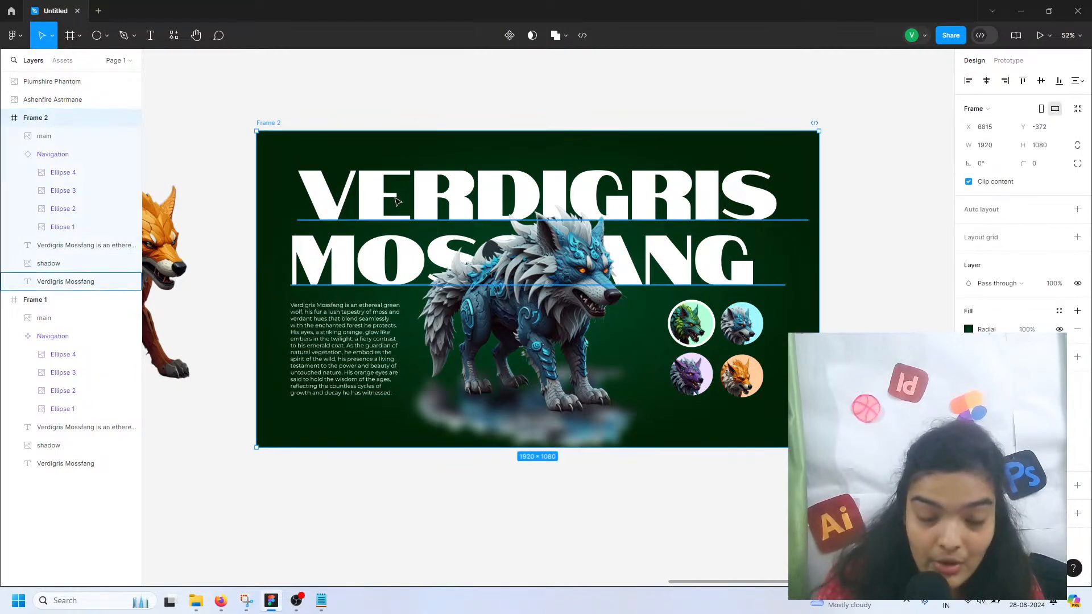
{"action": "scroll", "coordinate": [279, 137], "scroll_direction": "left", "scroll_amount": 2}
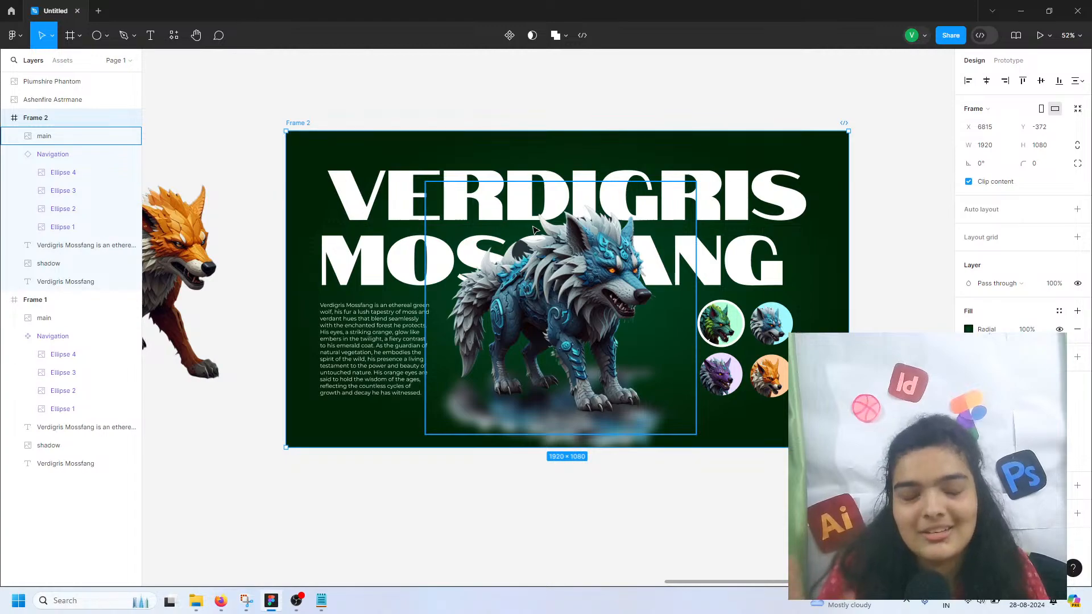
{"action": "scroll", "coordinate": [467, 209], "scroll_direction": "up", "scroll_amount": 3}
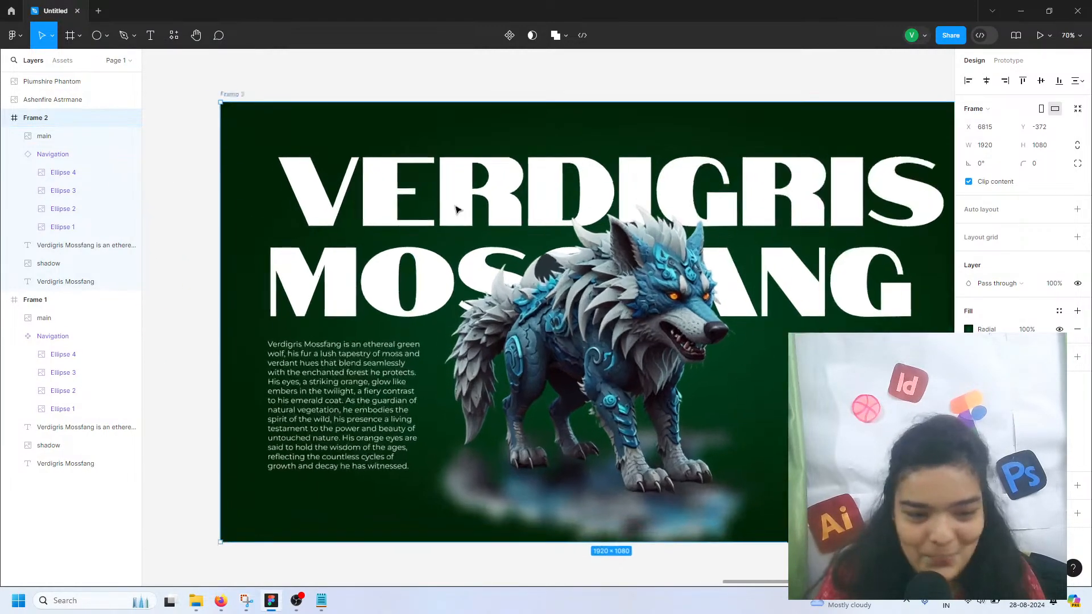
{"action": "left_click", "coordinate": [969, 330]}
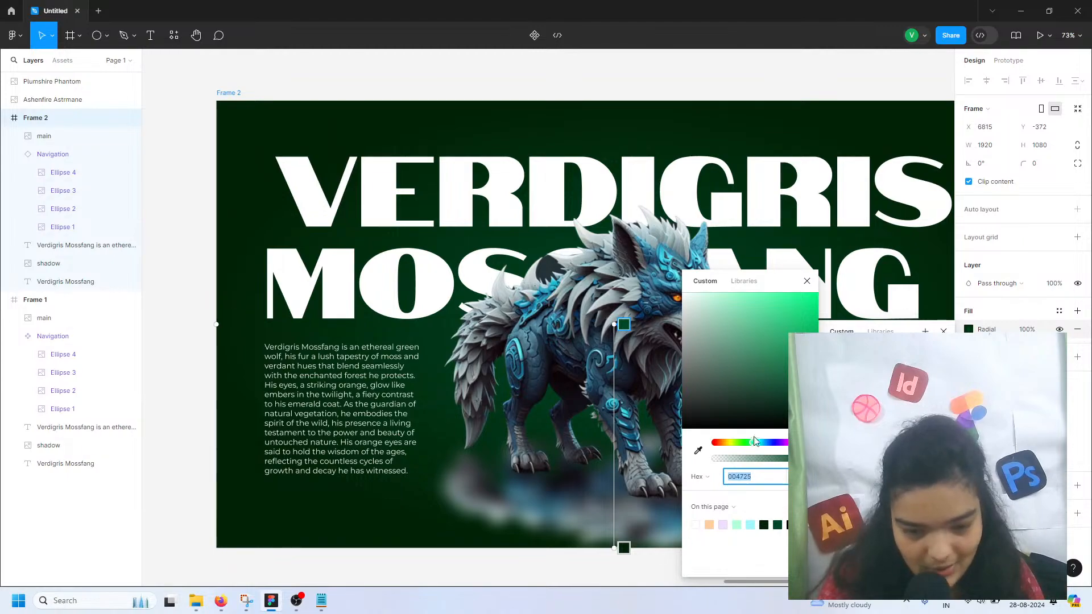
{"action": "left_click_drag", "start_coordinate": [754, 443], "coordinate": [766, 443]}
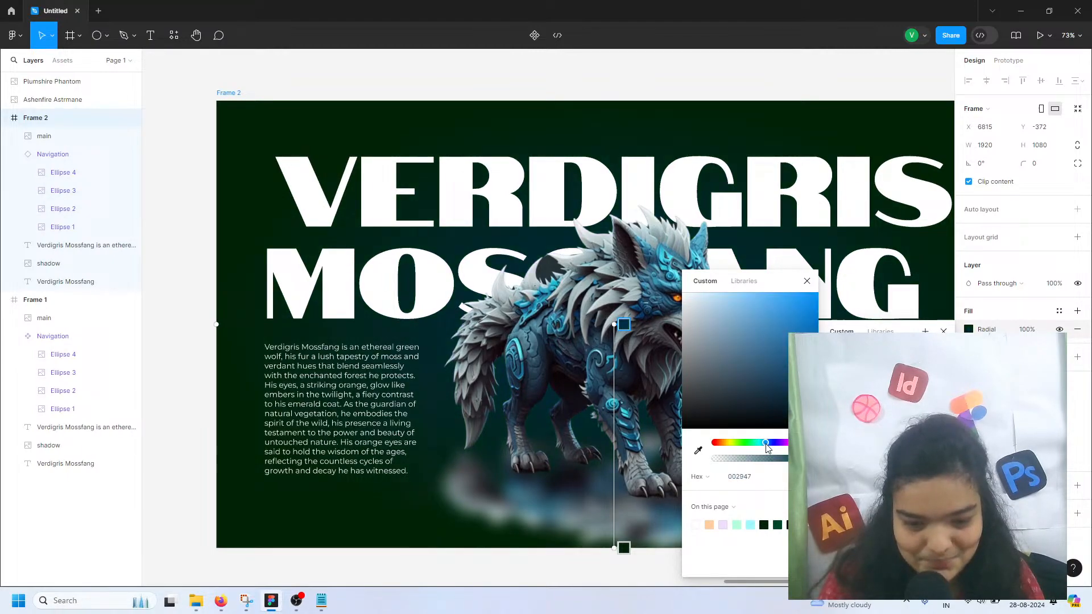
{"action": "left_click", "coordinate": [698, 450]}
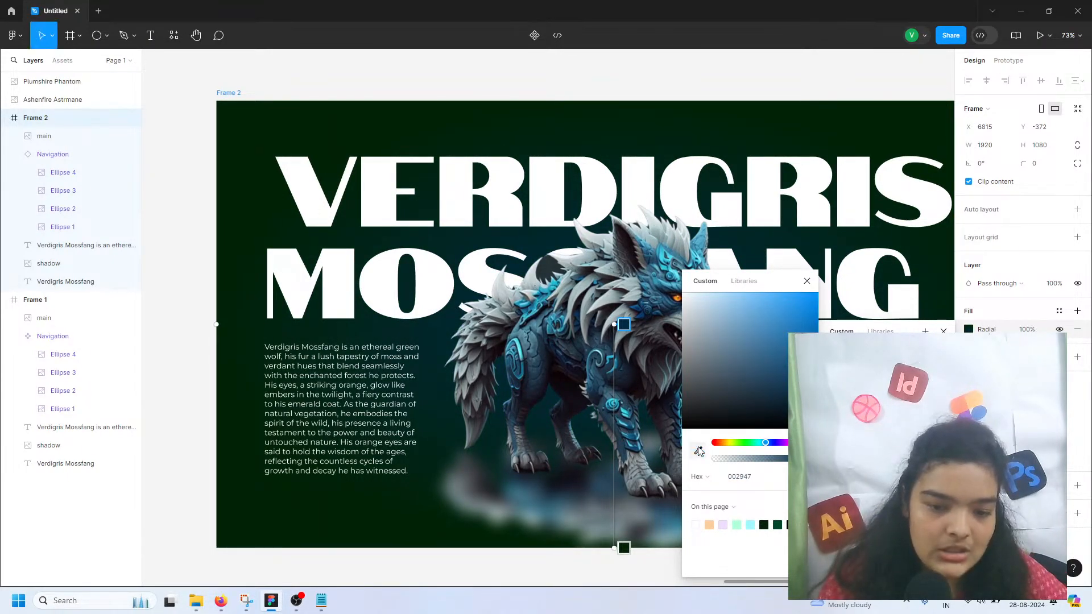
{"action": "left_click", "coordinate": [542, 300]}
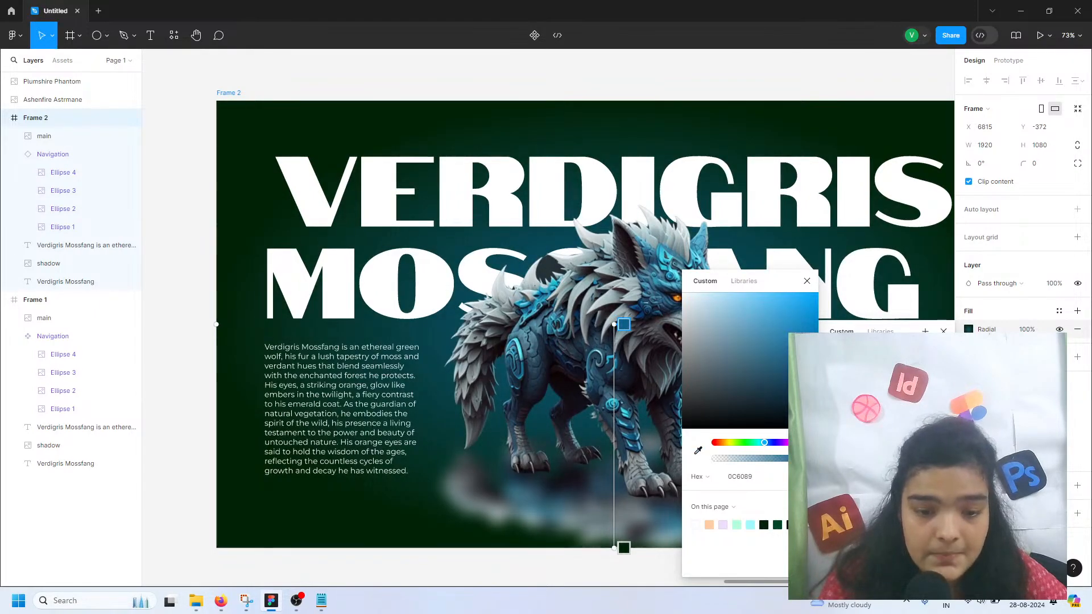
{"action": "left_click_drag", "start_coordinate": [806, 355], "coordinate": [819, 382]}
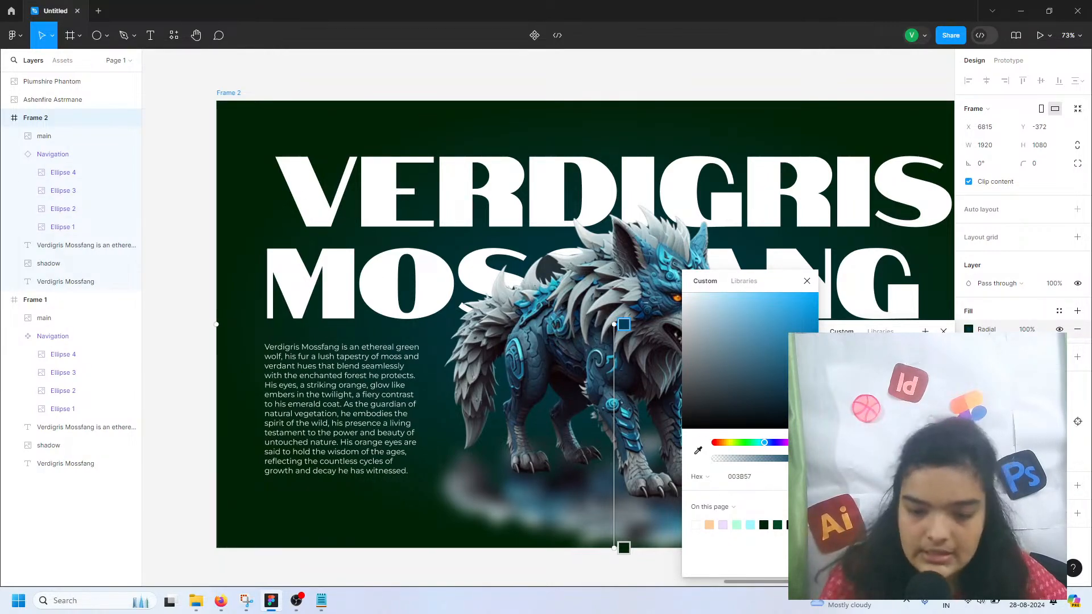
- Recolour the outer stop of Frame 2's radial fill to near-black teal 000F13, darkening a blue sampled from the wolf
{"action": "left_click", "coordinate": [624, 548]}
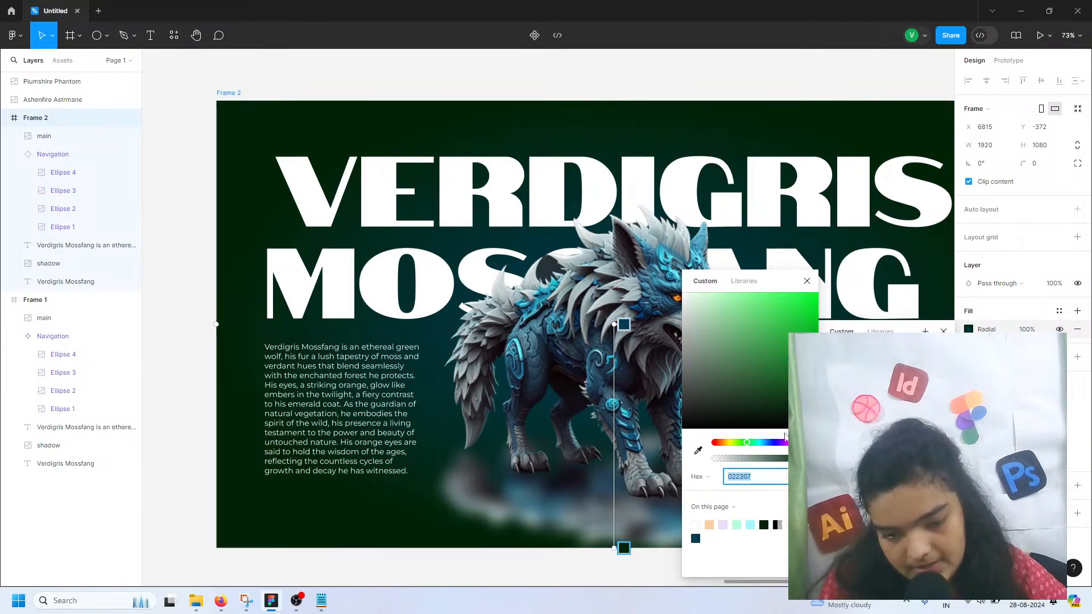
{"action": "left_click", "coordinate": [698, 450]}
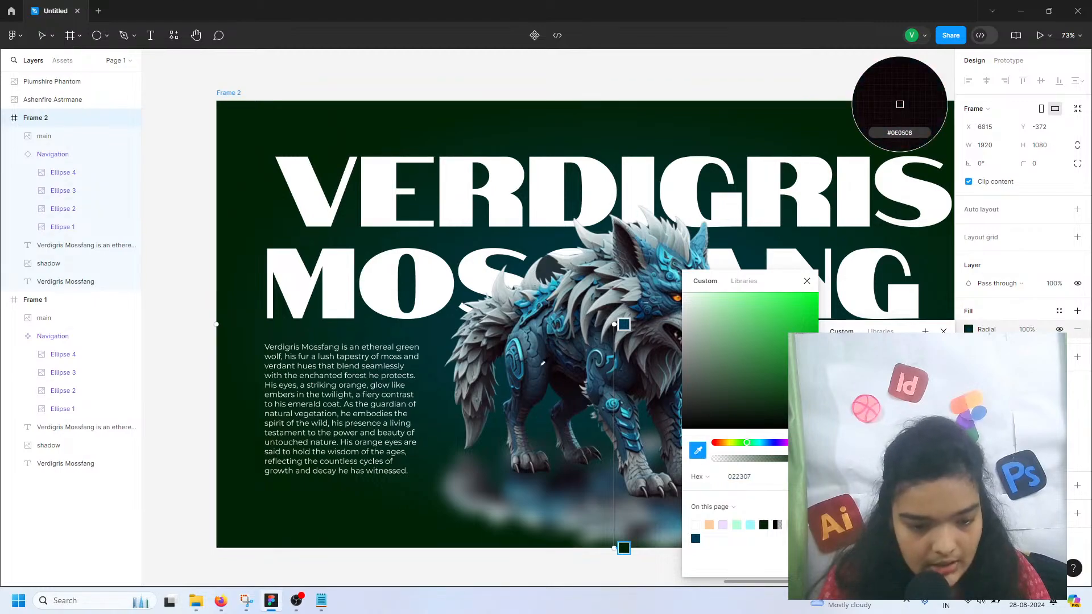
{"action": "left_click", "coordinate": [508, 348]}
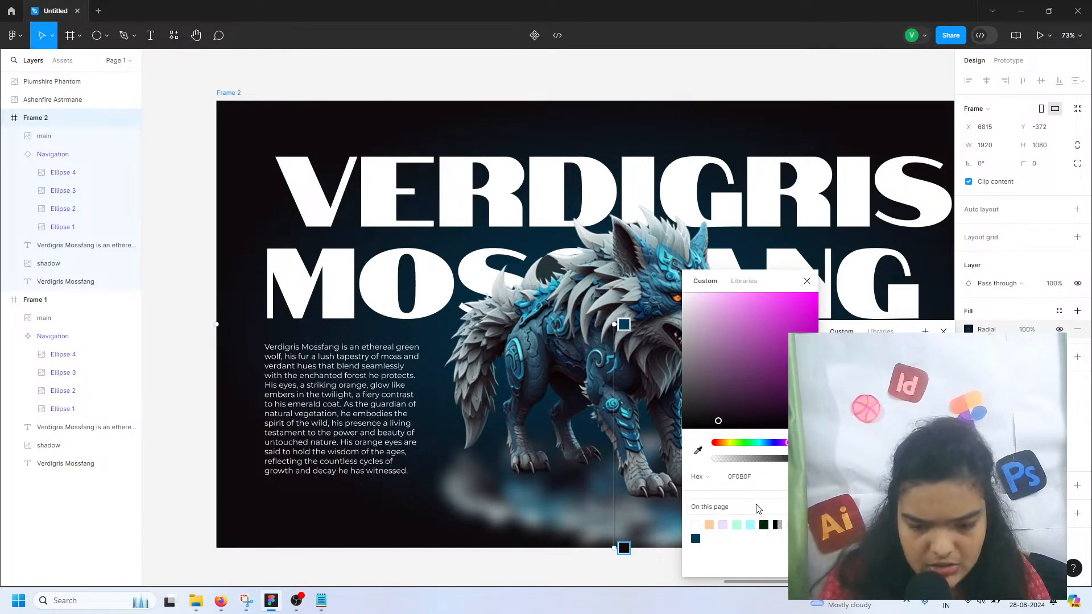
{"action": "left_click", "coordinate": [699, 450]}
{"action": "left_click", "coordinate": [899, 103]}
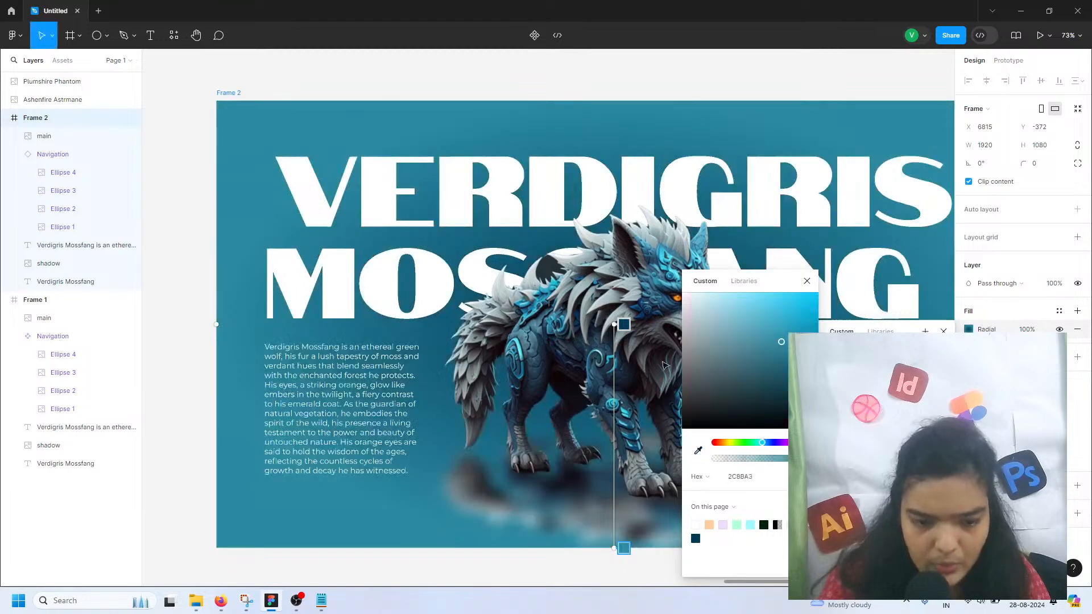
{"action": "left_click_drag", "start_coordinate": [782, 342], "coordinate": [818, 419]}
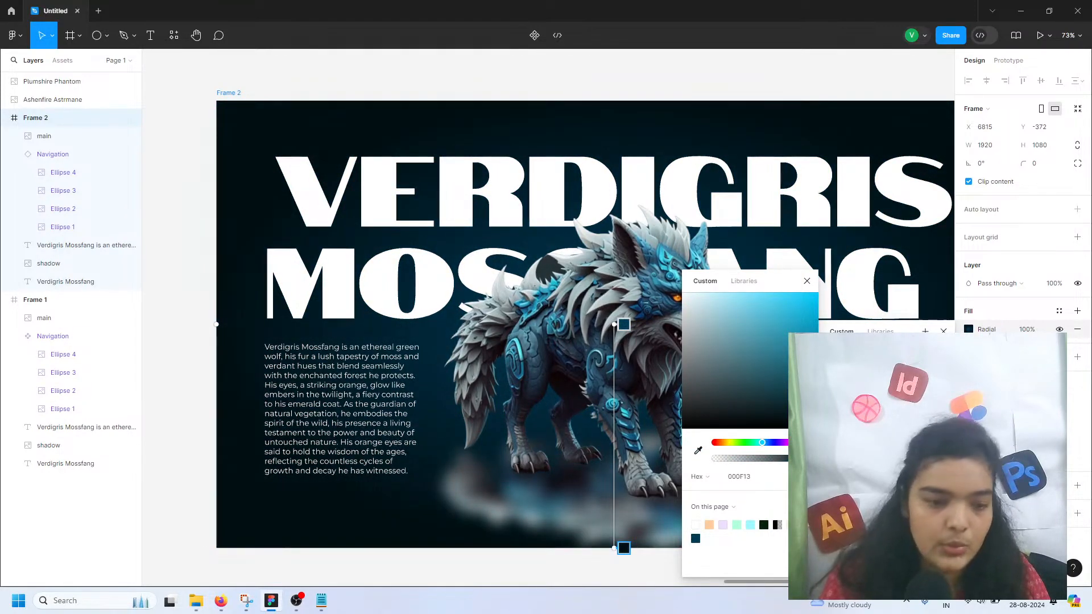
{"action": "left_click", "coordinate": [643, 93]}
{"action": "left_click", "coordinate": [643, 94]}
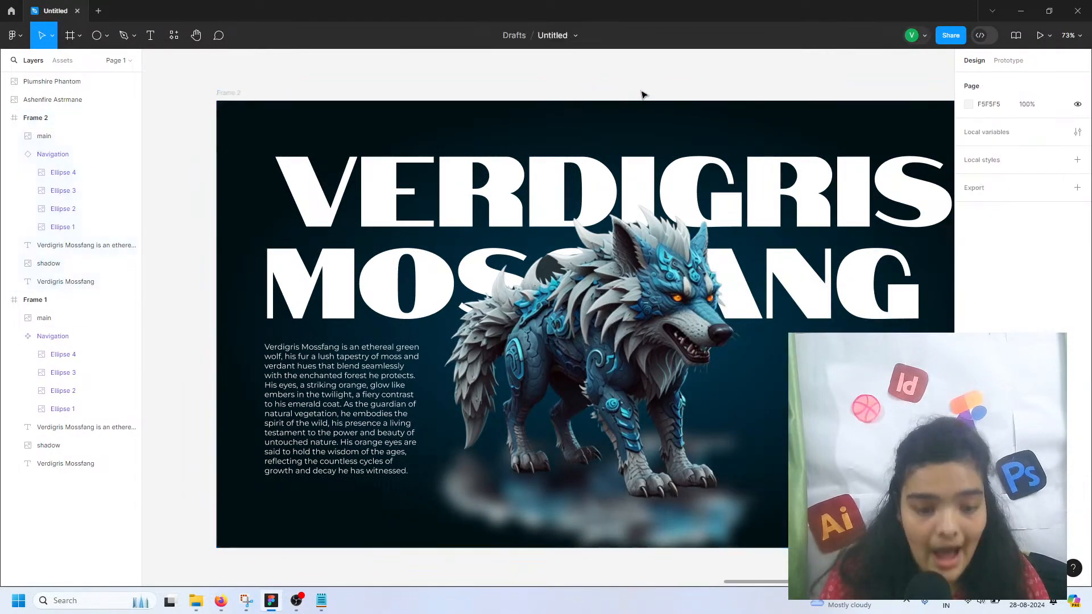
{"action": "scroll", "coordinate": [643, 94], "scroll_direction": "right", "scroll_amount": 3}
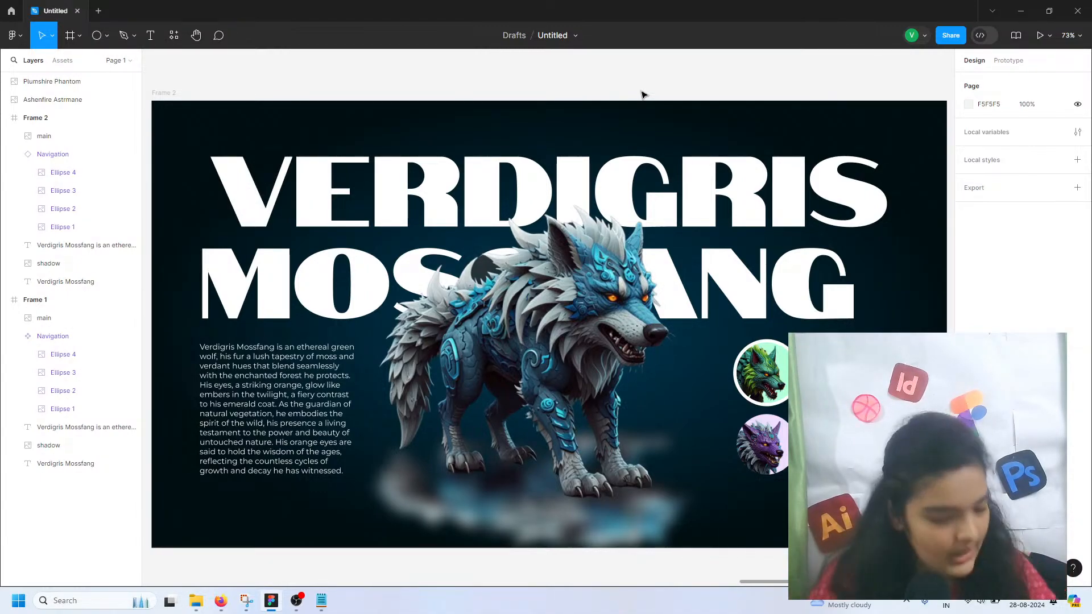
{"action": "scroll", "coordinate": [609, 92], "scroll_direction": "up", "scroll_amount": 1}
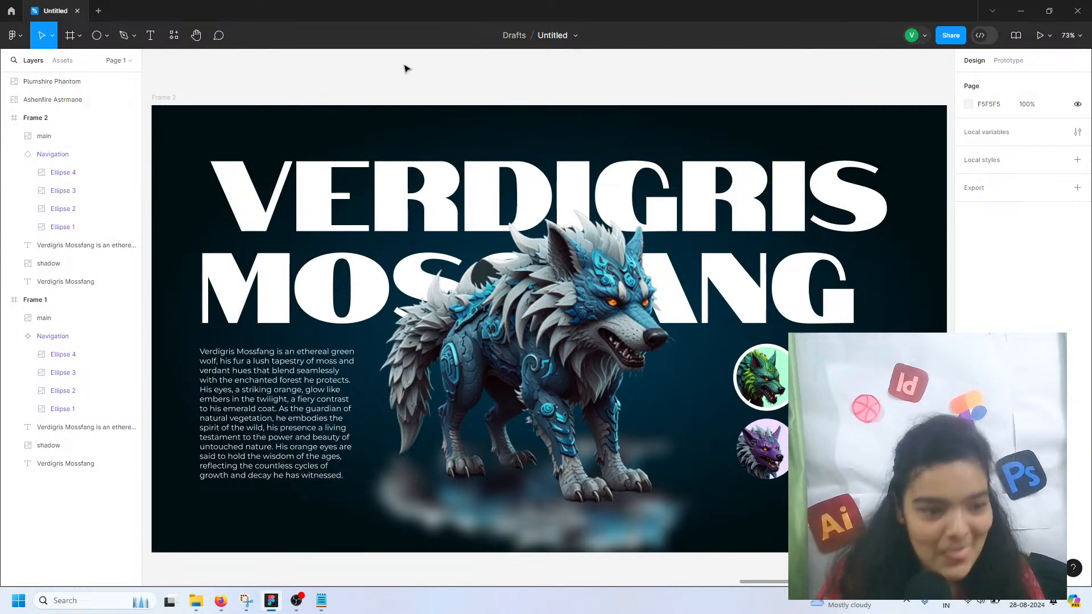
- Remove the ring stroke from Frame 2's green wolf thumbnail and add a white stroke to Ellipse 2, the blue wolf thumbnail
{"action": "left_click", "coordinate": [175, 97]}
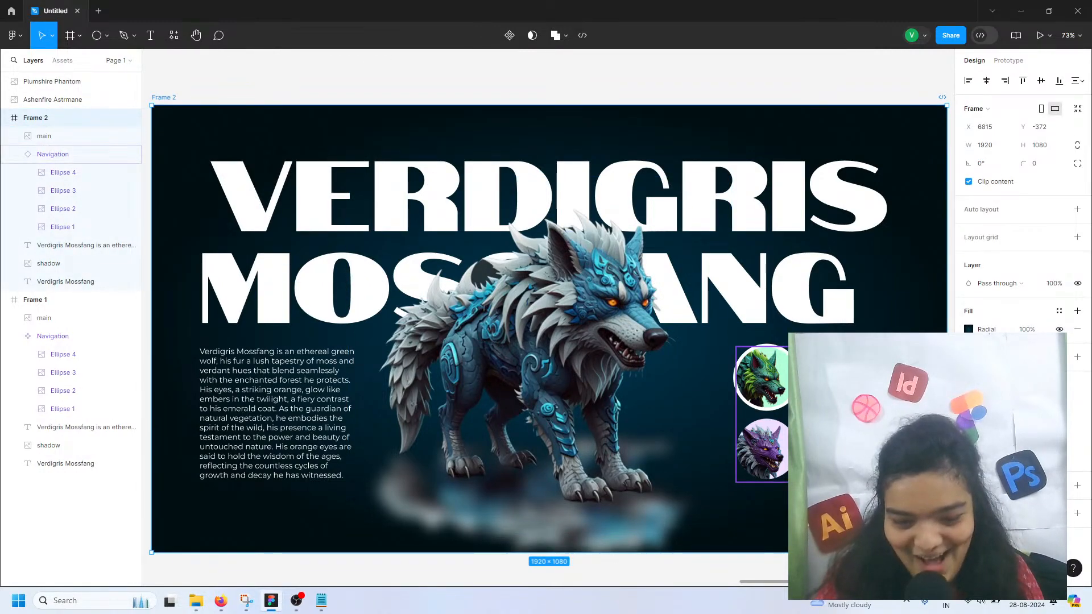
{"action": "left_click", "coordinate": [762, 398]}
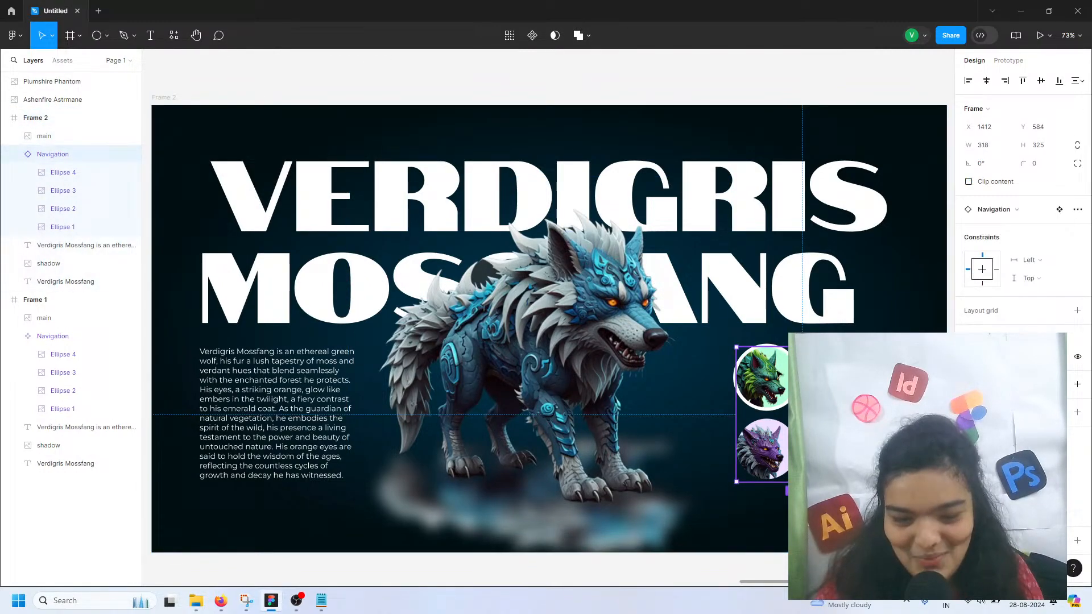
{"action": "left_click", "coordinate": [778, 373]}
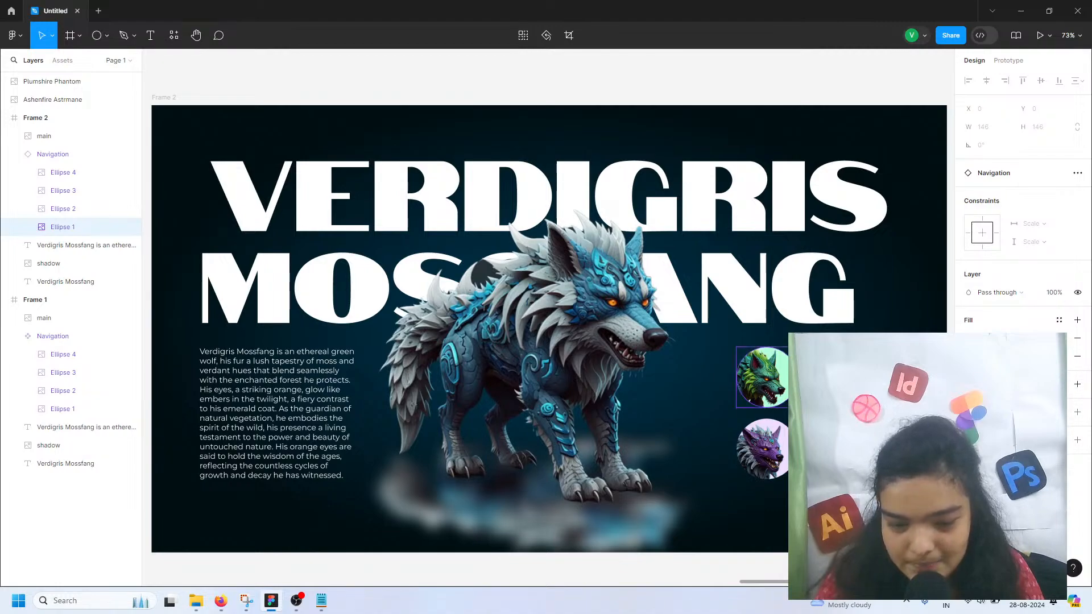
{"action": "left_click", "coordinate": [63, 208]}
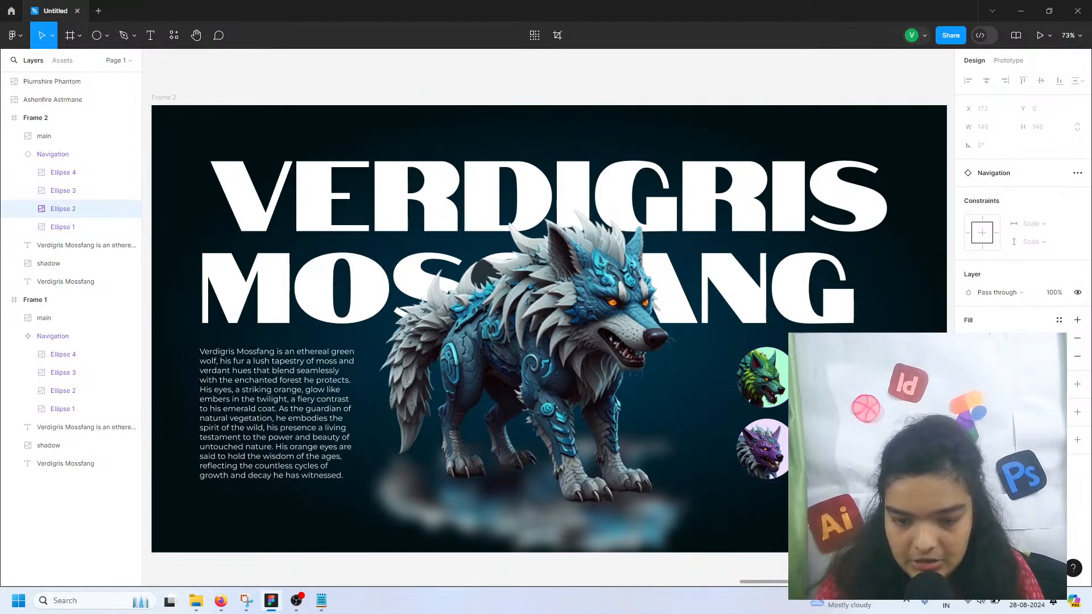
{"action": "left_click", "coordinate": [1078, 385]}
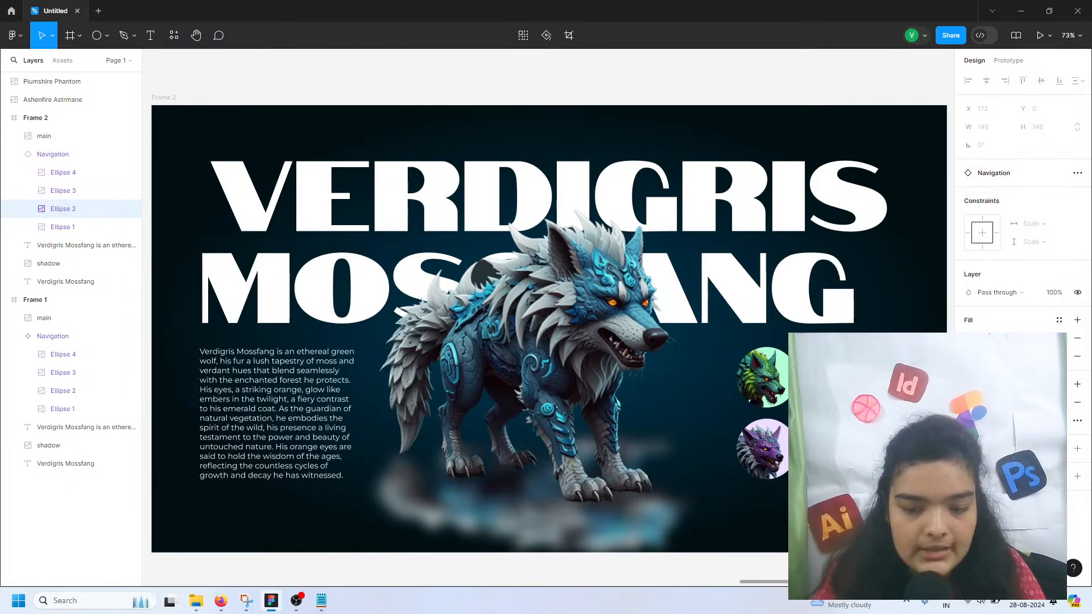
{"action": "left_click", "coordinate": [974, 403]}
{"action": "scroll", "coordinate": [646, 346], "scroll_direction": "down", "scroll_amount": 4}
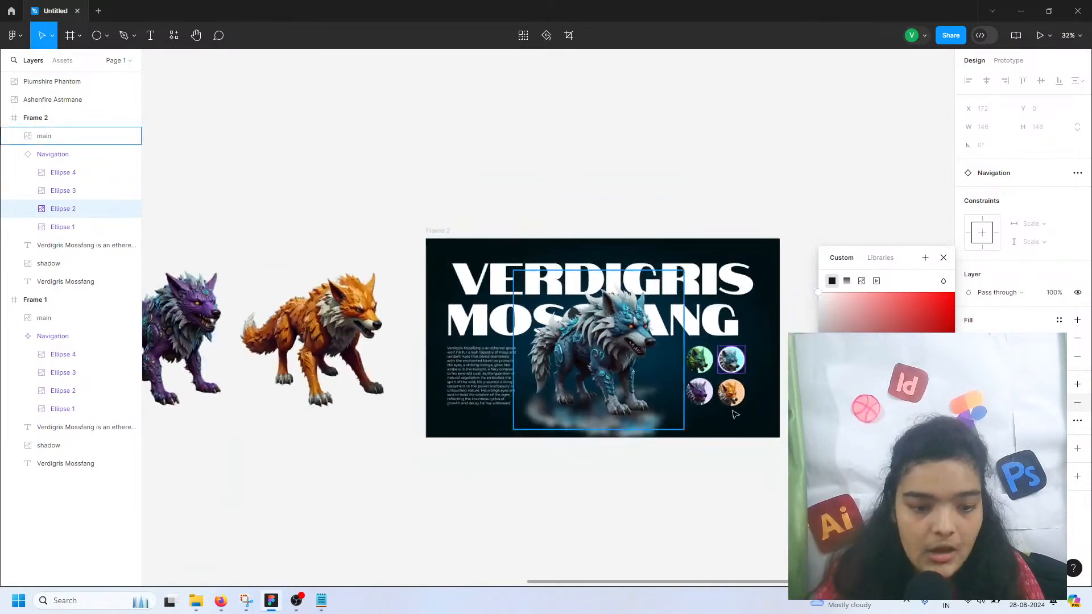
- Draw a tall frame about 722 × 1578 beside Frame 2 and place a copy of the blue wolf in it
{"action": "left_click", "coordinate": [63, 60]}
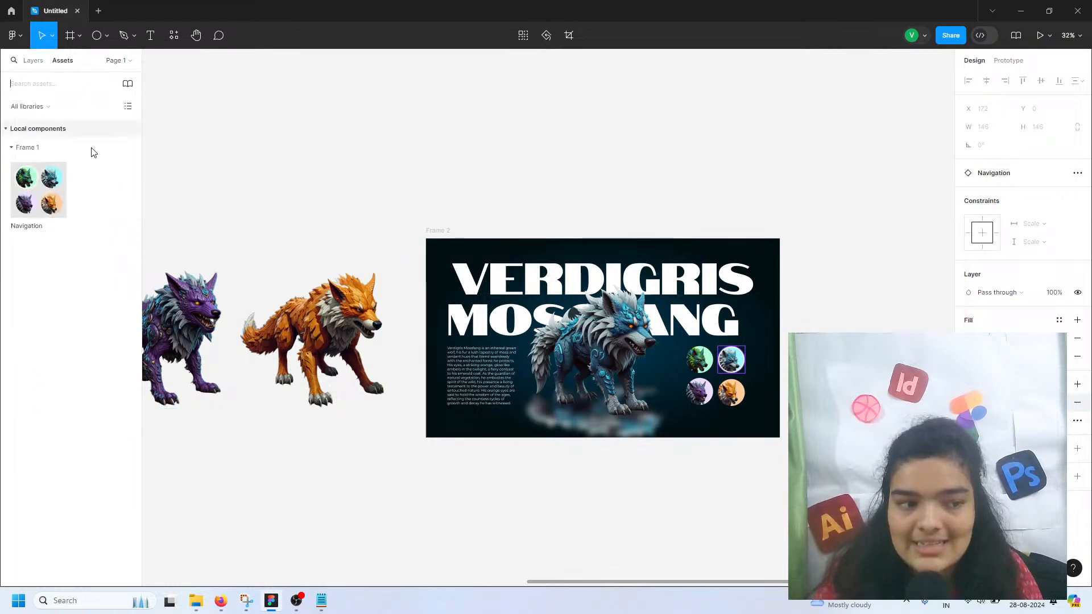
{"action": "left_click", "coordinate": [378, 112]}
{"action": "scroll", "coordinate": [254, 103], "scroll_direction": "right", "scroll_amount": 3}
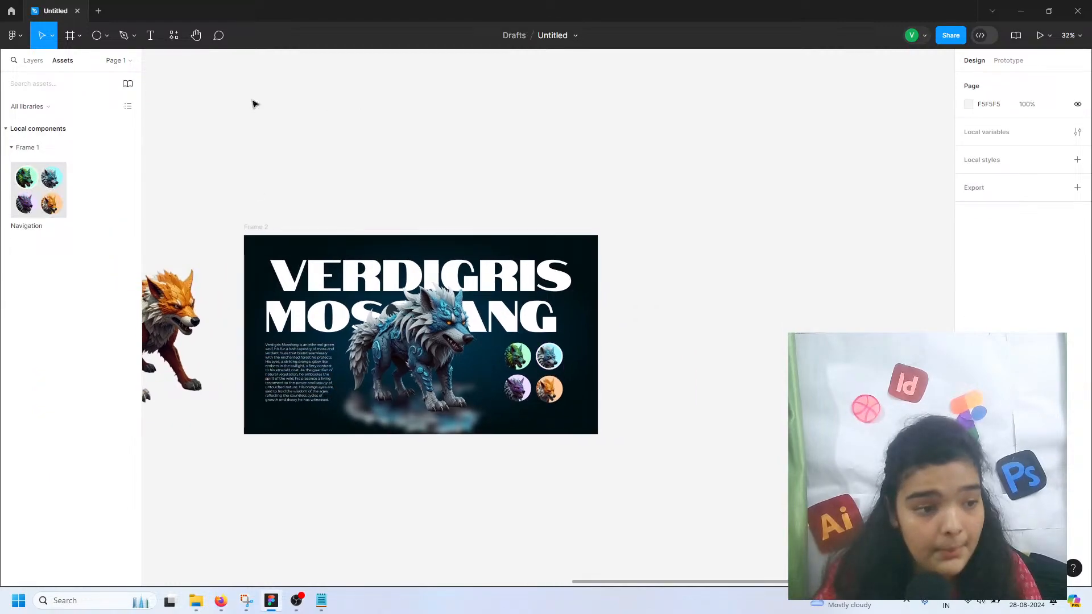
{"action": "left_click", "coordinate": [74, 36]}
{"action": "left_click_drag", "start_coordinate": [617, 238], "coordinate": [751, 526]}
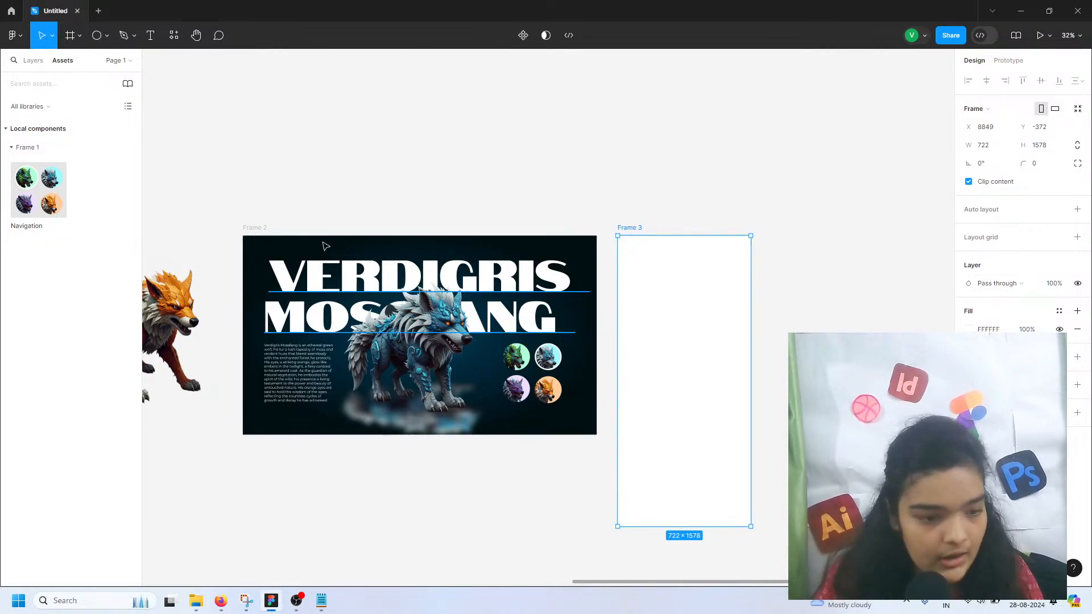
{"action": "left_click", "coordinate": [408, 343]}
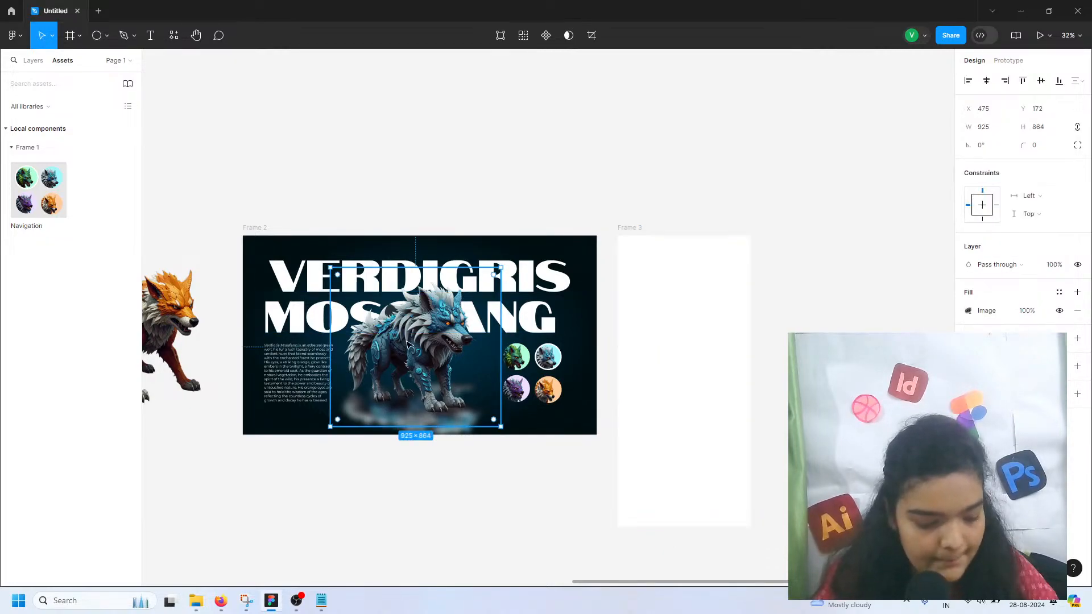
{"action": "left_click_drag", "start_coordinate": [407, 344], "coordinate": [666, 343]}
- Fill Frame 3 with black 000000 and place a Navigation component instance below its wolf
{"action": "left_click", "coordinate": [624, 229]}
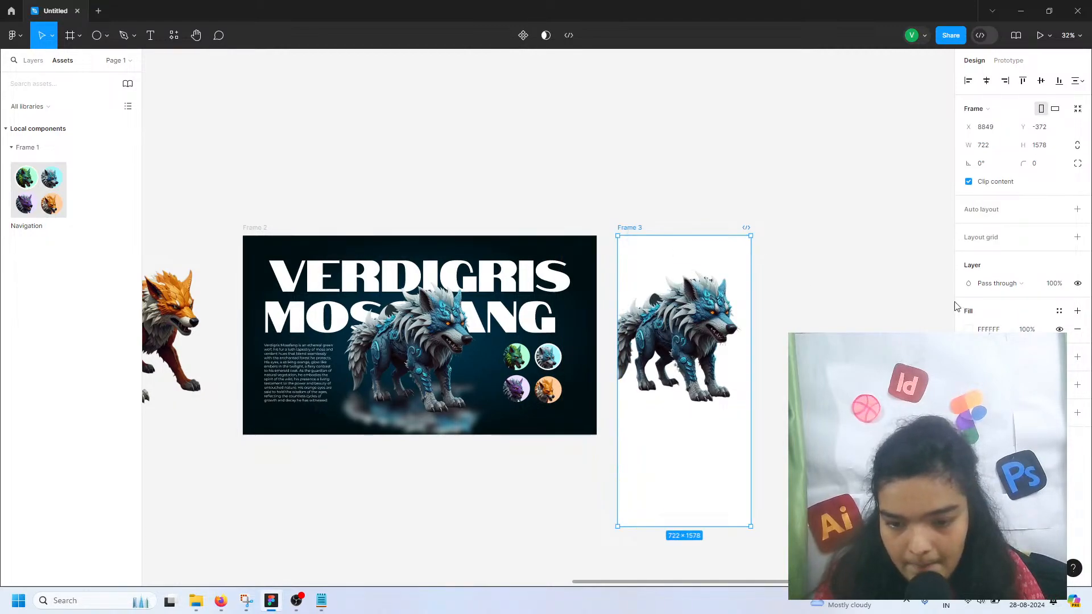
{"action": "left_click", "coordinate": [970, 330]}
{"action": "left_click_drag", "start_coordinate": [853, 327], "coordinate": [819, 426]}
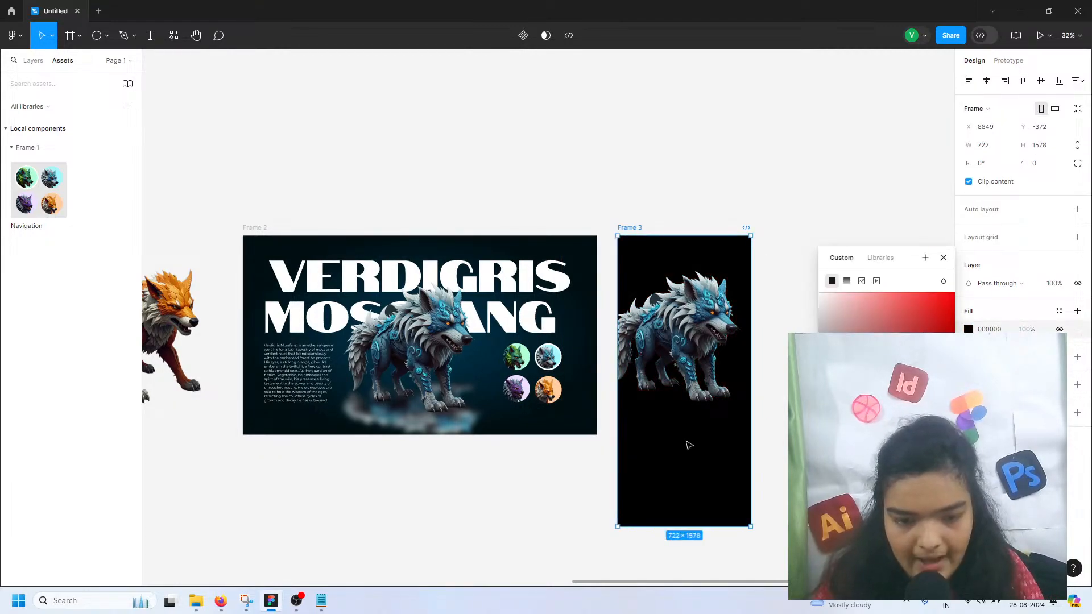
{"action": "left_click", "coordinate": [732, 400]}
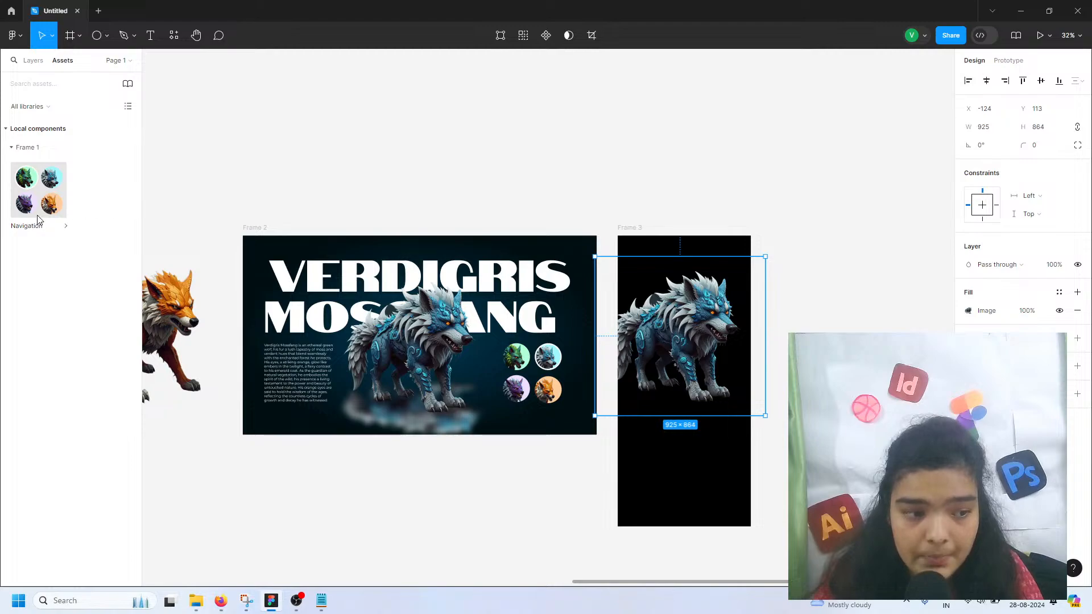
{"action": "left_click_drag", "start_coordinate": [44, 193], "coordinate": [696, 475]}
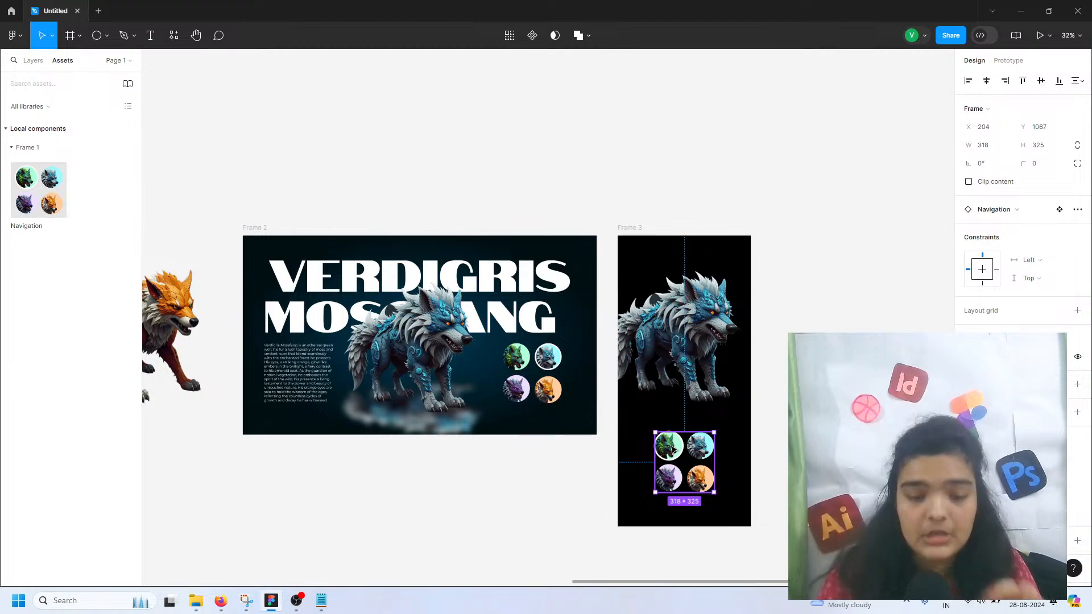
{"action": "scroll", "coordinate": [331, 221], "scroll_direction": "left", "scroll_amount": 8}
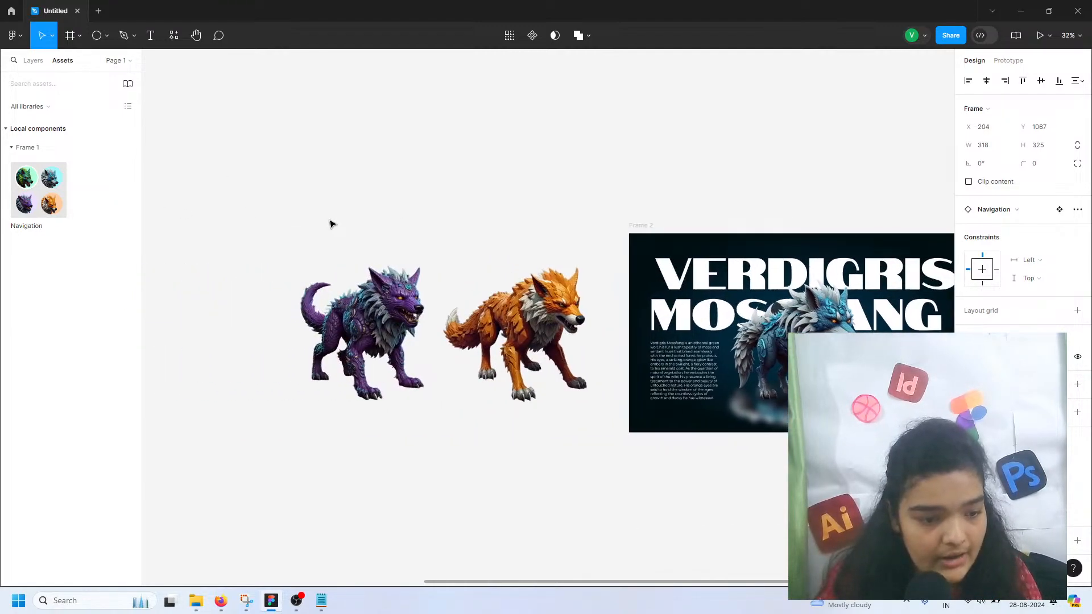
{"action": "scroll", "coordinate": [332, 222], "scroll_direction": "left", "scroll_amount": 10}
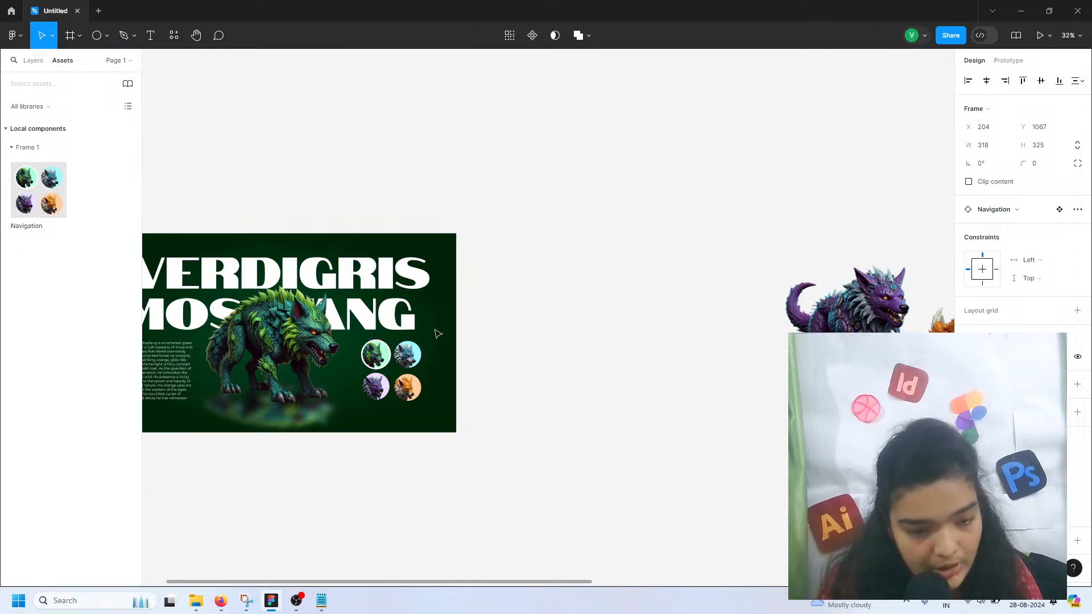
{"action": "scroll", "coordinate": [456, 387], "scroll_direction": "right", "scroll_amount": 15}
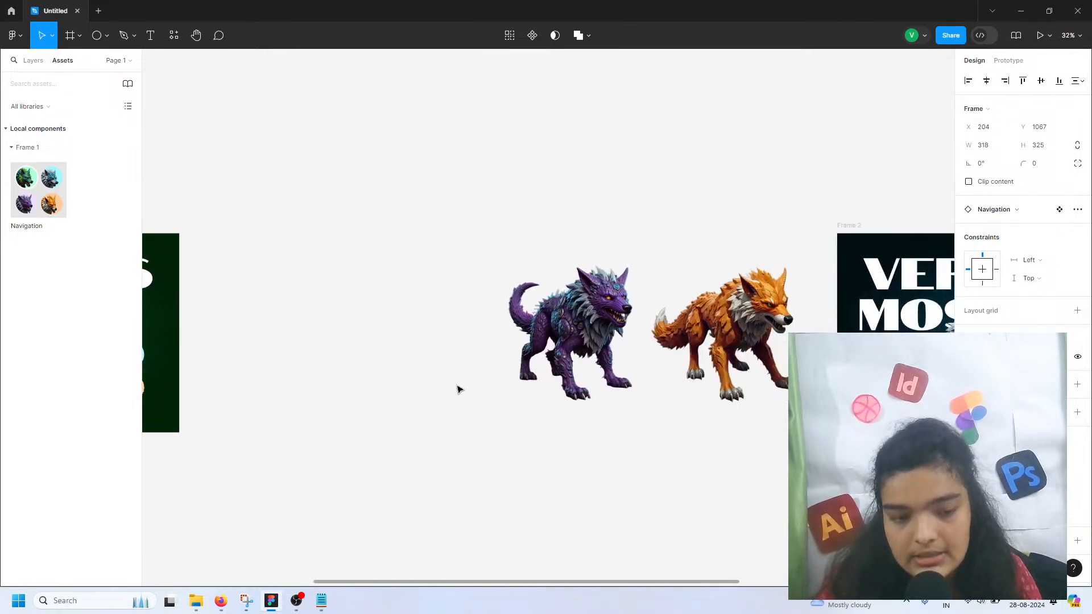
{"action": "scroll", "coordinate": [633, 425], "scroll_direction": "right", "scroll_amount": 2}
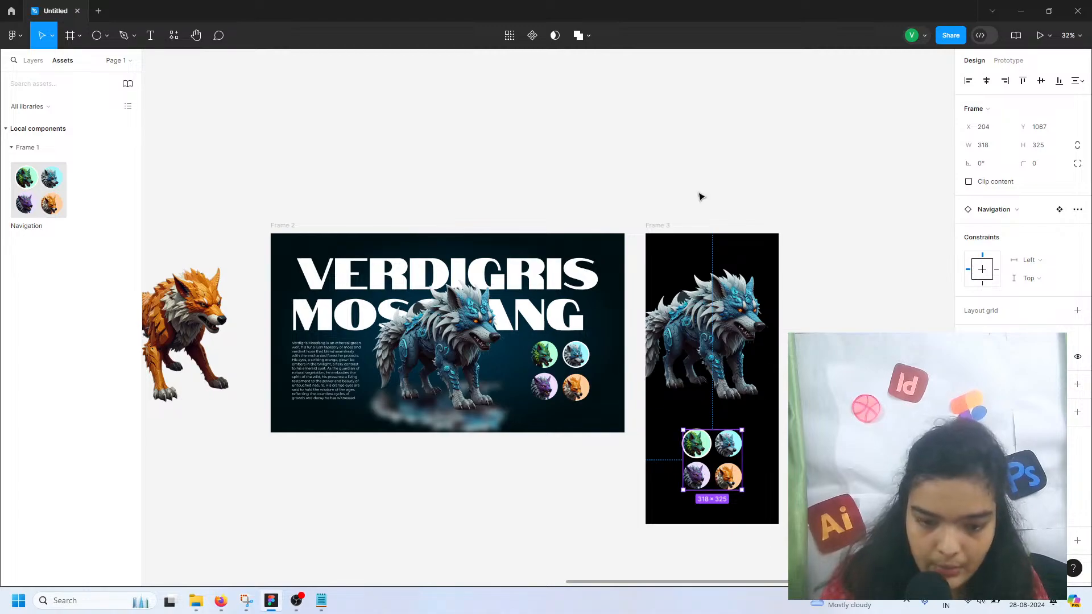
- Save Frame 2's radial fill as a colour style named blue
{"action": "left_click", "coordinate": [665, 233]}
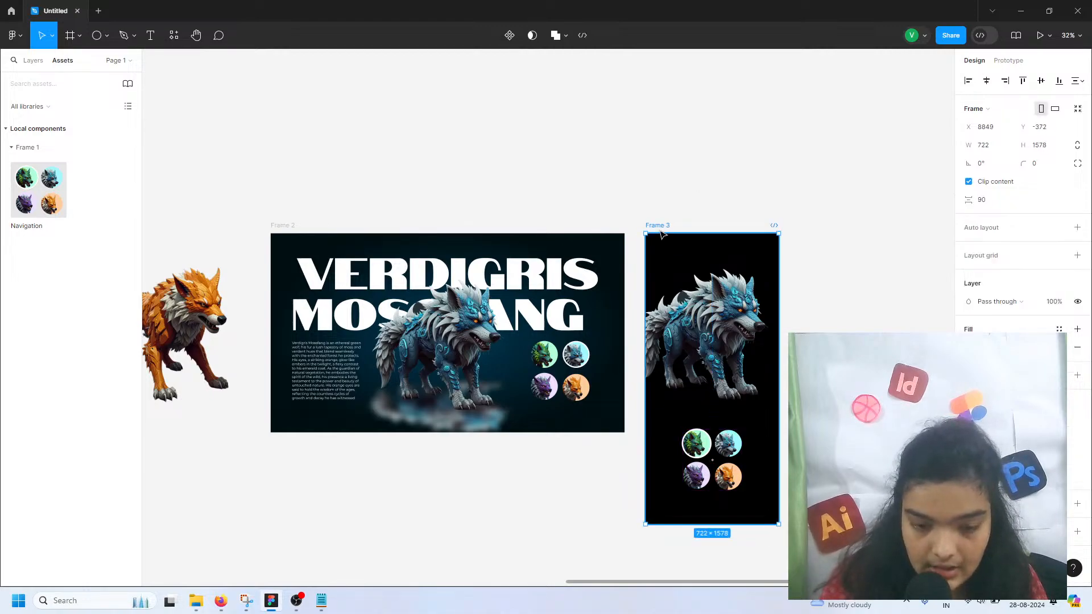
{"action": "left_click", "coordinate": [279, 226]}
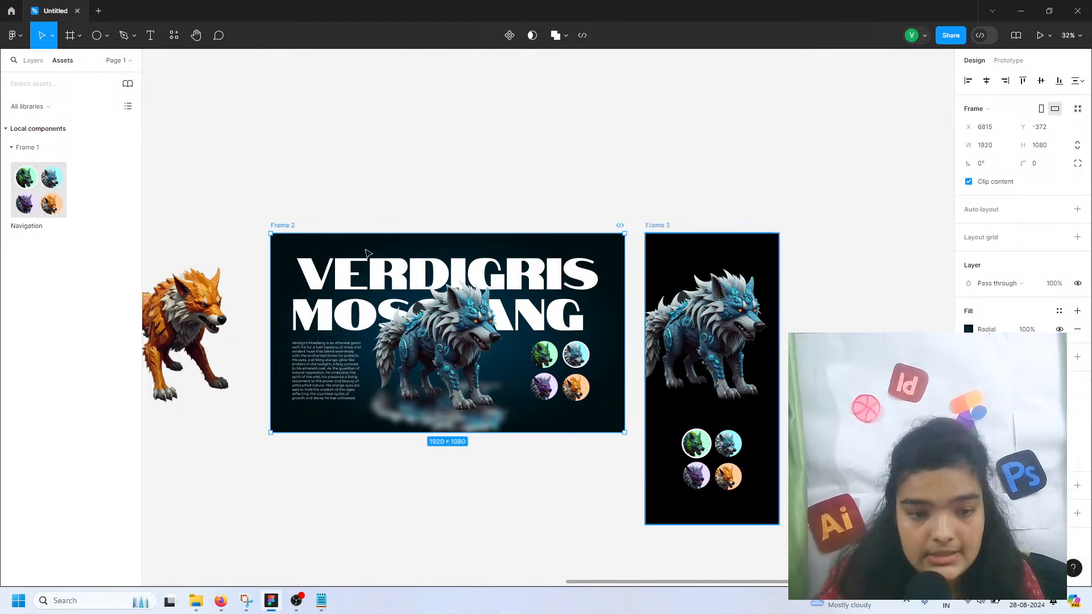
{"action": "left_click", "coordinate": [1060, 311]}
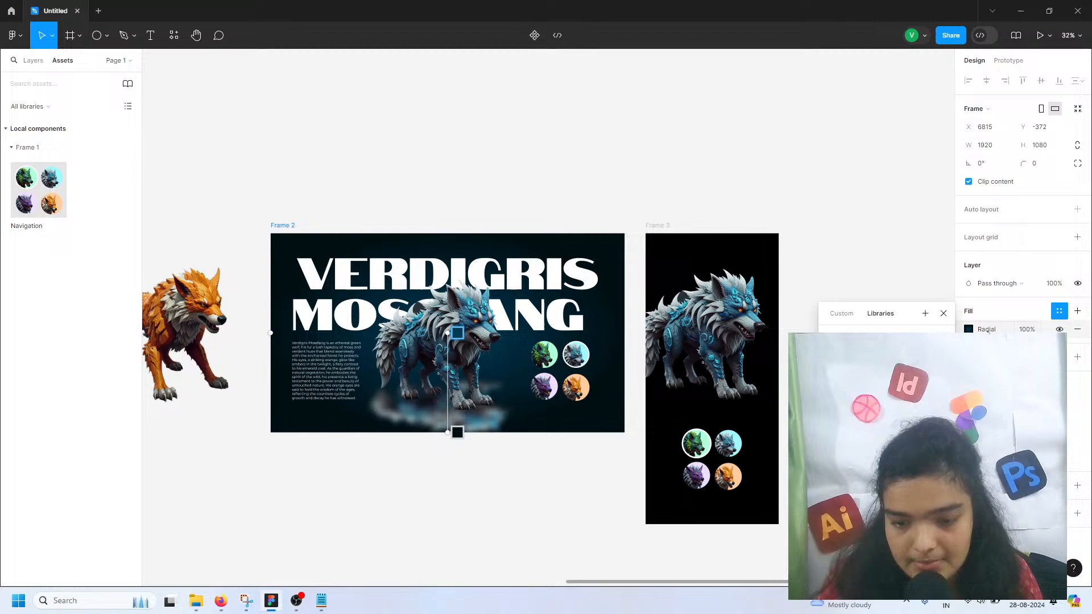
{"action": "left_click", "coordinate": [925, 315]}
{"action": "type", "text": "bl"}
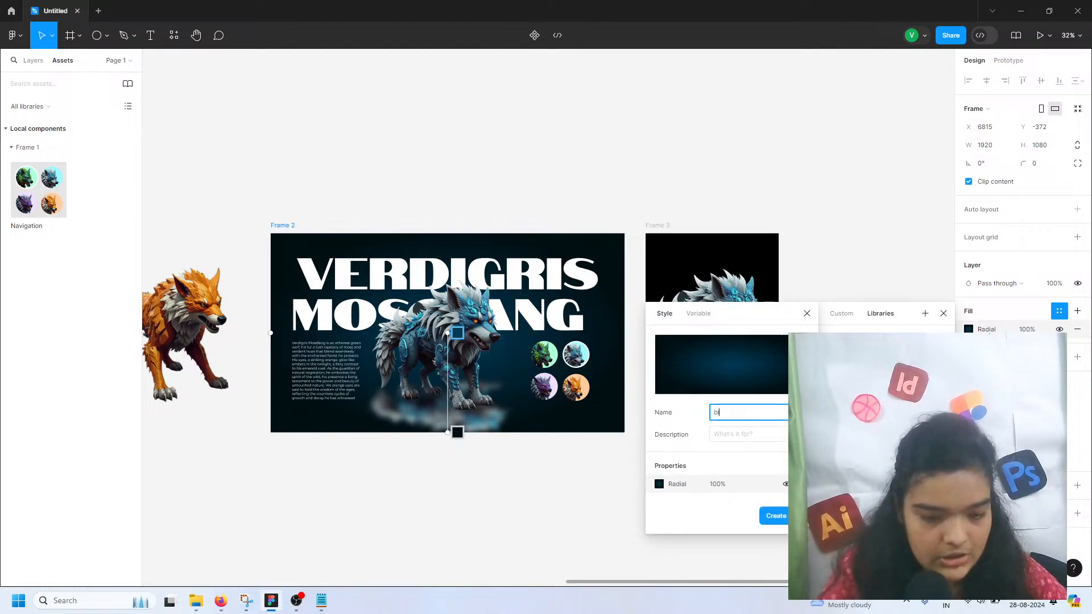
{"action": "type", "text": "ue"}
{"action": "key", "text": "Return"}
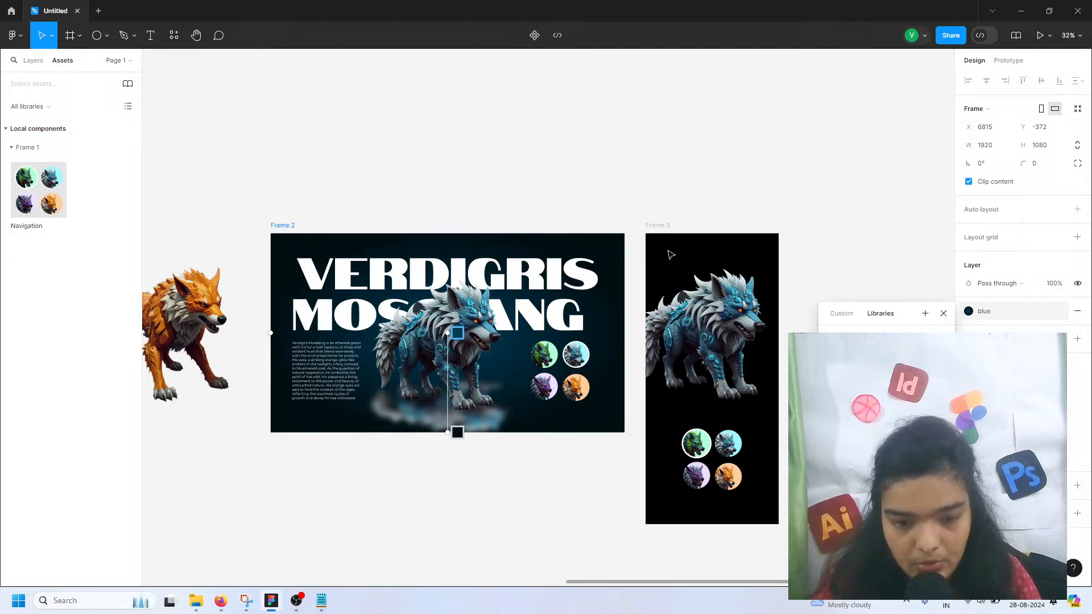
- Apply the blue colour style to Frame 3 and move its wolf slightly down to X -102, Y 172
{"action": "left_click", "coordinate": [659, 230]}
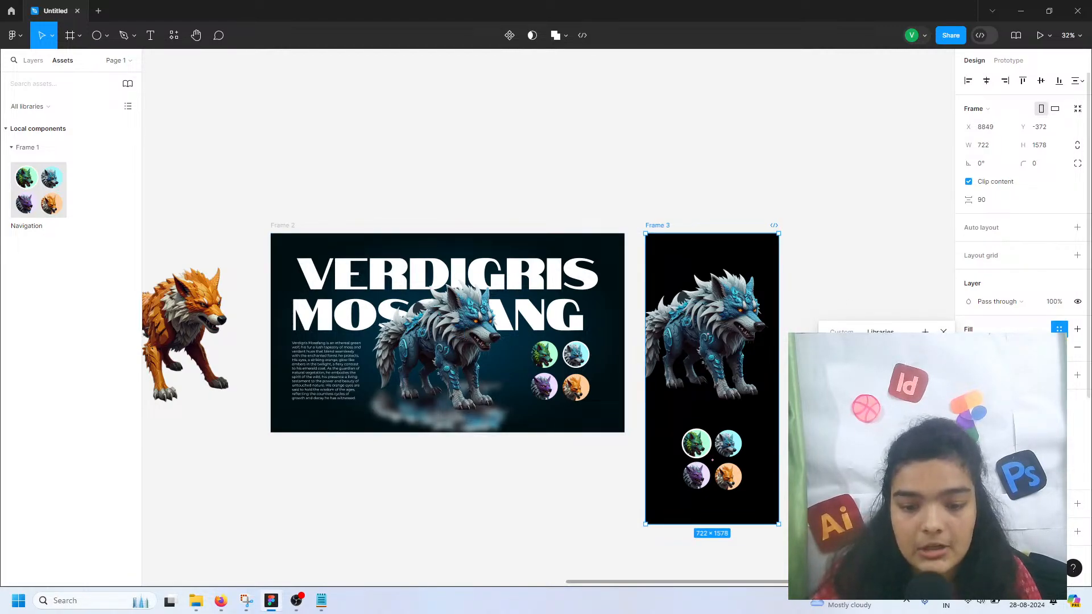
{"action": "left_click", "coordinate": [689, 329]}
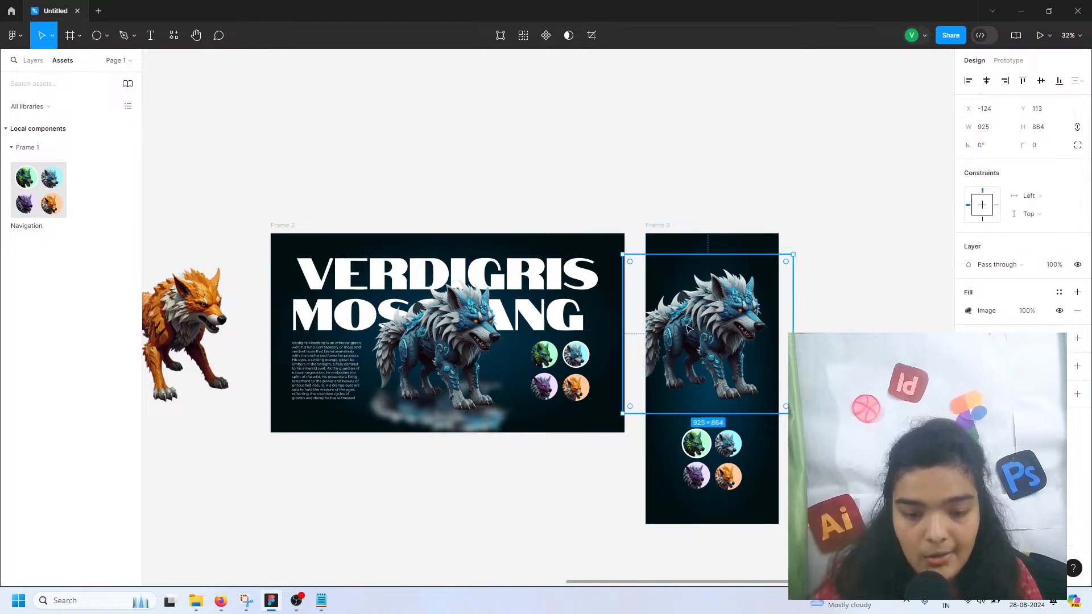
{"action": "left_click_drag", "start_coordinate": [689, 328], "coordinate": [693, 339]}
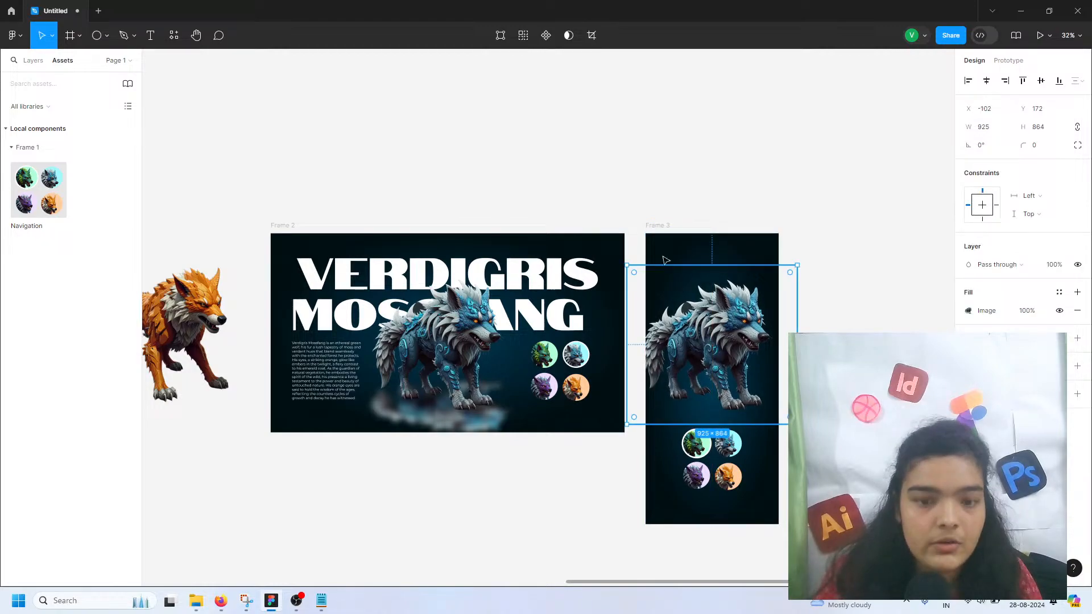
- Delete Frame 3 together with its contents
{"action": "left_click", "coordinate": [658, 225]}
{"action": "key", "text": "Delete"}
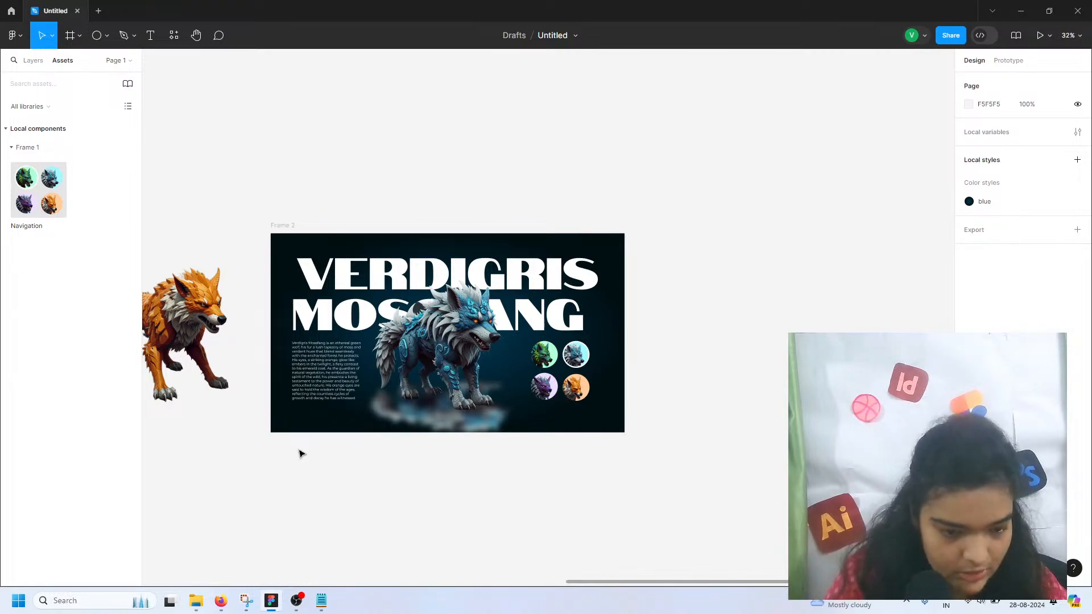
{"action": "key", "text": "ctrl+shift+k"}
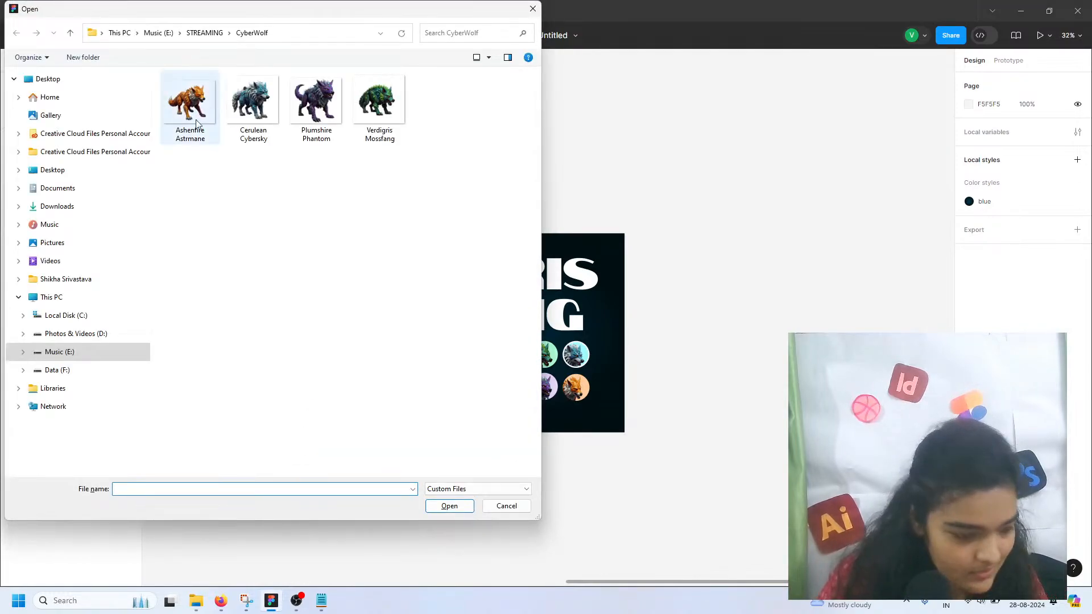
{"action": "left_click", "coordinate": [71, 33]}
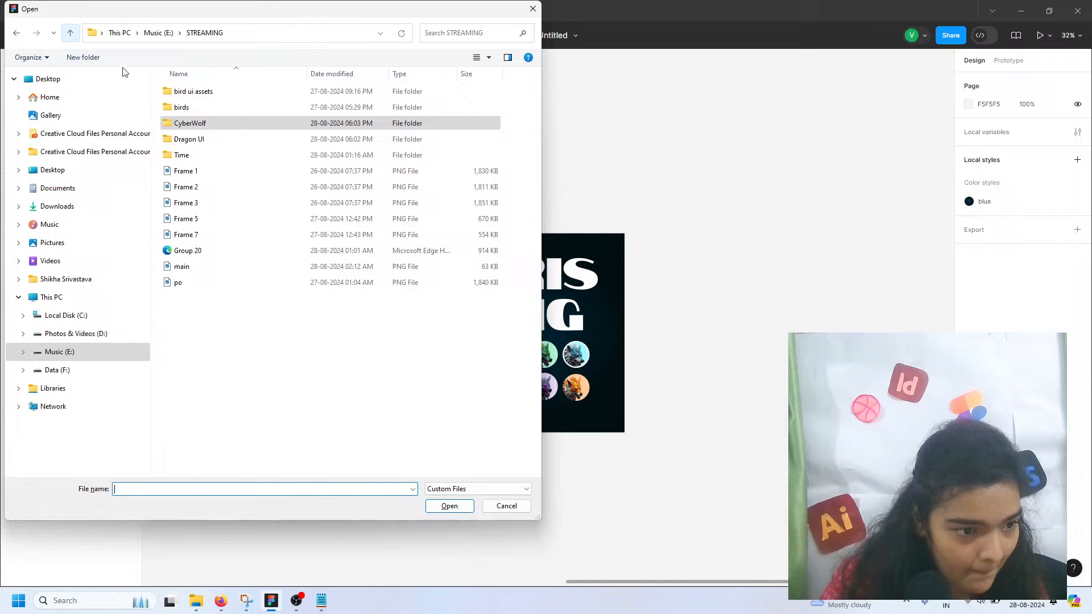
{"action": "left_click", "coordinate": [201, 124]}
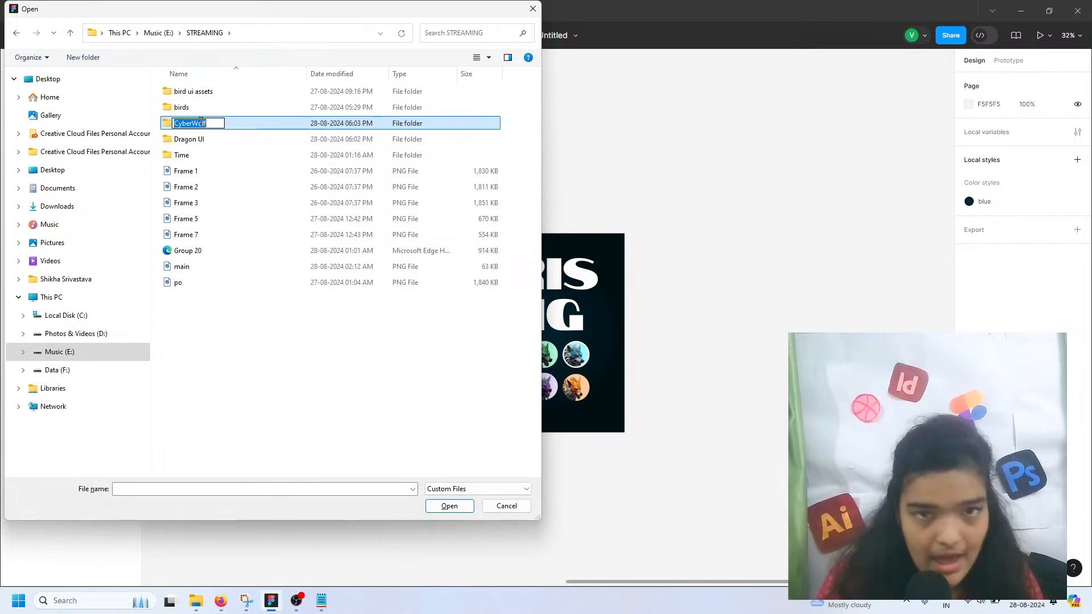
{"action": "double_click", "coordinate": [248, 122]}
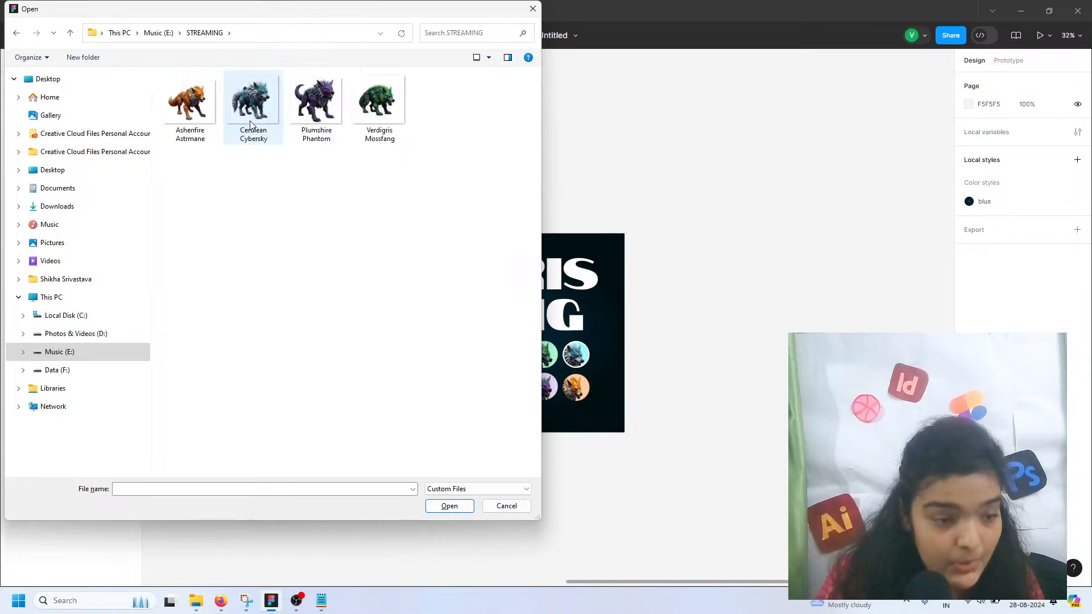
{"action": "left_click", "coordinate": [532, 9]}
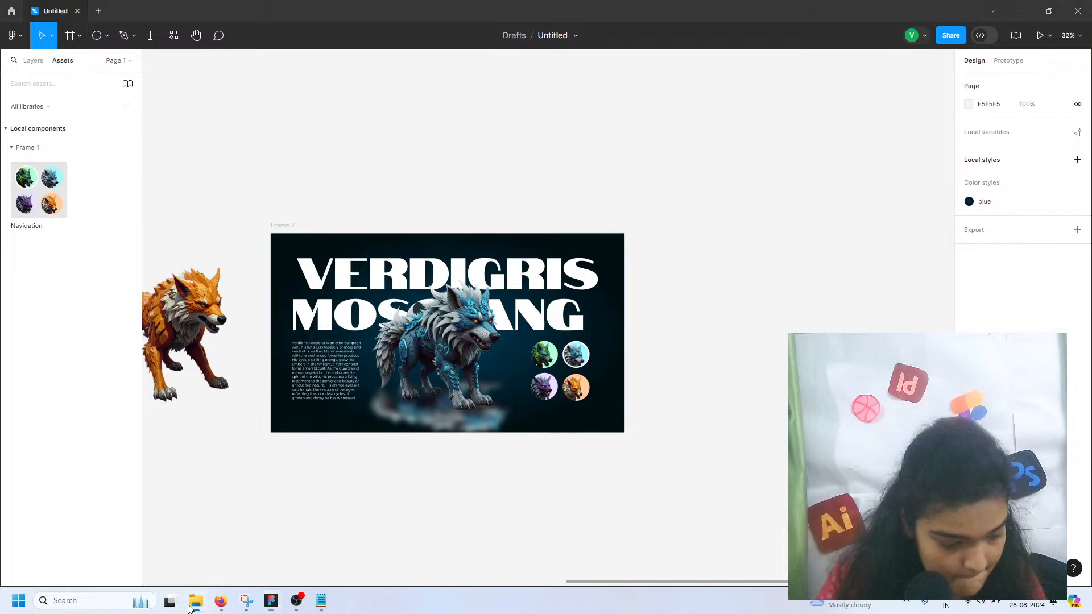
- Open the CyberWolf text file from the CyberWolf folder in File Explorer and close the folder window
{"action": "left_click", "coordinate": [198, 602]}
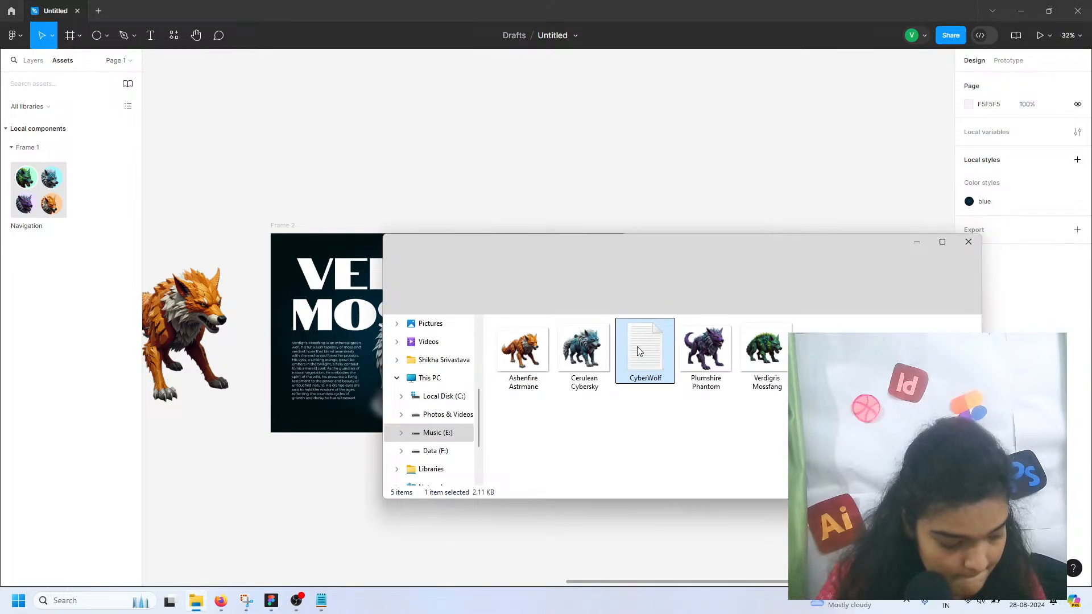
{"action": "double_click", "coordinate": [633, 348]}
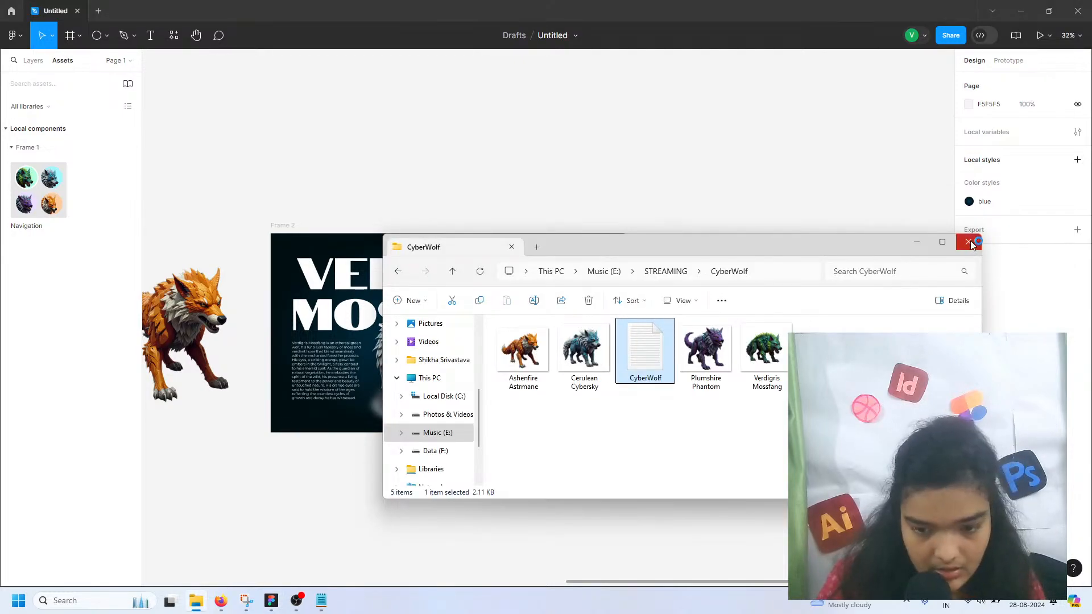
{"action": "left_click", "coordinate": [969, 242]}
{"action": "left_click", "coordinate": [739, 138]}
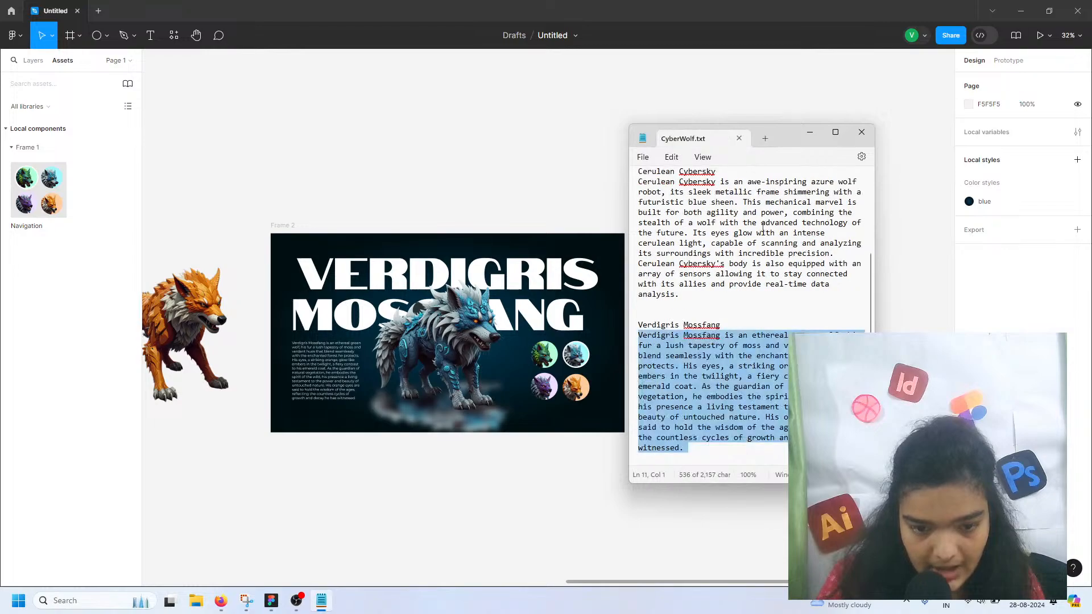
- Copy the title Cerulean Cybersky from the CyberWolf text file and paste it over Frame 2's Verdigris Mossfang title
{"action": "left_click", "coordinate": [729, 265]}
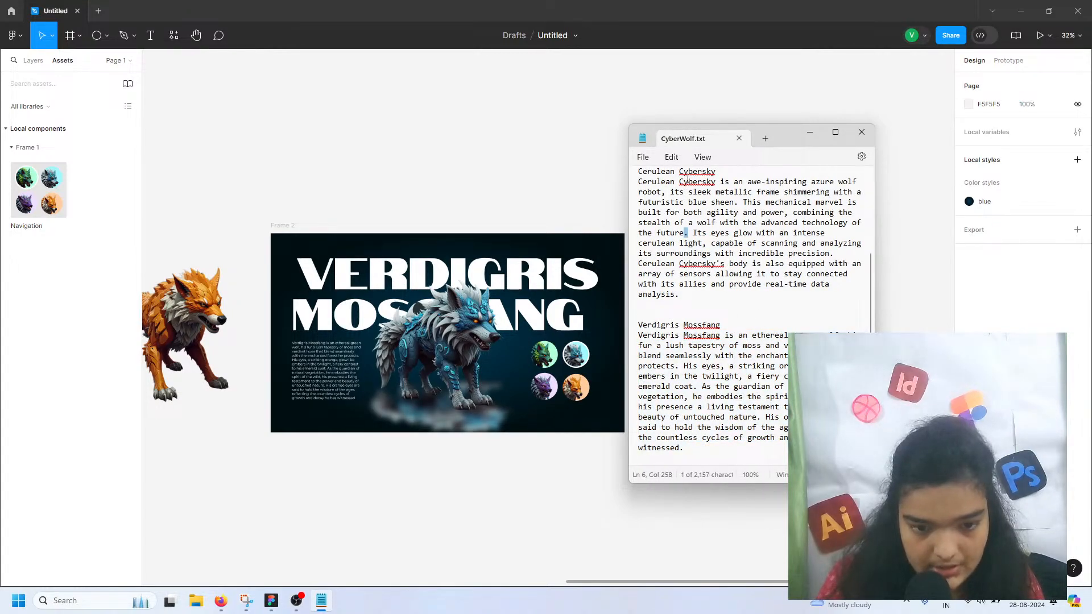
{"action": "double_click", "coordinate": [690, 173]}
{"action": "right_click", "coordinate": [691, 173]}
{"action": "left_click", "coordinate": [697, 193]}
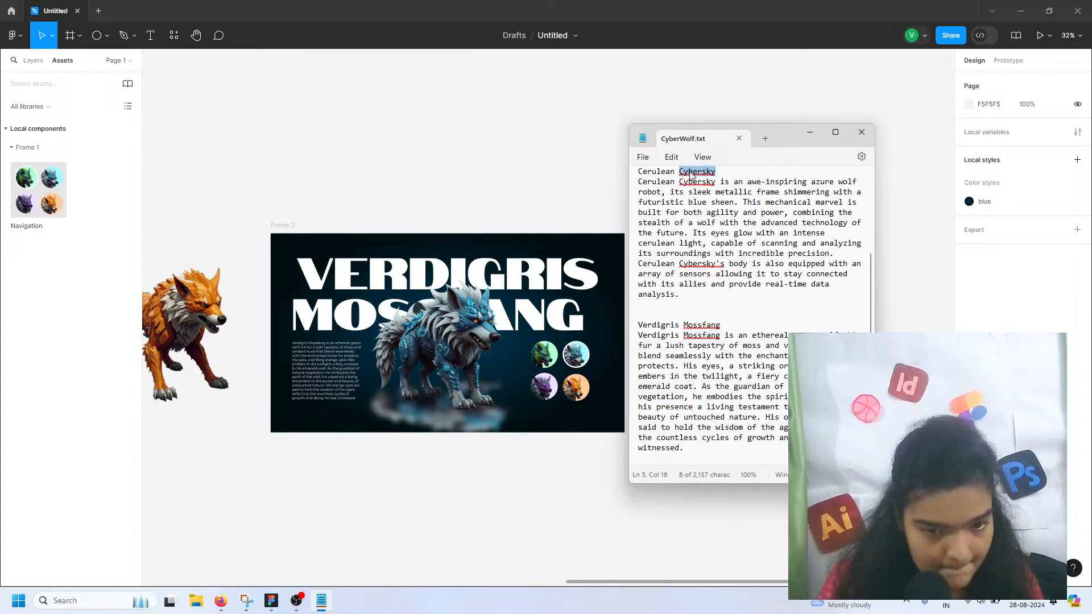
{"action": "triple_click", "coordinate": [691, 174]}
{"action": "key", "text": "ctrl+c"}
{"action": "left_click", "coordinate": [355, 278]}
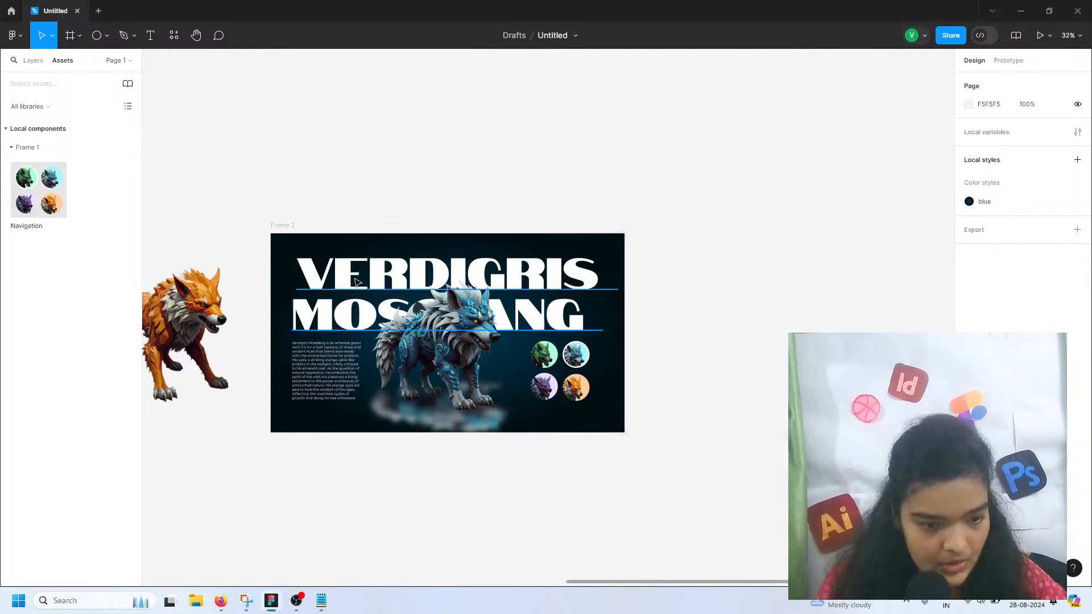
{"action": "key", "text": "ctrl+v"}
- Replace Frame 2's description with the Cerulean Cybersky paragraph copied from the CyberWolf text file
{"action": "double_click", "coordinate": [311, 393]}
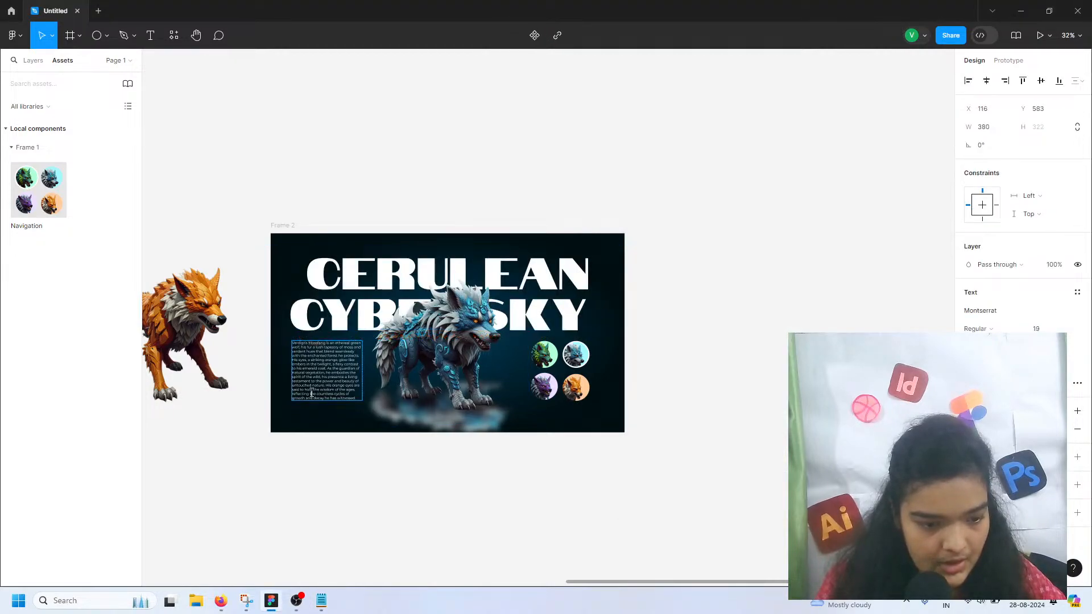
{"action": "key", "text": "ctrl+a"}
{"action": "left_click", "coordinate": [321, 601]}
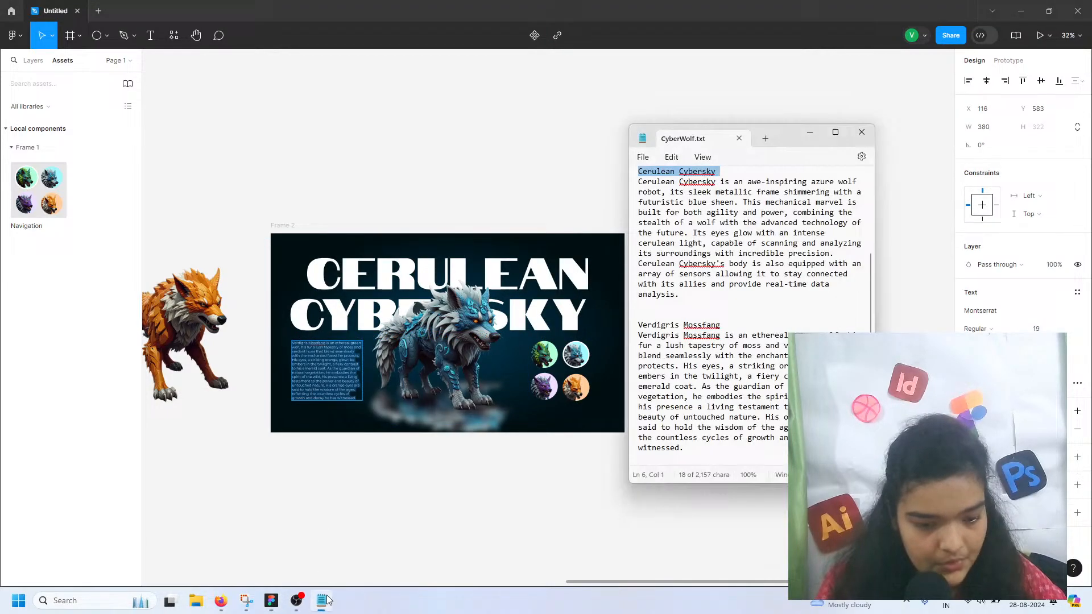
{"action": "triple_click", "coordinate": [755, 202]}
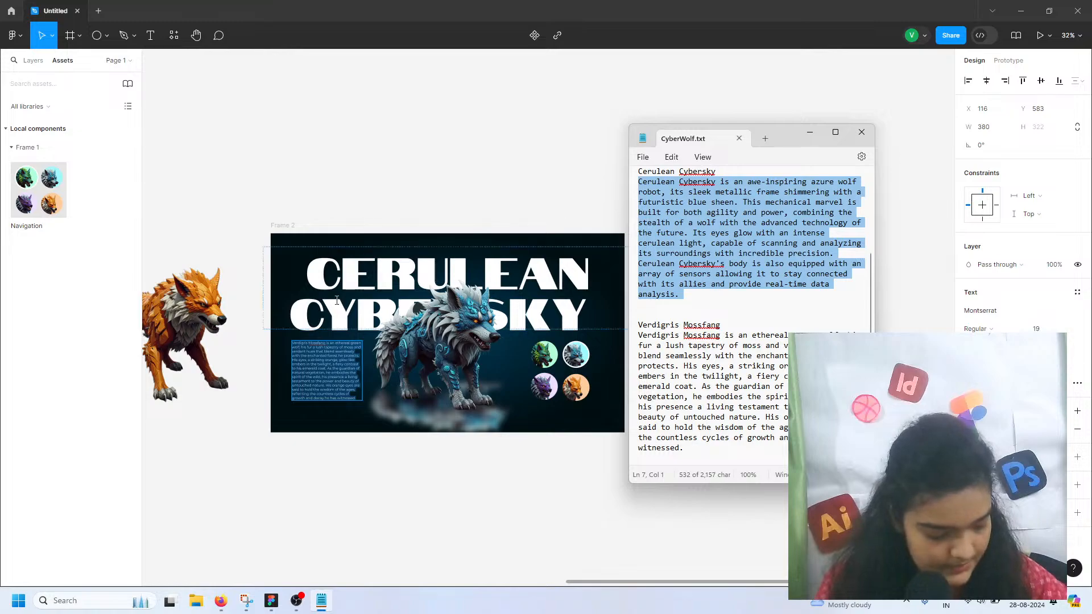
{"action": "left_click", "coordinate": [328, 370]}
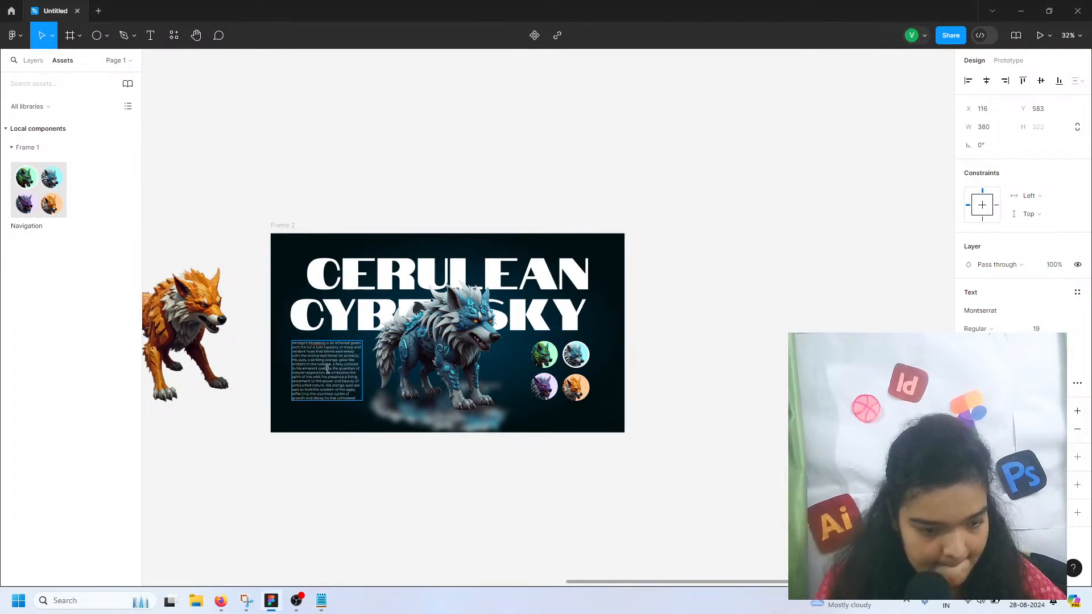
{"action": "key", "text": "ctrl+a"}
{"action": "key", "text": "ctrl+v"}
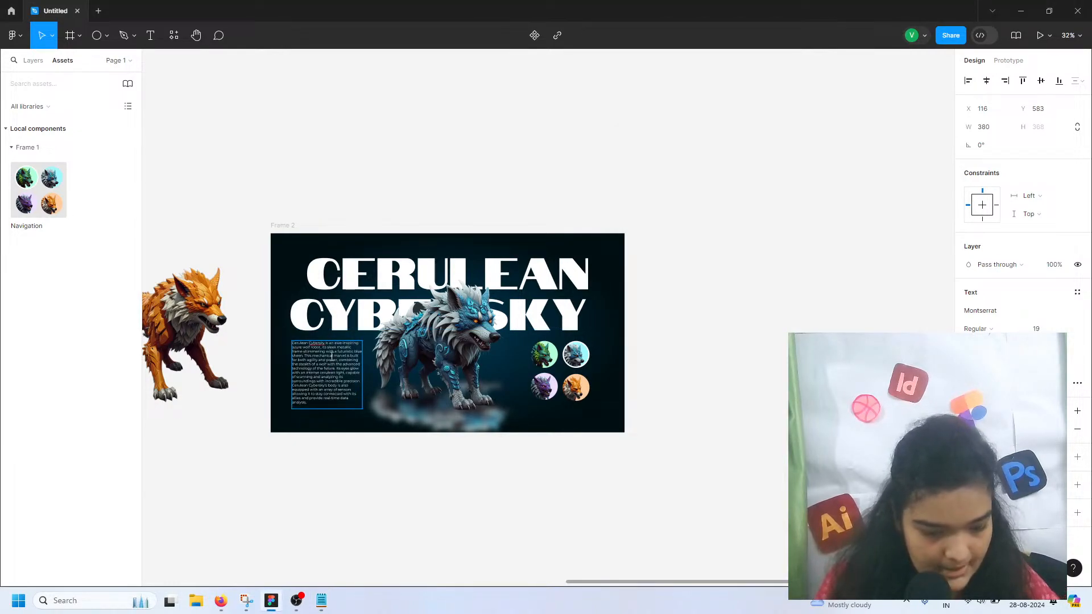
{"action": "key", "text": "Escape"}
{"action": "scroll", "coordinate": [348, 479], "scroll_direction": "left", "scroll_amount": 1}
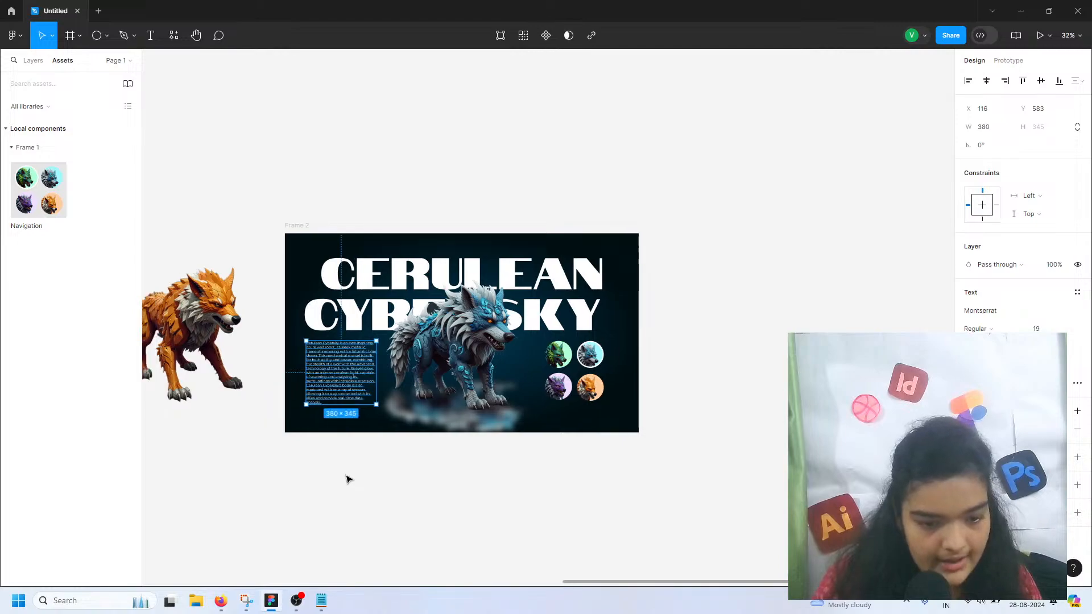
{"action": "scroll", "coordinate": [349, 480], "scroll_direction": "left", "scroll_amount": 2}
- Nudge the blurred reflection under Frame 2's blue wolf slightly upward
{"action": "scroll", "coordinate": [419, 451], "scroll_direction": "up", "scroll_amount": 5}
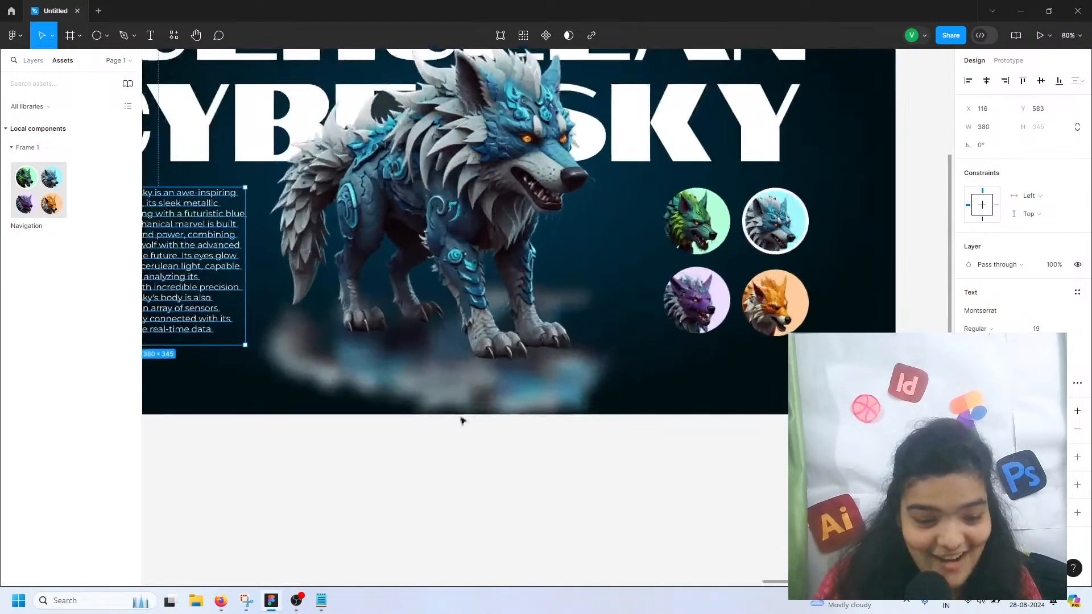
{"action": "left_click", "coordinate": [455, 407]}
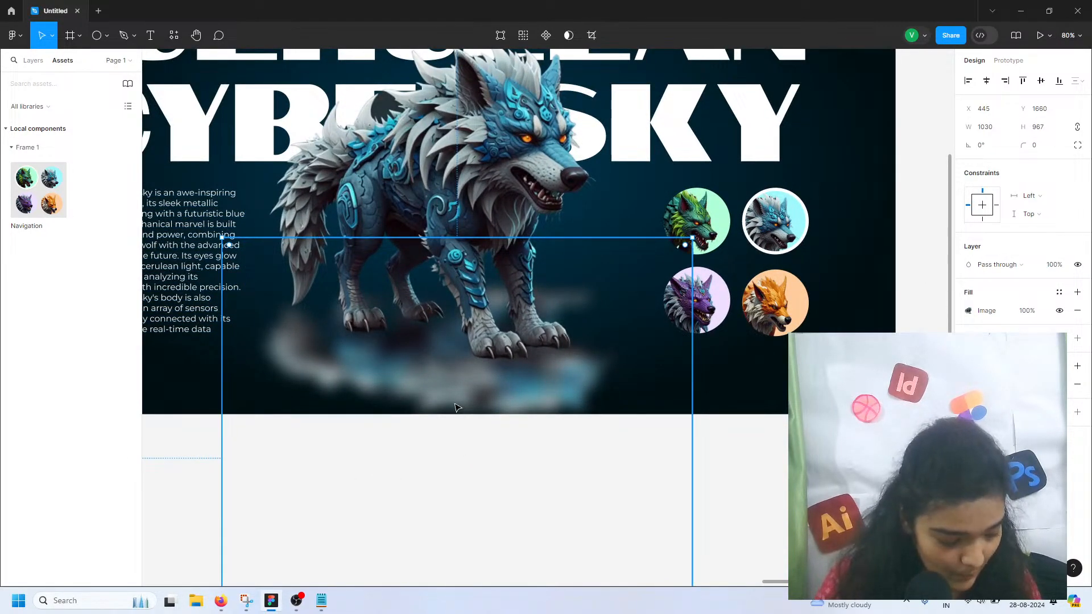
{"action": "left_click", "coordinate": [439, 473]}
{"action": "left_click", "coordinate": [493, 383]}
{"action": "left_click", "coordinate": [484, 414]}
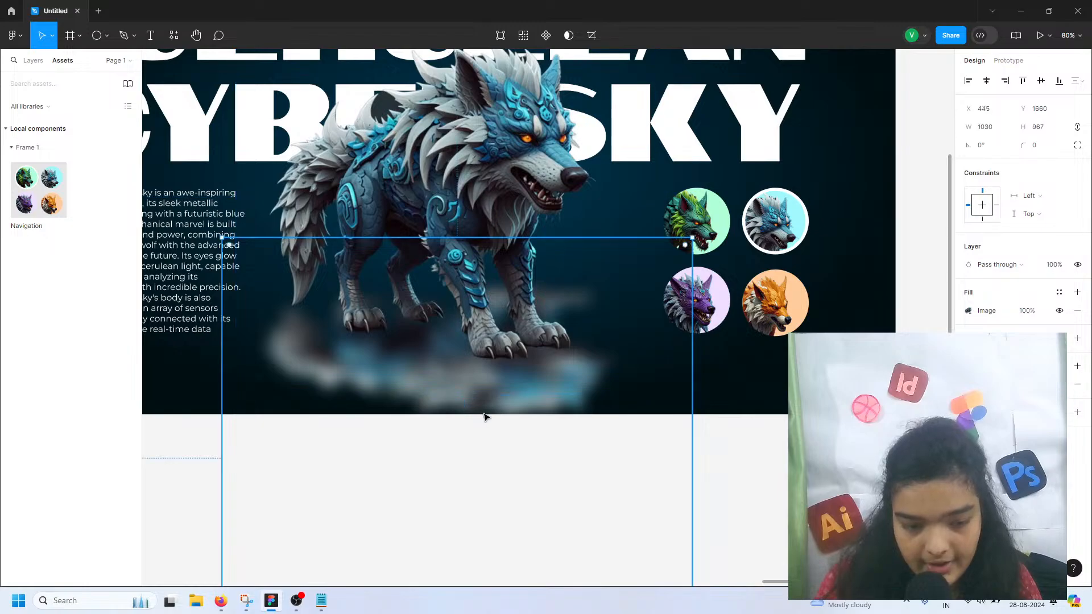
{"action": "left_click_drag", "start_coordinate": [483, 410], "coordinate": [482, 403]}
{"action": "left_click", "coordinate": [367, 480]}
- Move Frame 2 directly below Frame 1, aligned with its left edge
{"action": "scroll", "coordinate": [367, 480], "scroll_direction": "down", "scroll_amount": 3}
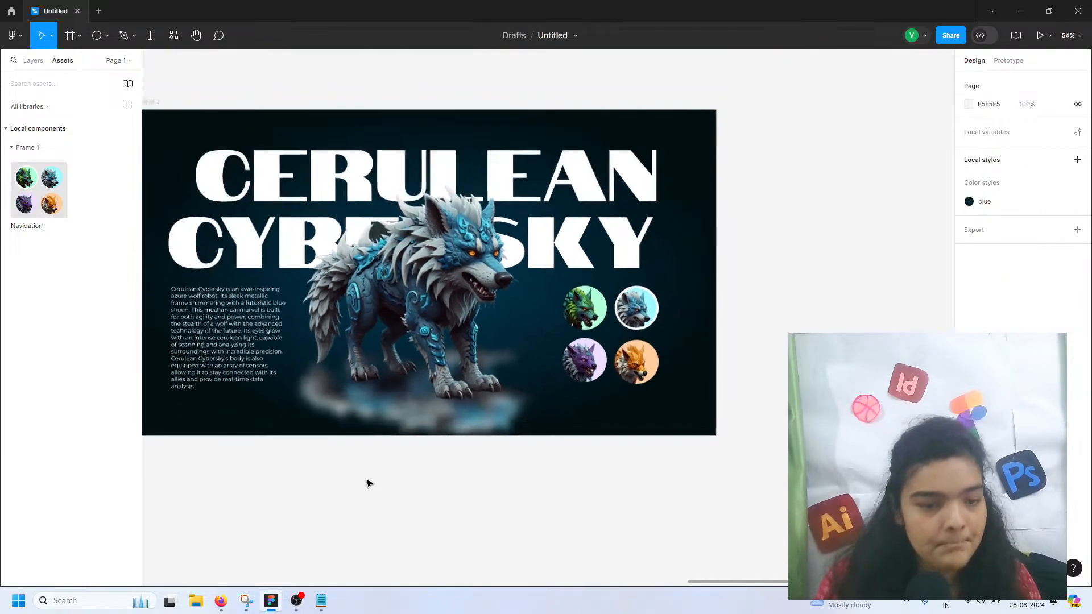
{"action": "scroll", "coordinate": [367, 479], "scroll_direction": "left", "scroll_amount": 3}
{"action": "scroll", "coordinate": [367, 483], "scroll_direction": "down", "scroll_amount": 5}
{"action": "scroll", "coordinate": [367, 484], "scroll_direction": "left", "scroll_amount": 3}
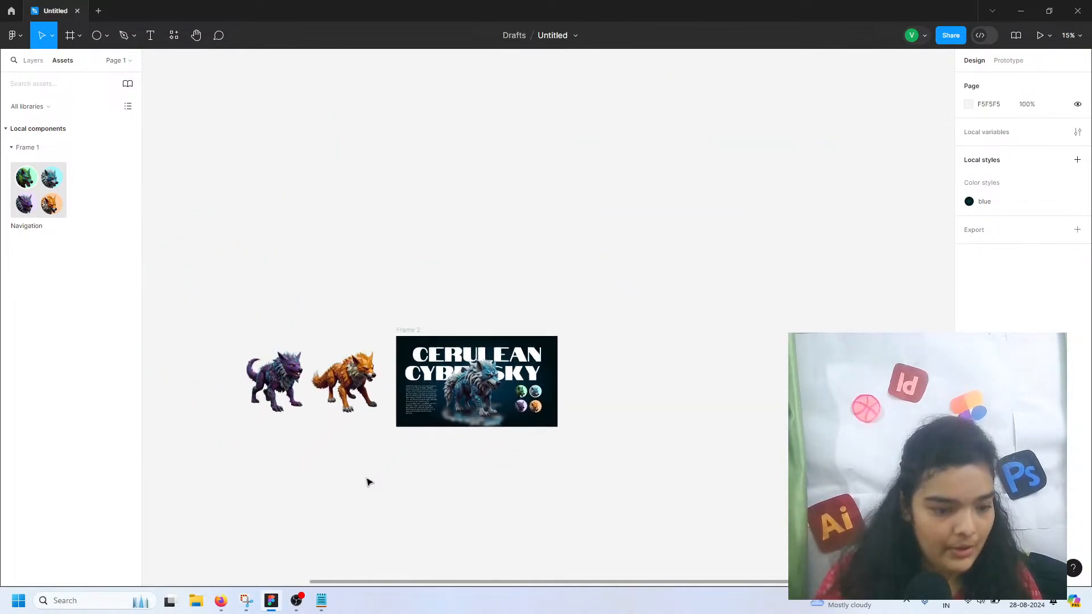
{"action": "scroll", "coordinate": [367, 482], "scroll_direction": "down", "scroll_amount": 2}
{"action": "scroll", "coordinate": [367, 482], "scroll_direction": "left", "scroll_amount": 2}
{"action": "left_click", "coordinate": [654, 146]}
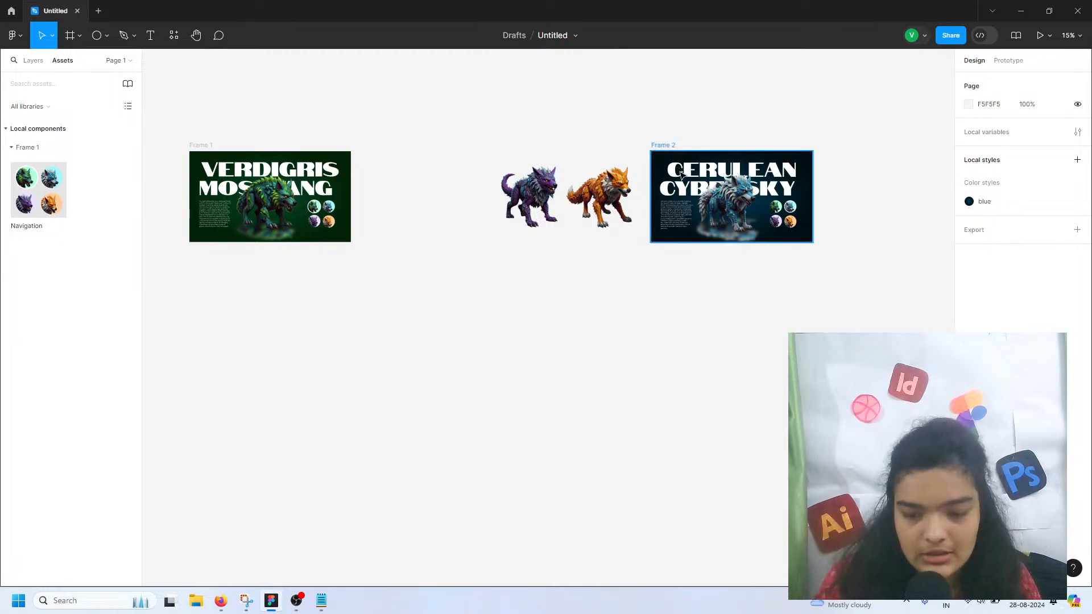
{"action": "left_click_drag", "start_coordinate": [669, 215], "coordinate": [208, 310]}
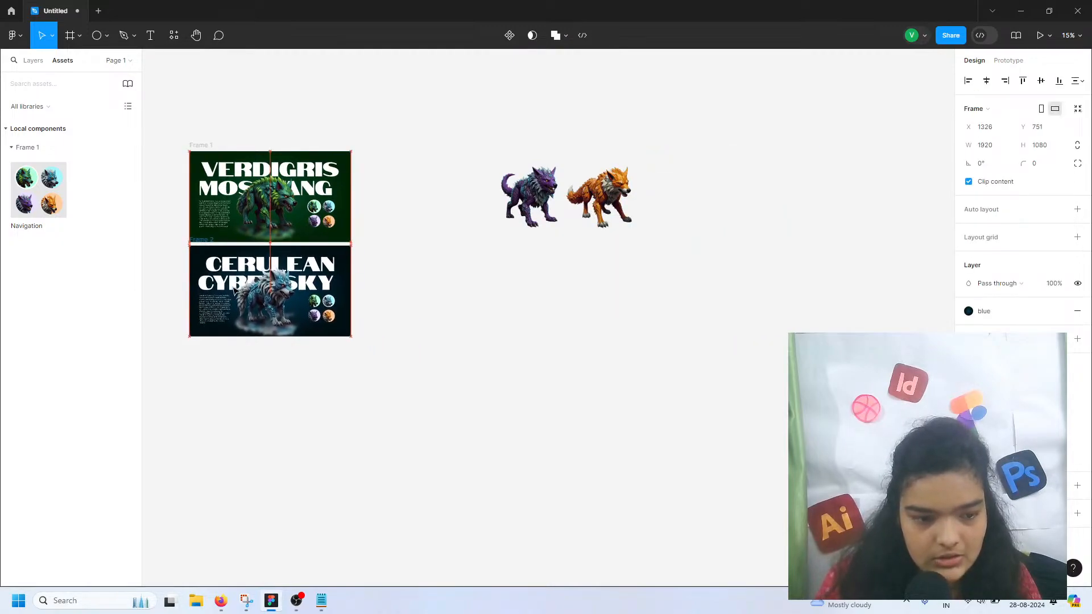
- Place Frame 2 to the right of Frame 1 at Y -372, leaving a gap of 126 between them
{"action": "scroll", "coordinate": [234, 291], "scroll_direction": "left", "scroll_amount": 2}
{"action": "scroll", "coordinate": [268, 281], "scroll_direction": "up", "scroll_amount": 4}
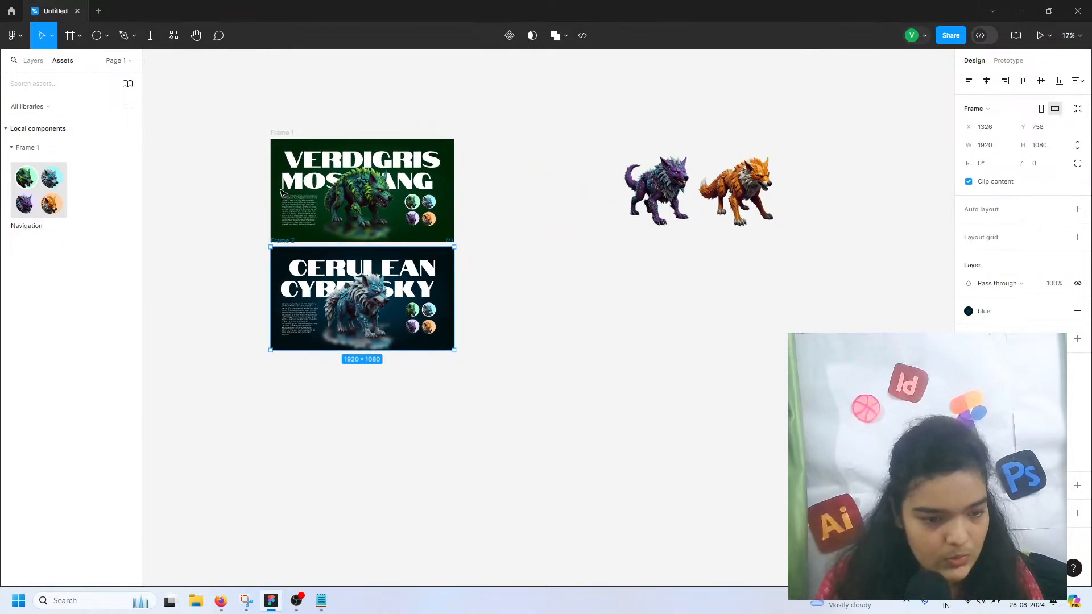
{"action": "left_click_drag", "start_coordinate": [287, 319], "coordinate": [588, 147]}
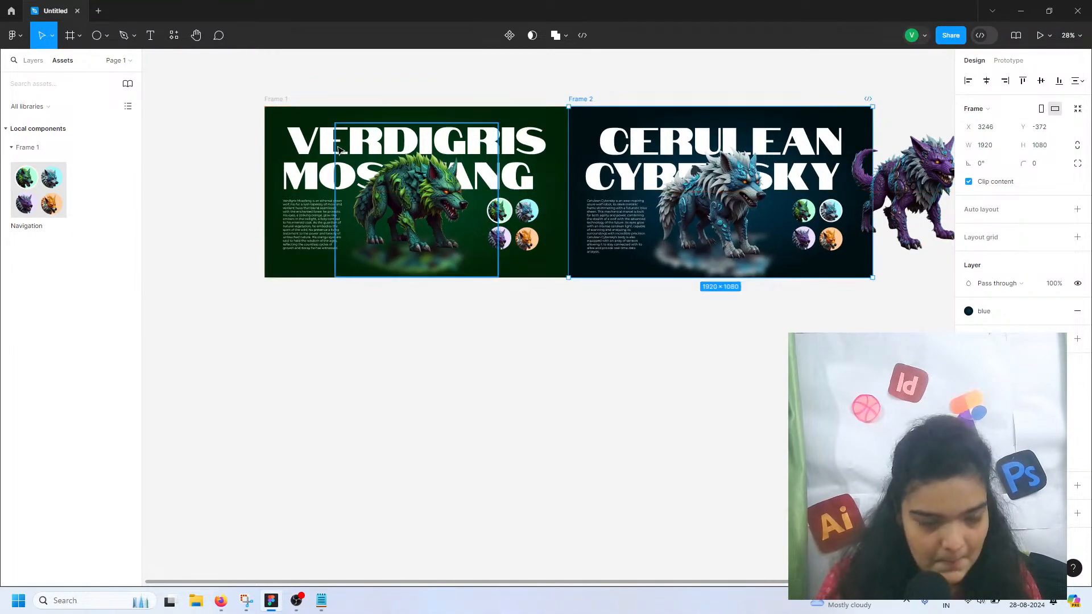
{"action": "scroll", "coordinate": [269, 129], "scroll_direction": "right", "scroll_amount": 2}
{"action": "left_click_drag", "start_coordinate": [234, 112], "coordinate": [174, 112]}
{"action": "left_click_drag", "start_coordinate": [532, 110], "coordinate": [491, 130]}
- Duplicate Frames 1 and 2 together and place the copies directly below the originals
{"action": "scroll", "coordinate": [491, 130], "scroll_direction": "left", "scroll_amount": 6}
{"action": "left_click_drag", "start_coordinate": [338, 82], "coordinate": [928, 325]}
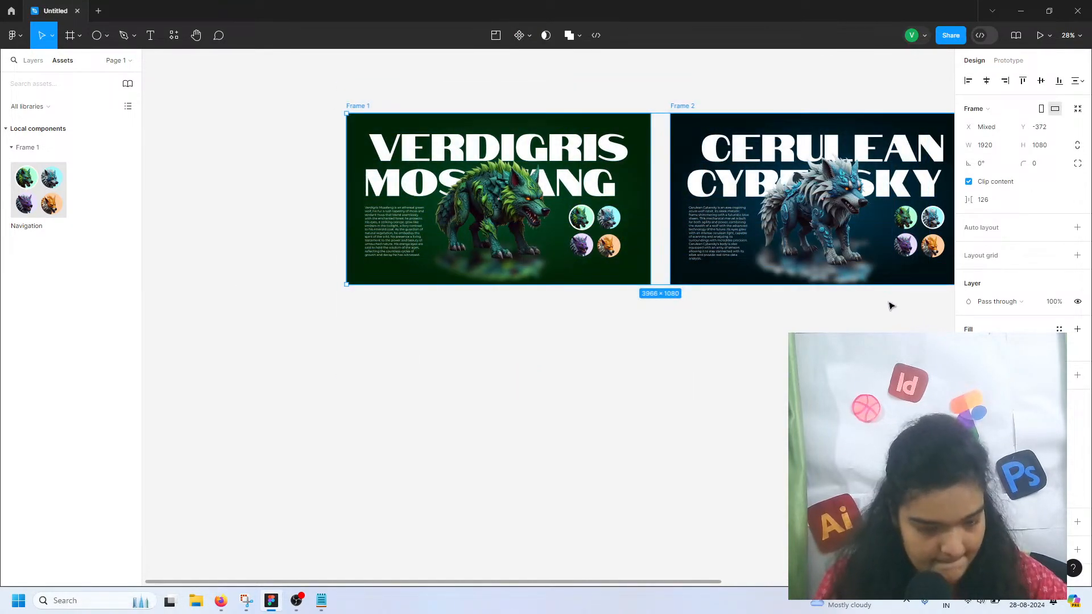
{"action": "left_click_drag", "start_coordinate": [571, 192], "coordinate": [572, 377]}
{"action": "left_click", "coordinate": [269, 266]}
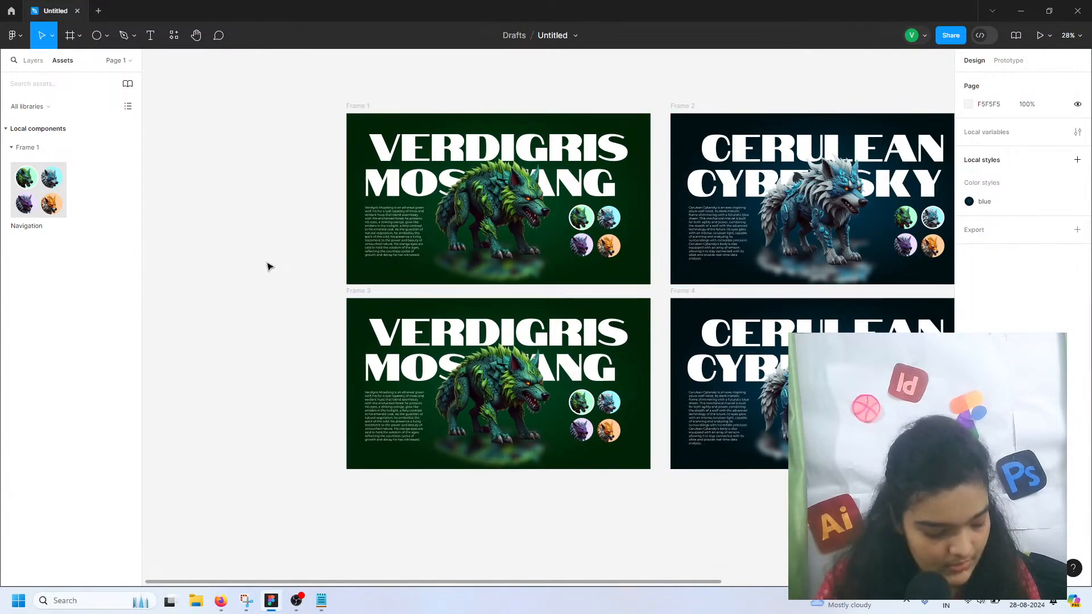
- Try to replace the image fill of Frame 3's green wolf with the Plumshire Phantom picture
{"action": "scroll", "coordinate": [389, 347], "scroll_direction": "down", "scroll_amount": 3}
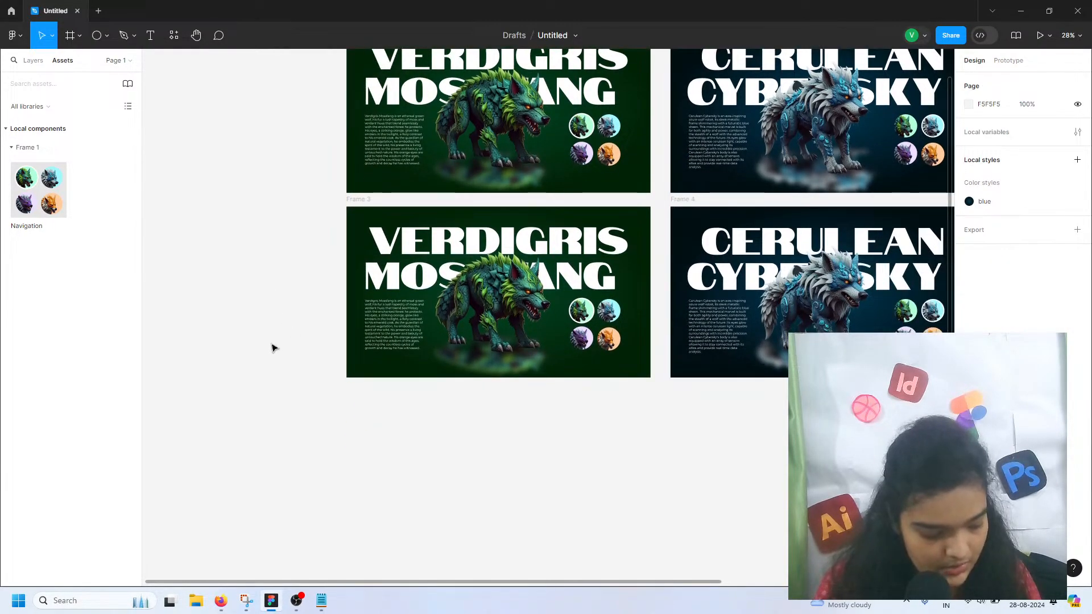
{"action": "left_click", "coordinate": [485, 277]}
{"action": "scroll", "coordinate": [429, 307], "scroll_direction": "up", "scroll_amount": 5}
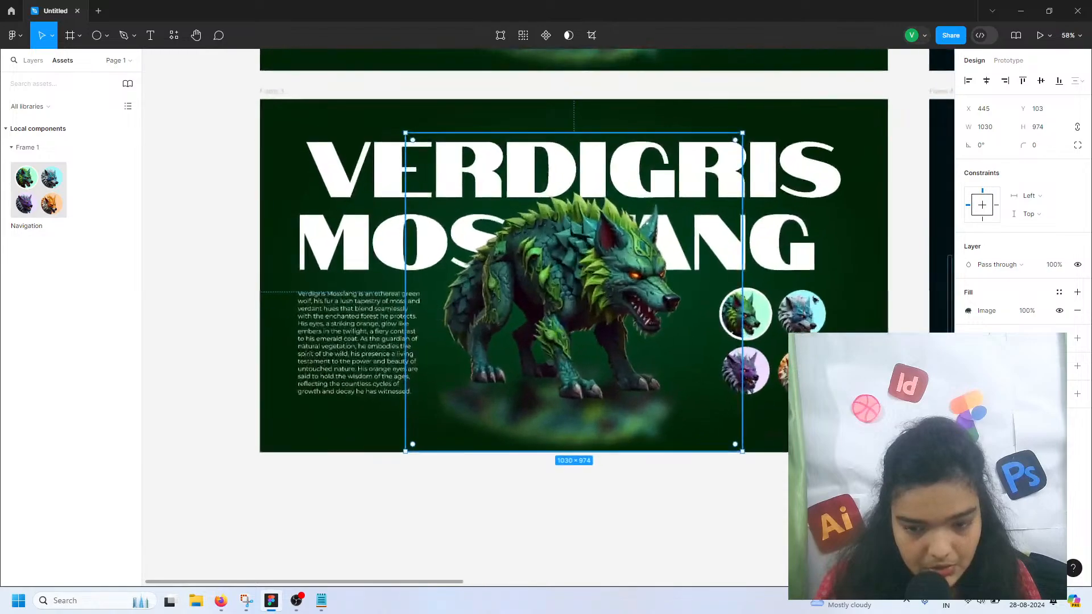
{"action": "left_click", "coordinate": [976, 314]}
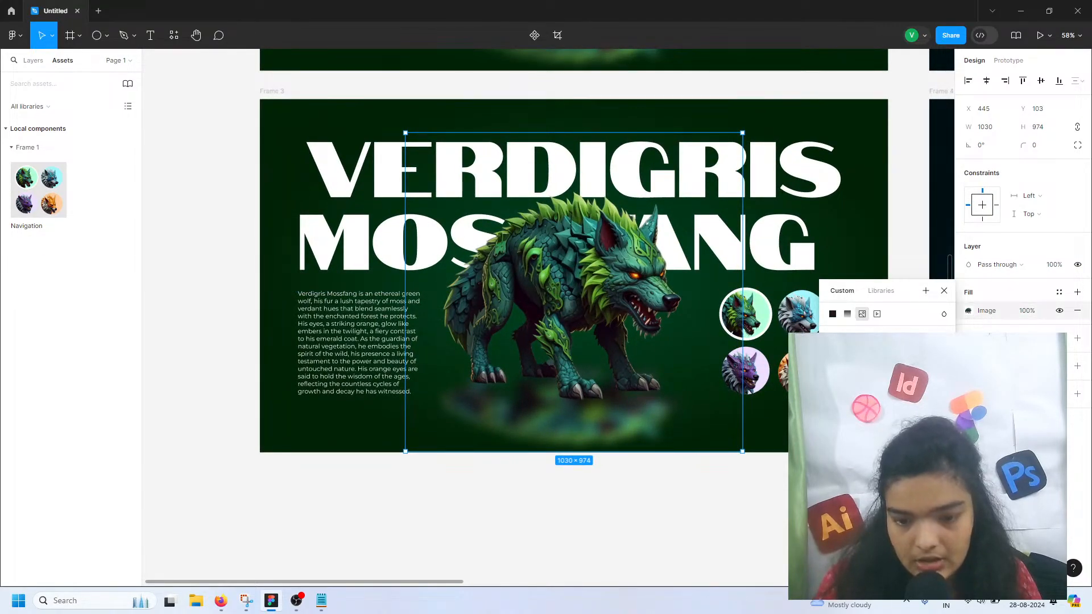
{"action": "left_click", "coordinate": [887, 412]}
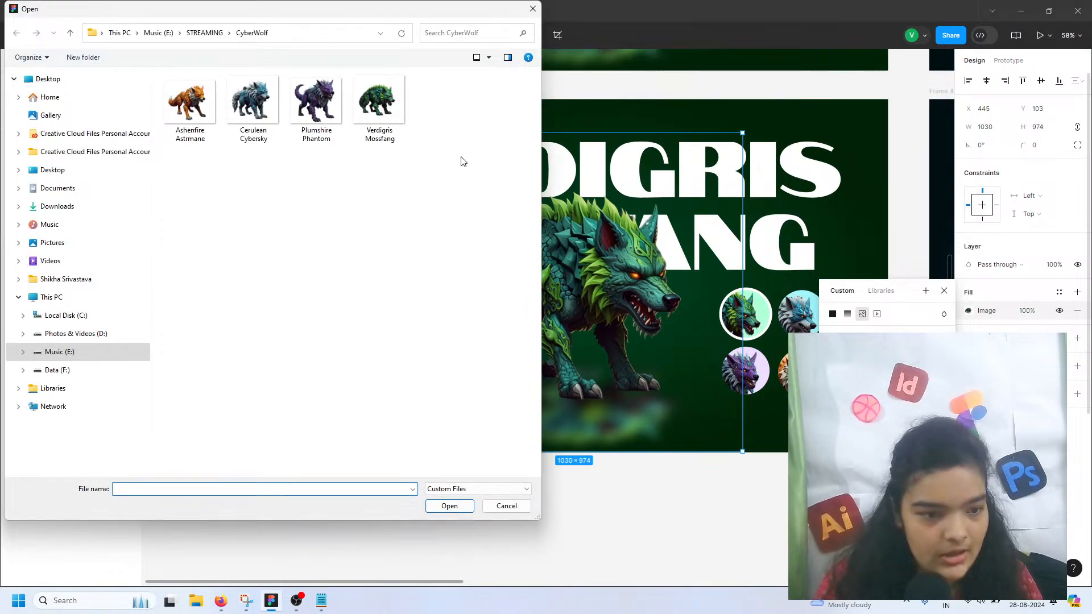
{"action": "left_click", "coordinate": [317, 105]}
{"action": "left_click", "coordinate": [453, 507]}
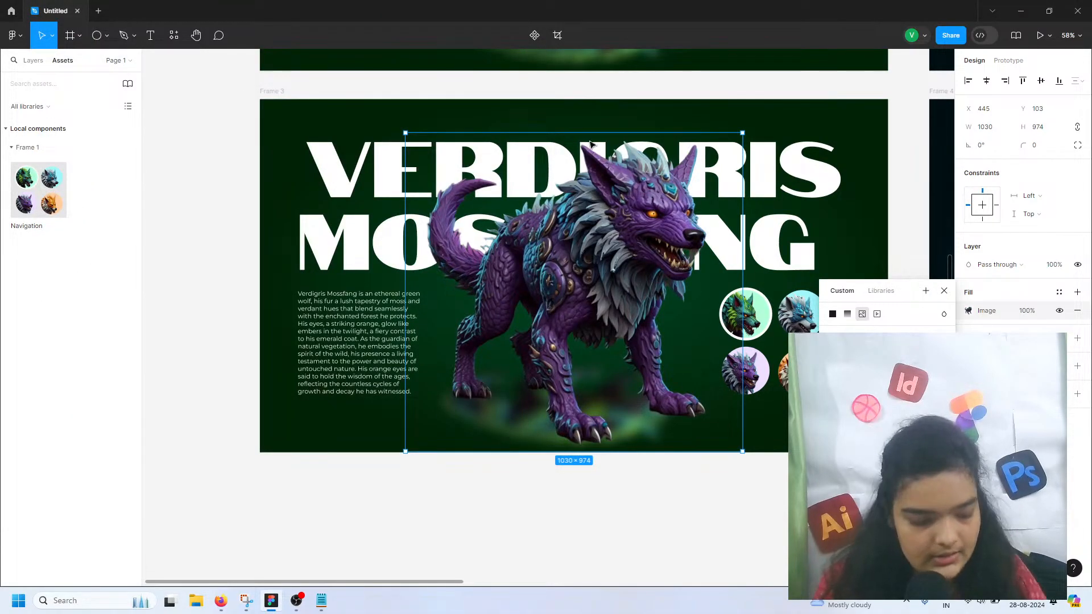
{"action": "key", "text": "ctrl+z"}
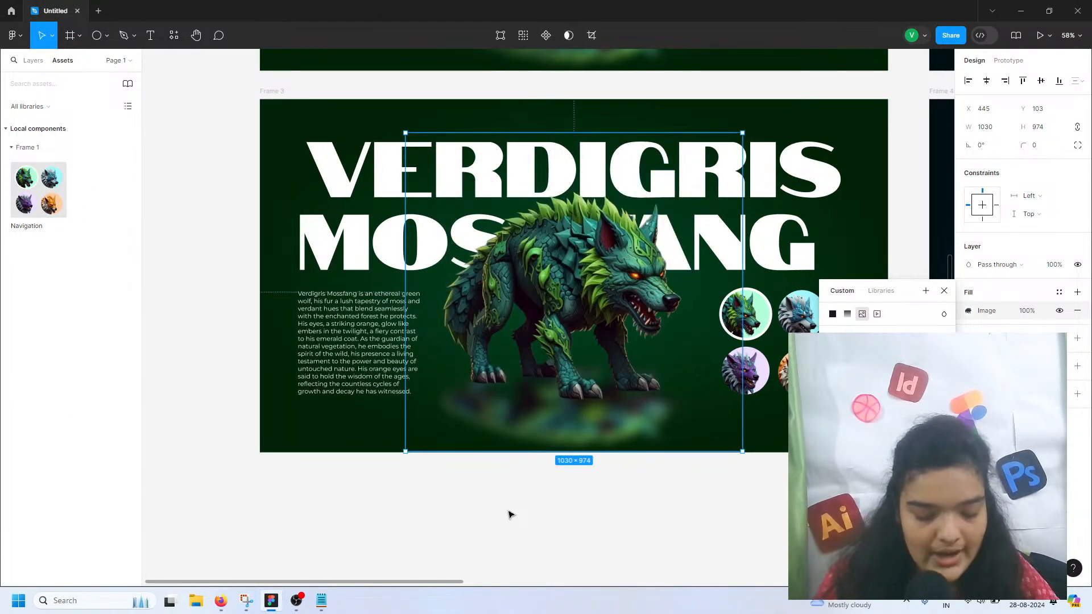
- Move the loose purple wolf image onto Frame 3, over its green wolf
{"action": "scroll", "coordinate": [527, 517], "scroll_direction": "down", "scroll_amount": 5}
{"action": "scroll", "coordinate": [641, 507], "scroll_direction": "right", "scroll_amount": 6}
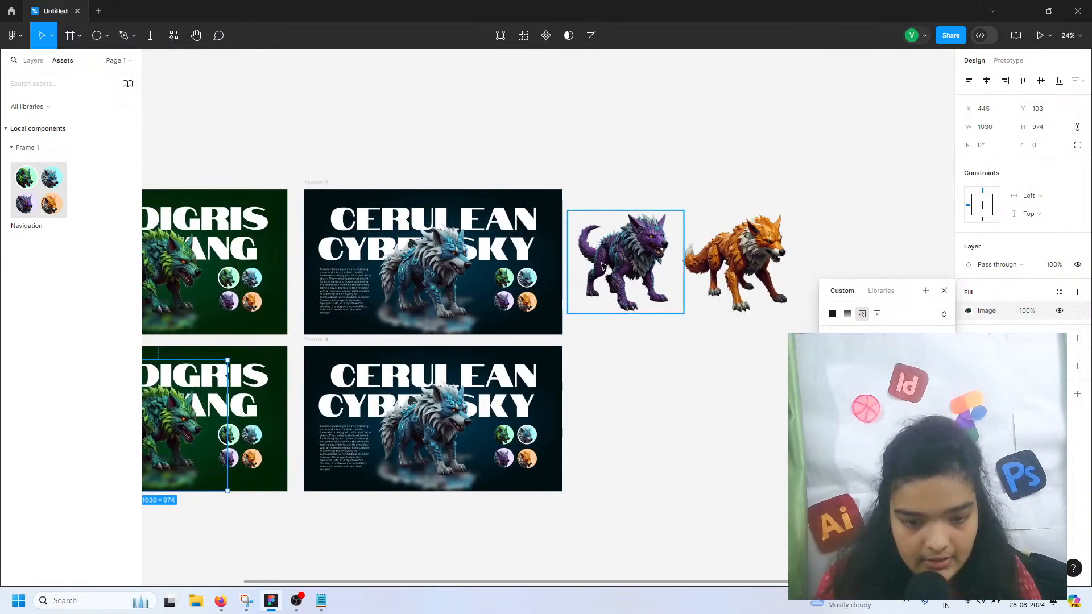
{"action": "left_click_drag", "start_coordinate": [631, 273], "coordinate": [384, 375]}
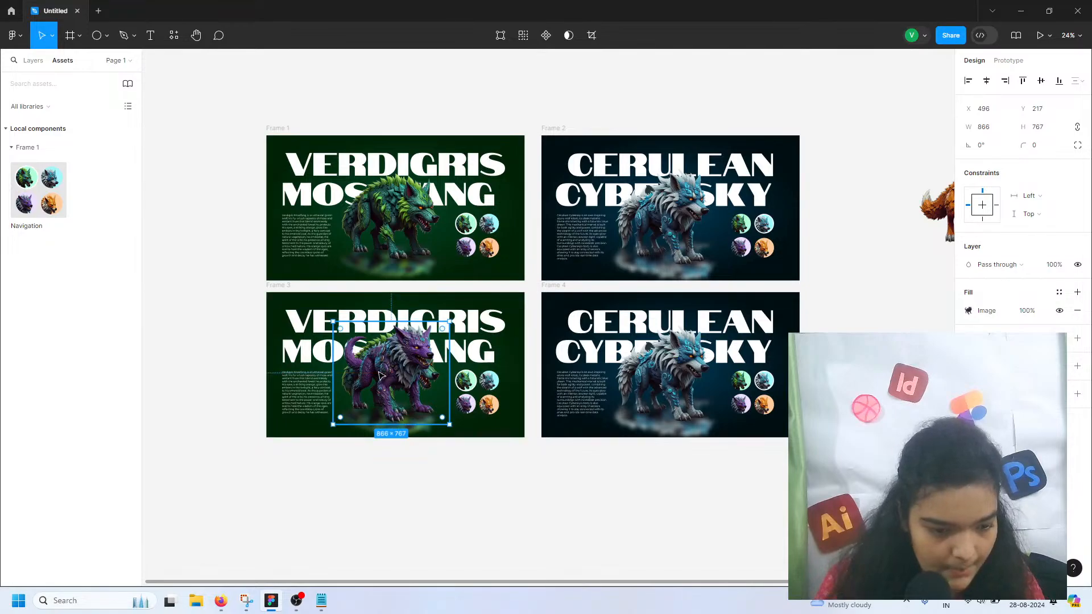
- Resize Frame 3's purple wolf to 932 × 826 and position it at X 463, Y 177
{"action": "scroll", "coordinate": [384, 375], "scroll_direction": "up", "scroll_amount": 4}
{"action": "scroll", "coordinate": [380, 375], "scroll_direction": "up", "scroll_amount": 3}
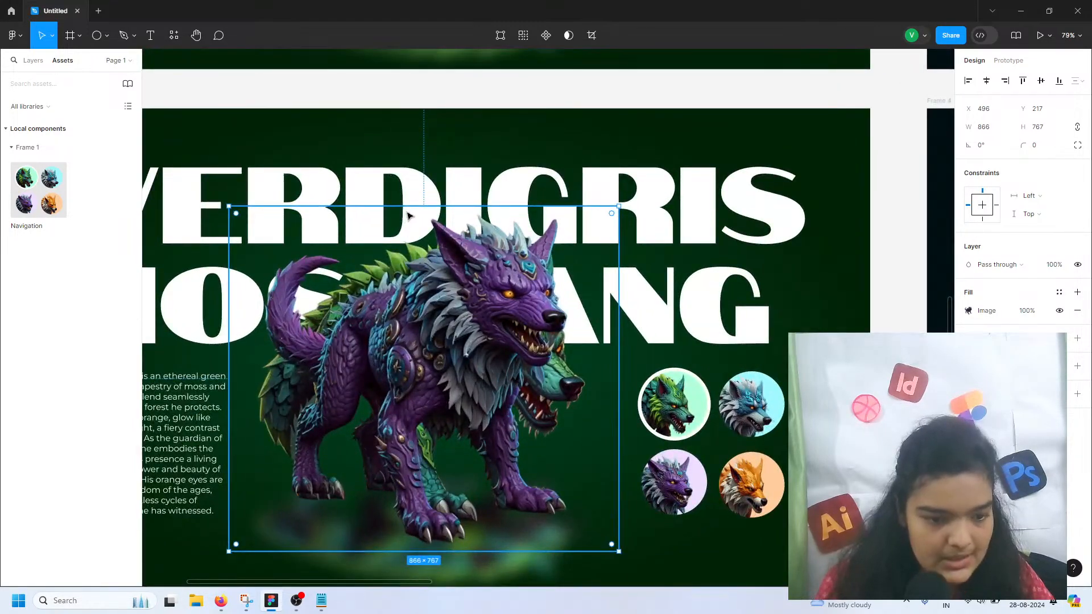
{"action": "left_click_drag", "start_coordinate": [408, 216], "coordinate": [407, 169]}
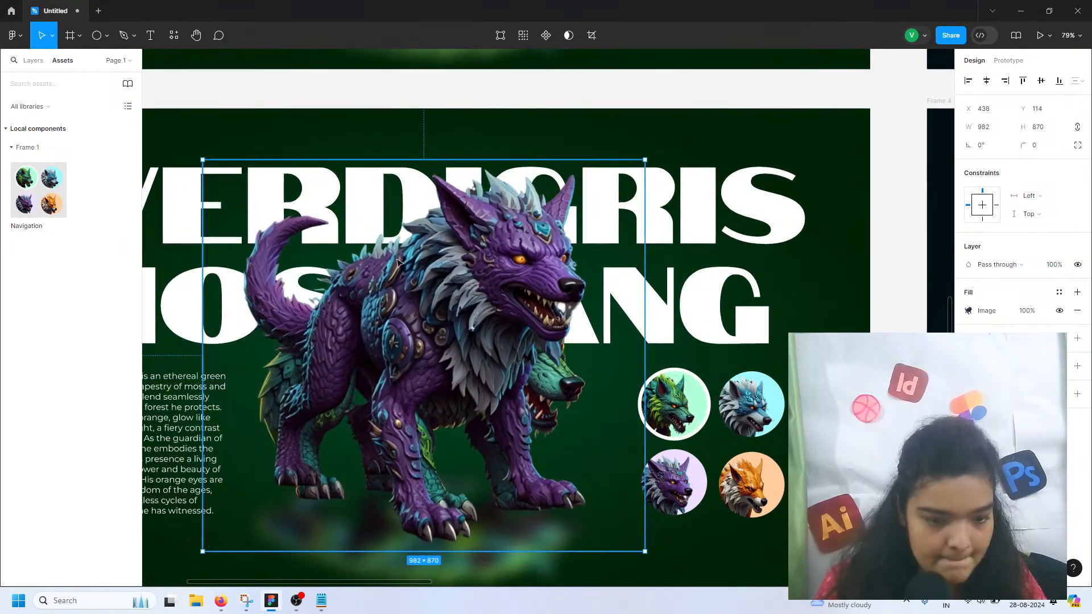
{"action": "left_click_drag", "start_coordinate": [398, 263], "coordinate": [397, 275]}
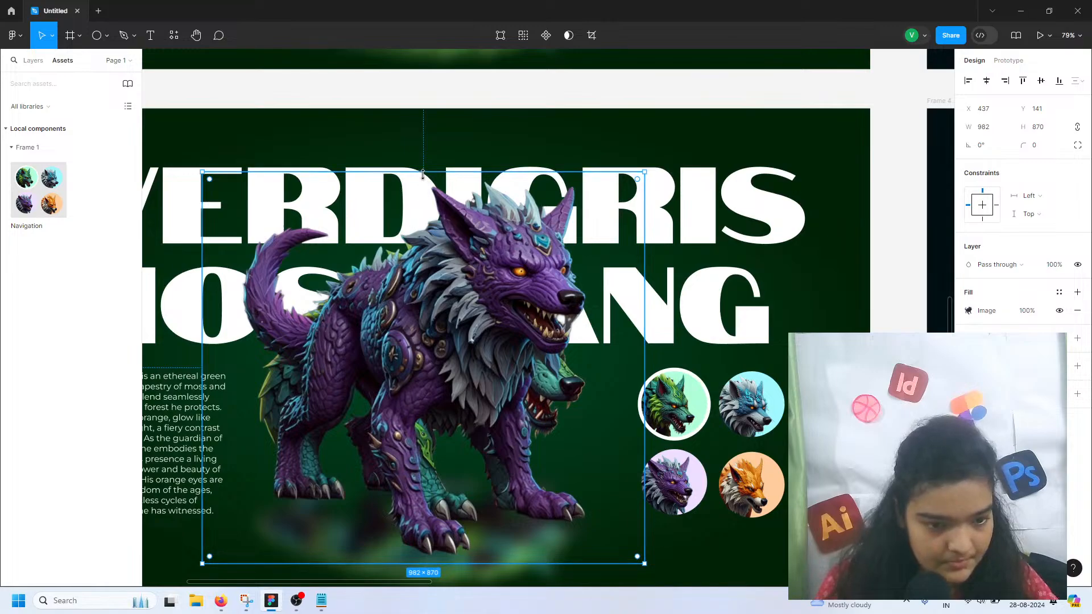
{"action": "left_click_drag", "start_coordinate": [423, 175], "coordinate": [426, 289]}
- Replace Frame 3's heading with the Plumshire Phantom name copied from CyberWolf.txt
{"action": "scroll", "coordinate": [398, 267], "scroll_direction": "left", "scroll_amount": 5}
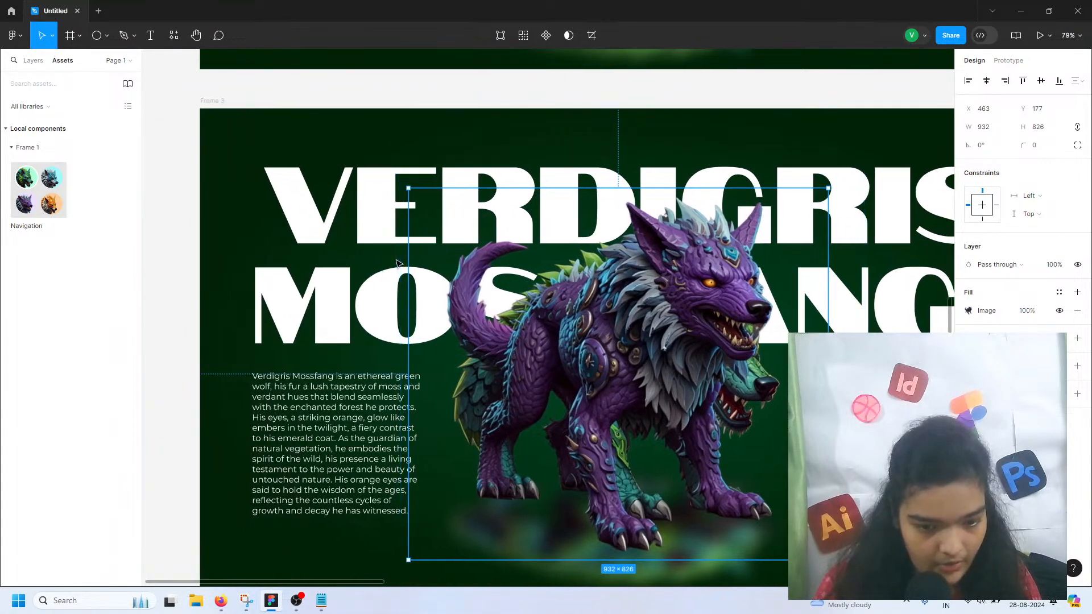
{"action": "scroll", "coordinate": [397, 263], "scroll_direction": "down", "scroll_amount": 2}
{"action": "left_click", "coordinate": [340, 244]}
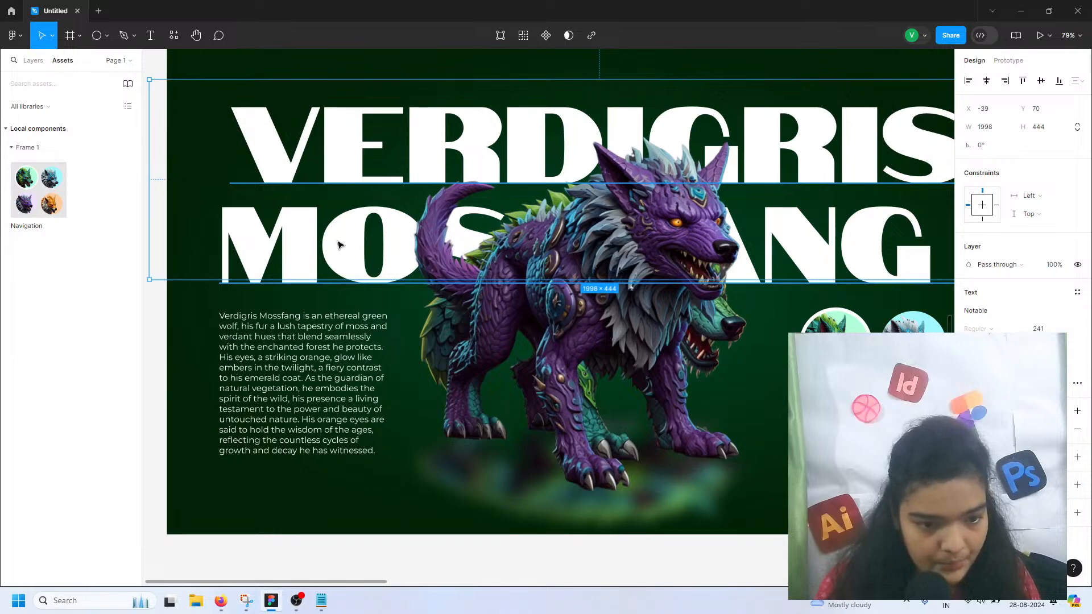
{"action": "double_click", "coordinate": [338, 244]}
{"action": "left_click", "coordinate": [321, 601]}
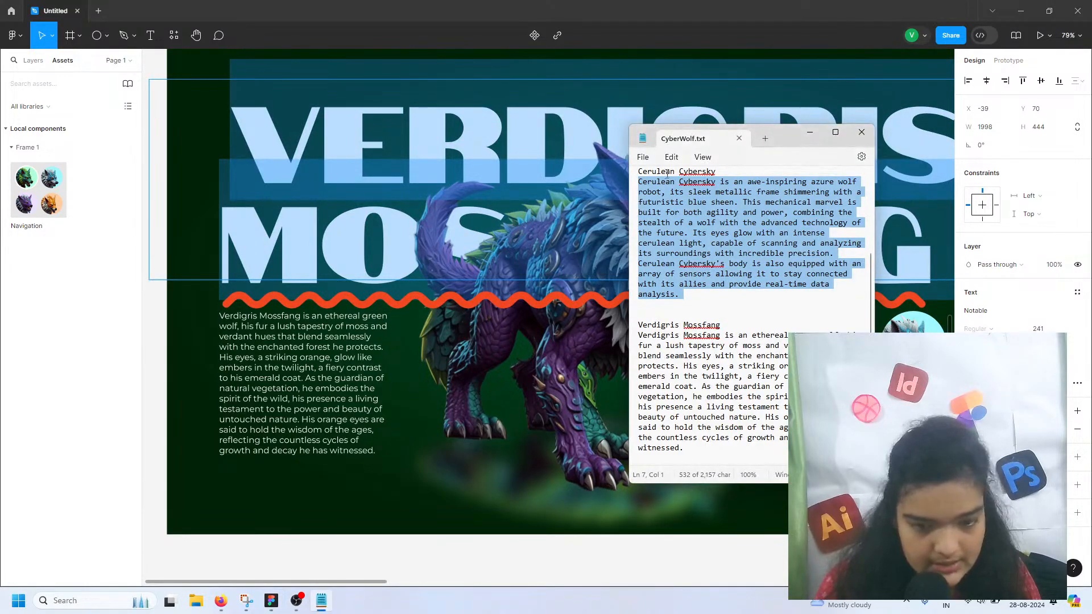
{"action": "left_click", "coordinate": [661, 336]}
{"action": "scroll", "coordinate": [663, 319], "scroll_direction": "up", "scroll_amount": 5}
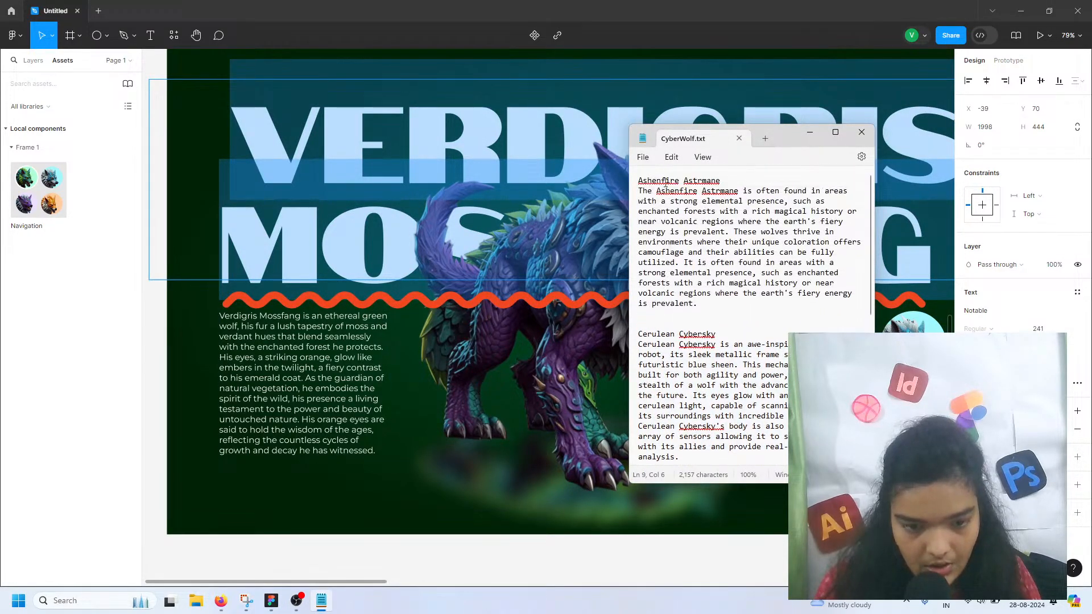
{"action": "scroll", "coordinate": [677, 244], "scroll_direction": "down", "scroll_amount": 4}
{"action": "scroll", "coordinate": [677, 245], "scroll_direction": "down", "scroll_amount": 6}
{"action": "double_click", "coordinate": [677, 358]}
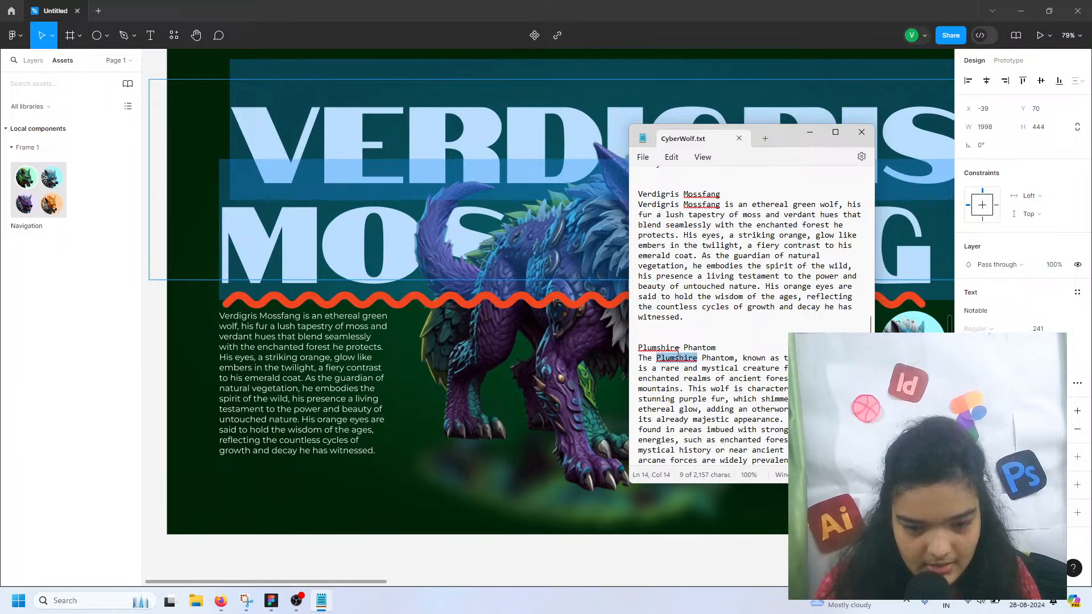
{"action": "triple_click", "coordinate": [679, 350]}
{"action": "left_click", "coordinate": [295, 161]}
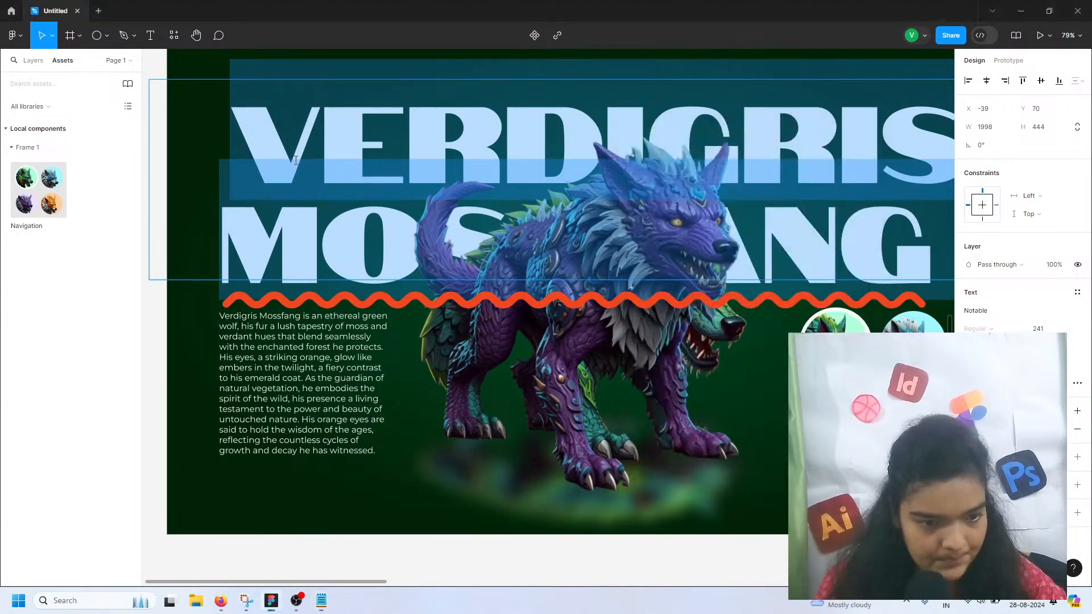
{"action": "type", "text": "PLUMSHIRE PHANTOM"}
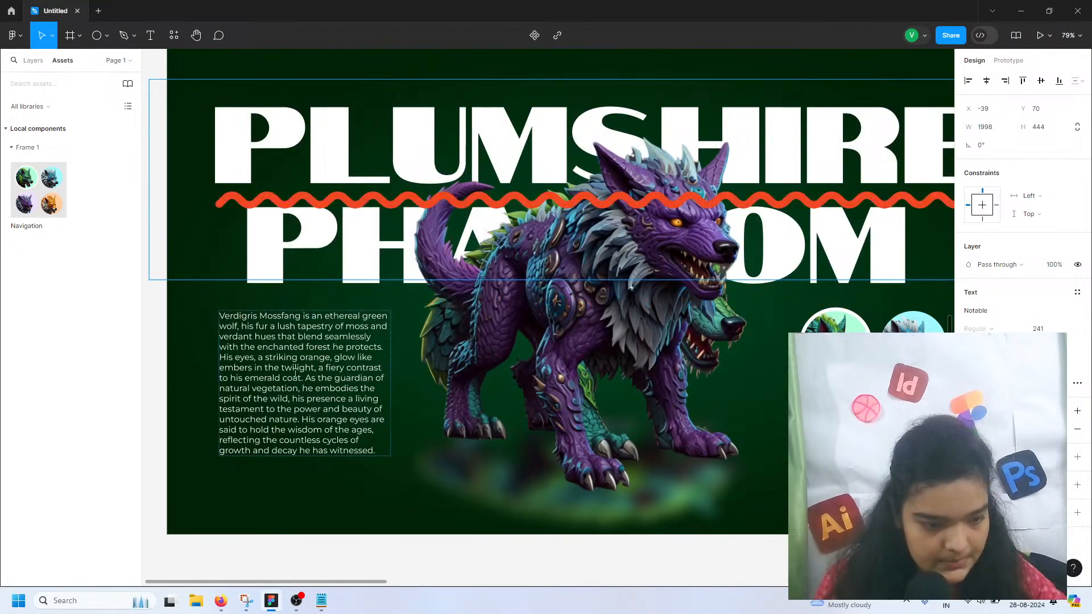
- Replace Frame 3's description paragraph with the Plumshire Phantom text copied from CyberWolf.txt
{"action": "left_click", "coordinate": [321, 603]}
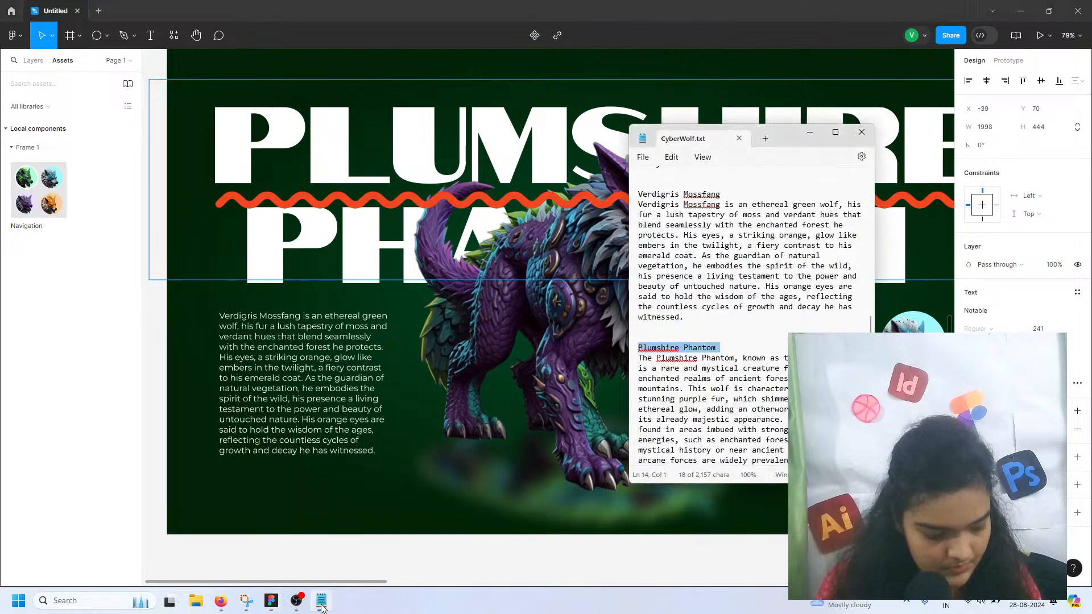
{"action": "triple_click", "coordinate": [697, 380]}
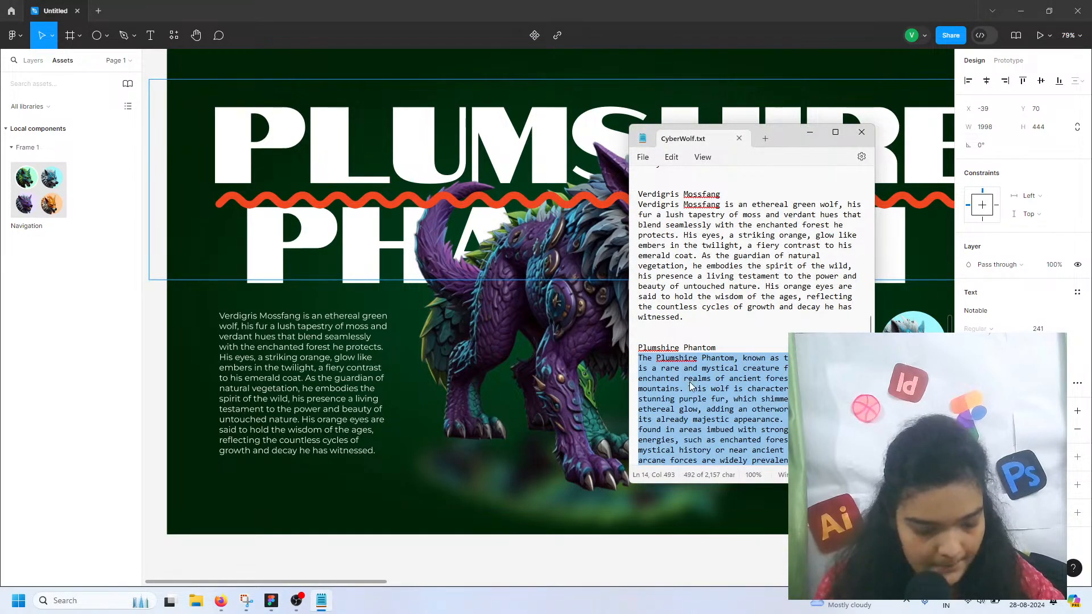
{"action": "left_click", "coordinate": [263, 357]}
{"action": "key", "text": "Return"}
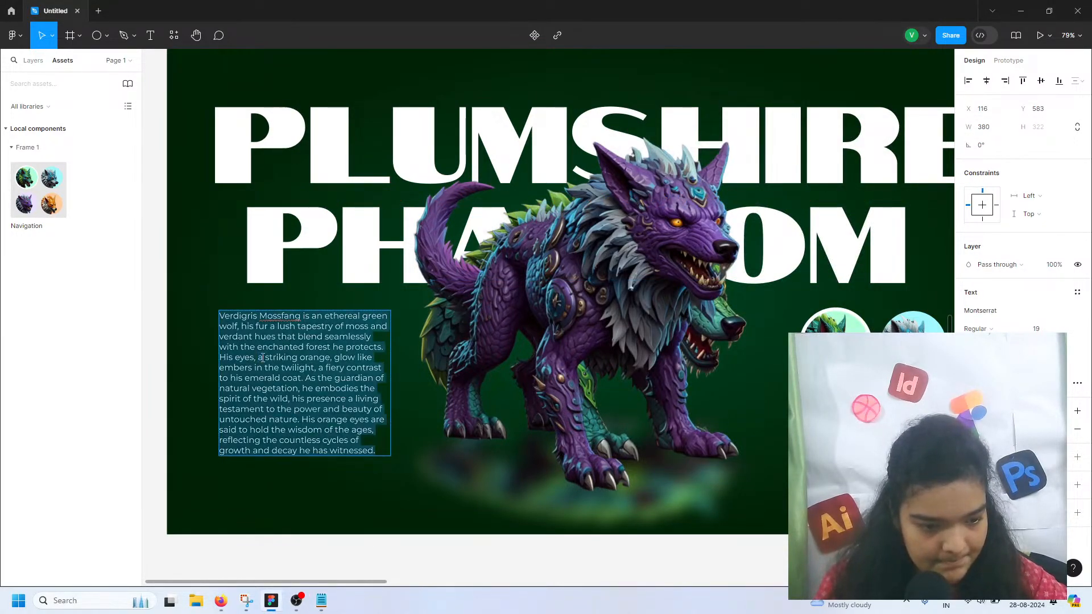
{"action": "type", "text": "The Plumshire Phantom, known as the Purple Wolf, is a rare and mystical creature found in the enchanted realms of ancient forests and arcane mountains. This wolf is characterized by its stunning purple fur, which shimmers with an ethereal glow, adding an otherworldly touch to its already majestic appearance. It is often found in areas imbued with strong magical energies, such as enchanted forests with a rich mystical history or near ancient ruins where arcane forces are widely prevalent."}
- Select the purple wolf circle inside Frame 3's navigation group
{"action": "scroll", "coordinate": [464, 395], "scroll_direction": "right", "scroll_amount": 4}
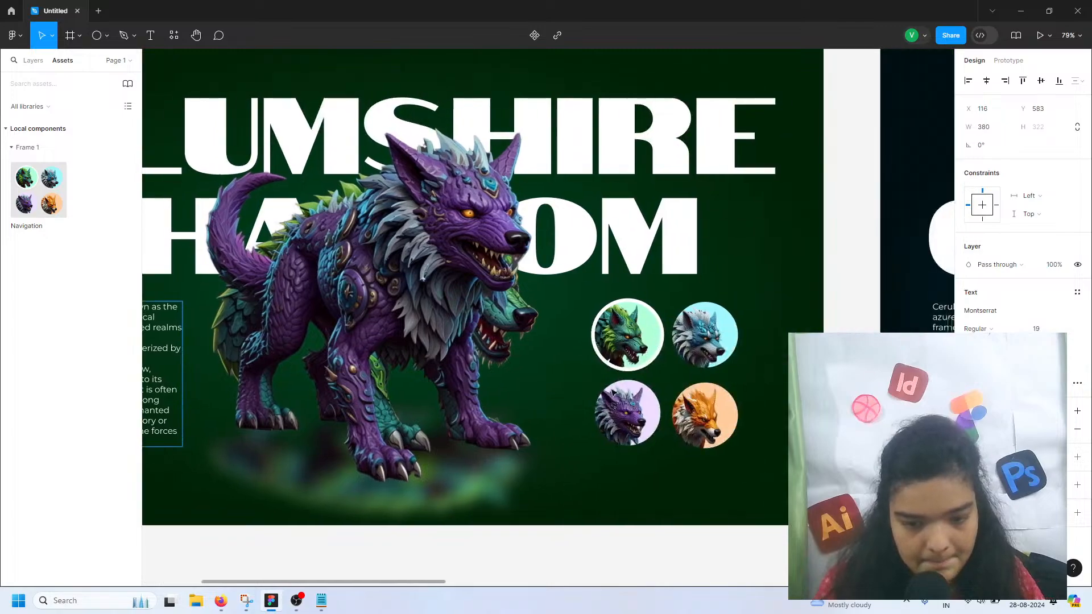
{"action": "left_click", "coordinate": [616, 403]}
{"action": "double_click", "coordinate": [638, 412]}
{"action": "left_click", "coordinate": [635, 417]}
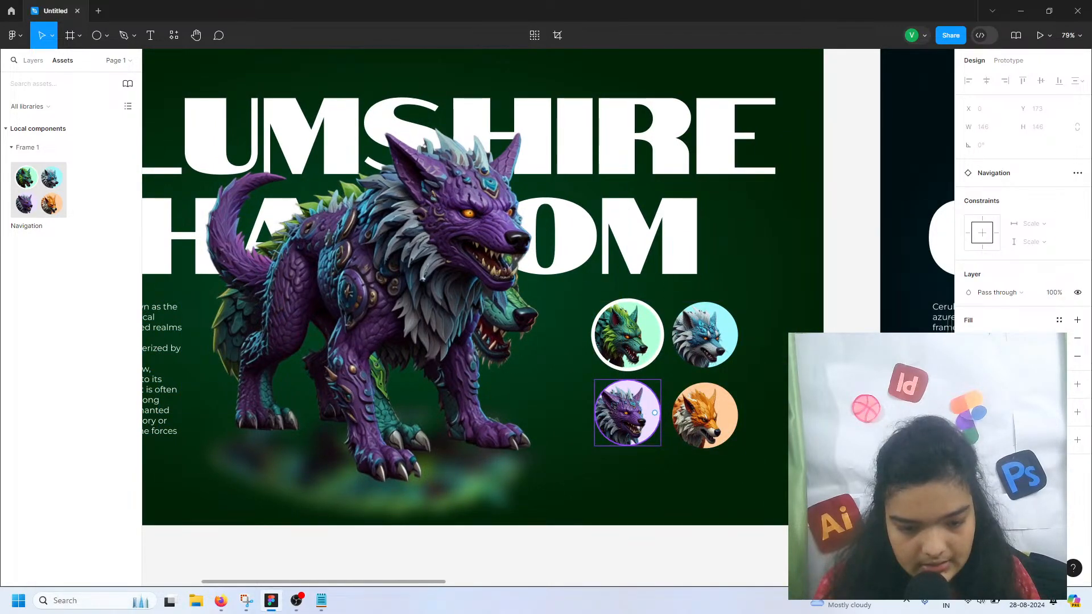
{"action": "left_click", "coordinate": [1078, 337]}
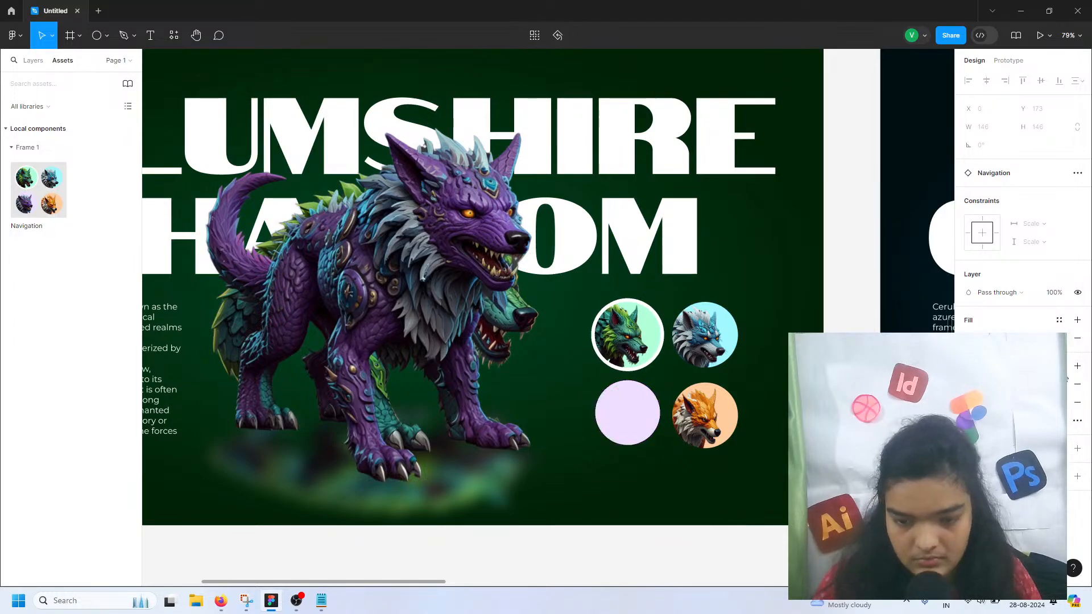
{"action": "left_click", "coordinate": [1076, 384]}
{"action": "key", "text": "Return"}
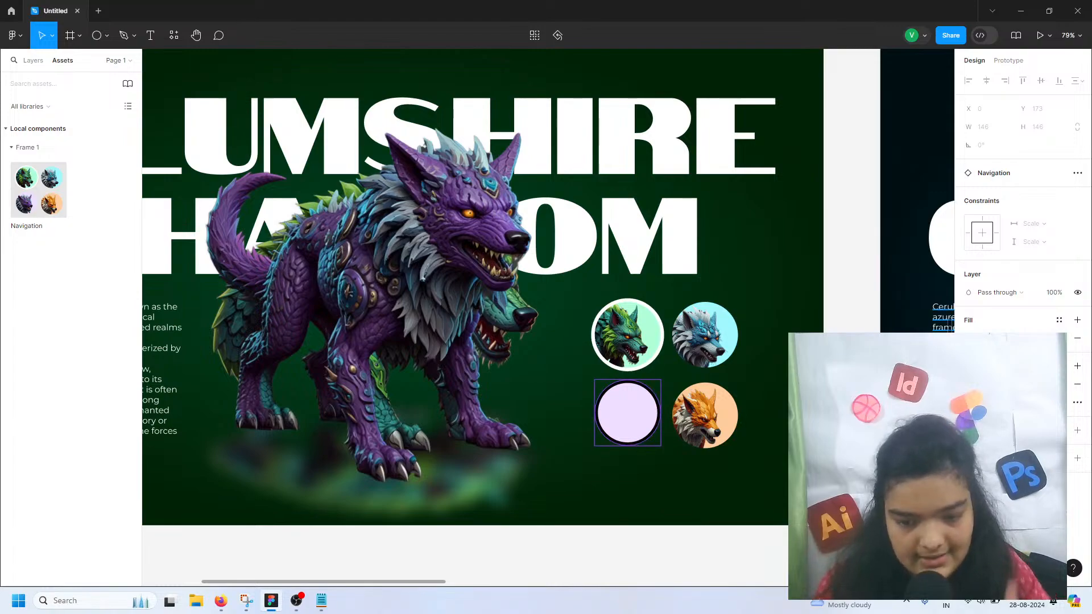
{"action": "left_click", "coordinate": [970, 384]}
{"action": "left_click_drag", "start_coordinate": [824, 424], "coordinate": [609, 193]}
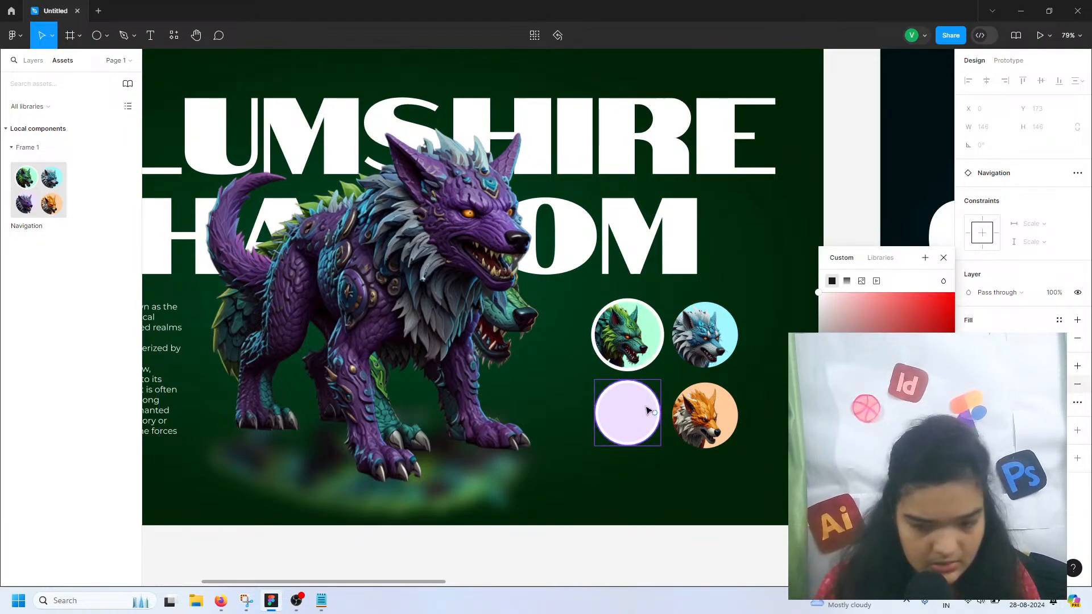
{"action": "key", "text": "ctrl+z"}
{"action": "key", "text": "ctrl+z"}
{"action": "key", "text": "ctrl+z"}
{"action": "key", "text": "ctrl+z"}
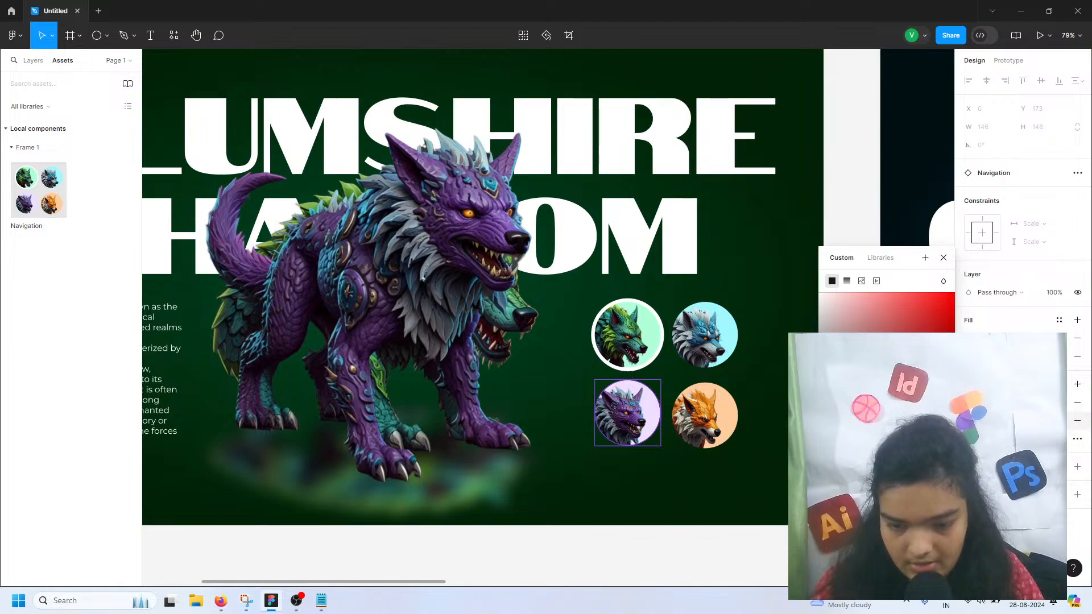
- Give the purple wolf circle a white stroke about as thick as the outline around the green wolf circle
{"action": "left_click", "coordinate": [1077, 404]}
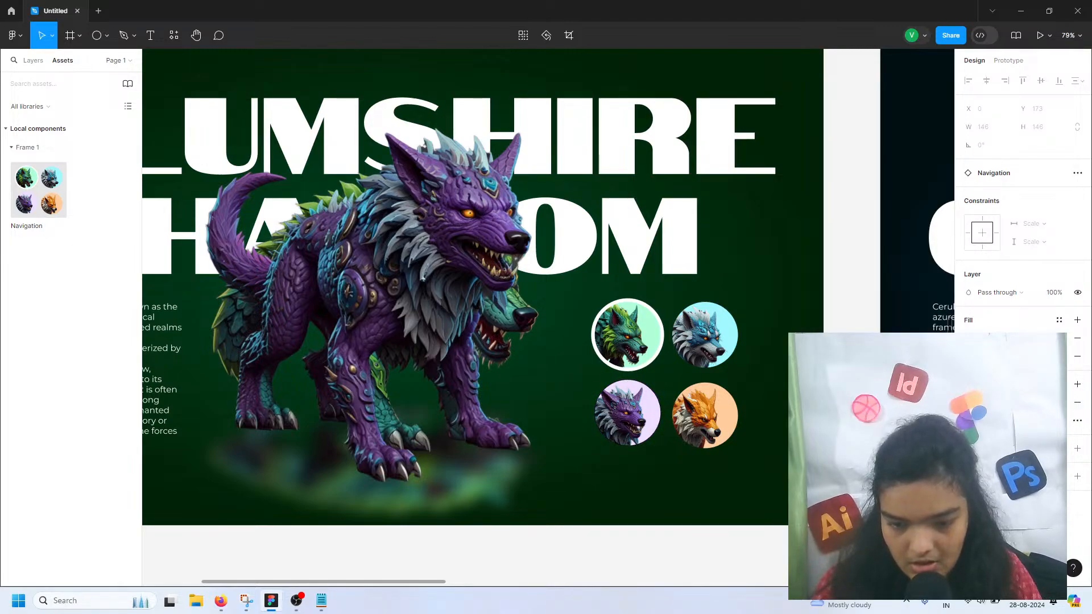
{"action": "left_click", "coordinate": [972, 403]}
{"action": "mouse_move", "coordinate": [849, 313]}
{"action": "left_mouse_down"}
{"action": "mouse_move", "coordinate": [685, 116]}
{"action": "mouse_move", "coordinate": [697, 151]}
{"action": "left_mouse_up"}
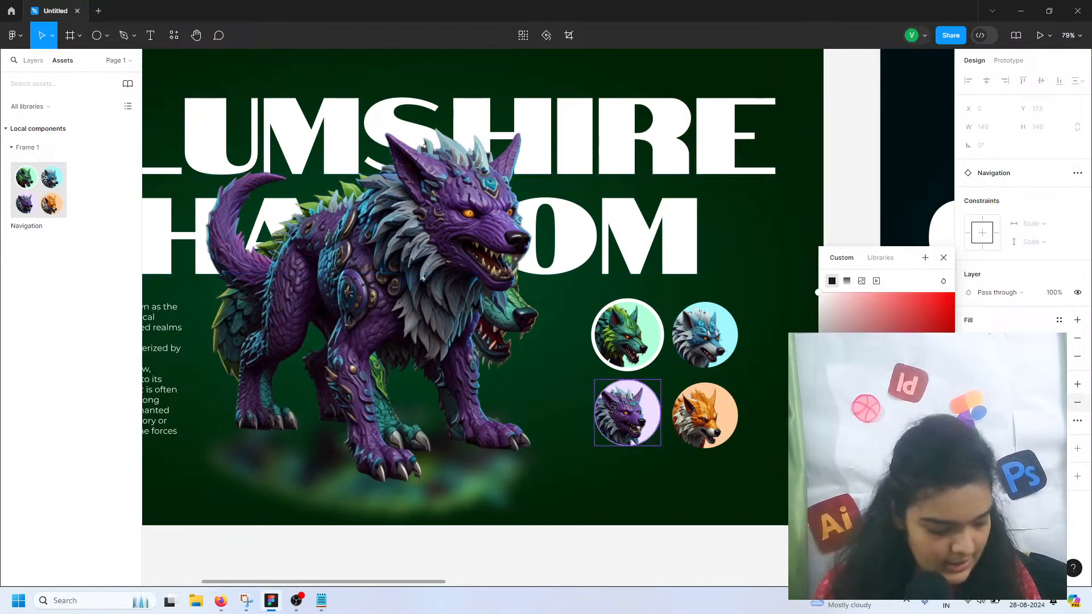
{"action": "key", "text": "Return"}
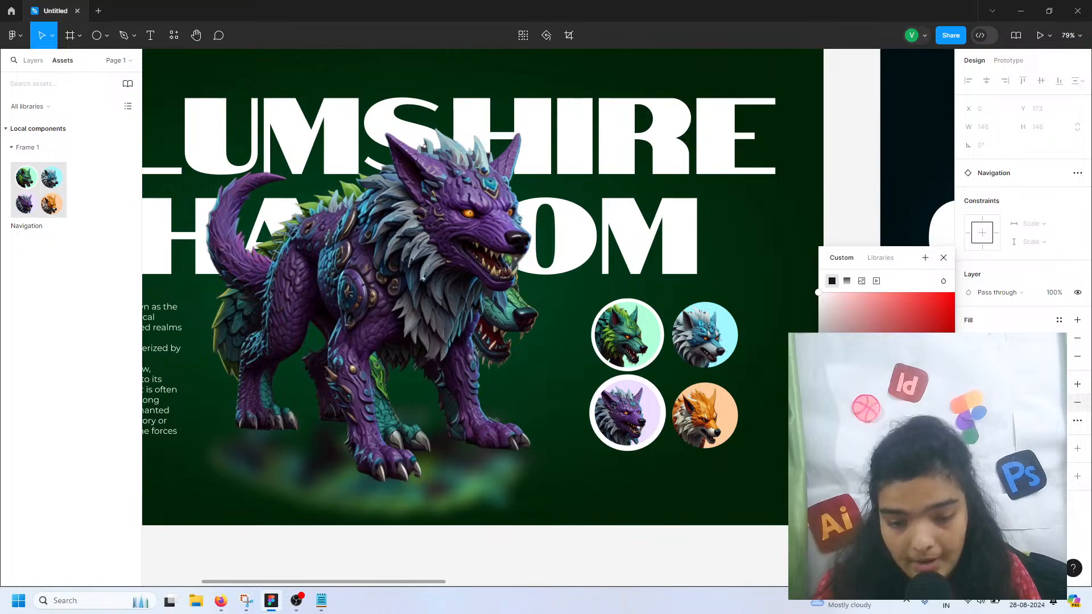
{"action": "key", "text": "Down"}
{"action": "key", "text": "Down"}
{"action": "key", "text": "Down"}
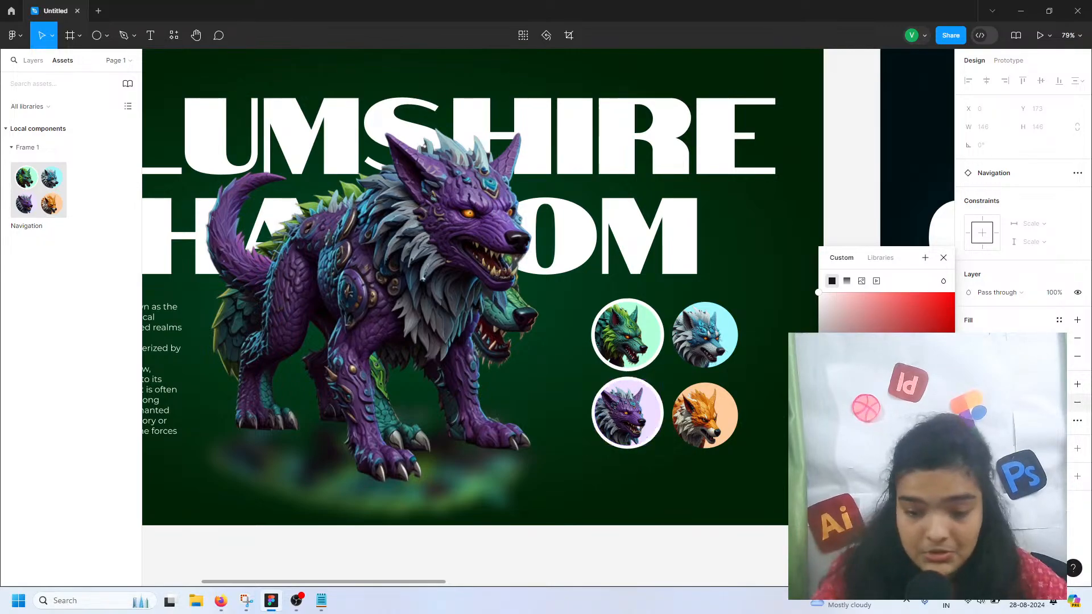
- Remove the white stroke from the green wolf circle in Frame 3's navigation
{"action": "left_click", "coordinate": [717, 552]}
{"action": "scroll", "coordinate": [716, 552], "scroll_direction": "down", "scroll_amount": 3}
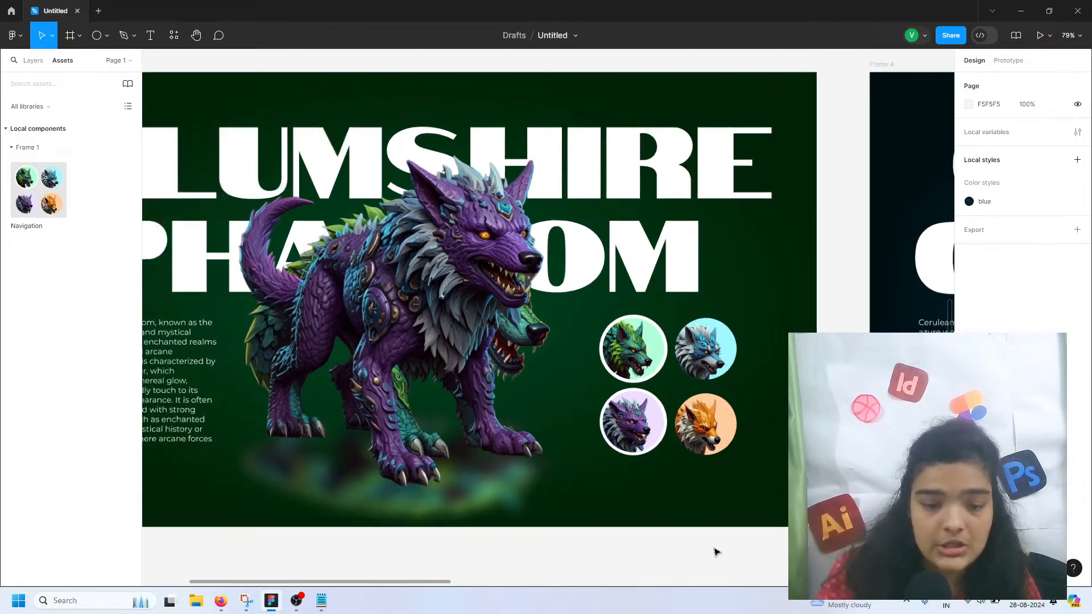
{"action": "double_click", "coordinate": [664, 432]}
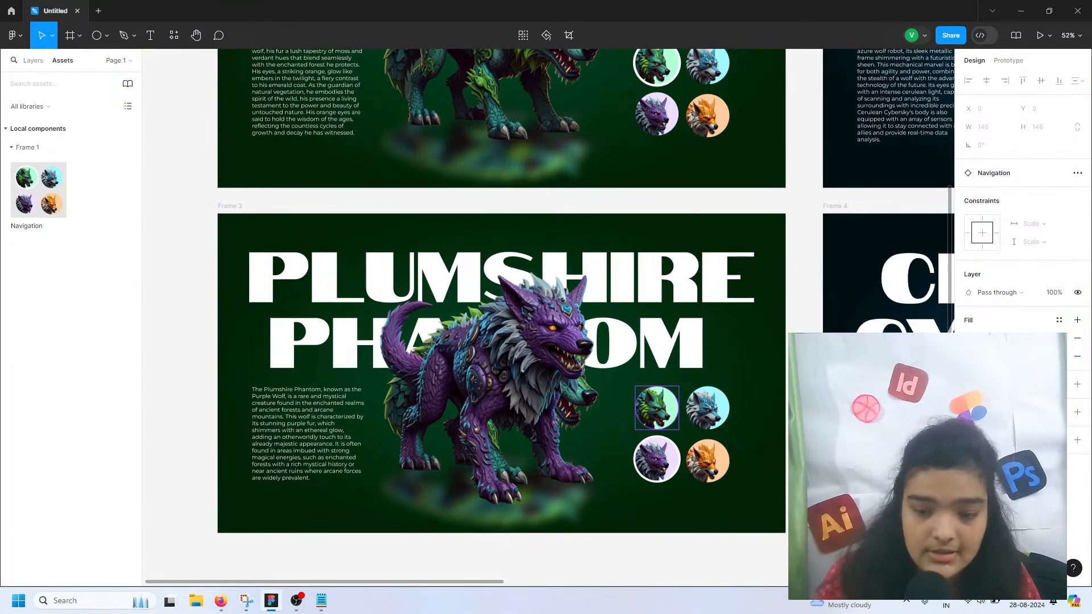
- Rename Frame 3's purple wolf image layer as main and delete the old green wolf layer beneath it
{"action": "scroll", "coordinate": [690, 428], "scroll_direction": "up", "scroll_amount": 3}
{"action": "scroll", "coordinate": [687, 428], "scroll_direction": "down", "scroll_amount": 2}
{"action": "scroll", "coordinate": [614, 388], "scroll_direction": "right", "scroll_amount": 3}
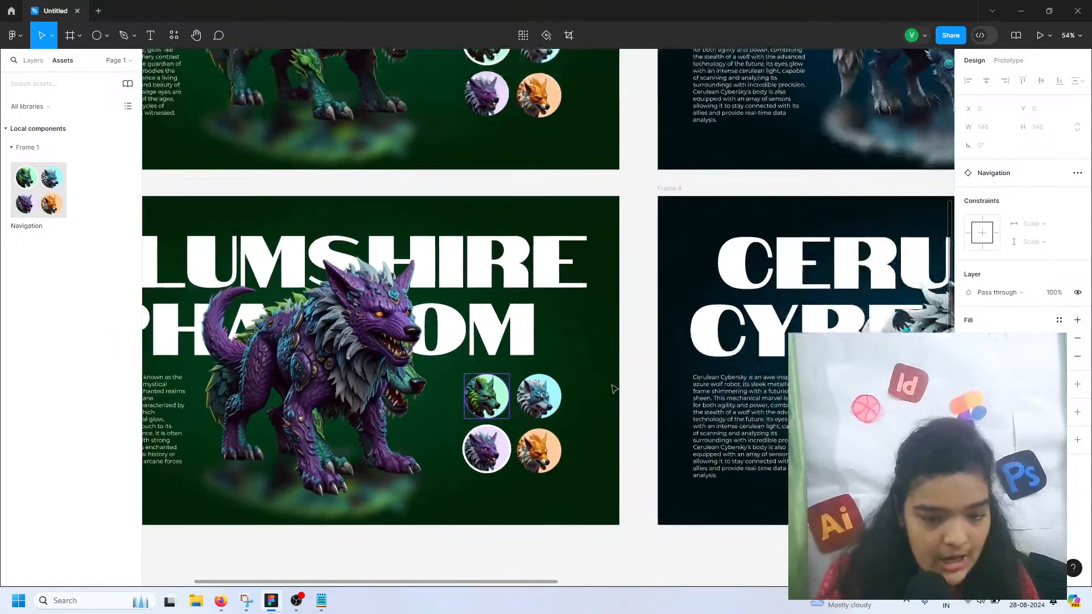
{"action": "scroll", "coordinate": [614, 387], "scroll_direction": "left", "scroll_amount": 4}
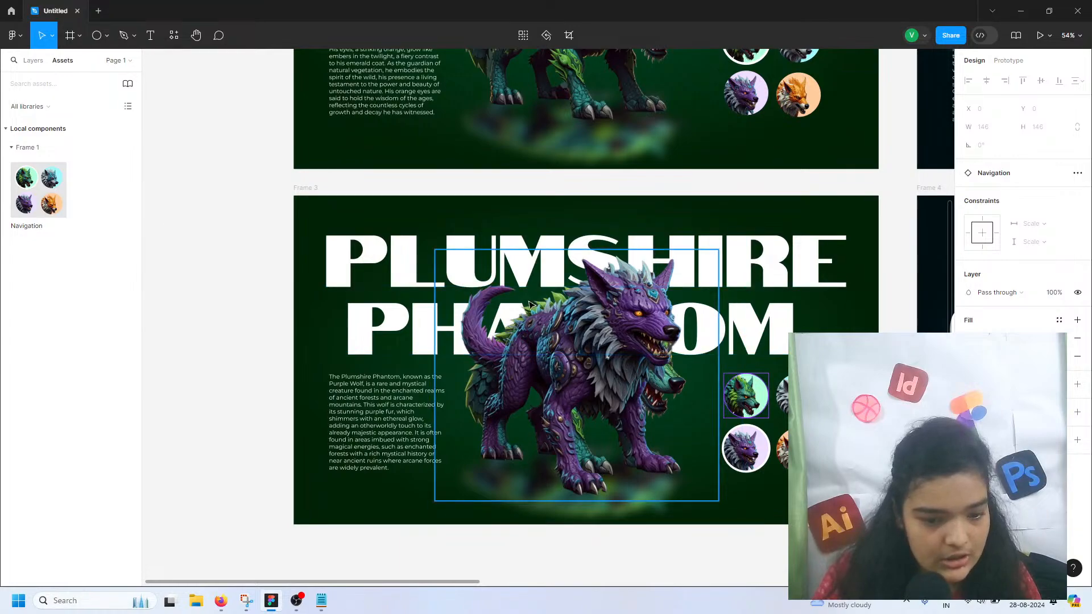
{"action": "left_click", "coordinate": [533, 305]}
{"action": "left_click", "coordinate": [33, 60]}
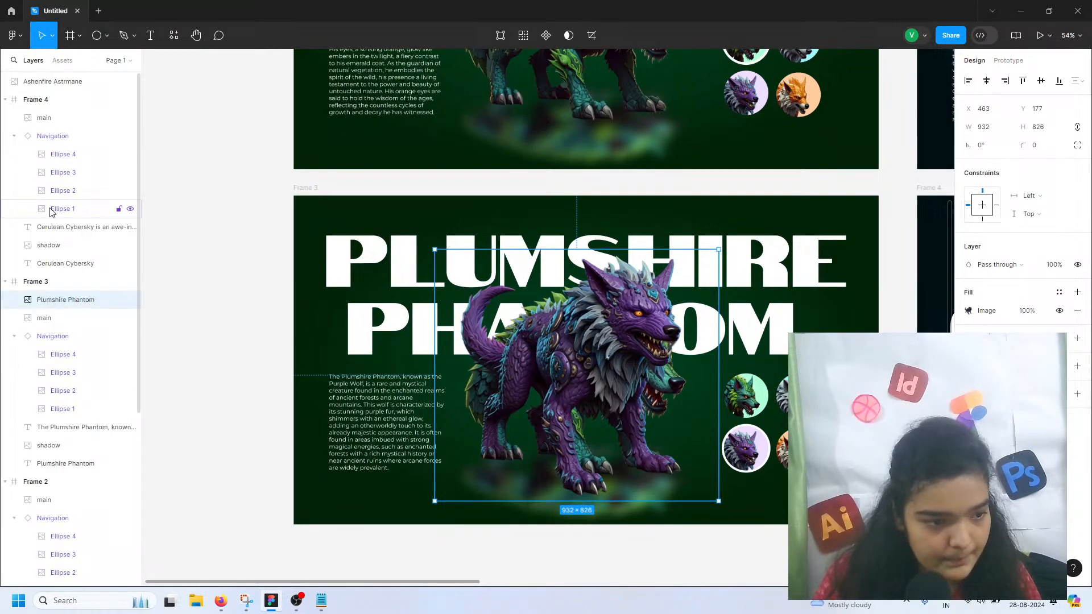
{"action": "double_click", "coordinate": [57, 300]}
{"action": "type", "text": "m"}
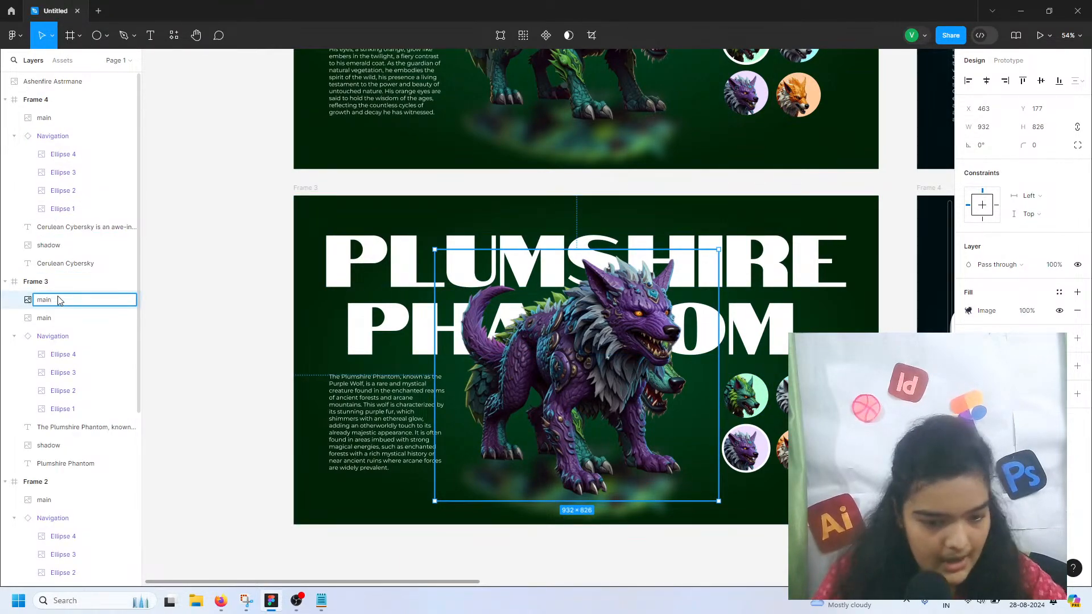
{"action": "type", "text": "ain"}
{"action": "left_click", "coordinate": [66, 322]}
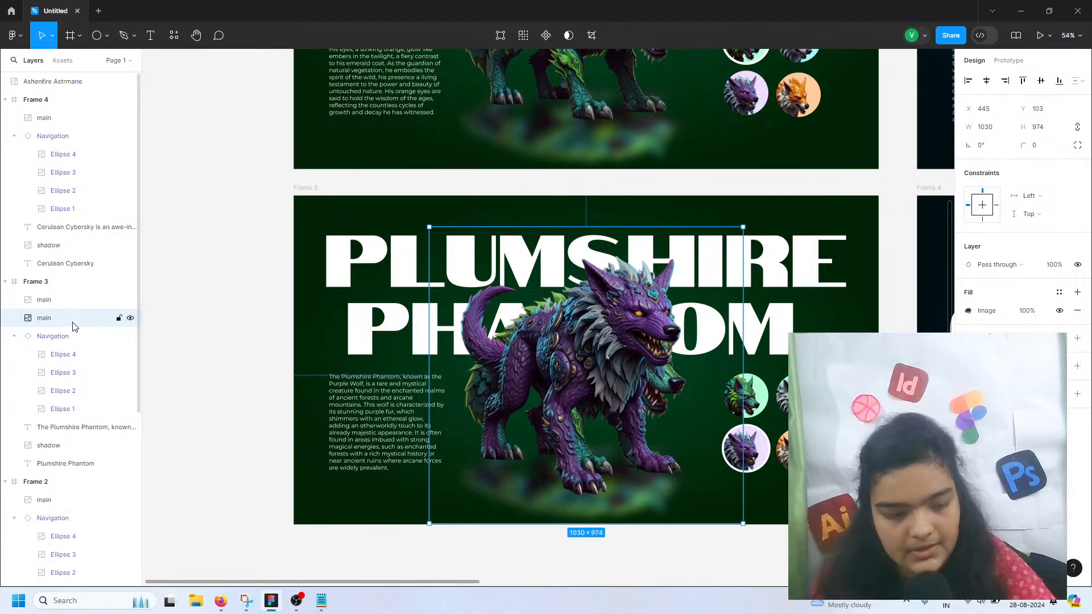
{"action": "key", "text": "Delete"}
- Replace the image fill of Frame 3's shadow layer with the Plumshire Phantom picture
{"action": "left_click", "coordinate": [566, 515]}
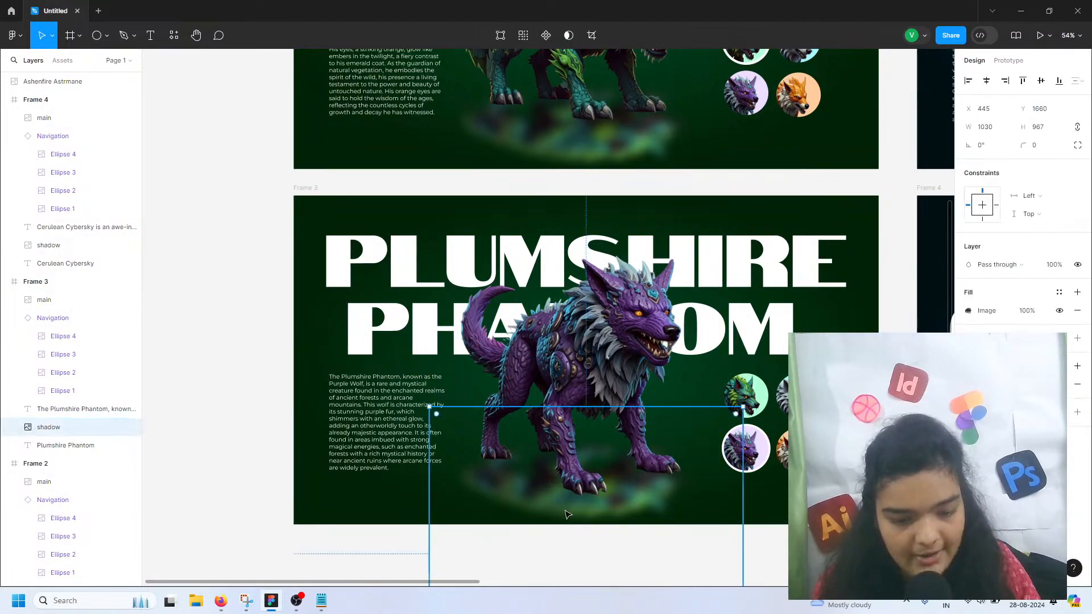
{"action": "left_click", "coordinate": [969, 312]}
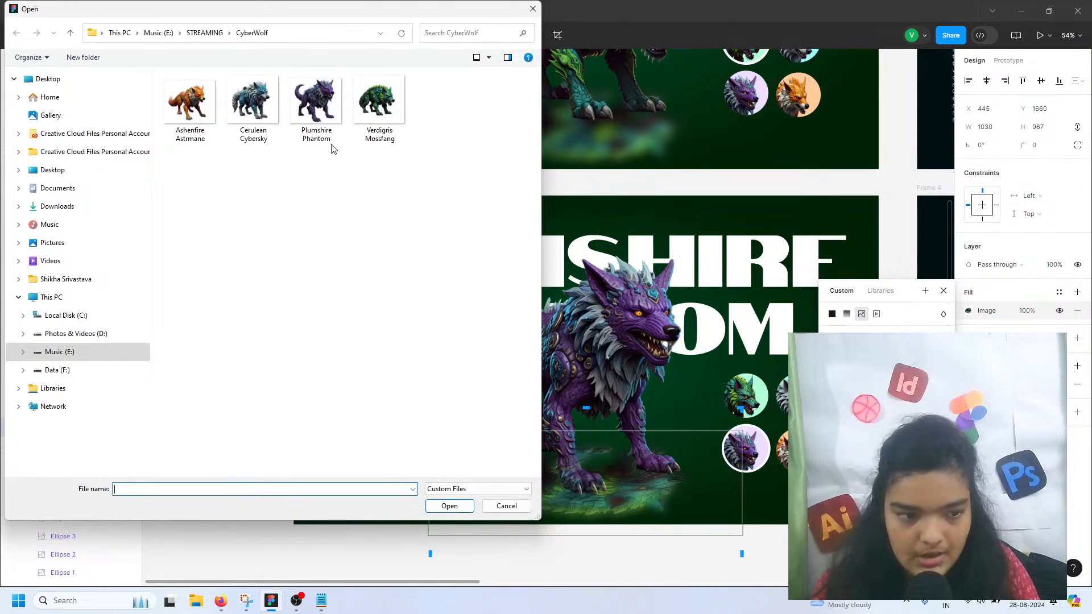
{"action": "left_click", "coordinate": [328, 137]}
{"action": "left_click", "coordinate": [449, 505]}
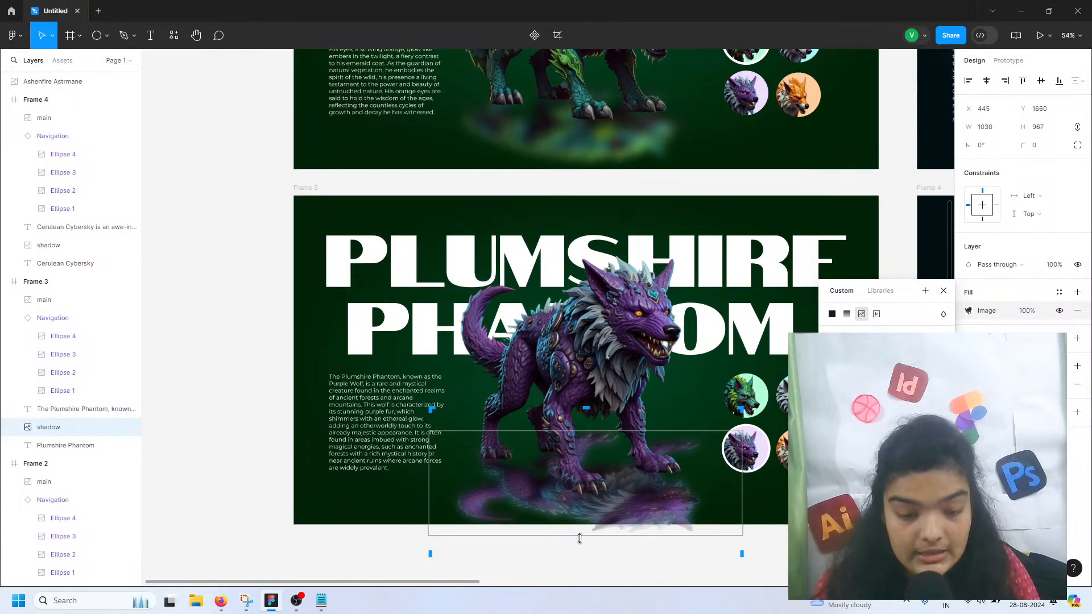
- Crop the lower edge of Frame 3's purple shadow image up to just above the frame's bottom edge
{"action": "left_click_drag", "start_coordinate": [580, 538], "coordinate": [573, 521]}
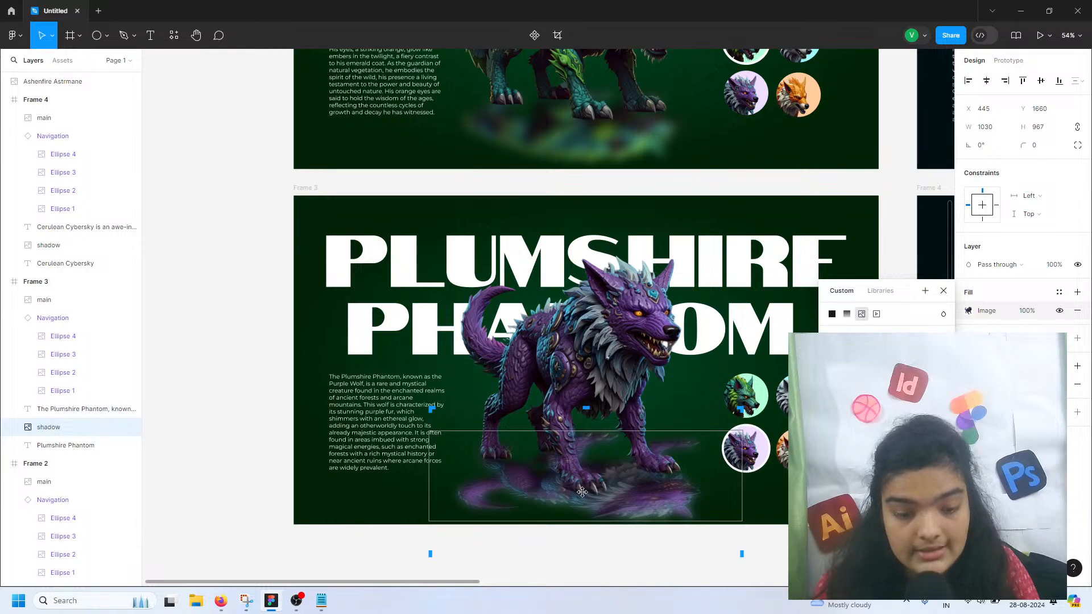
{"action": "left_click", "coordinate": [345, 560]}
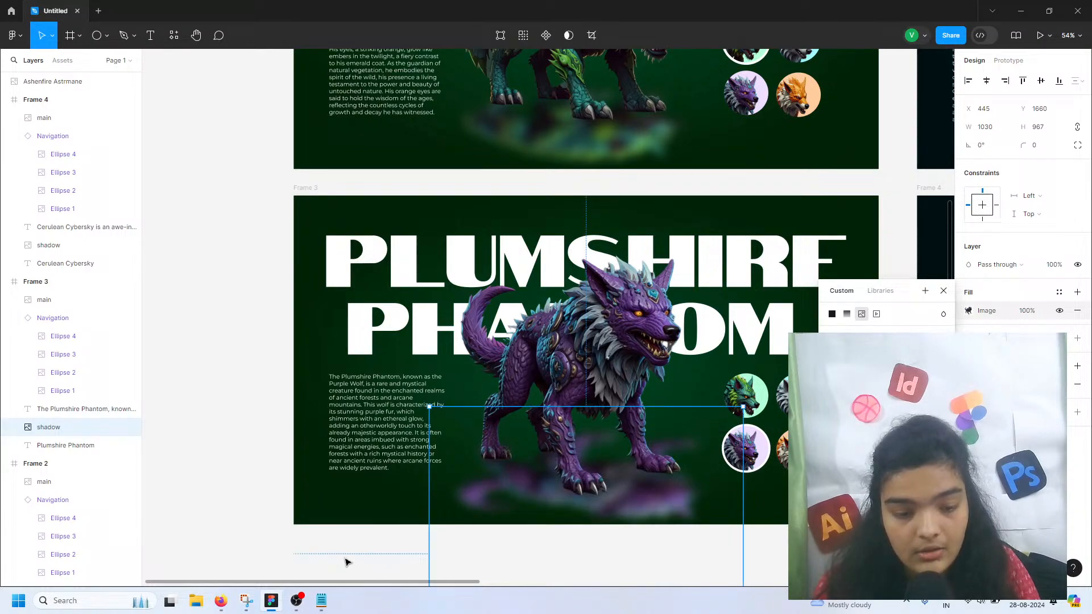
{"action": "left_click", "coordinate": [595, 490]}
{"action": "left_click", "coordinate": [321, 566]}
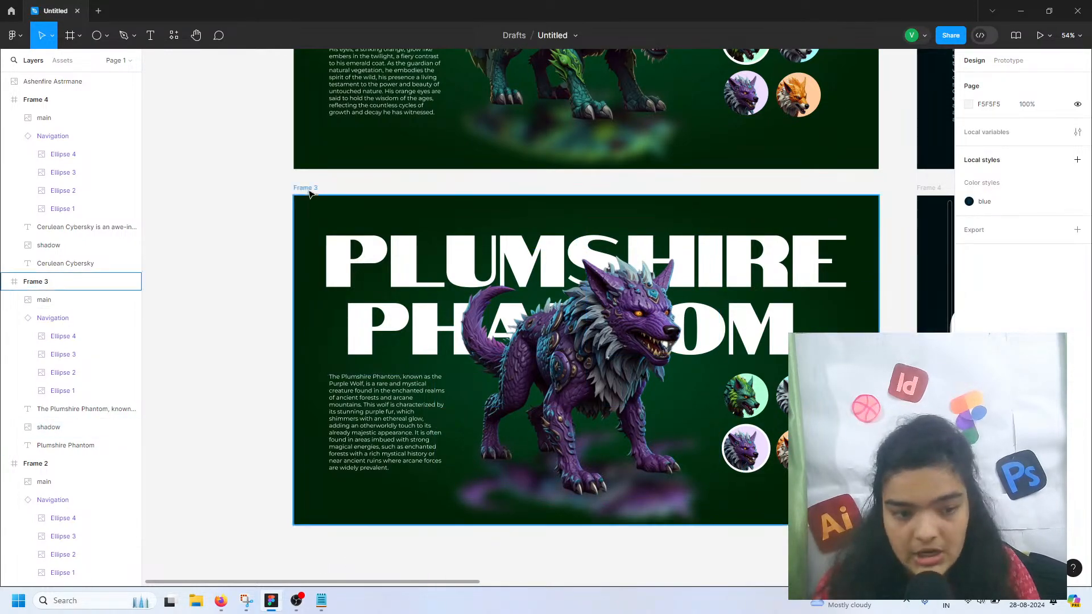
- Change the centre colour of Frame 3's radial background gradient from green to purple 550D73
{"action": "left_click", "coordinate": [310, 189]}
{"action": "scroll", "coordinate": [455, 321], "scroll_direction": "right", "scroll_amount": 1}
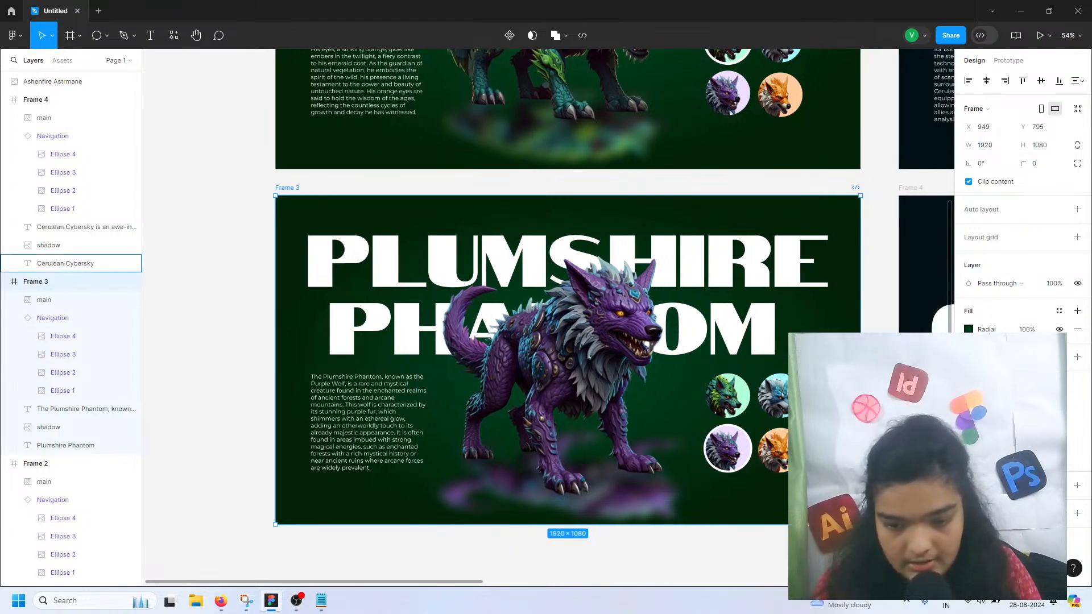
{"action": "left_click", "coordinate": [969, 329]}
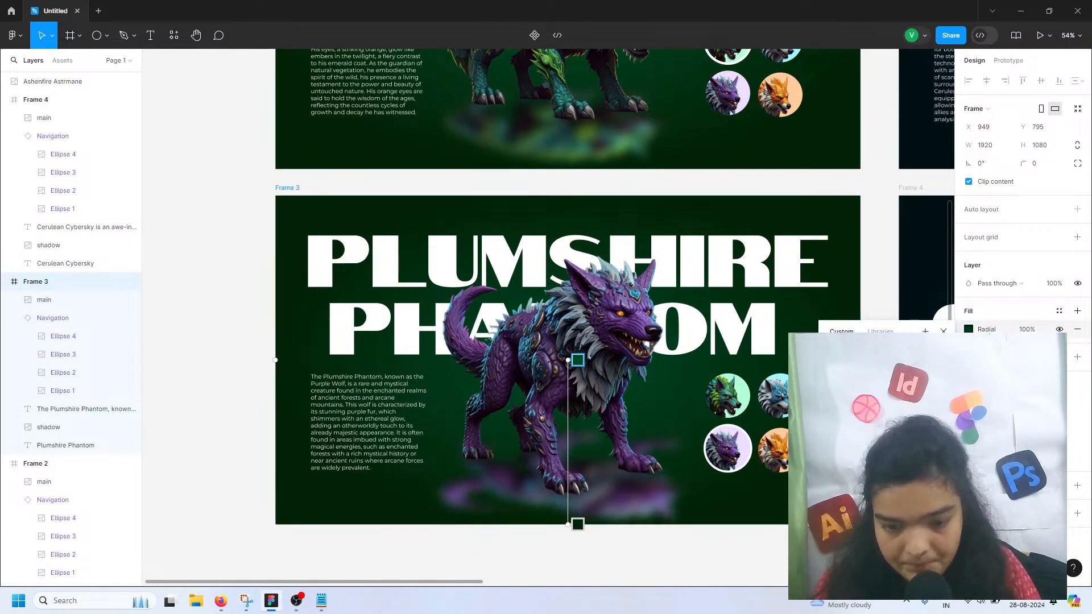
{"action": "left_click", "coordinate": [868, 441]}
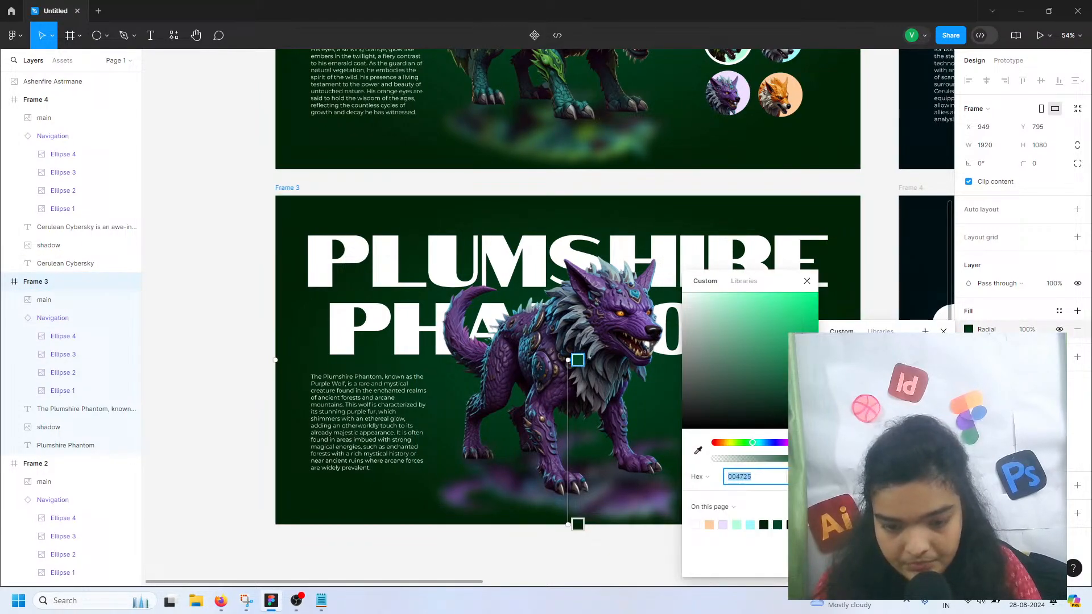
{"action": "left_click", "coordinate": [764, 443]}
{"action": "left_click", "coordinate": [698, 451]}
{"action": "left_click", "coordinate": [900, 104]}
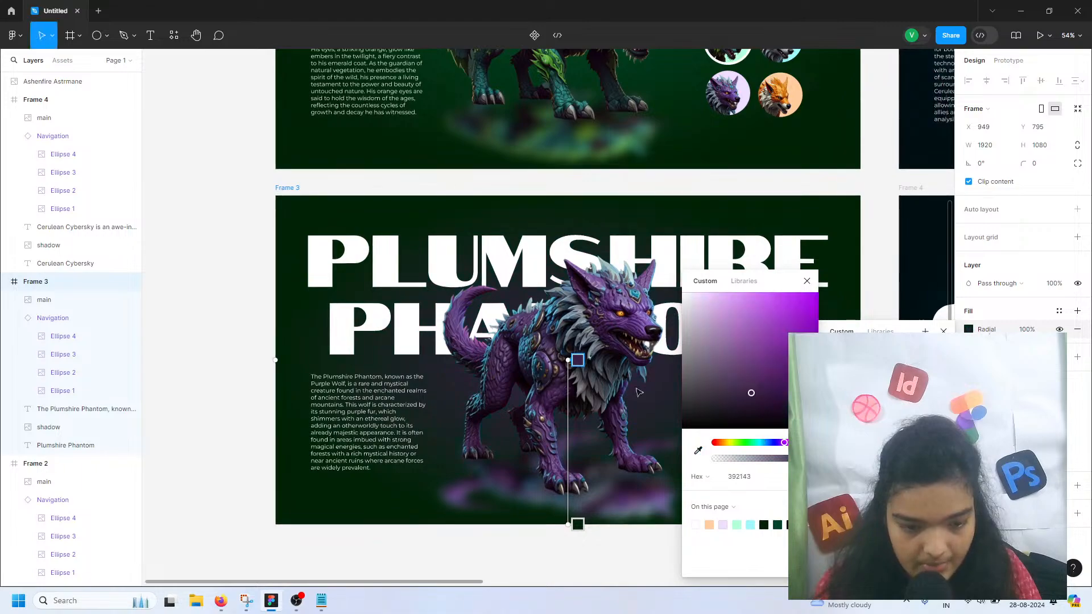
{"action": "left_click_drag", "start_coordinate": [766, 363], "coordinate": [803, 368]}
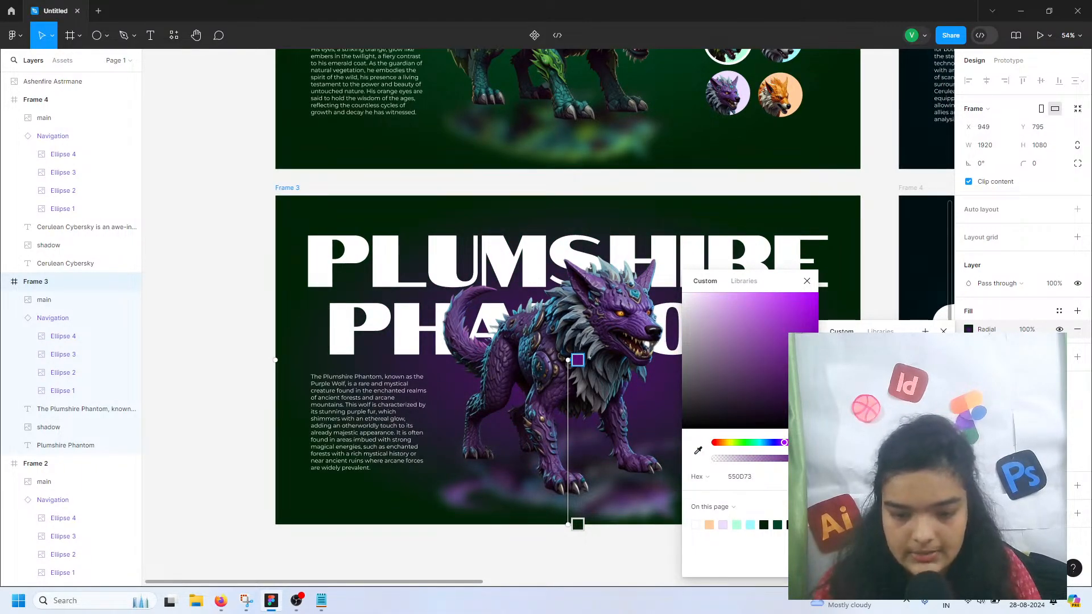
- Set the outer stop of Frame 3's radial background gradient to 550D73 and darken it to a near-black purple
{"action": "left_click", "coordinate": [862, 412]}
{"action": "type", "text": "550D73"}
{"action": "key", "text": "Return"}
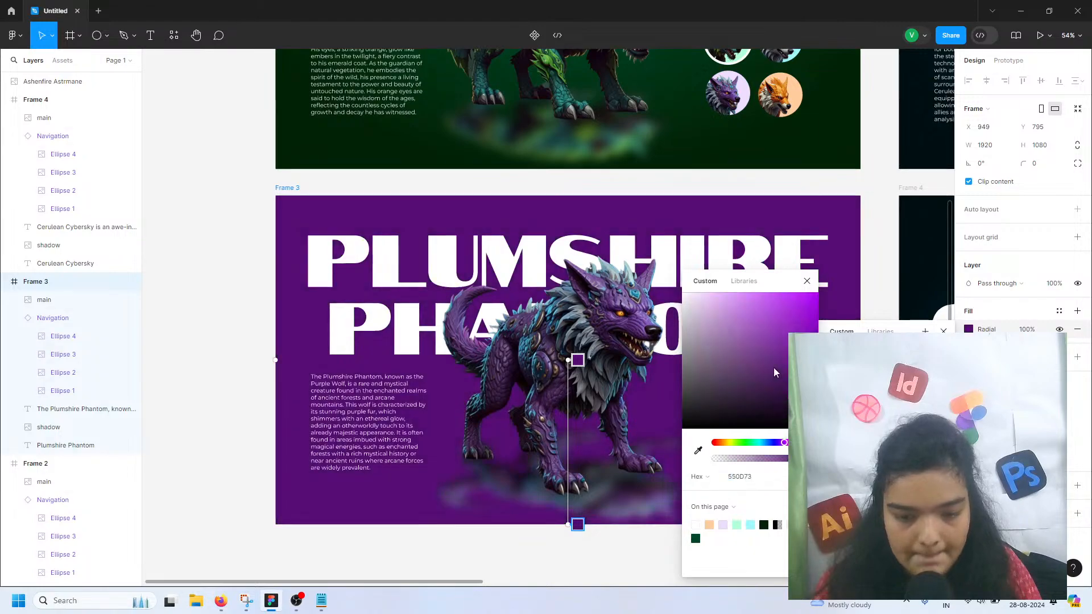
{"action": "left_click_drag", "start_coordinate": [776, 371], "coordinate": [818, 393]}
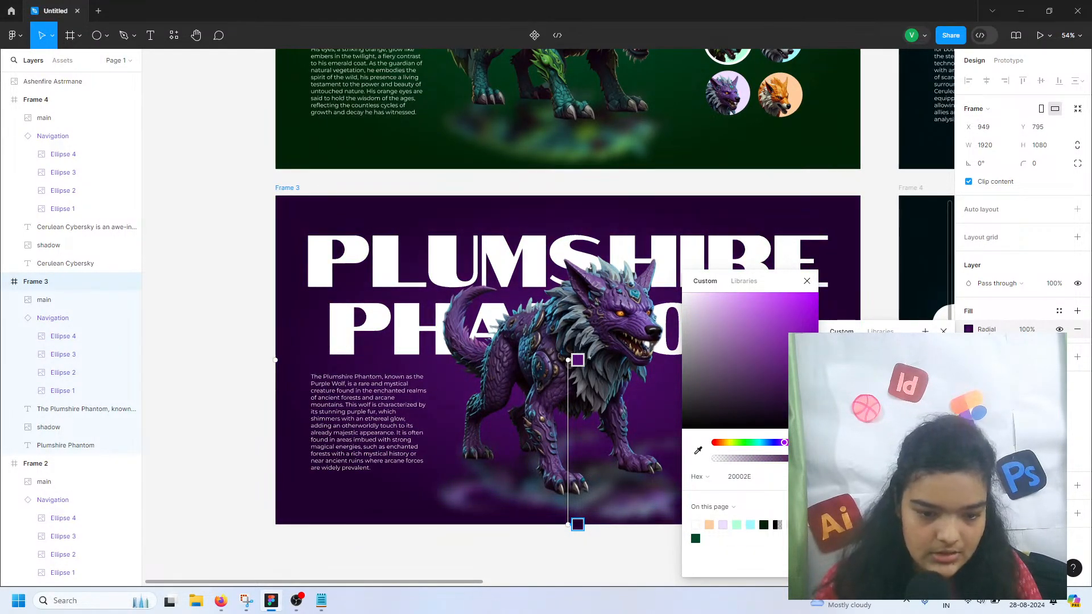
{"action": "left_click_drag", "start_coordinate": [818, 393], "coordinate": [818, 404]}
{"action": "key", "text": "Escape"}
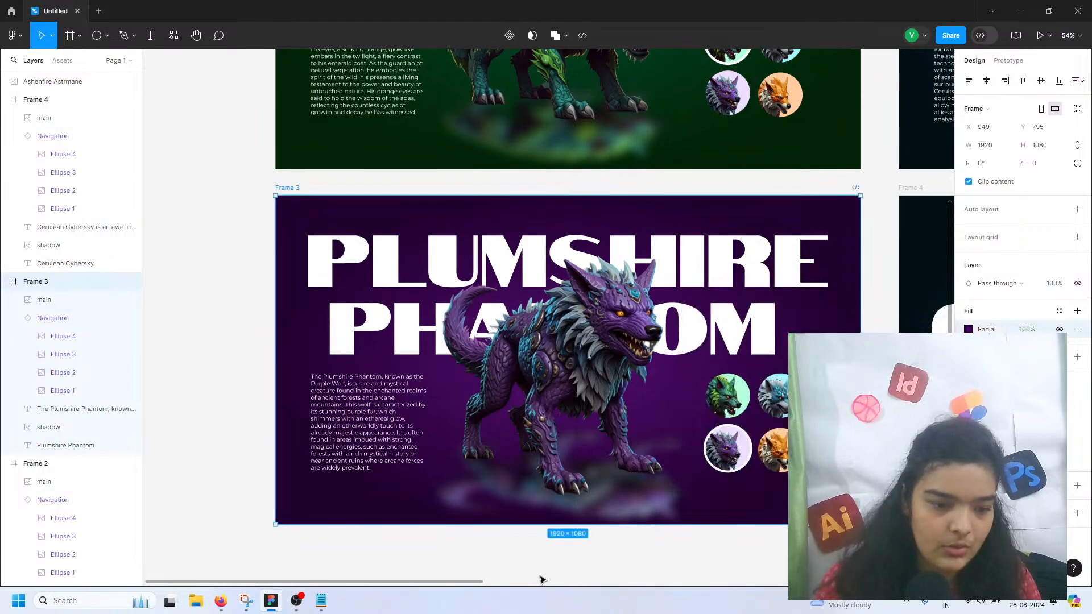
{"action": "left_click", "coordinate": [653, 539]}
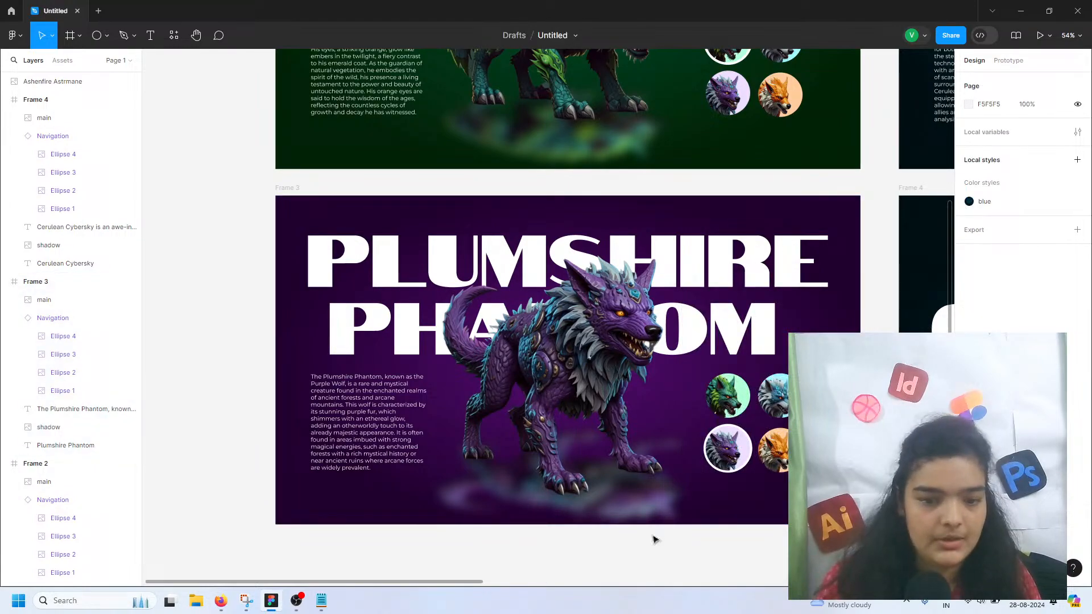
{"action": "left_click", "coordinate": [302, 204]}
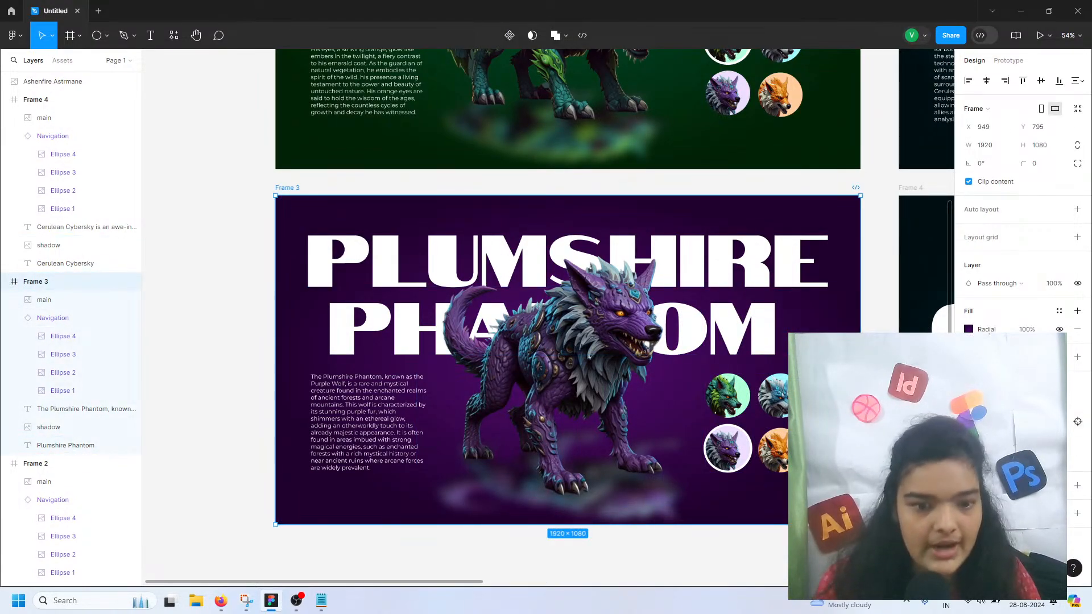
{"action": "left_click", "coordinate": [969, 421]}
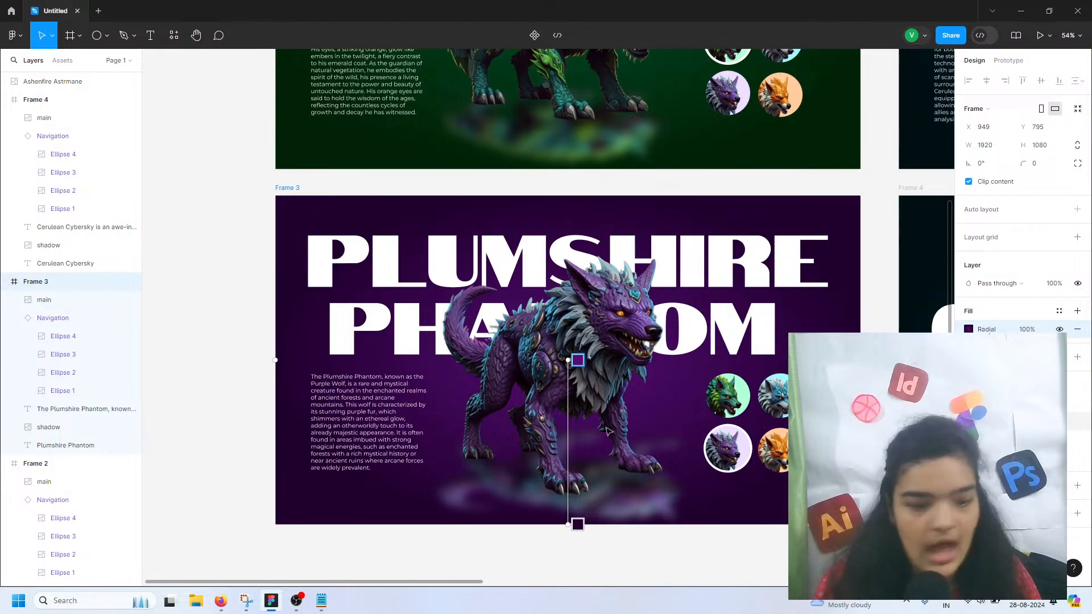
{"action": "key", "text": "Escape"}
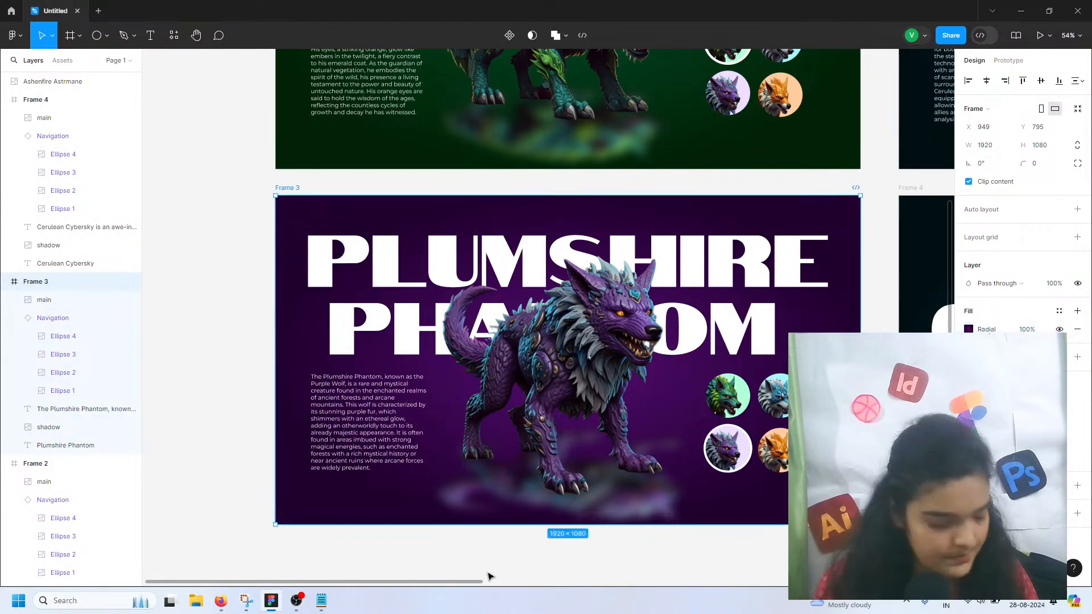
- Select Frame 4, the duplicated Cerulean Cybersky banner below the original, for editing its background fill
{"action": "scroll", "coordinate": [490, 572], "scroll_direction": "right", "scroll_amount": 10}
{"action": "scroll", "coordinate": [495, 202], "scroll_direction": "right", "scroll_amount": 3}
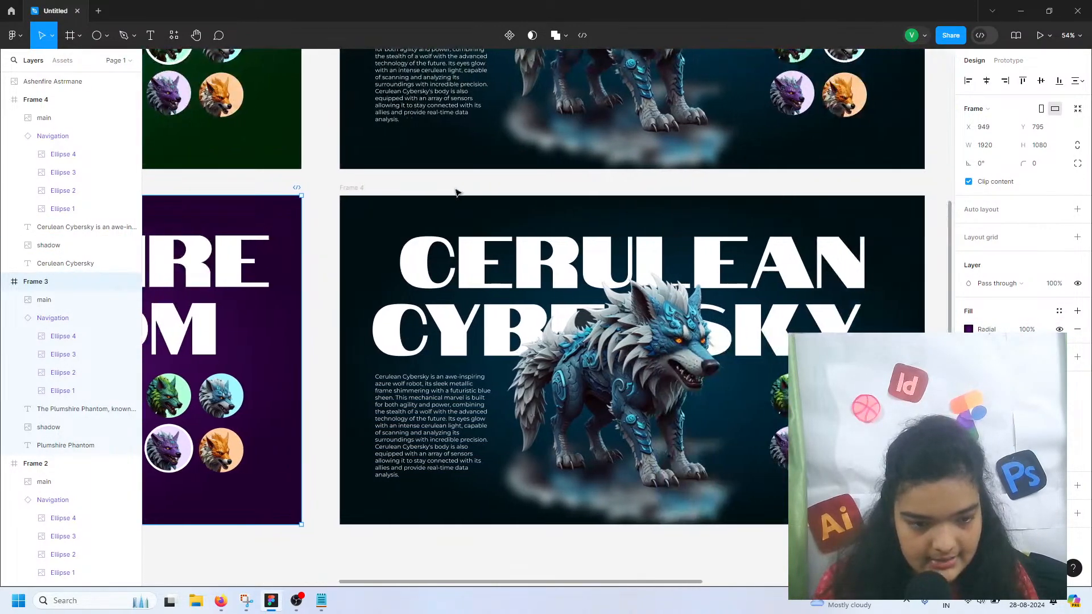
{"action": "left_click", "coordinate": [353, 188]}
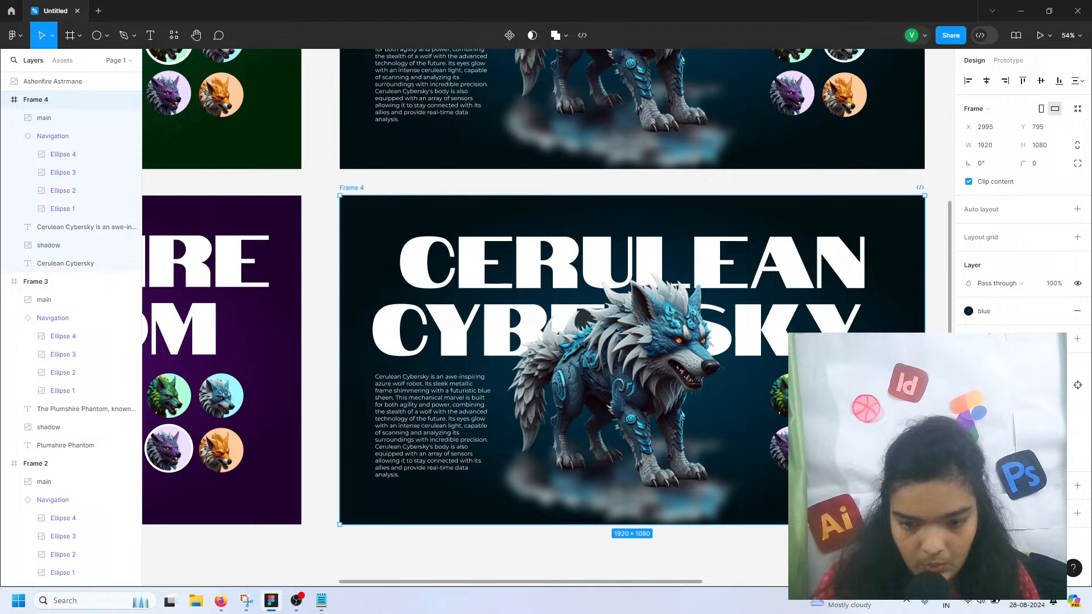
{"action": "left_click", "coordinate": [973, 313]}
{"action": "left_click", "coordinate": [1016, 314]}
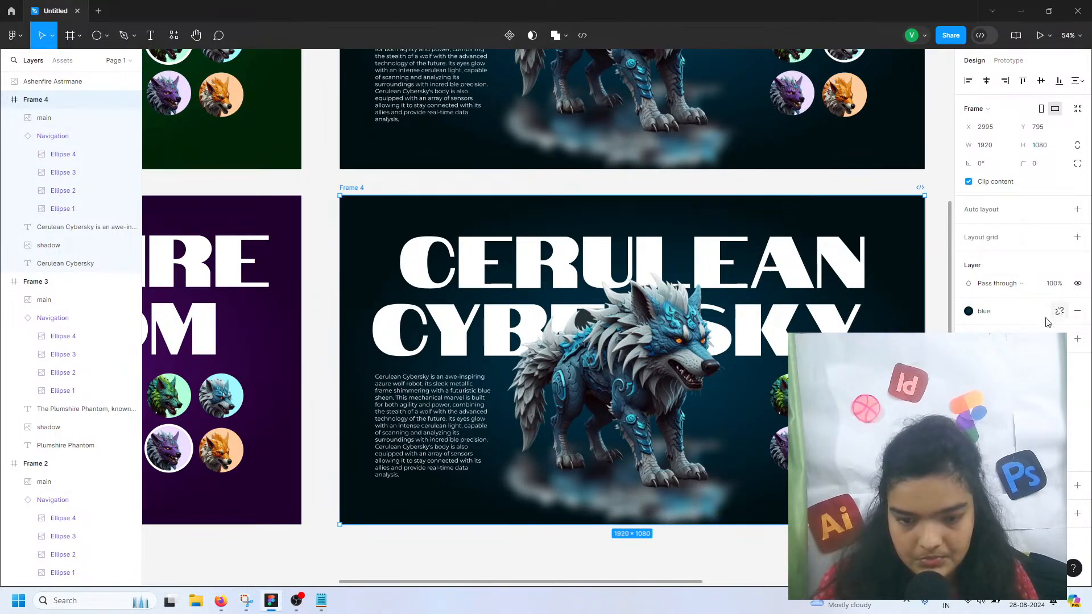
{"action": "scroll", "coordinate": [715, 332], "scroll_direction": "right", "scroll_amount": 2}
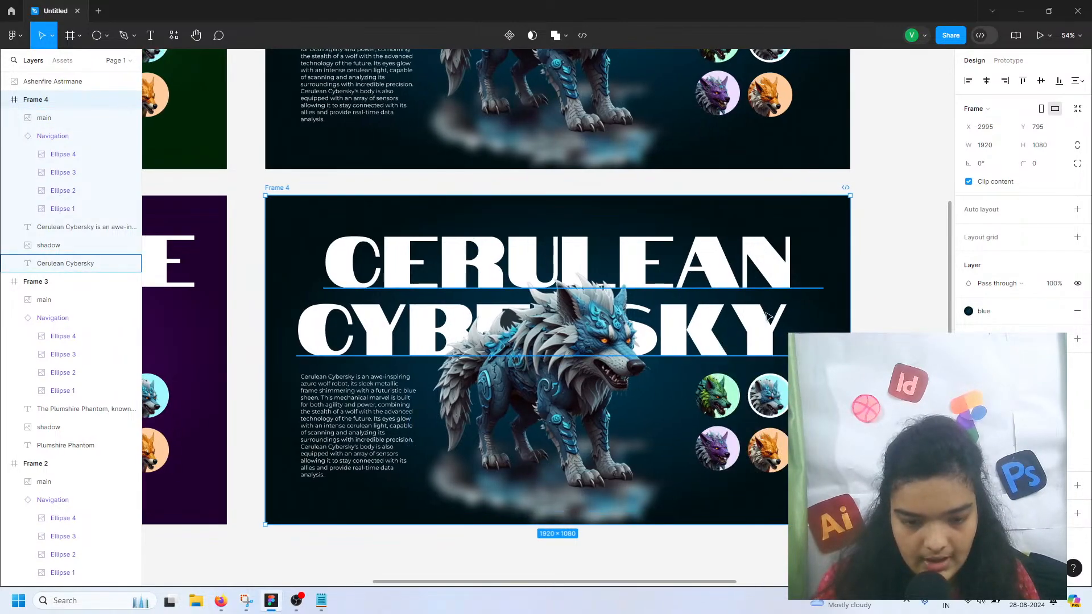
{"action": "left_click", "coordinate": [1078, 312]}
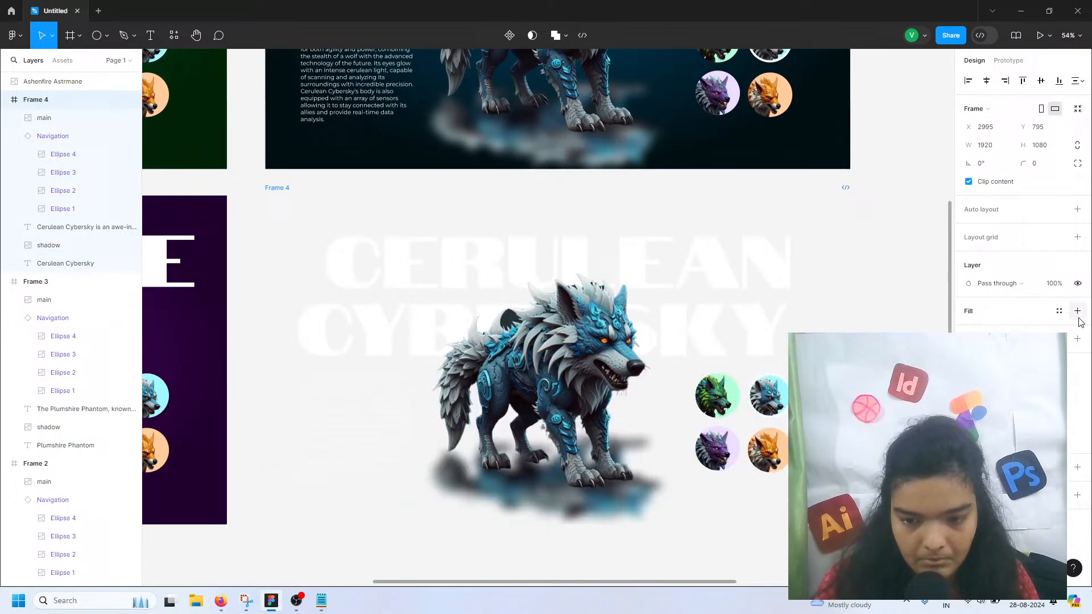
{"action": "left_click", "coordinate": [973, 319]}
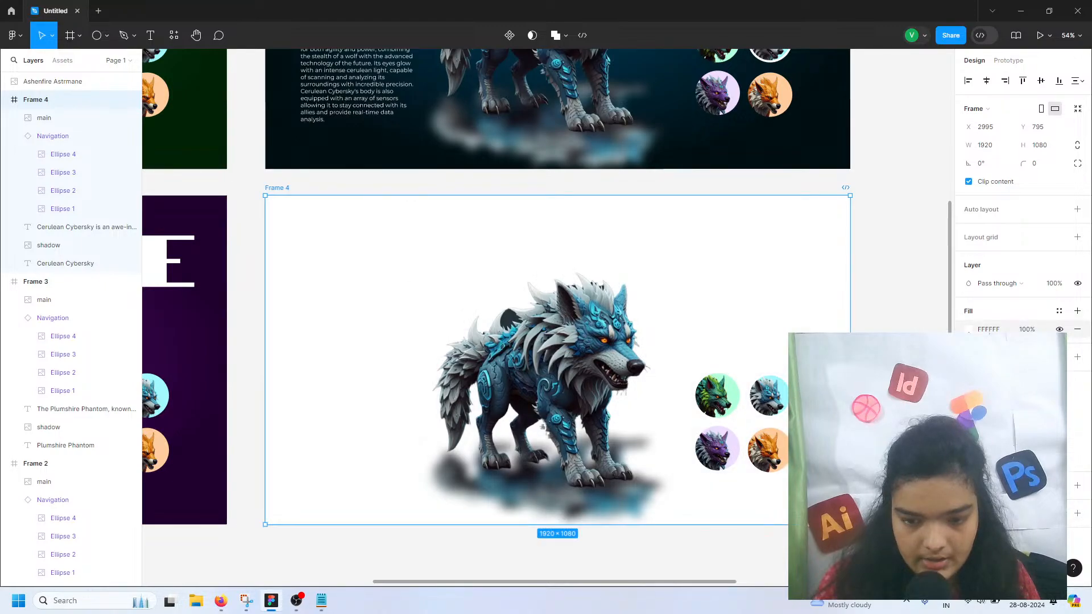
{"action": "key", "text": "ctrl+z"}
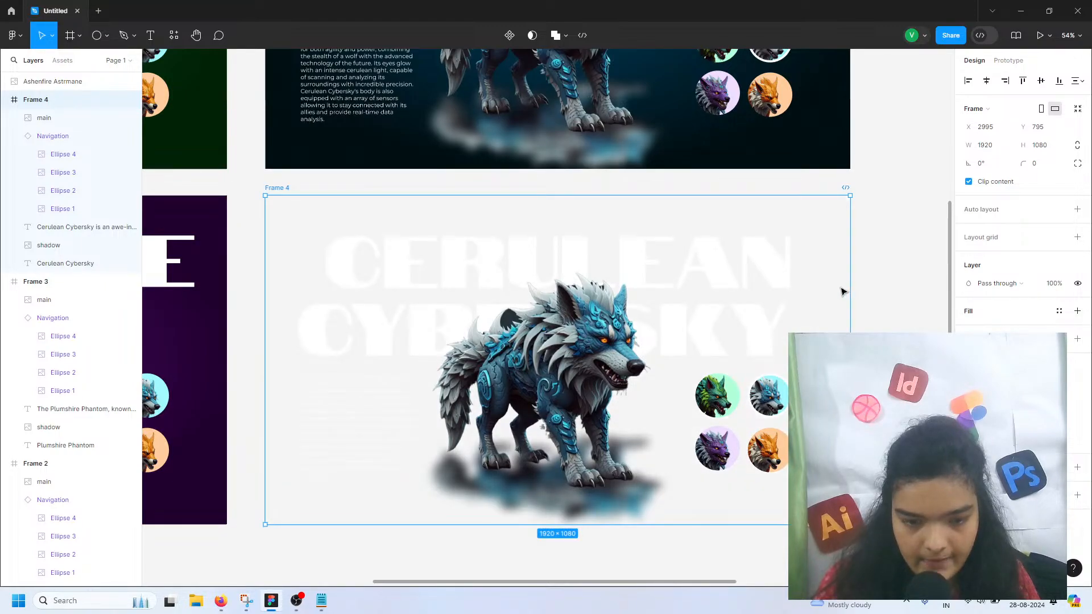
{"action": "key", "text": "ctrl+z"}
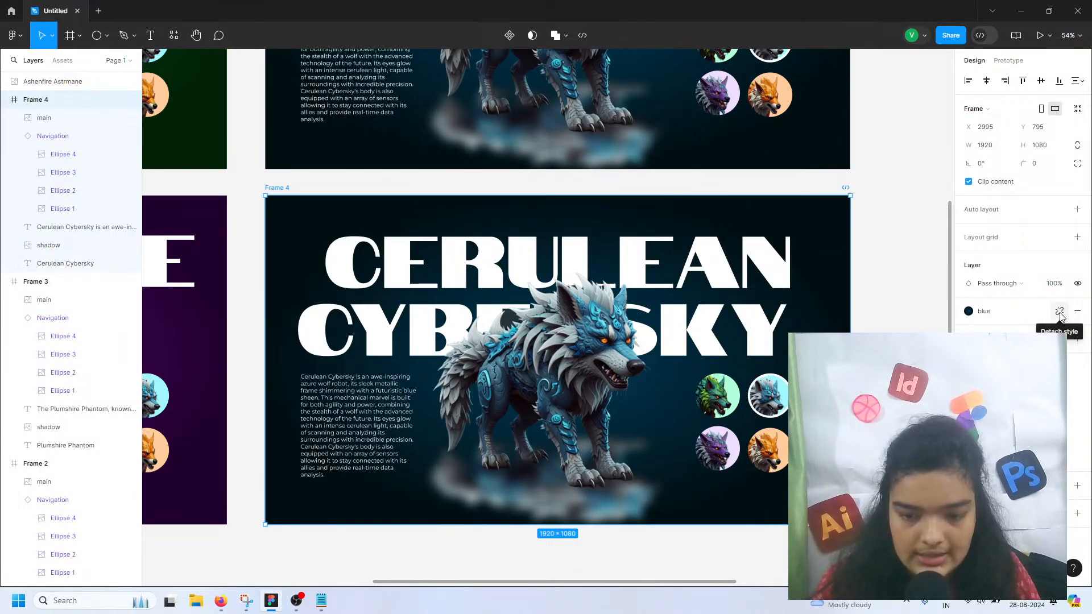
- Detach the blue colour style from Frame 4's fill and set the radial gradient's centre stop to orange
{"action": "left_click", "coordinate": [1060, 312]}
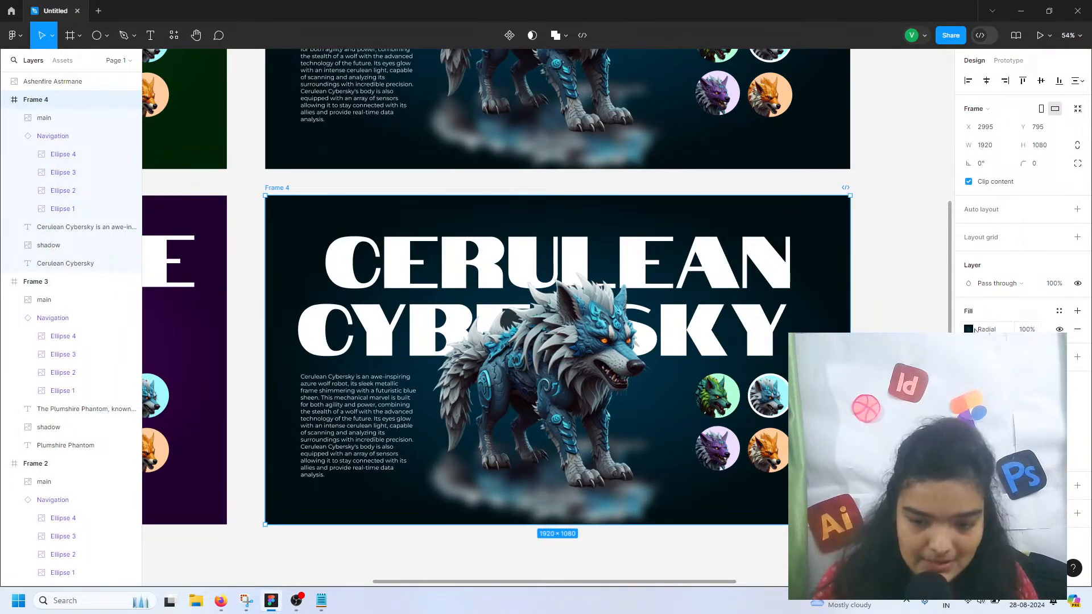
{"action": "left_click", "coordinate": [970, 329]}
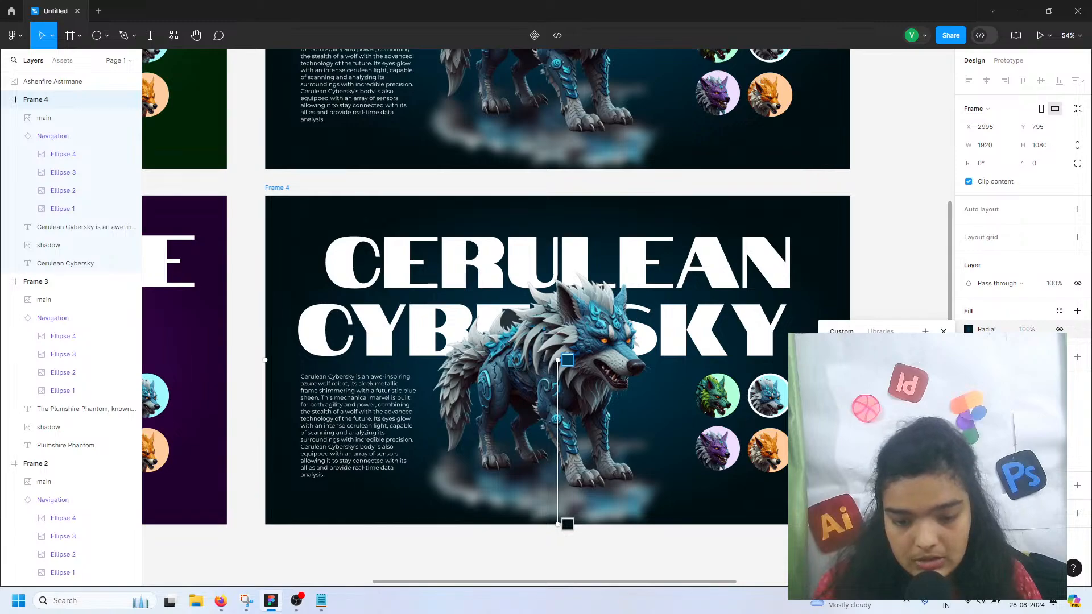
{"action": "left_click", "coordinate": [871, 452]}
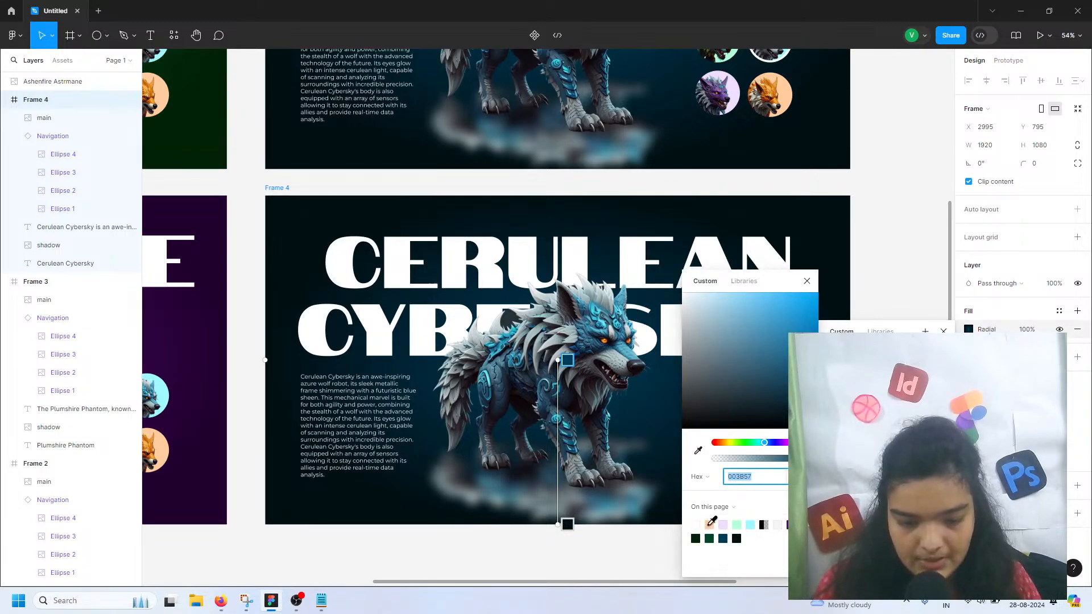
{"action": "left_click", "coordinate": [710, 523]}
{"action": "left_click", "coordinate": [811, 281]}
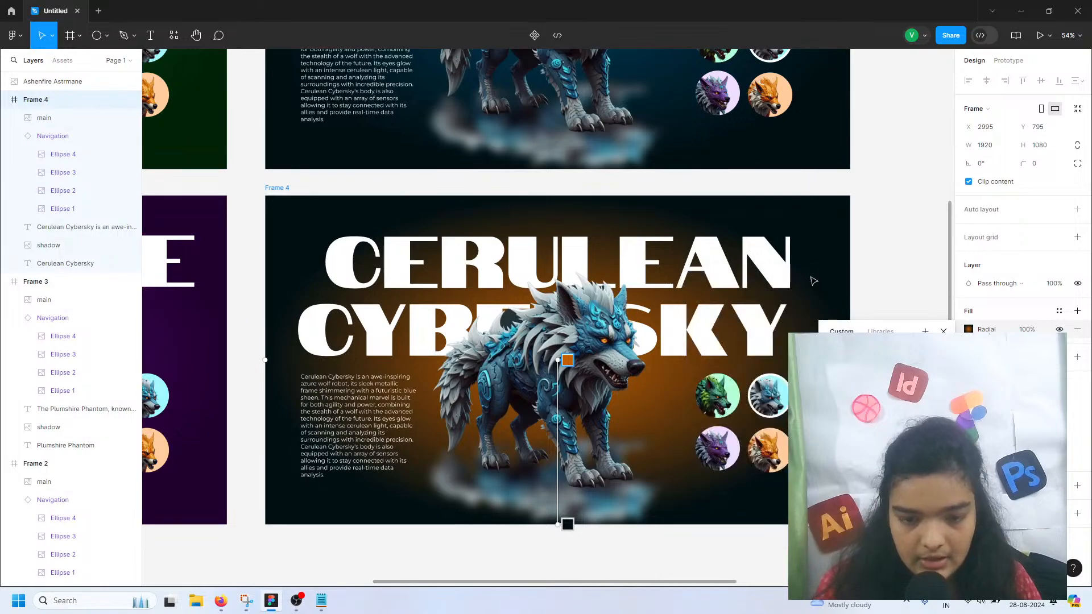
{"action": "left_click", "coordinate": [518, 380]}
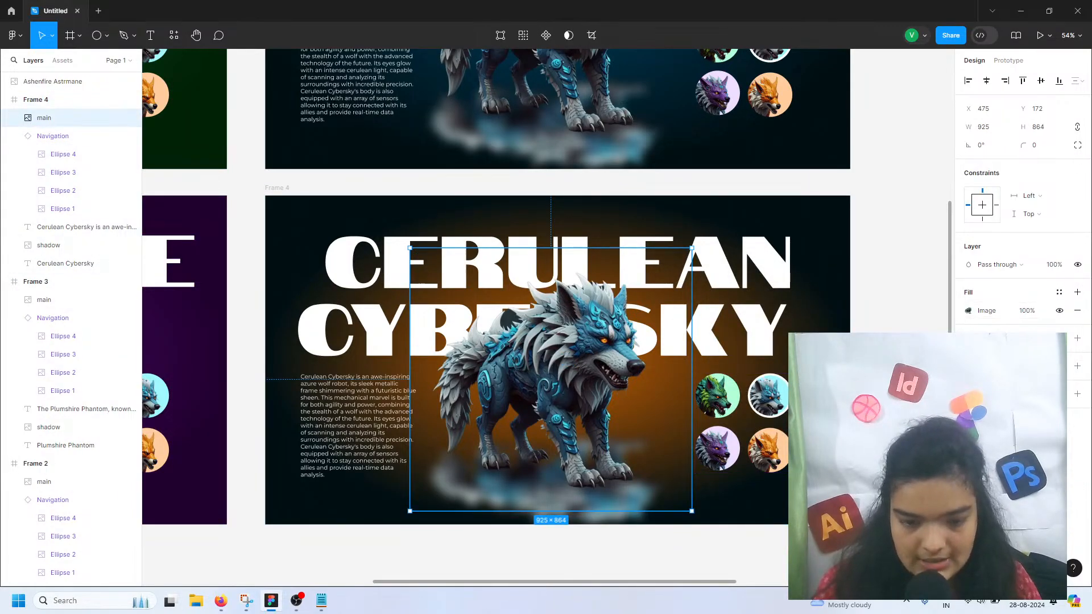
{"action": "key", "text": "Escape"}
- Move the Ashenfire Astrmane orange wolf picture into Frame 4 and align it over the blue wolf at X 432, Y 172
{"action": "scroll", "coordinate": [641, 364], "scroll_direction": "down", "scroll_amount": 10}
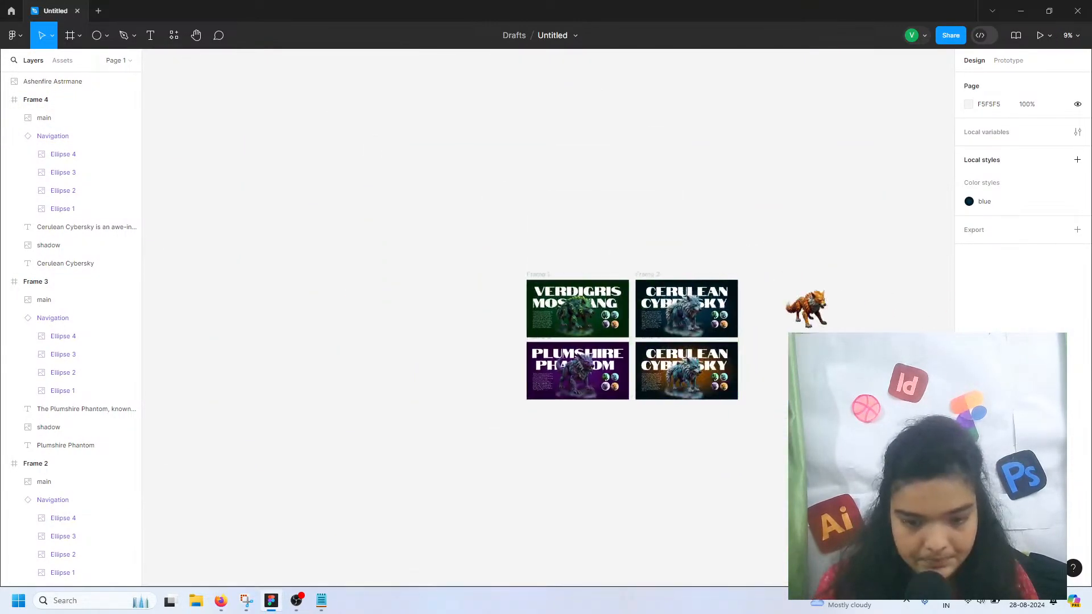
{"action": "left_click", "coordinate": [636, 320]}
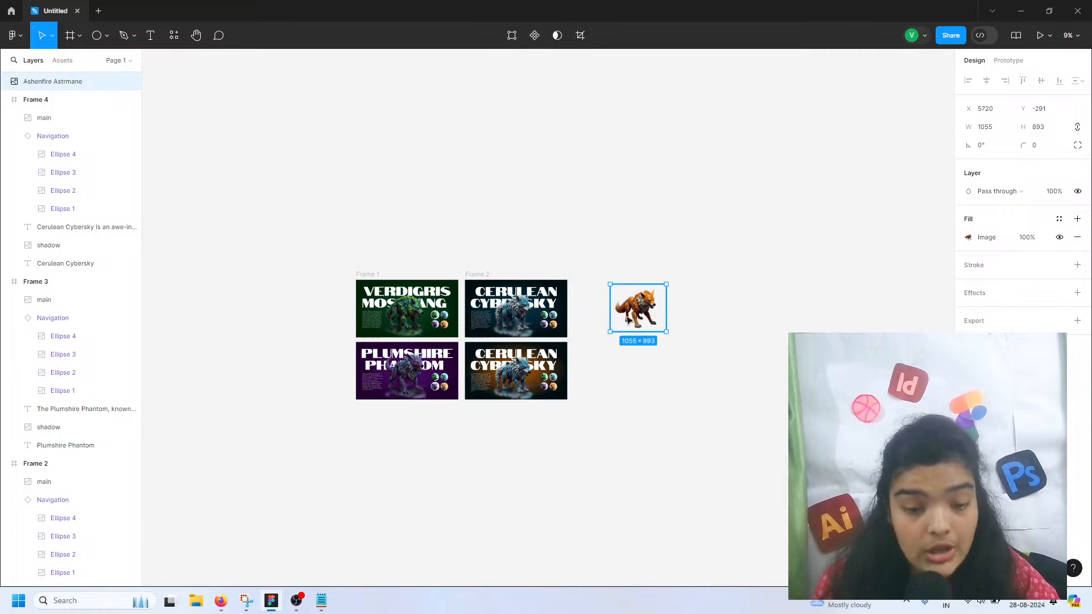
{"action": "left_click_drag", "start_coordinate": [629, 320], "coordinate": [497, 391]}
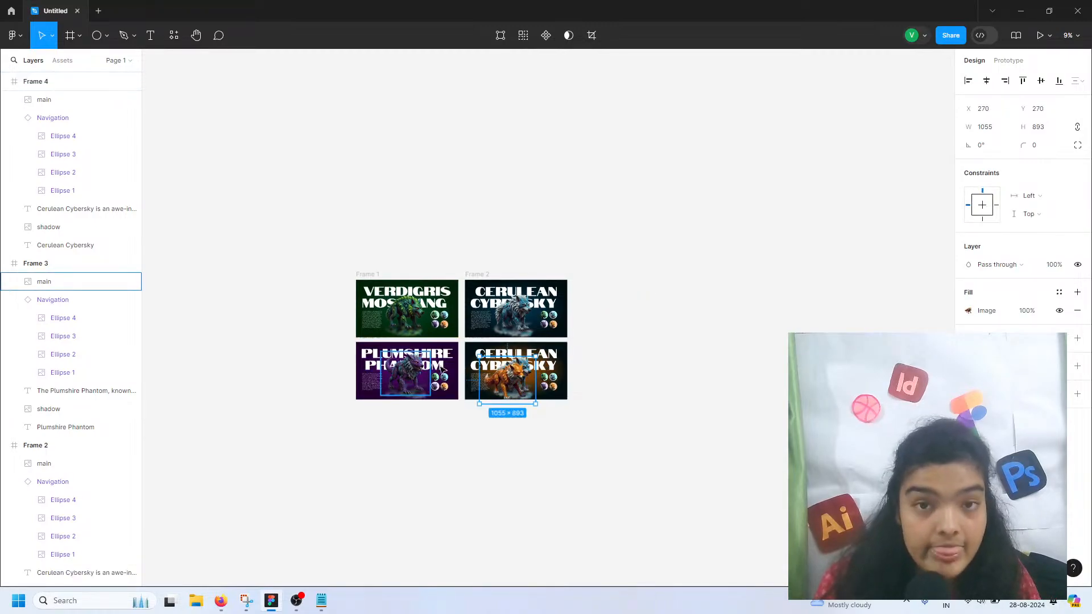
{"action": "scroll", "coordinate": [442, 370], "scroll_direction": "up", "scroll_amount": 6}
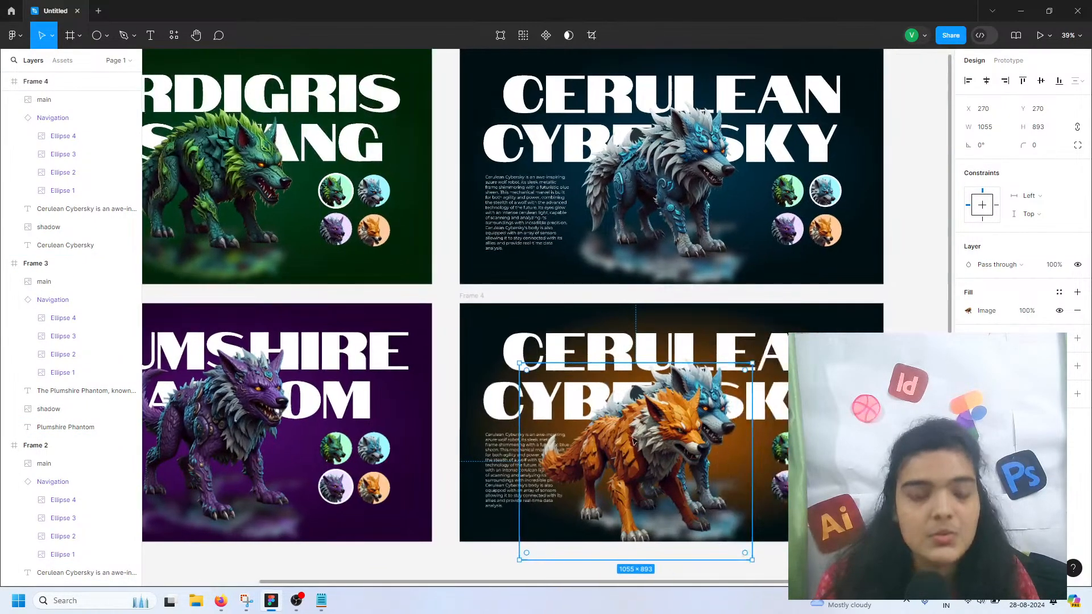
{"action": "scroll", "coordinate": [634, 442], "scroll_direction": "down", "scroll_amount": 1}
{"action": "scroll", "coordinate": [634, 442], "scroll_direction": "right", "scroll_amount": 1}
{"action": "left_click_drag", "start_coordinate": [592, 472], "coordinate": [622, 447]}
{"action": "scroll", "coordinate": [621, 437], "scroll_direction": "up", "scroll_amount": 3}
{"action": "left_click_drag", "start_coordinate": [595, 412], "coordinate": [604, 409]}
- Rename Frame 4's orange wolf image layer as main and delete the old blue wolf layer beneath it
{"action": "double_click", "coordinate": [62, 100]}
{"action": "type", "text": "main"}
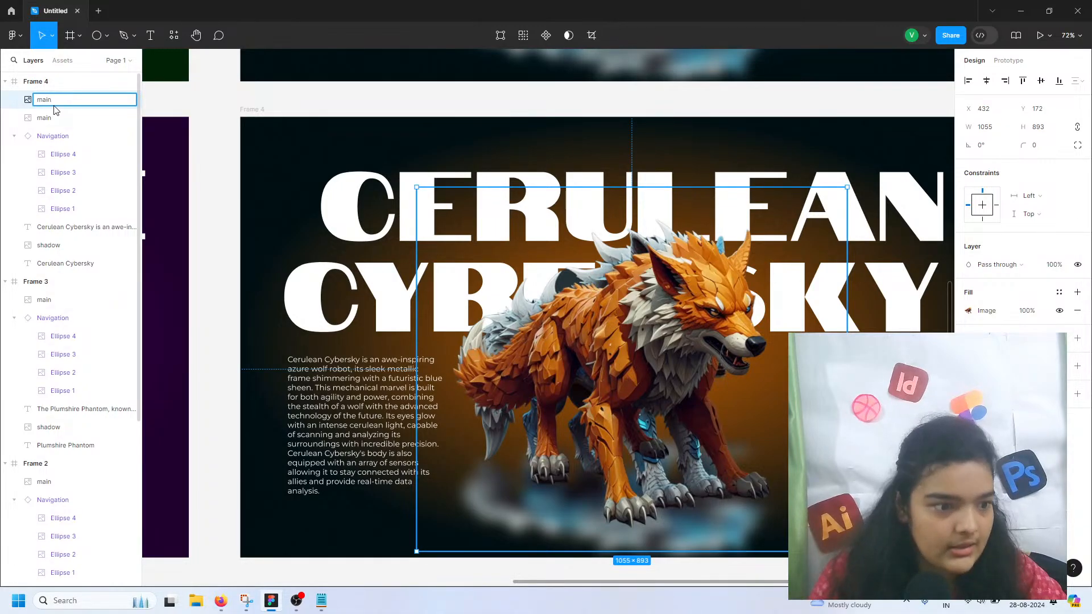
{"action": "left_click", "coordinate": [58, 116]}
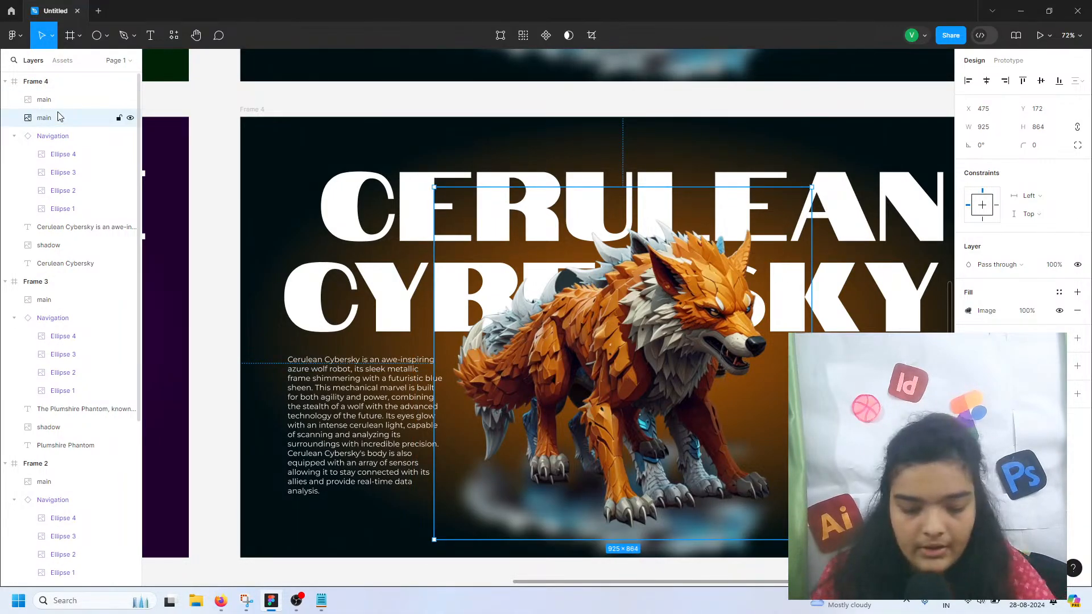
{"action": "key", "text": "Delete"}
- Remove the stroke from the blue wolf circle in Frame 4's navigation and add a stroke to the orange wolf circle
{"action": "left_click", "coordinate": [56, 118]}
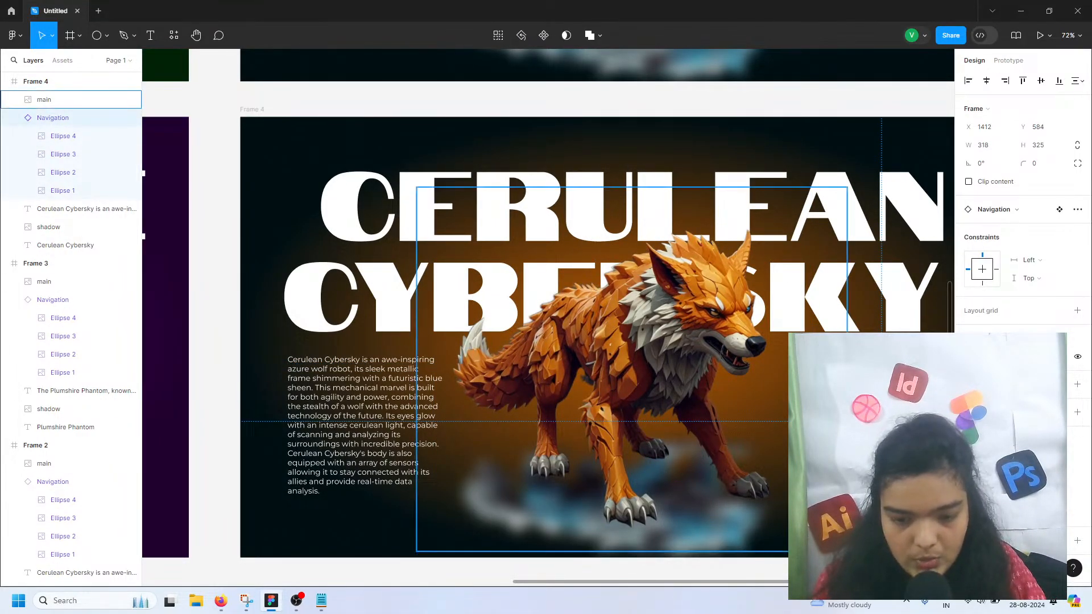
{"action": "scroll", "coordinate": [786, 398], "scroll_direction": "up", "scroll_amount": 2}
{"action": "scroll", "coordinate": [786, 398], "scroll_direction": "right", "scroll_amount": 3}
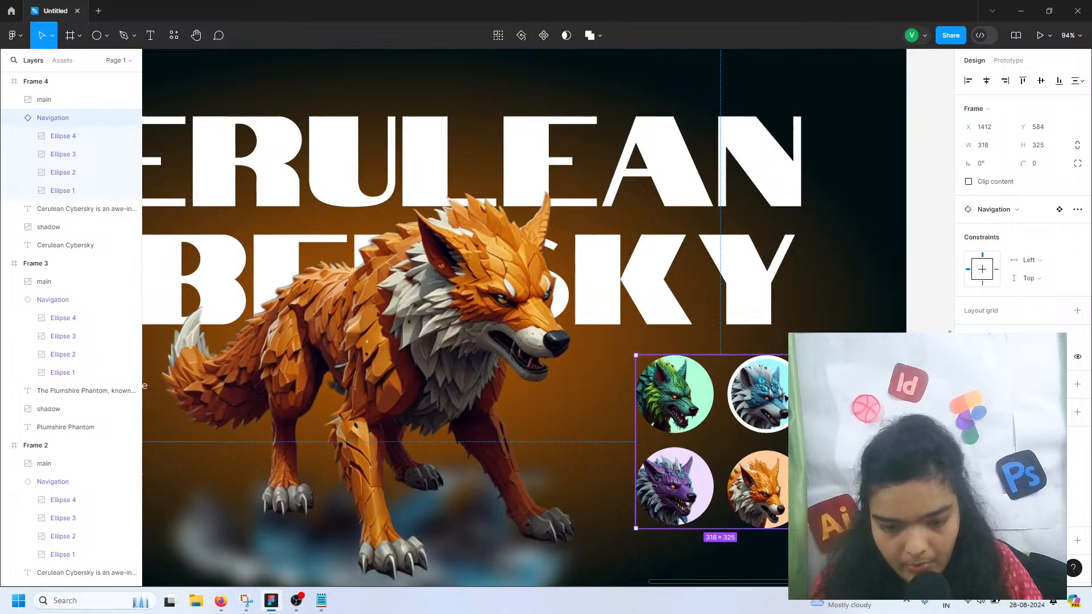
{"action": "left_click", "coordinate": [787, 398]}
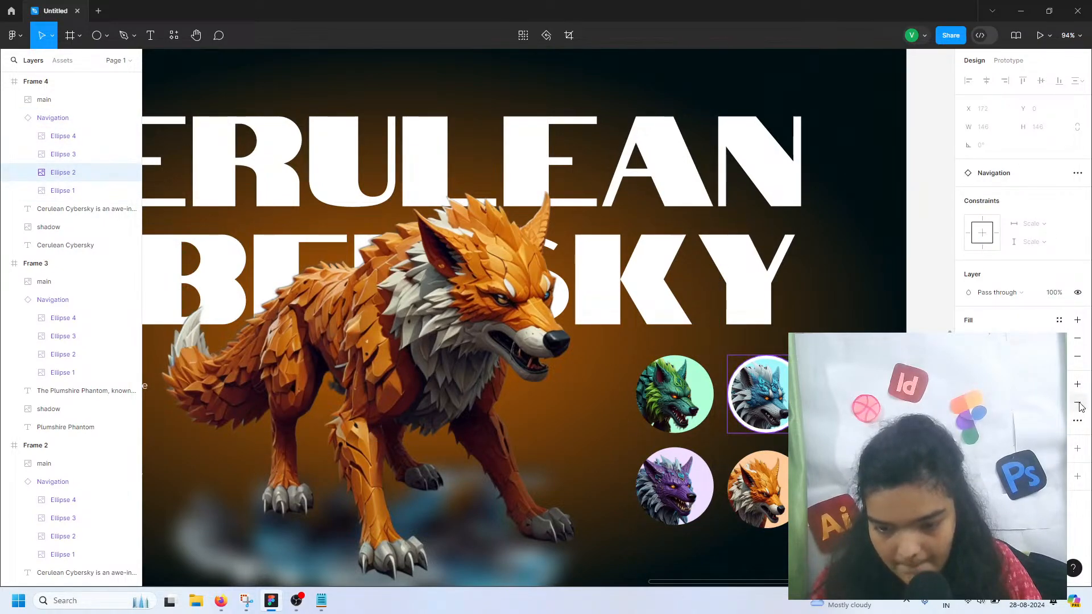
{"action": "left_click", "coordinate": [781, 489]}
{"action": "left_click", "coordinate": [1077, 385]}
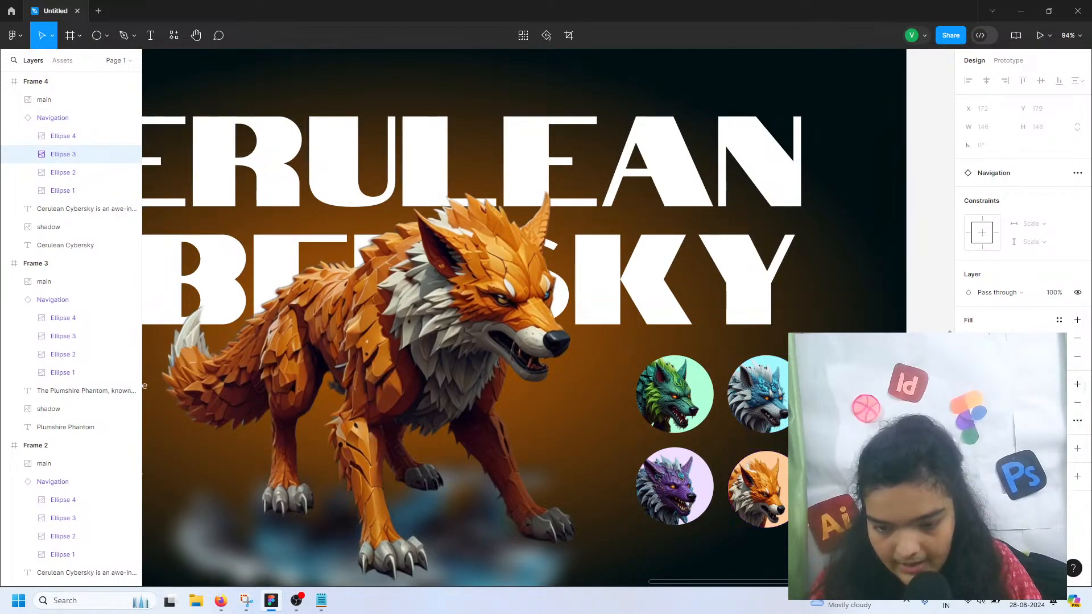
- Set the stroke on the orange wolf circle in Frame 4's navigation to weight 5 and colour it white
{"action": "type", "text": "5"}
{"action": "key", "text": "Return"}
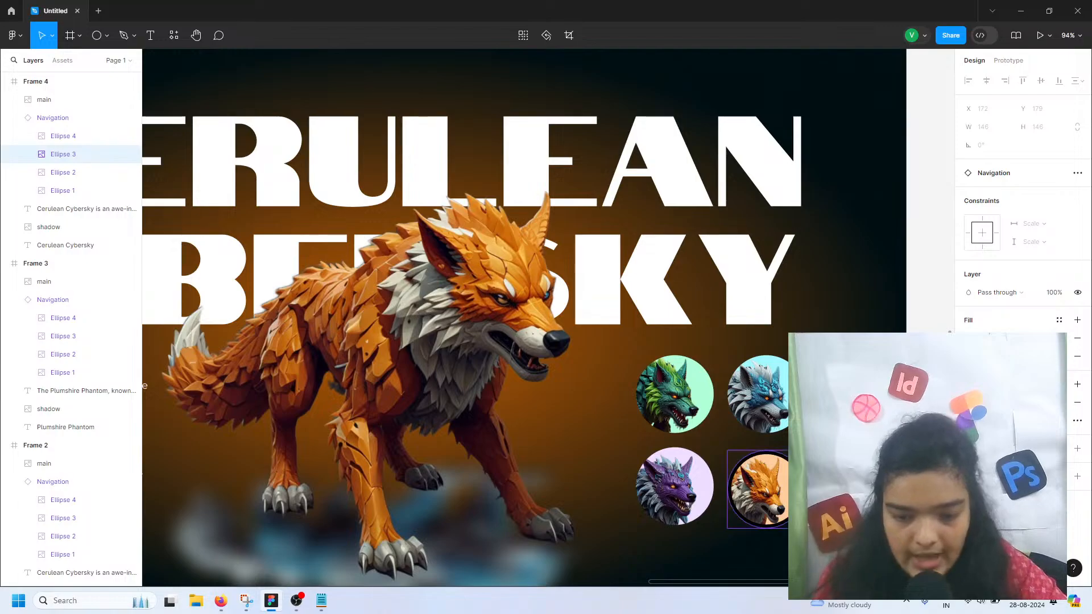
{"action": "left_click", "coordinate": [970, 402]}
{"action": "left_click_drag", "start_coordinate": [837, 364], "coordinate": [766, 231]}
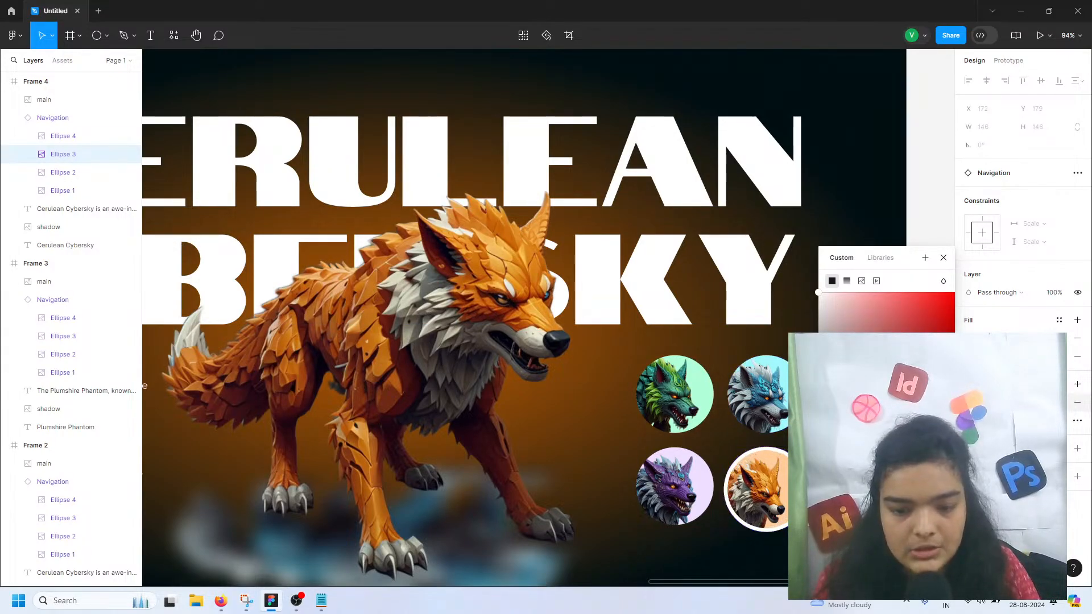
{"action": "scroll", "coordinate": [739, 421], "scroll_direction": "down", "scroll_amount": 5}
{"action": "scroll", "coordinate": [630, 495], "scroll_direction": "left", "scroll_amount": 2}
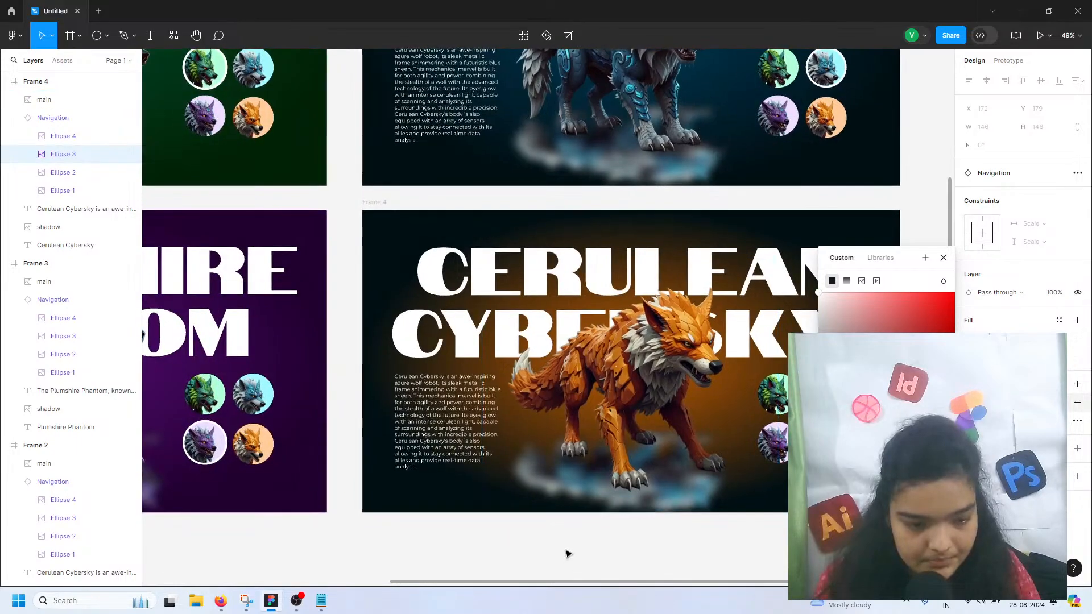
{"action": "left_click", "coordinate": [565, 553]}
- Try brown for the outer stop of Frame 4's radial gradient and 793A00 for the centre stop, undoing the centre change
{"action": "left_click", "coordinate": [385, 210]}
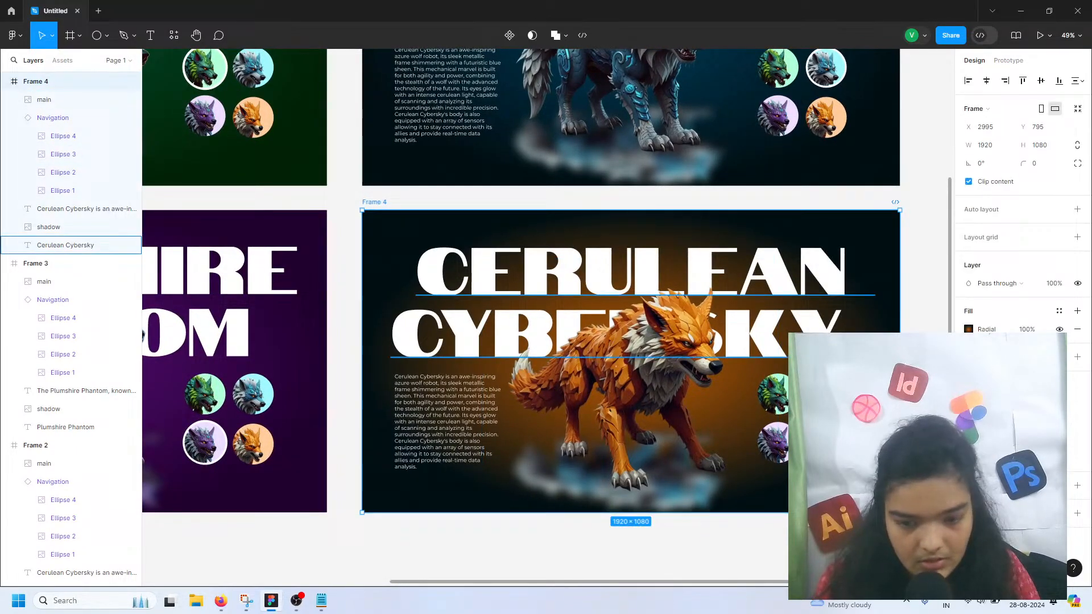
{"action": "left_click", "coordinate": [969, 329]}
{"action": "left_click", "coordinate": [868, 458]}
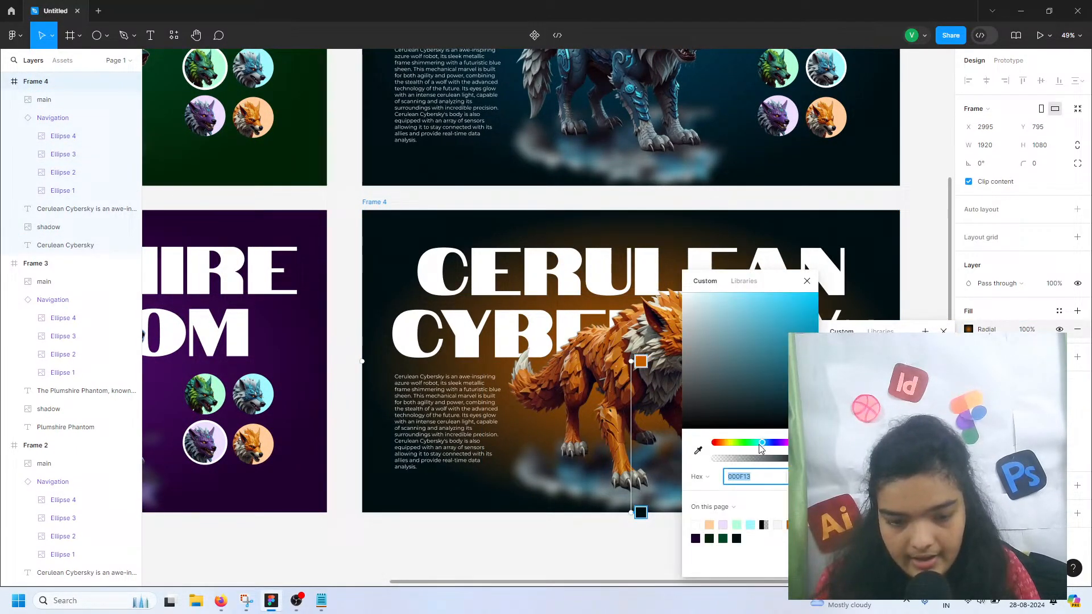
{"action": "left_click", "coordinate": [791, 524]}
{"action": "left_click_drag", "start_coordinate": [819, 324], "coordinate": [818, 377]}
{"action": "left_click", "coordinate": [641, 361]}
{"action": "left_click_drag", "start_coordinate": [818, 323], "coordinate": [818, 358]}
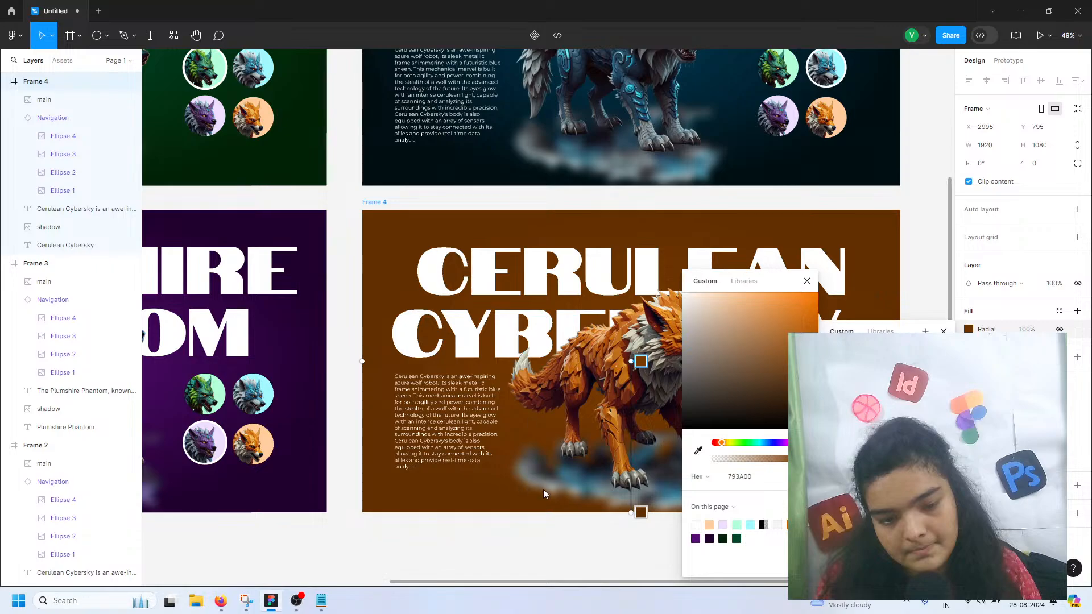
{"action": "key", "text": "ctrl+z"}
{"action": "left_click", "coordinate": [597, 528]}
{"action": "scroll", "coordinate": [600, 529], "scroll_direction": "down", "scroll_amount": 1}
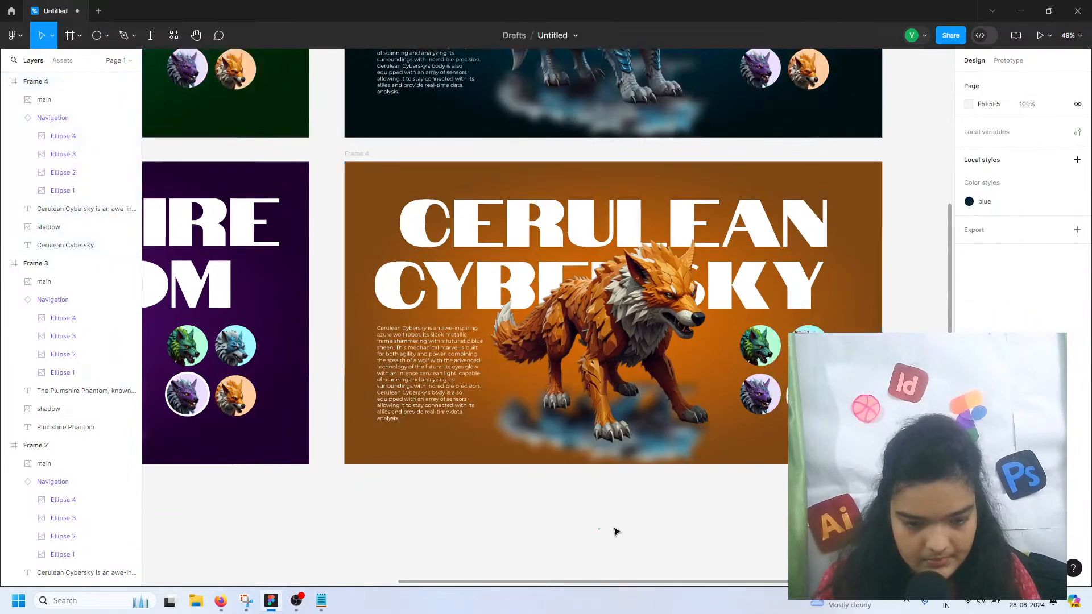
- Set the outer stop of Frame 4's radial gradient to dark brown 391C00
{"action": "left_click", "coordinate": [369, 153]}
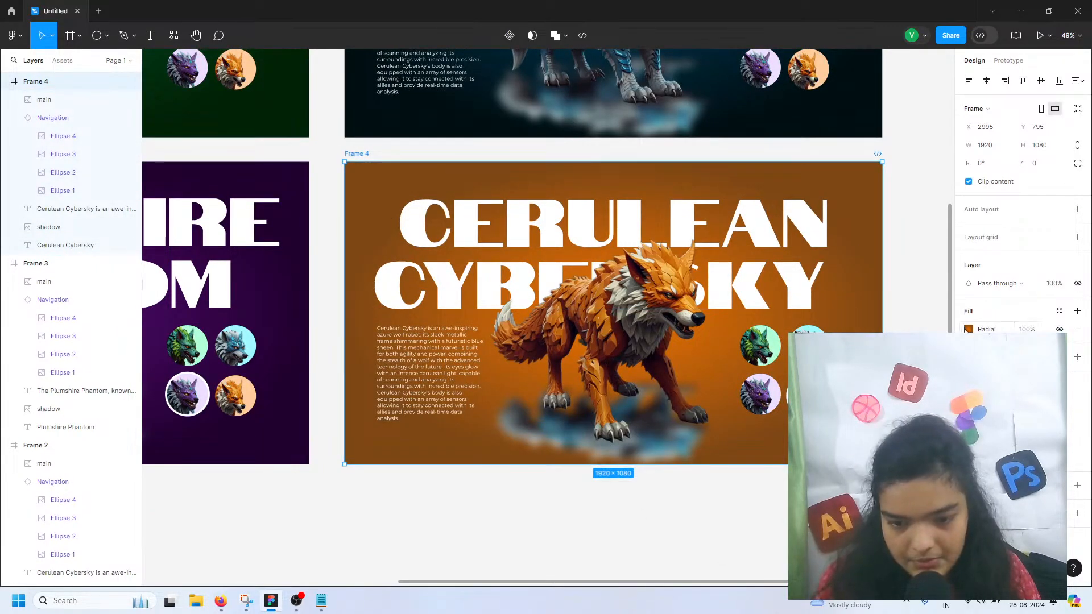
{"action": "left_click", "coordinate": [968, 330]}
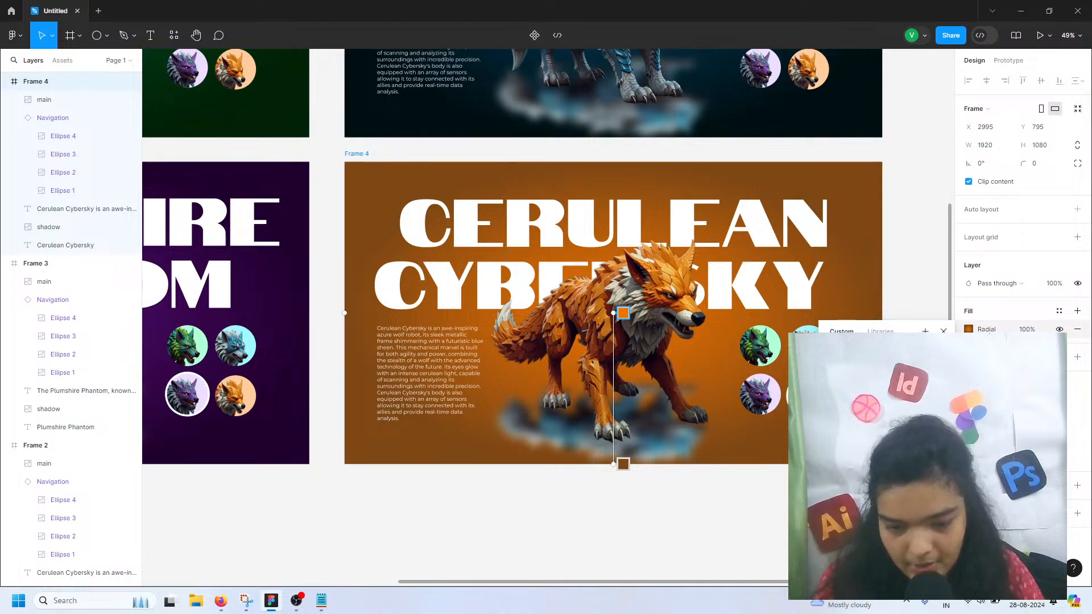
{"action": "left_click", "coordinate": [868, 472]}
{"action": "type", "text": "331800"}
{"action": "key", "text": "Return"}
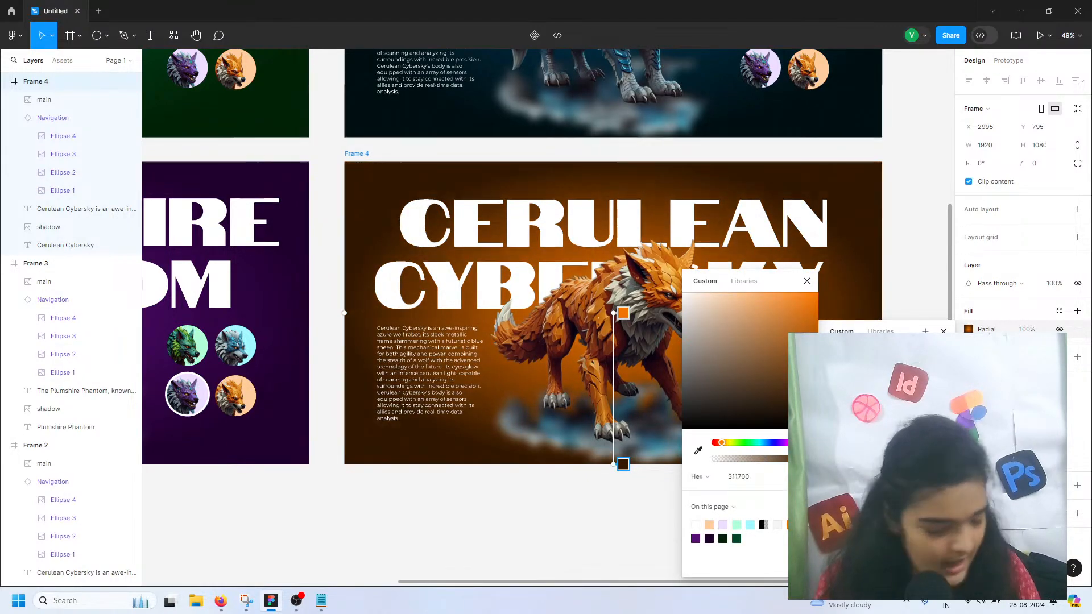
{"action": "type", "text": "48280A"}
{"action": "key", "text": "Return"}
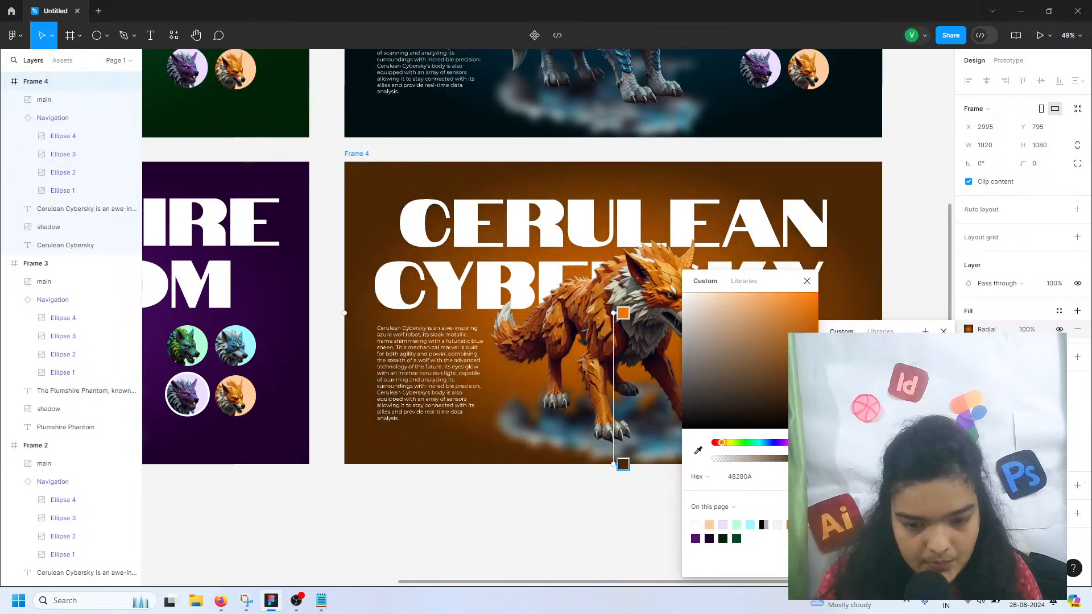
{"action": "left_click_drag", "start_coordinate": [799, 390], "coordinate": [817, 399]}
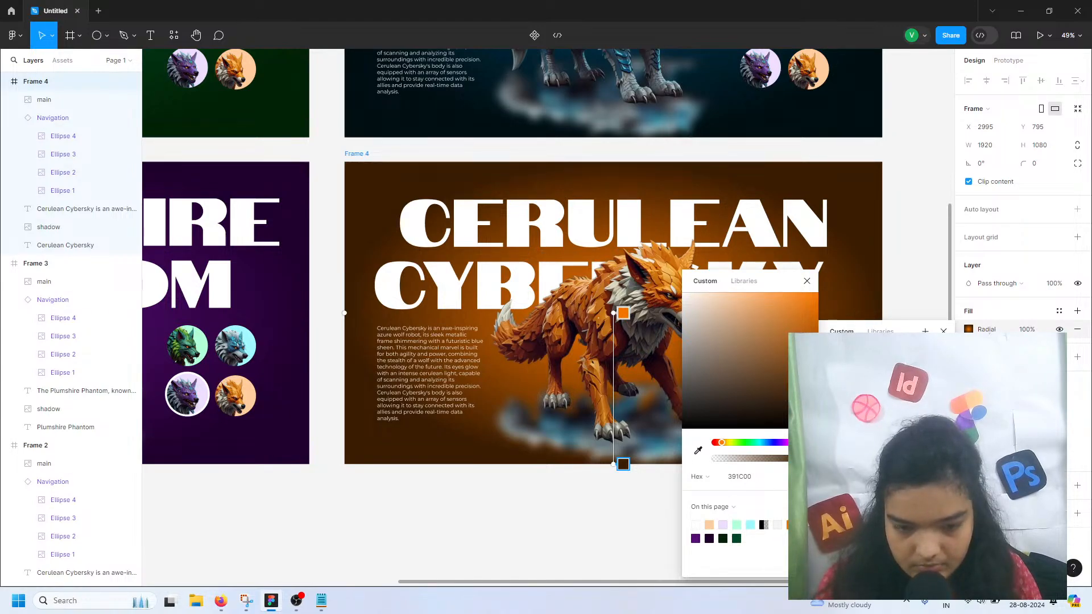
- Set the centre stop of Frame 4's radial gradient to brown 773900
{"action": "left_click", "coordinate": [624, 313]}
{"action": "type", "text": "773900"}
{"action": "key", "text": "Return"}
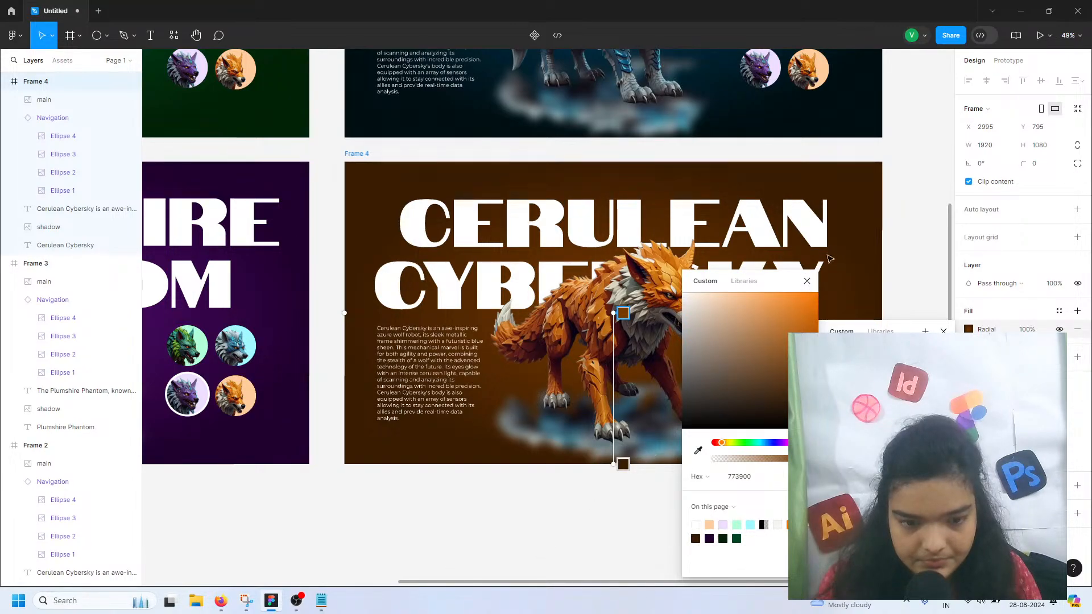
{"action": "left_click", "coordinate": [941, 288]}
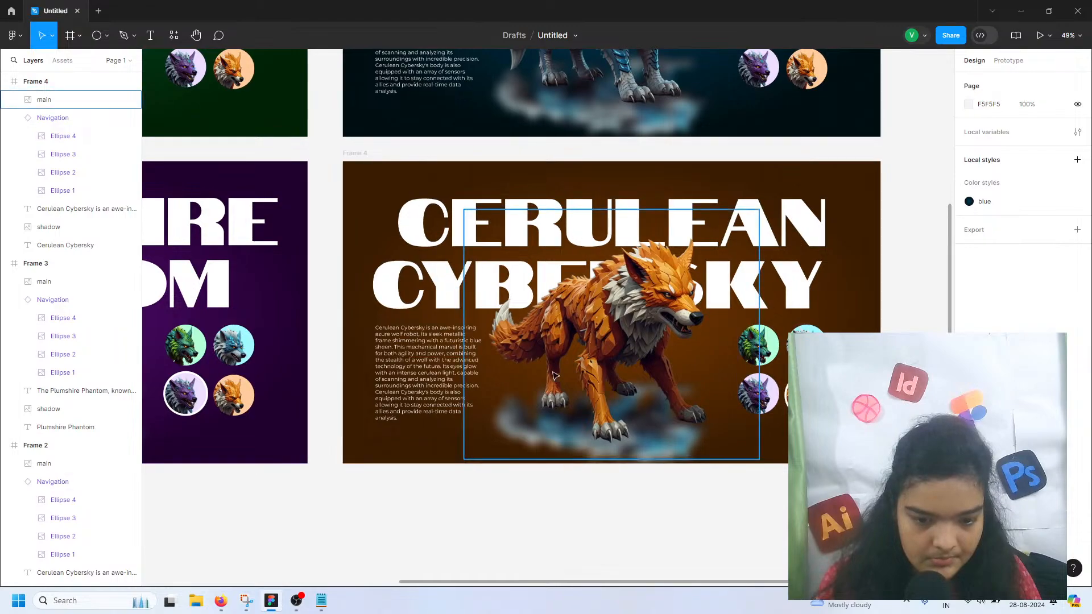
- Replace the image fill of Frame 4's shadow layer with the Ashenfire Astrmane picture and trim the crop's lower edge slightly
{"action": "left_click", "coordinate": [592, 470]}
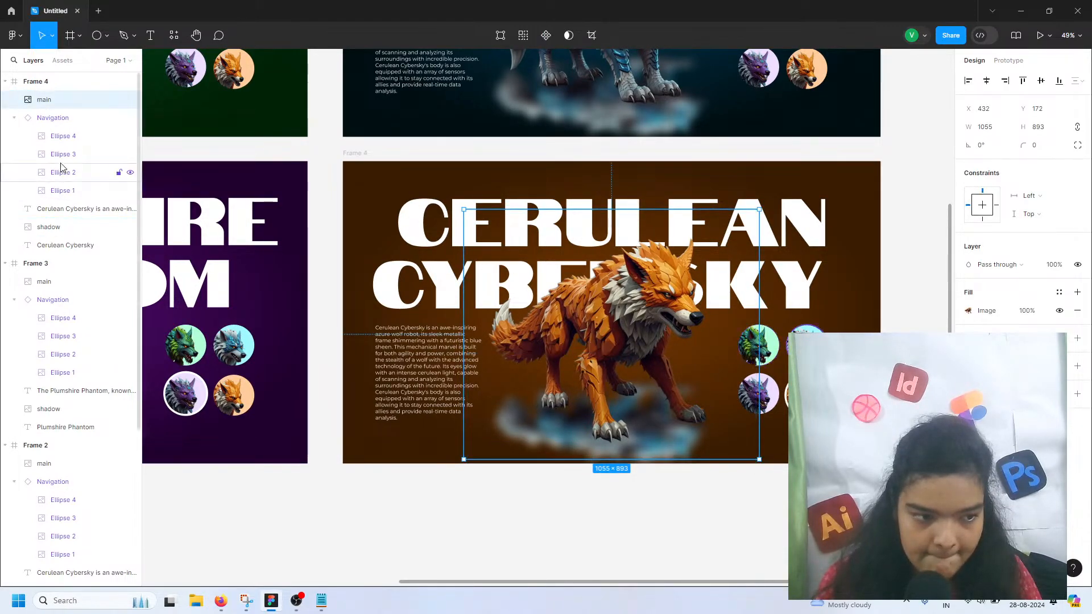
{"action": "left_click", "coordinate": [57, 227]}
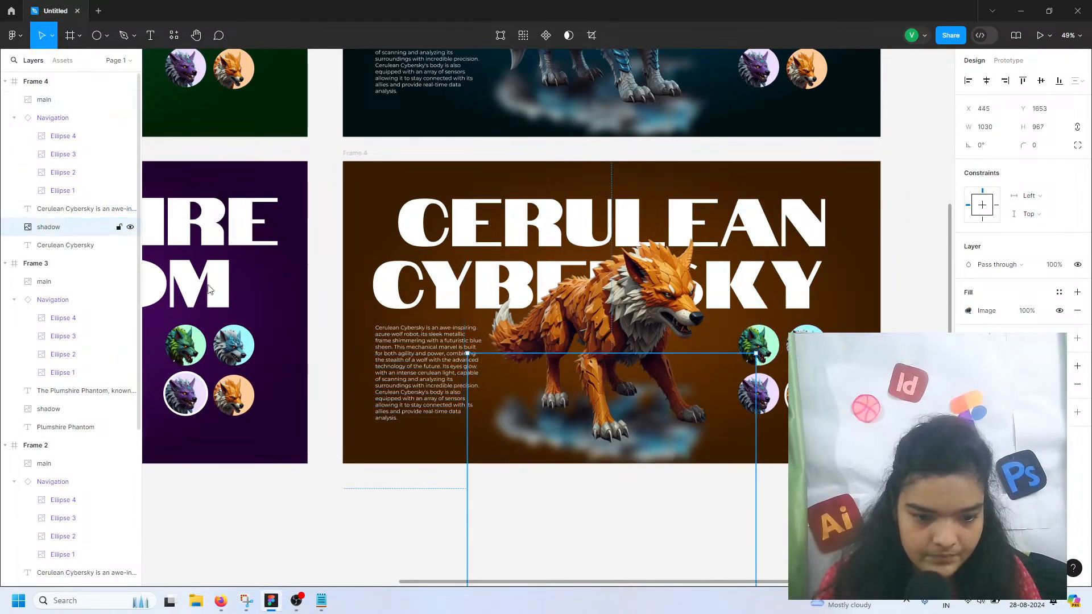
{"action": "left_click", "coordinate": [969, 311]}
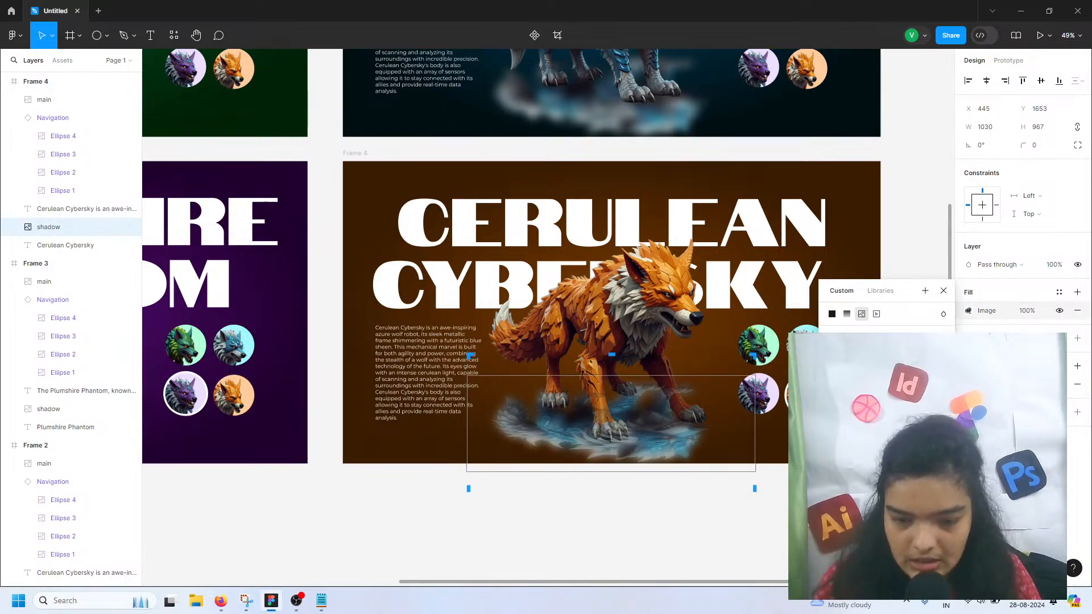
{"action": "left_click", "coordinate": [887, 413]}
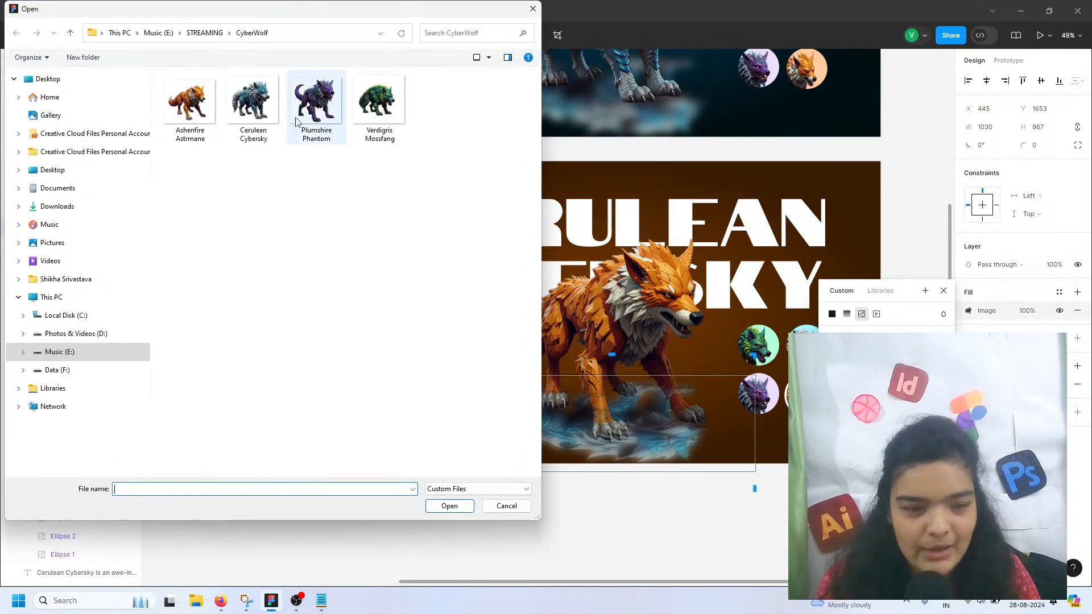
{"action": "left_click", "coordinate": [213, 101]}
{"action": "left_click", "coordinate": [442, 504]}
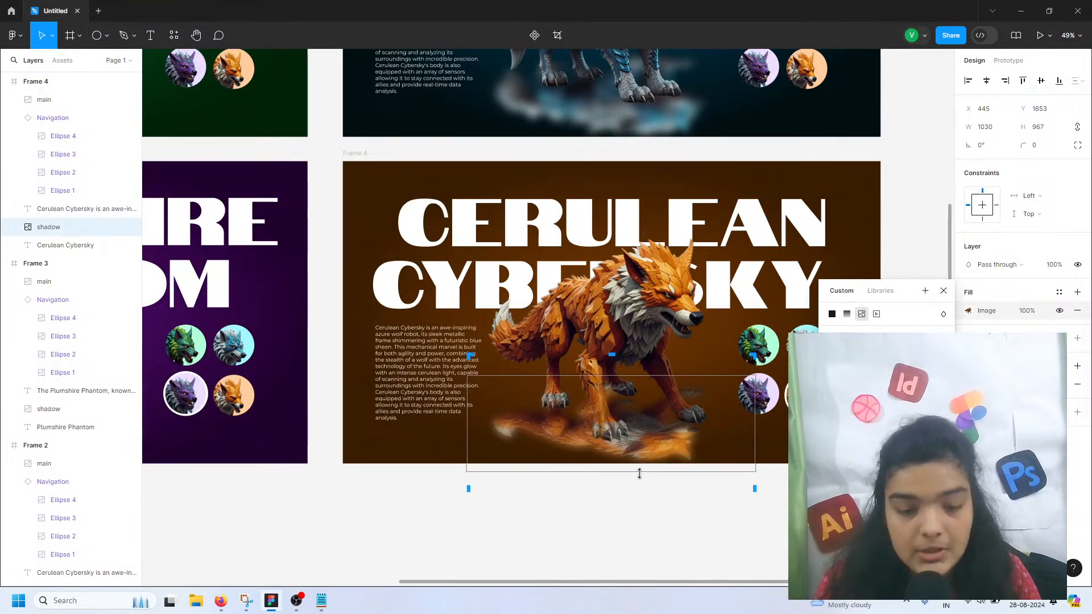
{"action": "left_click_drag", "start_coordinate": [640, 473], "coordinate": [638, 469]}
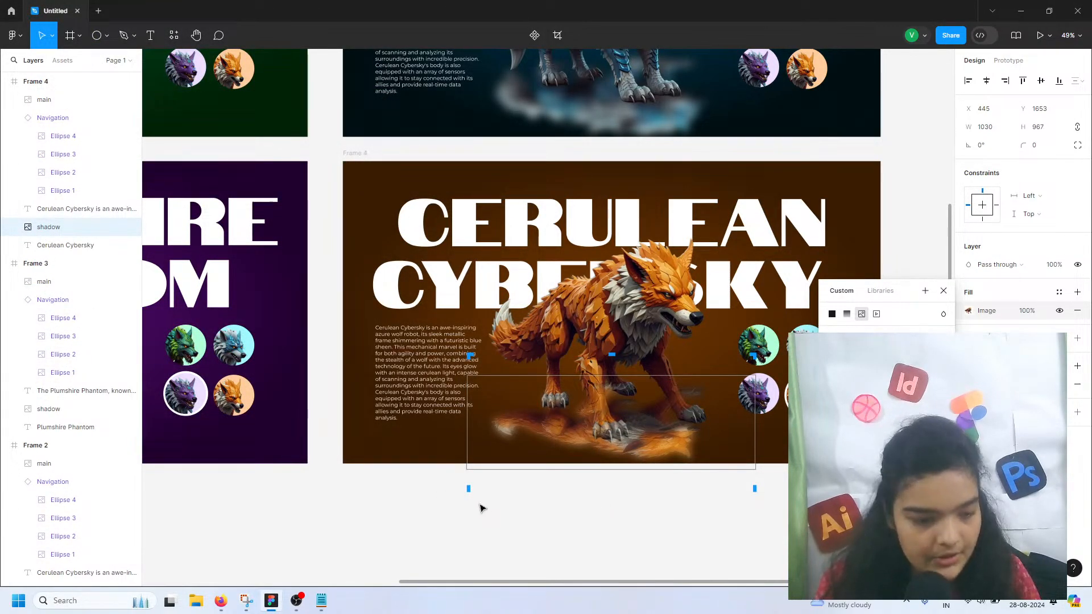
{"action": "scroll", "coordinate": [381, 535], "scroll_direction": "right", "scroll_amount": 2}
{"action": "scroll", "coordinate": [381, 536], "scroll_direction": "right", "scroll_amount": 1}
{"action": "left_click", "coordinate": [381, 537]}
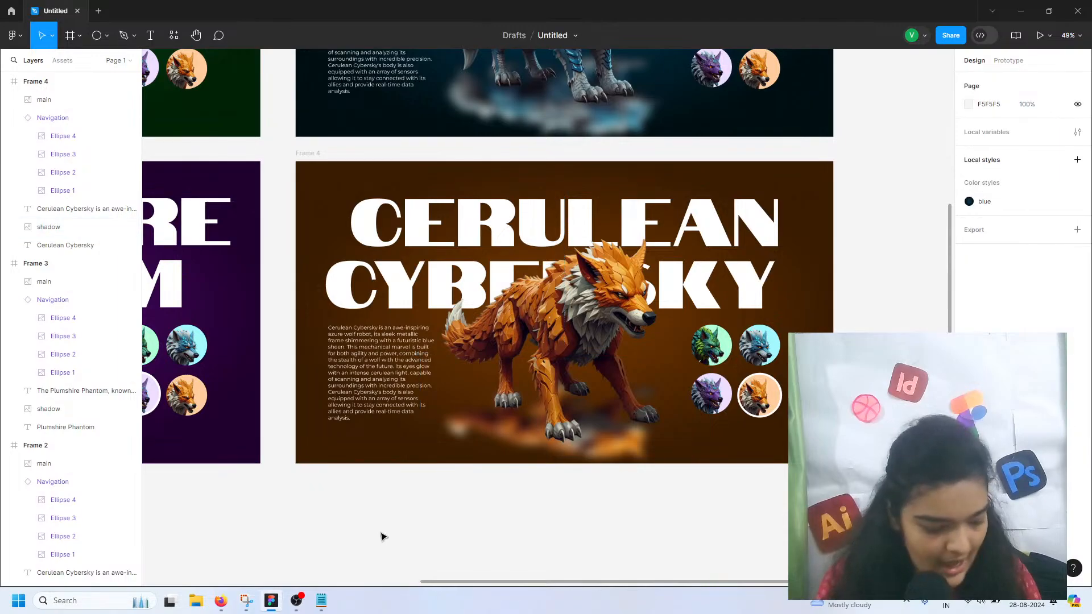
{"action": "left_click_drag", "start_coordinate": [403, 408], "coordinate": [350, 305]}
{"action": "key", "text": "ctrl+z"}
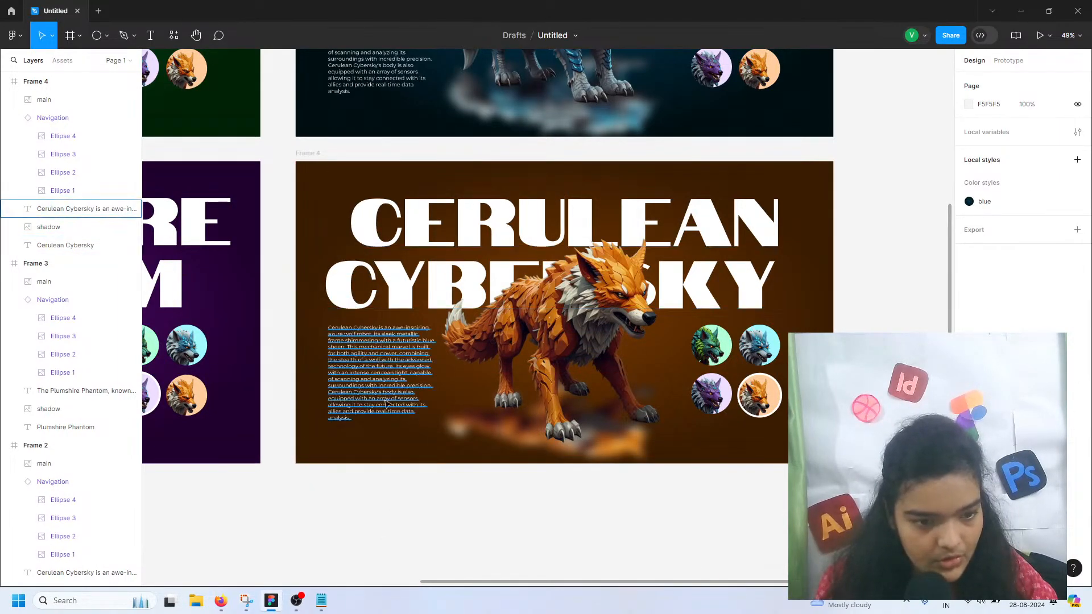
- Switch to CyberWolf.txt in Notepad and copy the heading Ashenfire Astrmane
{"action": "scroll", "coordinate": [369, 446], "scroll_direction": "left", "scroll_amount": 10}
{"action": "scroll", "coordinate": [369, 446], "scroll_direction": "down", "scroll_amount": 5}
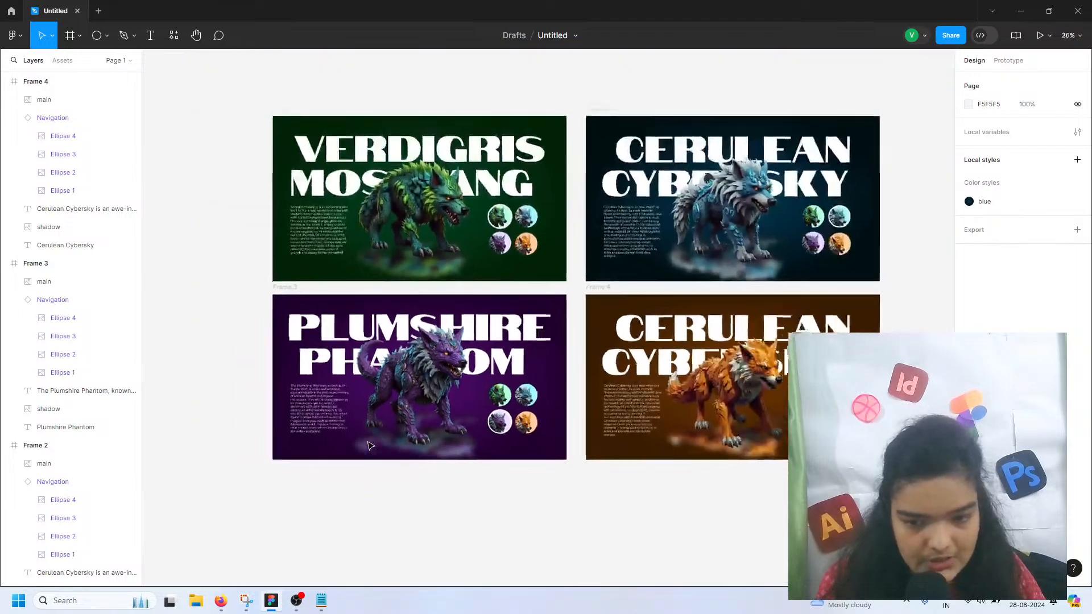
{"action": "left_click", "coordinate": [666, 333]}
{"action": "left_click", "coordinate": [667, 333]}
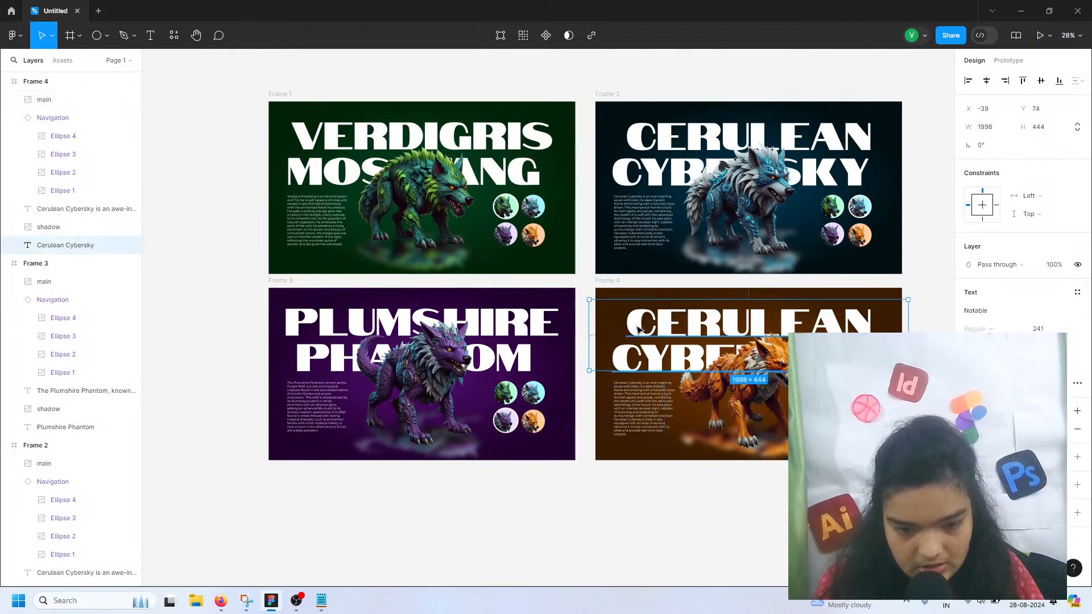
{"action": "scroll", "coordinate": [357, 575], "scroll_direction": "right", "scroll_amount": 2}
{"action": "scroll", "coordinate": [358, 575], "scroll_direction": "down", "scroll_amount": 3}
{"action": "left_click", "coordinate": [321, 601]}
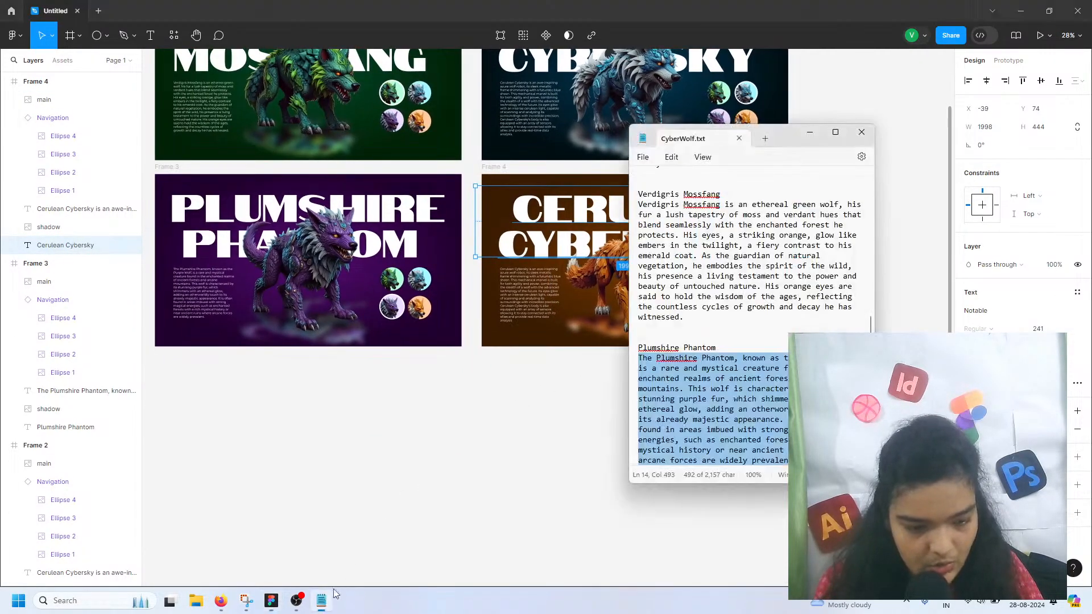
{"action": "scroll", "coordinate": [719, 301], "scroll_direction": "up", "scroll_amount": 10}
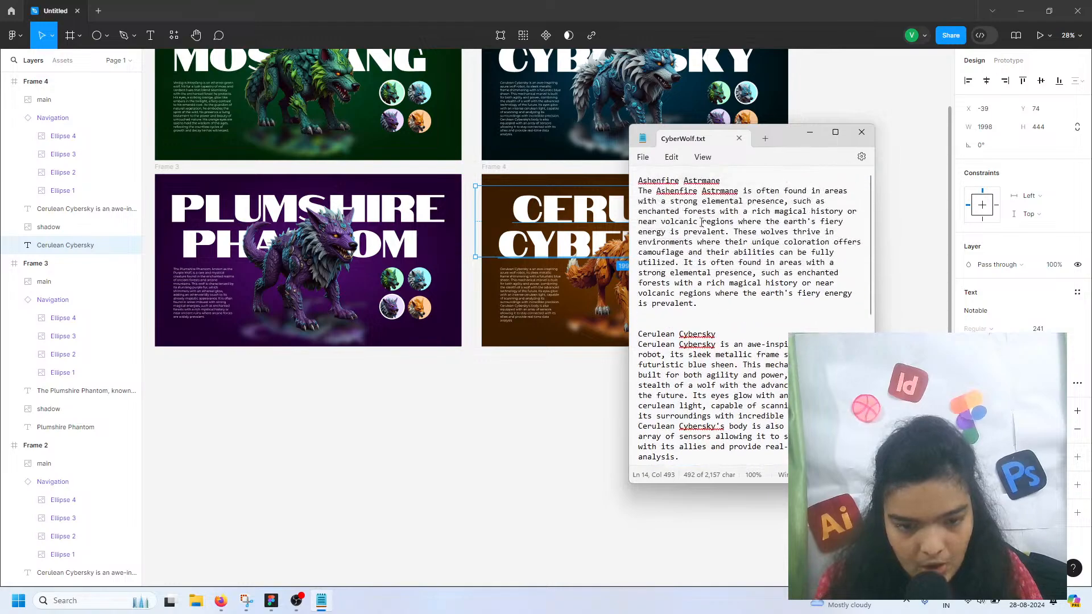
{"action": "triple_click", "coordinate": [699, 182]}
{"action": "key", "text": "ctrl+c"}
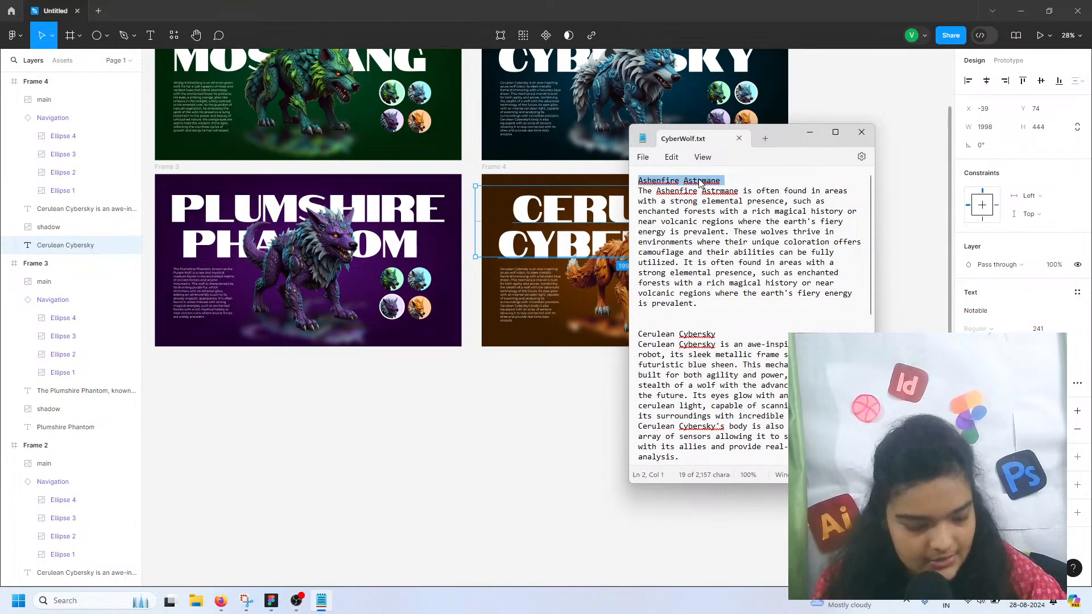
- Switch back to Figma and replace Frame 4's Cerulean Cybersky title with the copied name Ashenfire Astrmane
{"action": "left_click", "coordinate": [541, 207]}
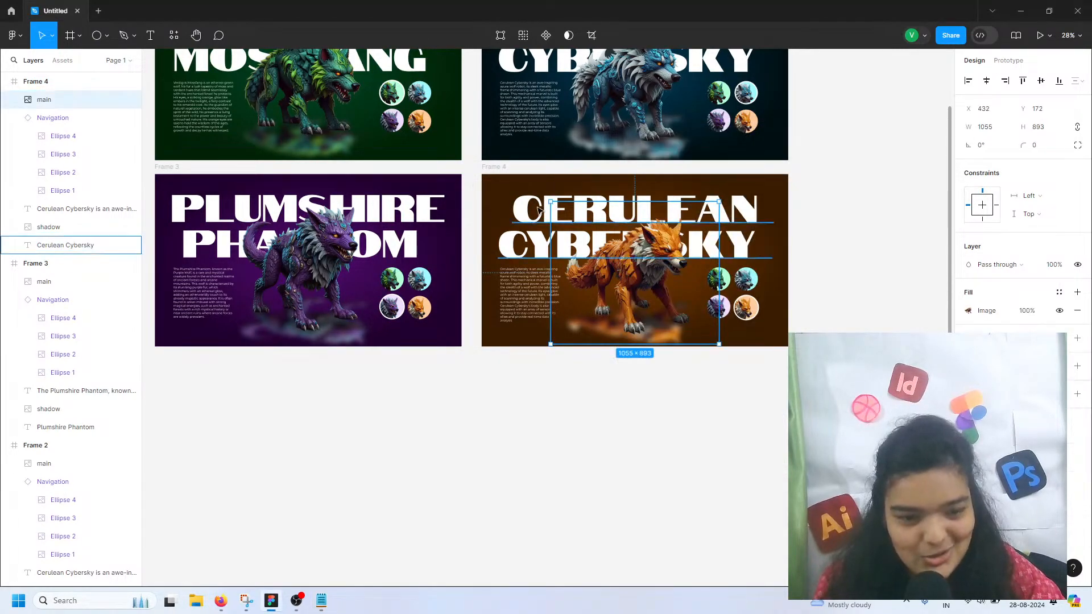
{"action": "double_click", "coordinate": [537, 206]}
{"action": "key", "text": "ctrl+v"}
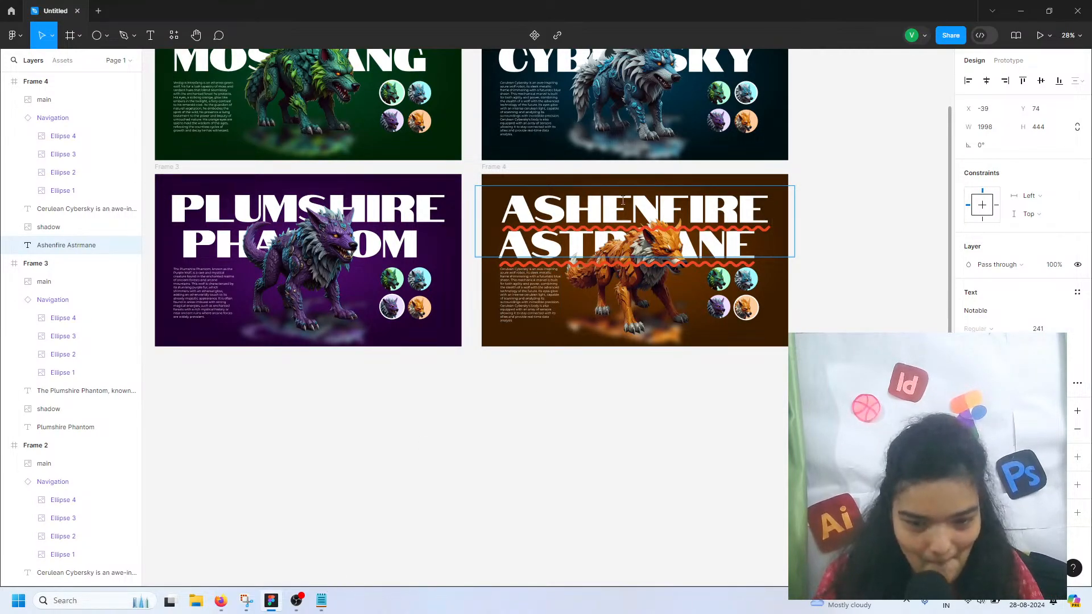
- Switch to CyberWolf.txt in Notepad and copy the Ashenfire Astrmane description paragraph
{"action": "left_click", "coordinate": [322, 601]}
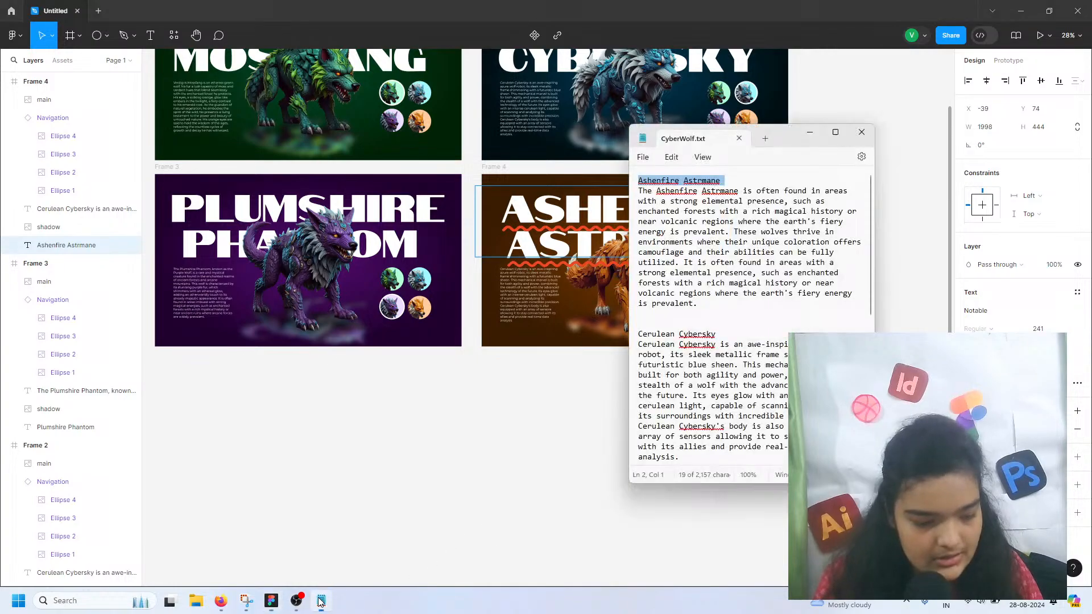
{"action": "triple_click", "coordinate": [717, 223]}
{"action": "key", "text": "ctrl+c"}
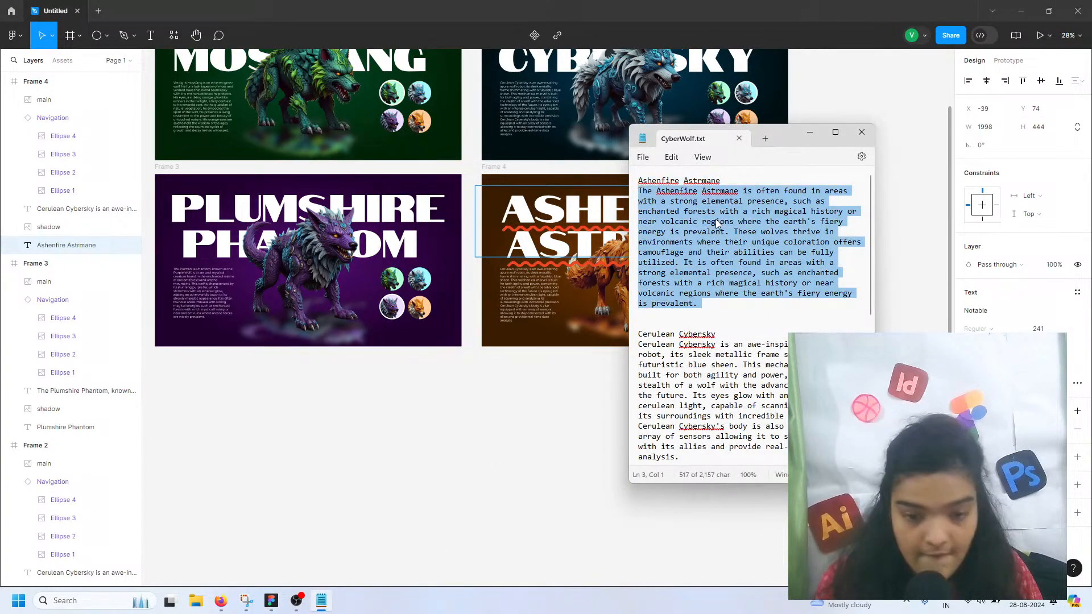
- Switch back to Figma and replace Frame 4's entire Cerulean Cybersky description with the copied Ashenfire Astrmane paragraph
{"action": "left_click", "coordinate": [530, 297]}
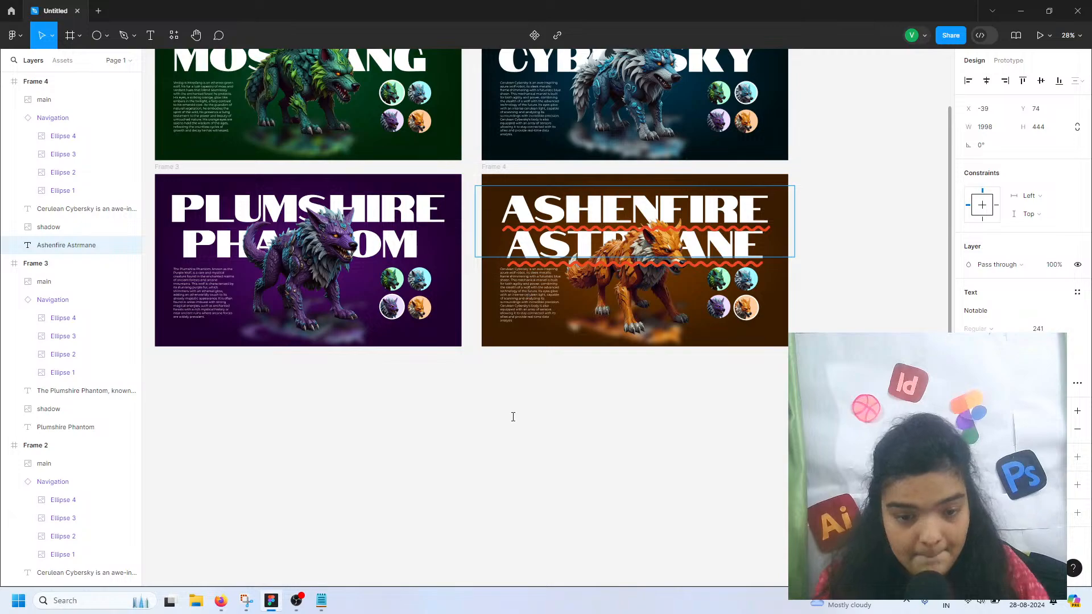
{"action": "left_click", "coordinate": [535, 279]}
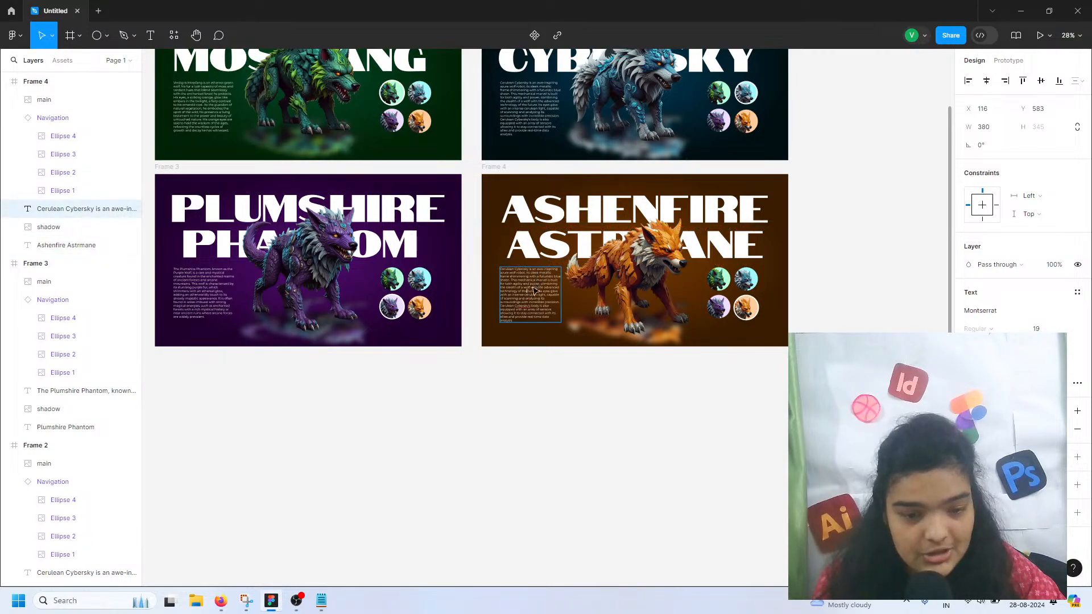
{"action": "double_click", "coordinate": [534, 291]}
{"action": "scroll", "coordinate": [532, 290], "scroll_direction": "up", "scroll_amount": 2}
{"action": "key", "text": "ctrl+a"}
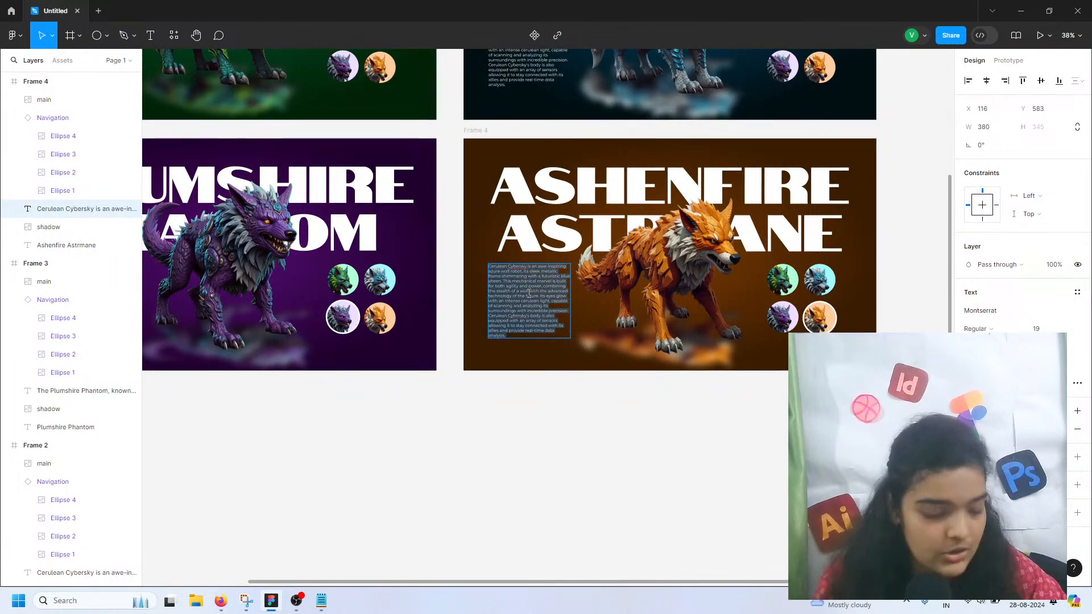
{"action": "key", "text": "ctrl+v"}
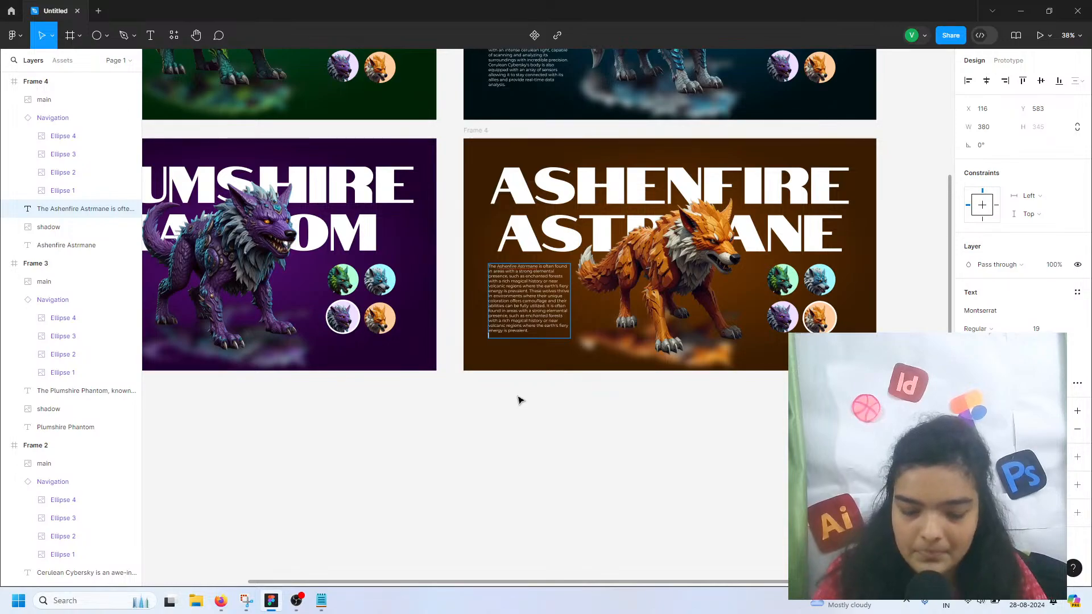
- Narrow Frame 4's description text box to about 365 px wide
{"action": "key", "text": "Escape"}
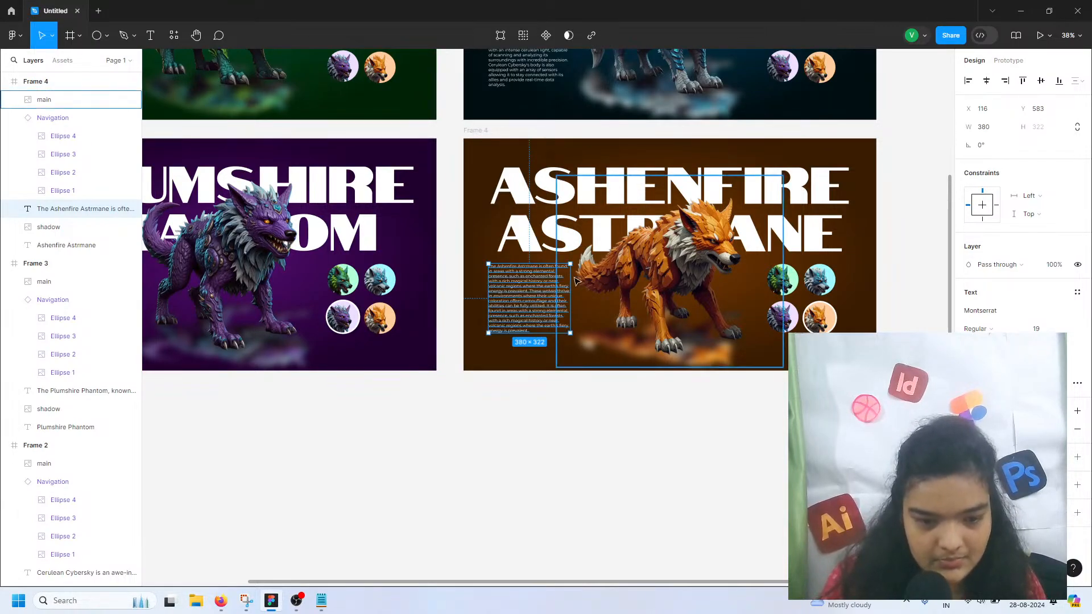
{"action": "left_click_drag", "start_coordinate": [570, 274], "coordinate": [568, 273]}
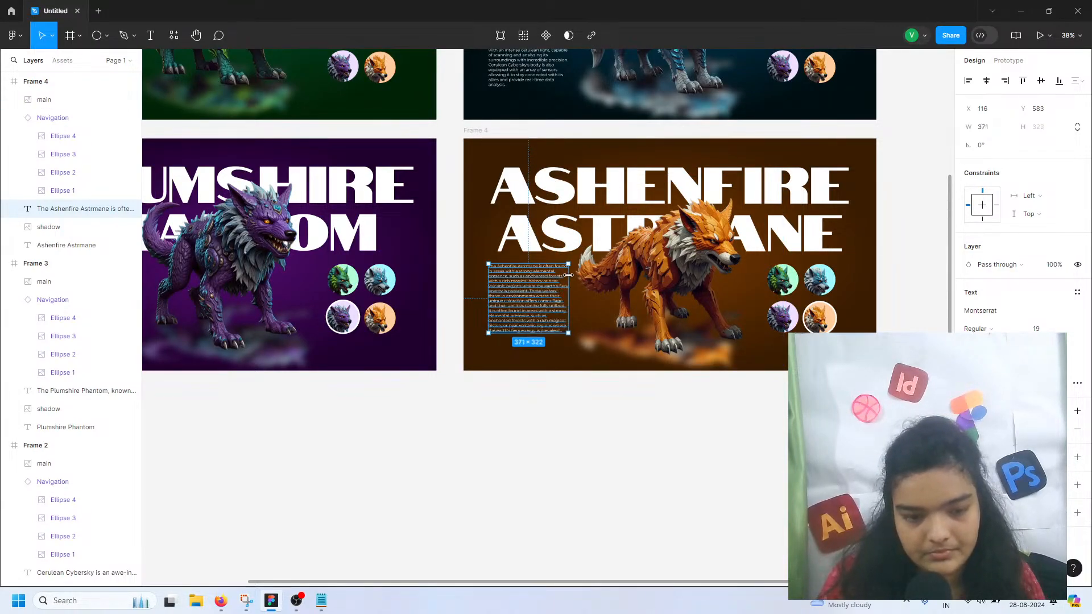
{"action": "left_click", "coordinate": [518, 511]}
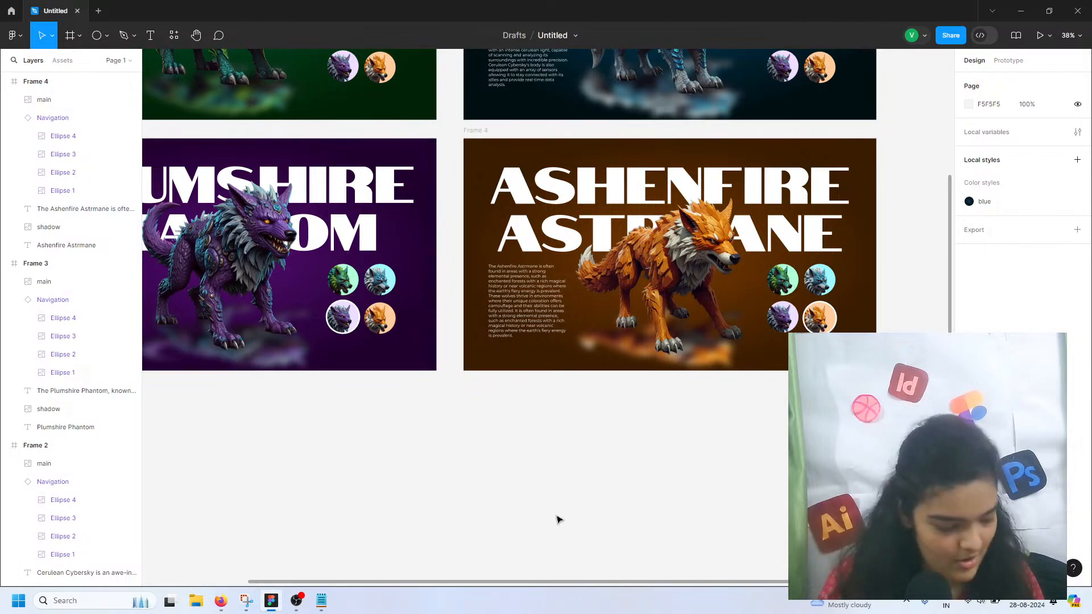
- Add an on-click prototype interaction to Frame 1 that navigates to Frame 2
{"action": "scroll", "coordinate": [555, 518], "scroll_direction": "down", "scroll_amount": 4}
{"action": "scroll", "coordinate": [561, 500], "scroll_direction": "up", "scroll_amount": 3}
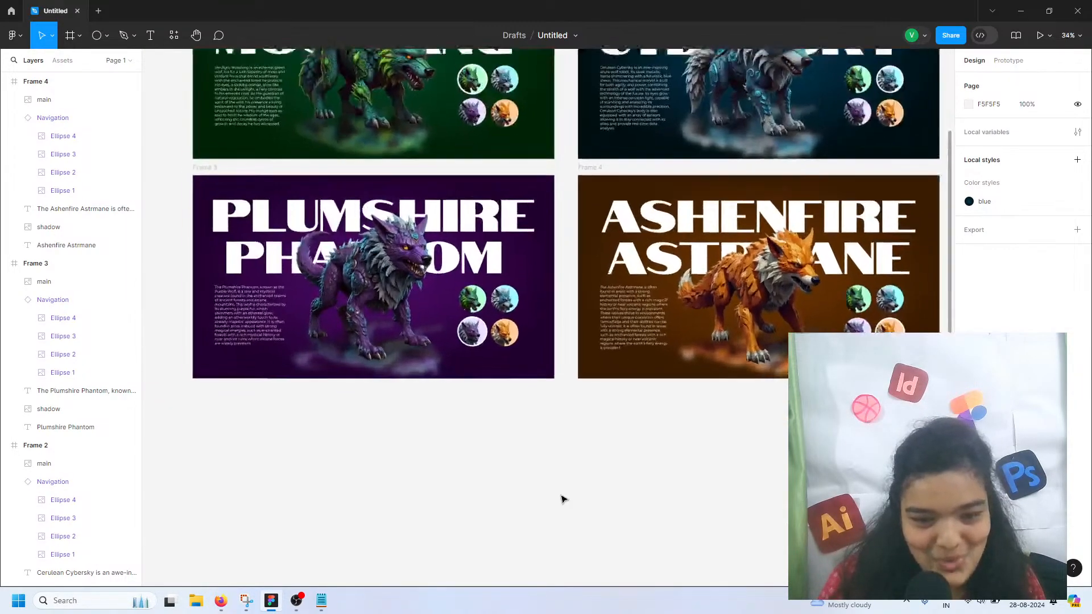
{"action": "scroll", "coordinate": [571, 489], "scroll_direction": "up", "scroll_amount": 2}
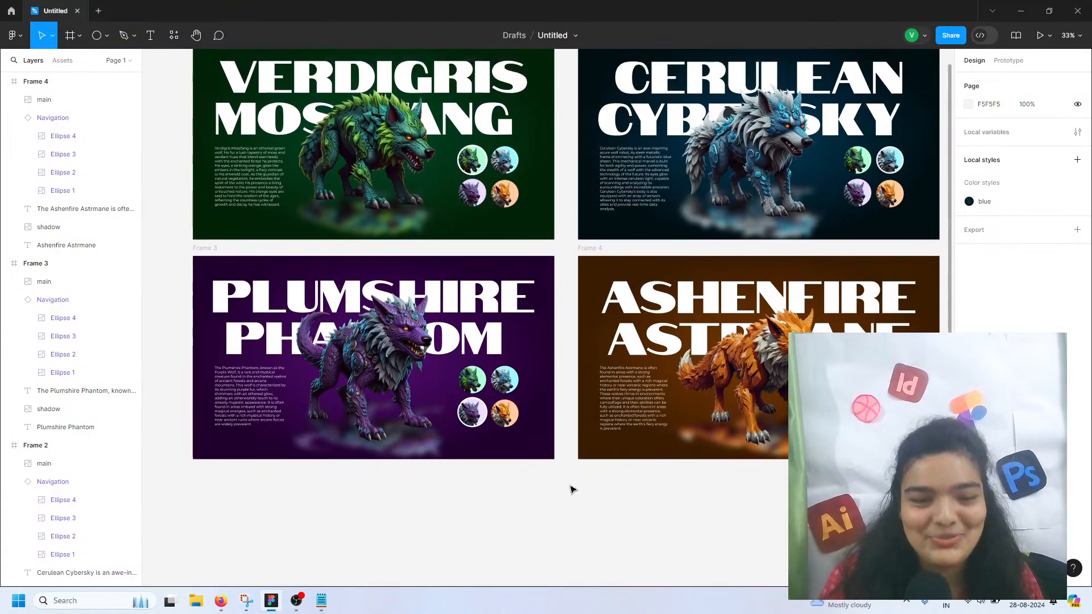
{"action": "scroll", "coordinate": [571, 488], "scroll_direction": "up", "scroll_amount": 1}
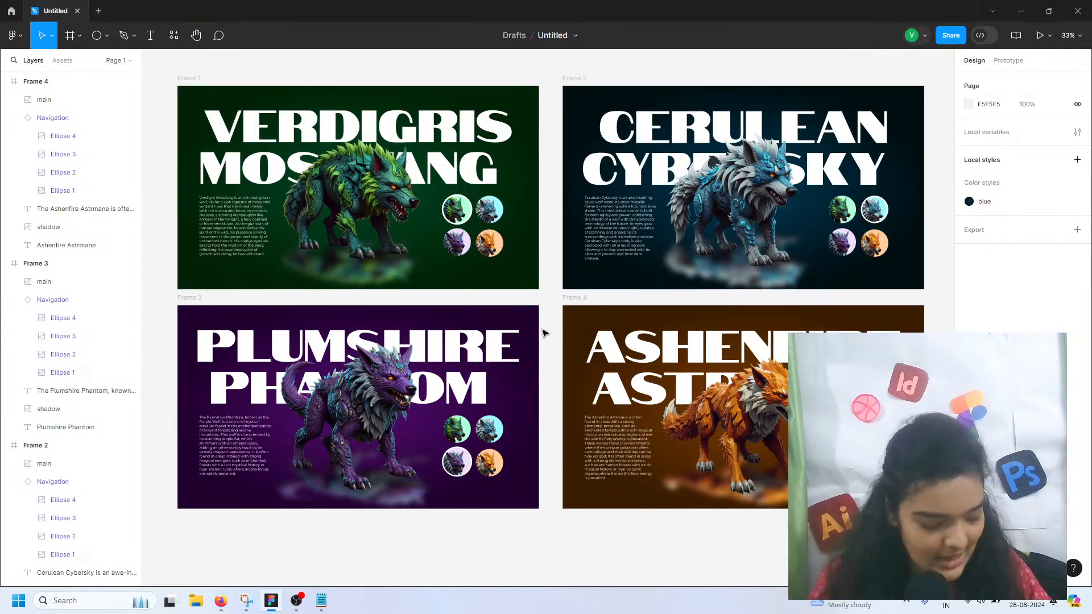
{"action": "left_click", "coordinate": [185, 76]}
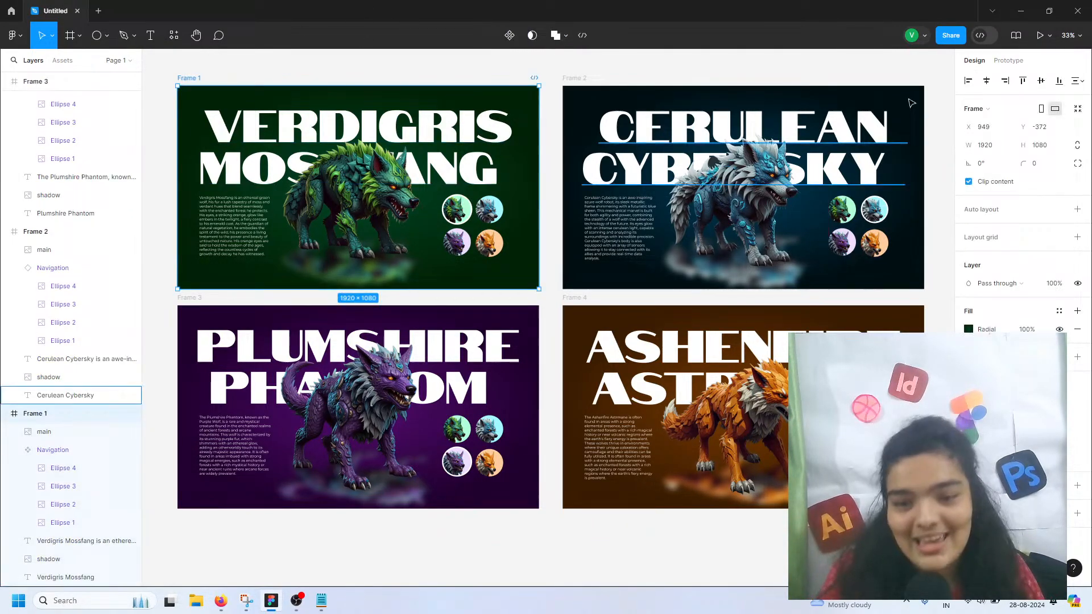
{"action": "left_click", "coordinate": [1007, 61]}
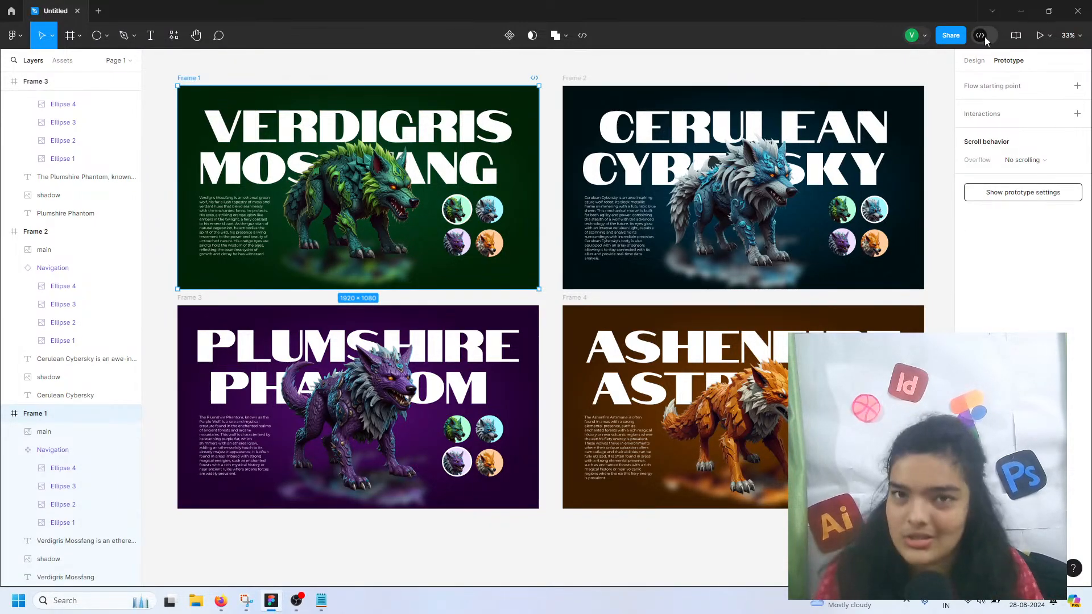
{"action": "left_click", "coordinate": [1078, 113]}
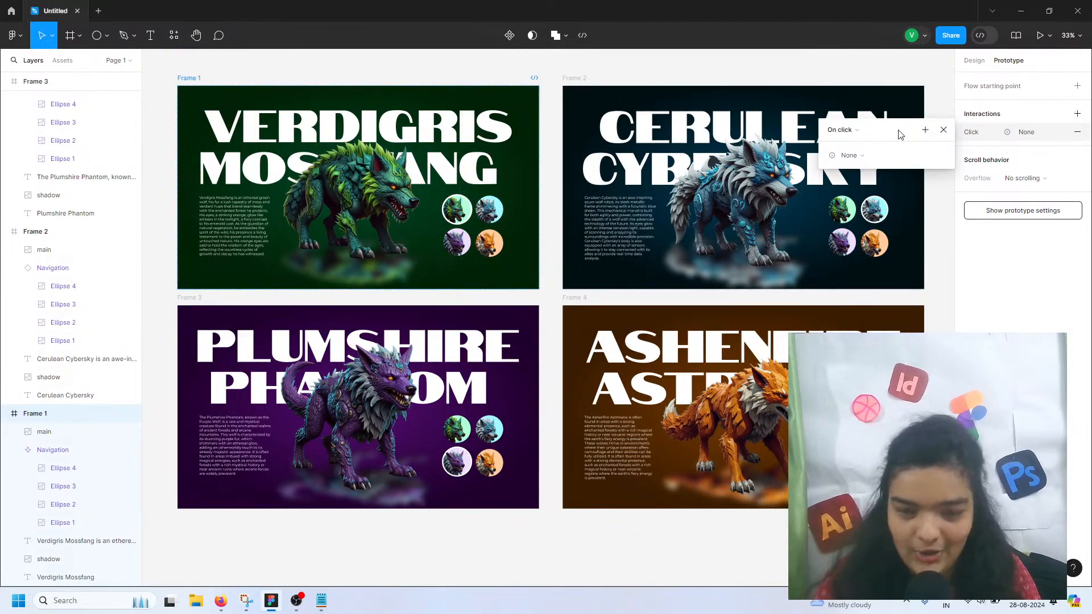
{"action": "left_click_drag", "start_coordinate": [900, 135], "coordinate": [565, 164]}
{"action": "left_click", "coordinate": [536, 181]}
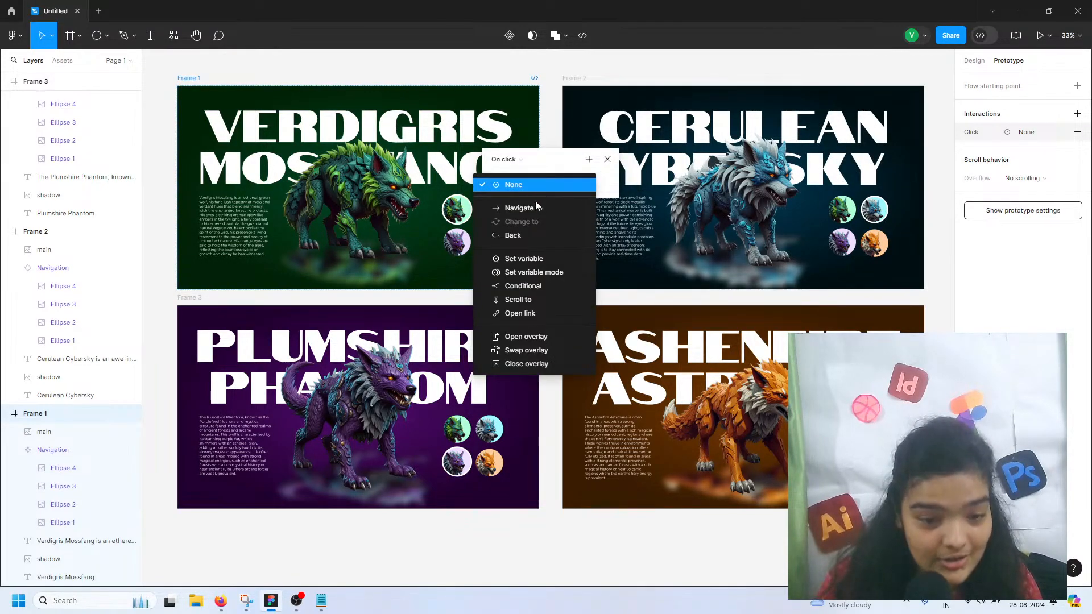
{"action": "left_click", "coordinate": [536, 208]}
{"action": "left_click", "coordinate": [533, 203]}
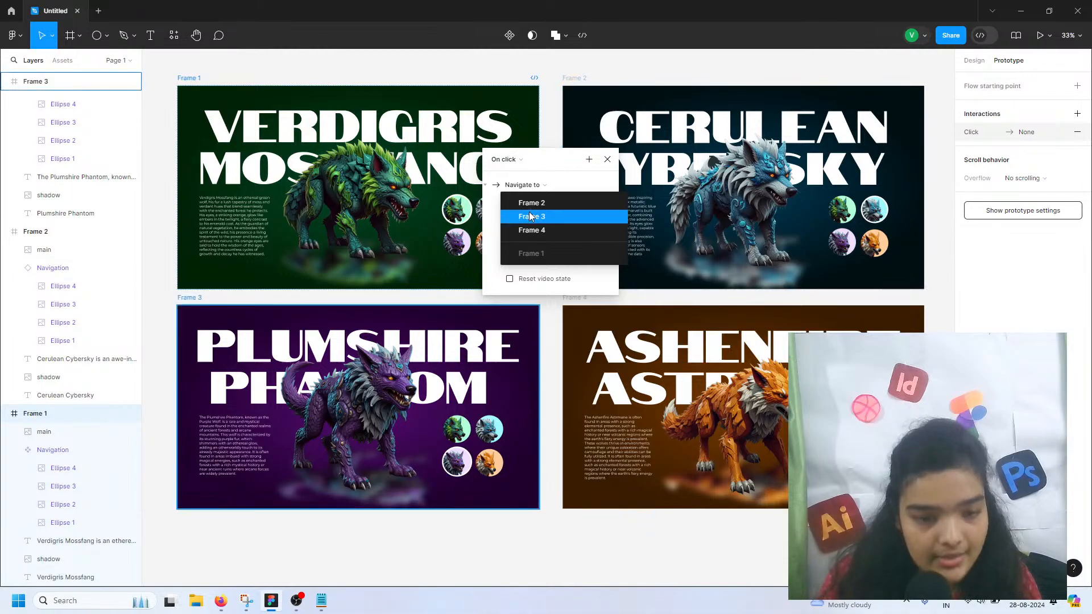
{"action": "left_click", "coordinate": [532, 203]}
- Set the Frame 1 interaction's transition to Smart animate with Quick easing
{"action": "left_click", "coordinate": [531, 221]}
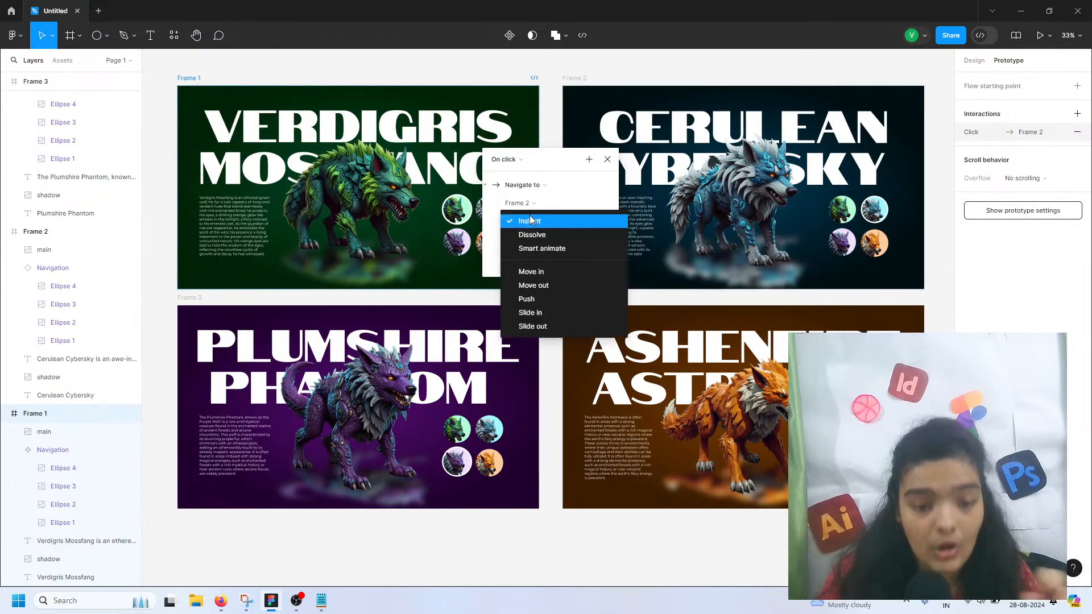
{"action": "left_click", "coordinate": [532, 235]}
{"action": "left_click", "coordinate": [532, 239]}
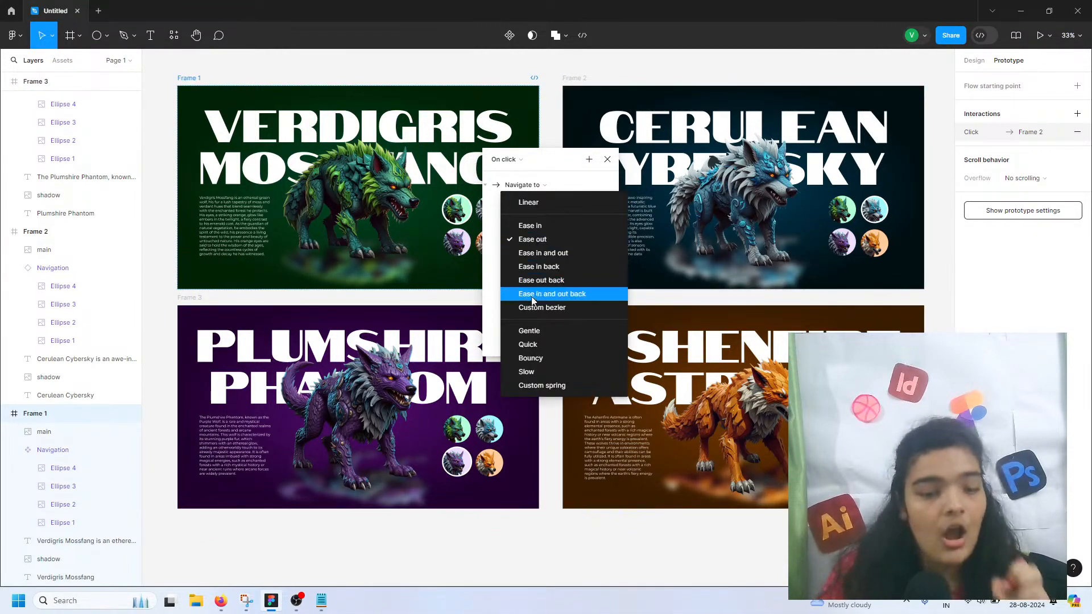
{"action": "left_click", "coordinate": [540, 343]}
{"action": "left_click", "coordinate": [566, 239]}
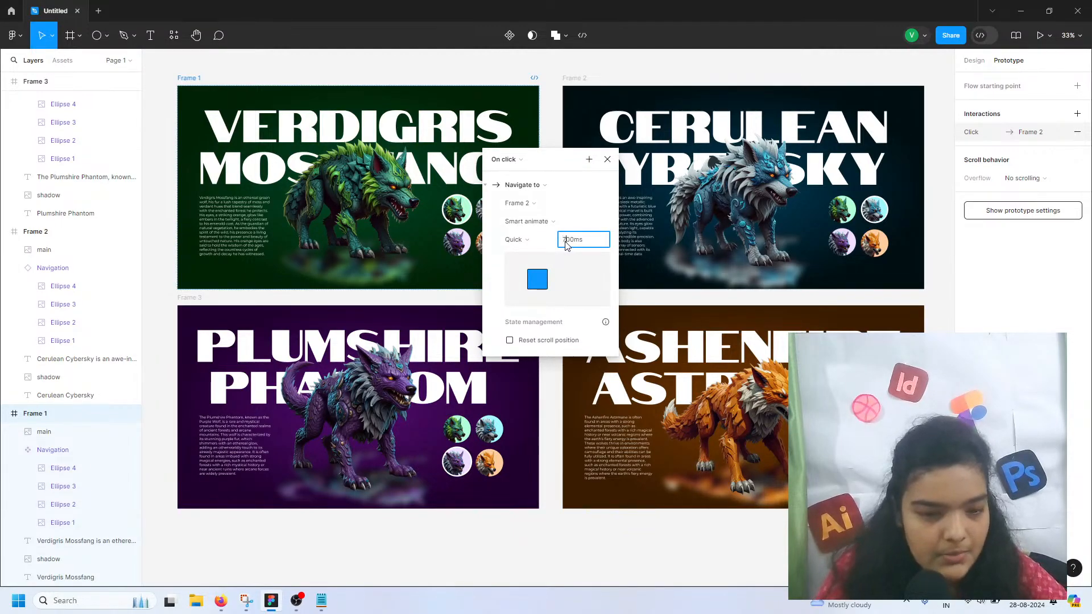
{"action": "left_click", "coordinate": [607, 160]}
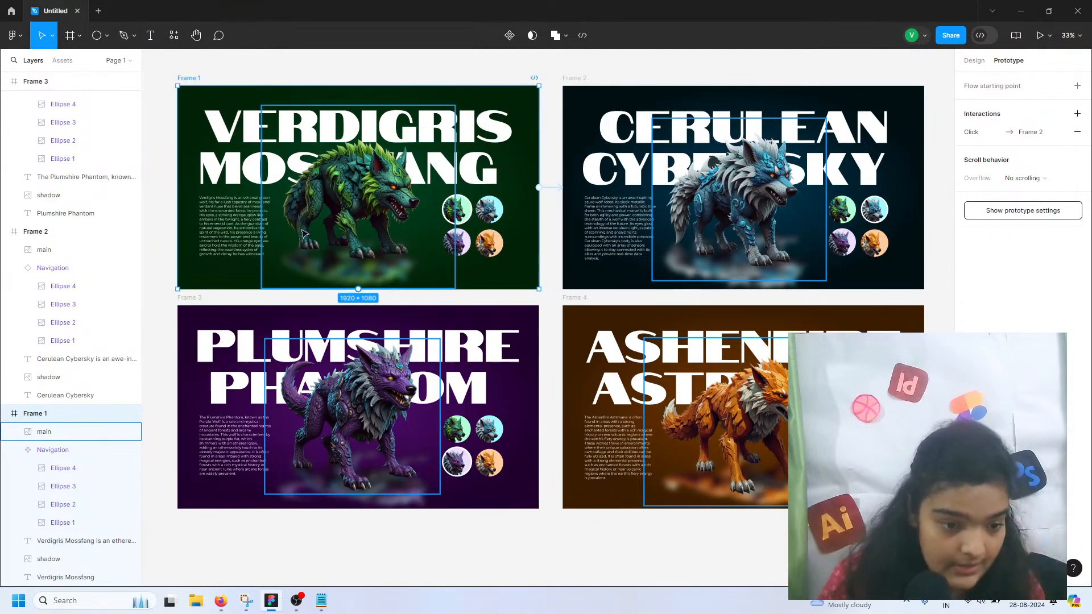
- Rename Frame 1's Verdigris Mossfang heading layer as title
{"action": "left_click", "coordinate": [355, 191]}
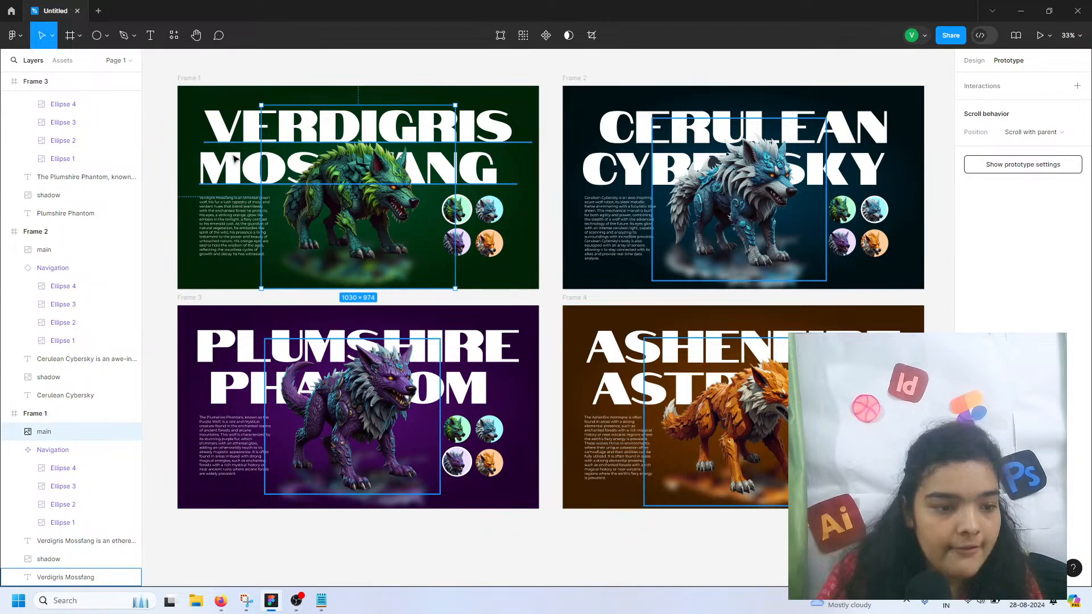
{"action": "scroll", "coordinate": [207, 160], "scroll_direction": "left", "scroll_amount": 3}
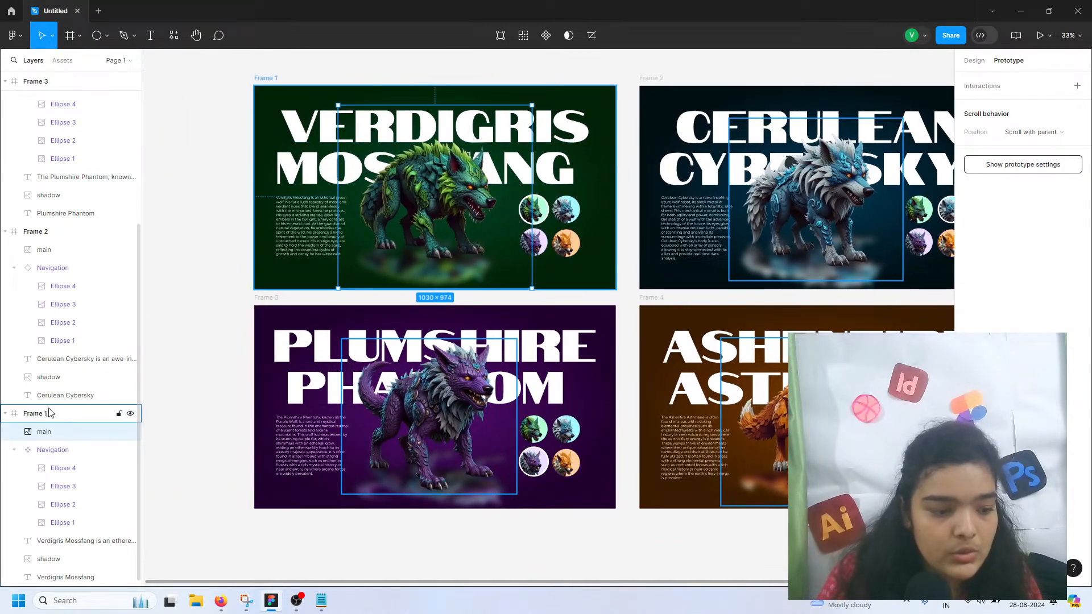
{"action": "left_click", "coordinate": [281, 161]}
{"action": "double_click", "coordinate": [59, 577]}
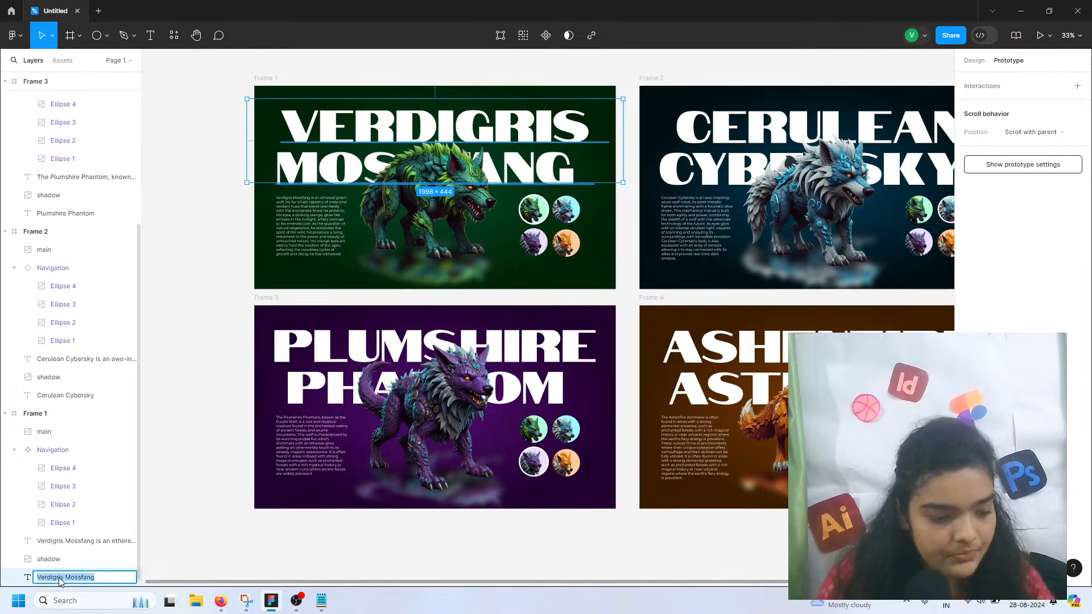
{"action": "type", "text": "title"}
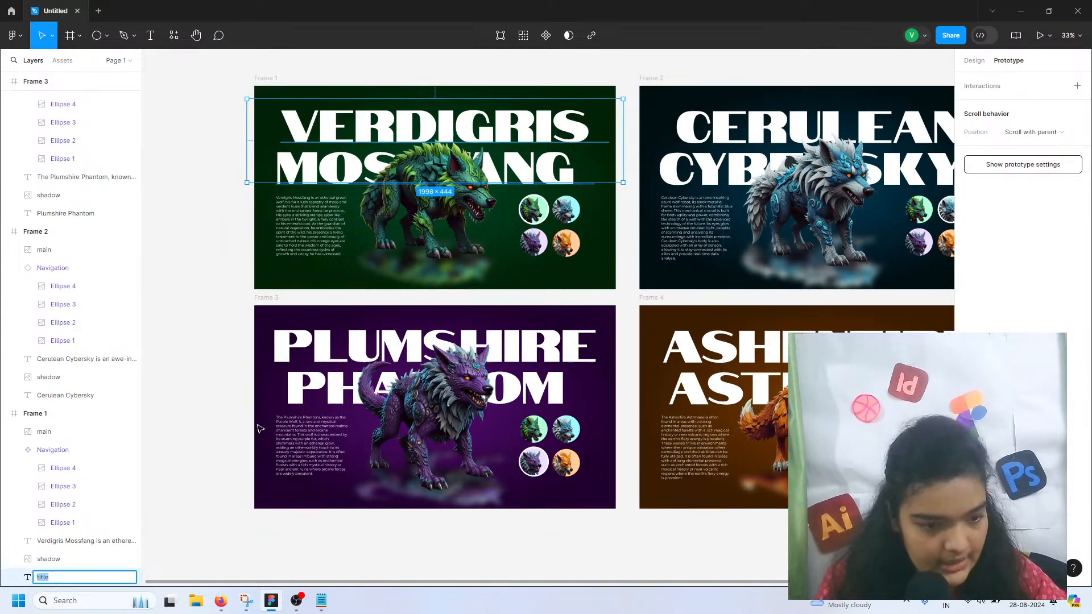
- Rename the Plumshire Phantom heading layer in Frame 3 and the Cerulean Cybersky heading layer in Frame 2 as title
{"action": "left_click", "coordinate": [85, 214]}
{"action": "double_click", "coordinate": [82, 218]}
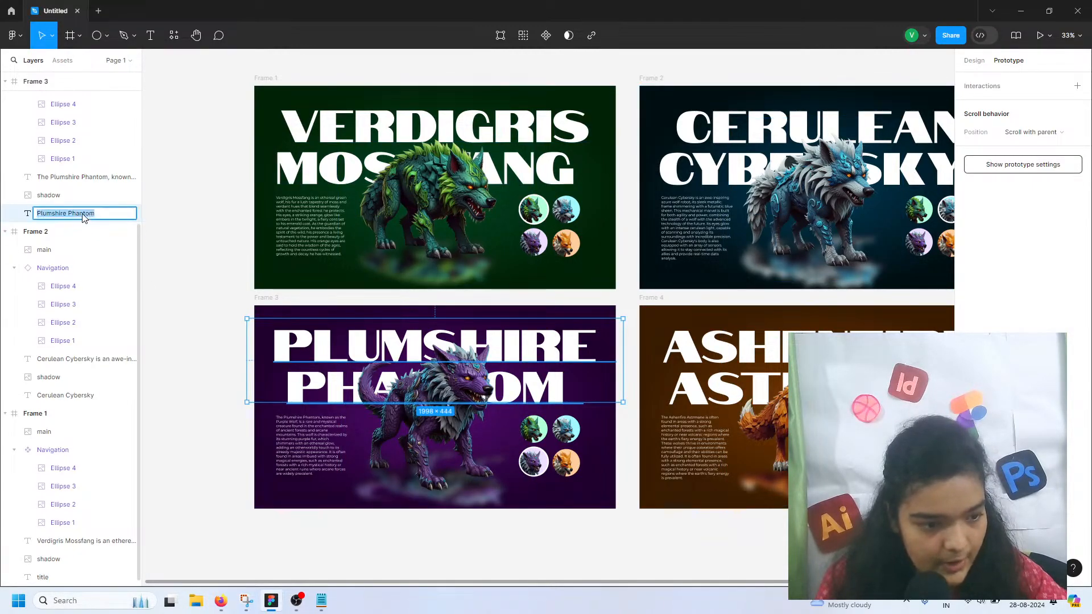
{"action": "type", "text": "title"}
{"action": "left_click", "coordinate": [670, 148]}
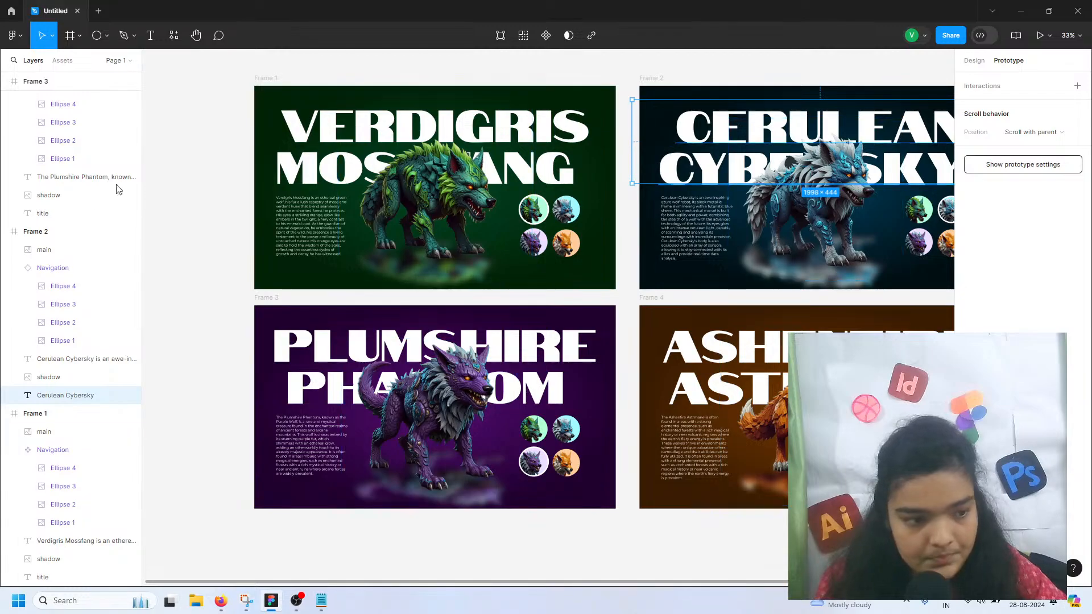
{"action": "double_click", "coordinate": [65, 396]}
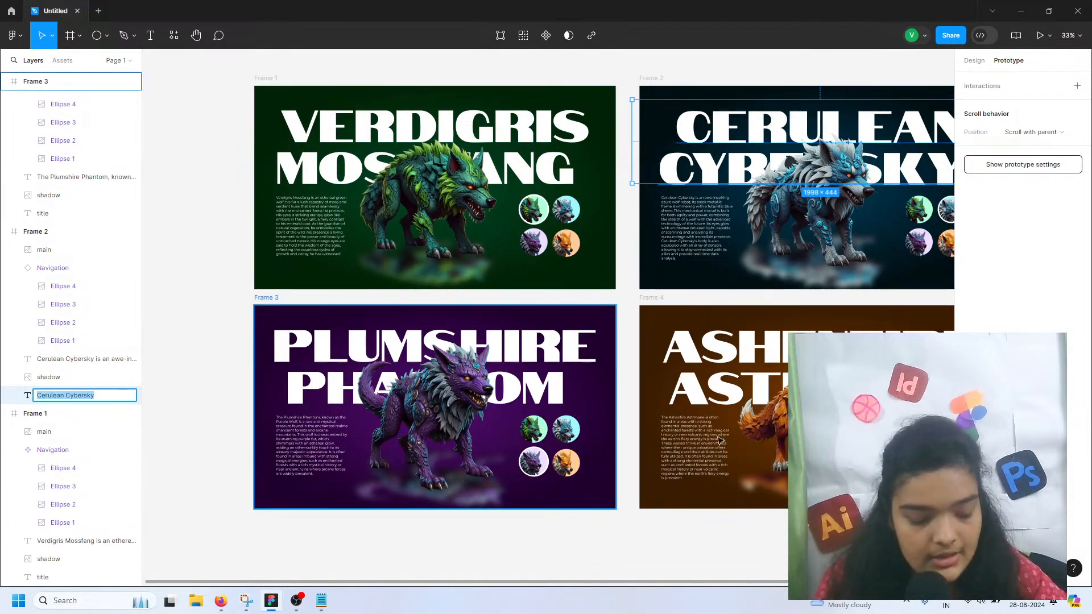
{"action": "type", "text": "title"}
- Rename Frame 4's Ashenfire Astrmane heading layer as title
{"action": "left_click", "coordinate": [714, 375]}
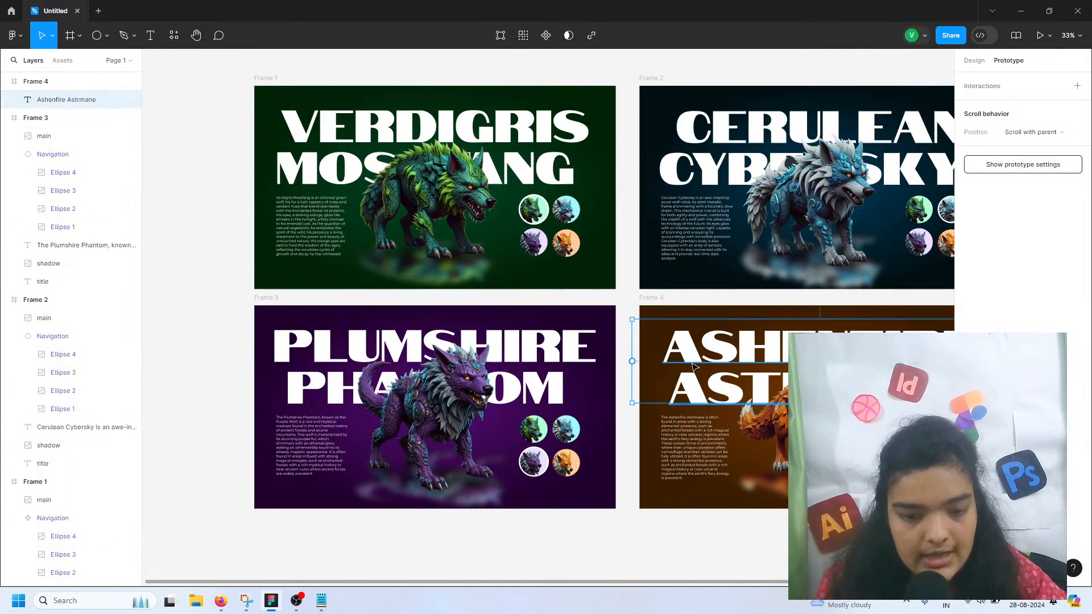
{"action": "double_click", "coordinate": [48, 99]}
{"action": "type", "text": "title"}
{"action": "left_click", "coordinate": [239, 190]}
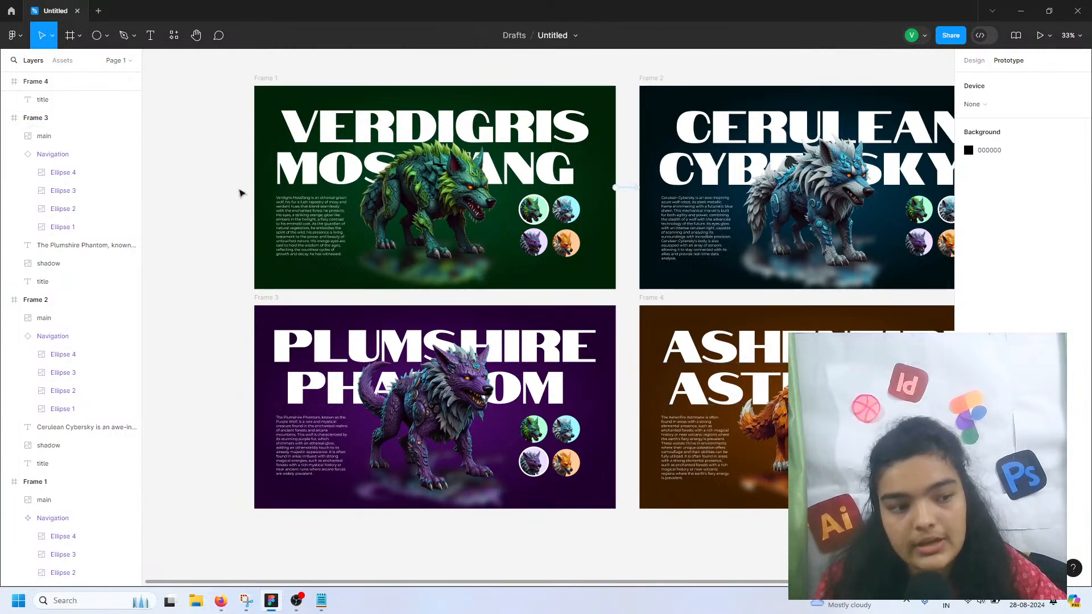
- Rename Frame 1's Verdigris Mossfang paragraph layer as description and copy that layer name
{"action": "left_click", "coordinate": [305, 233]}
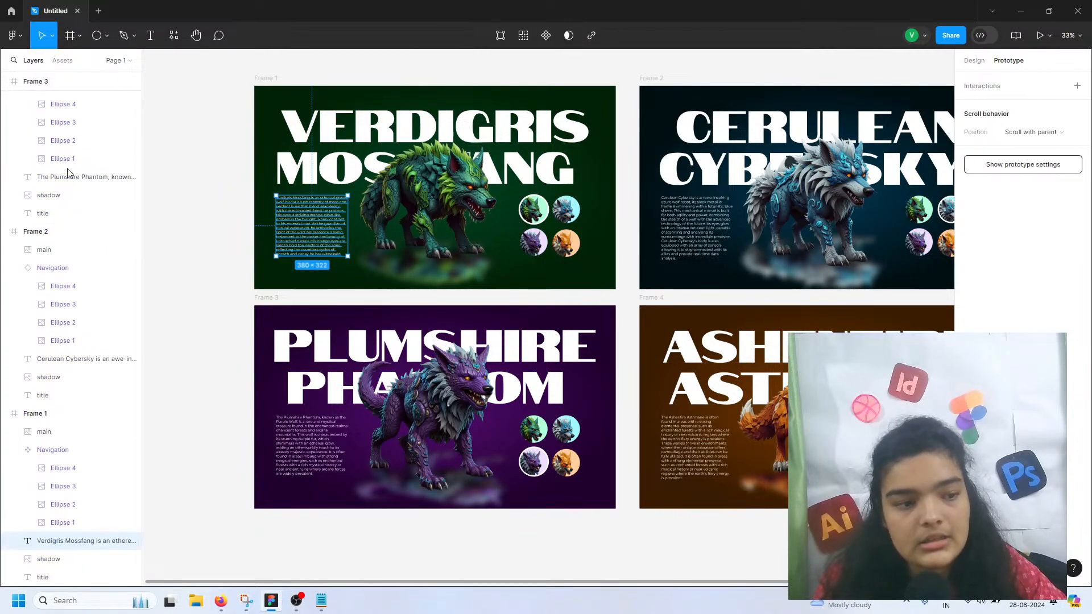
{"action": "double_click", "coordinate": [62, 542]}
{"action": "type", "text": "desc"}
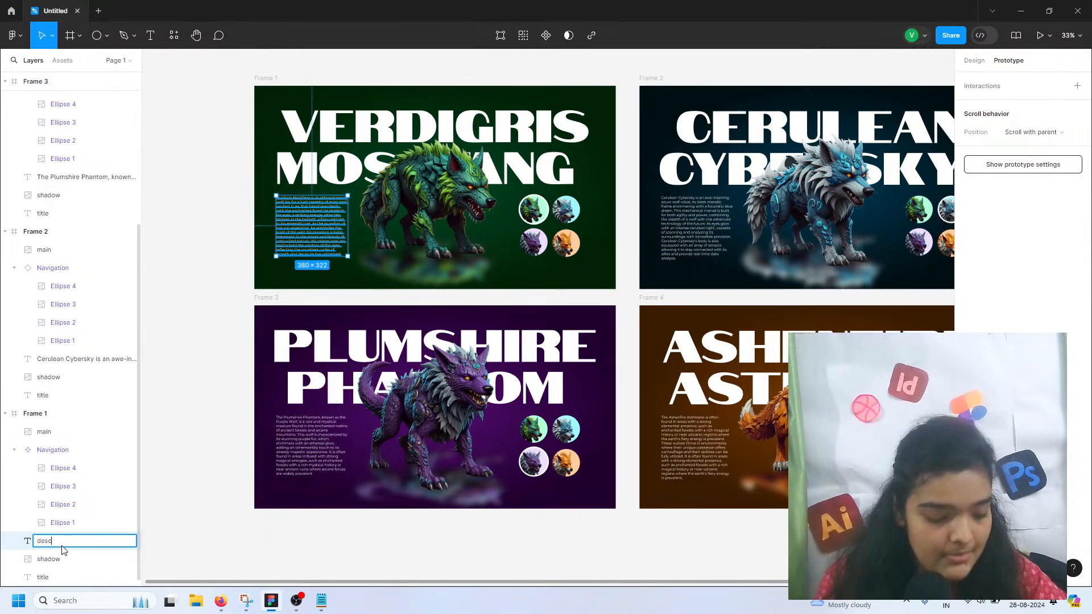
{"action": "type", "text": "ription"}
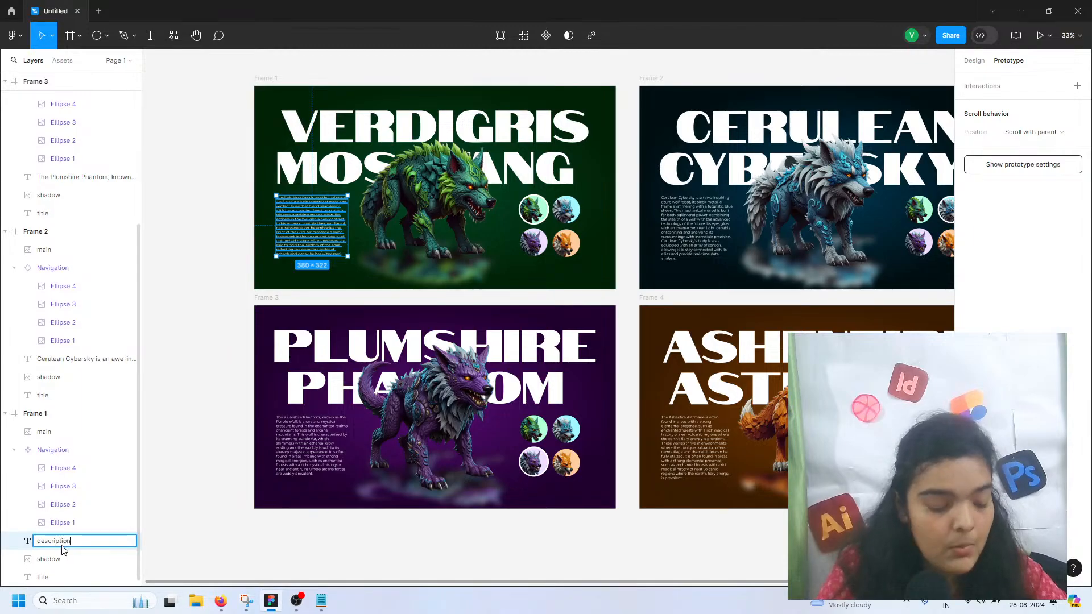
{"action": "double_click", "coordinate": [62, 545]}
{"action": "key", "text": "ctrl+c"}
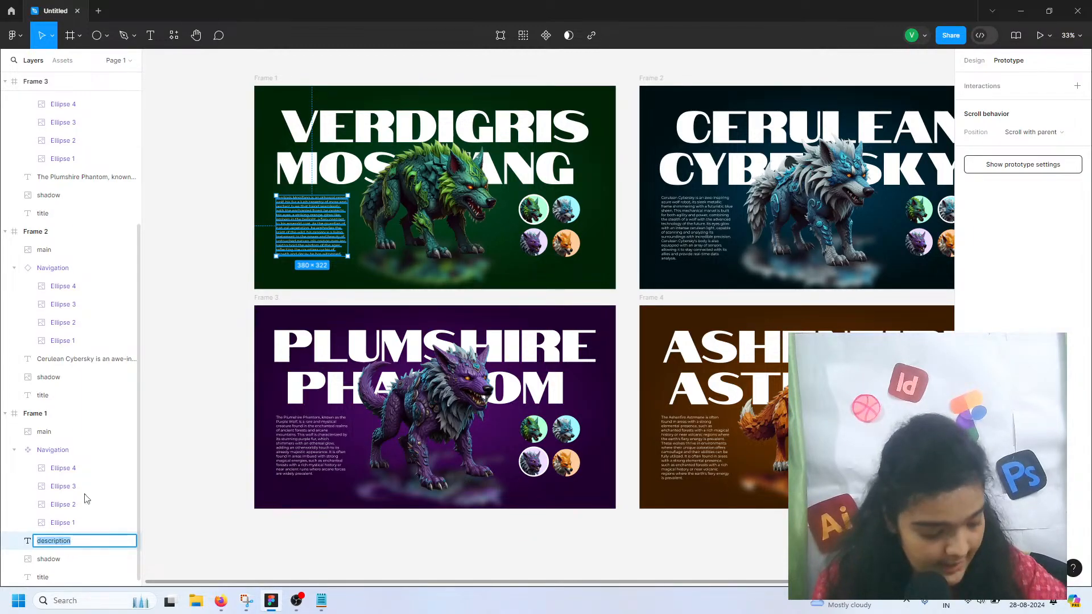
{"action": "left_click", "coordinate": [159, 380]}
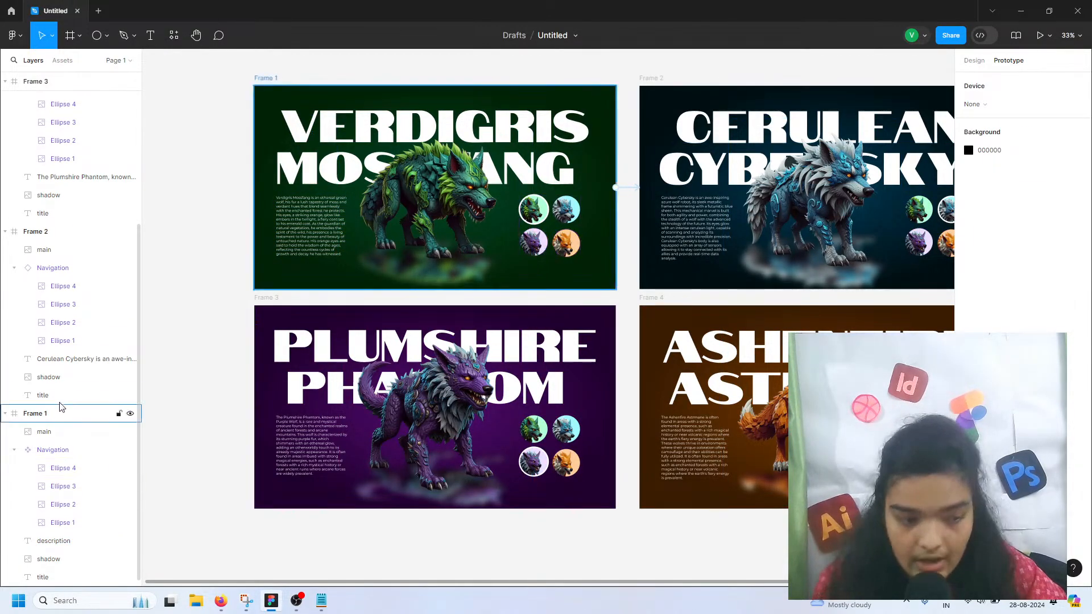
- Rename the paragraph text layers in Frame 2 and Frame 3 as description
{"action": "double_click", "coordinate": [69, 360]}
{"action": "type", "text": "description"}
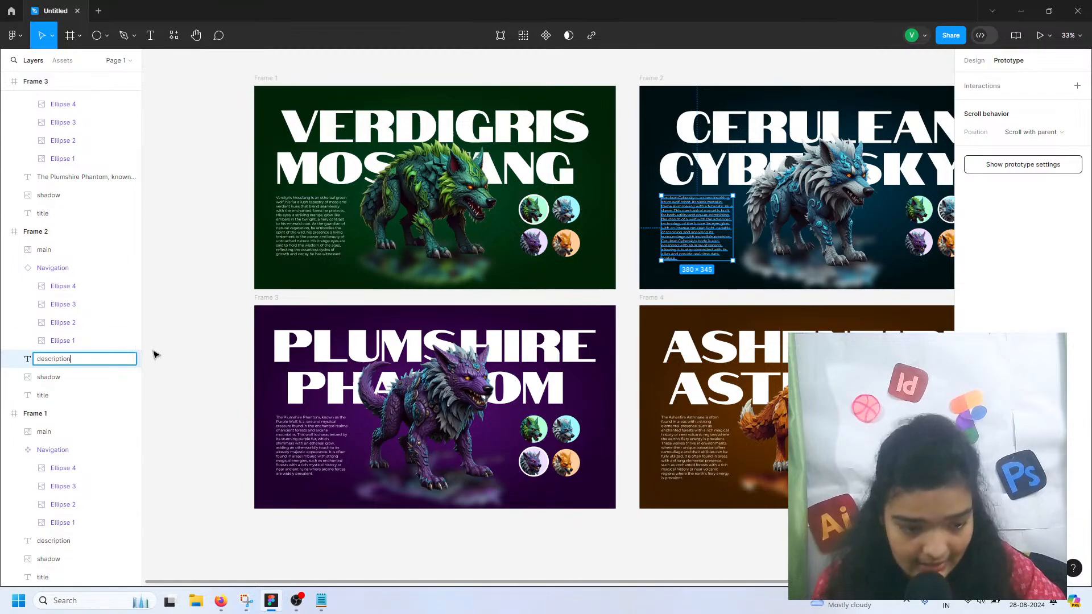
{"action": "left_click", "coordinate": [238, 420]}
{"action": "left_click", "coordinate": [277, 449]}
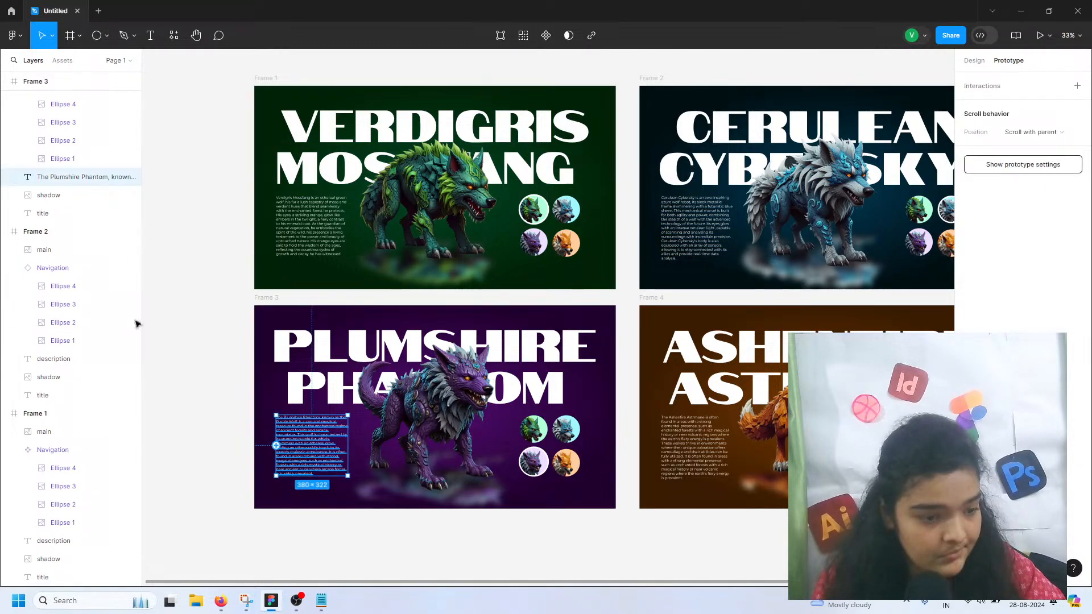
{"action": "double_click", "coordinate": [80, 178]}
{"action": "type", "text": "description"}
{"action": "left_click", "coordinate": [307, 214]}
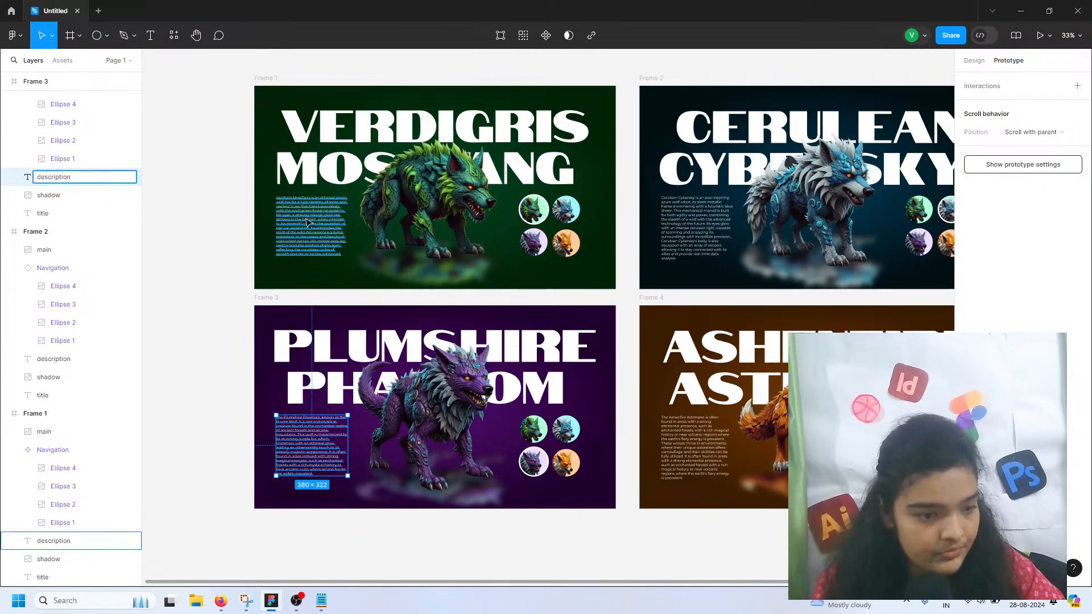
- Rename Frame 4's Ashenfire Astrmane paragraph layer as description using the copied name
{"action": "left_click", "coordinate": [695, 449]}
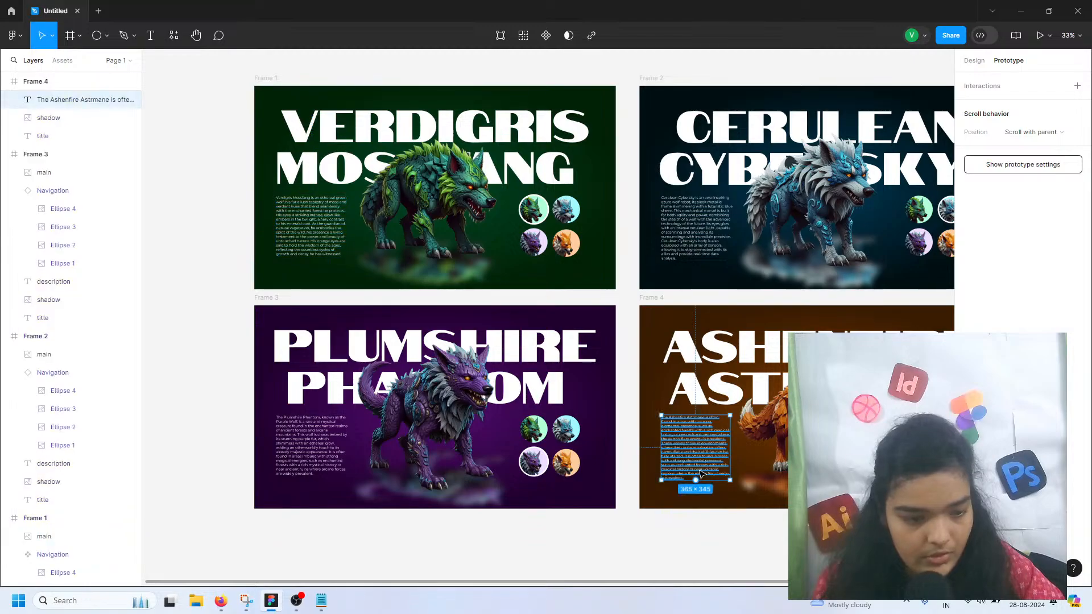
{"action": "double_click", "coordinate": [86, 103]}
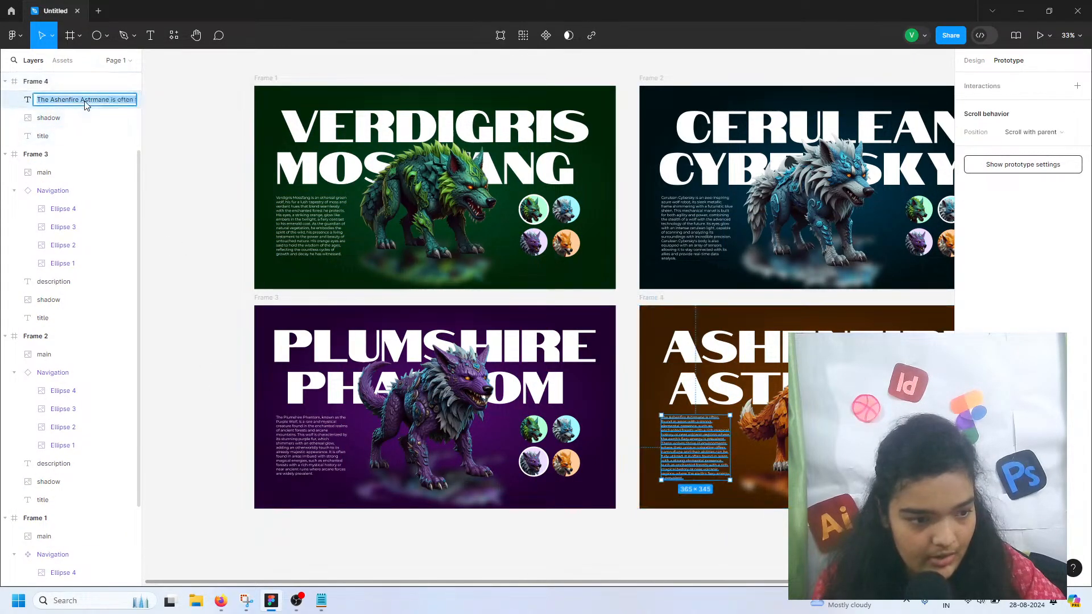
{"action": "key", "text": "ctrl+v"}
{"action": "left_click", "coordinate": [171, 152]}
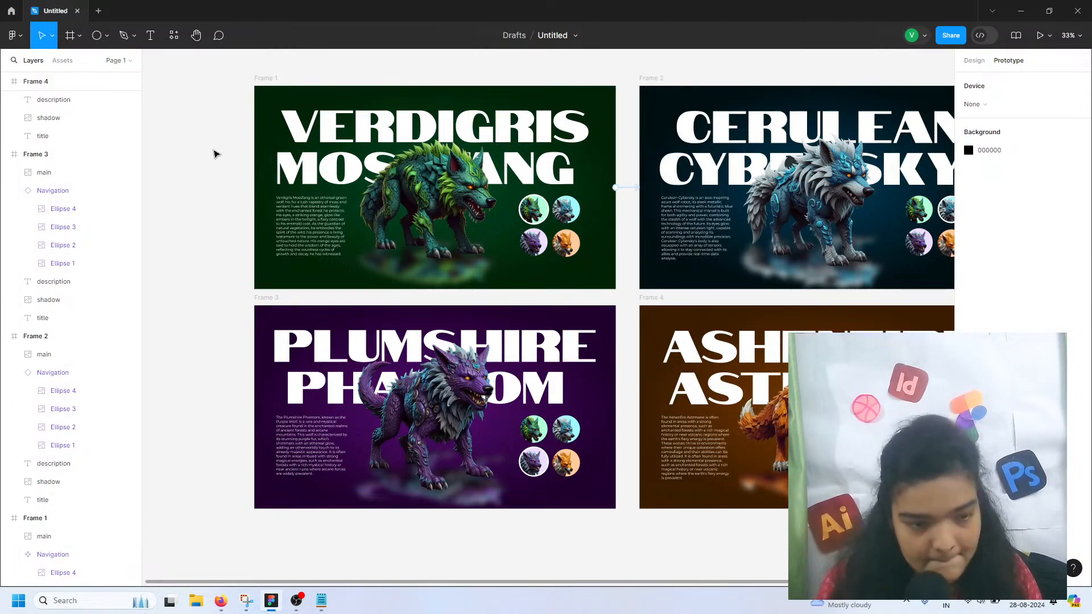
- Check that the Navigation, main, shadow, description and title layers are named consistently across the four frames
{"action": "scroll", "coordinate": [215, 154], "scroll_direction": "right", "scroll_amount": 3}
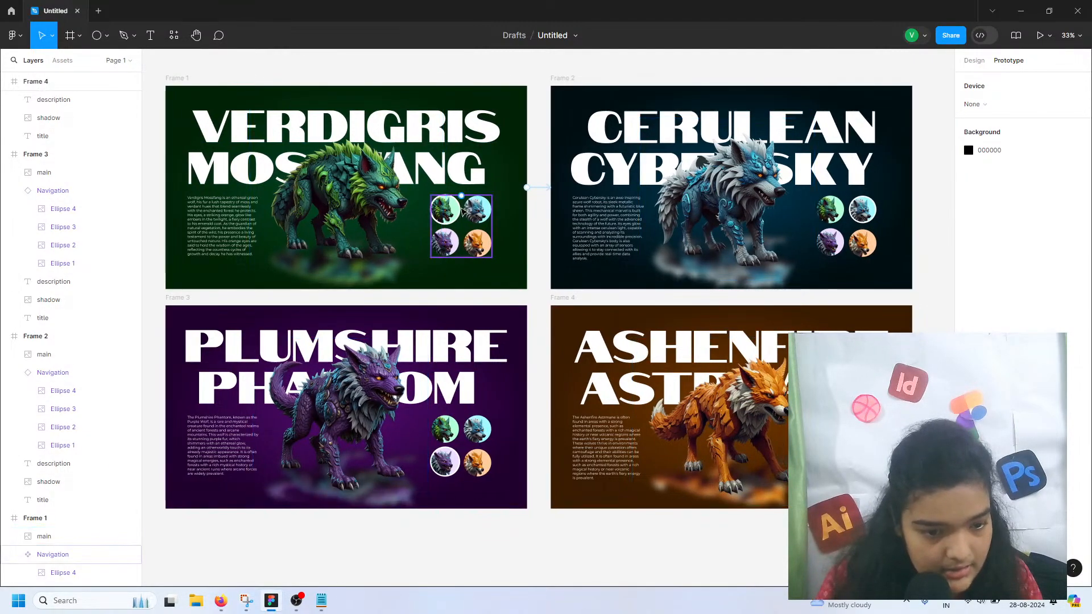
{"action": "left_click", "coordinate": [462, 213]}
{"action": "left_click", "coordinate": [466, 426]}
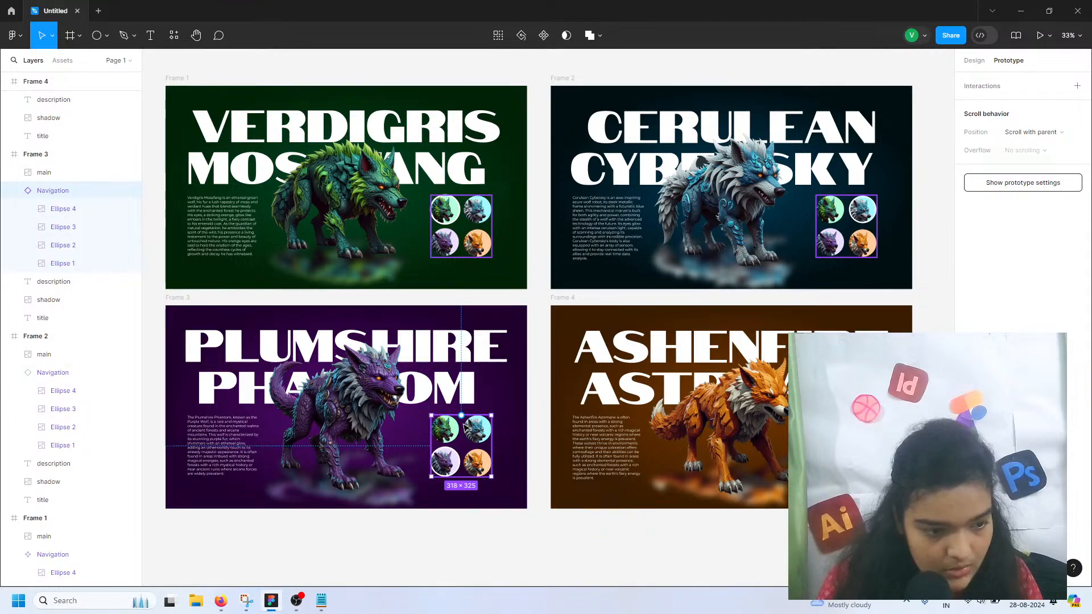
{"action": "left_click", "coordinate": [44, 172]}
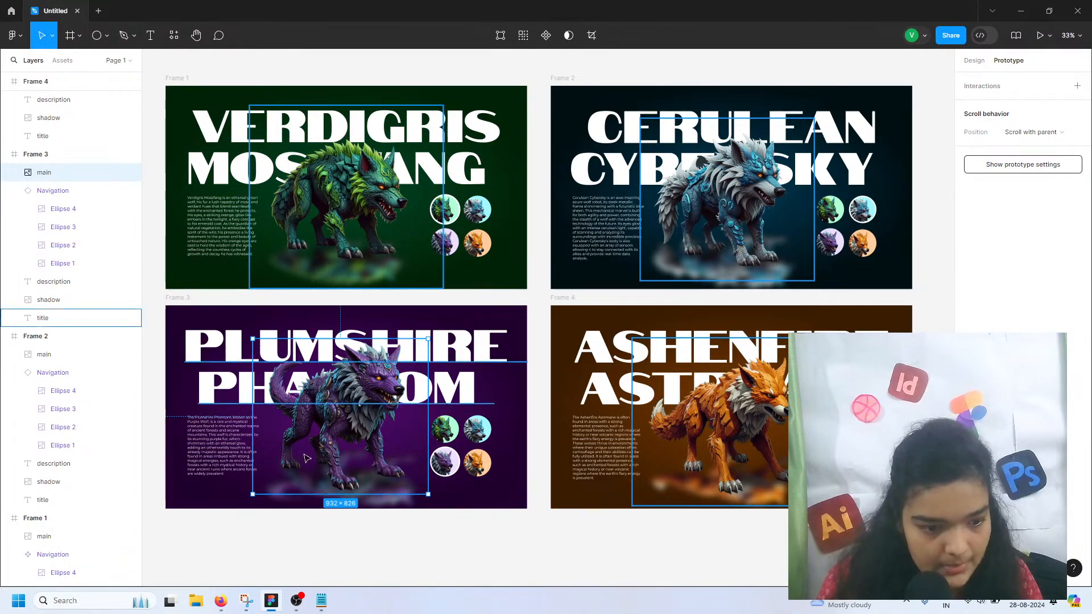
{"action": "left_click", "coordinate": [319, 505]}
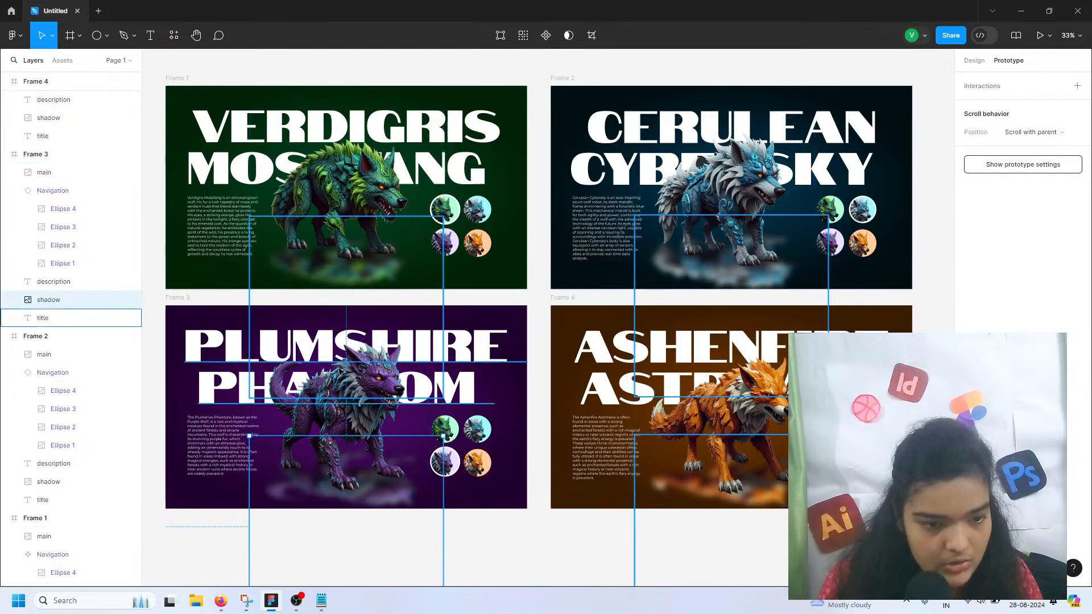
{"action": "scroll", "coordinate": [339, 303], "scroll_direction": "down", "scroll_amount": 2}
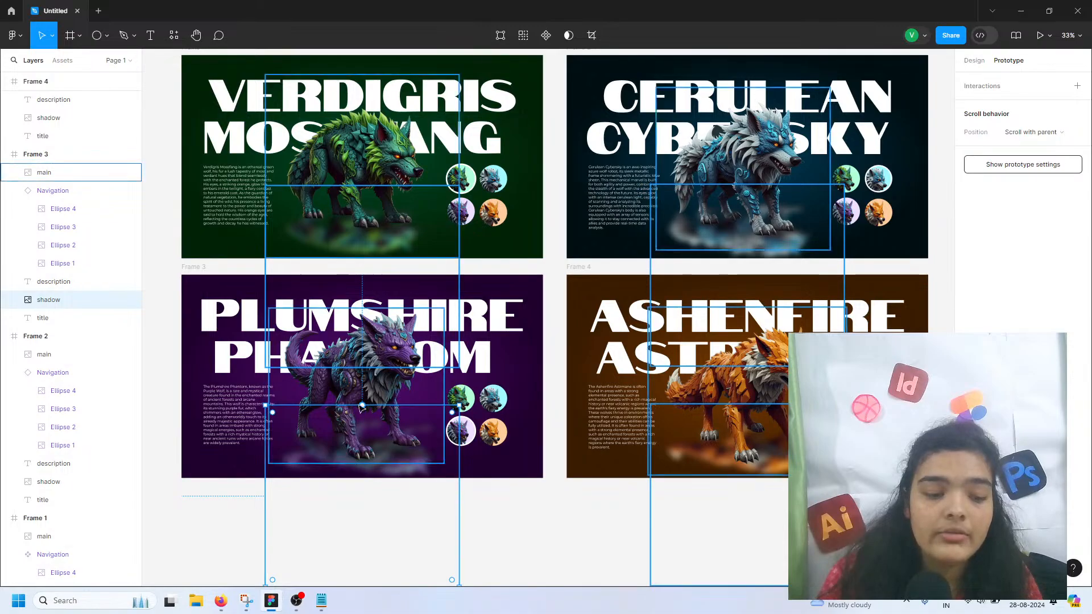
{"action": "left_click", "coordinate": [365, 389]}
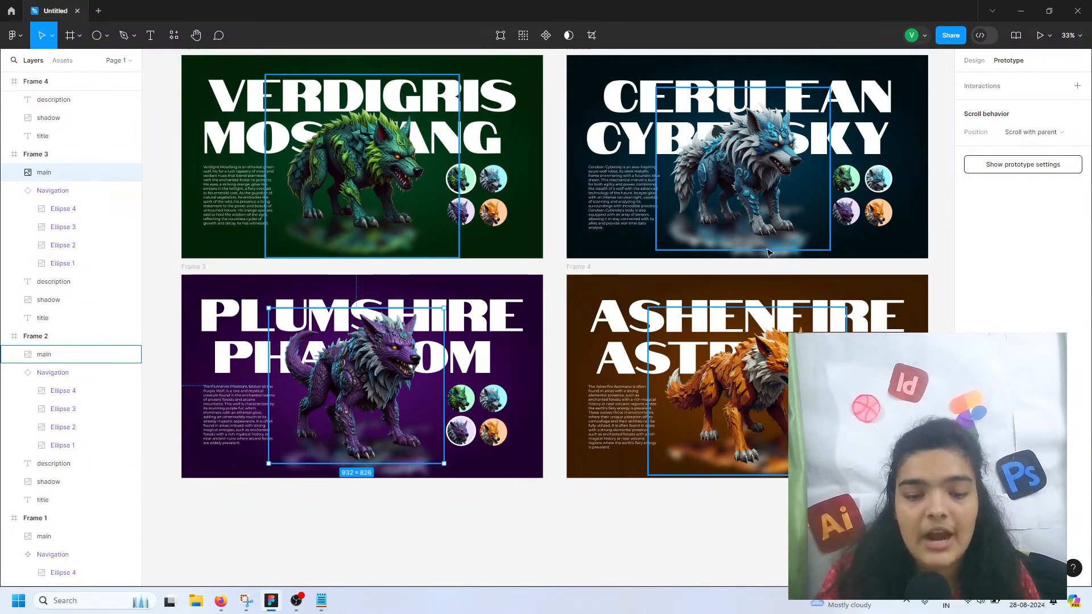
{"action": "left_click", "coordinate": [623, 199]}
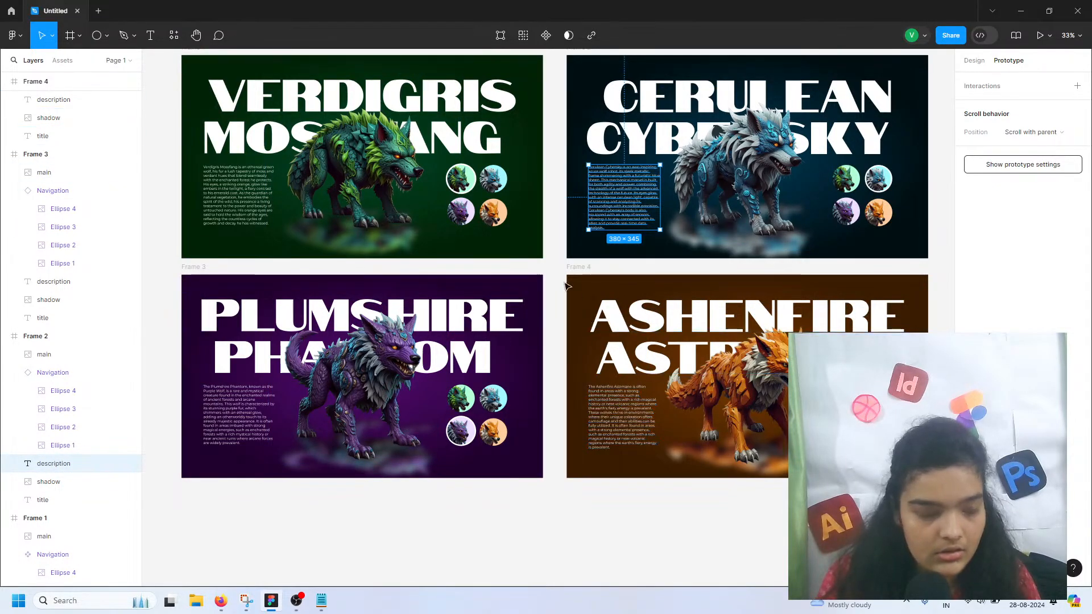
{"action": "left_click", "coordinate": [62, 500]}
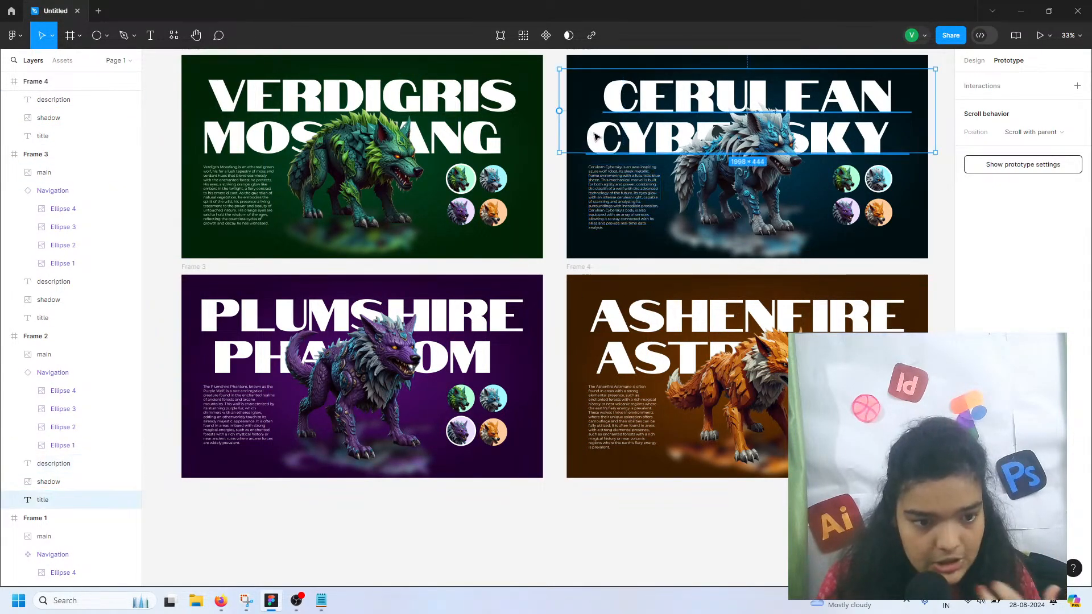
{"action": "scroll", "coordinate": [94, 480], "scroll_direction": "down", "scroll_amount": 2}
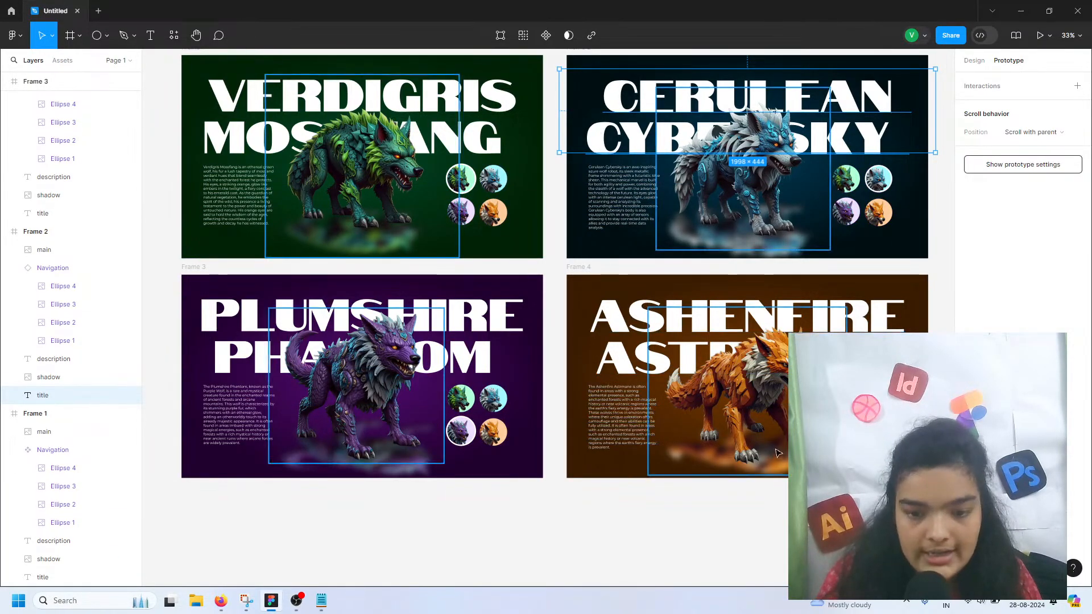
{"action": "left_click", "coordinate": [546, 515]}
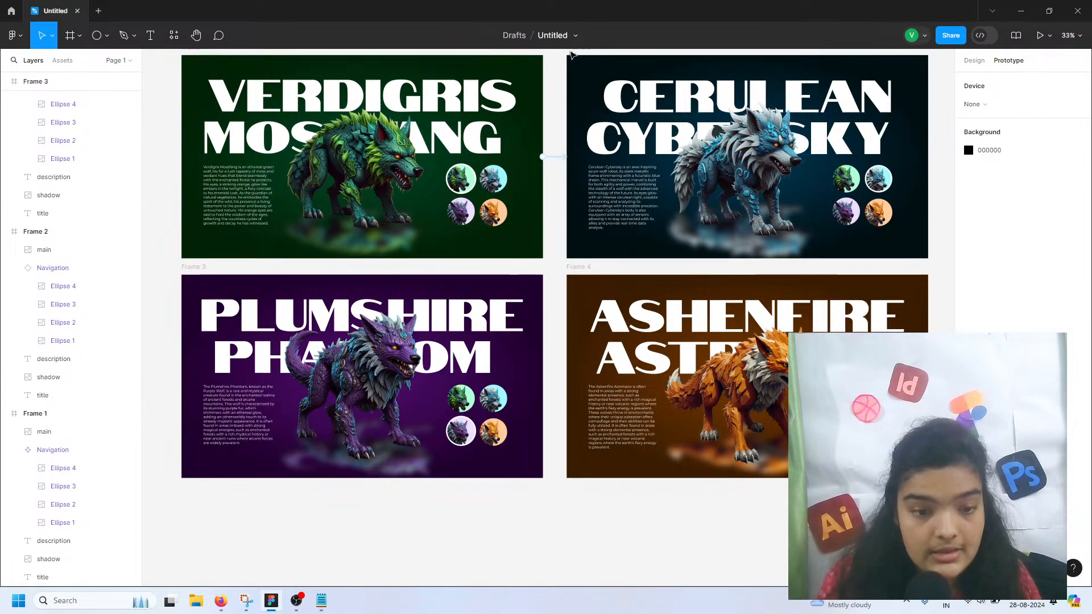
- Link Frame 2 to Frame 3, and Frame 3 to Frame 4 with an on-click Smart animate transition
{"action": "scroll", "coordinate": [572, 57], "scroll_direction": "up", "scroll_amount": 1}
{"action": "left_click", "coordinate": [561, 73]}
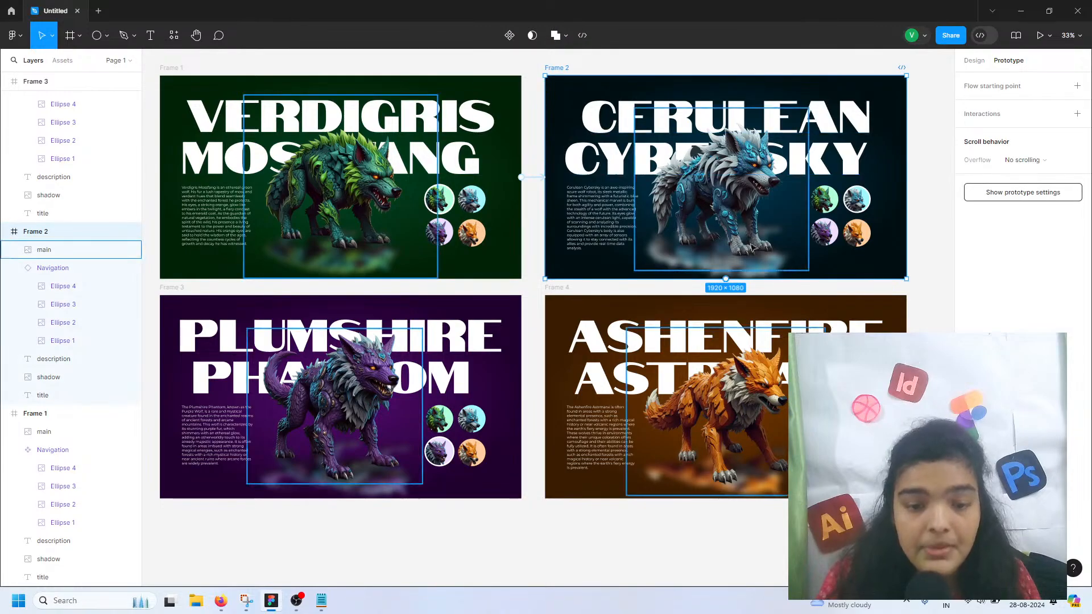
{"action": "left_click_drag", "start_coordinate": [722, 278], "coordinate": [265, 292]}
{"action": "left_click", "coordinate": [206, 296]}
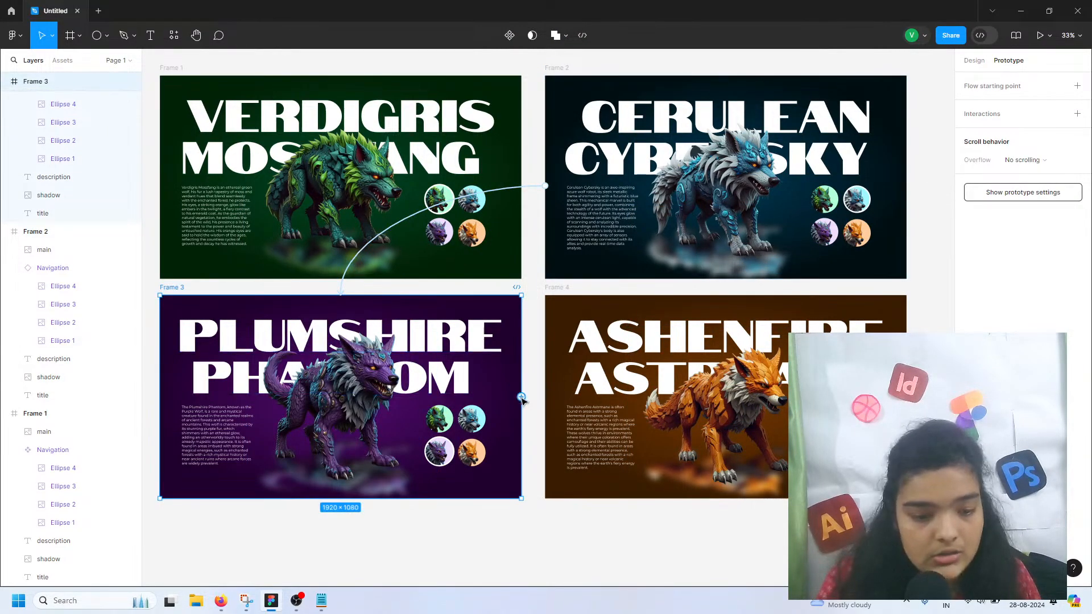
{"action": "left_click_drag", "start_coordinate": [521, 397], "coordinate": [576, 405]}
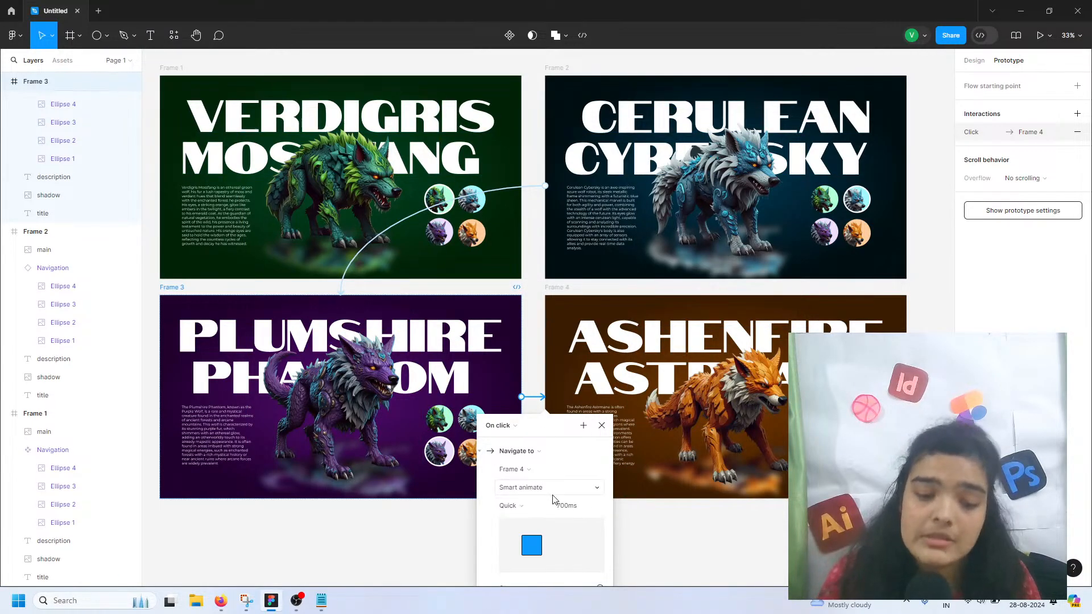
- Link Frame 4 back to Frame 1 with an on-click Smart animate transition using Quick easing and 700ms
{"action": "left_click", "coordinate": [559, 290]}
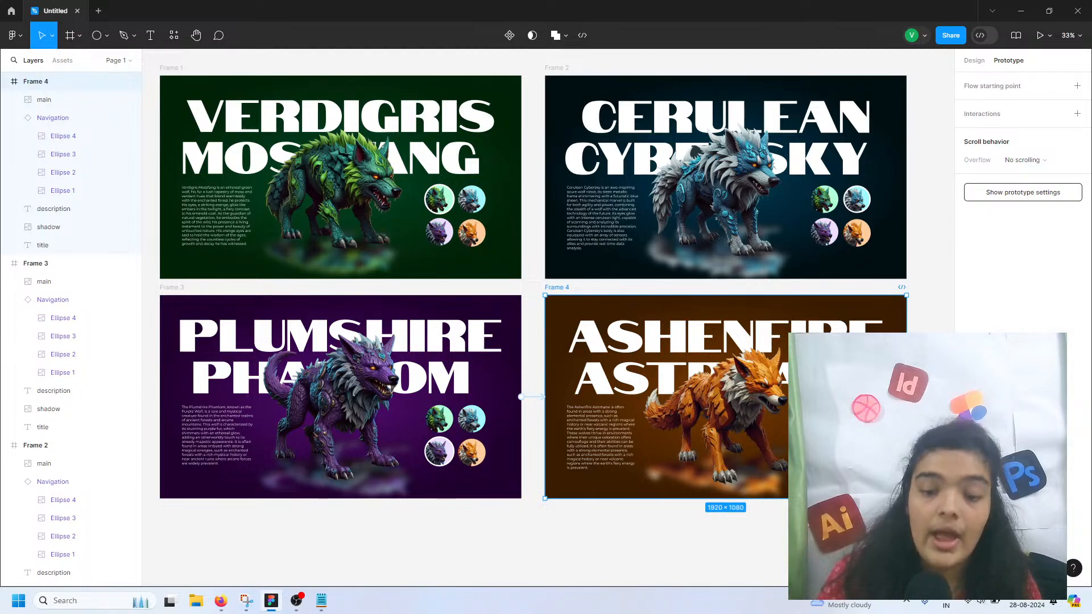
{"action": "left_click_drag", "start_coordinate": [907, 397], "coordinate": [649, 181]}
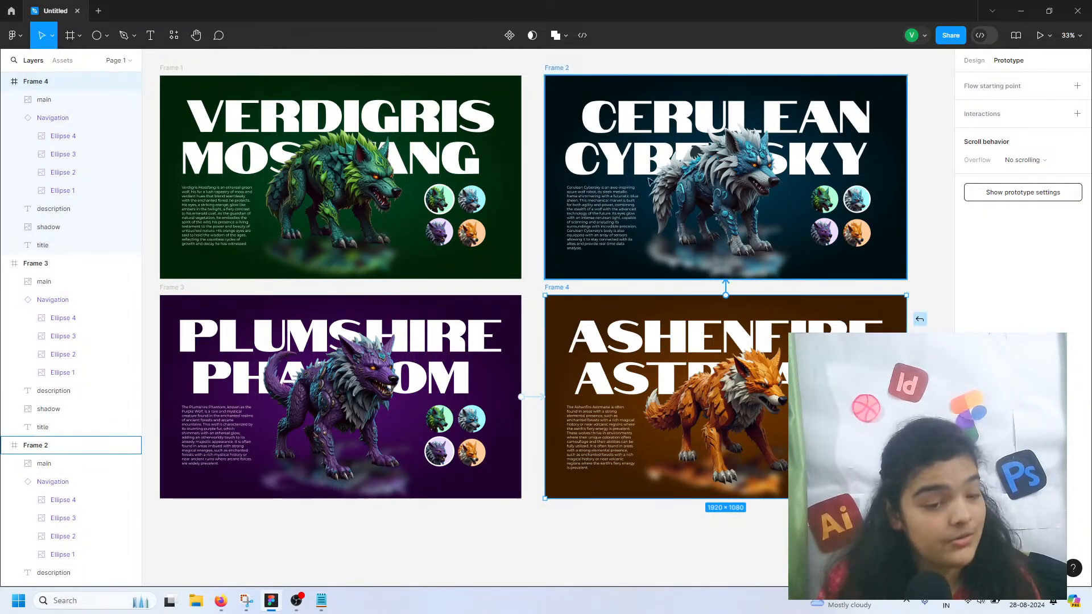
{"action": "left_click_drag", "start_coordinate": [529, 205], "coordinate": [515, 266]}
{"action": "scroll", "coordinate": [528, 290], "scroll_direction": "left", "scroll_amount": 1}
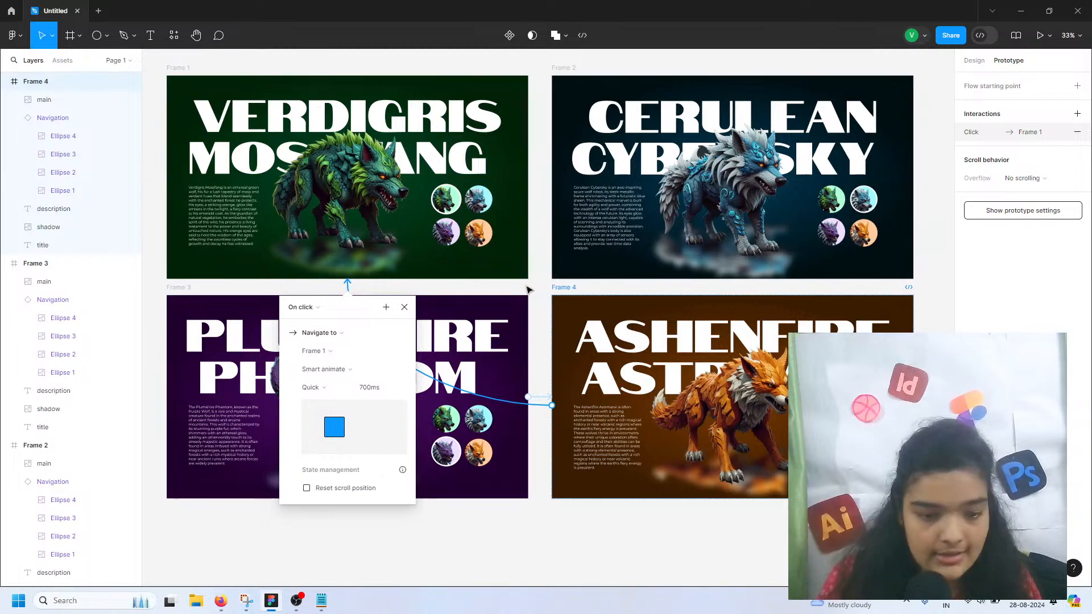
{"action": "scroll", "coordinate": [383, 166], "scroll_direction": "up", "scroll_amount": 1}
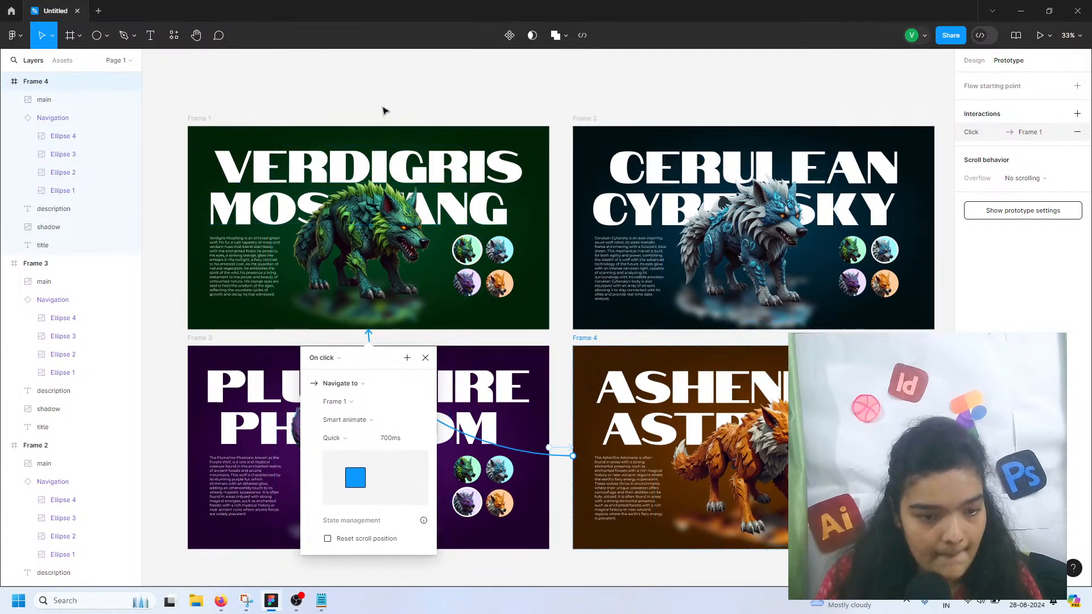
- Present the prototype starting from Frame 1
{"action": "left_click", "coordinate": [383, 110]}
{"action": "left_click", "coordinate": [221, 123]}
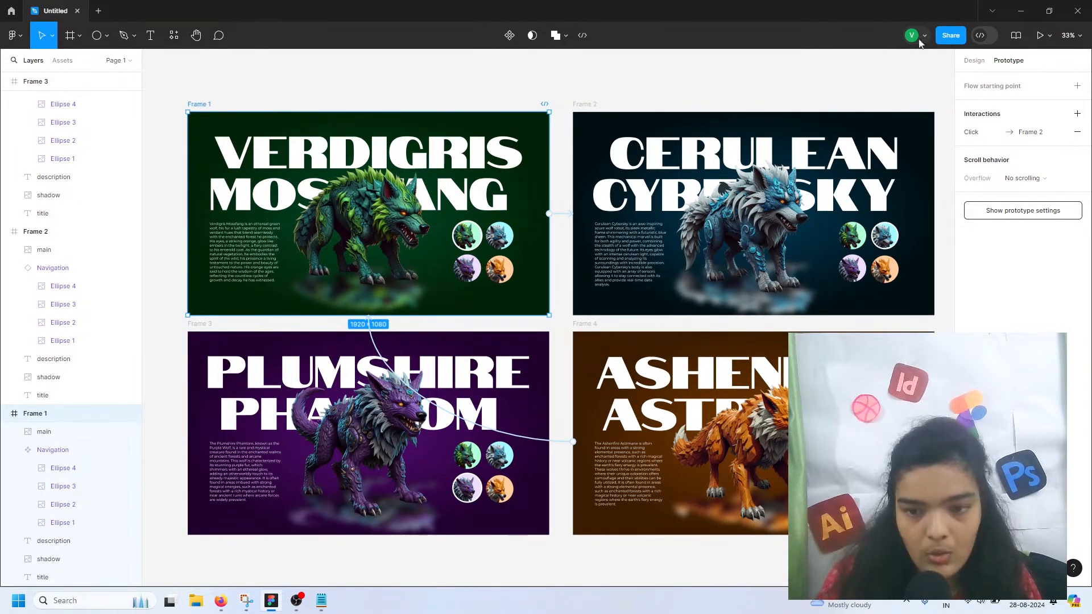
{"action": "left_click", "coordinate": [1040, 37]}
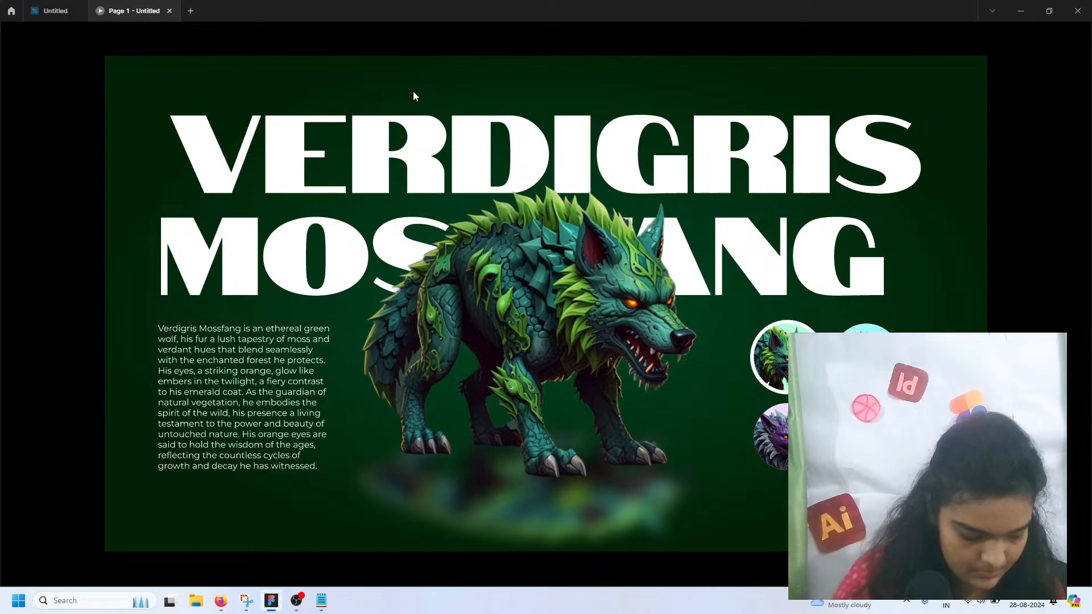
- Switch to OBS Studio, shrink the webcam overlay into a corner of the scene, and return to the Figma prototype
{"action": "left_click", "coordinate": [296, 601]}
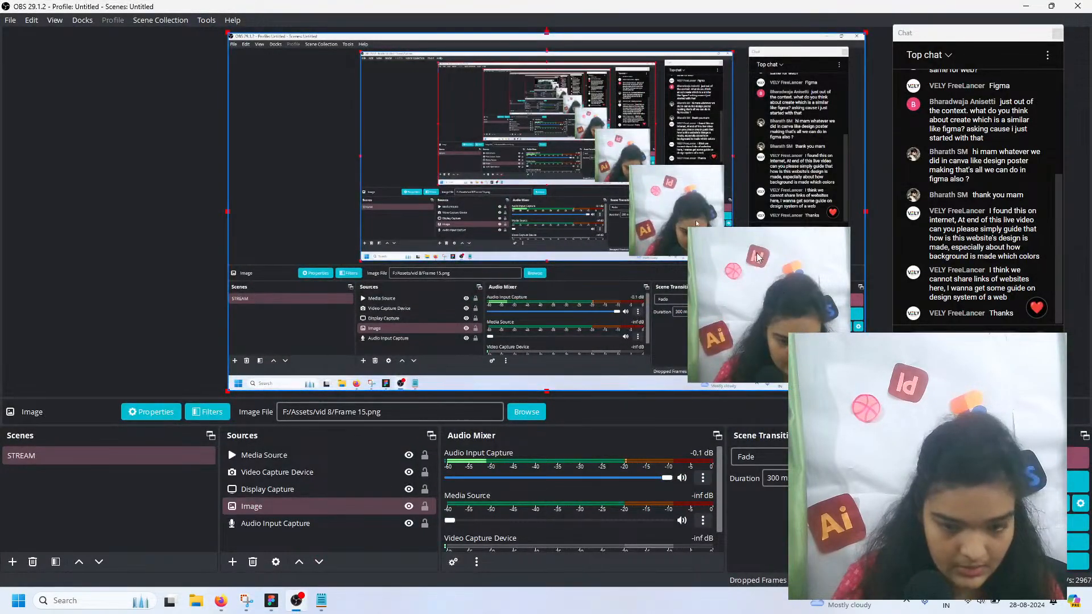
{"action": "left_click", "coordinate": [701, 236]}
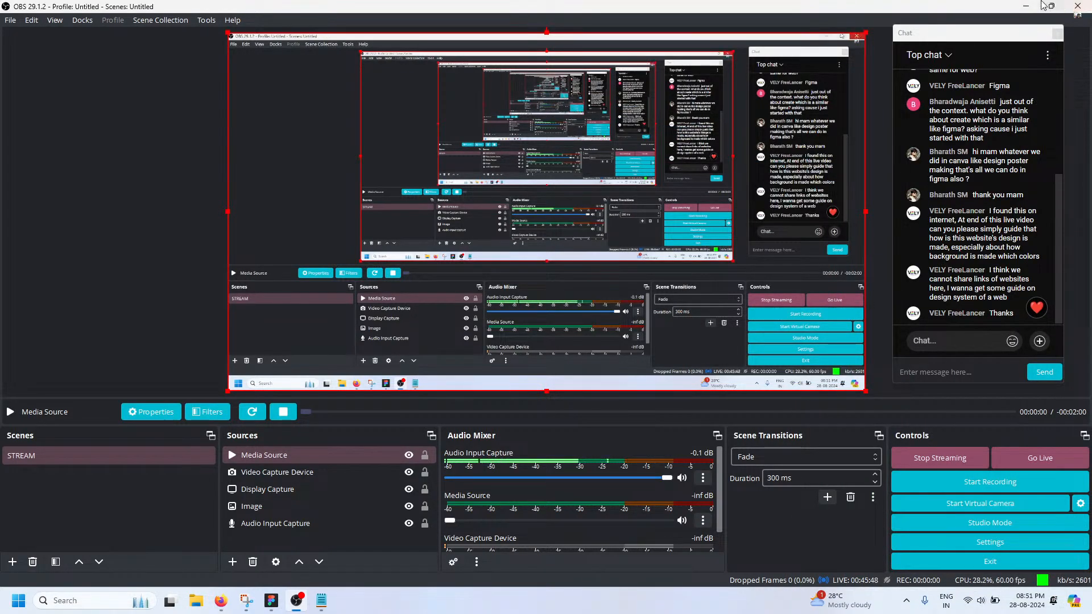
{"action": "left_click", "coordinate": [1024, 5]}
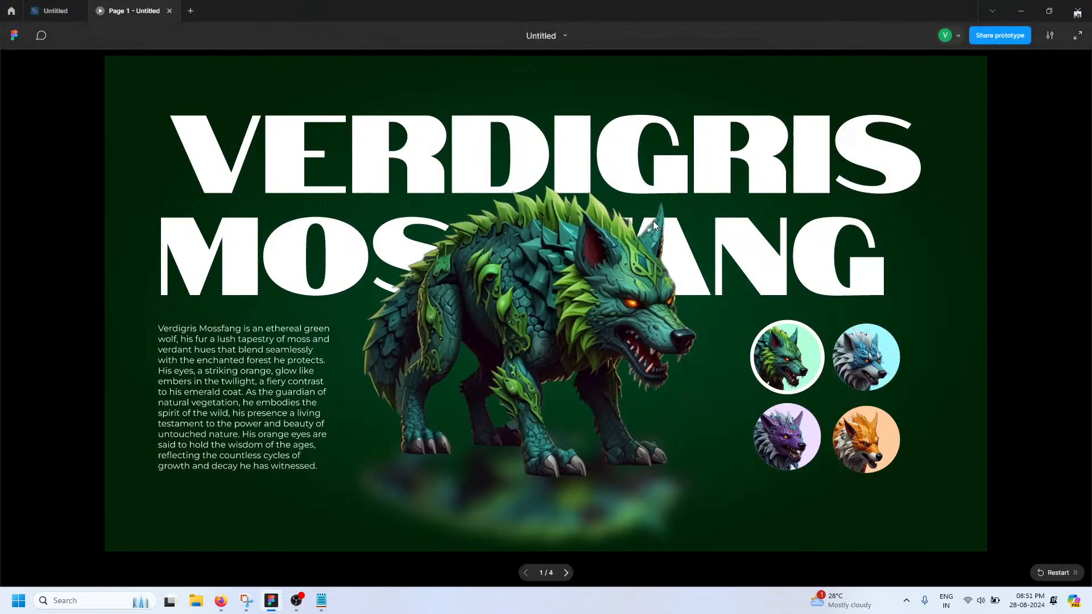
- Show the prototype full screen and test the transitions between the four wolf banners using their navigation thumbnails
{"action": "key", "text": "f"}
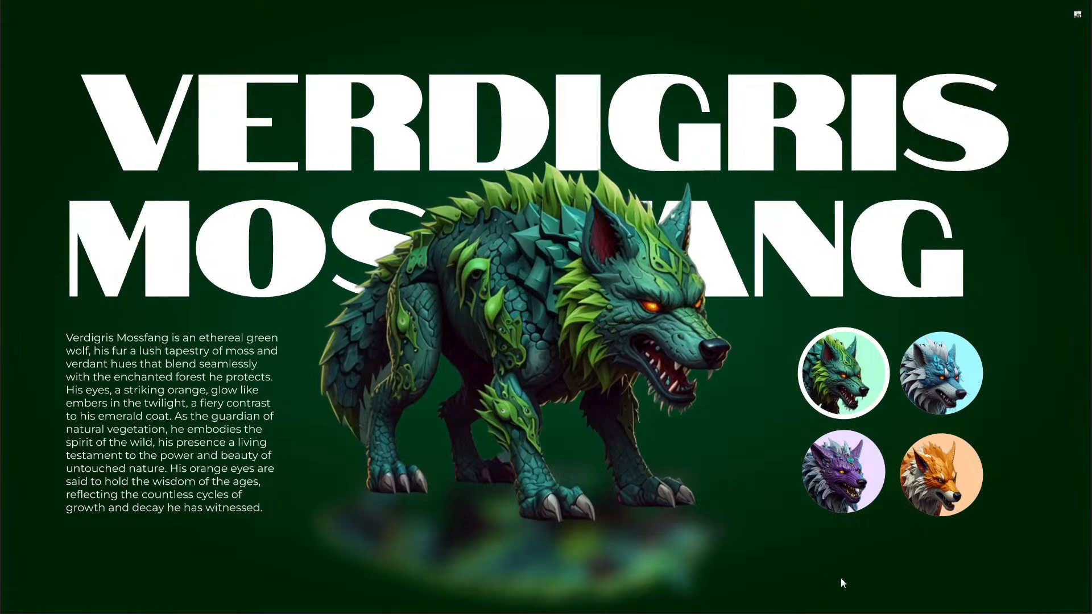
{"action": "left_click", "coordinate": [926, 401]}
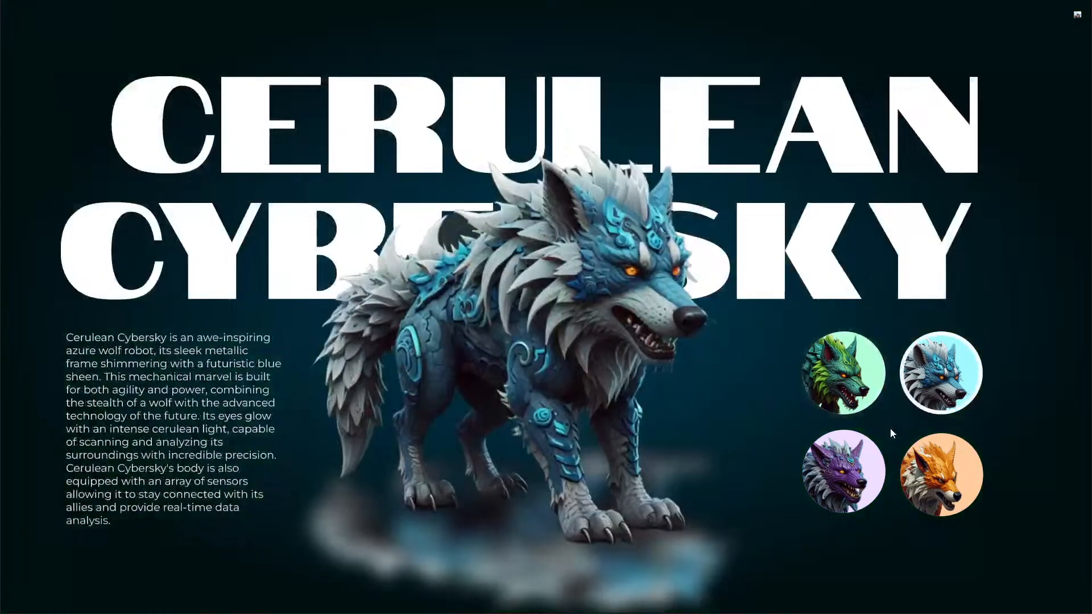
{"action": "left_click", "coordinate": [859, 456]}
{"action": "left_click", "coordinate": [927, 474]}
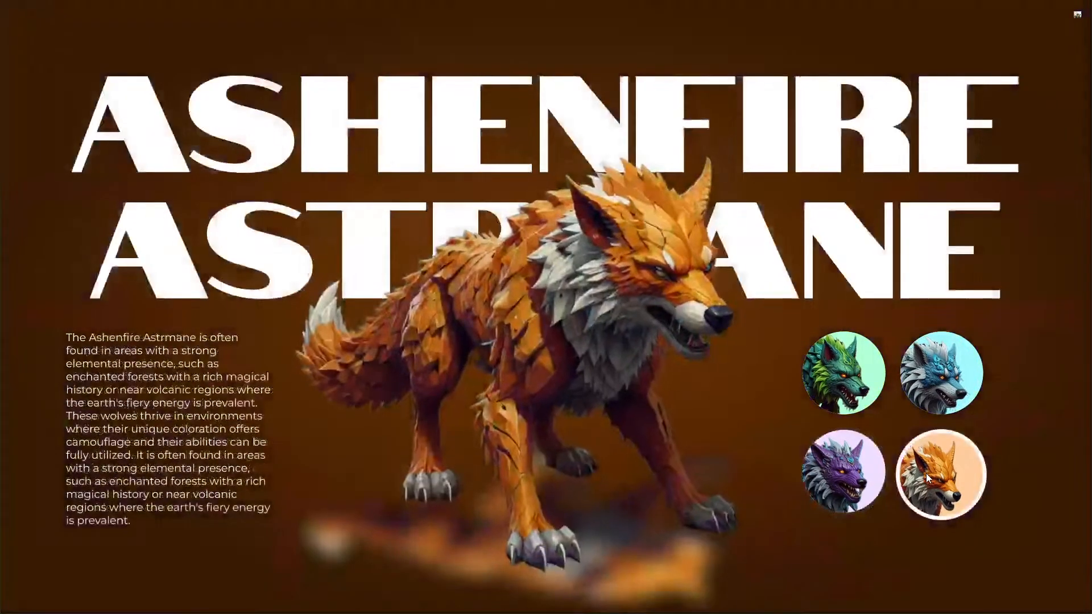
{"action": "left_click", "coordinate": [867, 405]}
{"action": "left_click", "coordinate": [937, 384]}
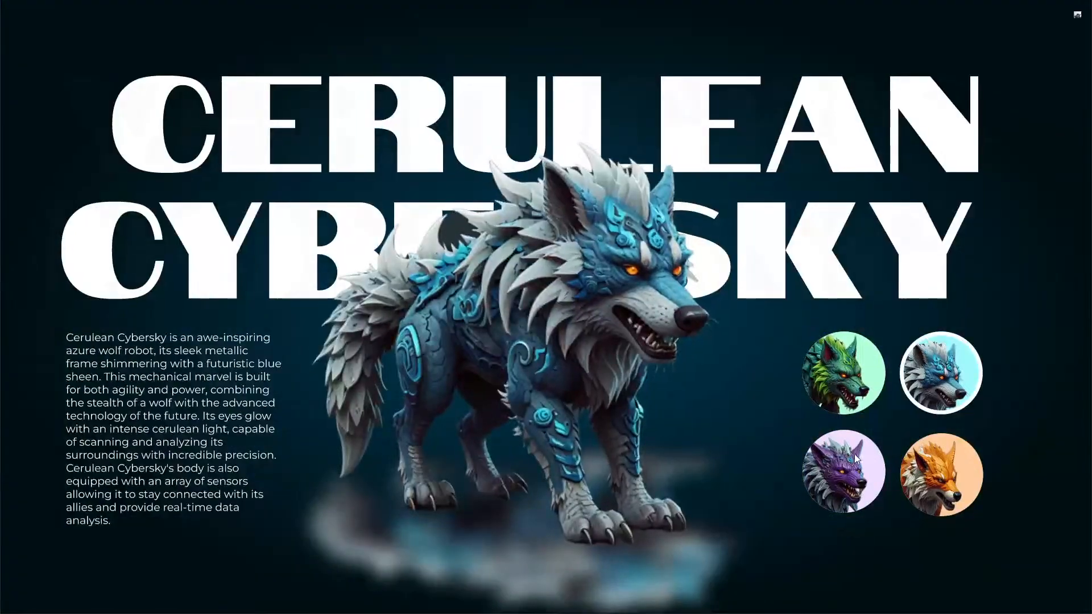
{"action": "left_click", "coordinate": [854, 455]}
{"action": "left_click", "coordinate": [929, 482]}
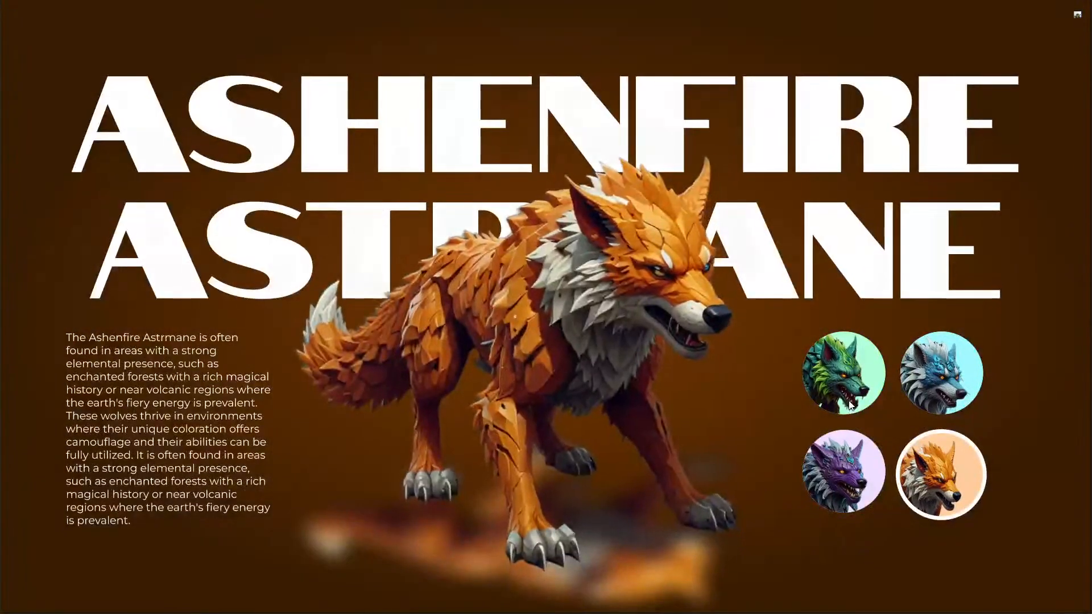
{"action": "left_click", "coordinate": [854, 381]}
{"action": "left_click", "coordinate": [947, 388]}
{"action": "left_click", "coordinate": [864, 468]}
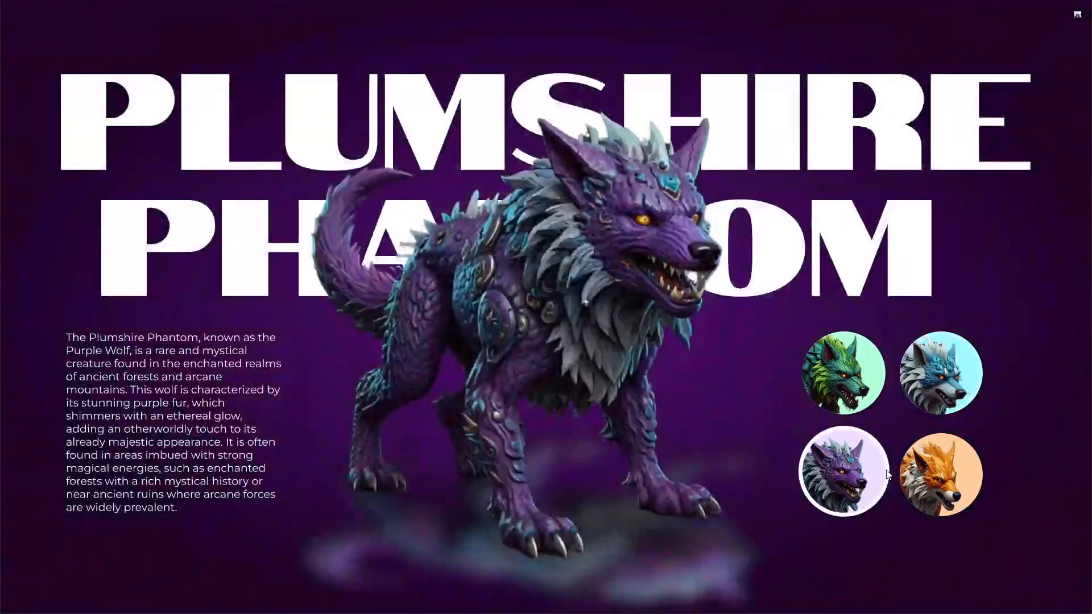
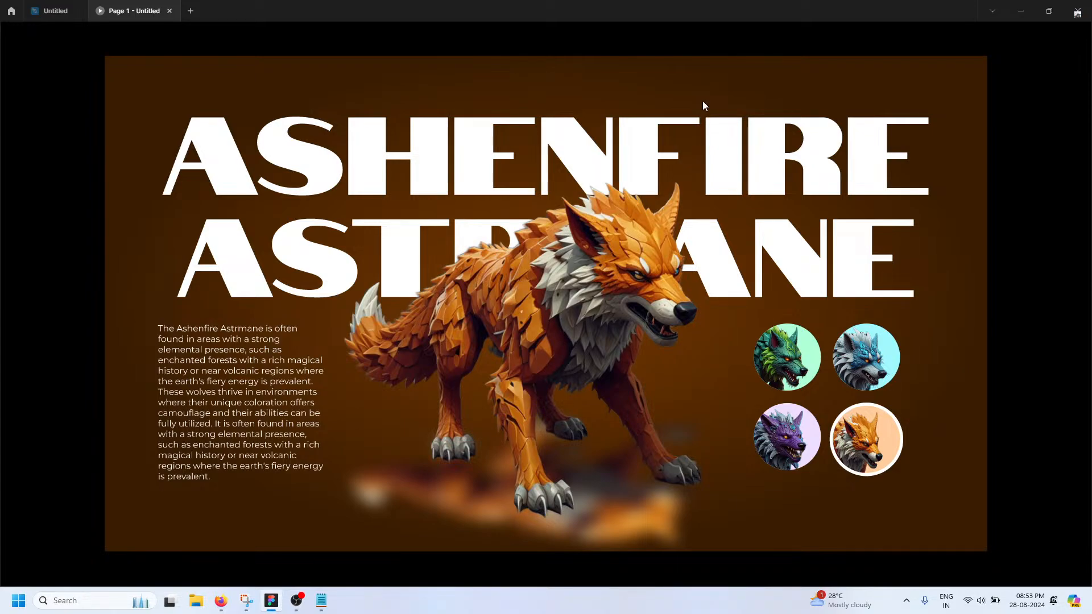
- Close and relaunch Figma, return to the Page 1 prototype, and navigate to the Cerulean Cybersky banner
{"action": "key", "text": "alt+F4"}
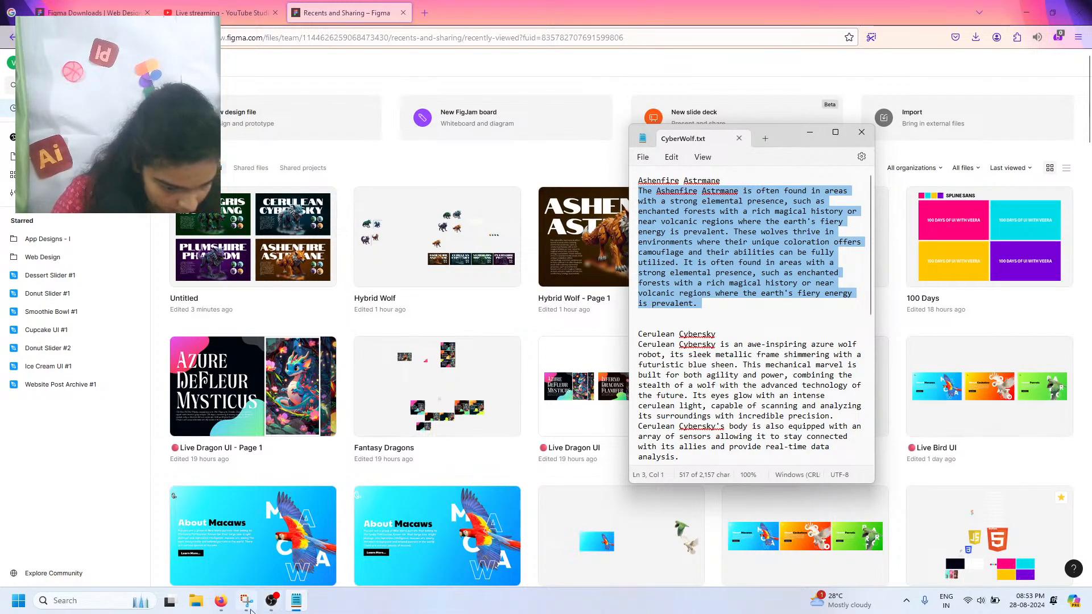
{"action": "left_click", "coordinate": [117, 602]}
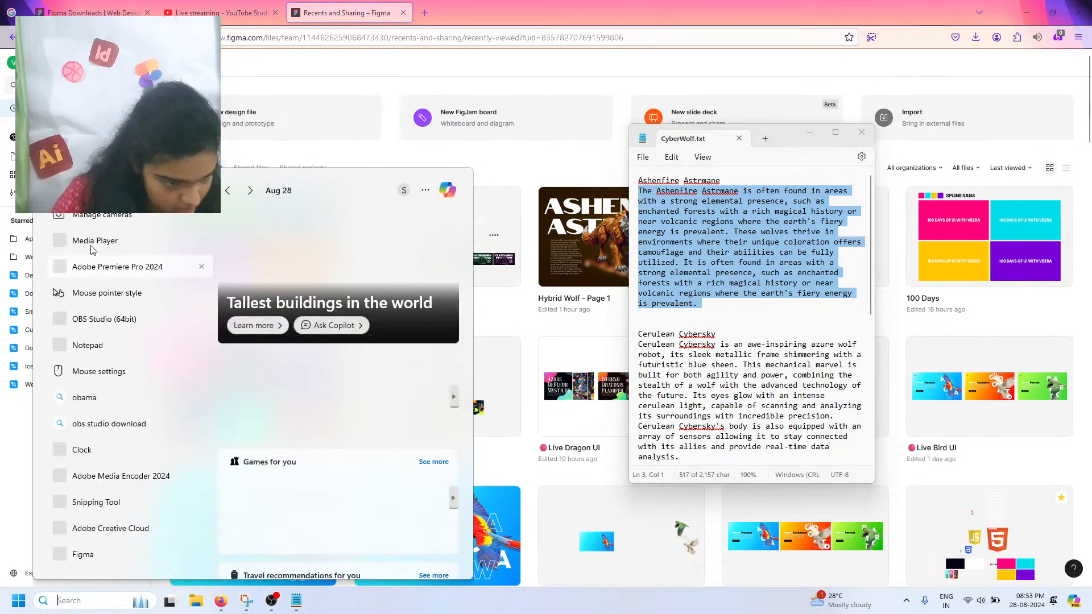
{"action": "left_click", "coordinate": [80, 553]}
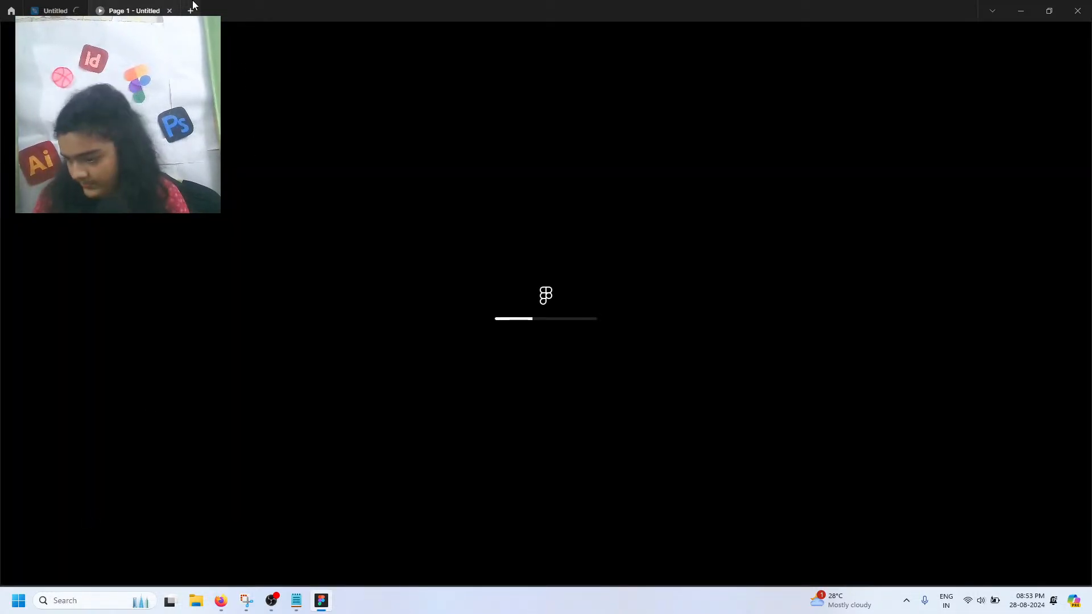
{"action": "left_click", "coordinate": [73, 8]}
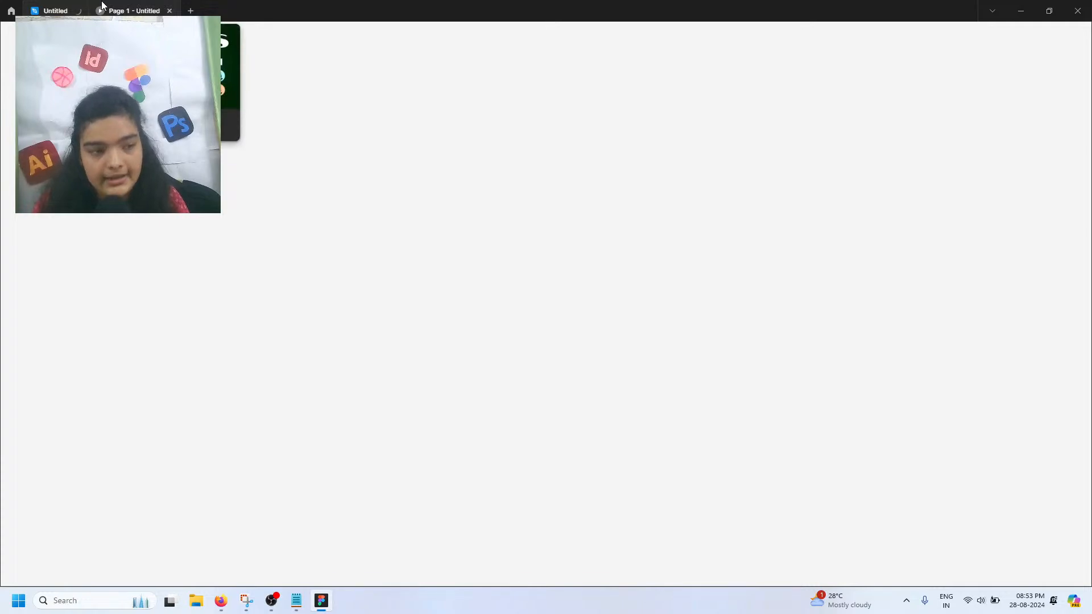
{"action": "left_click", "coordinate": [103, 4]}
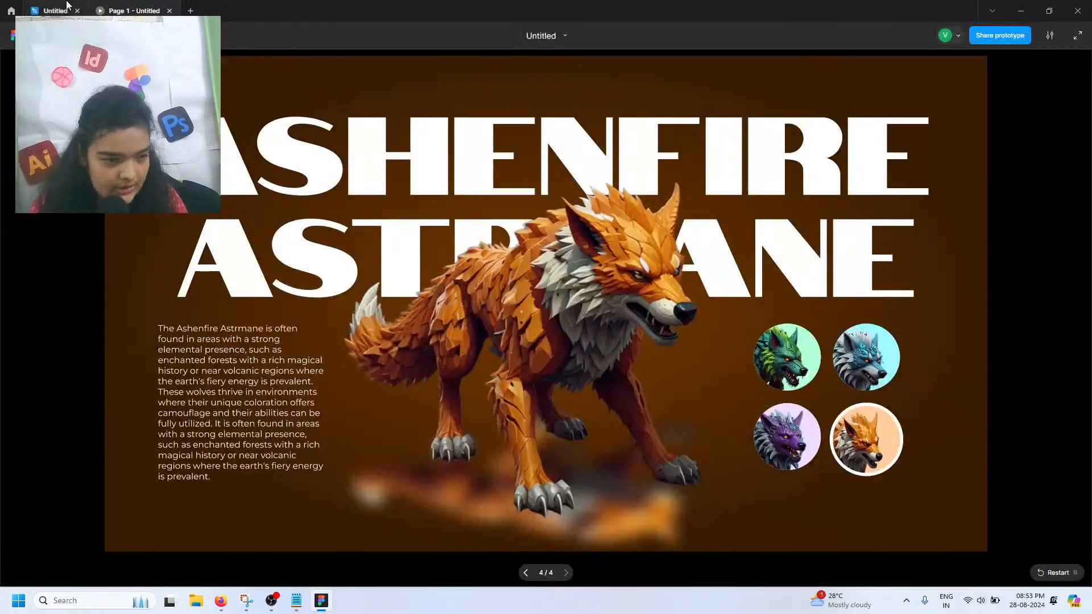
{"action": "left_click", "coordinate": [853, 370]}
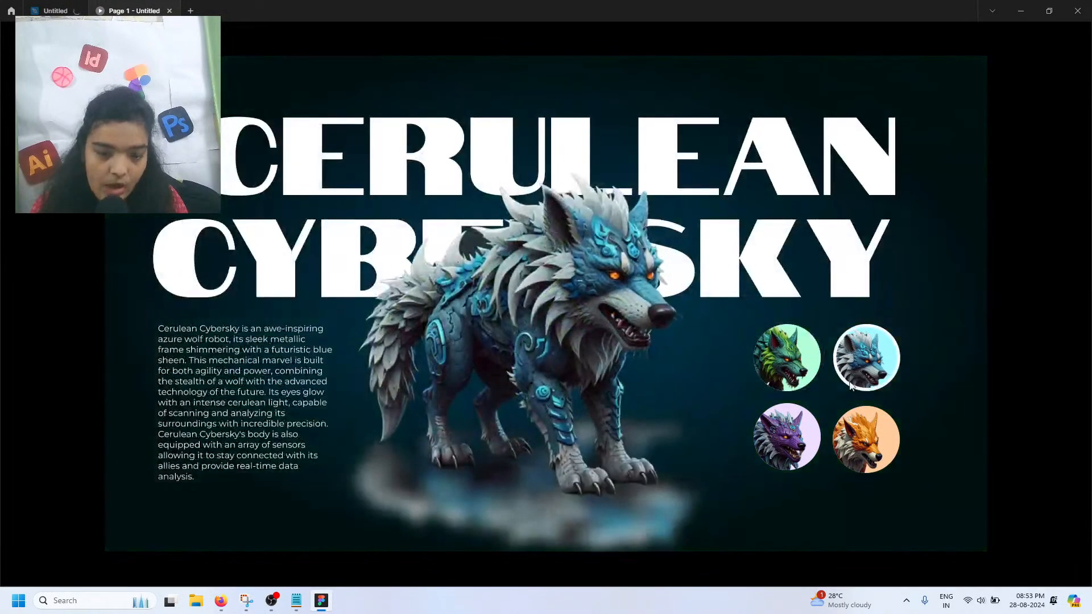
- Test the purple, green and blue navigation thumbnails in the presented prototype
{"action": "left_click", "coordinate": [796, 427]}
{"action": "left_click", "coordinate": [797, 363]}
{"action": "left_click", "coordinate": [858, 359]}
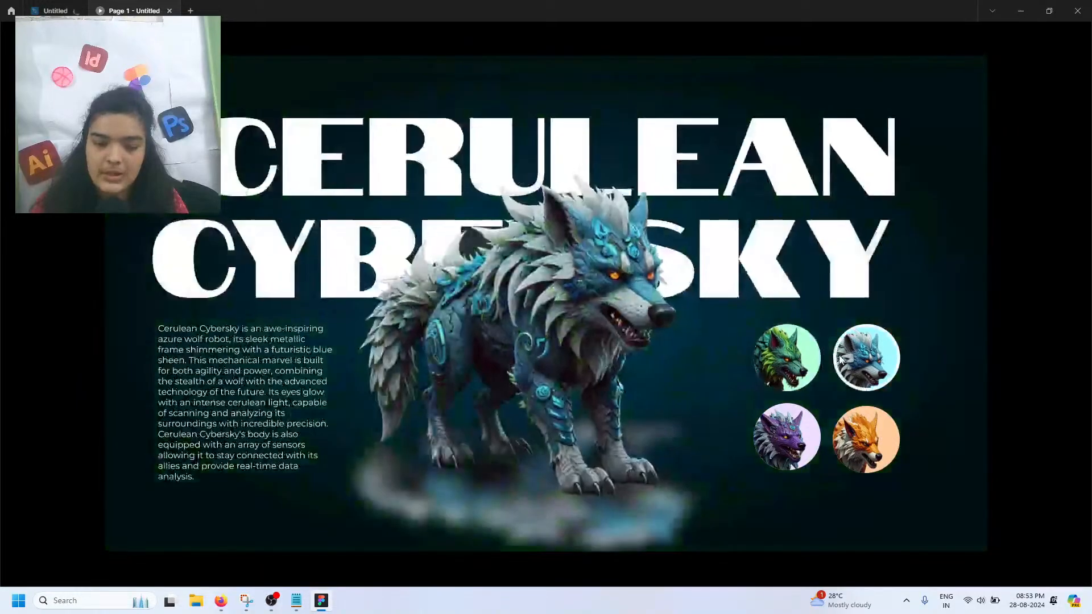
- In the design file, add an On click interaction with the Navigate to action and no destination to Frame 1's green navigation thumbnail
{"action": "left_click", "coordinate": [35, 5]}
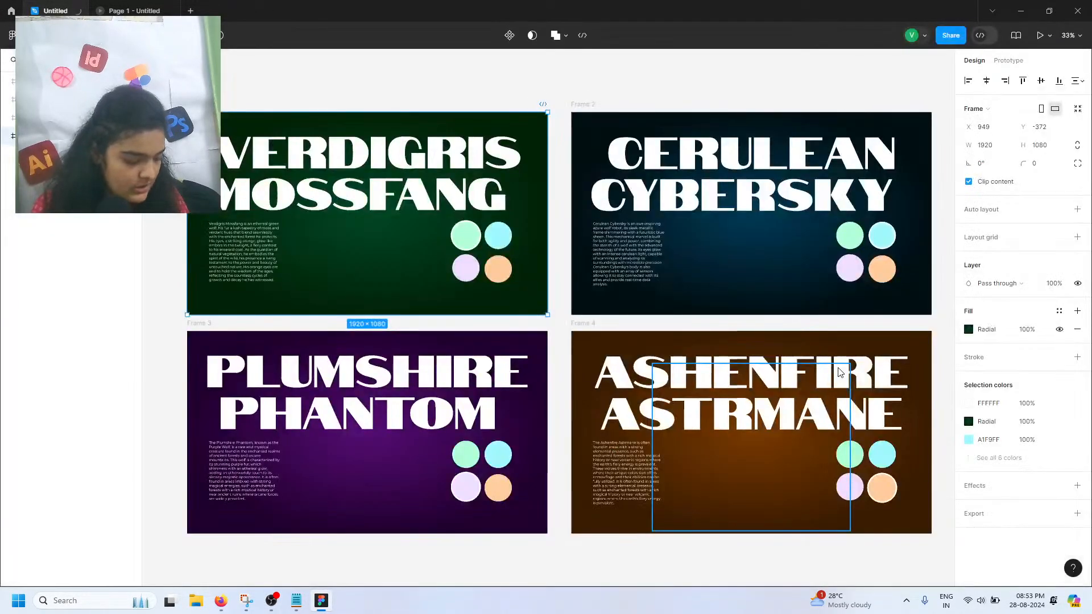
{"action": "double_click", "coordinate": [473, 230]}
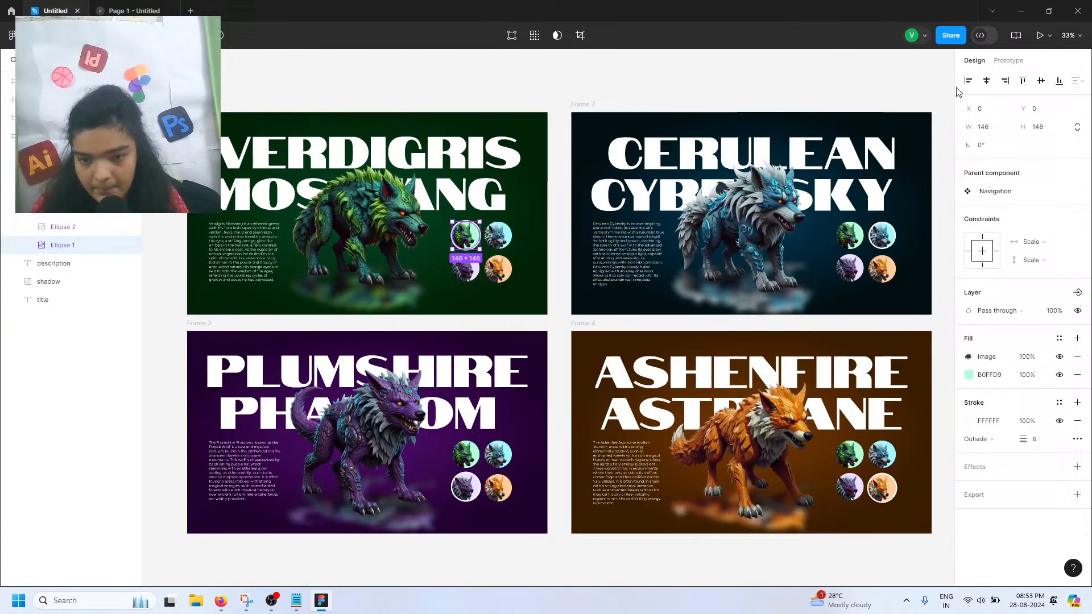
{"action": "left_click", "coordinate": [1007, 60]}
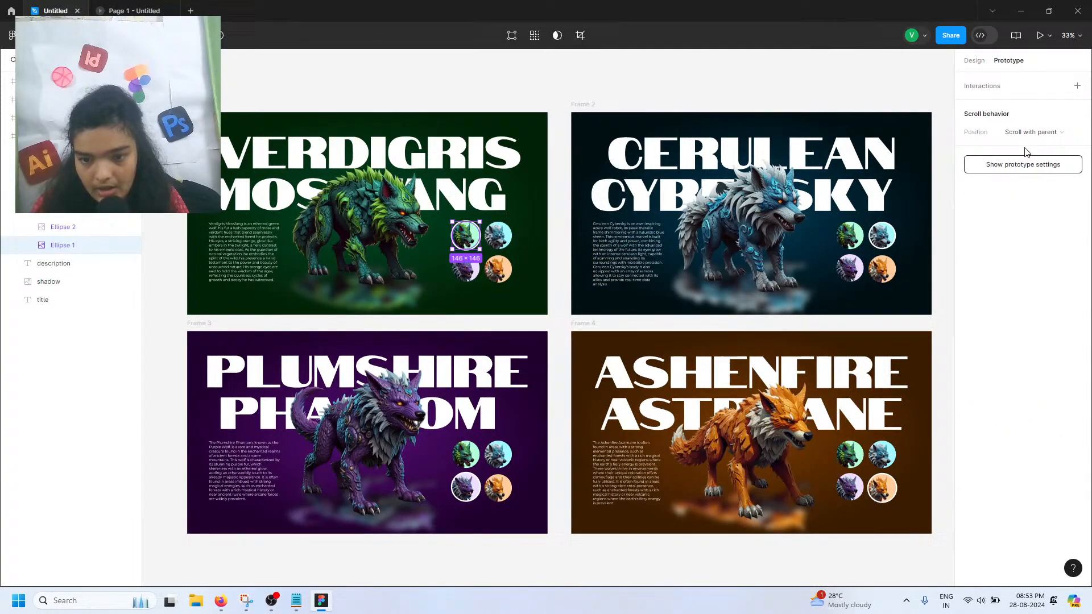
{"action": "left_click", "coordinate": [1077, 85]}
{"action": "left_click", "coordinate": [874, 125]}
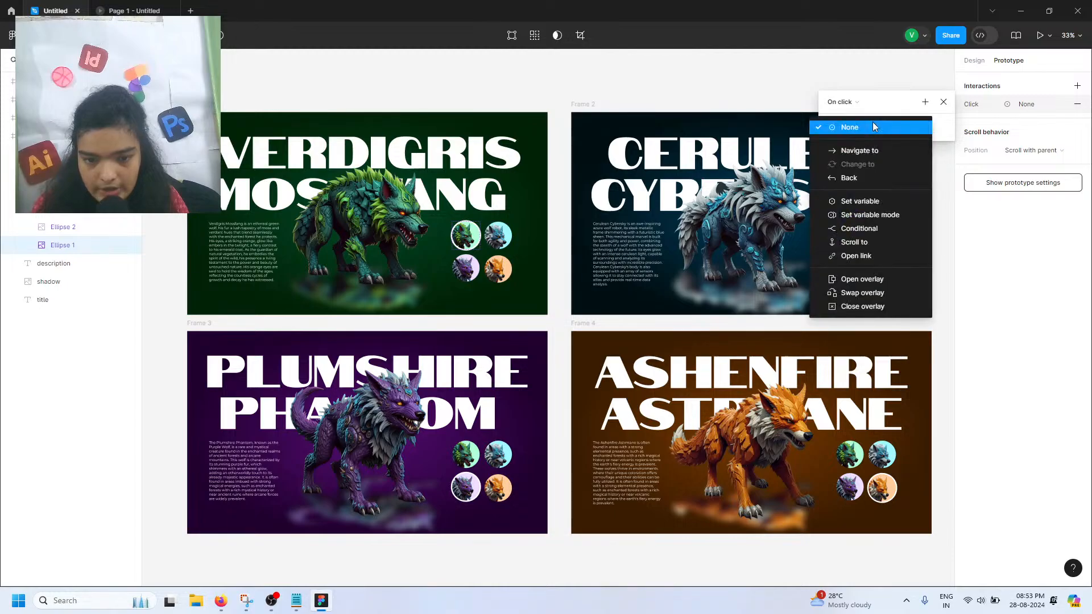
{"action": "left_click", "coordinate": [865, 149]}
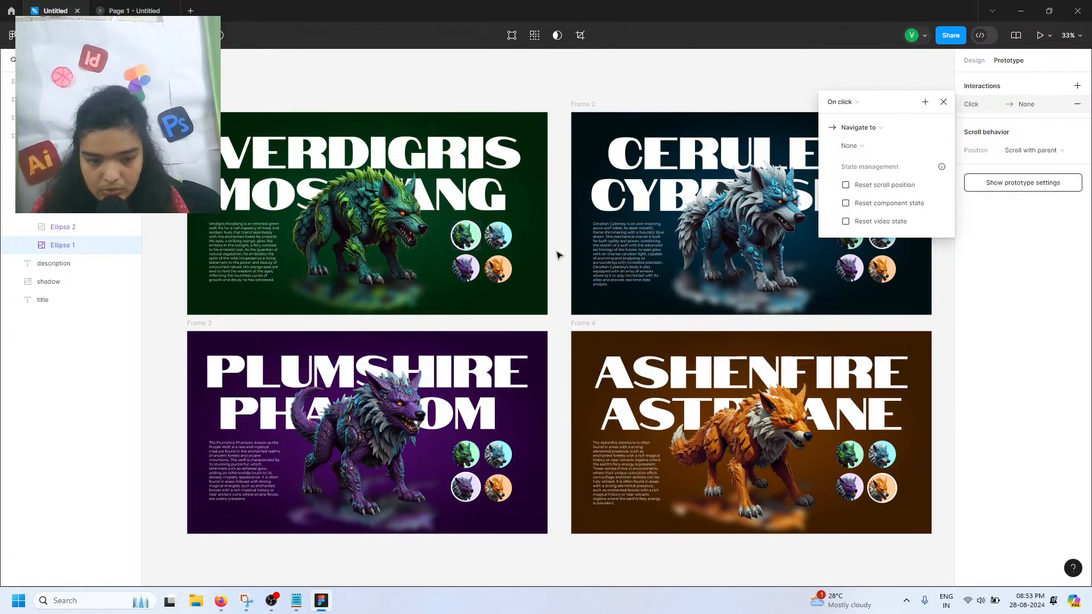
{"action": "mouse_move", "coordinate": [483, 242]}
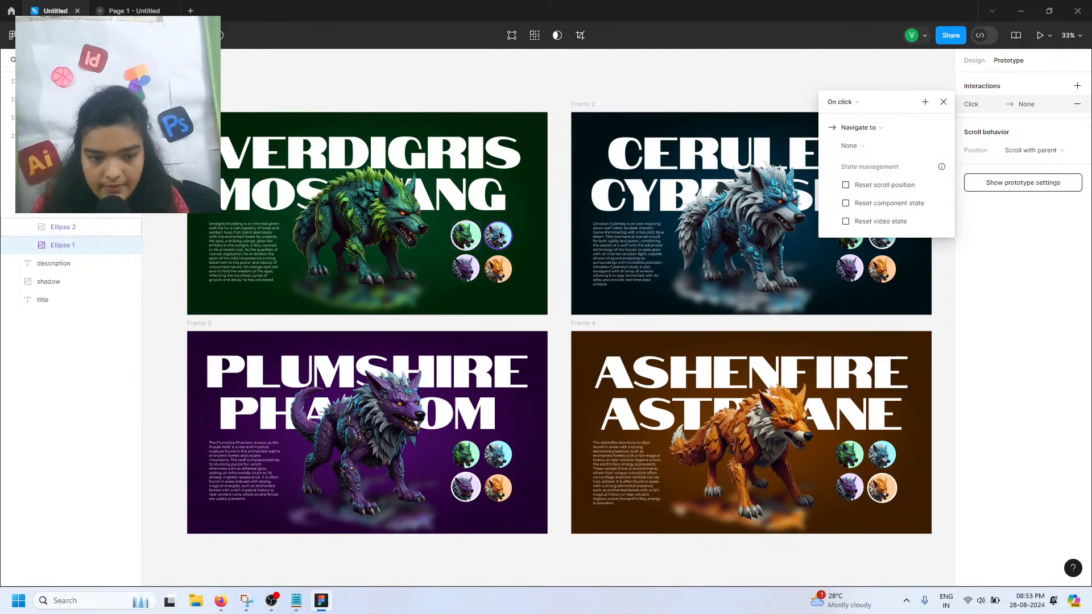
- Link Frame 1's purple thumbnail to Frame 3, its orange thumbnail to Frame 4 and its blue thumbnail to Frame 2 on click
{"action": "left_click", "coordinate": [499, 236]}
{"action": "left_click", "coordinate": [465, 267]}
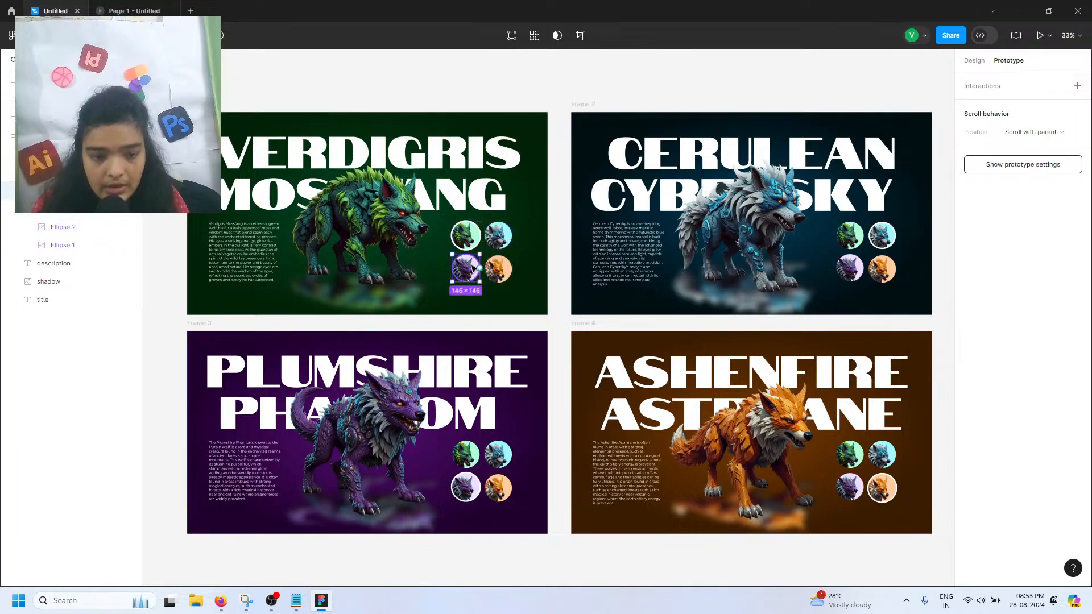
{"action": "left_click_drag", "start_coordinate": [465, 282], "coordinate": [425, 384]}
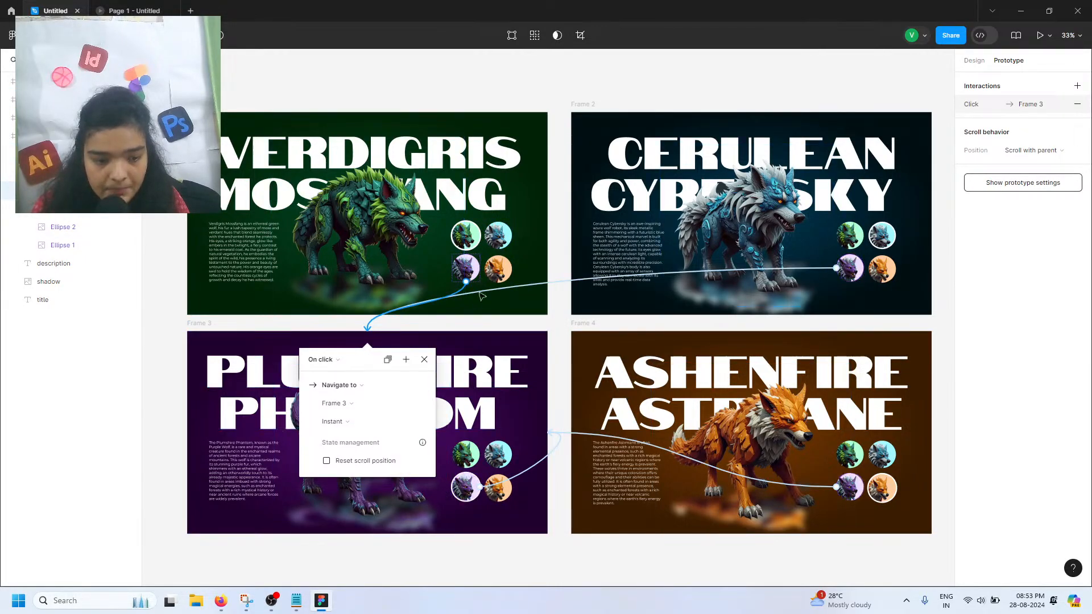
{"action": "left_click", "coordinate": [498, 268]}
{"action": "left_click_drag", "start_coordinate": [512, 269], "coordinate": [671, 353]}
{"action": "left_click", "coordinate": [499, 236]}
{"action": "left_click_drag", "start_coordinate": [514, 236], "coordinate": [578, 140]}
- Return to the presented prototype and step forward through its banners
{"action": "left_click", "coordinate": [157, 4]}
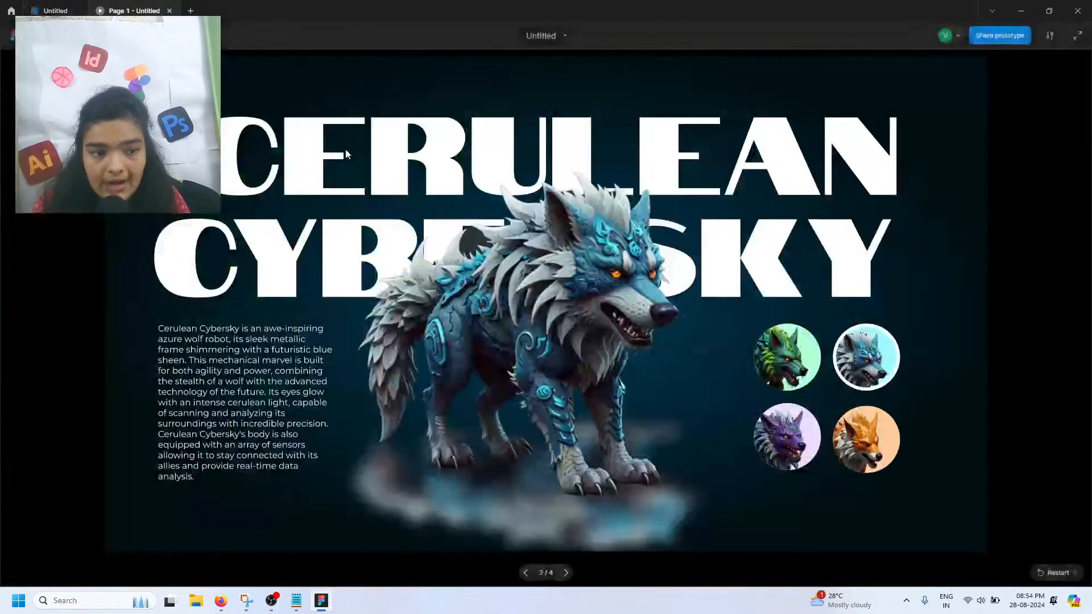
{"action": "key", "text": "Right"}
{"action": "key", "text": "Right"}
{"action": "key", "text": "Right"}
{"action": "key", "text": "Right"}
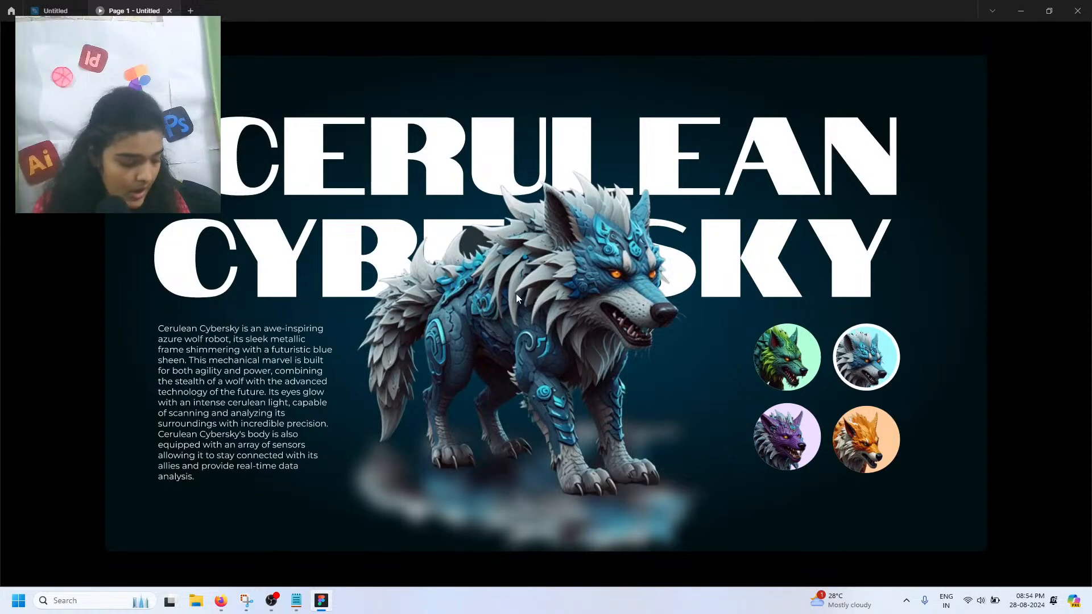
- Back in the design file, check Frame 2's purple and orange thumbnail links and connect its green thumbnail to Frame 1
{"action": "left_click", "coordinate": [71, 6]}
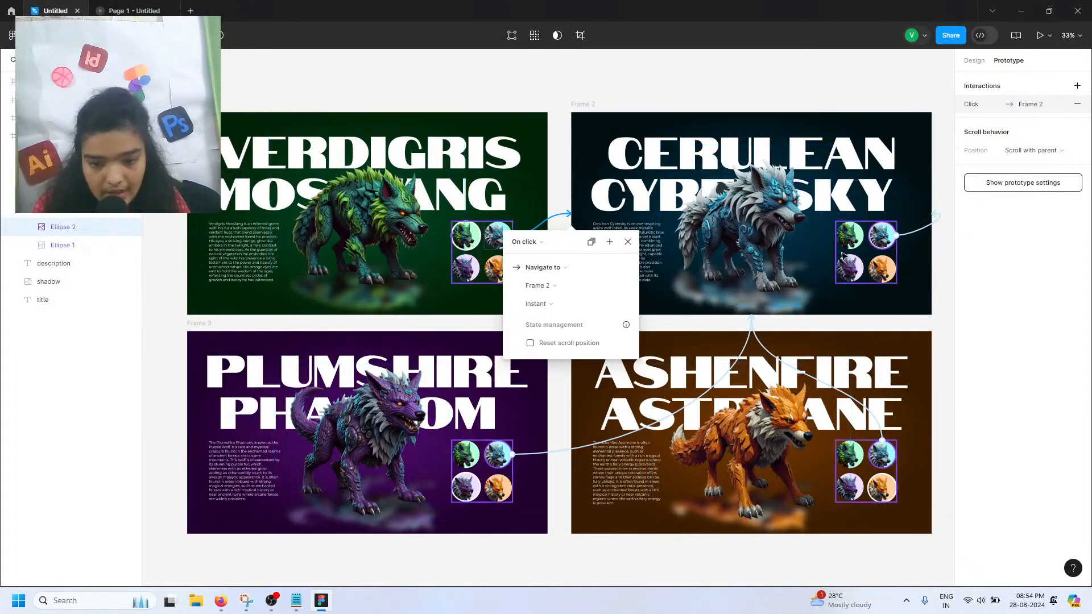
{"action": "left_click", "coordinate": [850, 269]}
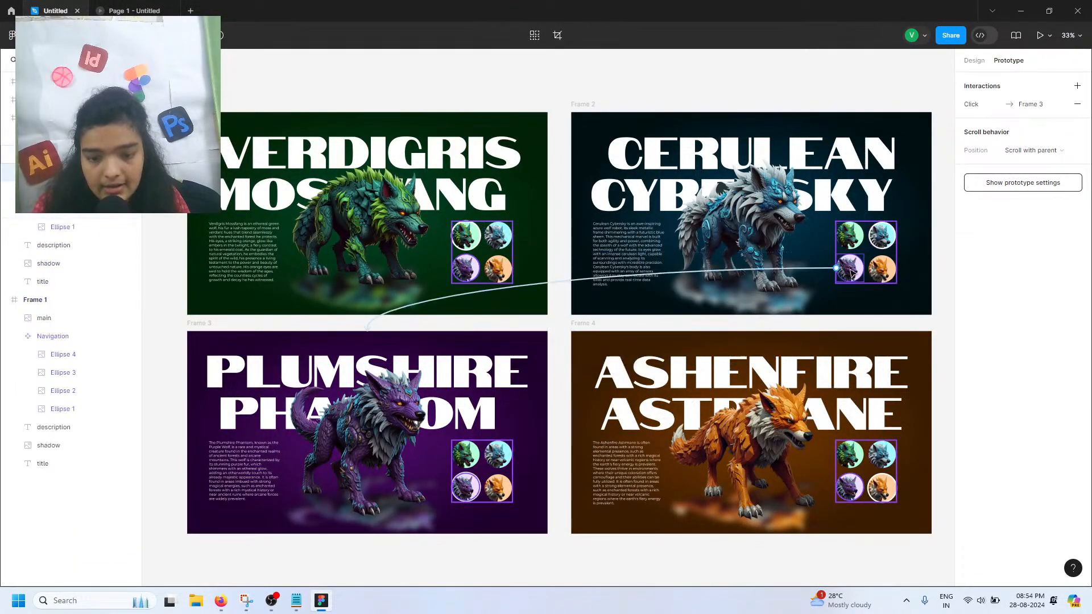
{"action": "left_click", "coordinate": [886, 277]}
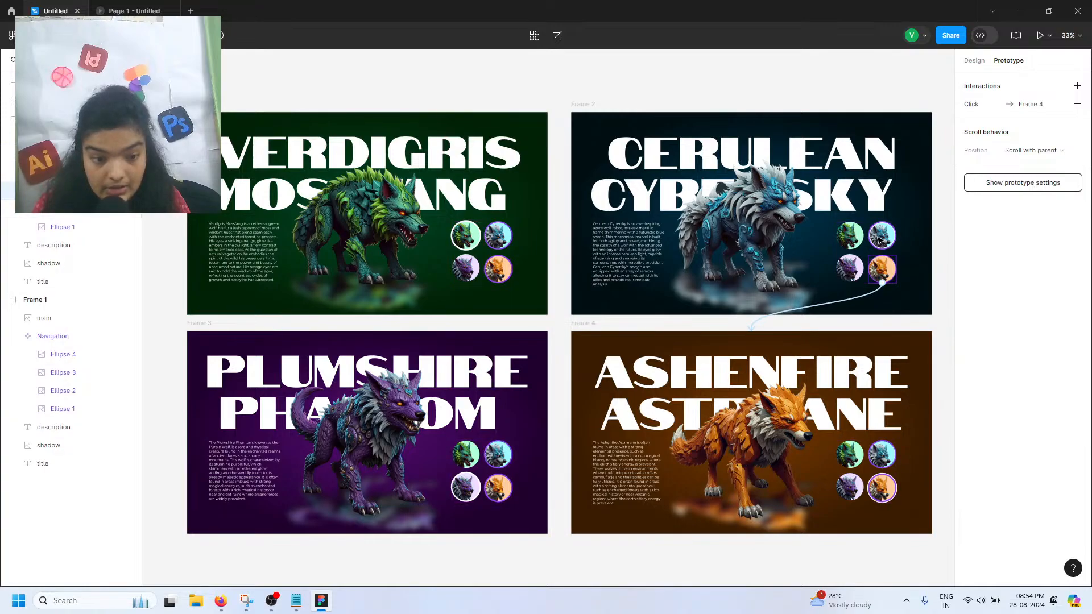
{"action": "left_click", "coordinate": [851, 232]}
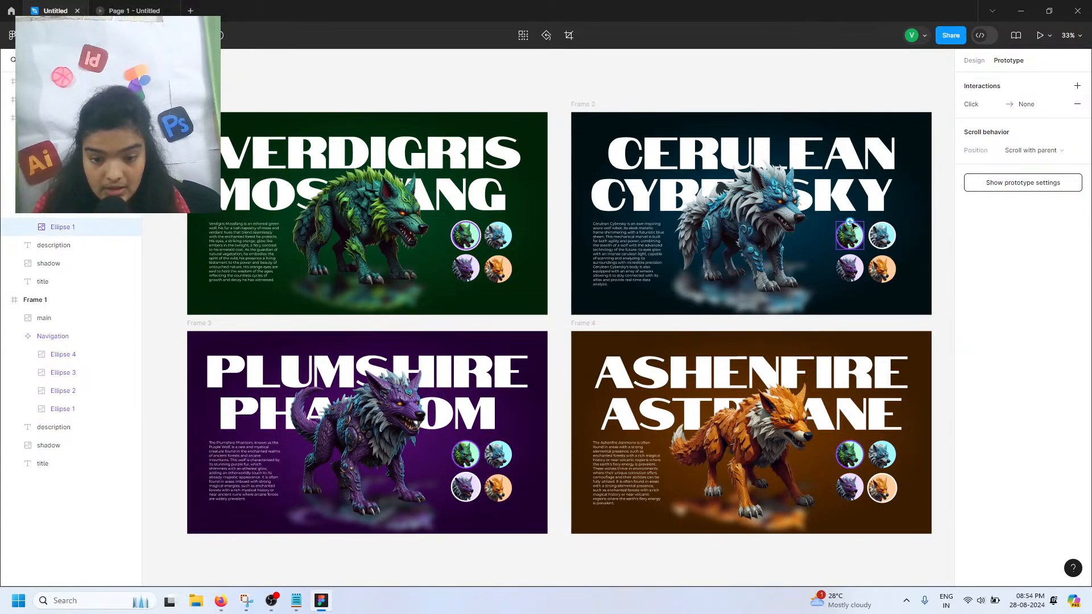
{"action": "left_click_drag", "start_coordinate": [850, 221], "coordinate": [486, 265]}
- Inspect Frame 1's Navigation component, the local assets and the link of Frame 3's blue thumbnail
{"action": "left_click", "coordinate": [481, 265]}
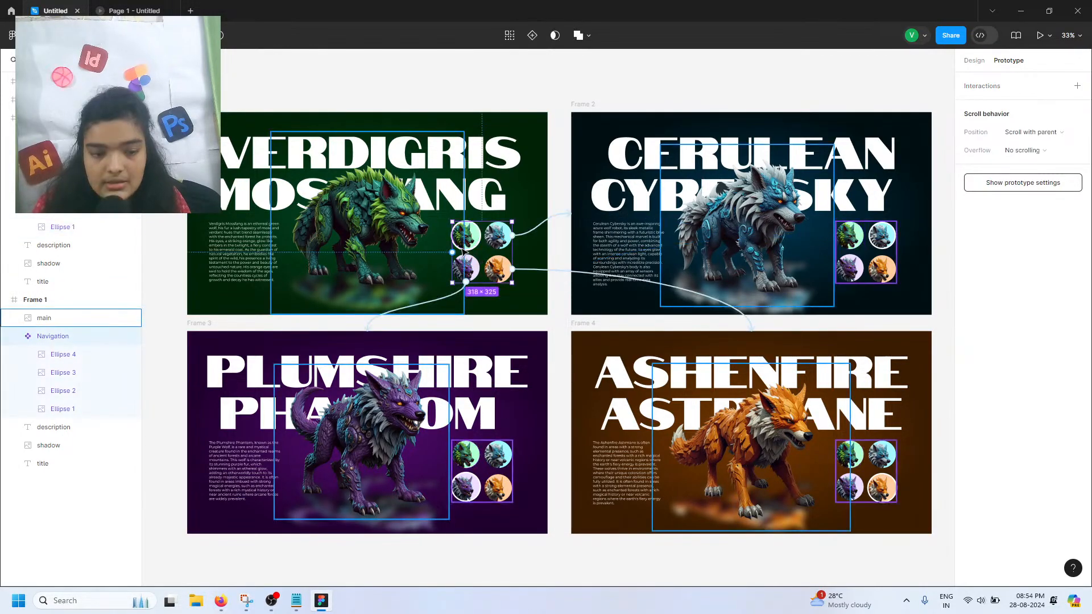
{"action": "key", "text": "alt+2"}
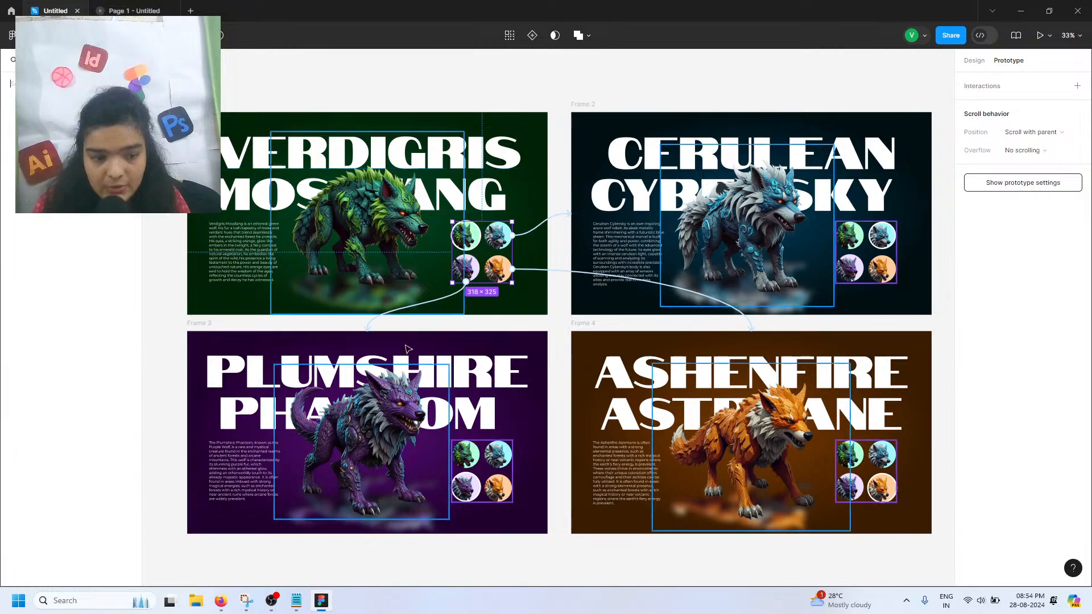
{"action": "double_click", "coordinate": [487, 456]}
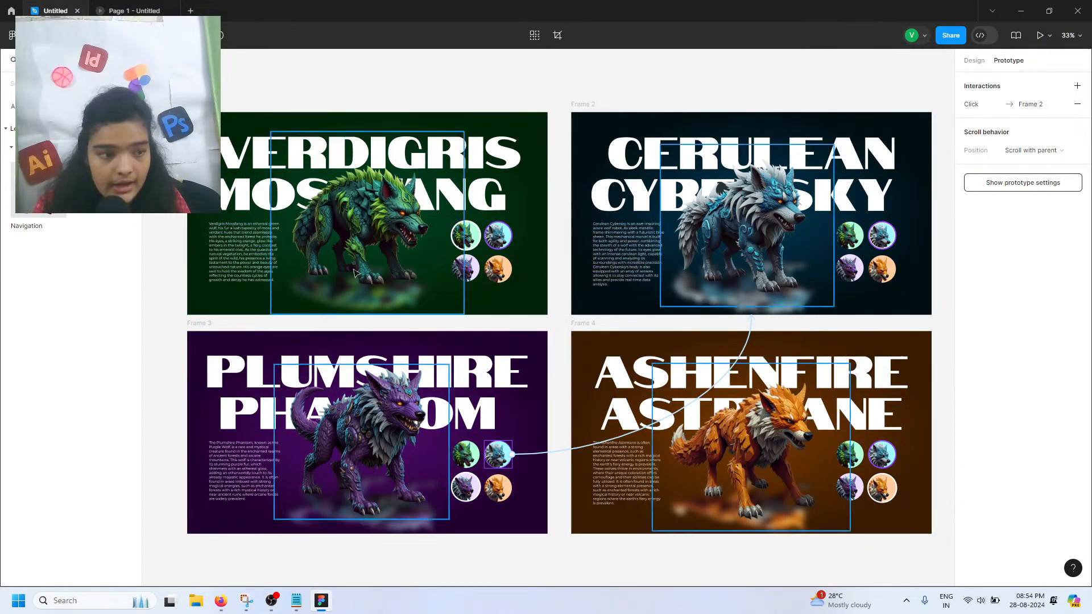
- Present the prototype again and test the orange, green, purple and blue thumbnail links
{"action": "key", "text": "ctrl+alt+Return"}
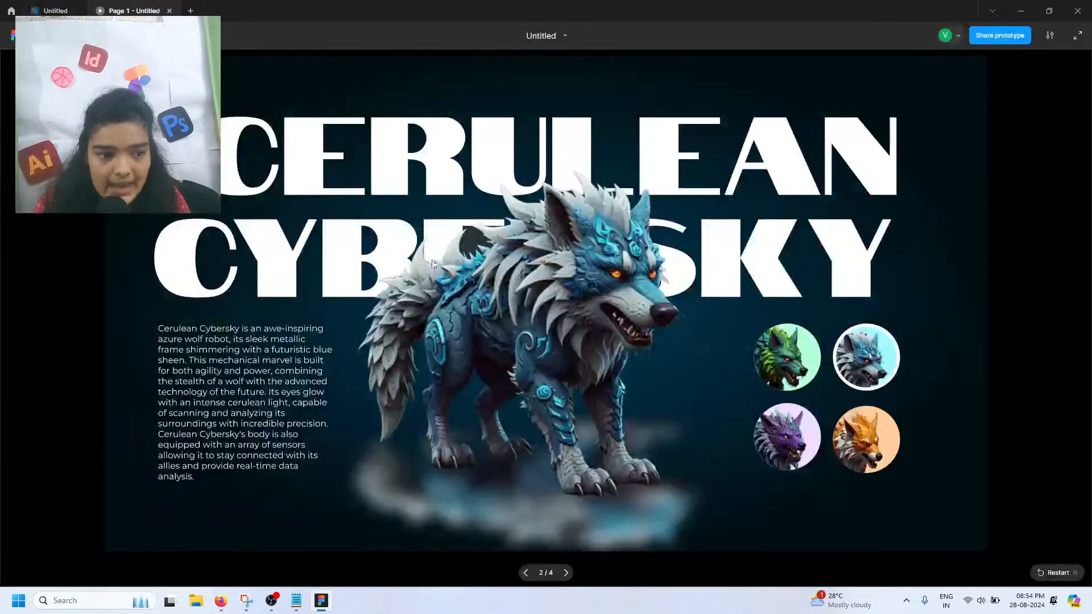
{"action": "left_click", "coordinate": [882, 464]}
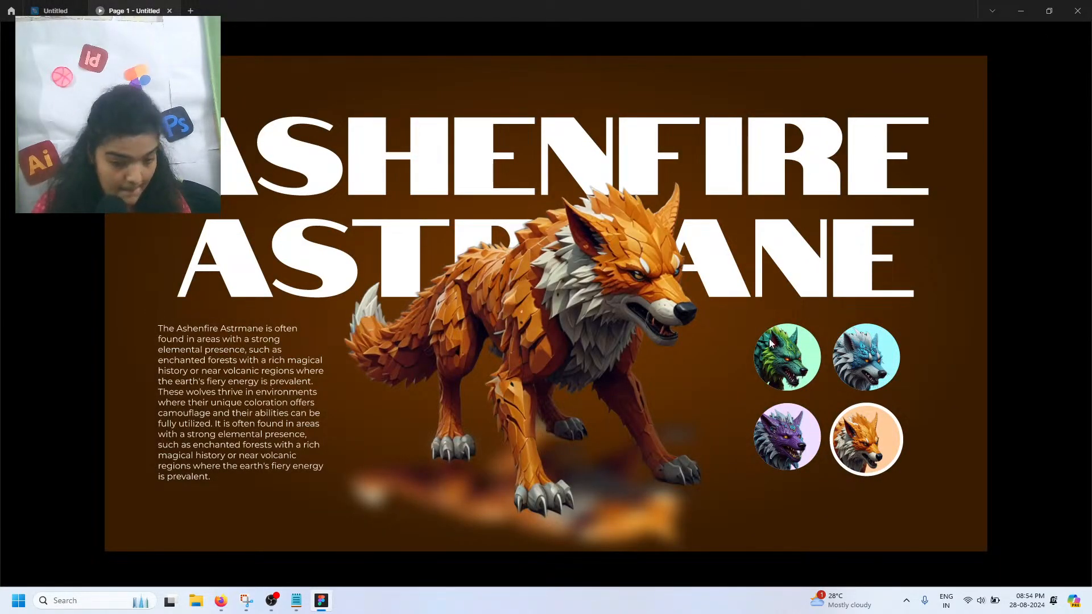
{"action": "left_click", "coordinate": [796, 375]}
{"action": "left_click", "coordinate": [785, 463]}
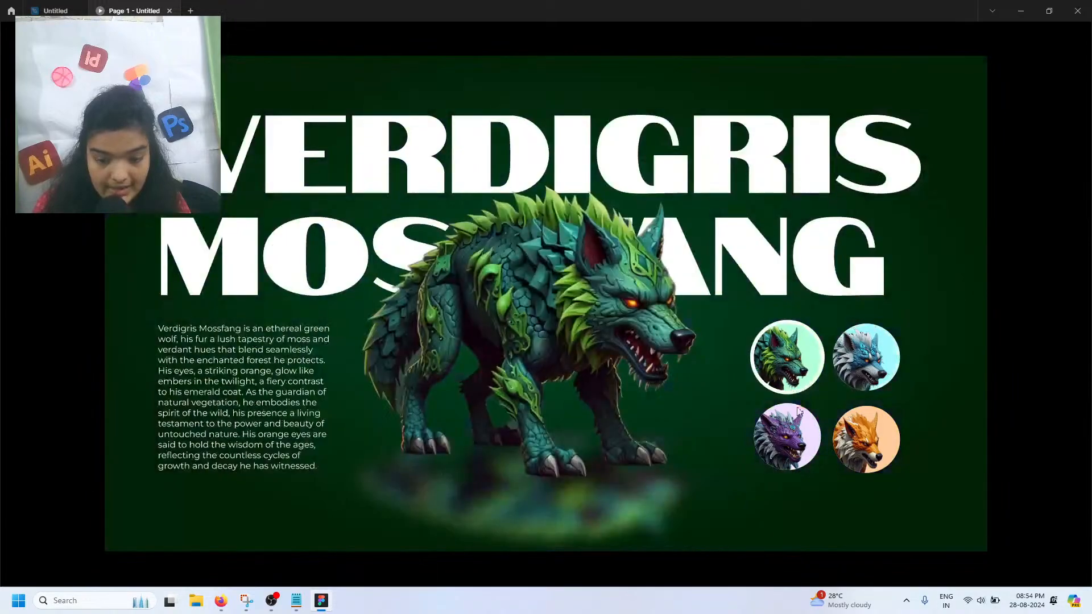
{"action": "left_click", "coordinate": [851, 369]}
{"action": "left_click", "coordinate": [856, 443]}
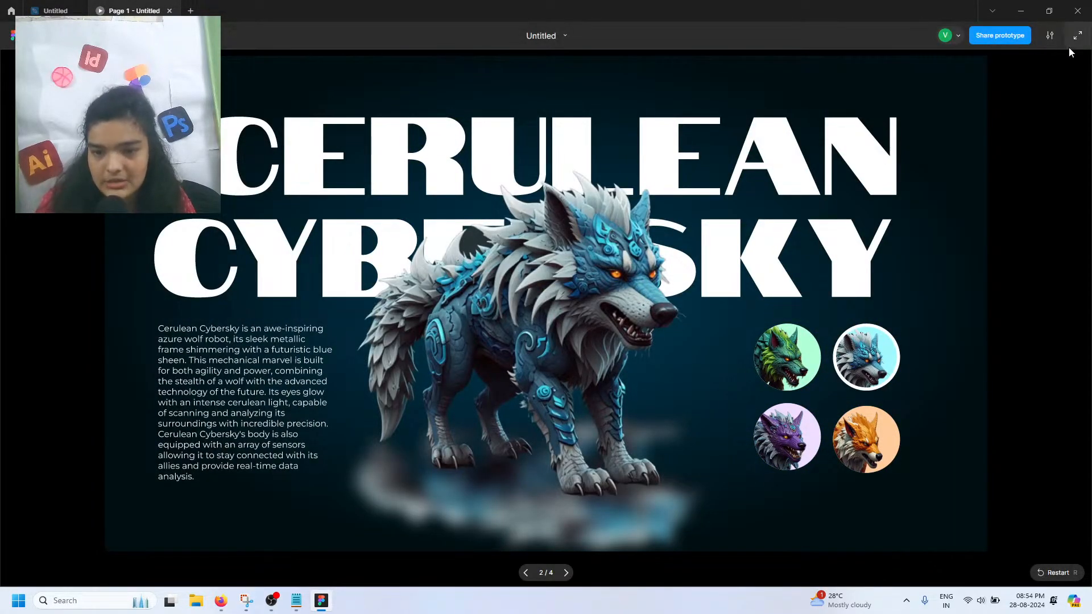
- Look at the prototype's display options and copy the prototype's share link
{"action": "left_click", "coordinate": [1044, 37]}
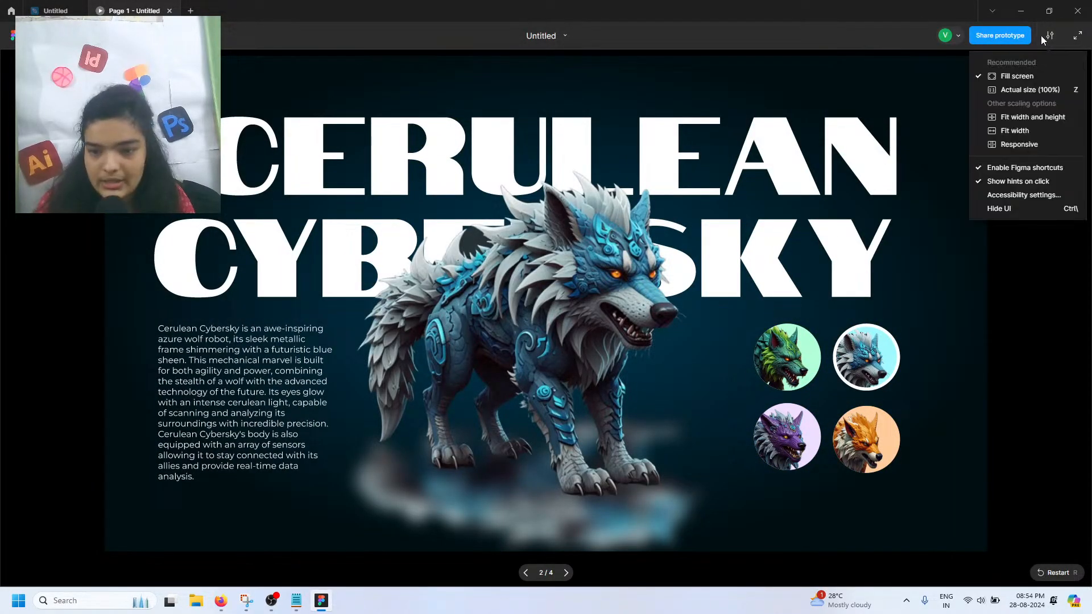
{"action": "left_click", "coordinate": [981, 43]}
{"action": "left_click", "coordinate": [982, 40]}
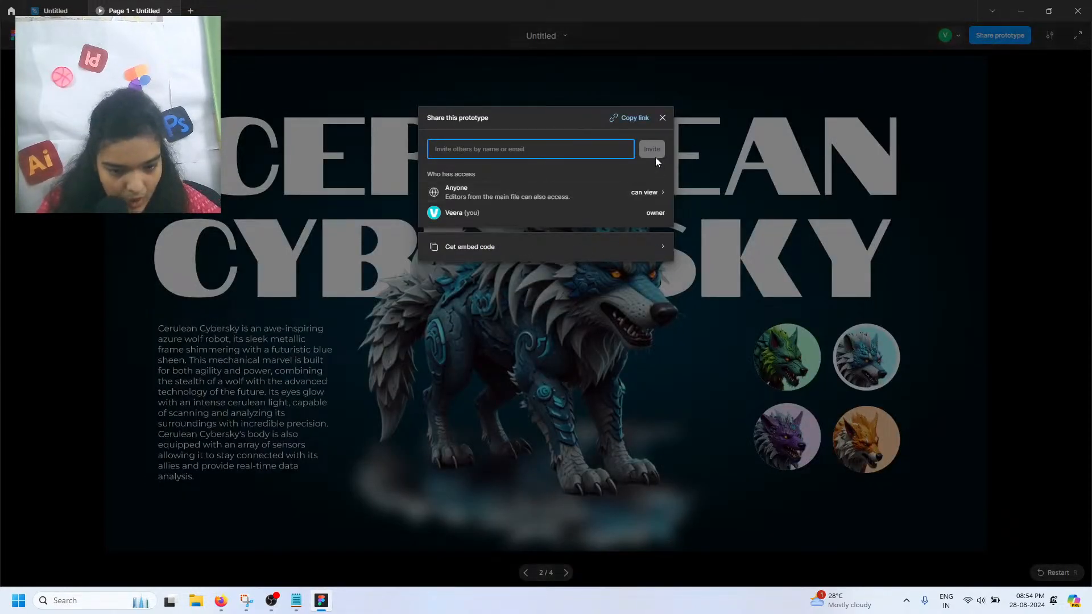
{"action": "left_click", "coordinate": [637, 119]}
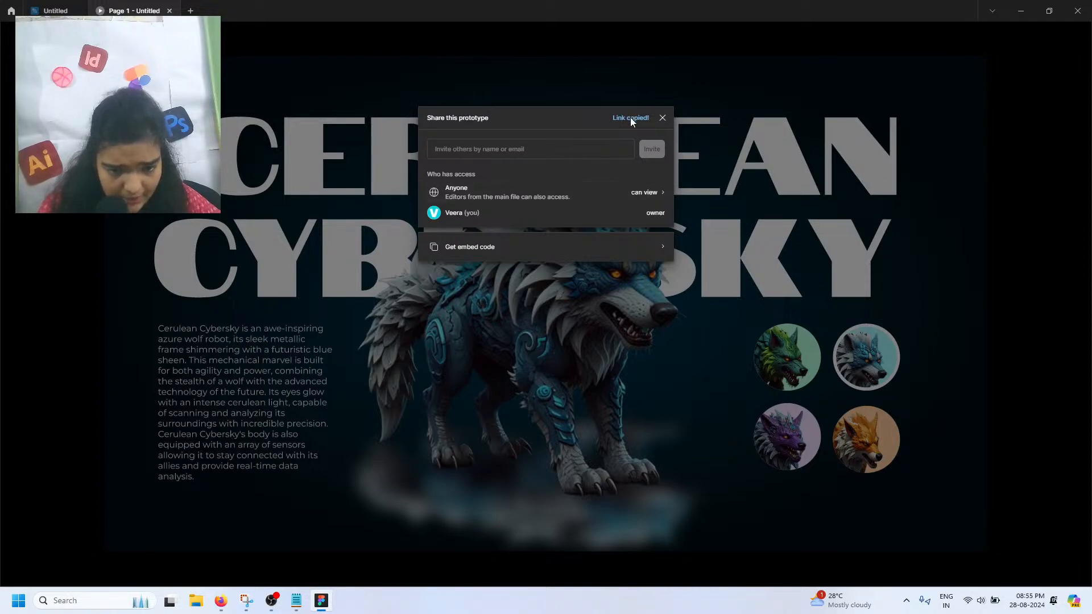
- Switch to the YouTube Studio live stream page in Firefox and post the copied prototype link in the live chat
{"action": "left_click", "coordinate": [221, 601]}
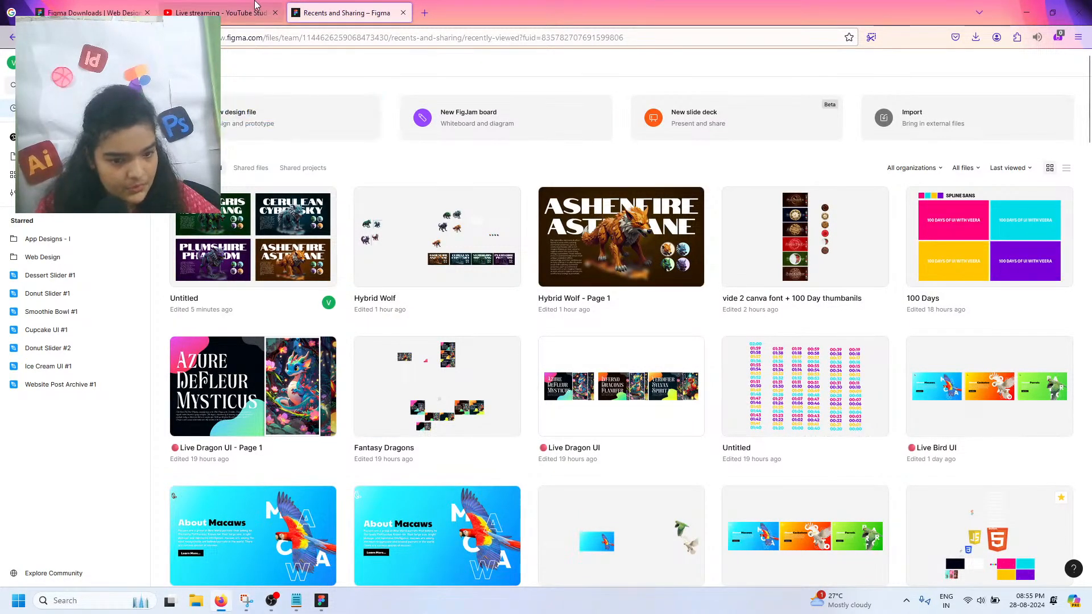
{"action": "left_click", "coordinate": [256, 5]}
{"action": "right_click", "coordinate": [935, 566]}
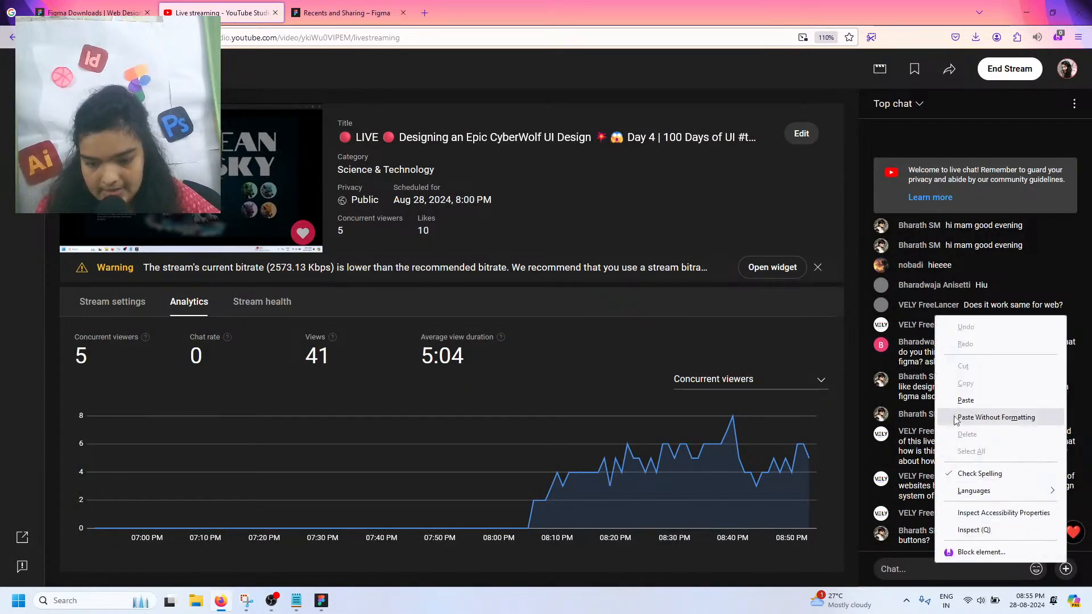
{"action": "left_click", "coordinate": [961, 400]}
{"action": "key", "text": "Return"}
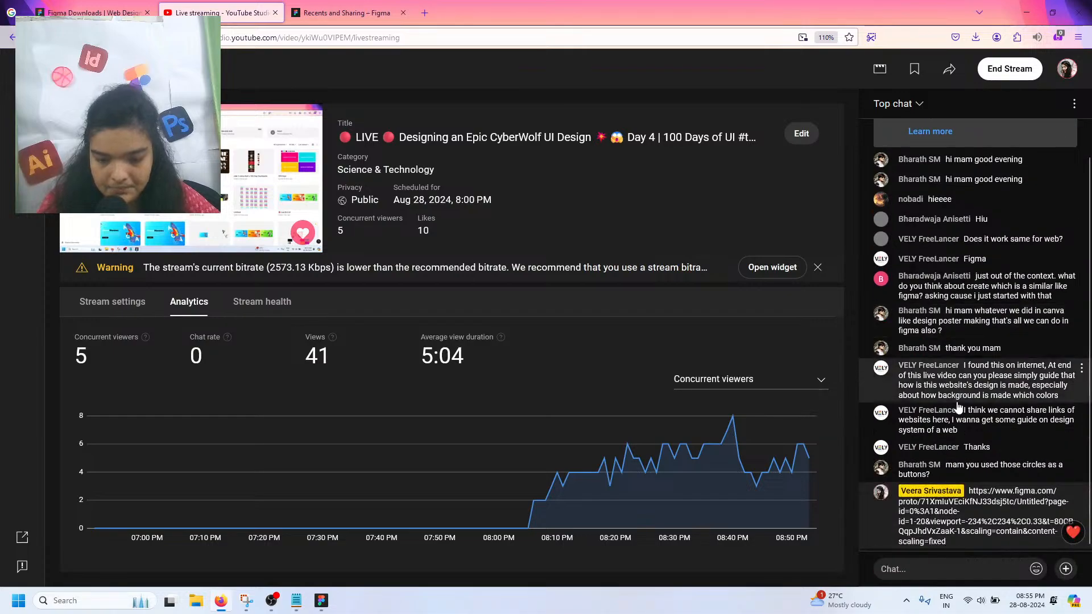
- Return to Figma, close the share dialog and advance the prototype to the Ashenfire Astrmane banner
{"action": "left_click", "coordinate": [323, 601]}
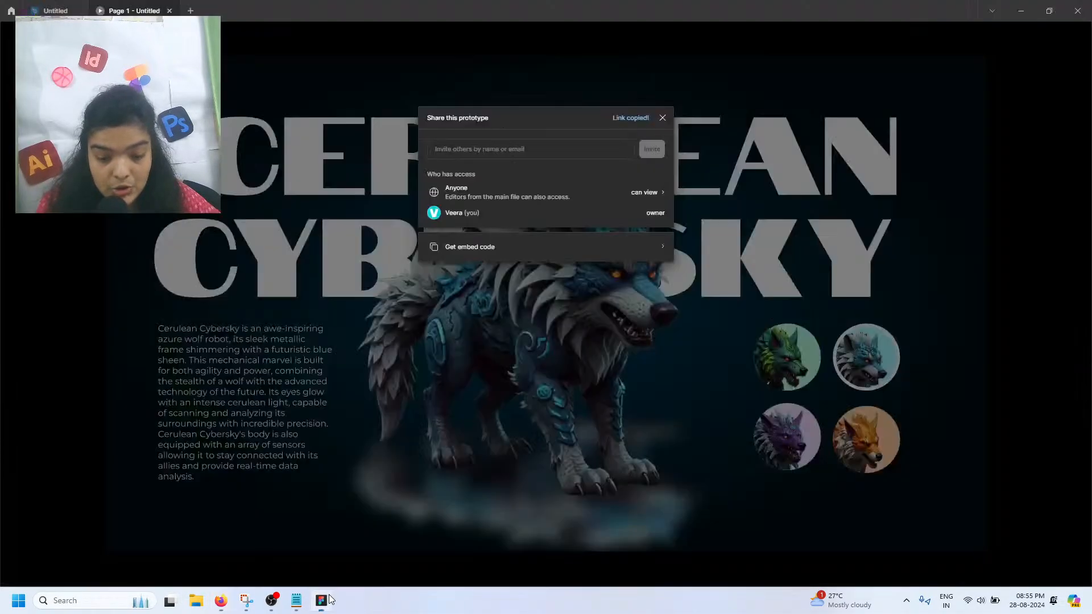
{"action": "left_click", "coordinate": [661, 118]}
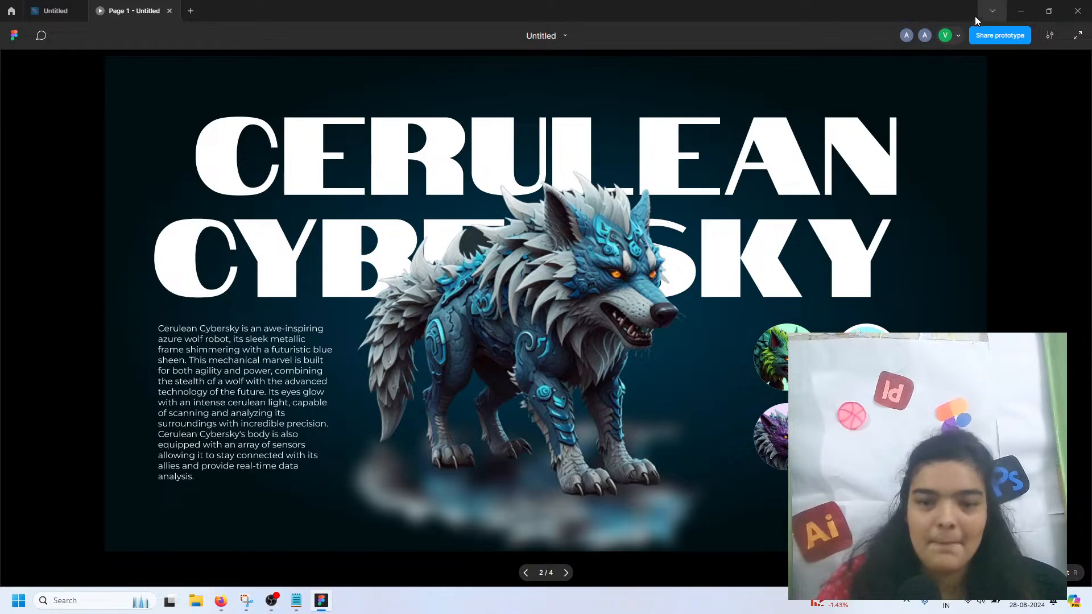
{"action": "left_click", "coordinate": [923, 234]}
{"action": "left_click", "coordinate": [923, 238]}
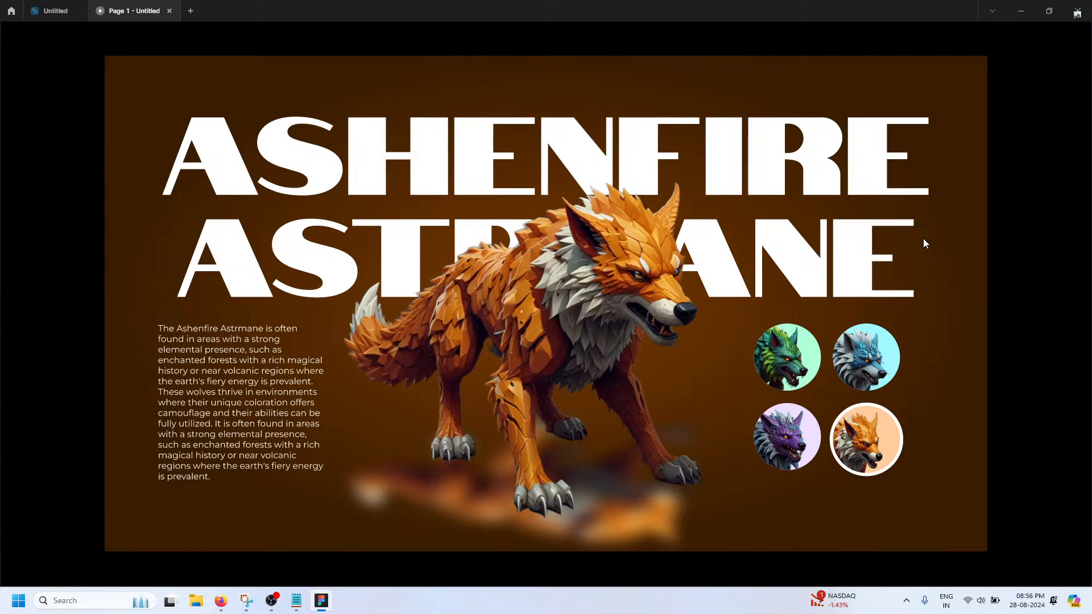
- Check the stream in OBS Studio, move the prototype on to the Verdigris Mossfang banner, and bring OBS Studio back up
{"action": "left_click", "coordinate": [272, 603]}
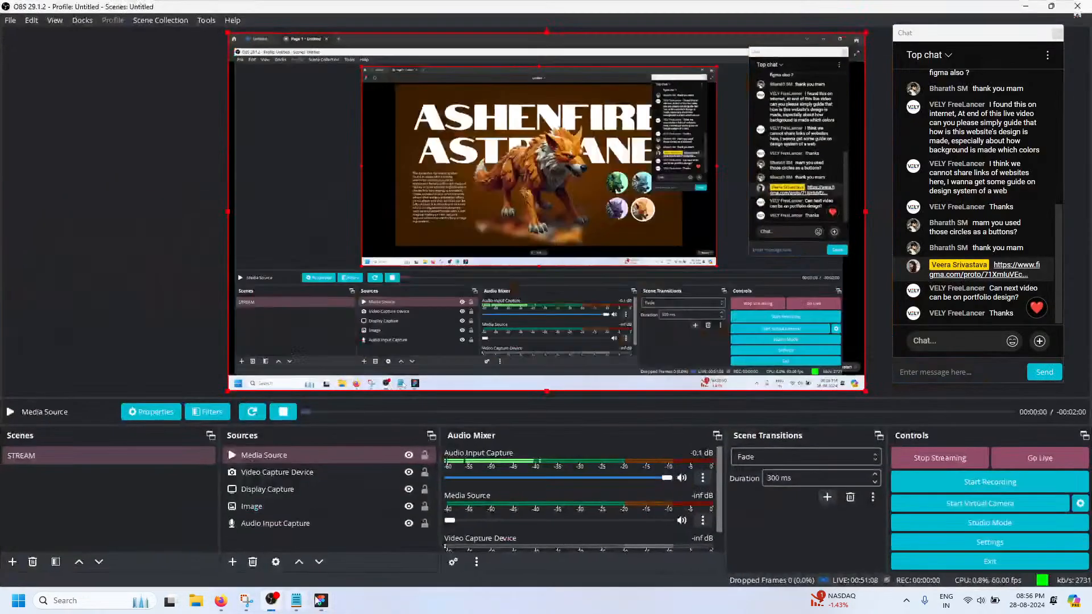
{"action": "left_click", "coordinate": [1027, 6]}
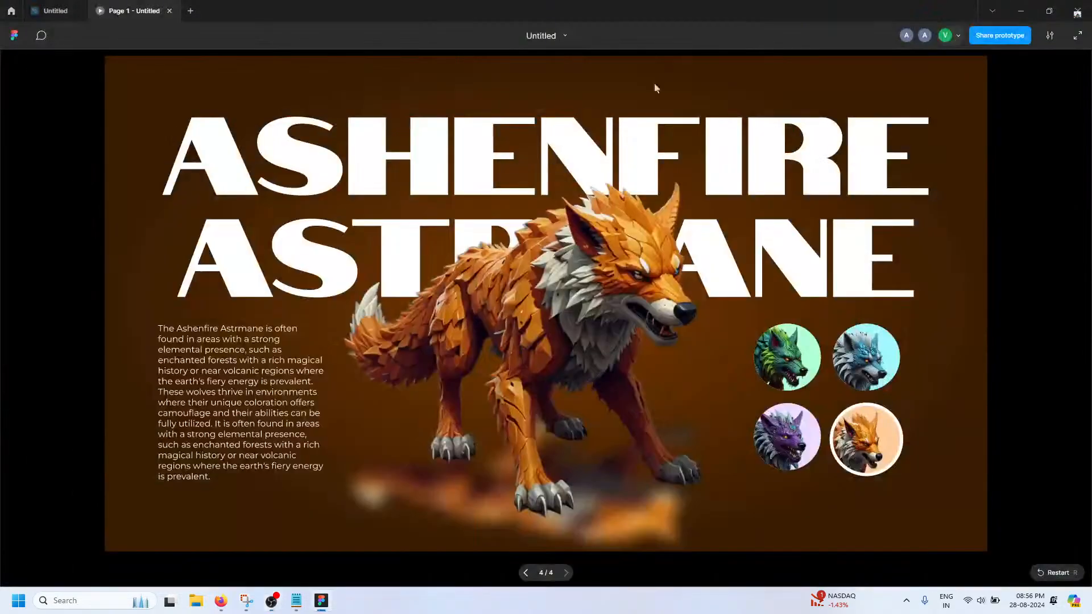
{"action": "left_click", "coordinate": [633, 224]}
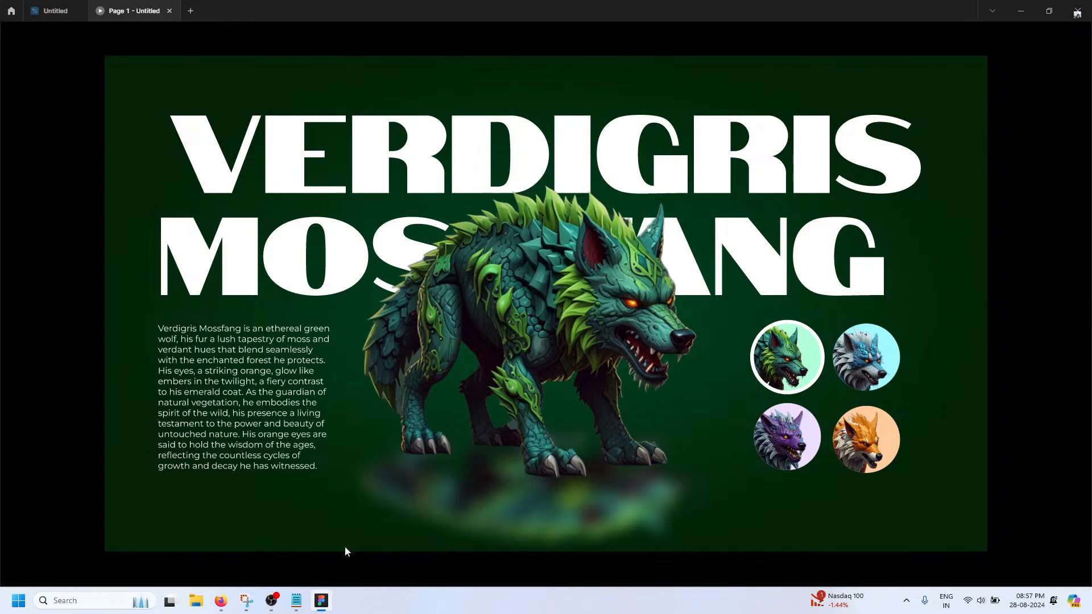
{"action": "left_click", "coordinate": [278, 595]}
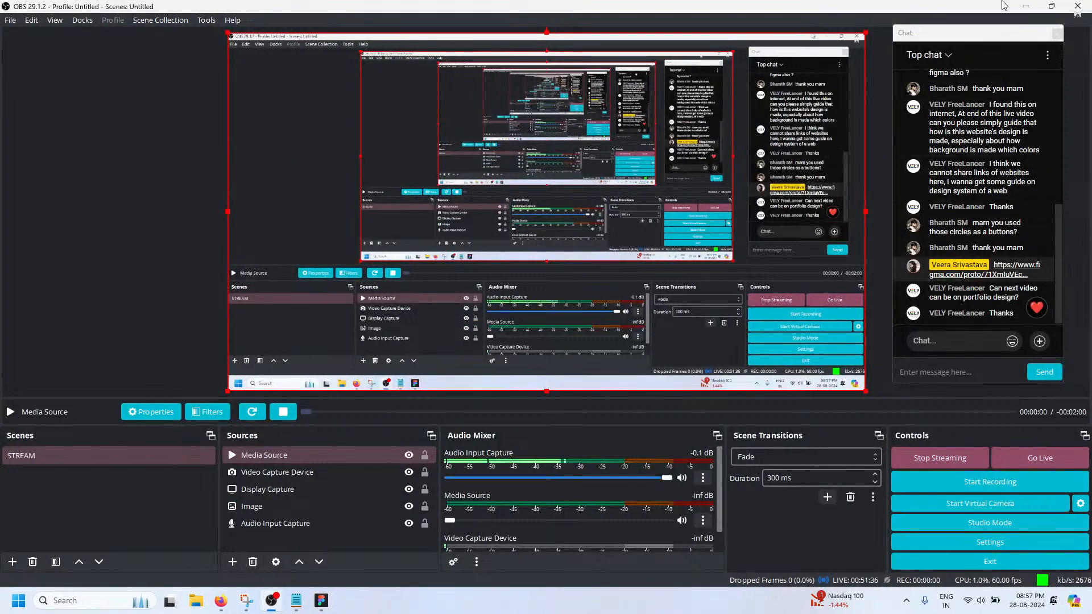
- Return to Figma and test the prototype's blue, orange and purple wolf thumbnails, ending on the Plumshire Phantom banner
{"action": "left_click", "coordinate": [274, 598]}
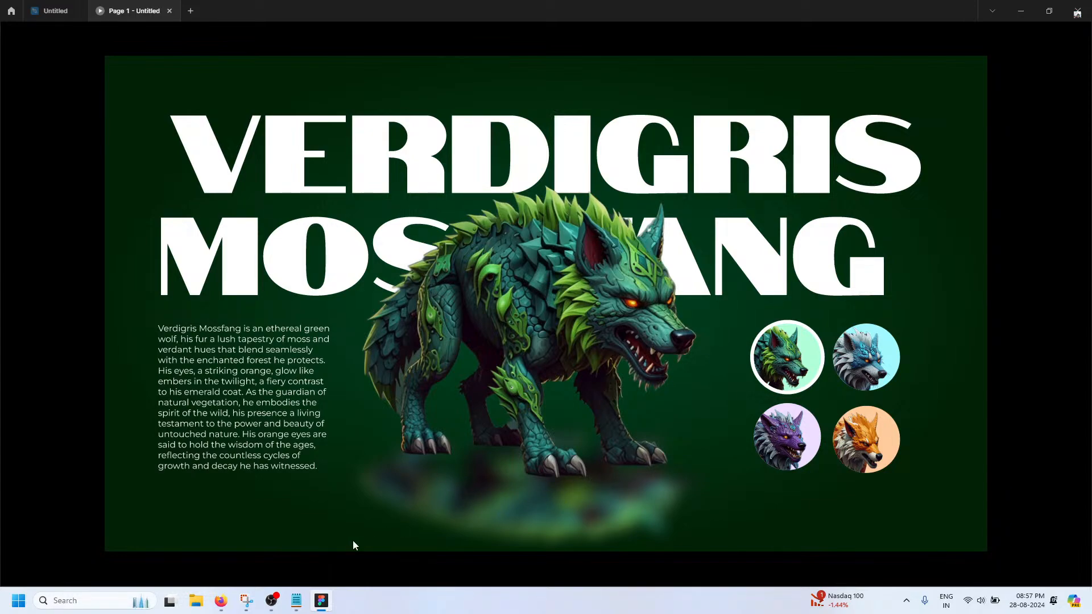
{"action": "left_click", "coordinate": [848, 362]}
{"action": "left_click", "coordinate": [876, 434]}
{"action": "left_click", "coordinate": [790, 452]}
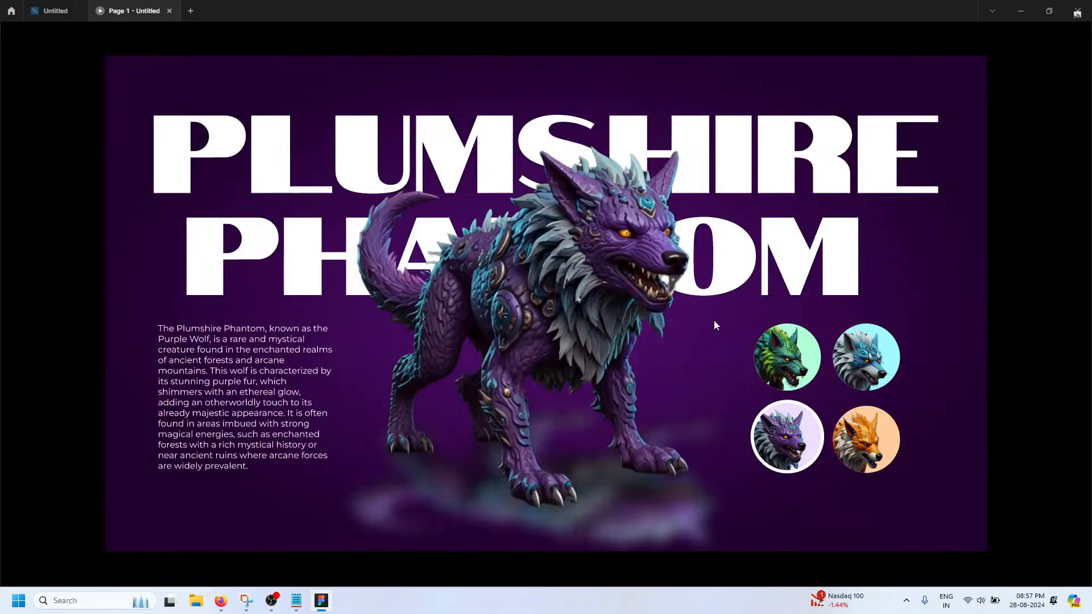
{"action": "key", "text": "Left"}
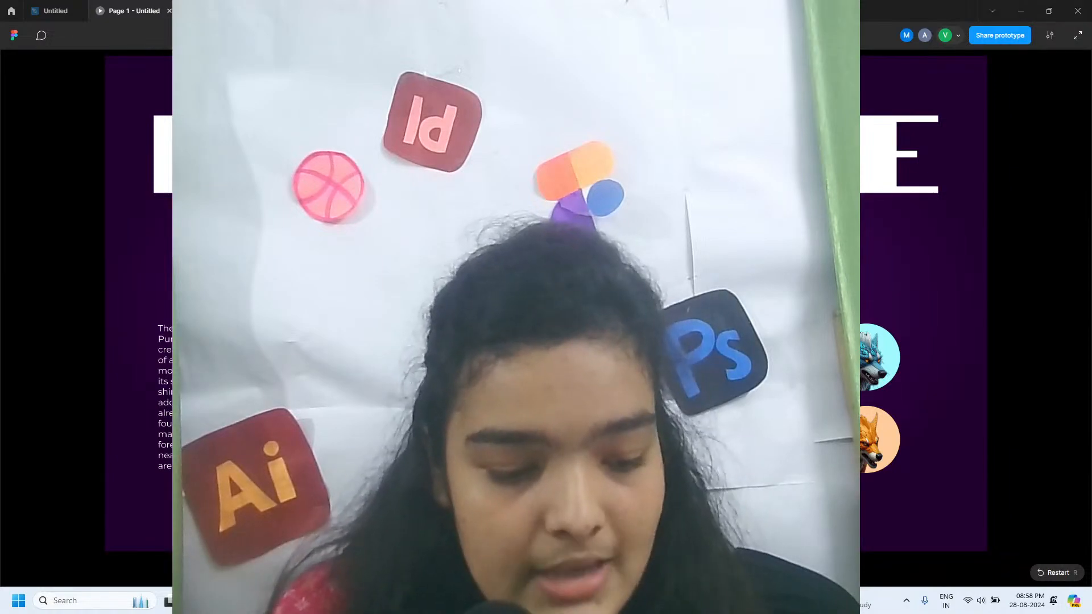
- Check the stream in OBS Studio, read the live chat on the YouTube Studio page in Firefox, and bring OBS Studio back up
{"action": "key", "text": "alt+Tab"}
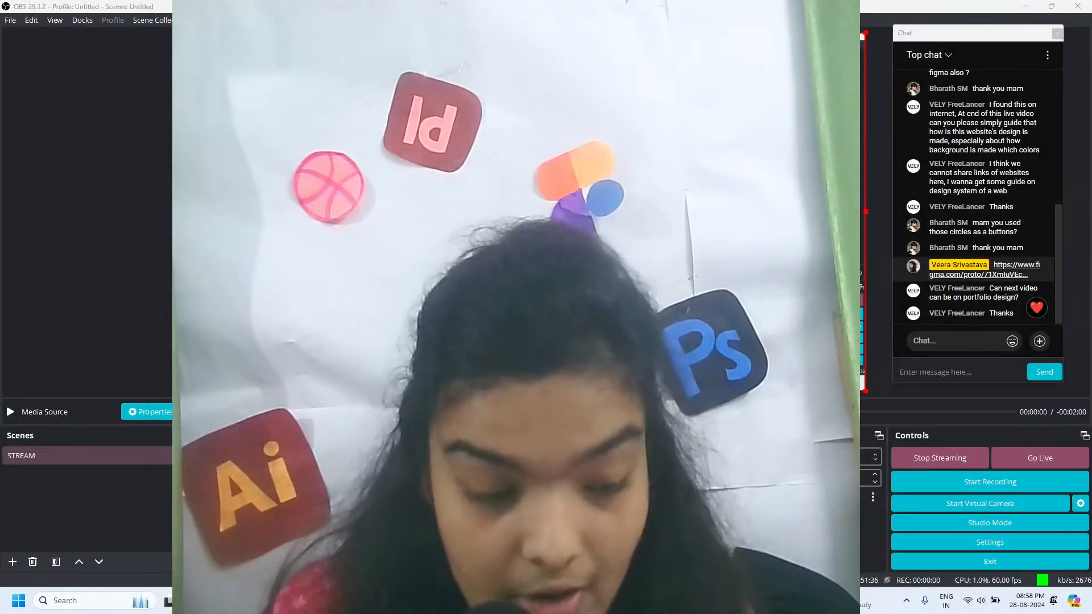
{"action": "key", "text": "alt+Tab"}
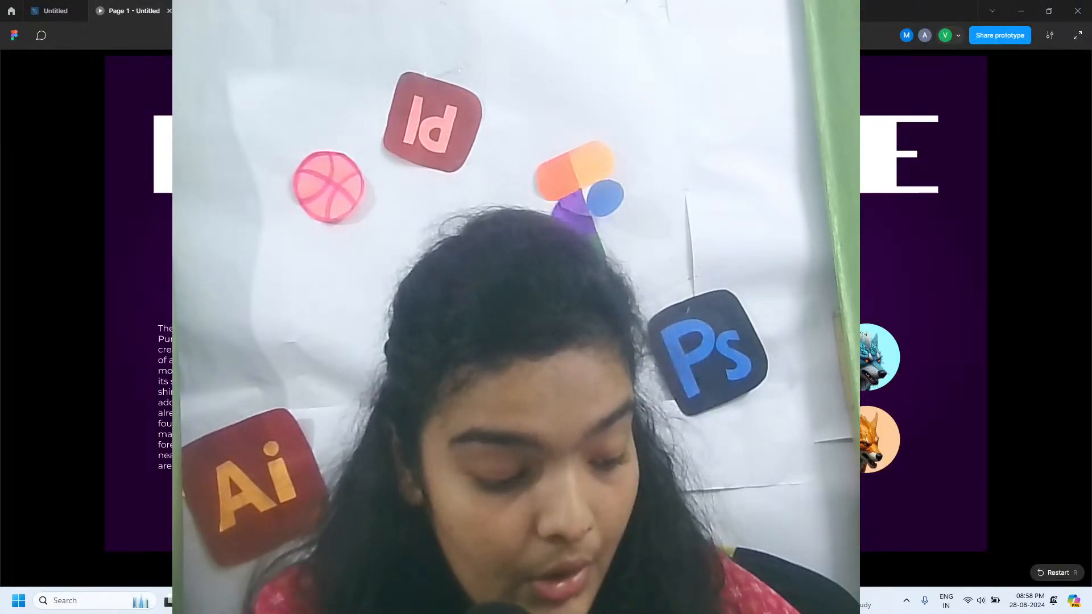
{"action": "key", "text": "alt+Tab"}
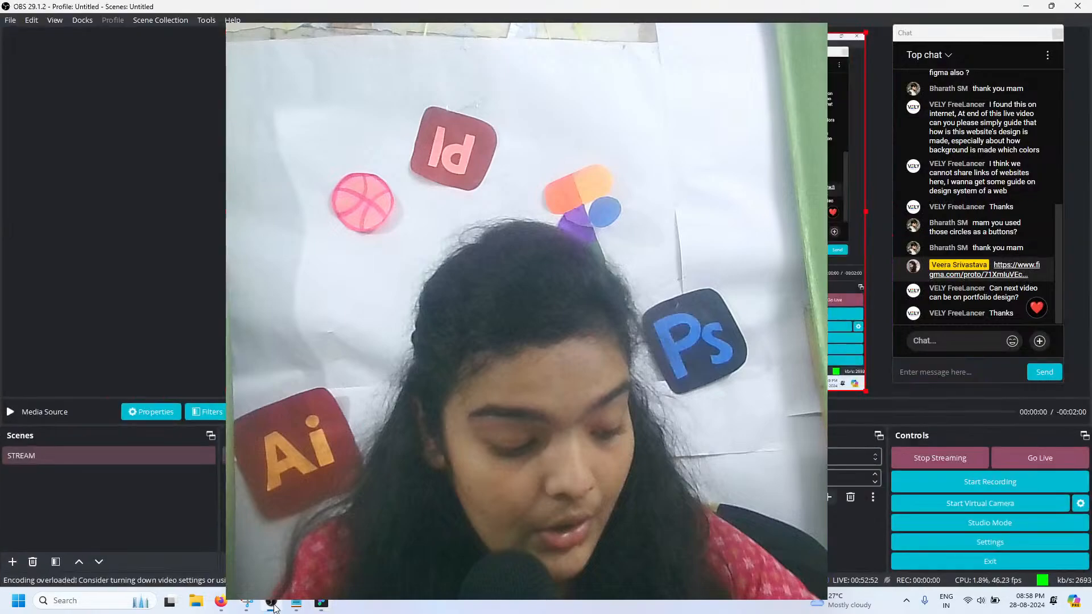
{"action": "left_click", "coordinate": [1020, 8]}
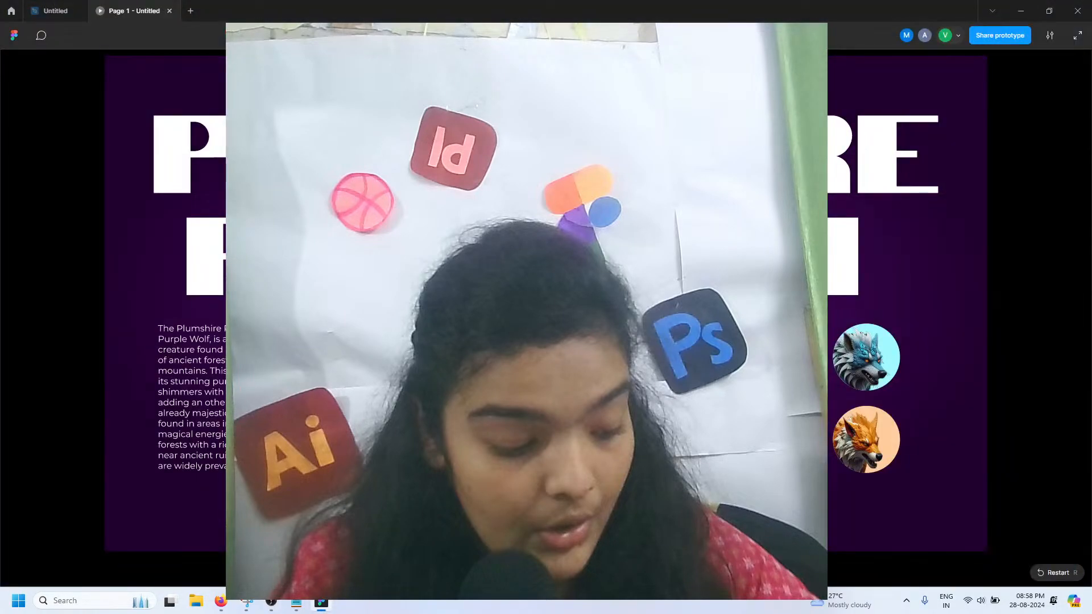
{"action": "mouse_move", "coordinate": [309, 605]}
{"action": "left_click", "coordinate": [221, 601]}
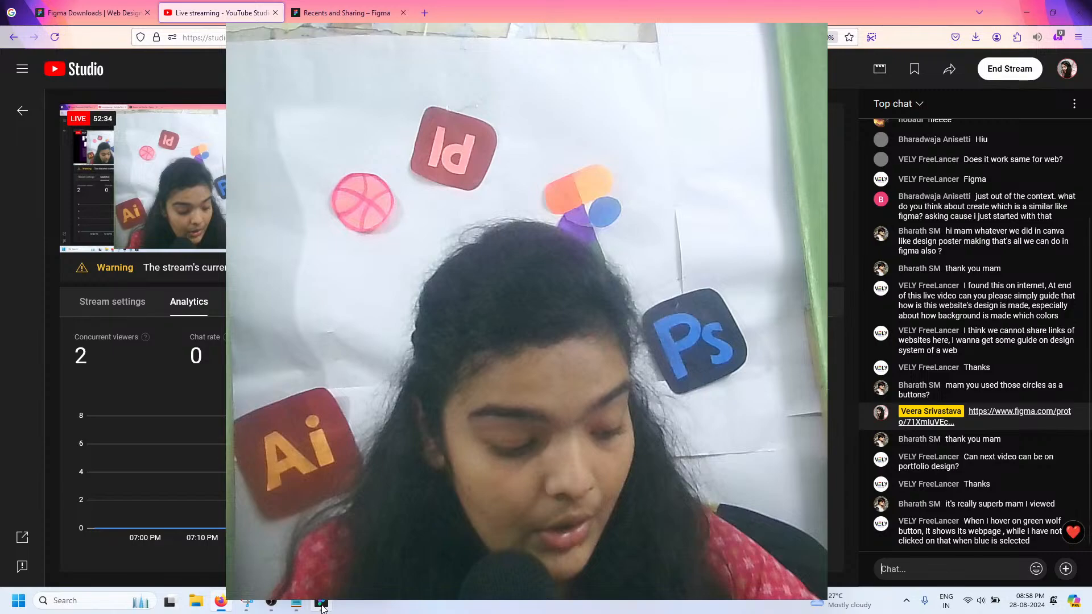
{"action": "left_click", "coordinate": [279, 605]}
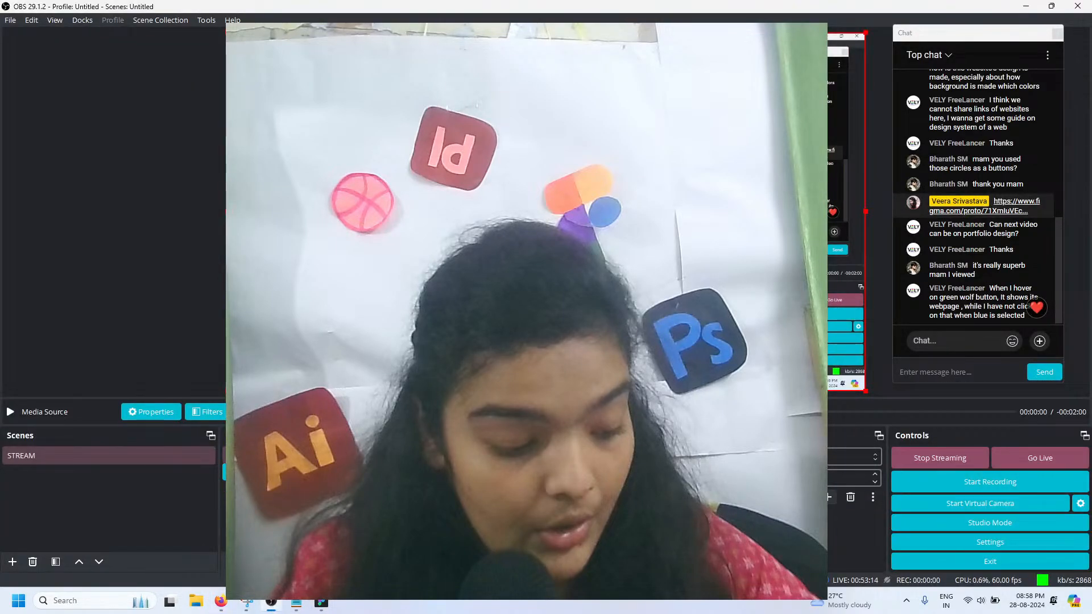